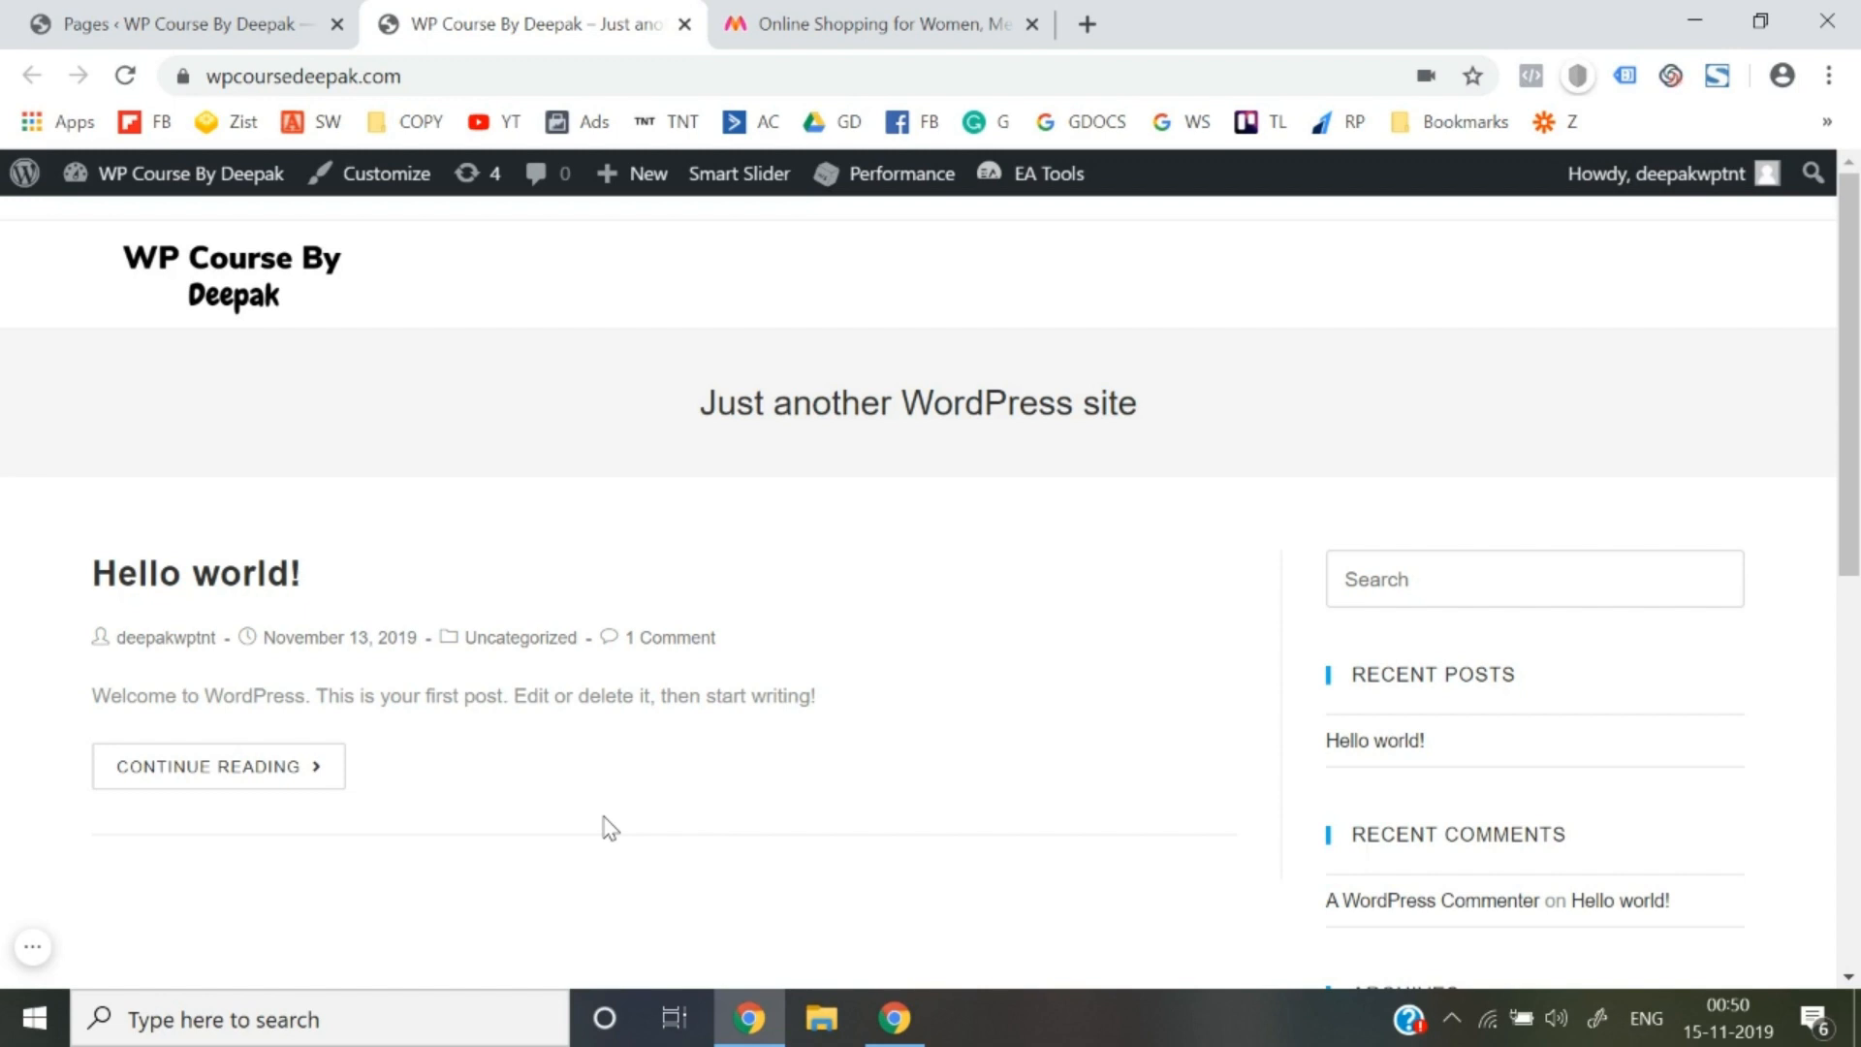
Open the product categories in the WordPress admin and review the full list of existing categories
{"action": "left_click", "coordinate": [193, 23]}
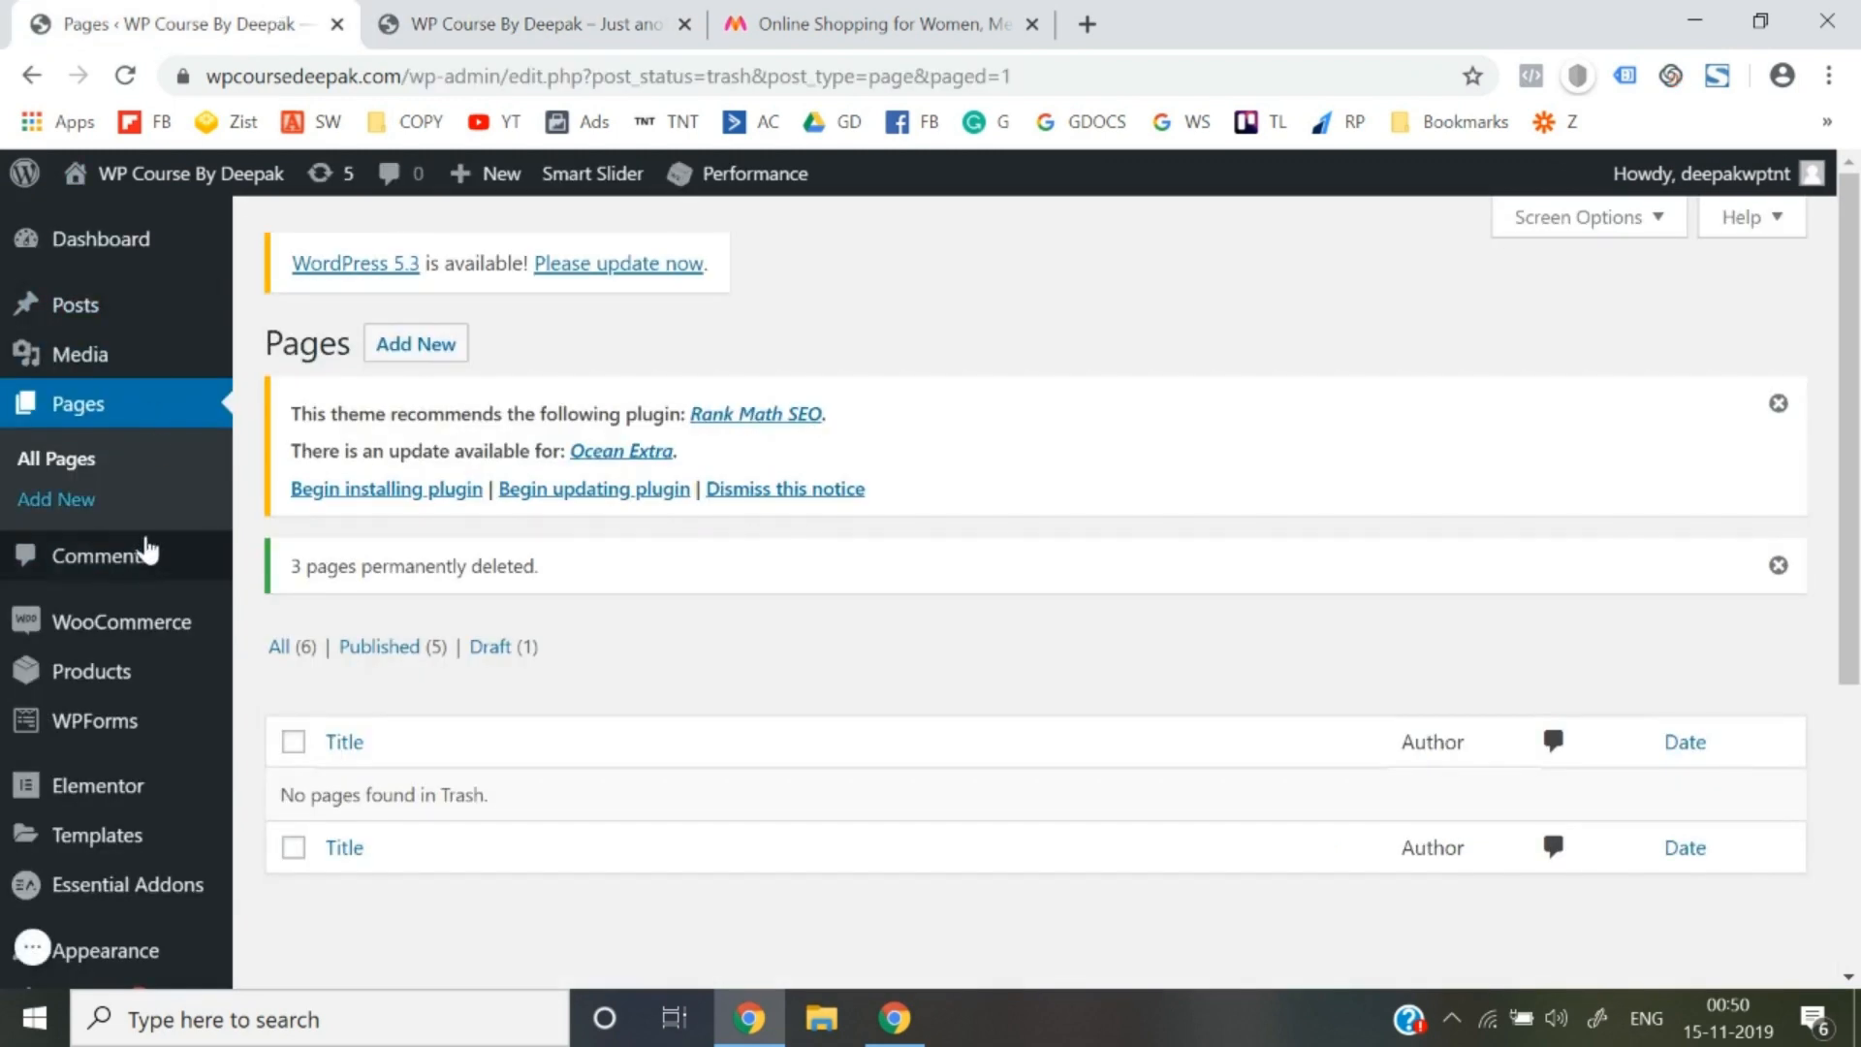
{"action": "scroll", "coordinate": [132, 513], "scroll_direction": "down", "scroll_amount": 1}
{"action": "mouse_move", "coordinate": [121, 585]}
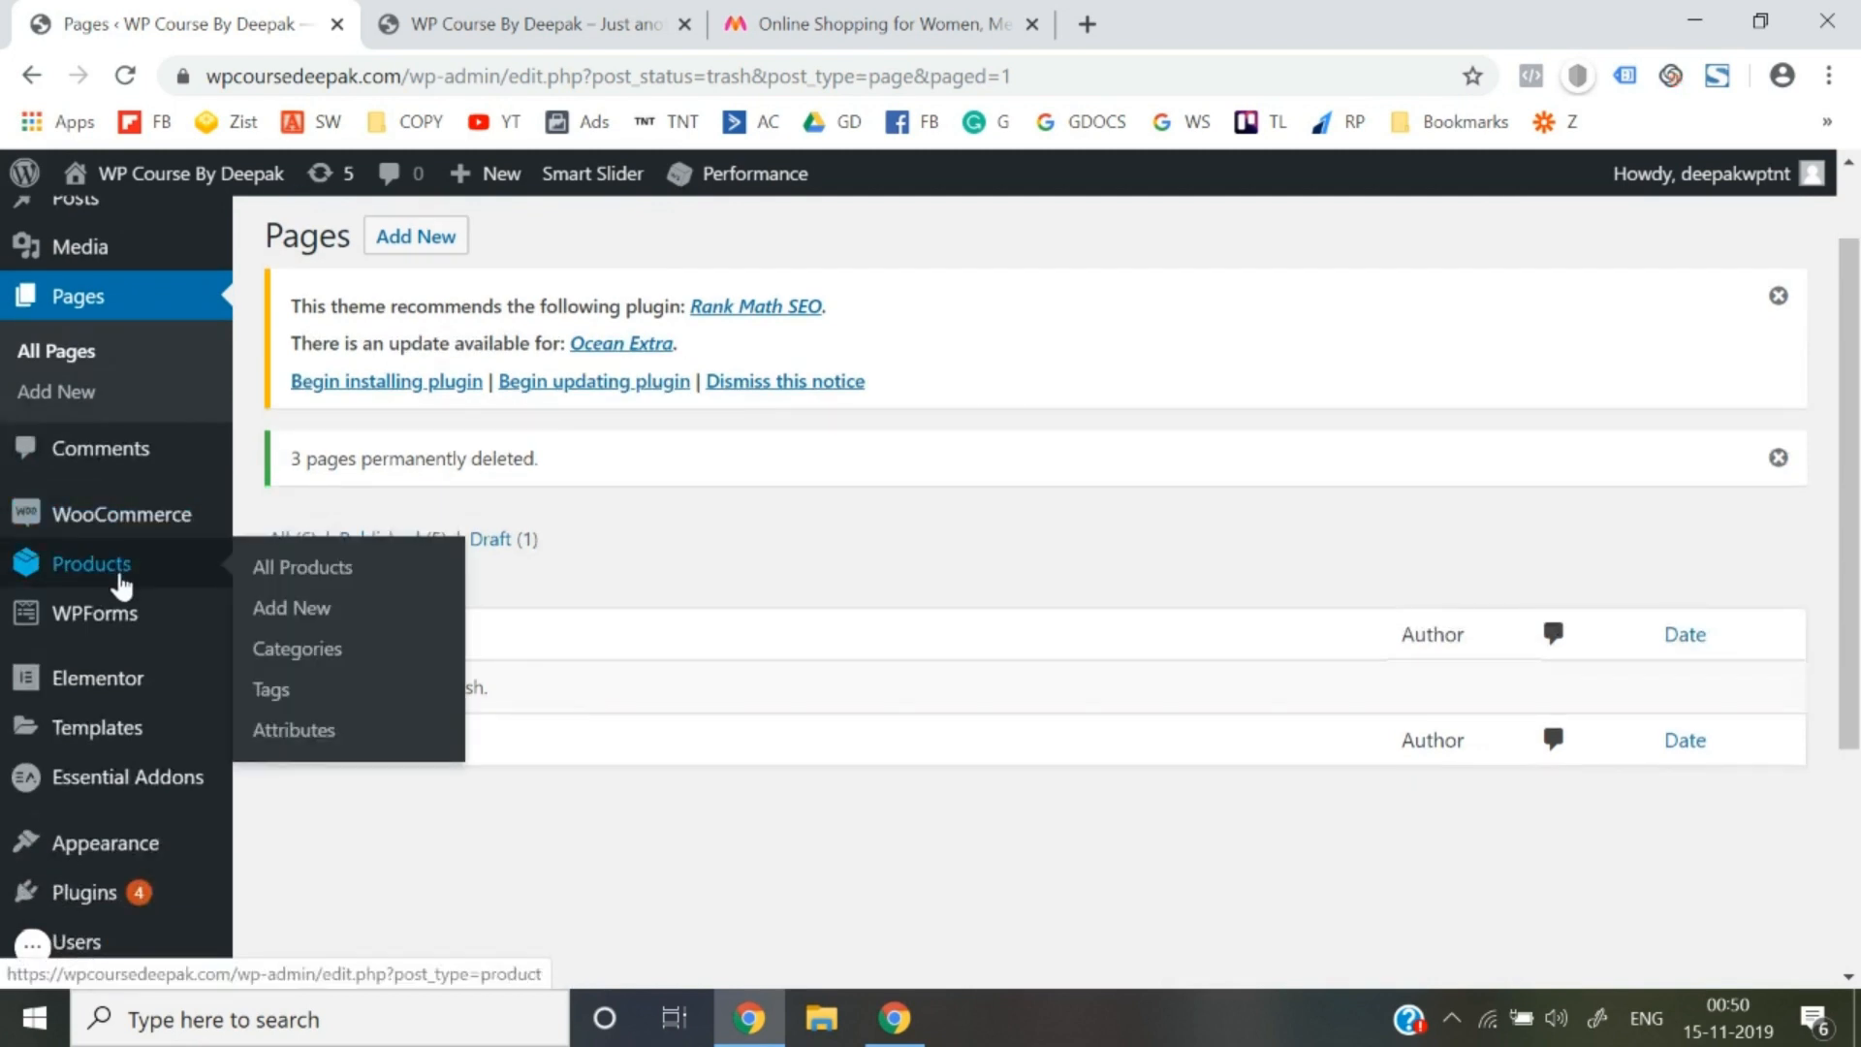
{"action": "left_click", "coordinate": [329, 669]}
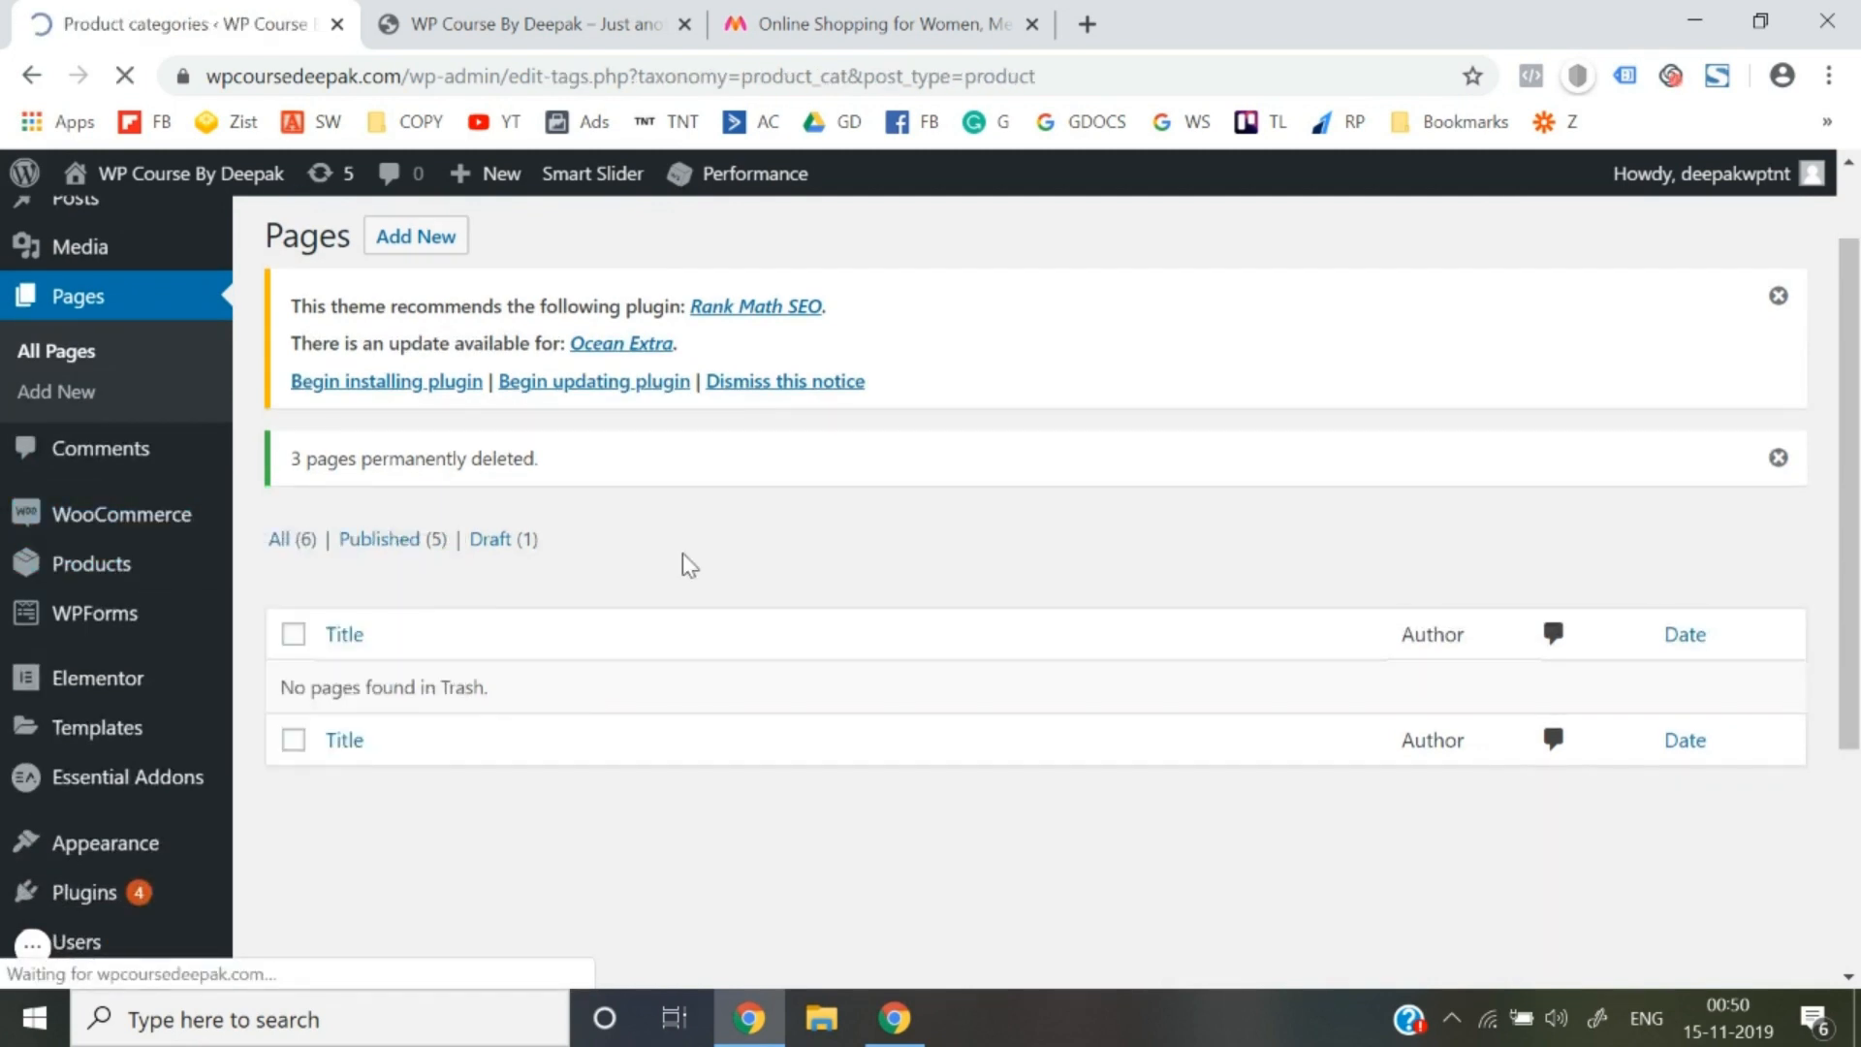
{"action": "left_click", "coordinate": [870, 21]}
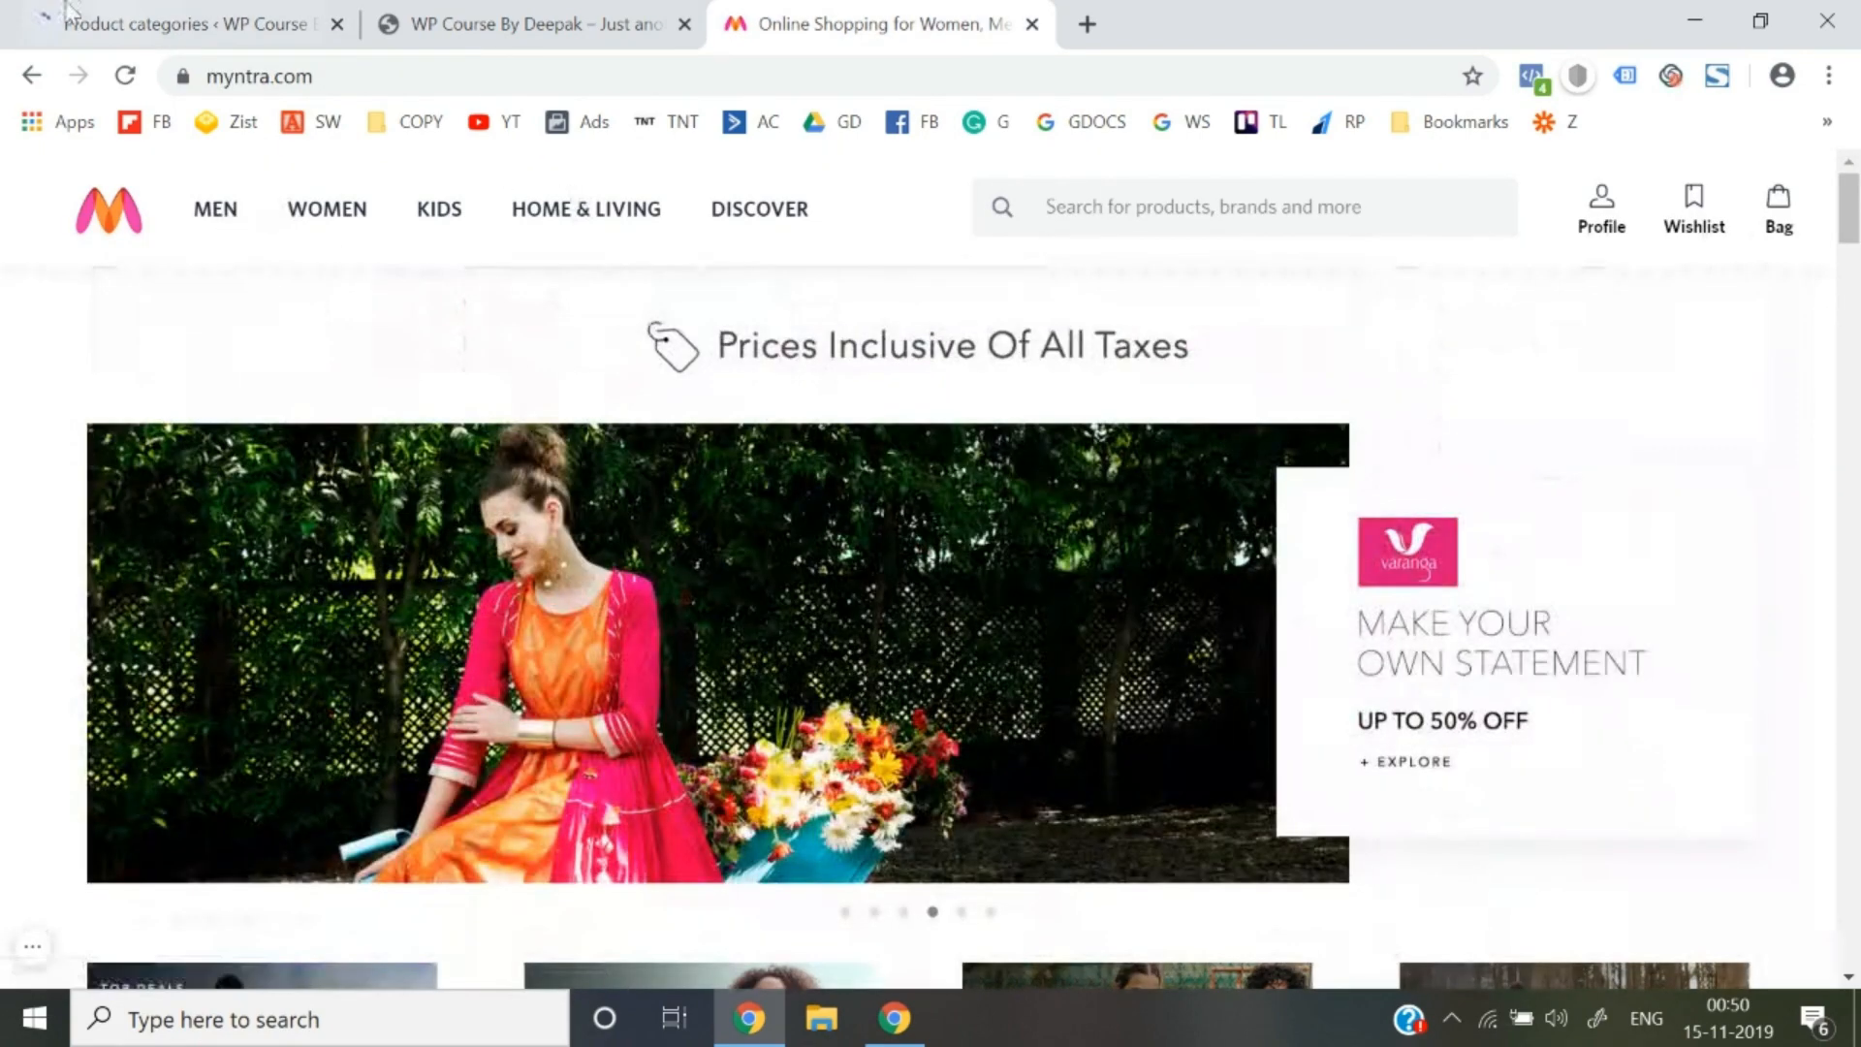
{"action": "left_click", "coordinate": [68, 11]}
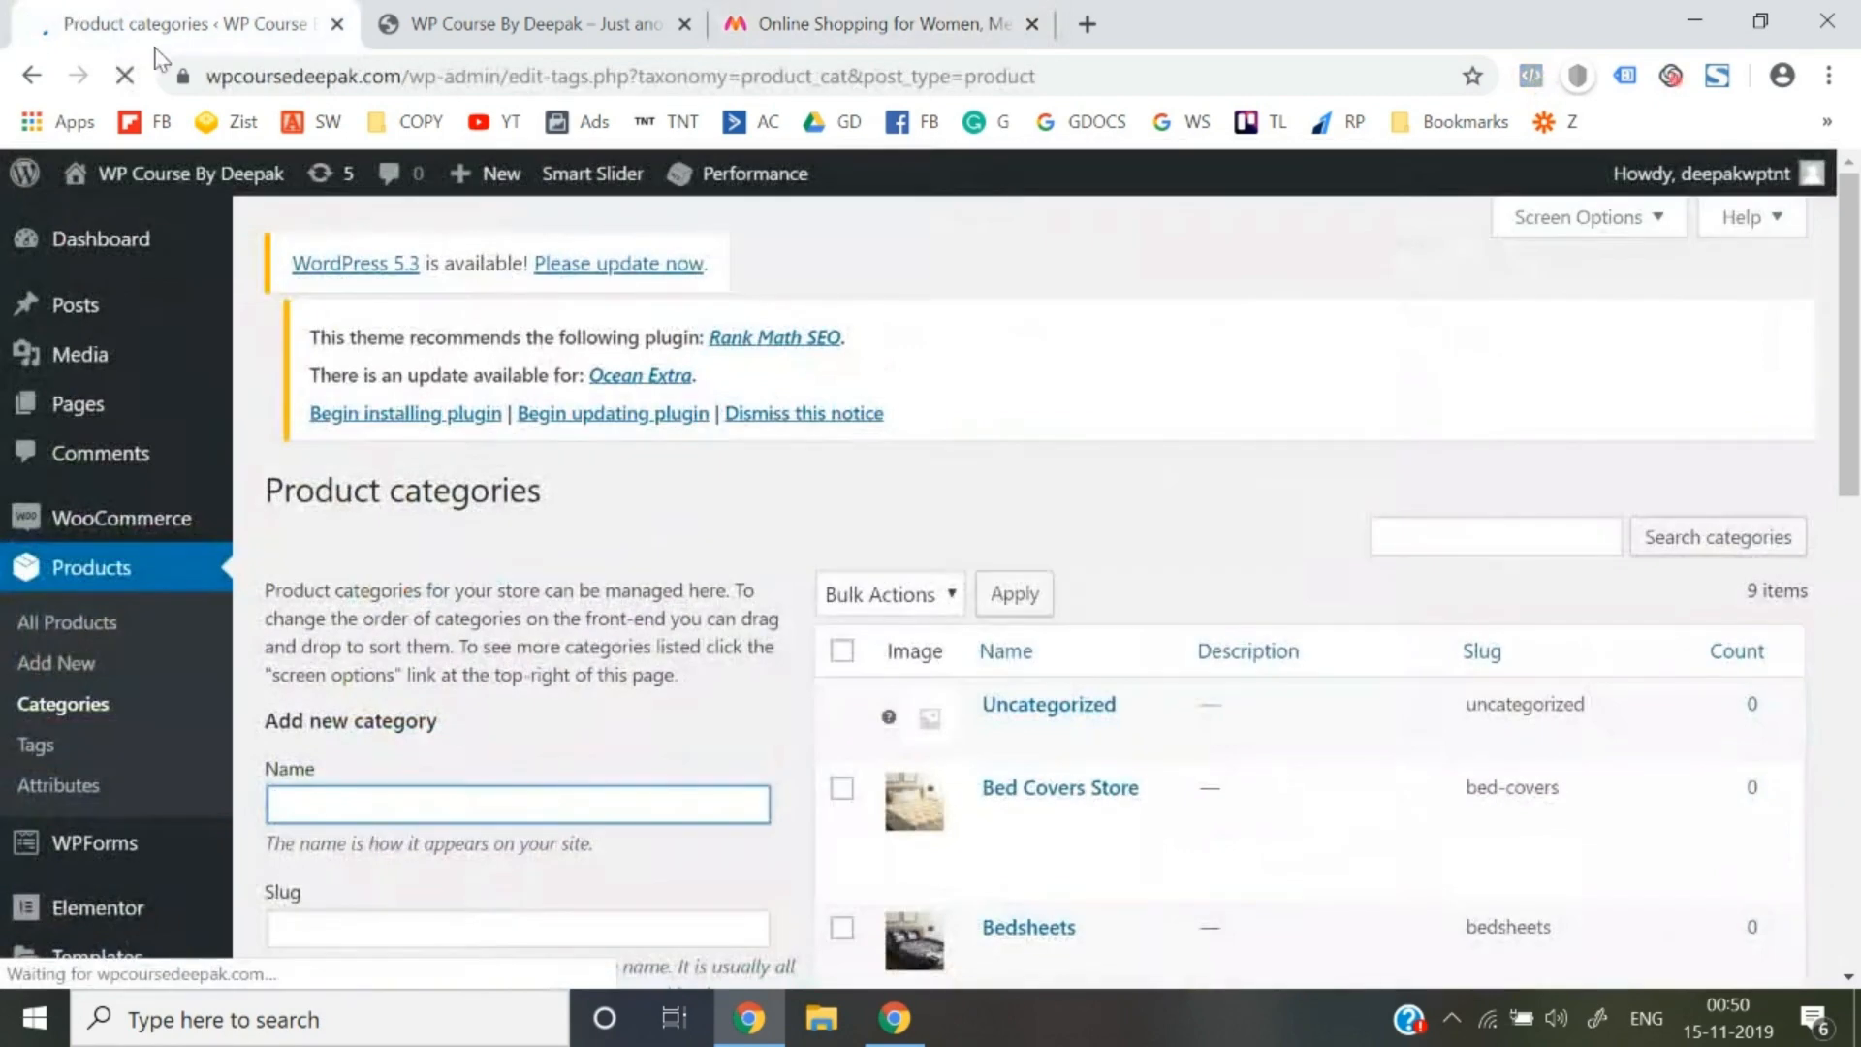
{"action": "scroll", "coordinate": [872, 496], "scroll_direction": "down", "scroll_amount": 10}
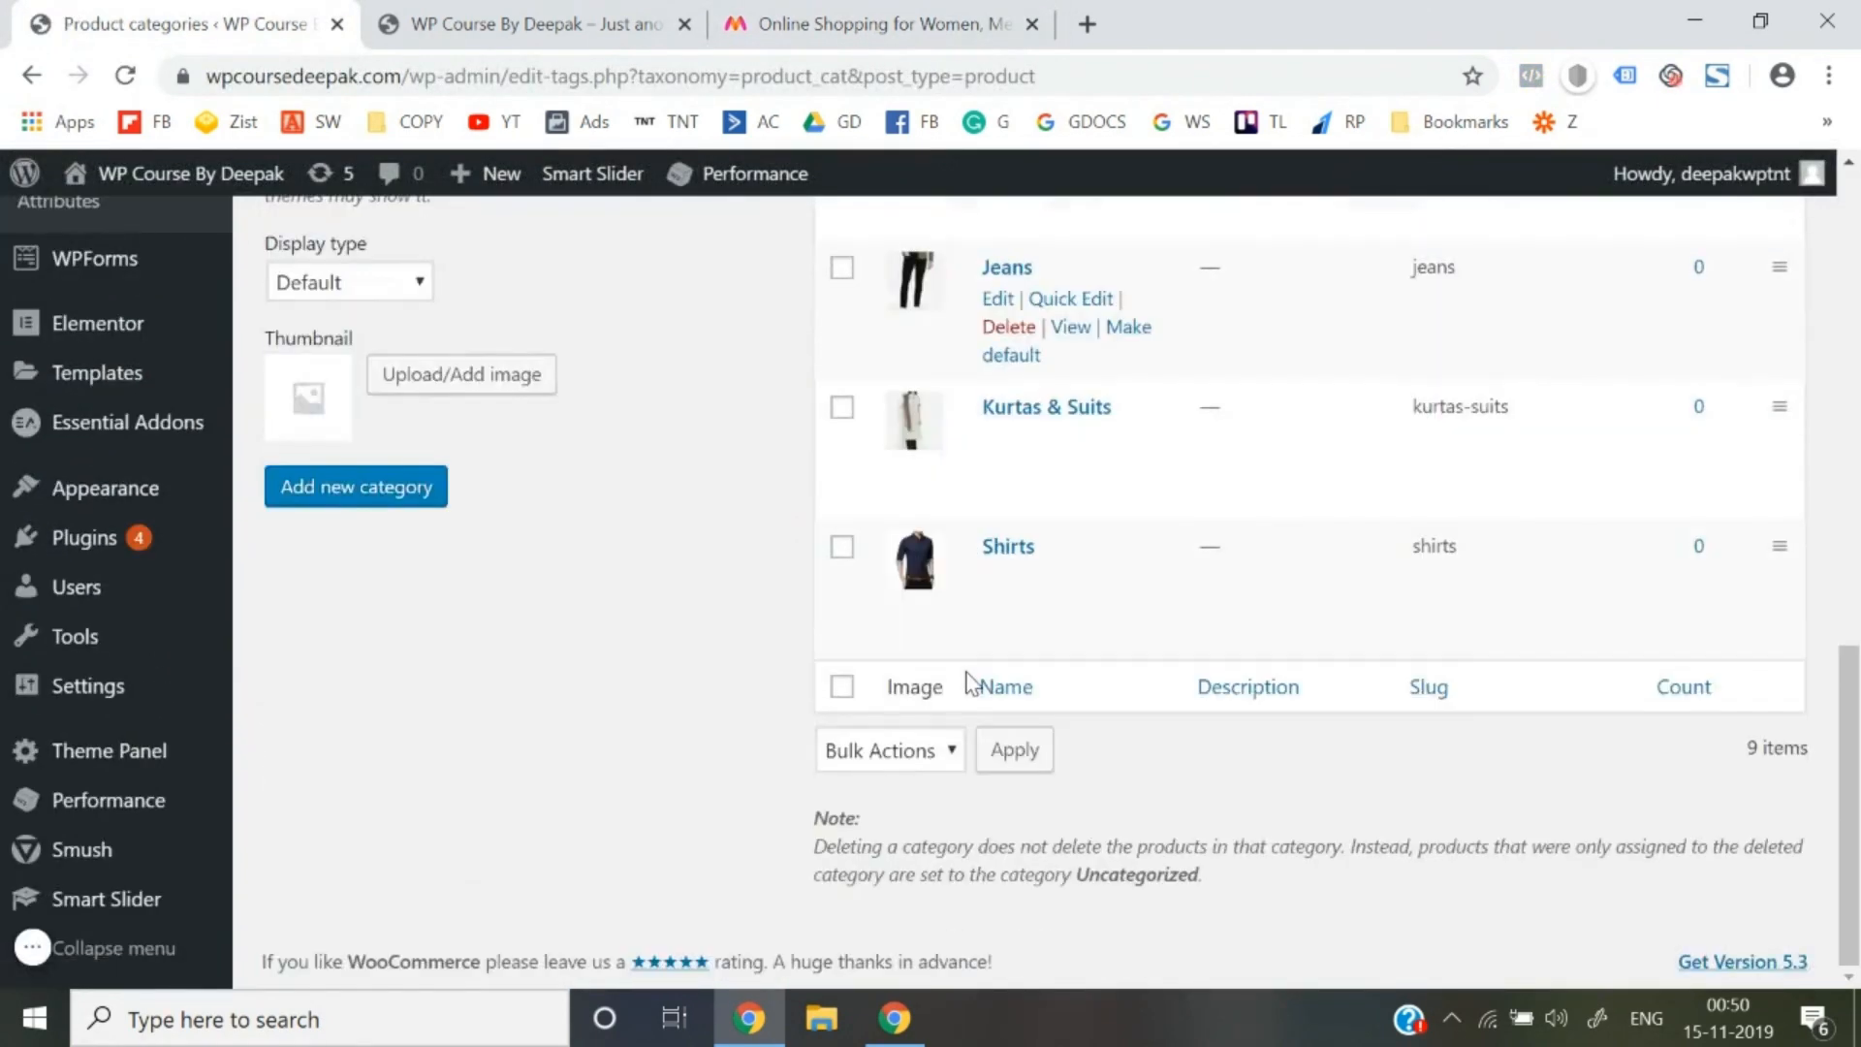
{"action": "scroll", "coordinate": [747, 766], "scroll_direction": "up", "scroll_amount": 10}
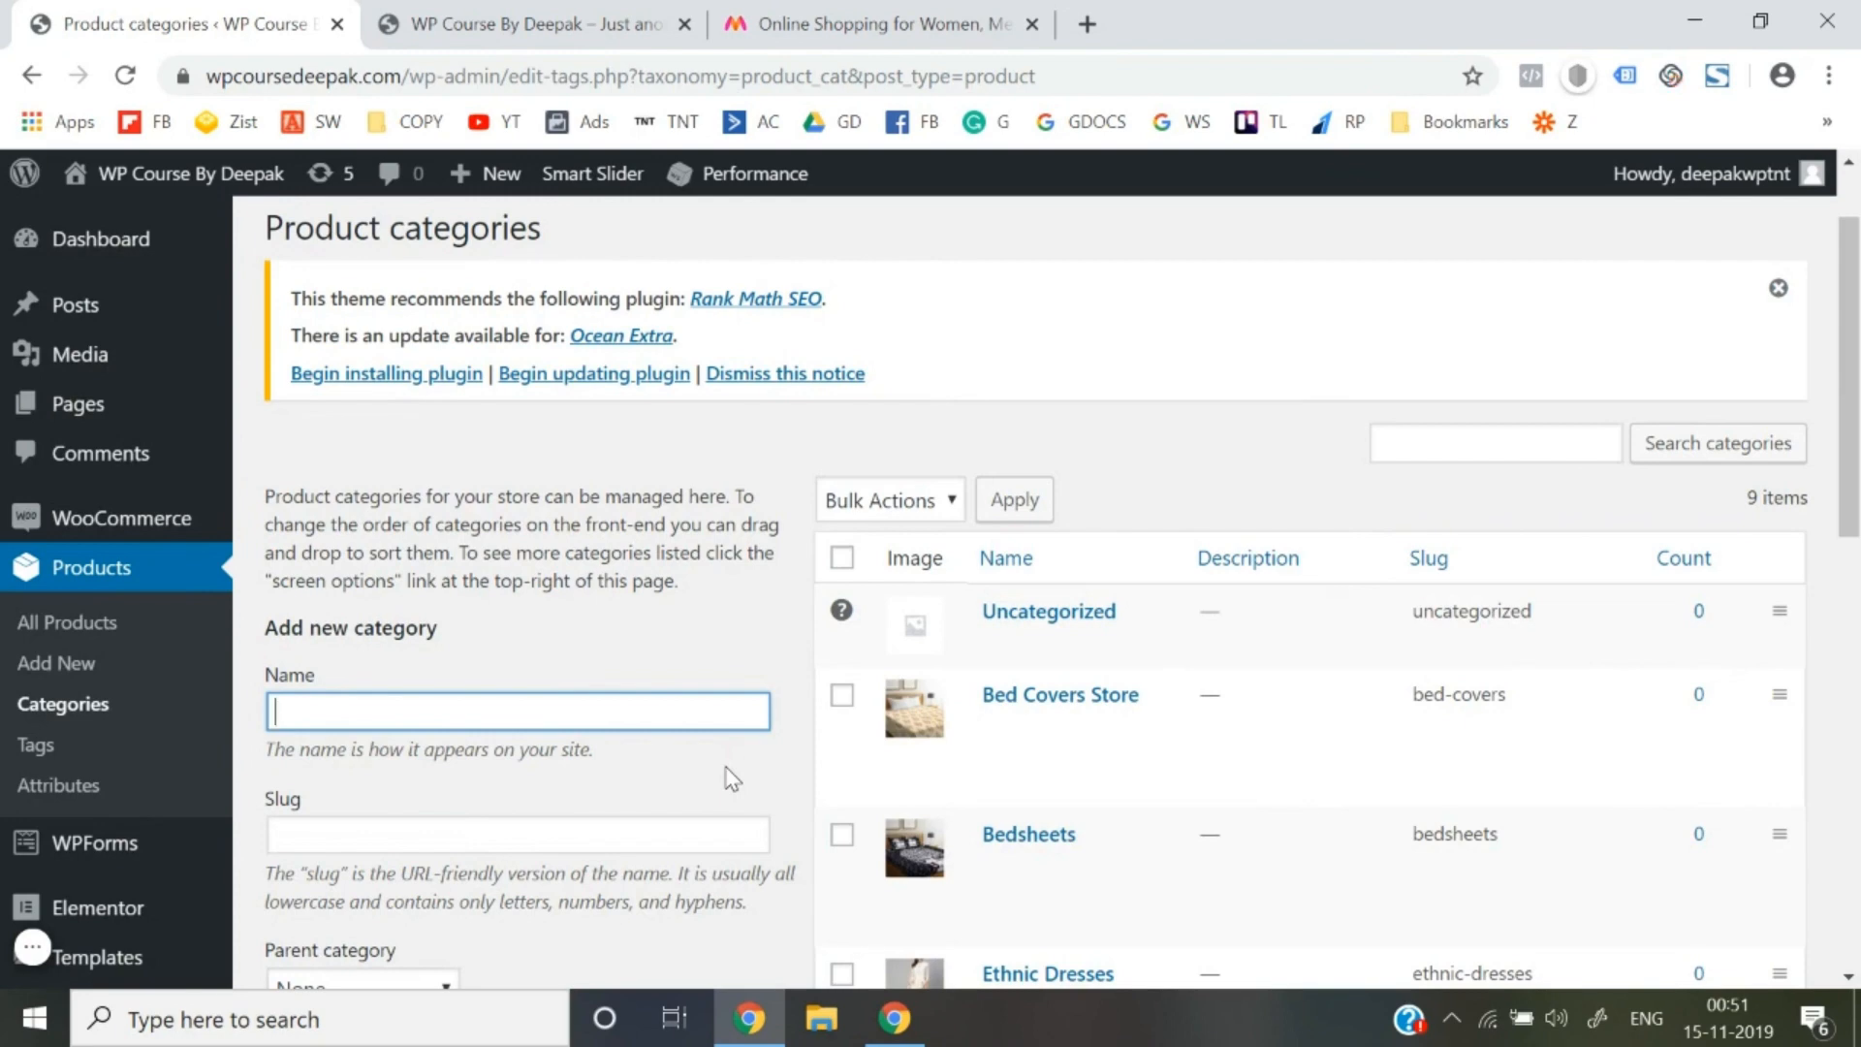
Switch to the Myntra website and examine the Men, Women, Kids and Home & Living entries of its main navigation
{"action": "left_click", "coordinate": [601, 22]}
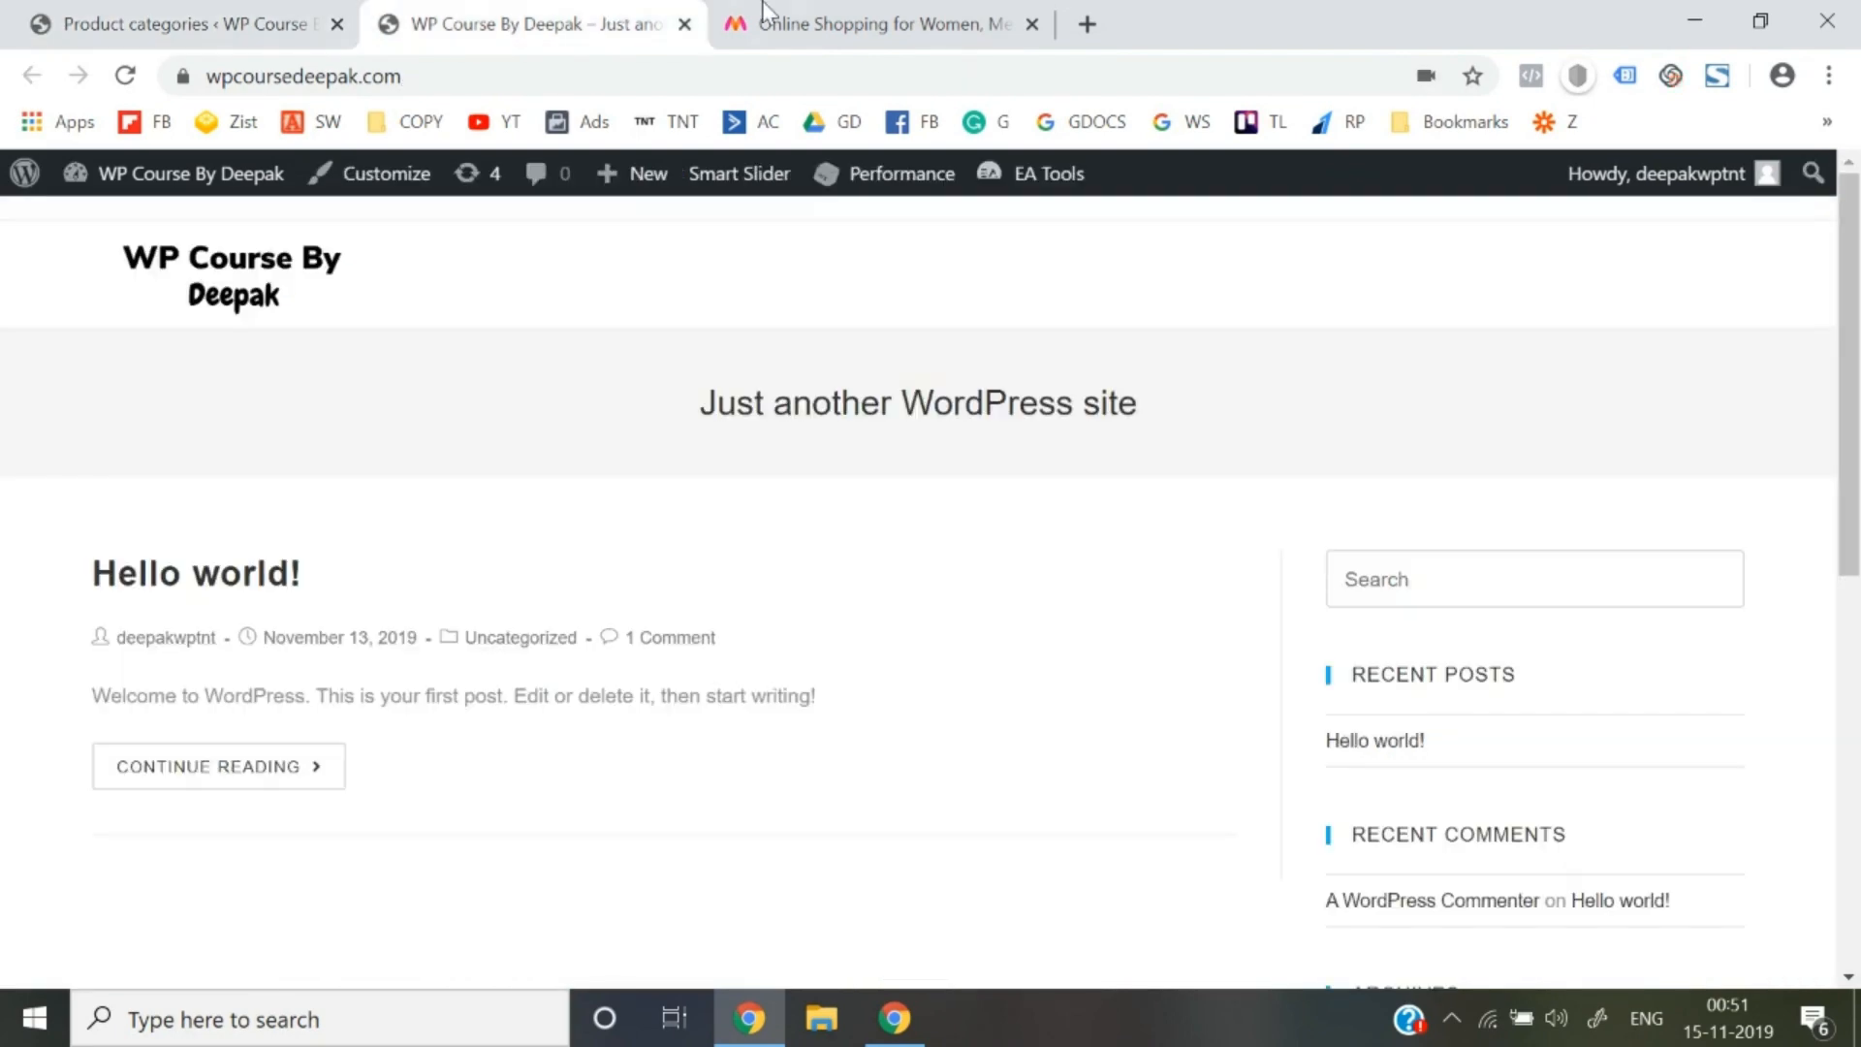
{"action": "left_click", "coordinate": [858, 25]}
{"action": "mouse_move", "coordinate": [208, 233]}
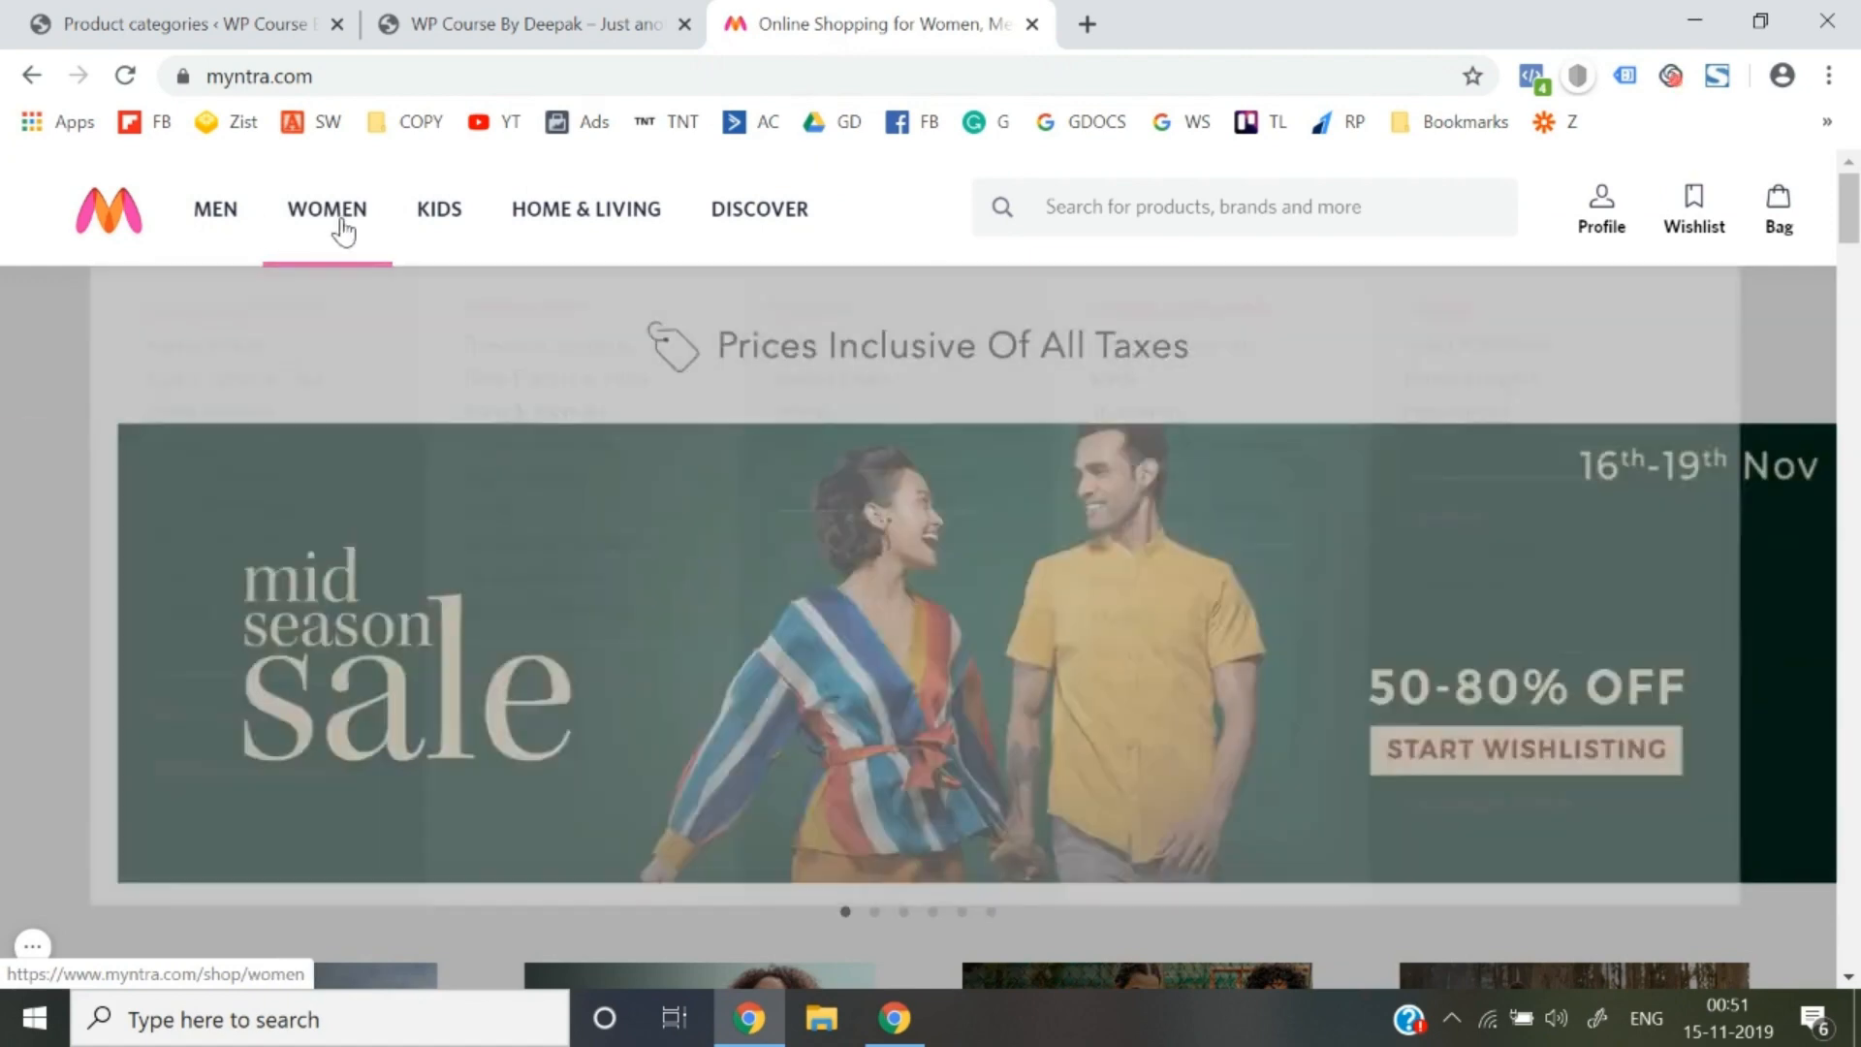
{"action": "mouse_move", "coordinate": [344, 233]}
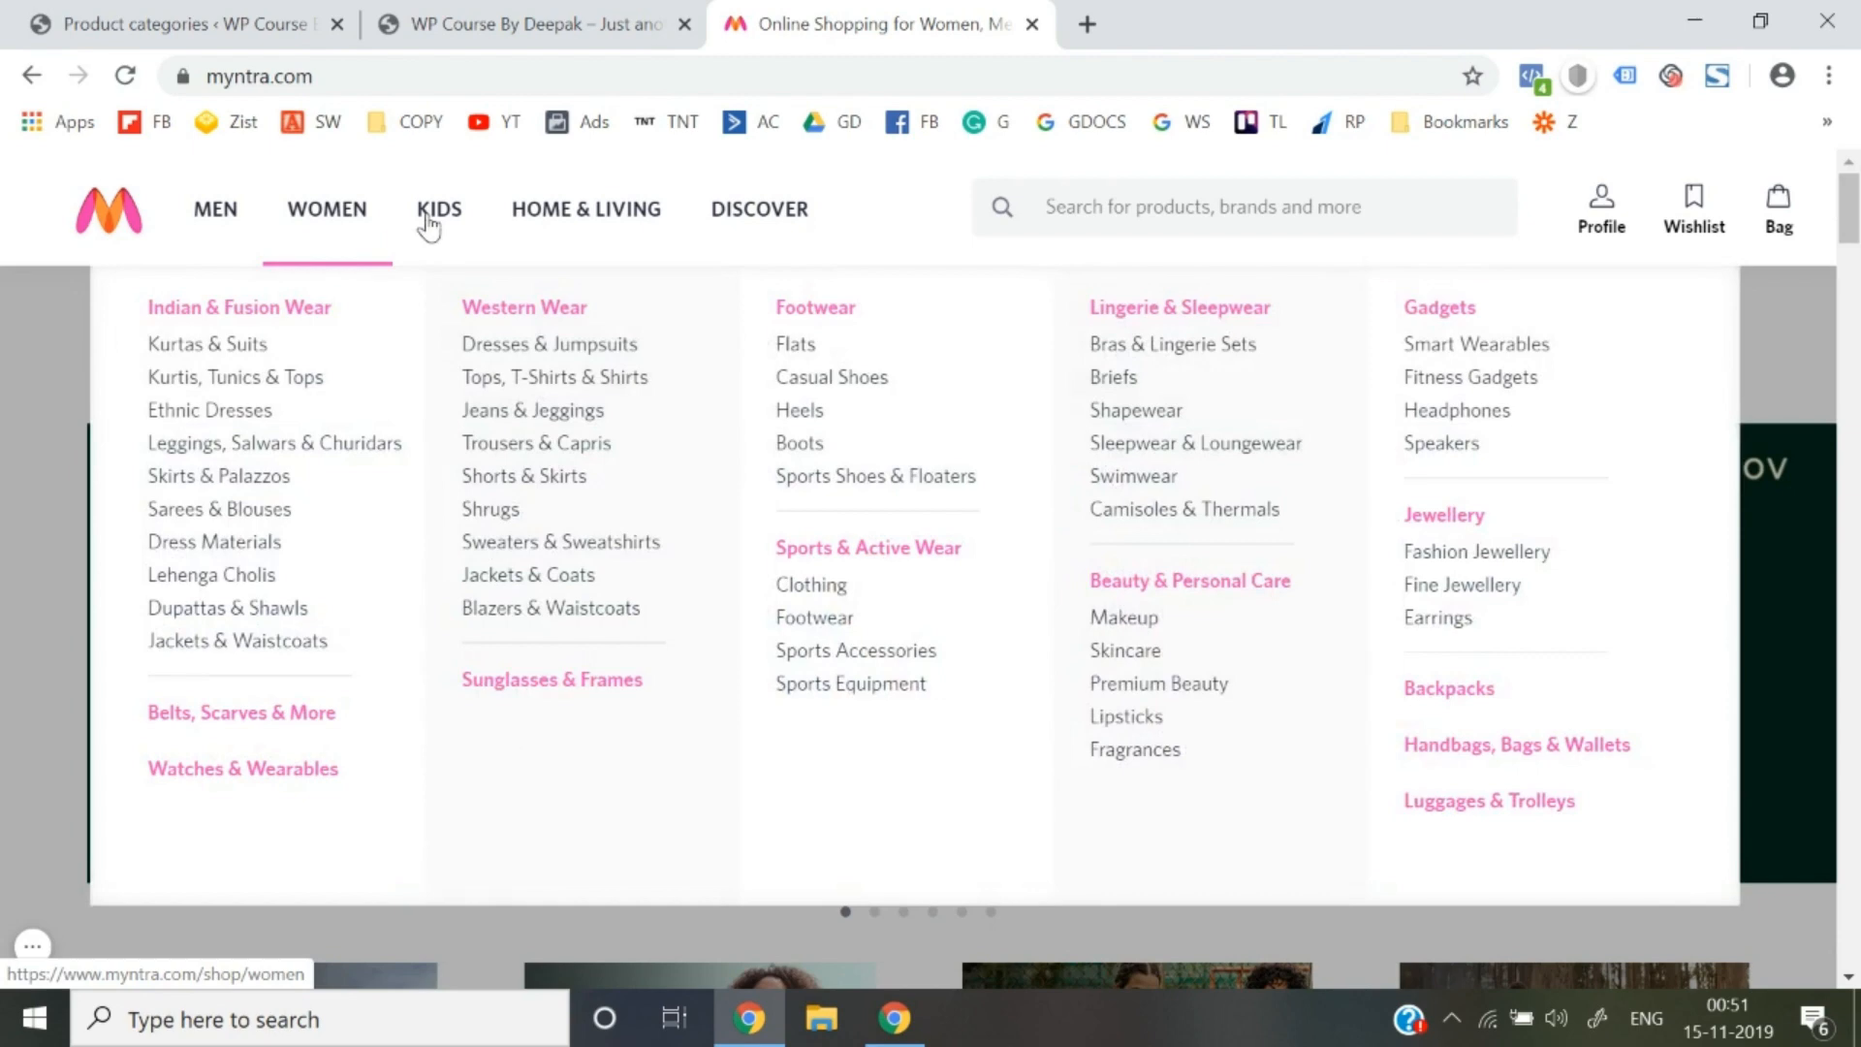
{"action": "mouse_move", "coordinate": [531, 226]}
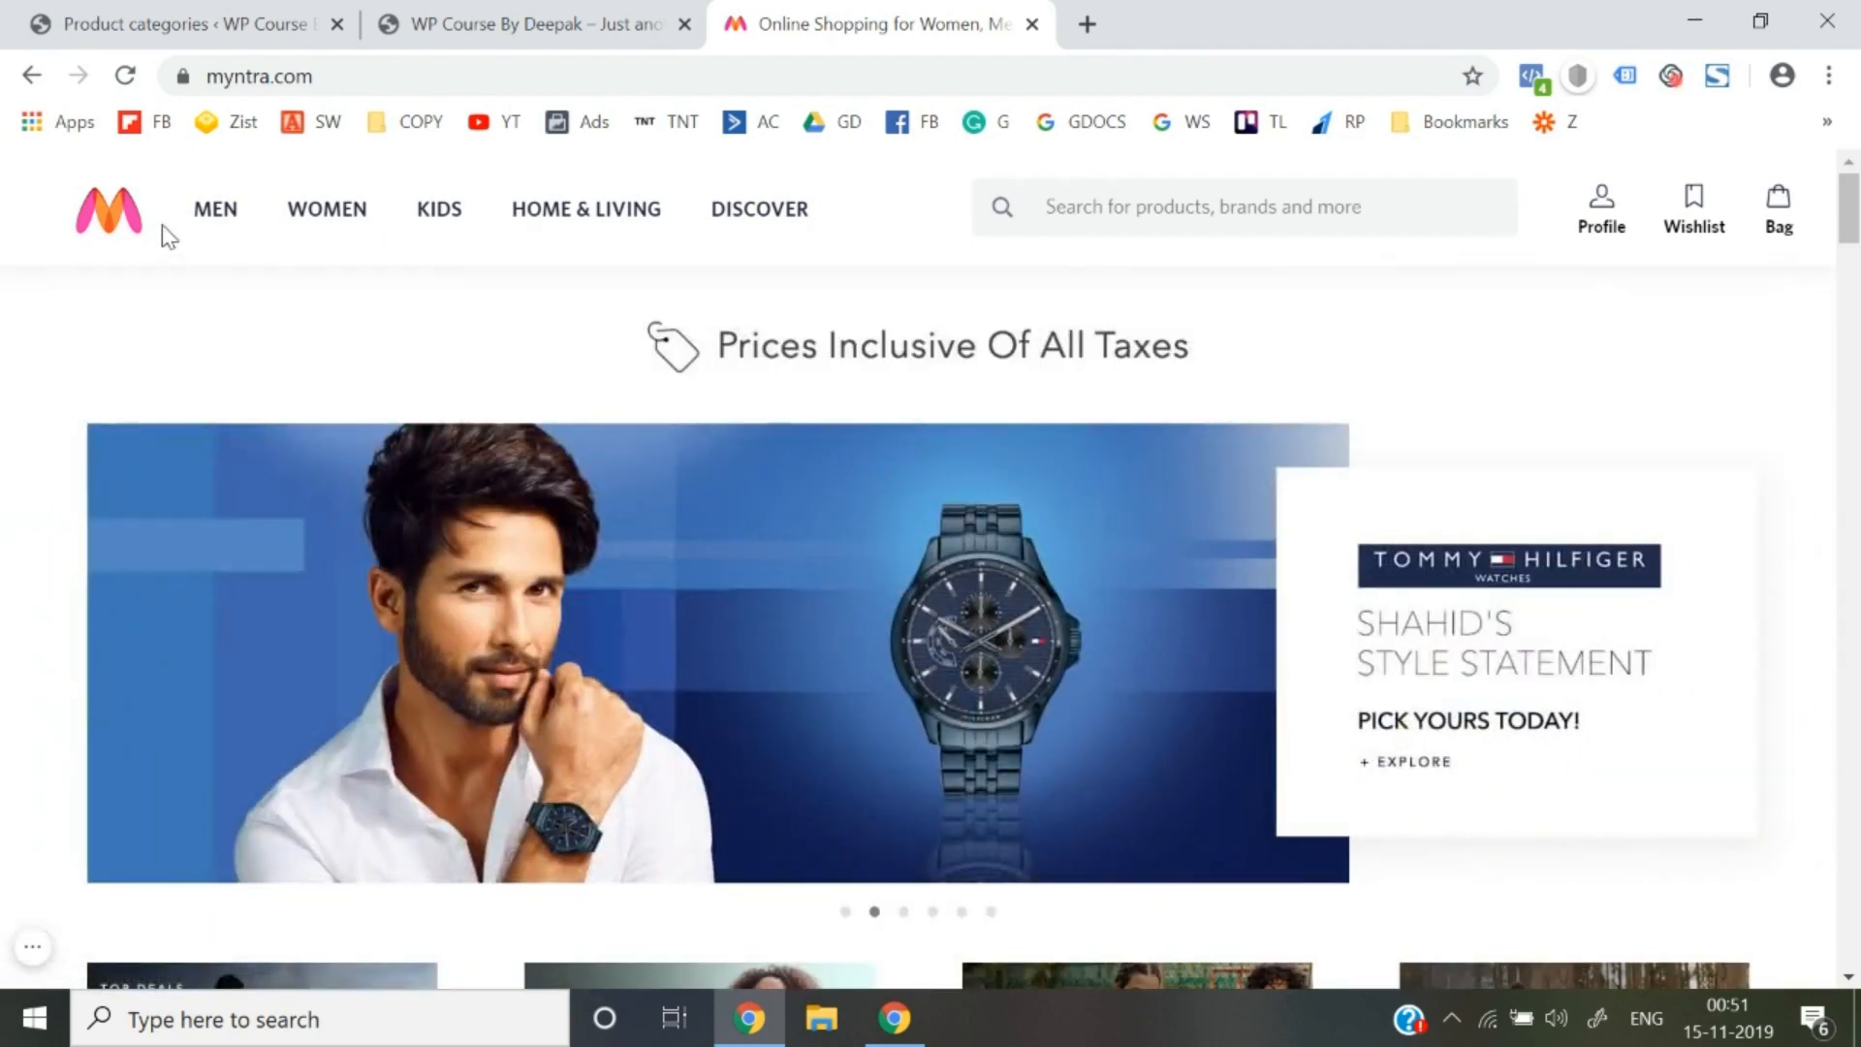
Return to the WordPress product categories and look through the clothing categories such as Jackets, Jeans and Shirts
{"action": "left_click", "coordinate": [138, 11]}
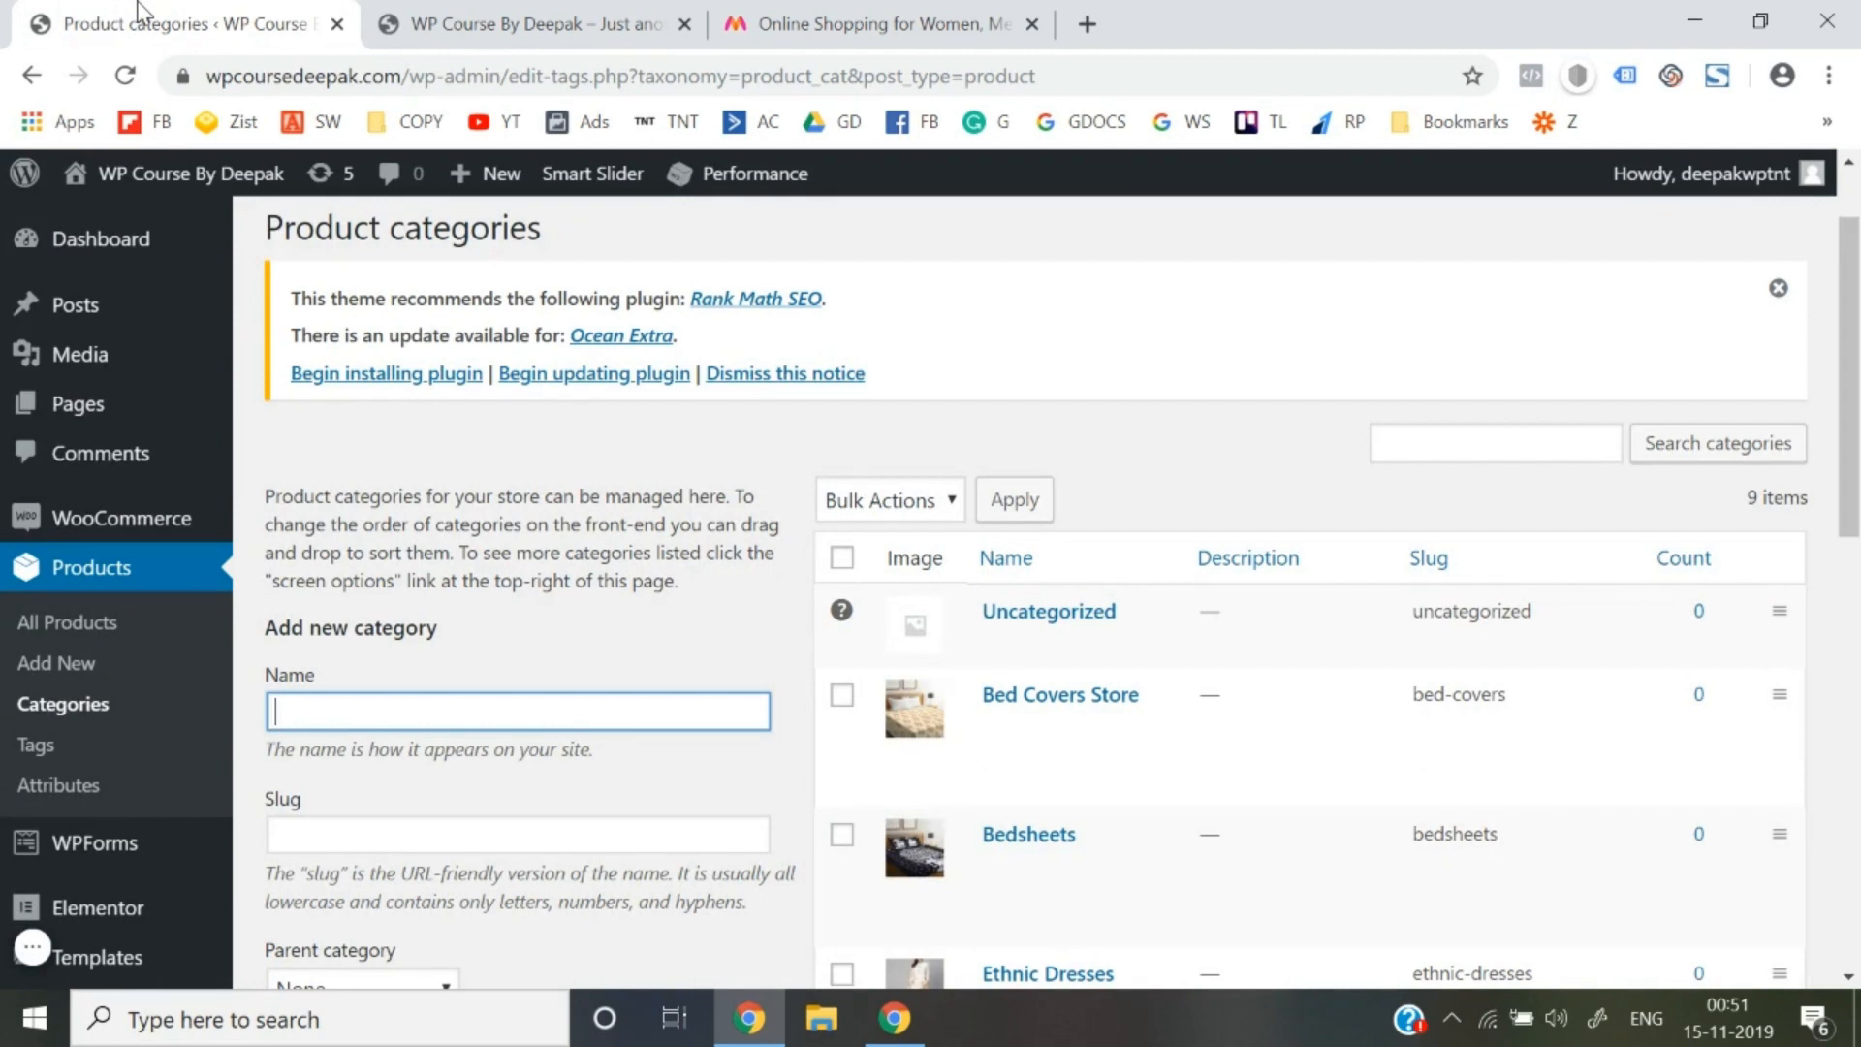
{"action": "left_click", "coordinate": [478, 17]}
{"action": "left_click", "coordinate": [862, 12]}
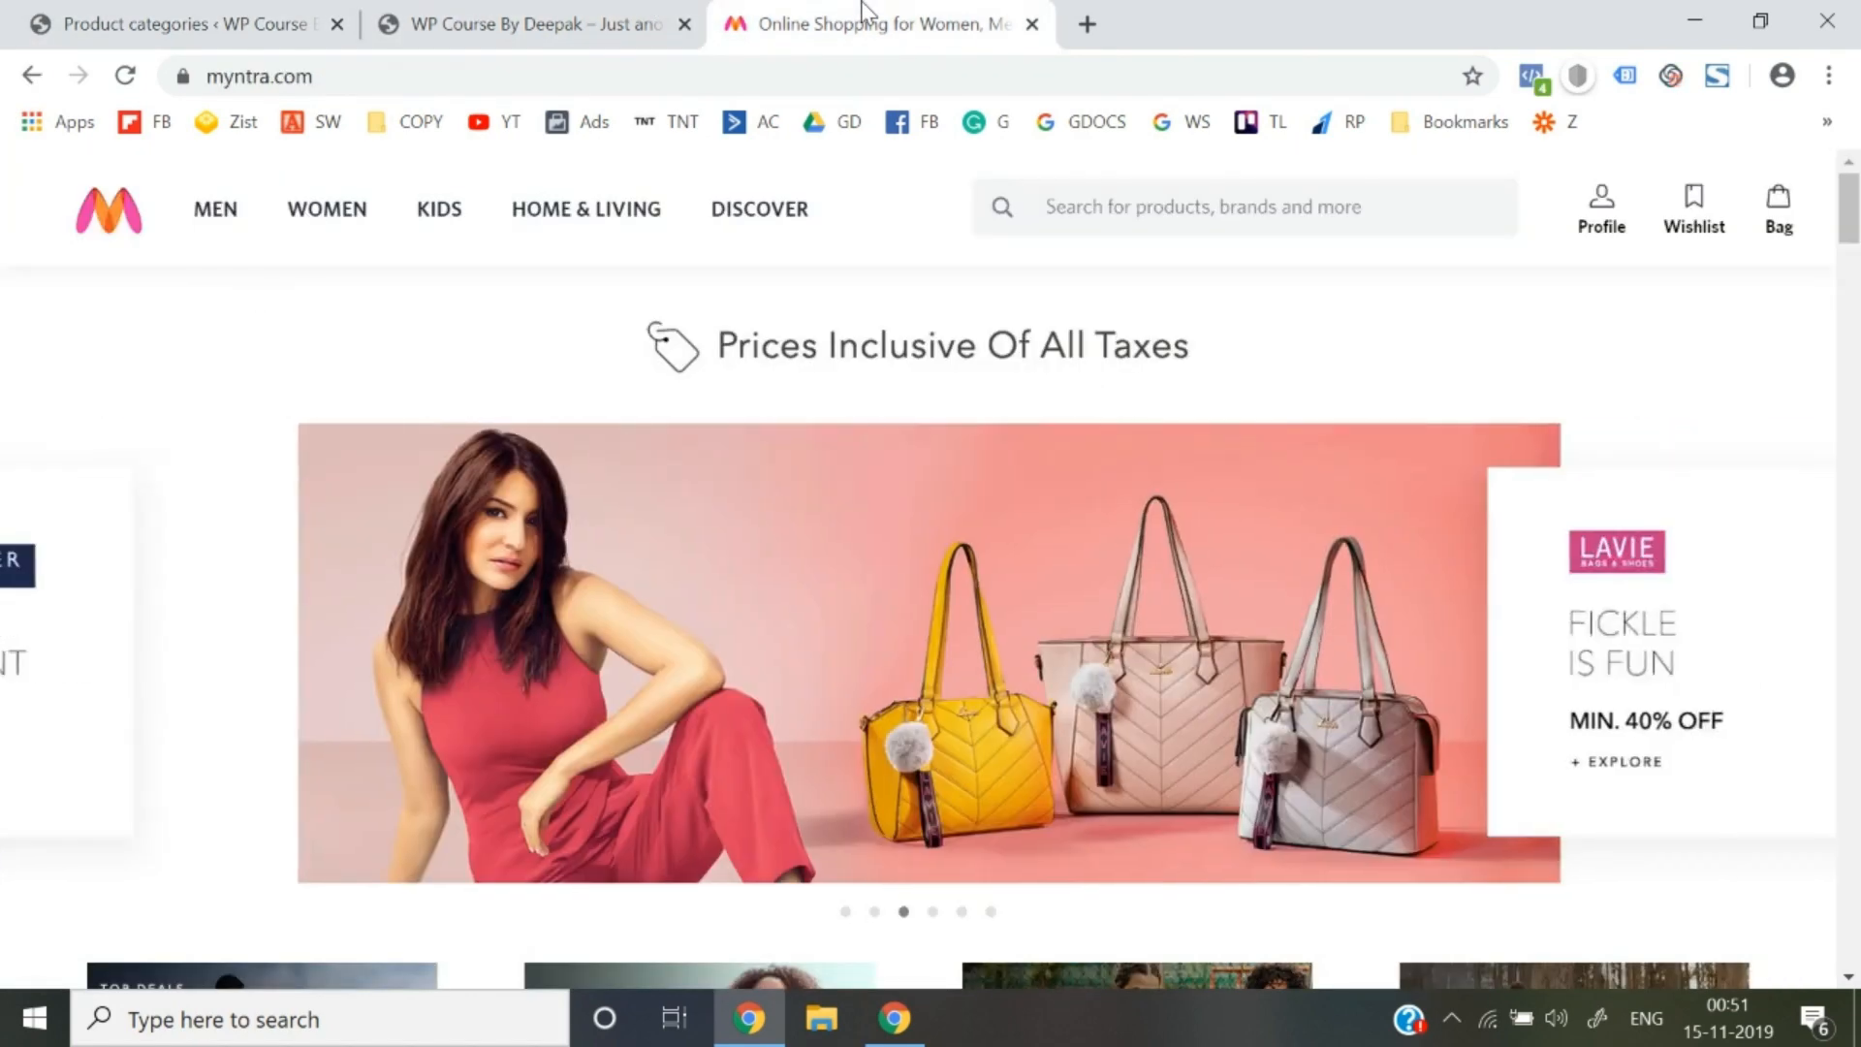
{"action": "left_click", "coordinate": [146, 21]}
{"action": "scroll", "coordinate": [1193, 783], "scroll_direction": "down", "scroll_amount": 5}
{"action": "scroll", "coordinate": [1189, 772], "scroll_direction": "down", "scroll_amount": 3}
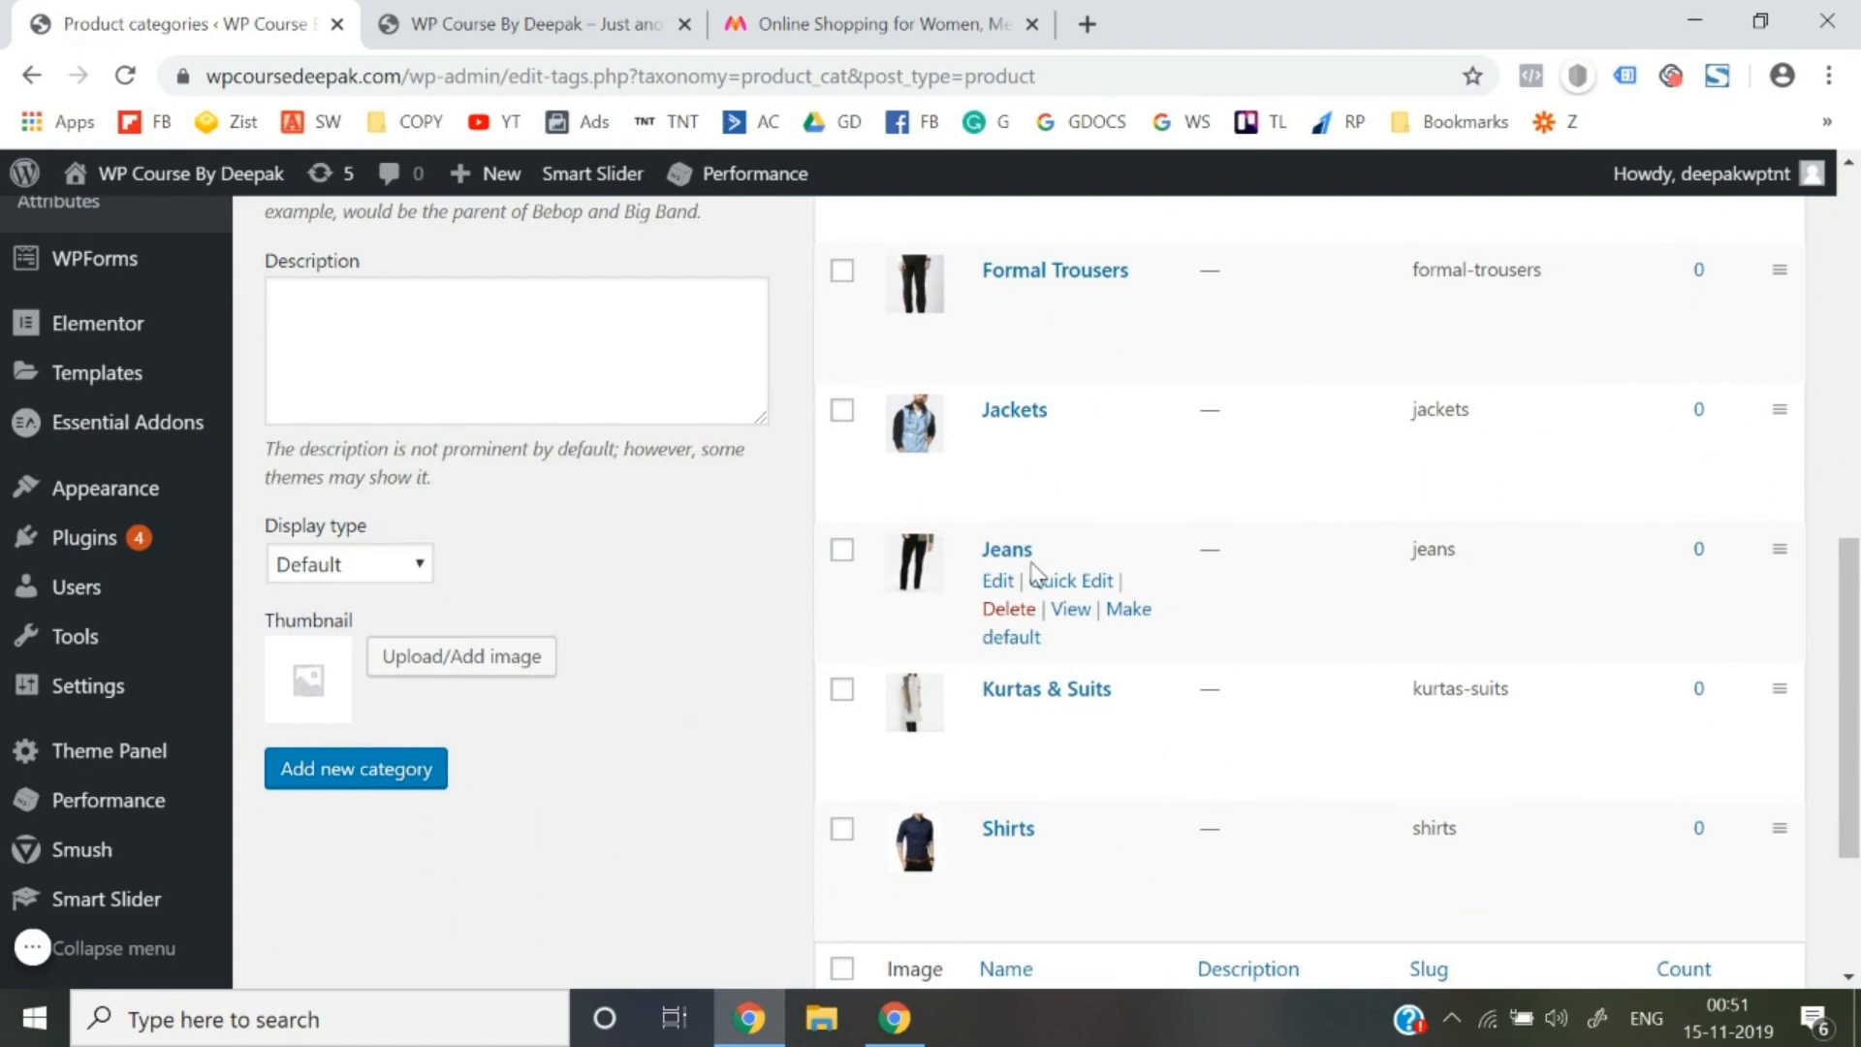
Compare Myntra's top-level departments with the product categories listed in the WordPress admin
{"action": "left_click", "coordinate": [929, 4]}
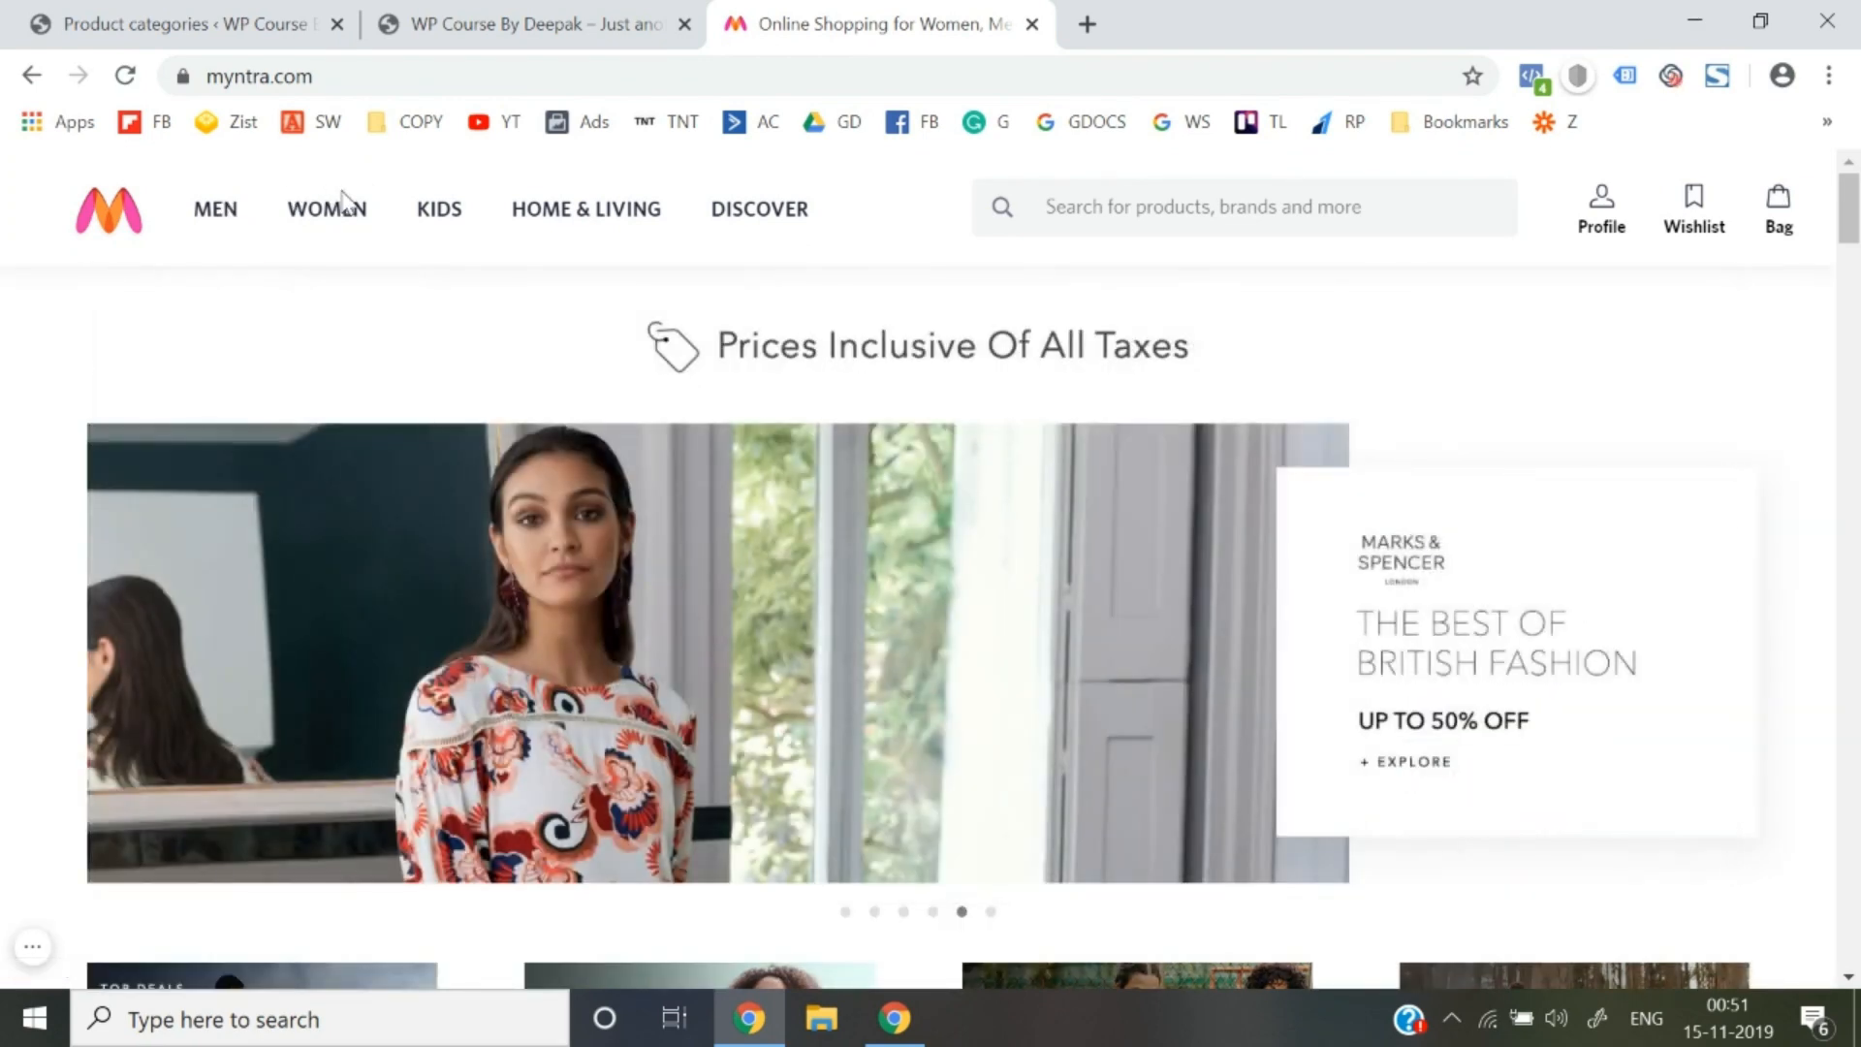
{"action": "mouse_move", "coordinate": [470, 225]}
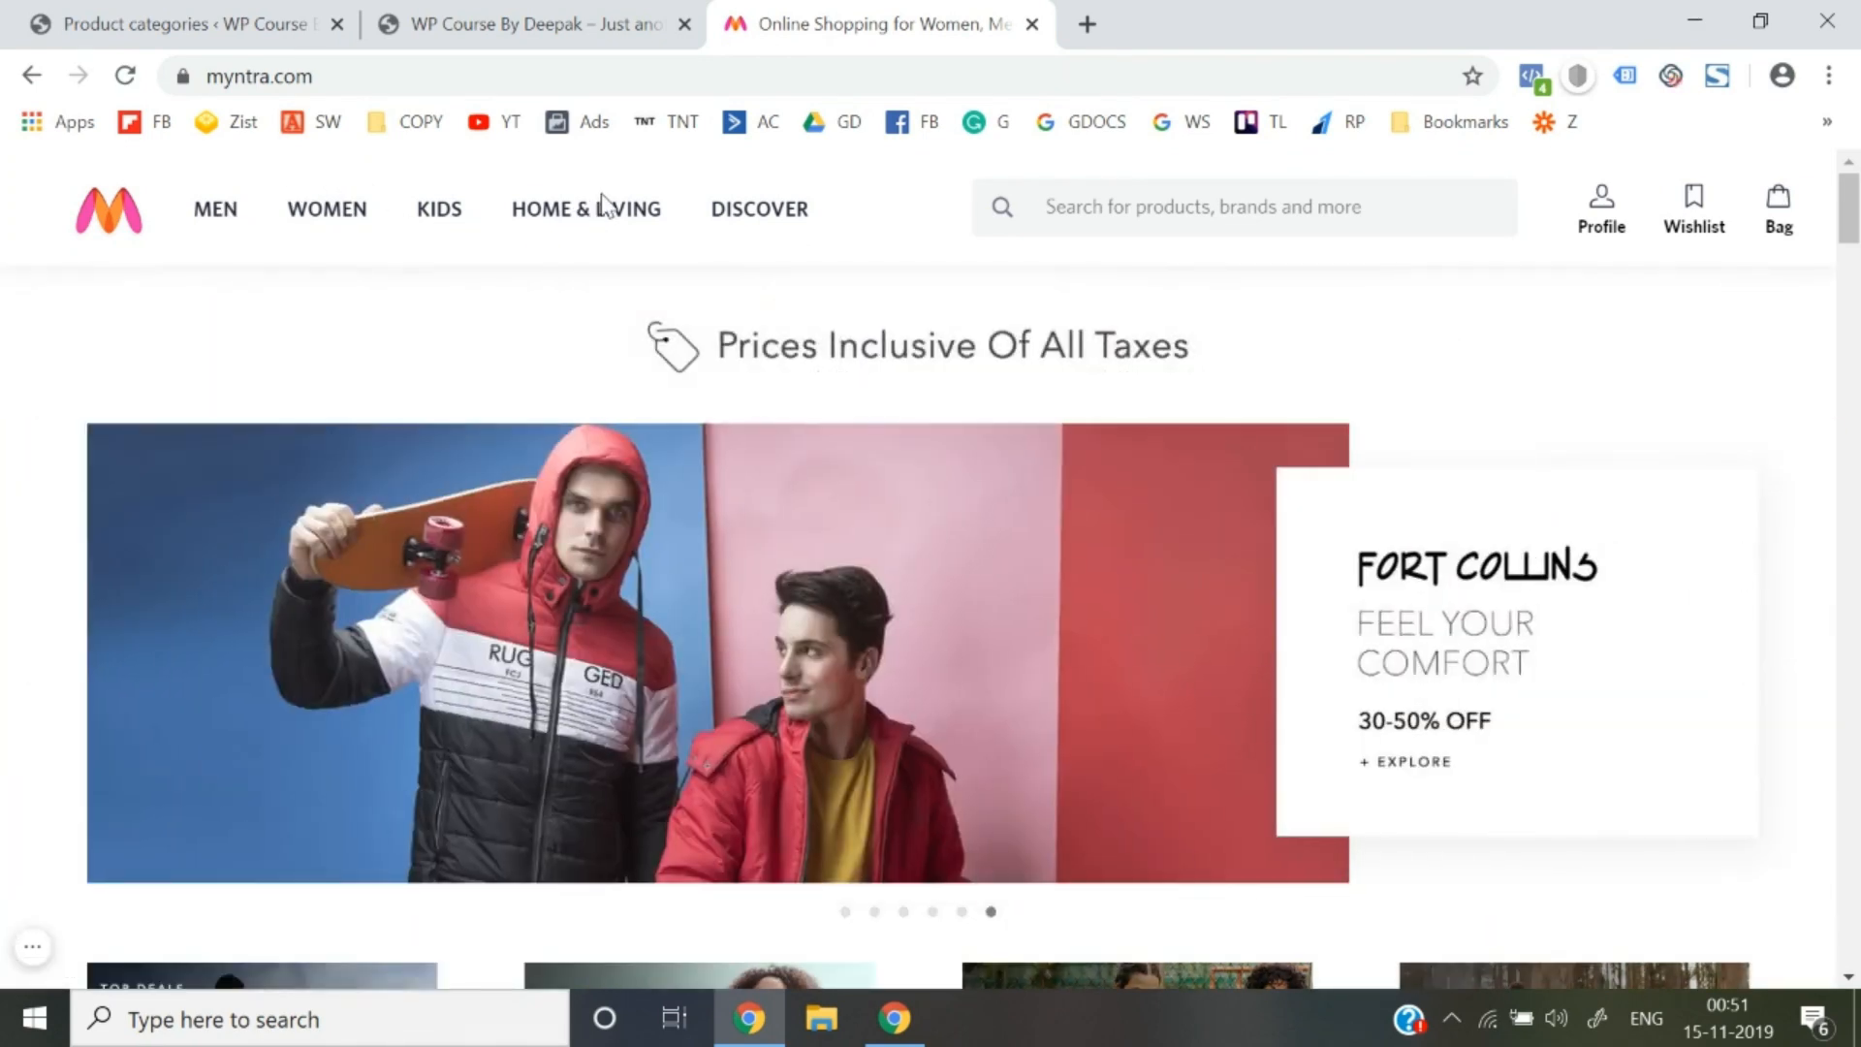
{"action": "mouse_move", "coordinate": [608, 223]}
{"action": "left_click", "coordinate": [285, 10]}
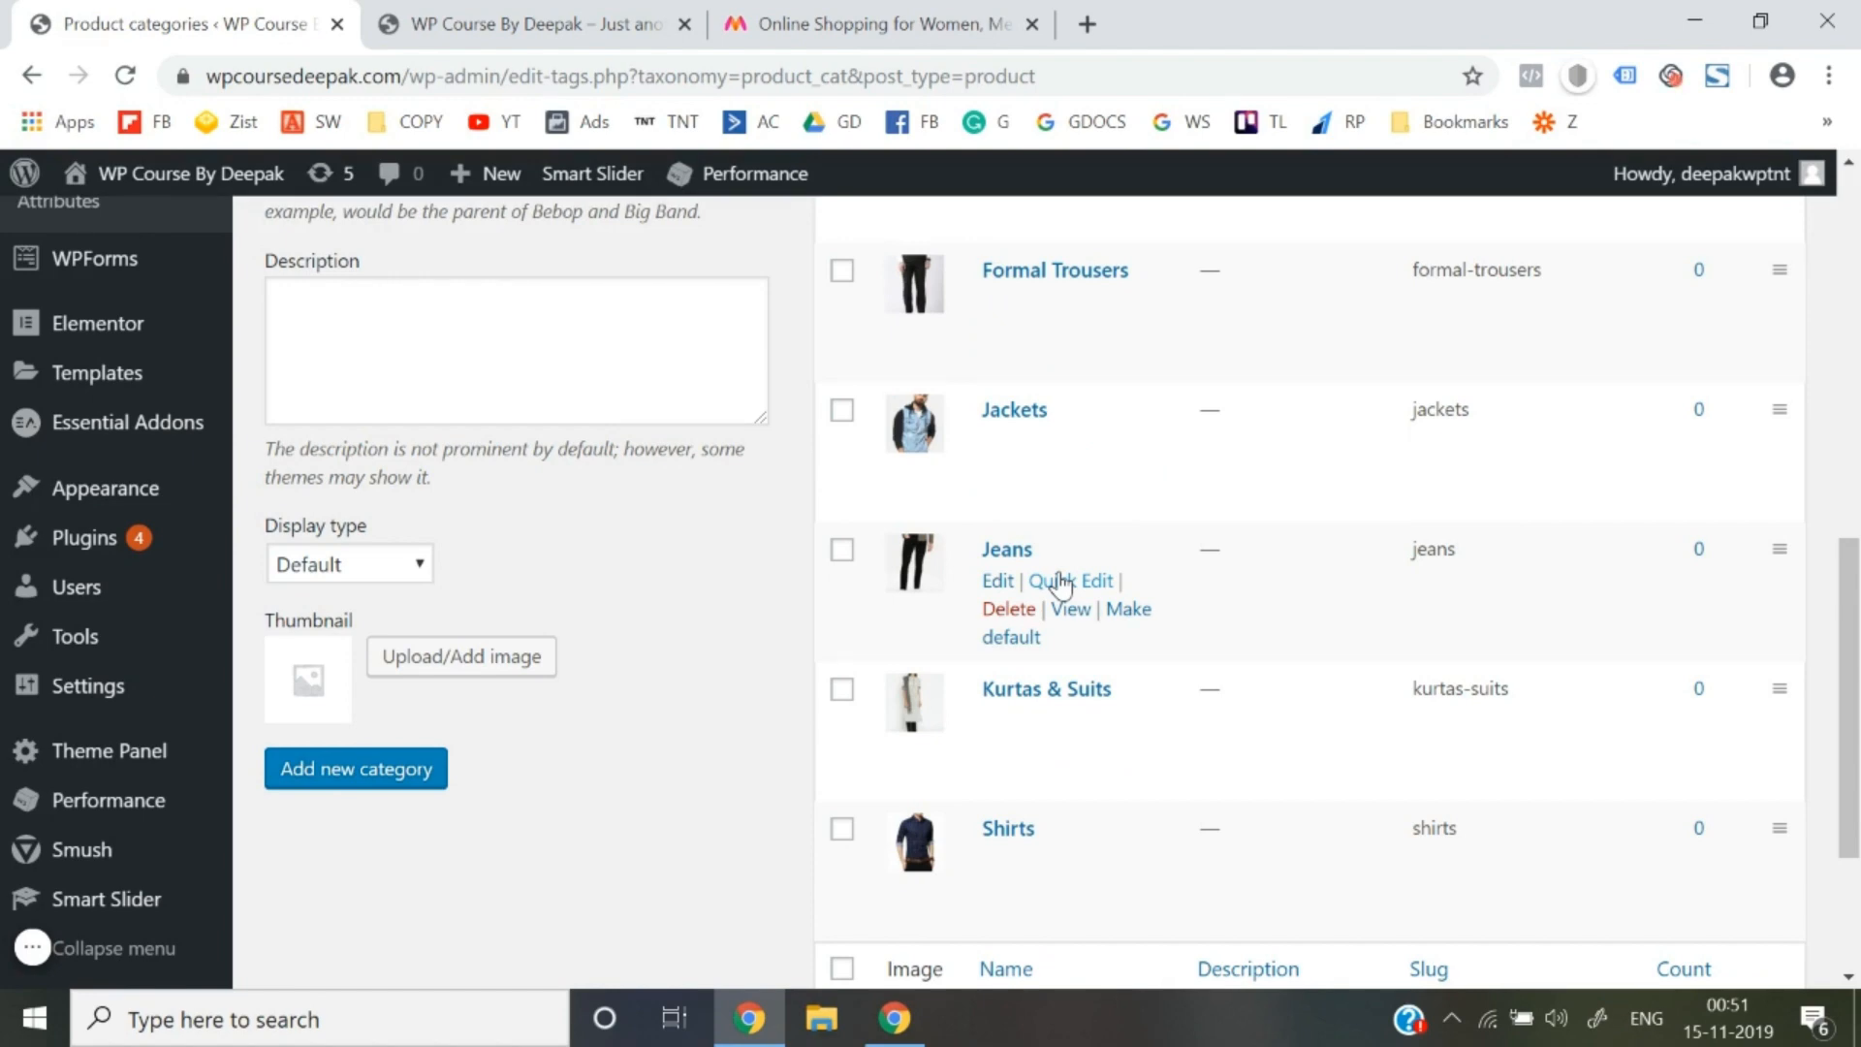
View Myntra's Men and Women department pages and return to its homepage
{"action": "left_click", "coordinate": [775, 23]}
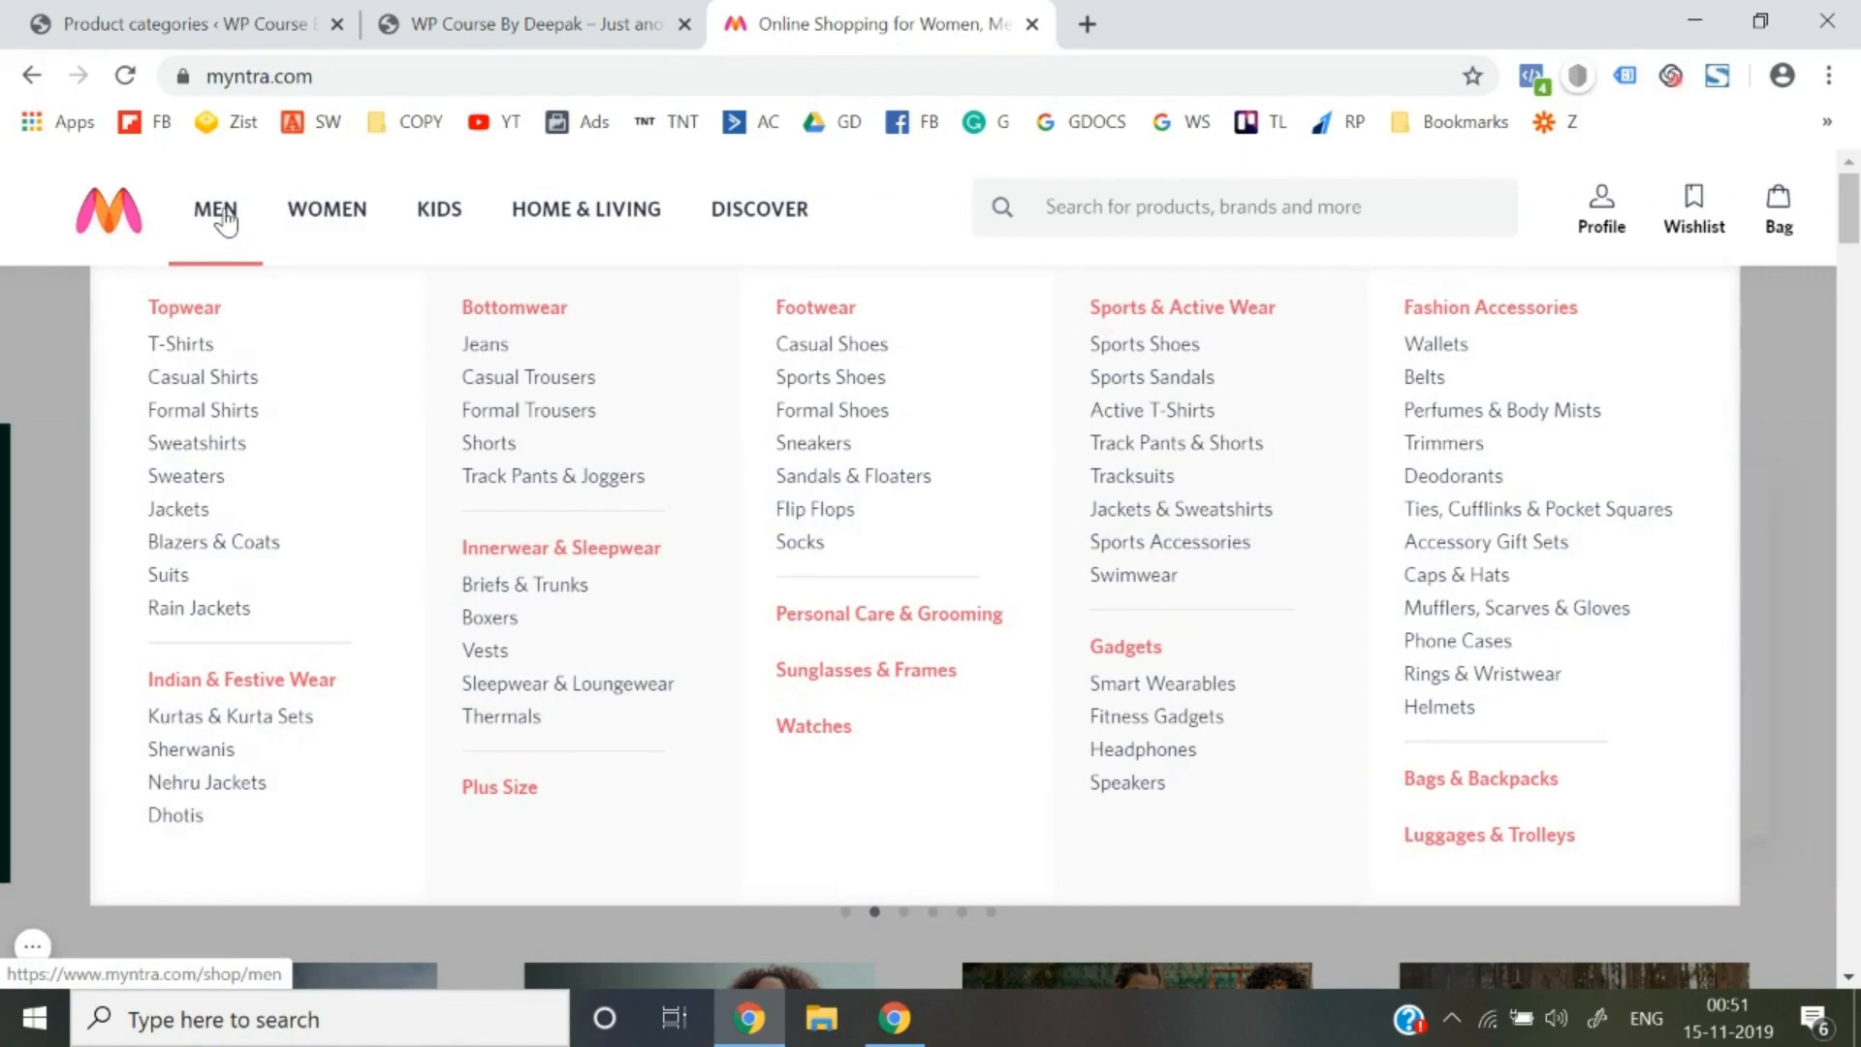
{"action": "left_click", "coordinate": [221, 215]}
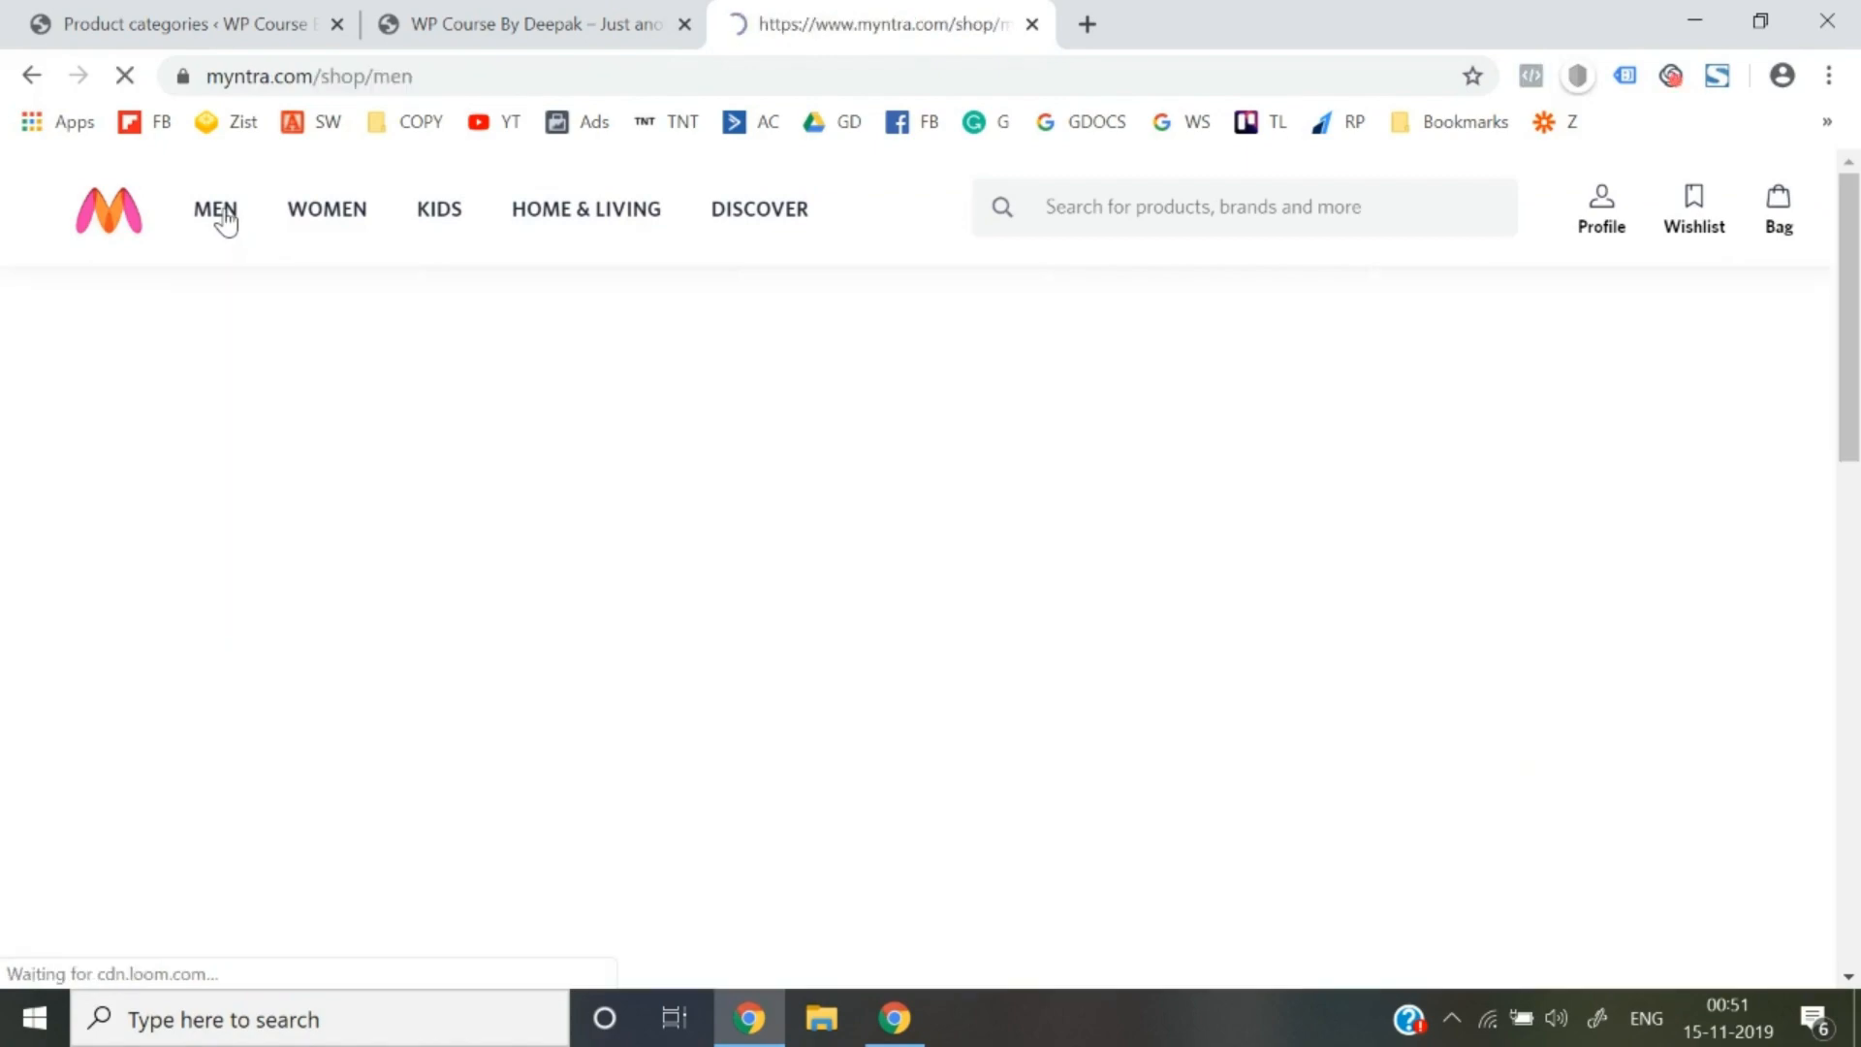
{"action": "scroll", "coordinate": [729, 759], "scroll_direction": "down", "scroll_amount": 10}
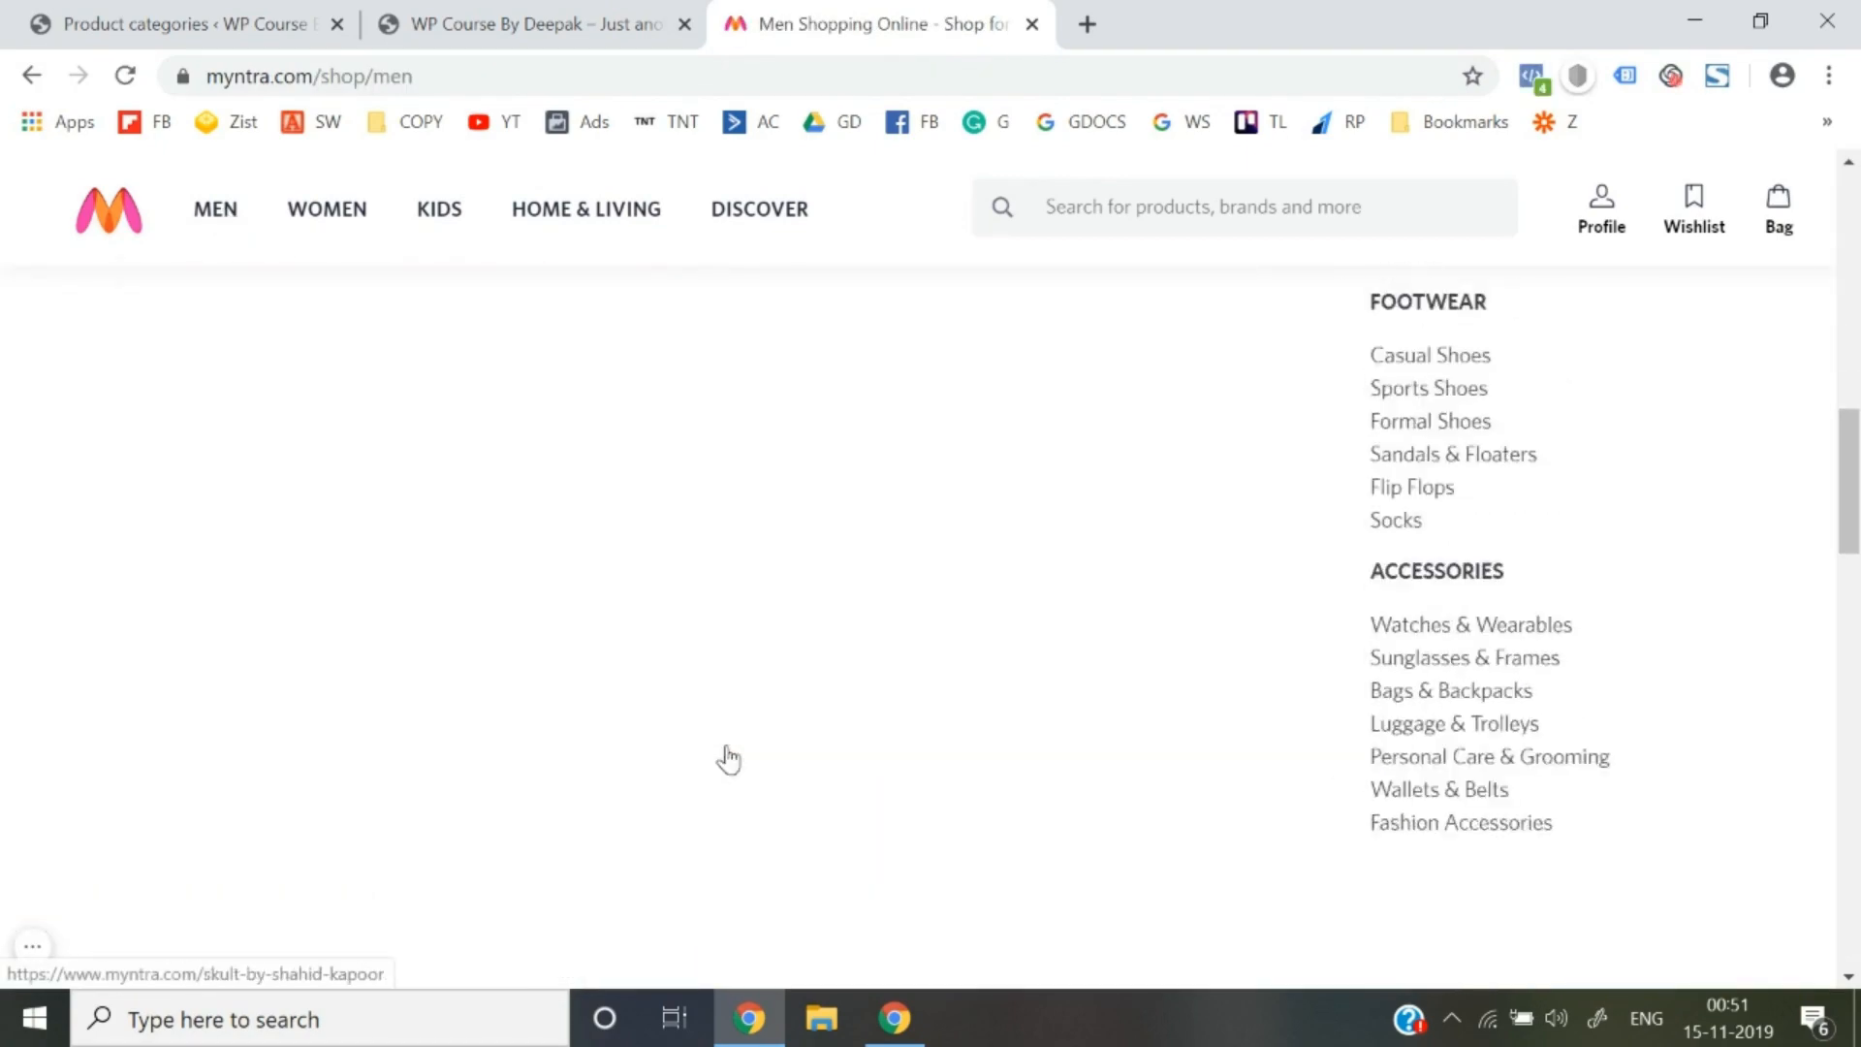
{"action": "scroll", "coordinate": [729, 759], "scroll_direction": "up", "scroll_amount": 10}
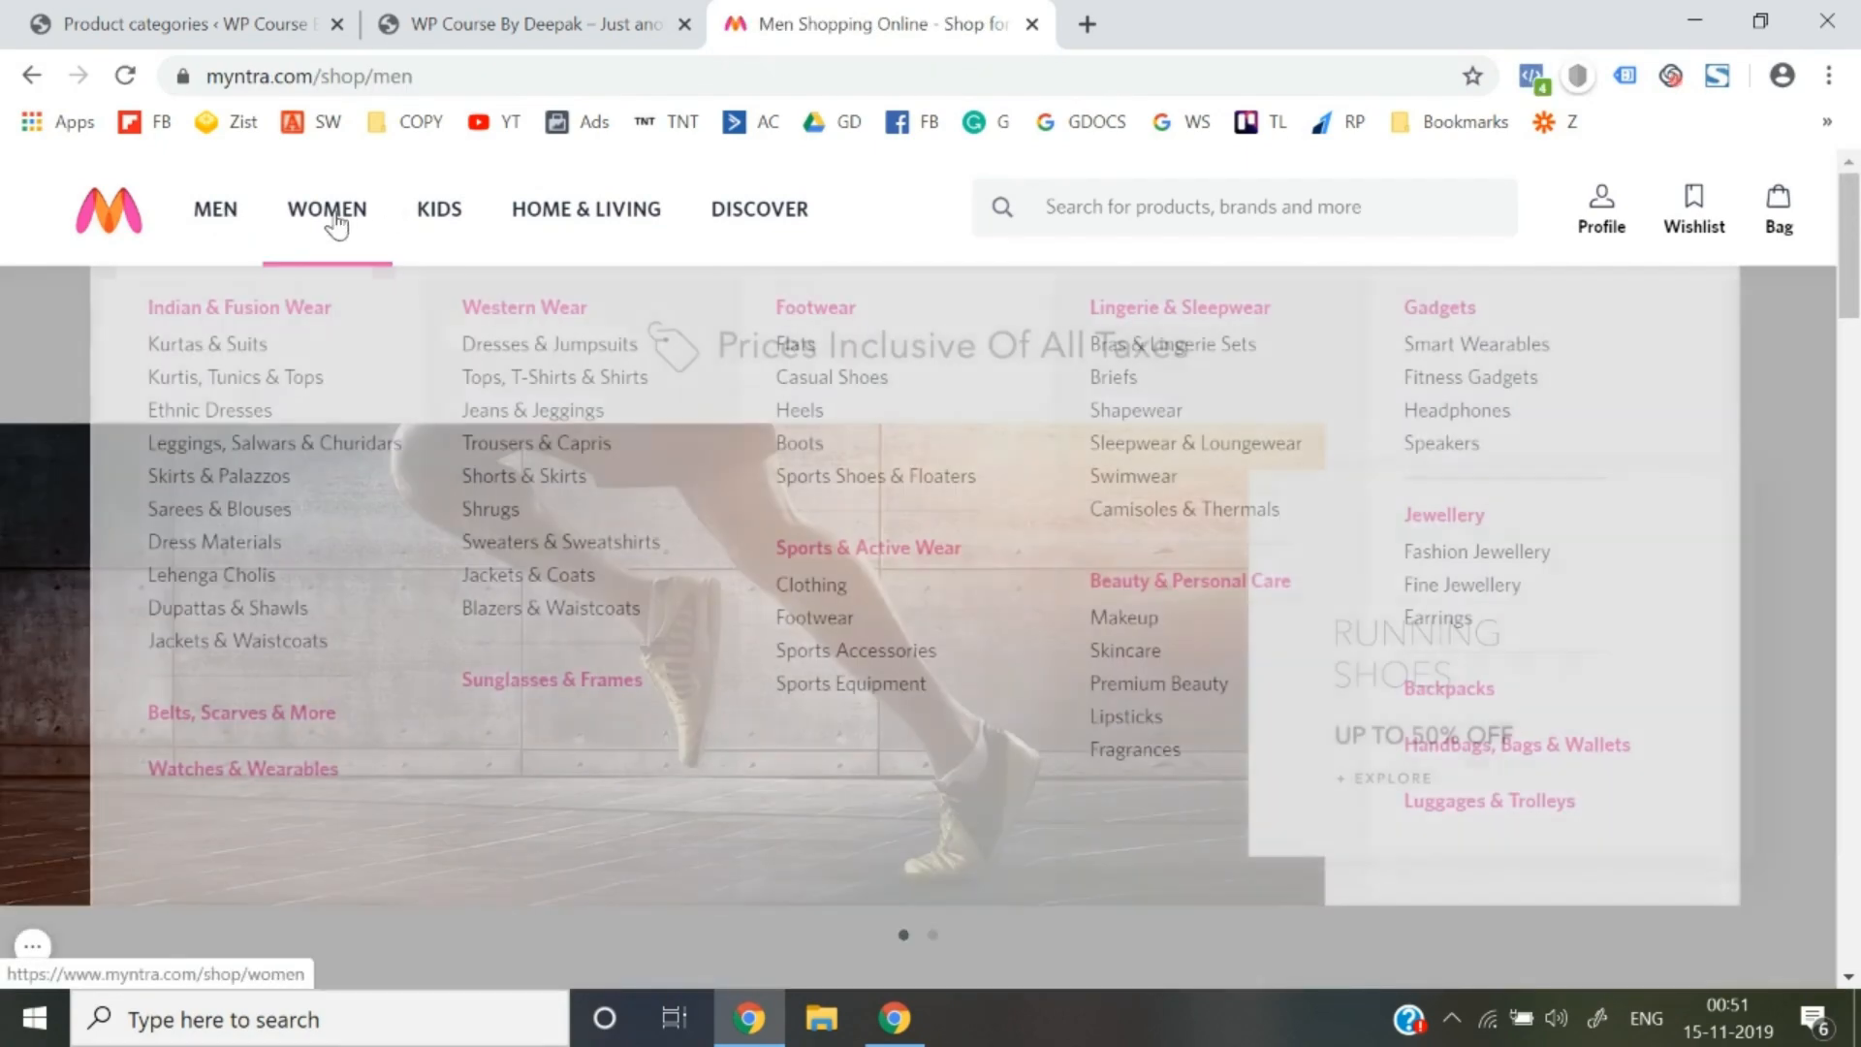
{"action": "left_click", "coordinate": [335, 223]}
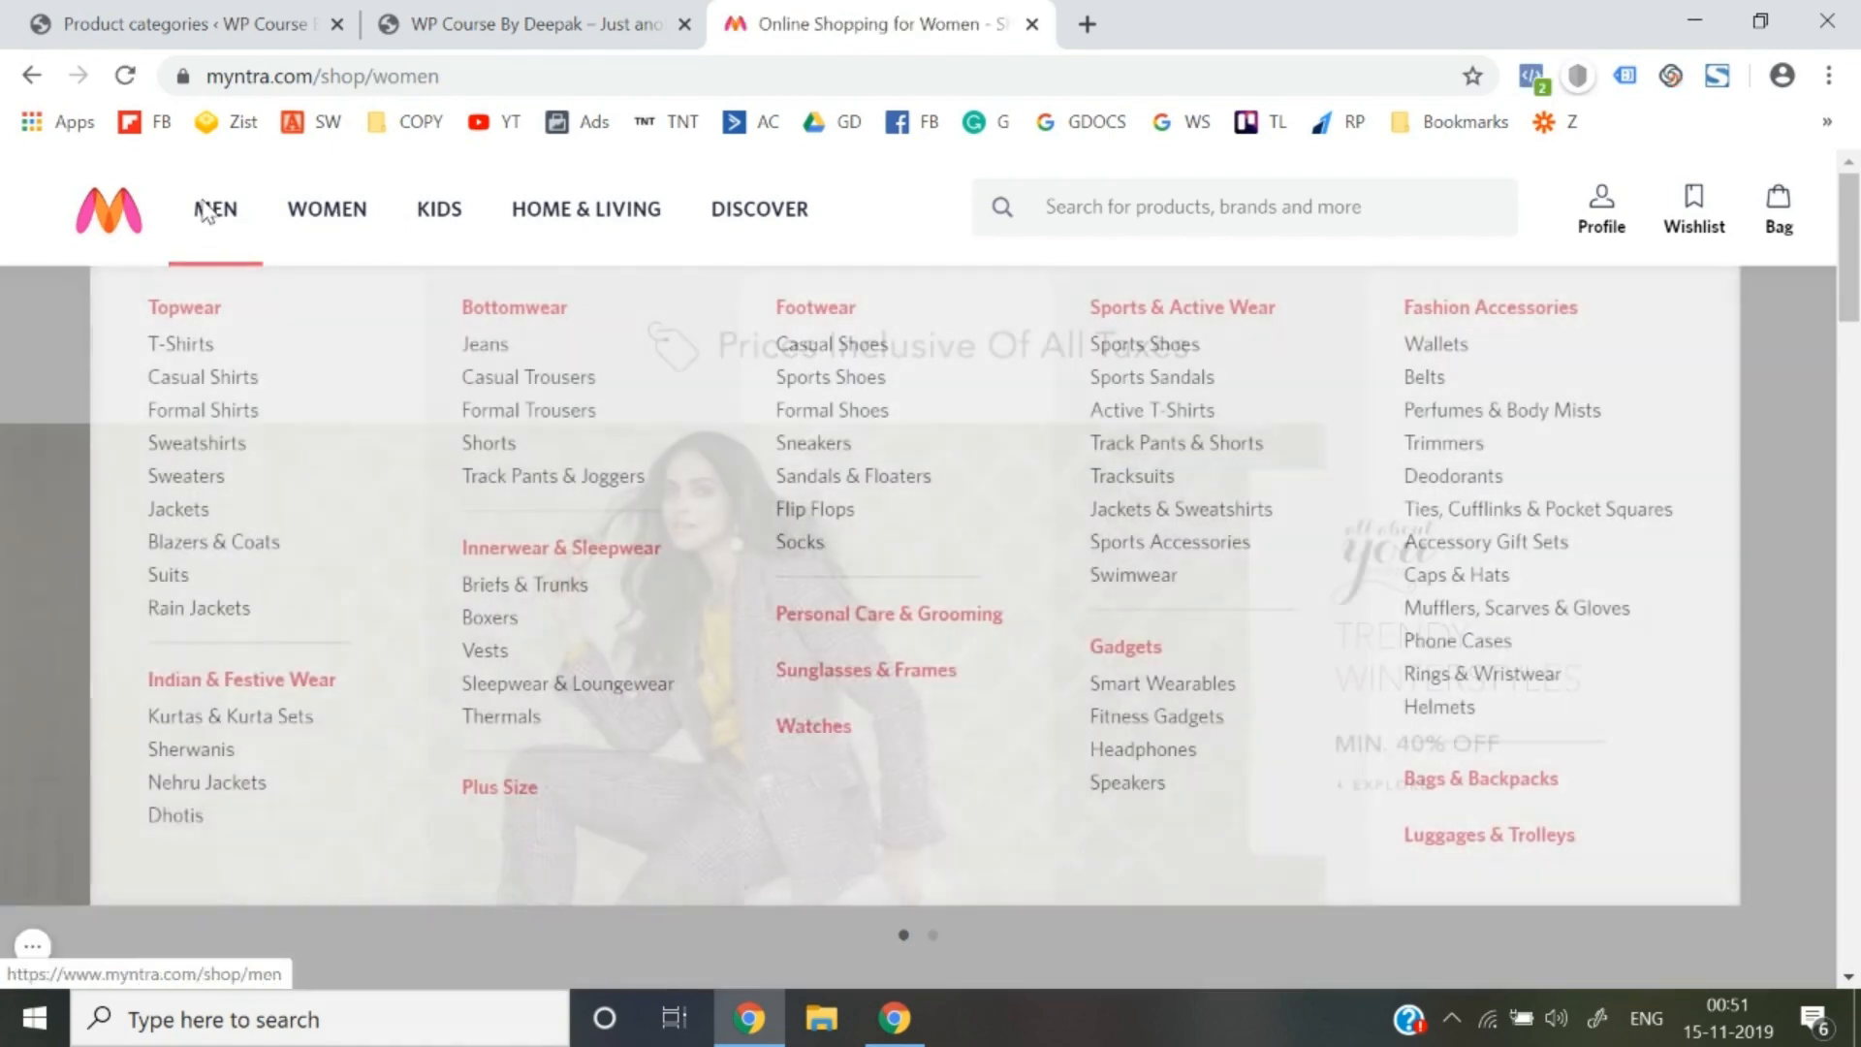
{"action": "left_click", "coordinate": [215, 210]}
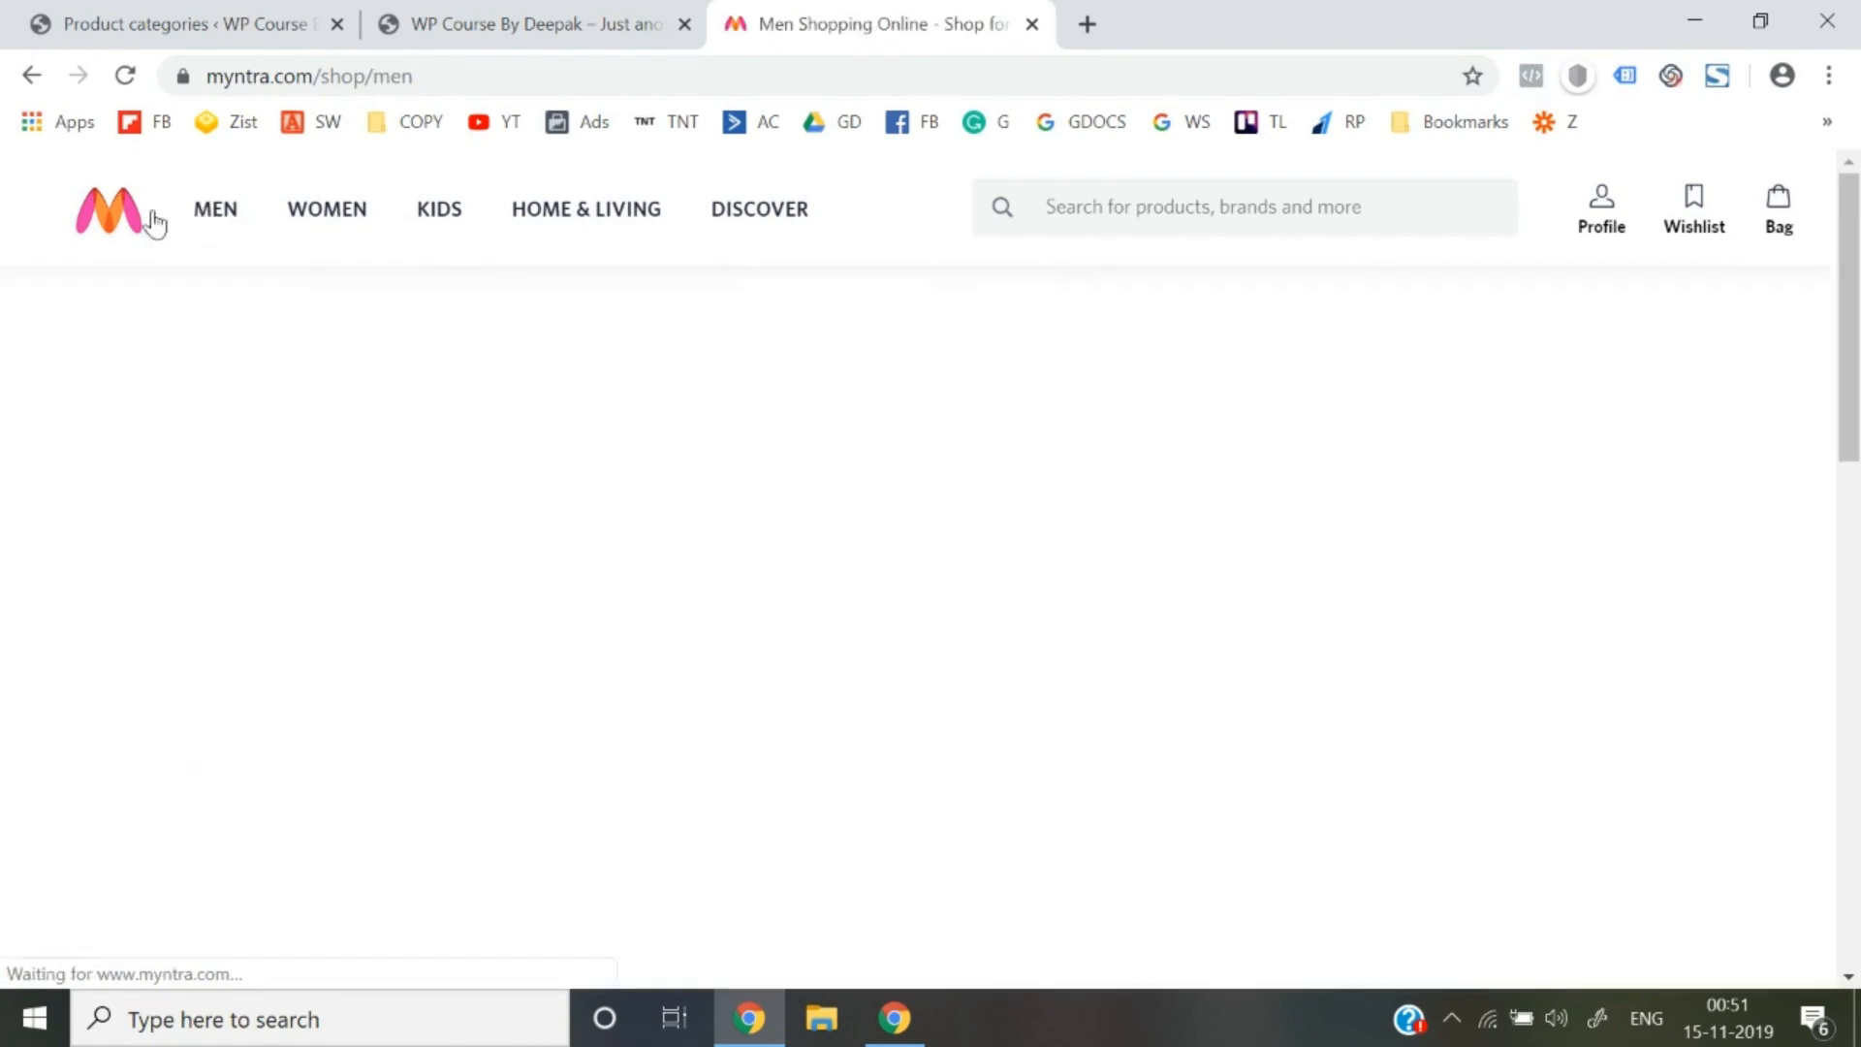
{"action": "left_click", "coordinate": [124, 222]}
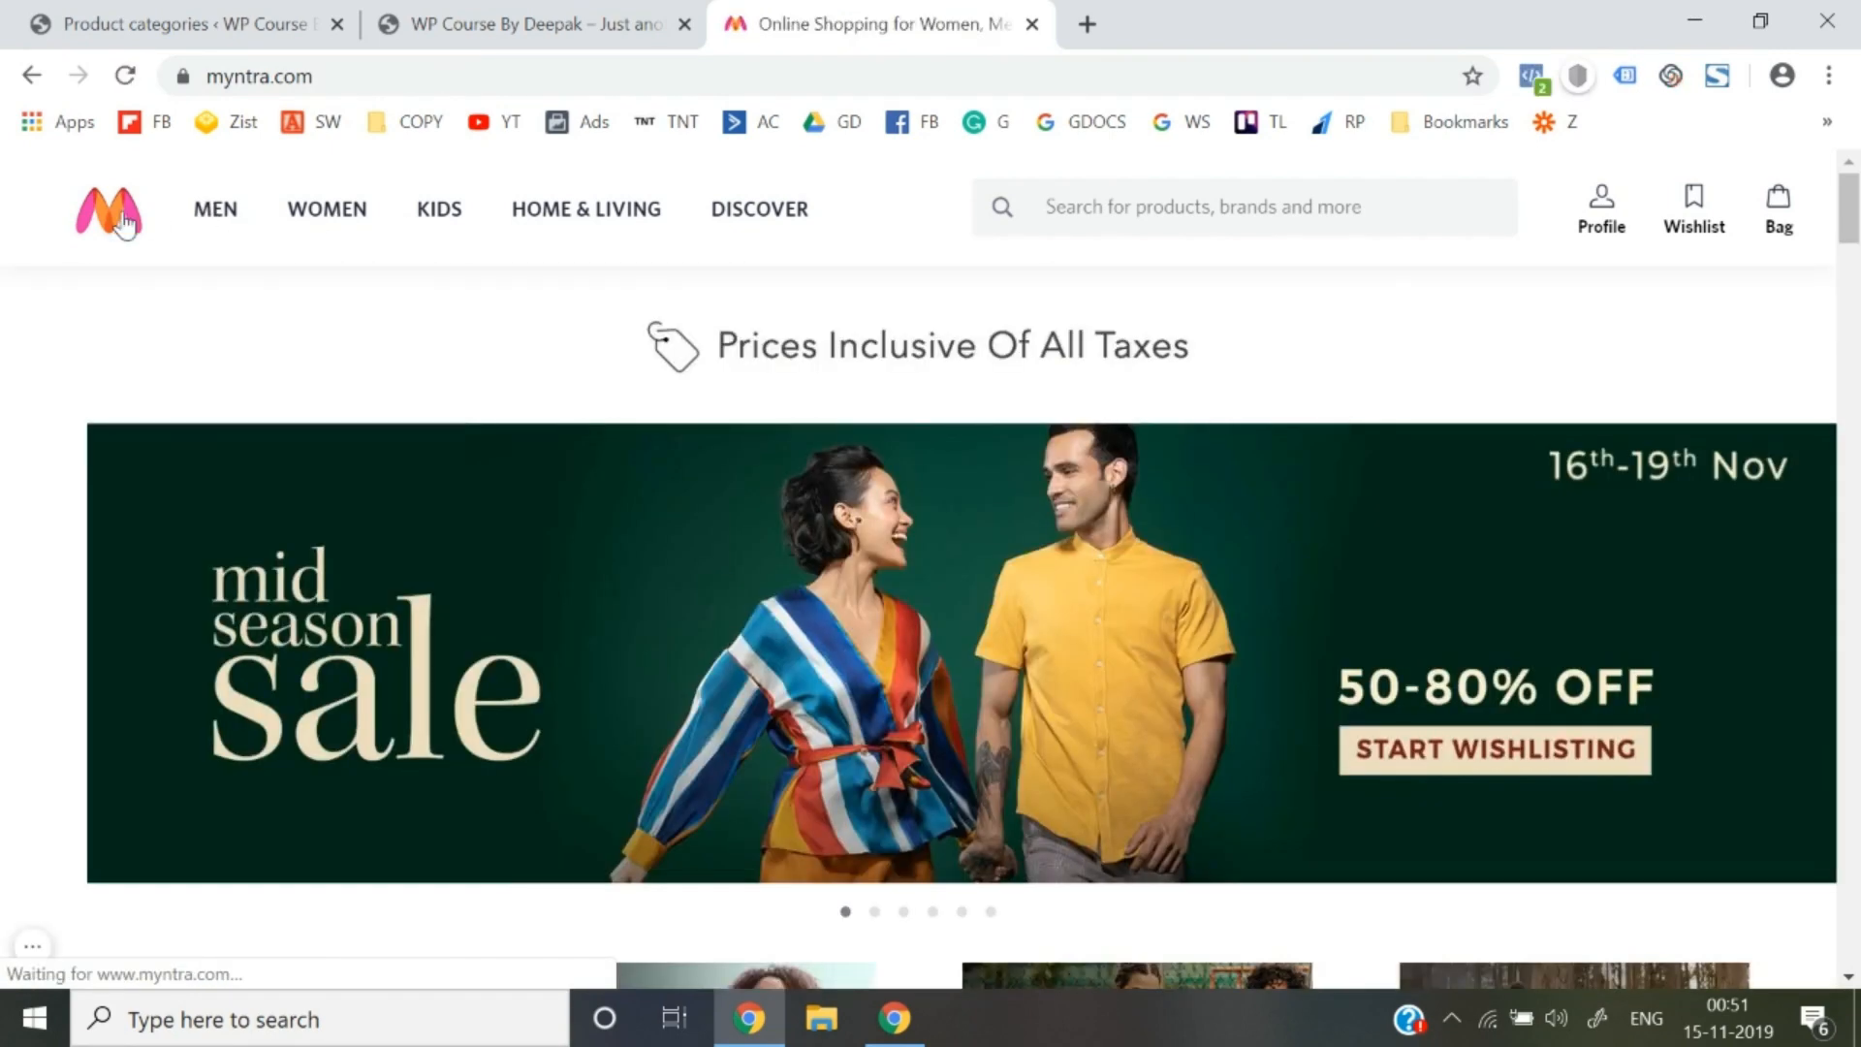
{"action": "left_click", "coordinate": [104, 15]}
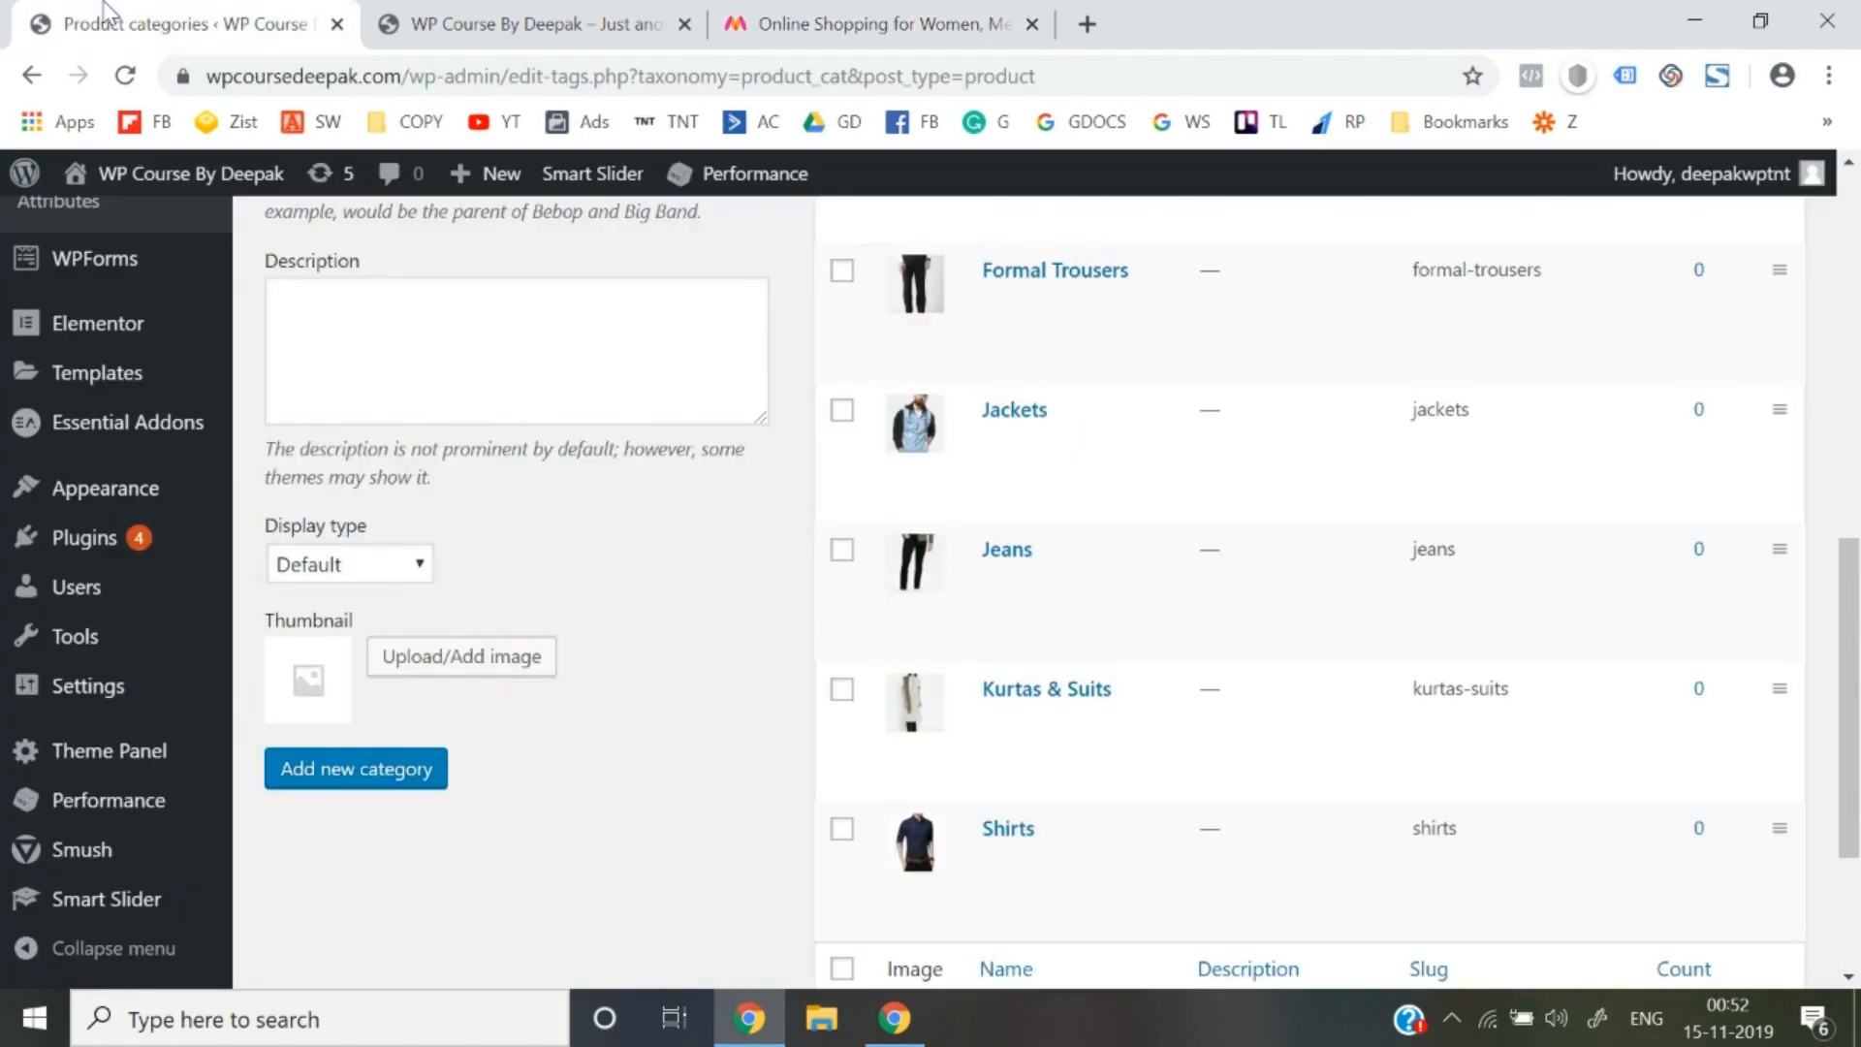
{"action": "left_click", "coordinate": [771, 12]}
{"action": "mouse_move", "coordinate": [310, 241]}
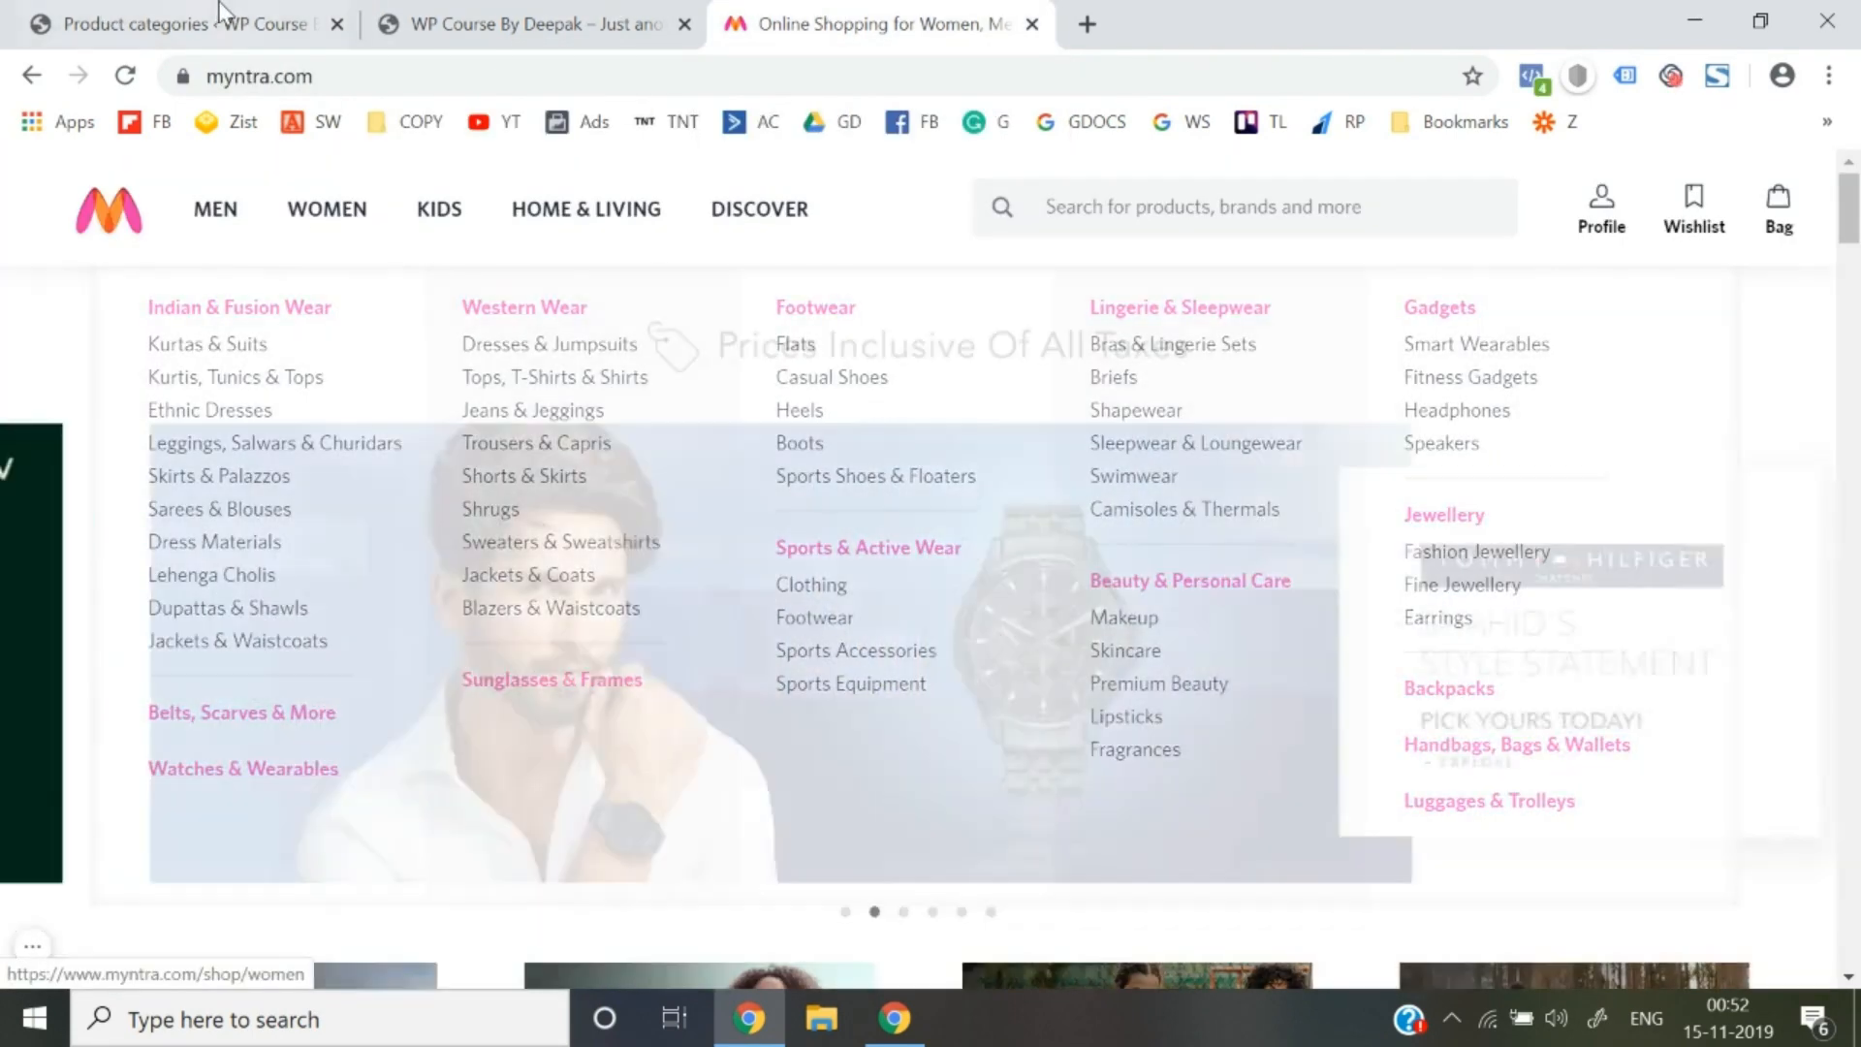
Create a new WordPress page titled "Men" and publish it
{"action": "left_click", "coordinate": [229, 14]}
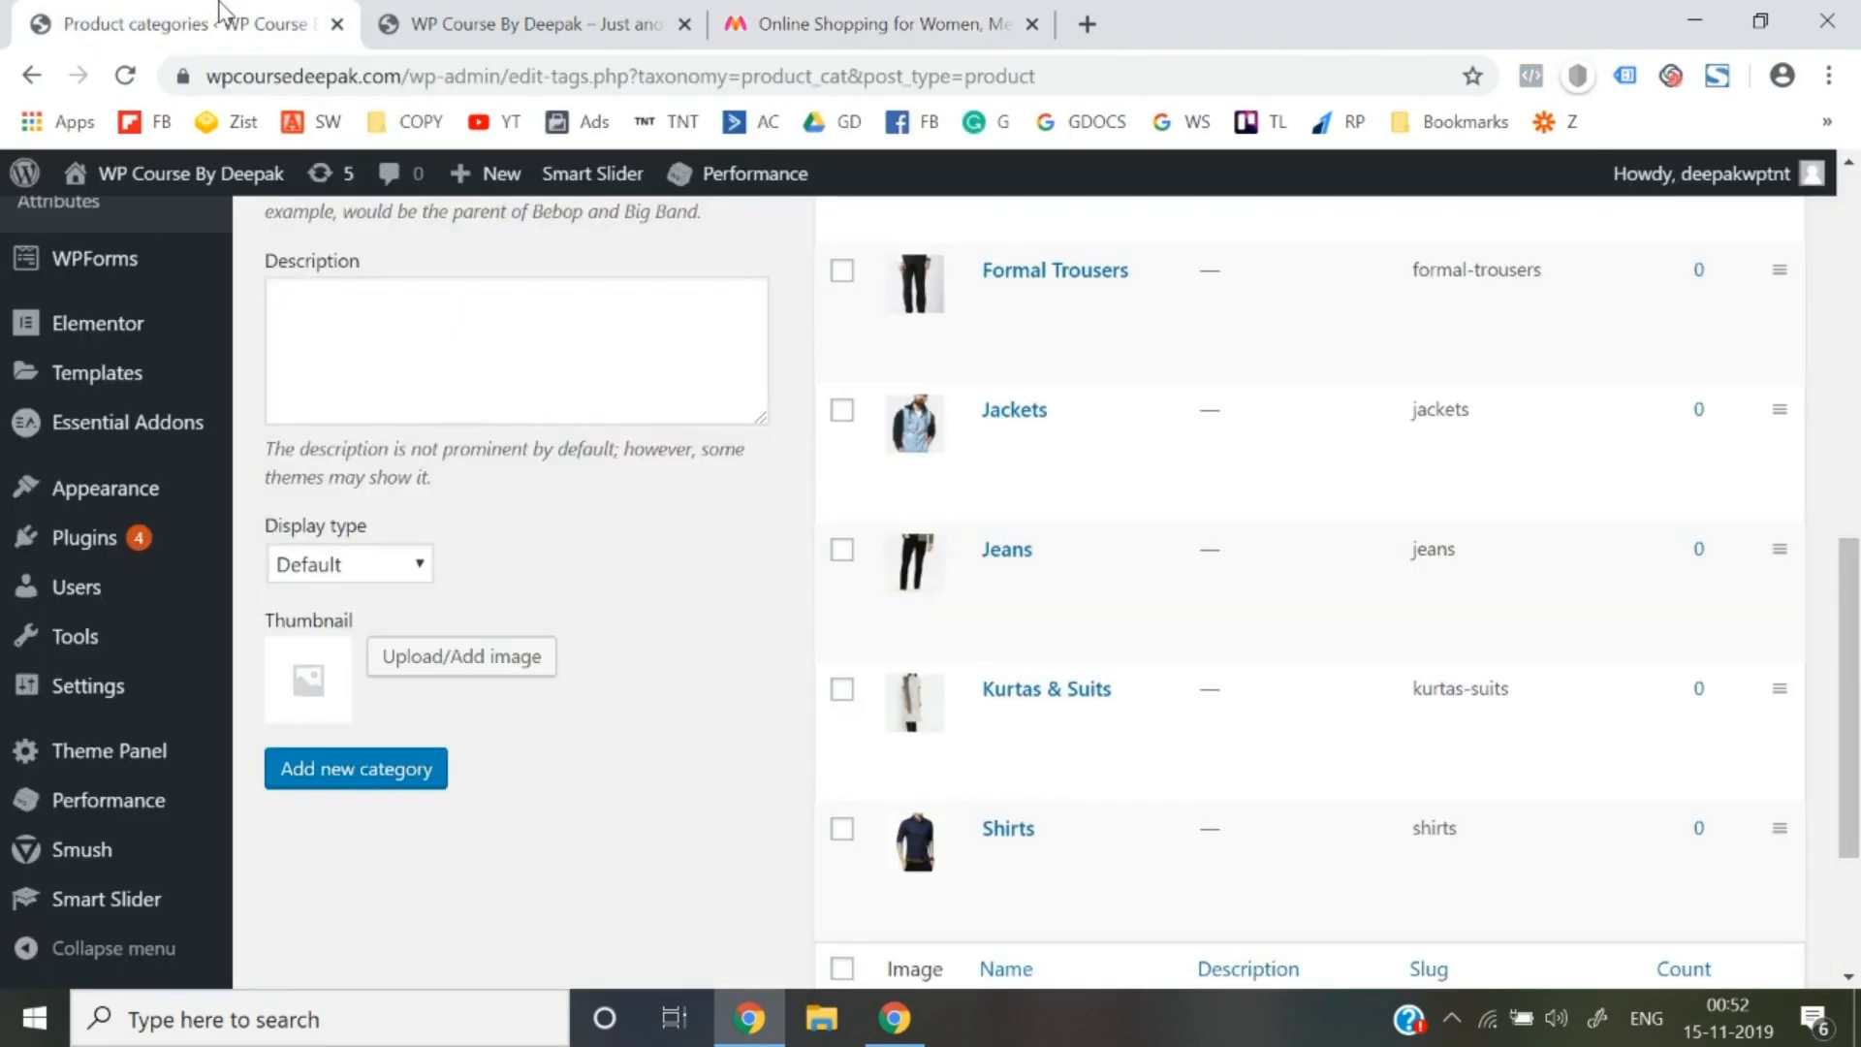
{"action": "scroll", "coordinate": [411, 468], "scroll_direction": "up", "scroll_amount": 4}
{"action": "scroll", "coordinate": [195, 478], "scroll_direction": "up", "scroll_amount": 5}
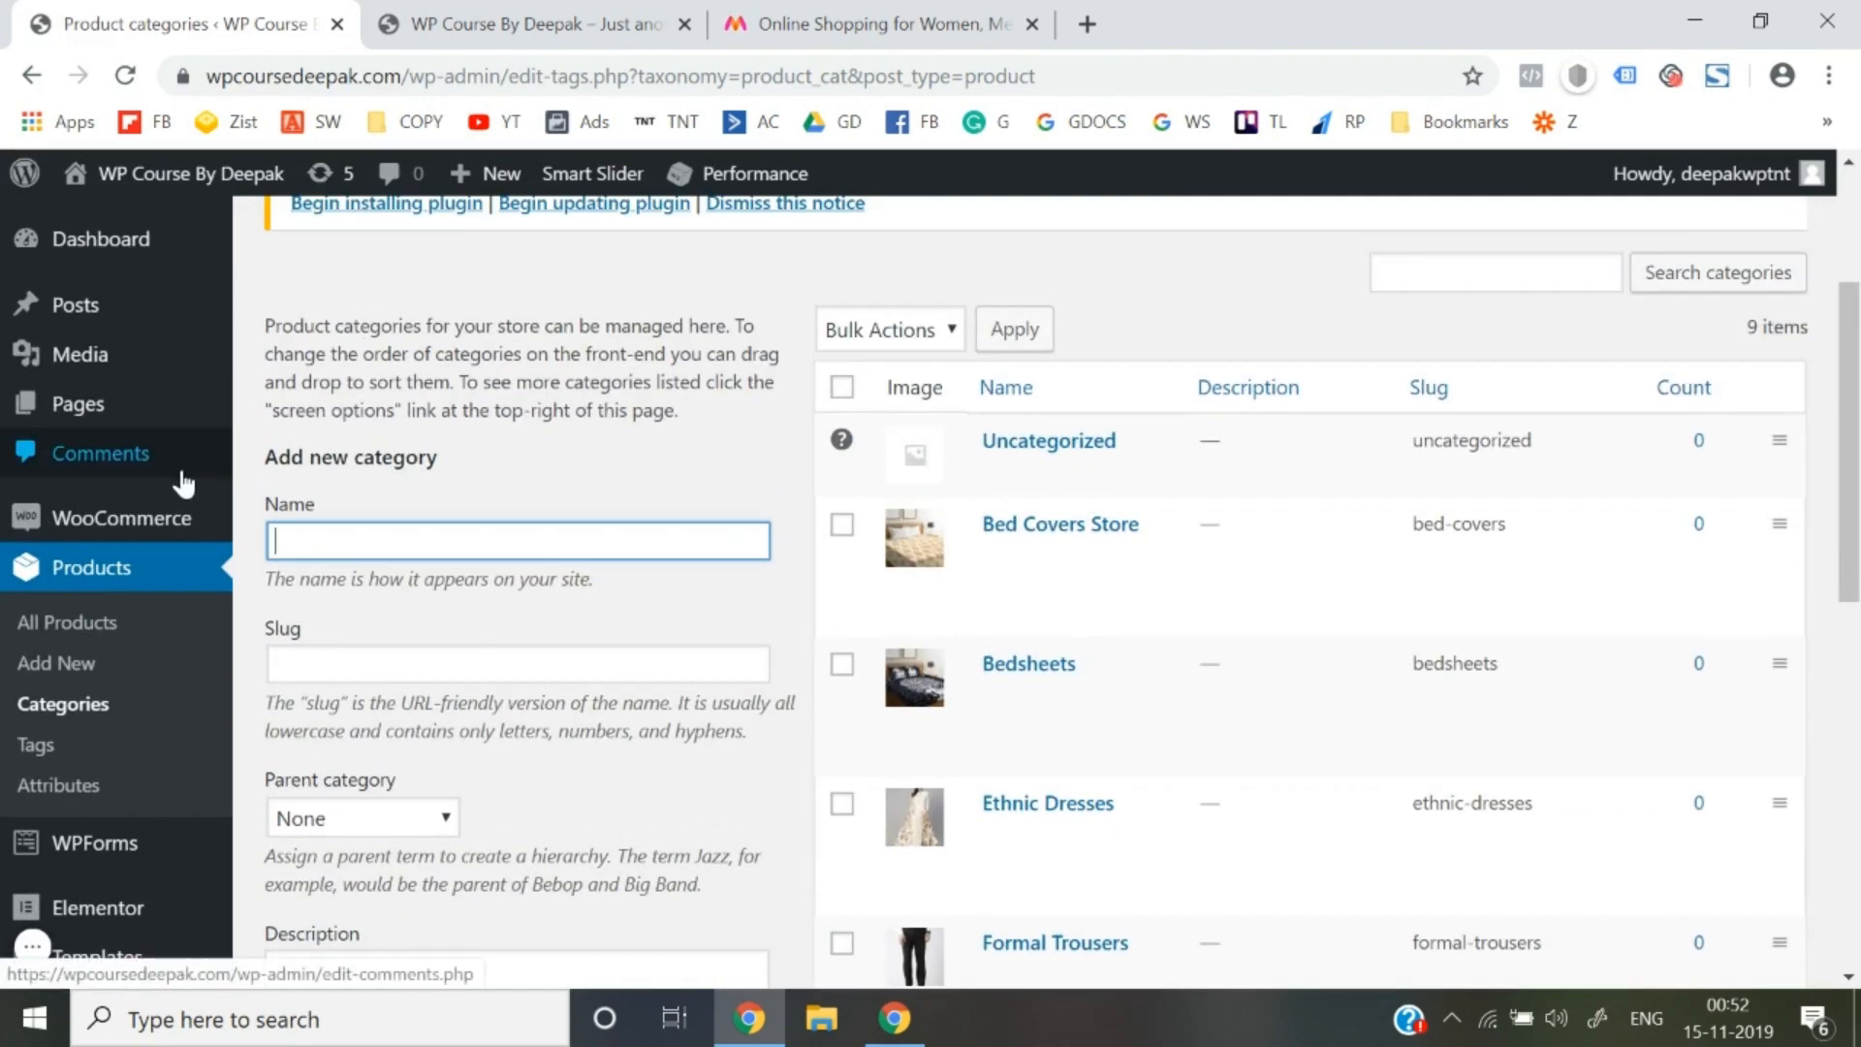
{"action": "mouse_move", "coordinate": [90, 415]}
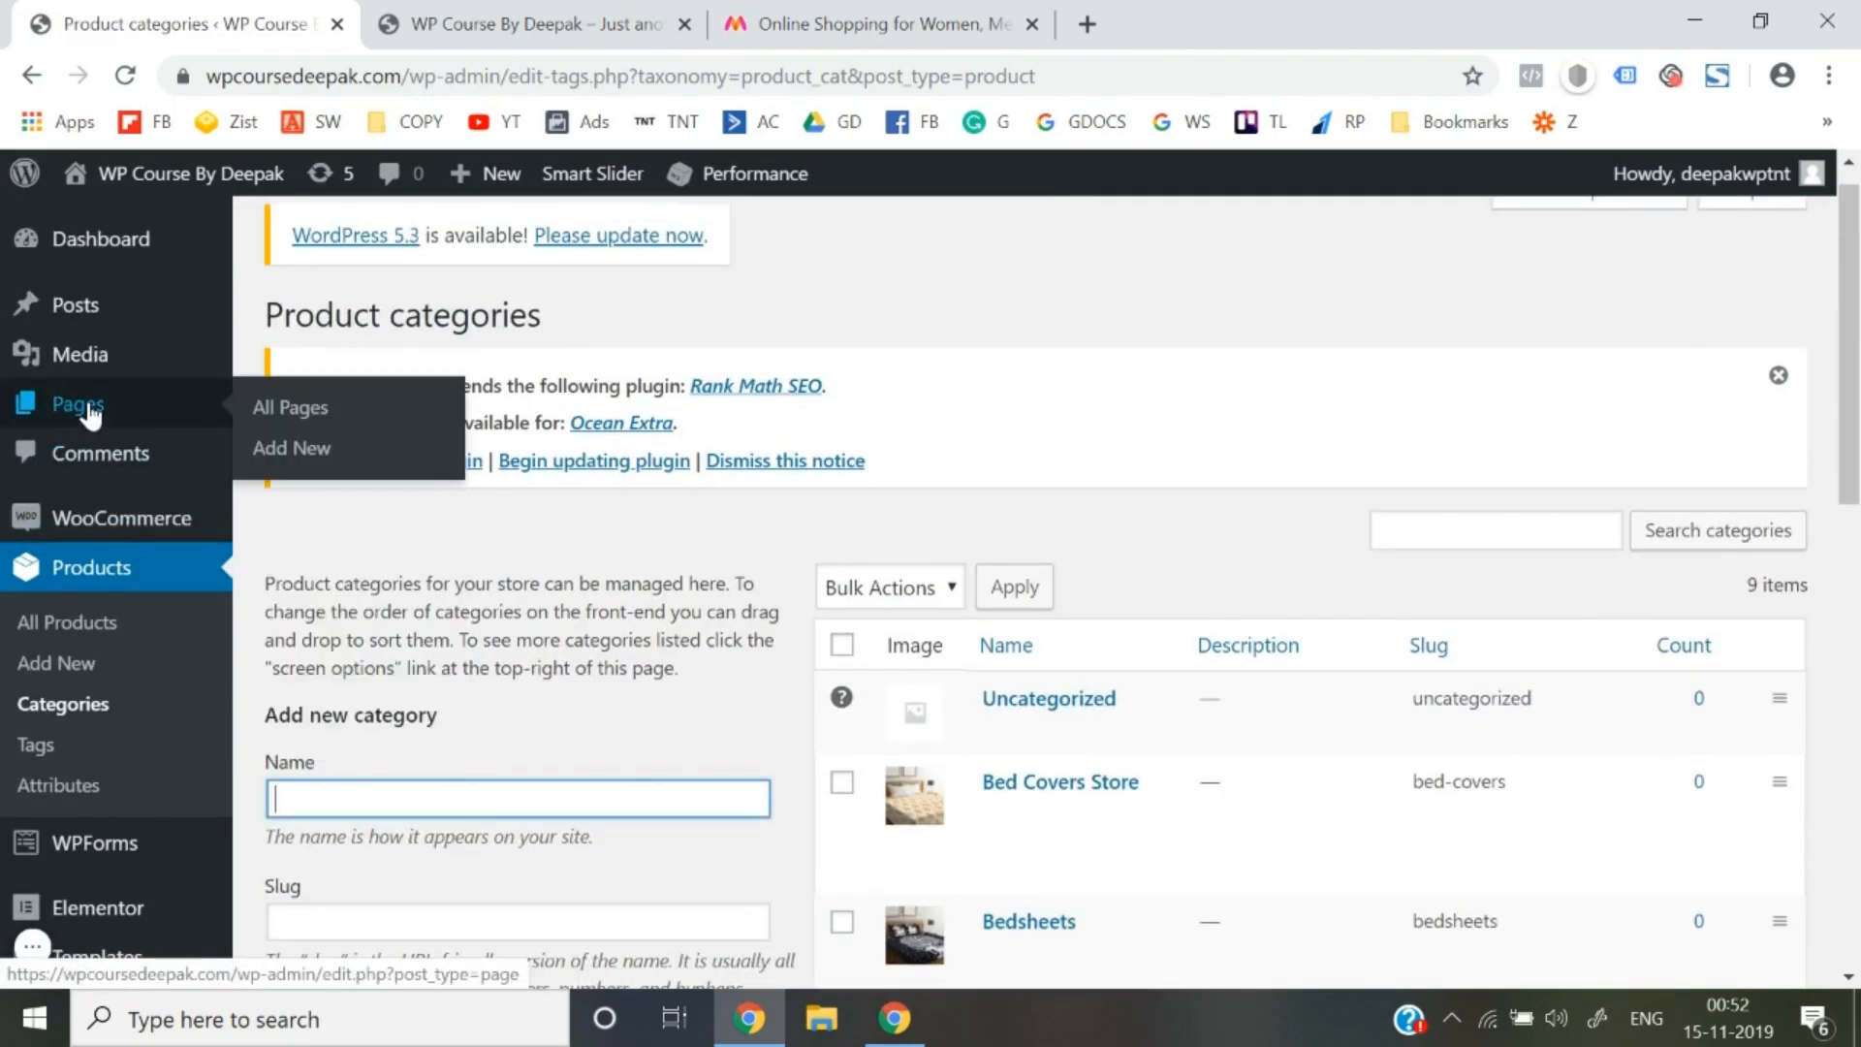
{"action": "left_click", "coordinate": [292, 463]}
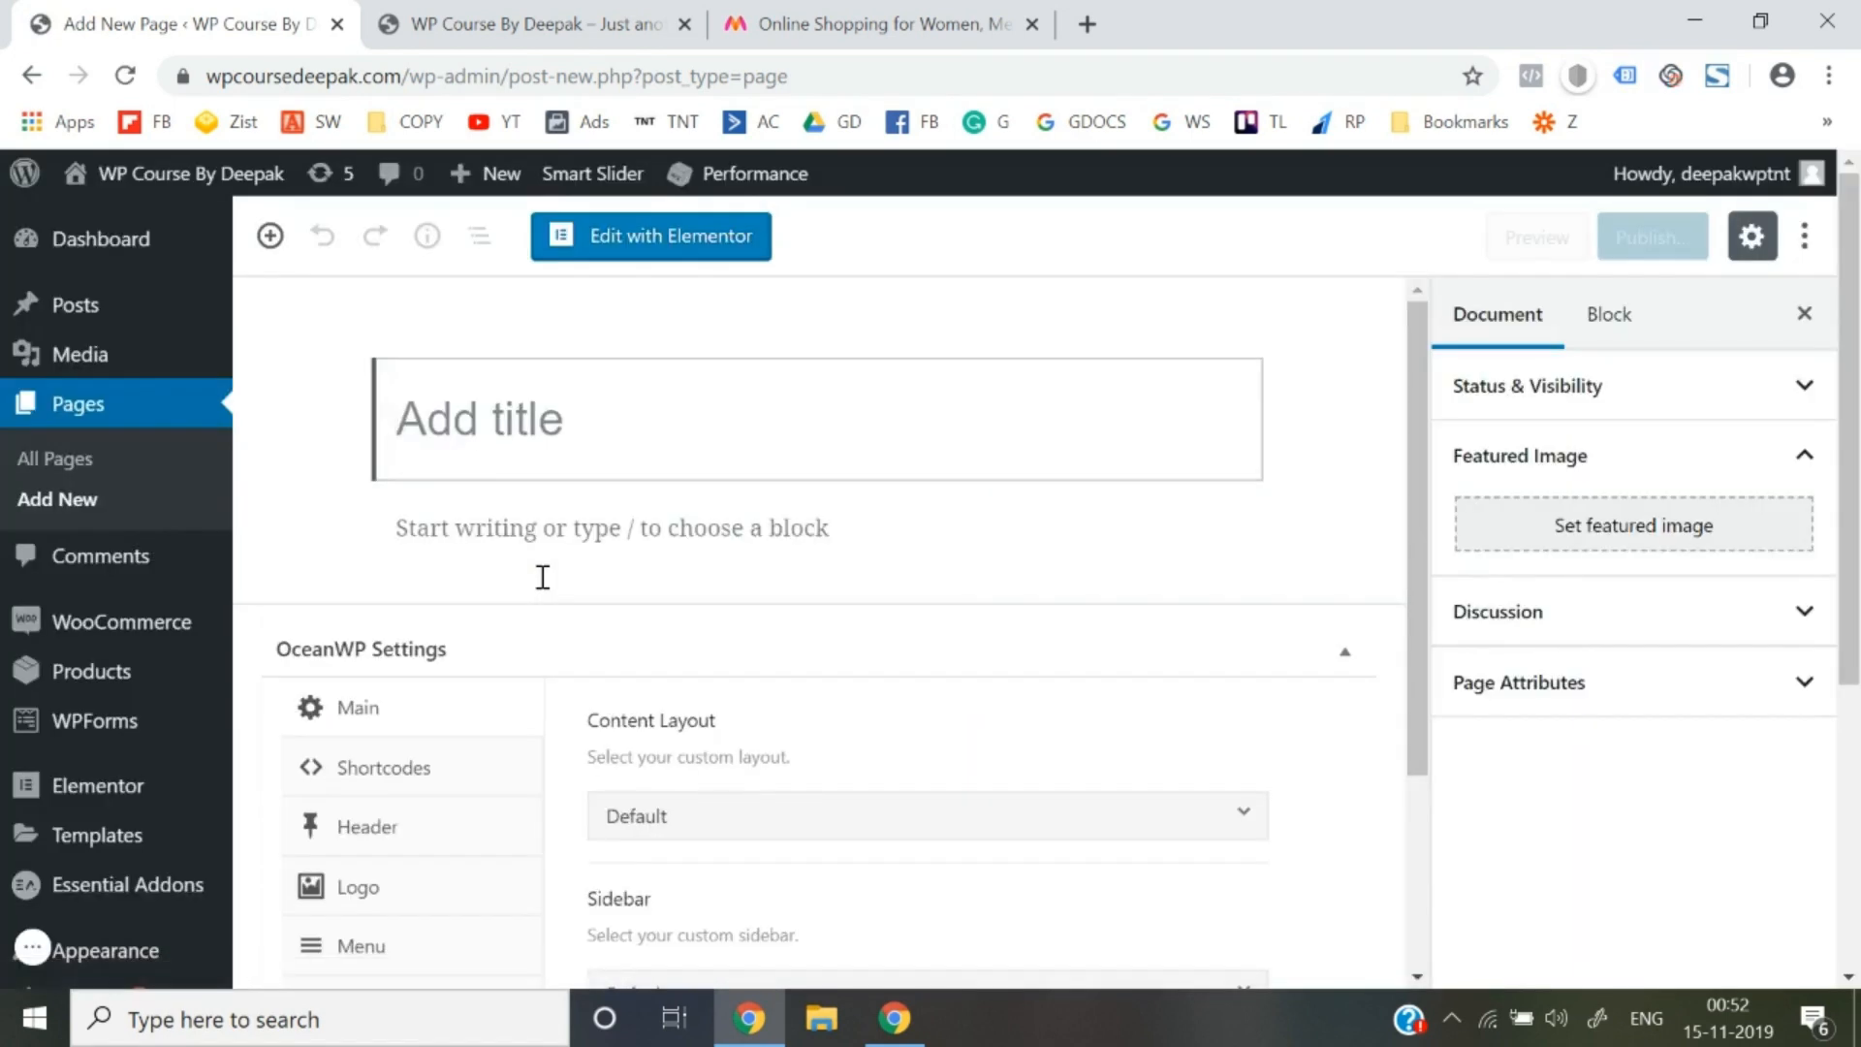
{"action": "type", "text": "Men"}
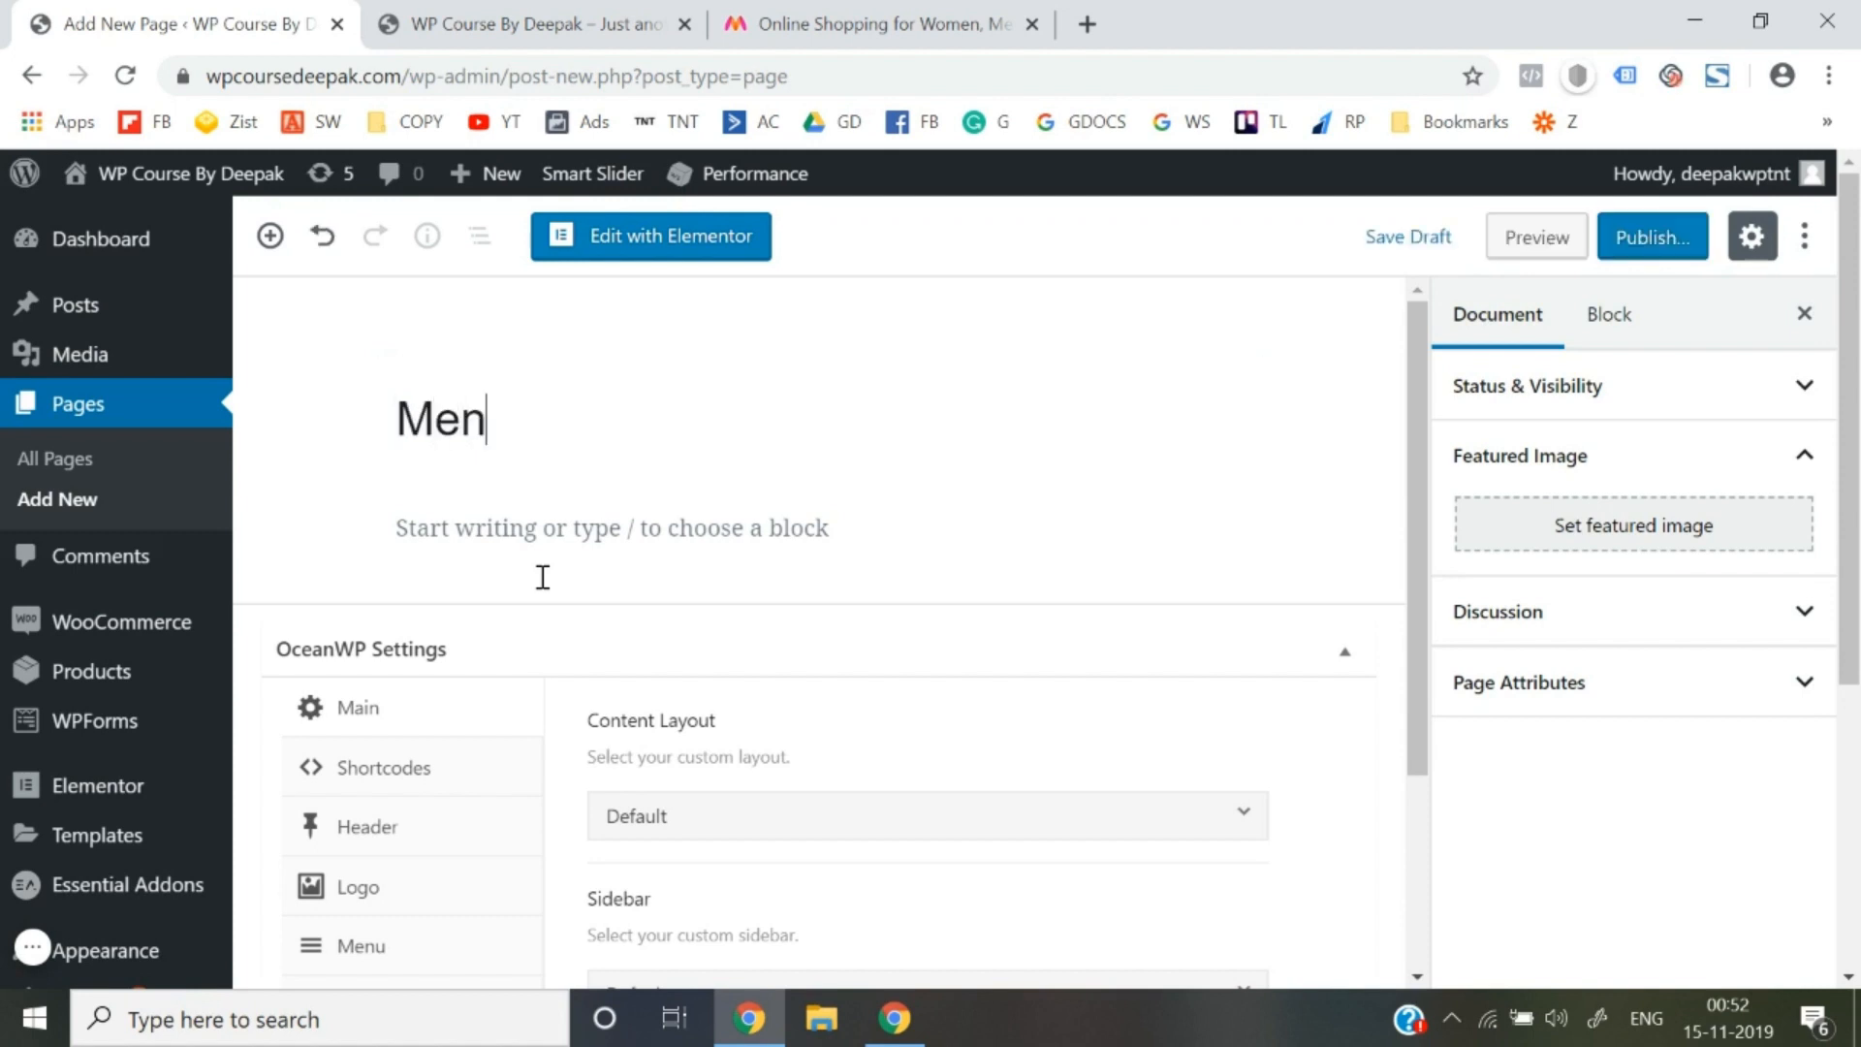
{"action": "left_click", "coordinate": [1651, 238]}
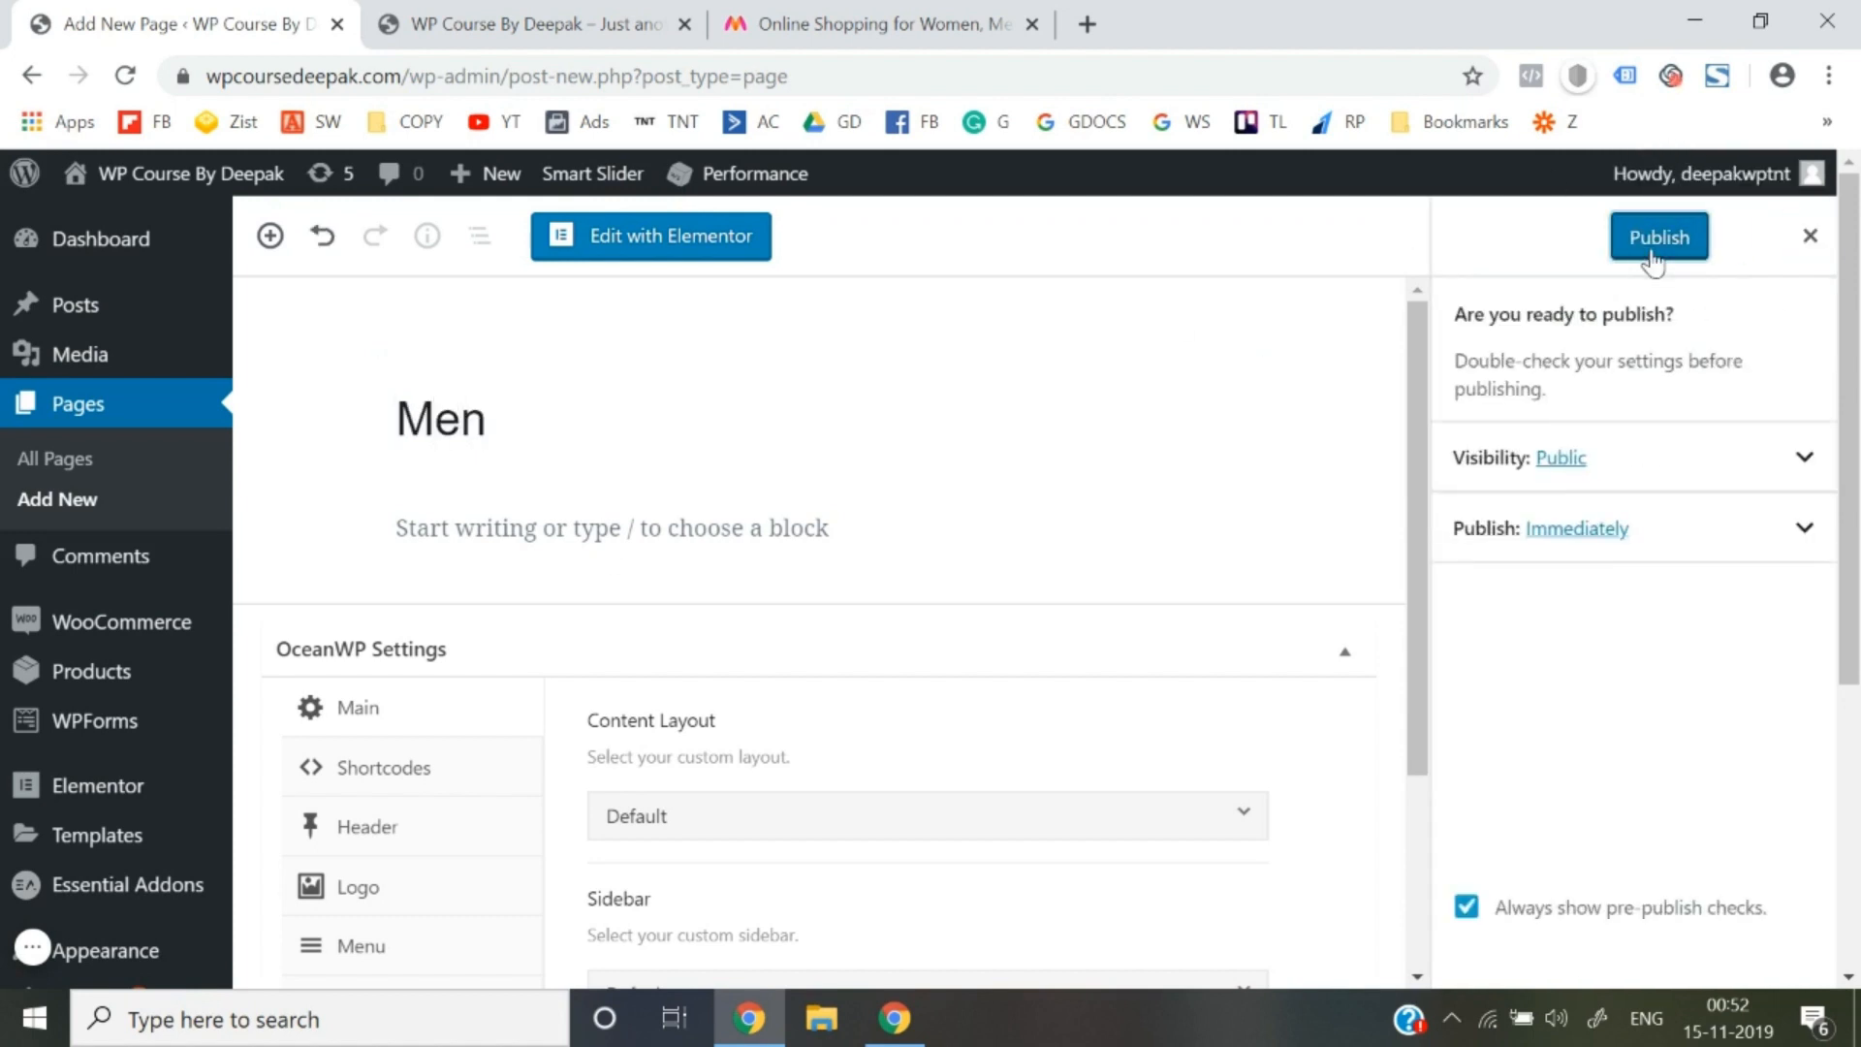
{"action": "left_click", "coordinate": [1655, 240]}
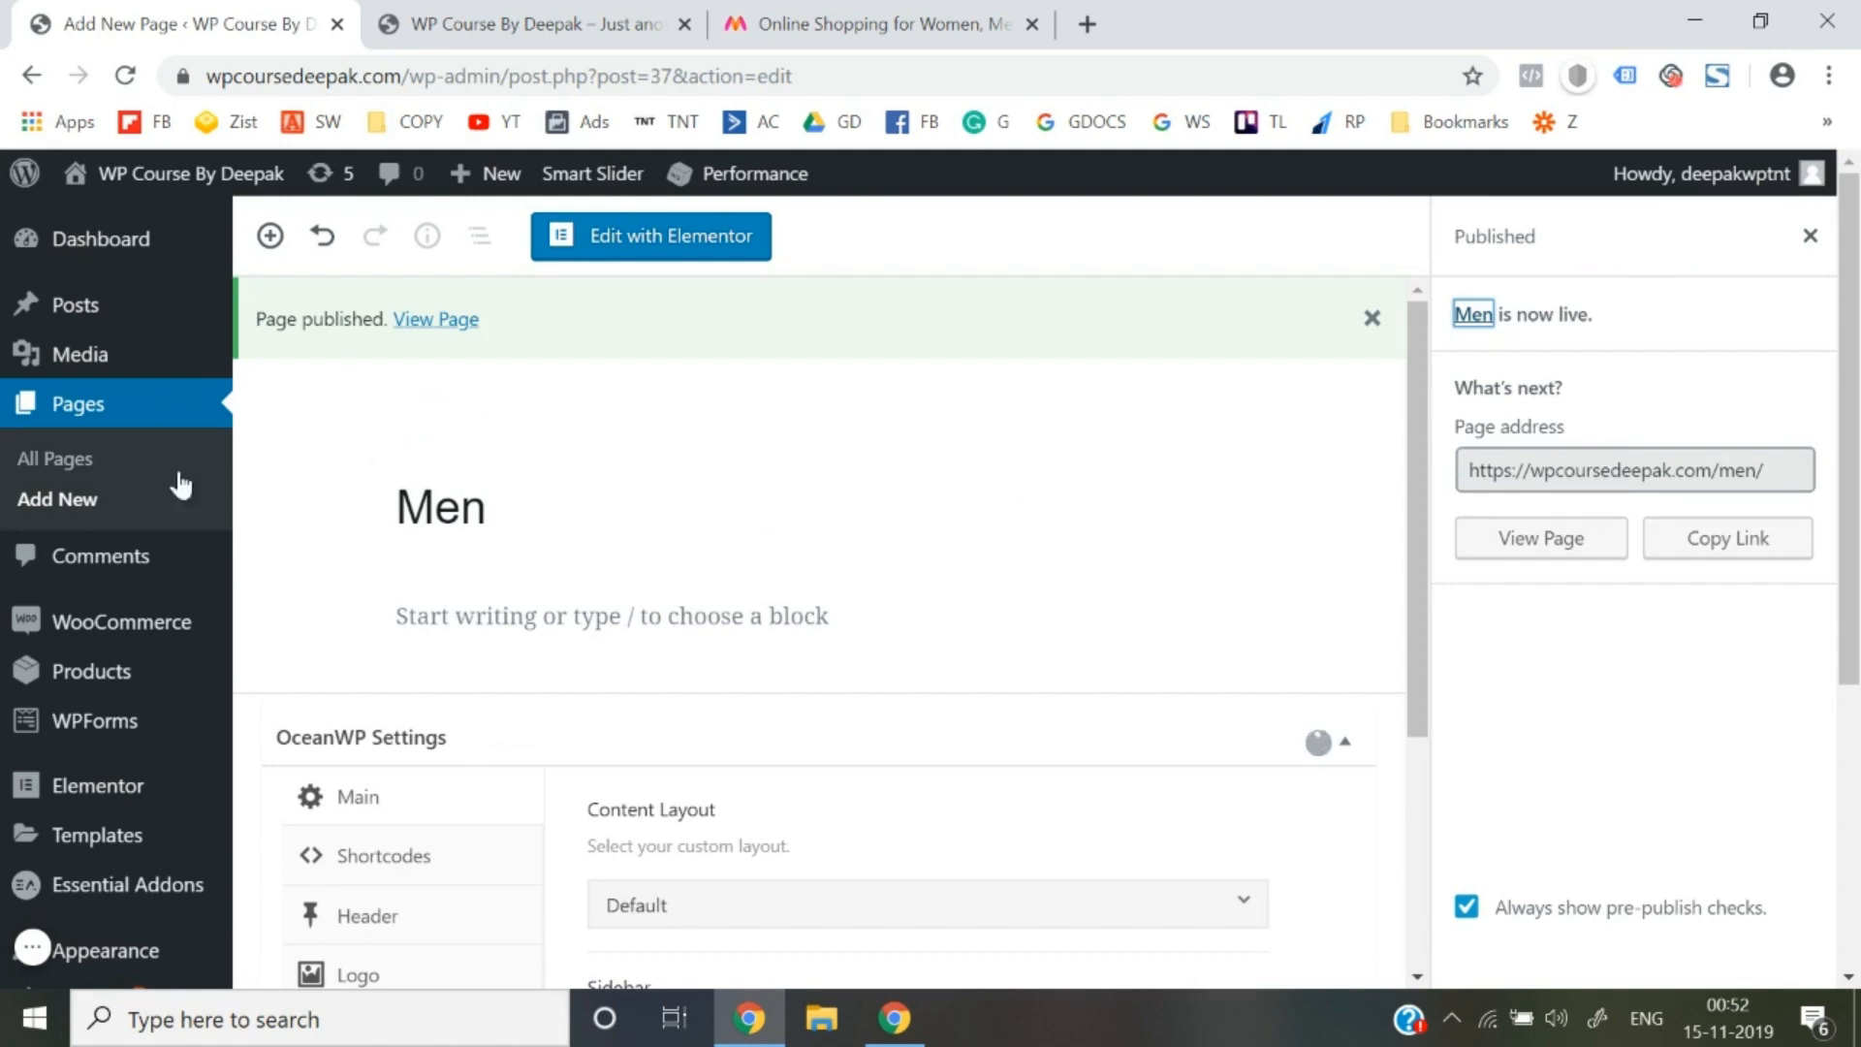
Create a new page titled "Women" and publish it
{"action": "left_click", "coordinate": [68, 516]}
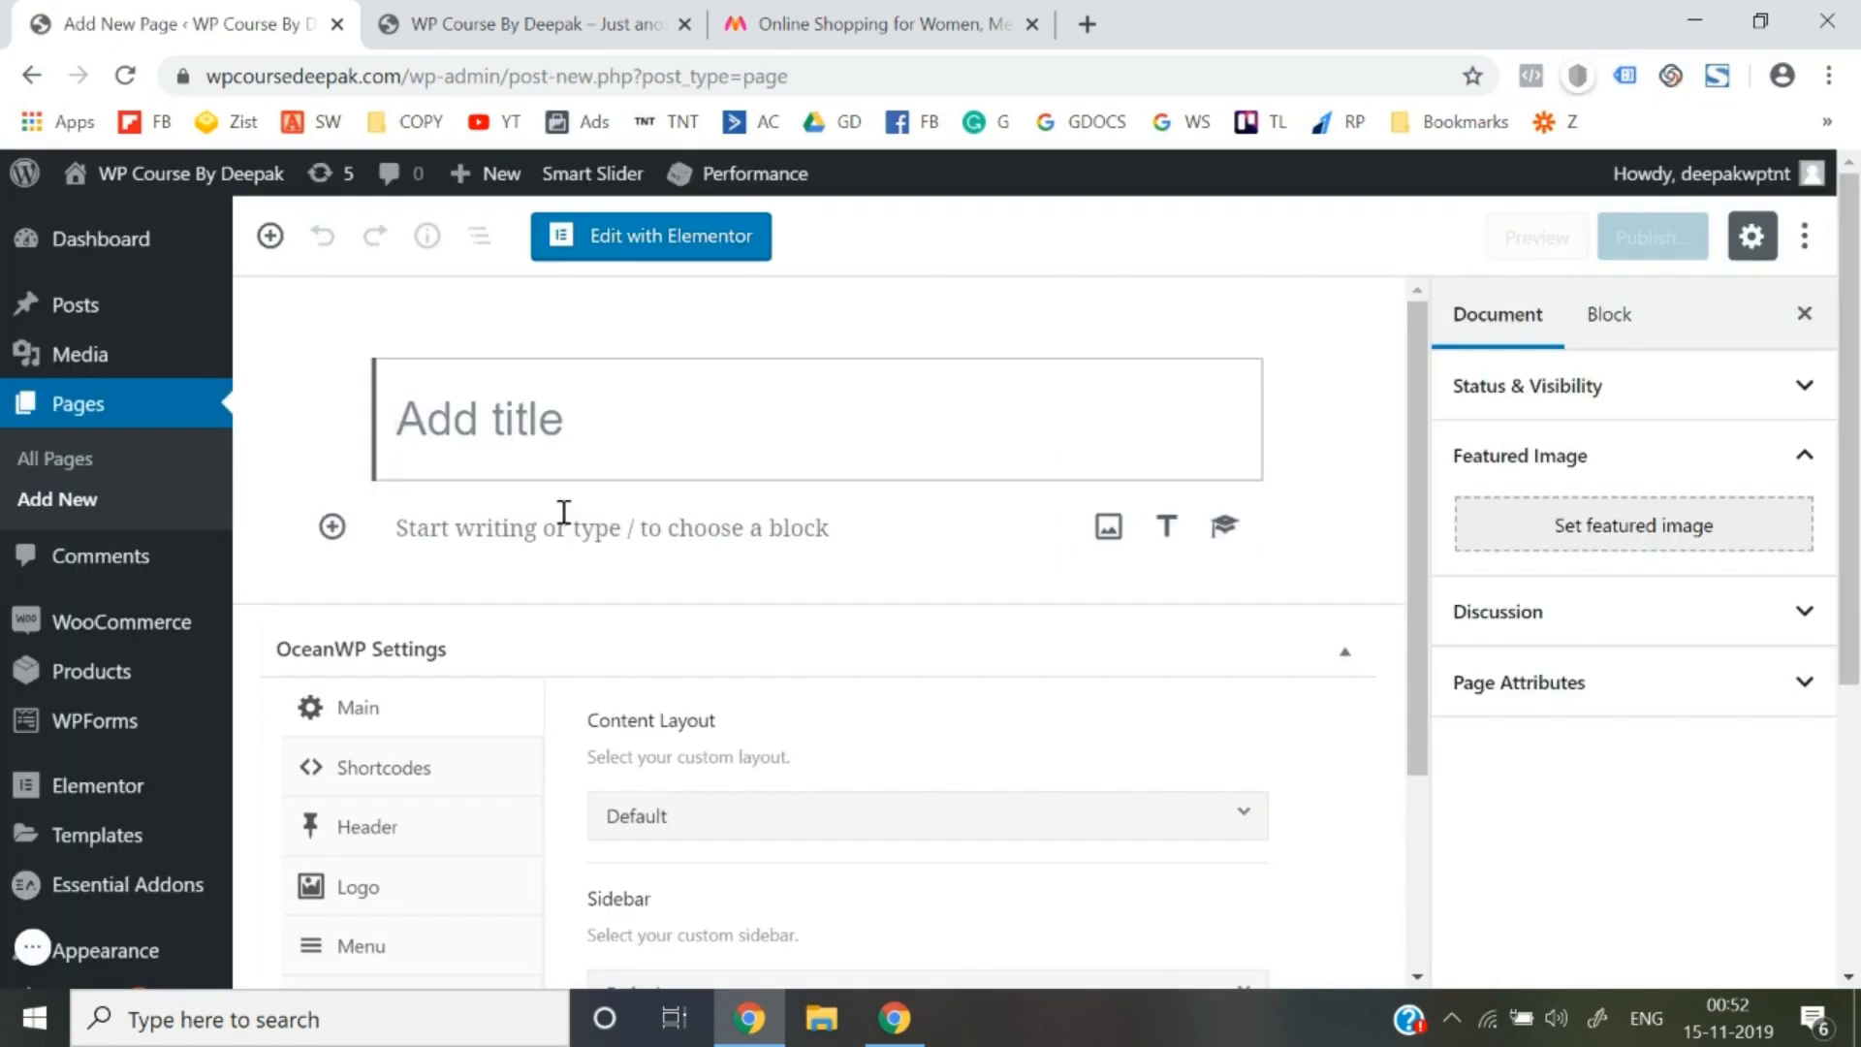
{"action": "type", "text": "WOmen"}
{"action": "key", "text": "BackSpace"}
{"action": "key", "text": "BackSpace"}
{"action": "key", "text": "BackSpace"}
{"action": "key", "text": "BackSpace"}
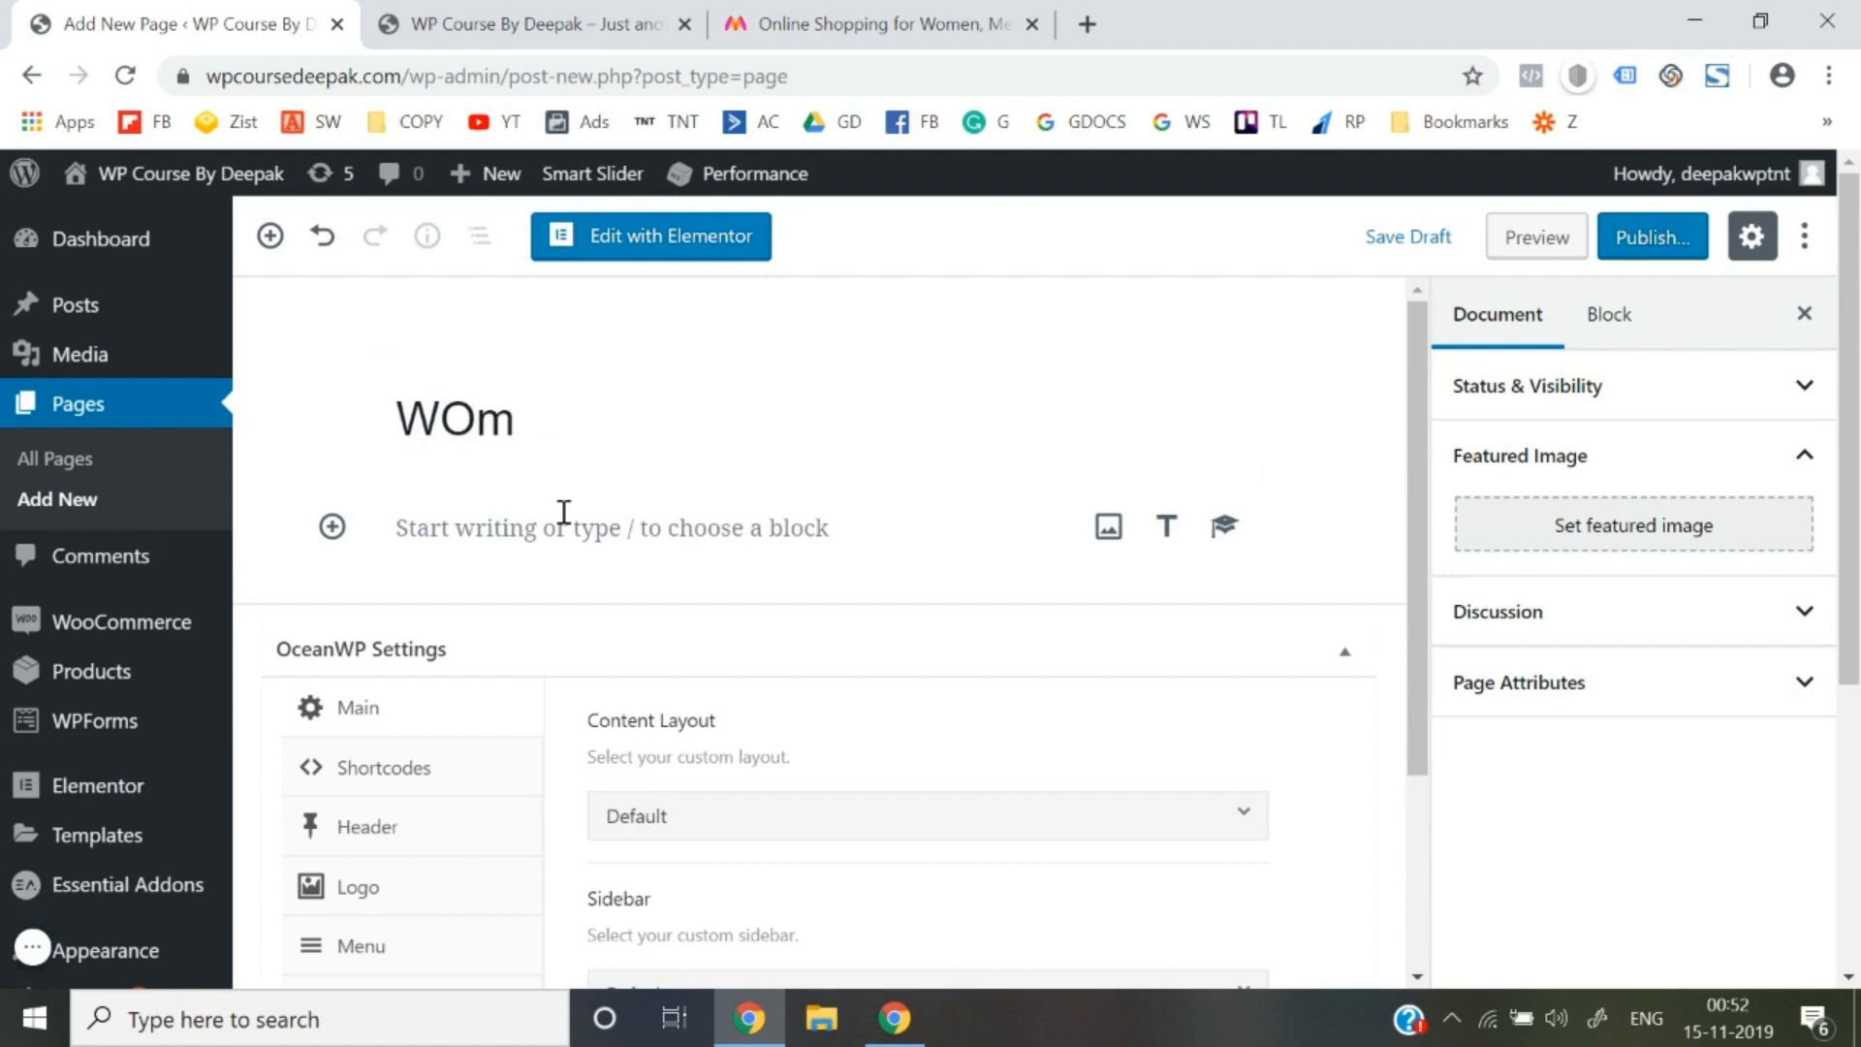
{"action": "type", "text": "omen"}
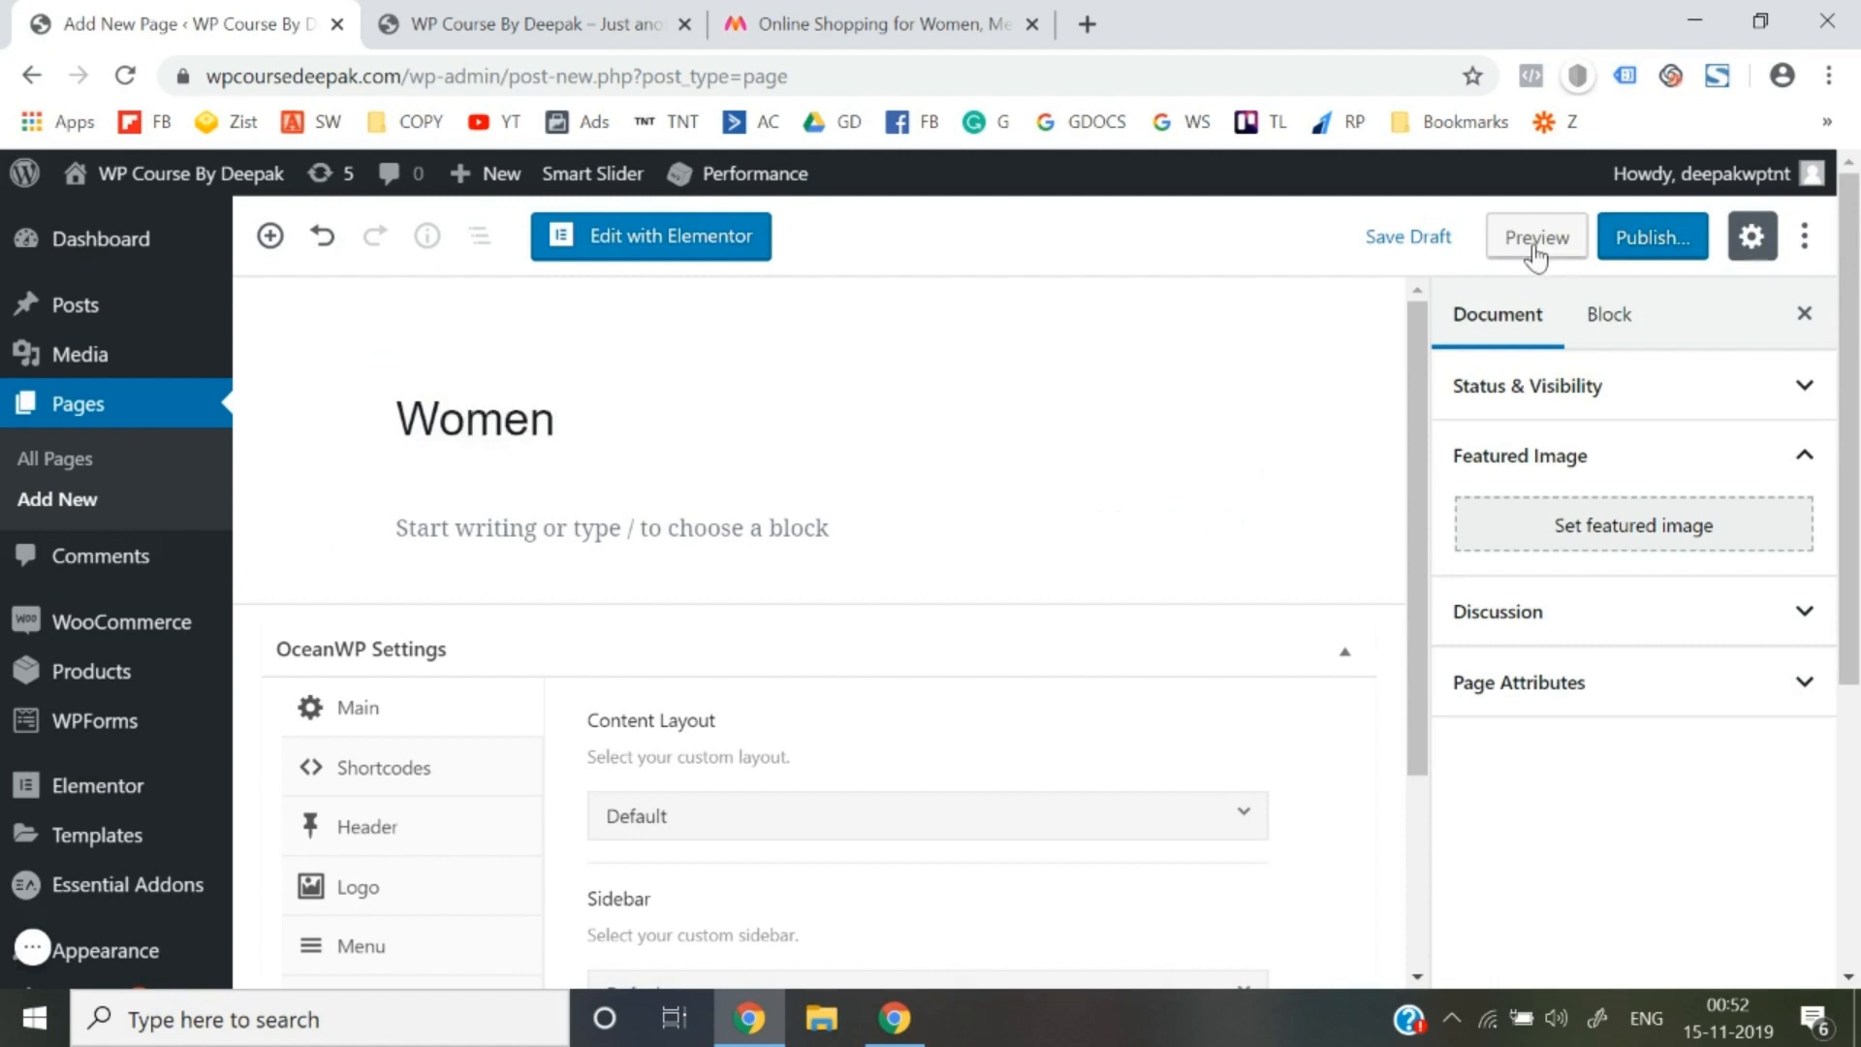
{"action": "left_click", "coordinate": [1618, 248]}
{"action": "left_click", "coordinate": [1663, 248]}
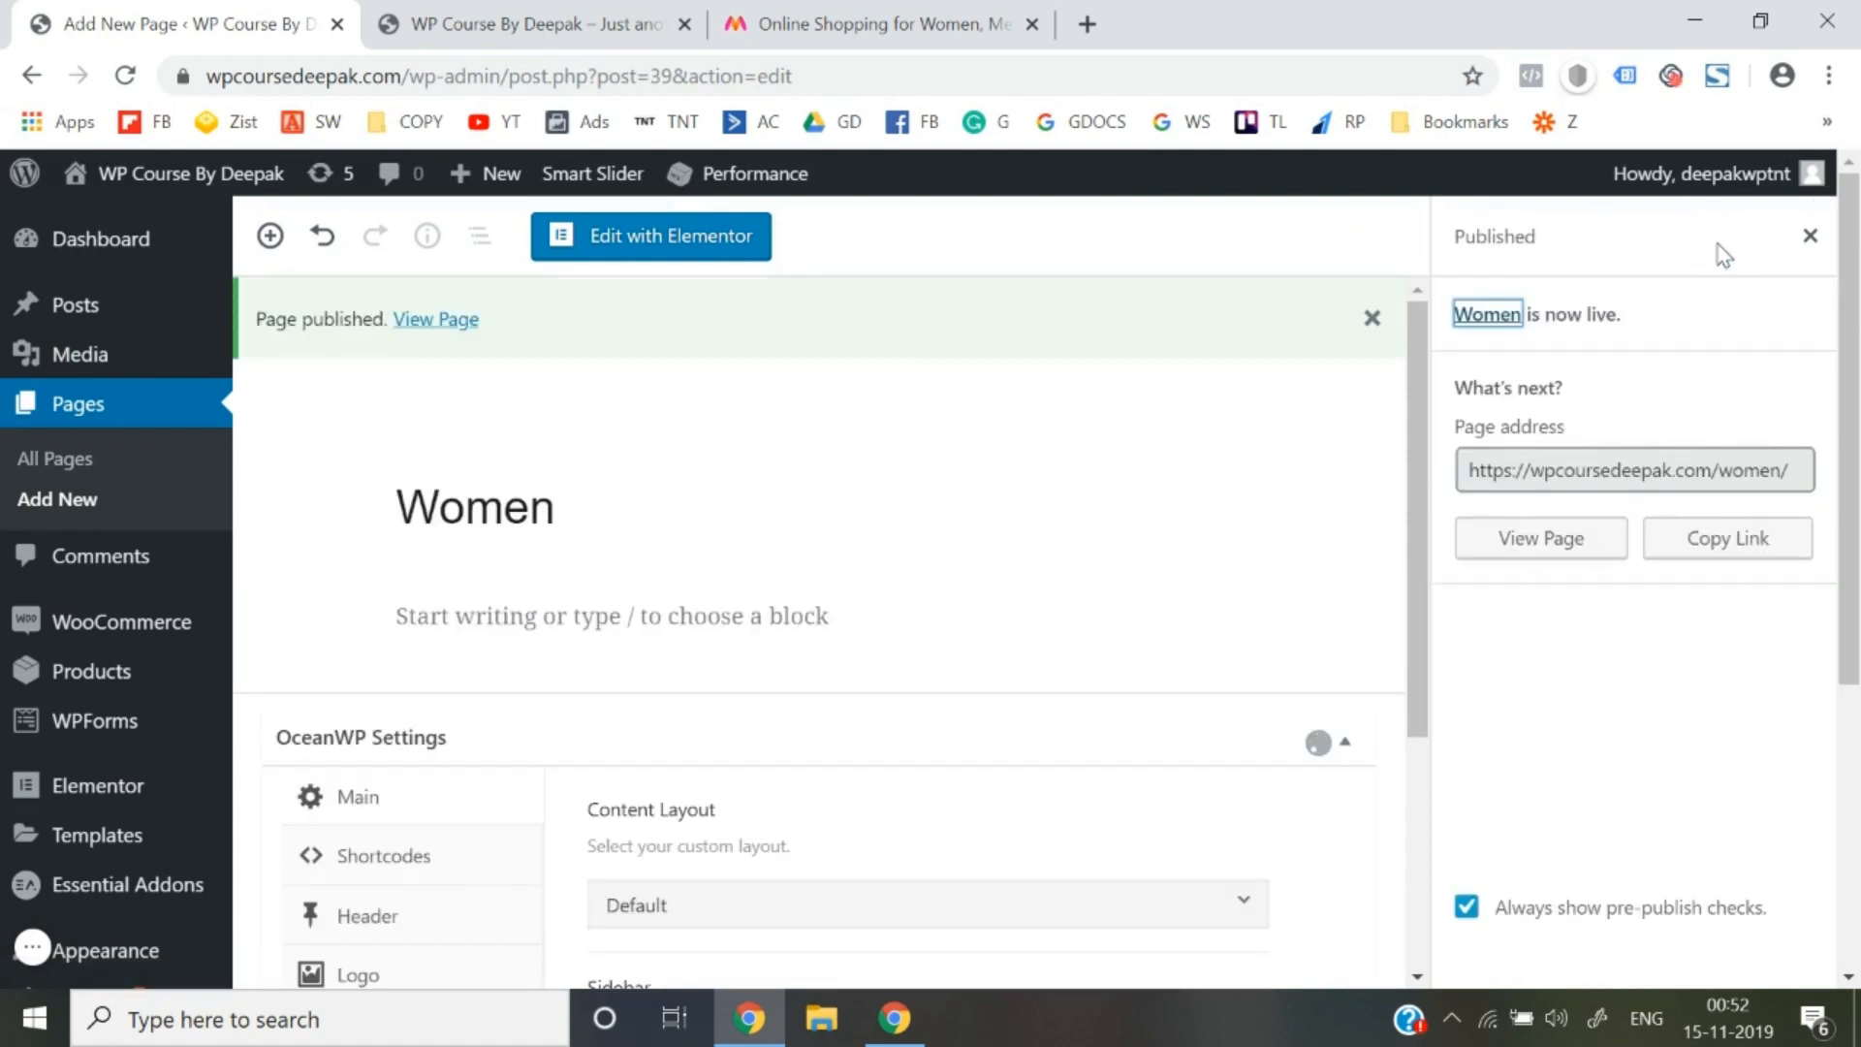
Create a new page titled "Home & Living", after Myntra's department of that name, and publish it
{"action": "left_click", "coordinate": [62, 502]}
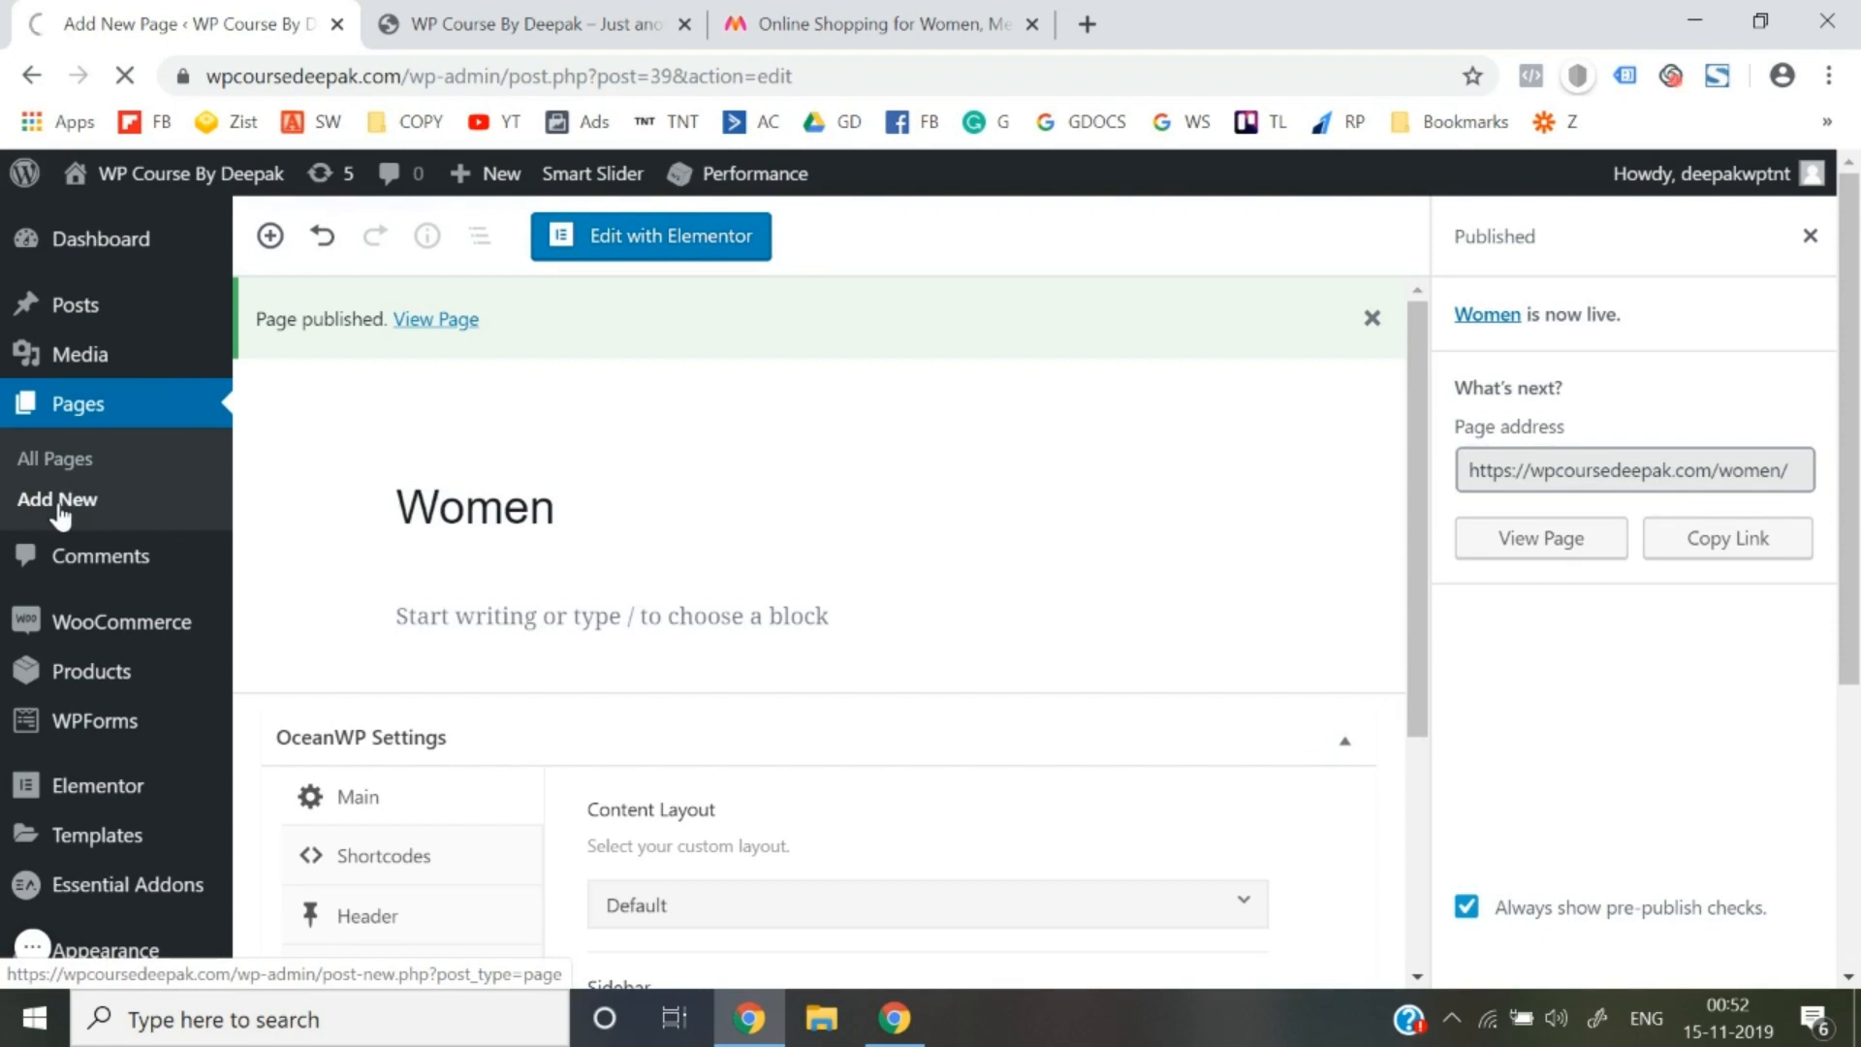
{"action": "left_click", "coordinate": [963, 23]}
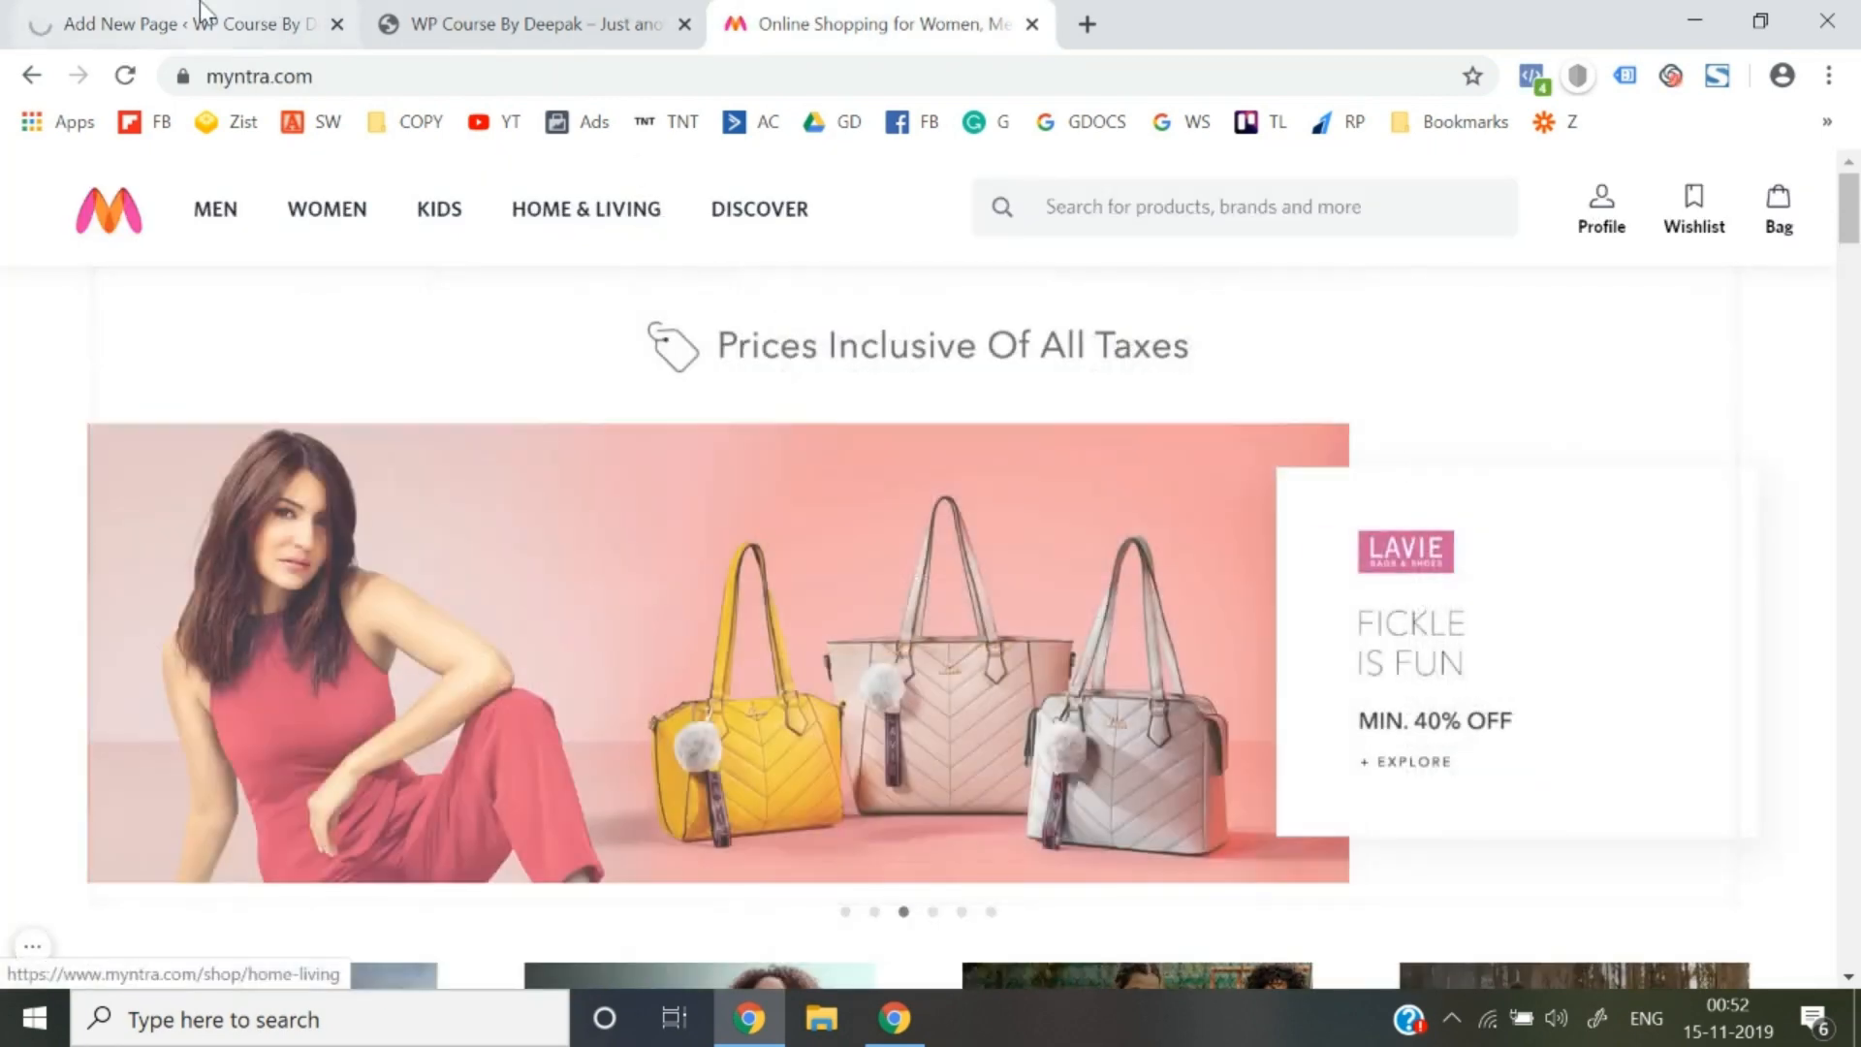
{"action": "left_click", "coordinate": [193, 23]}
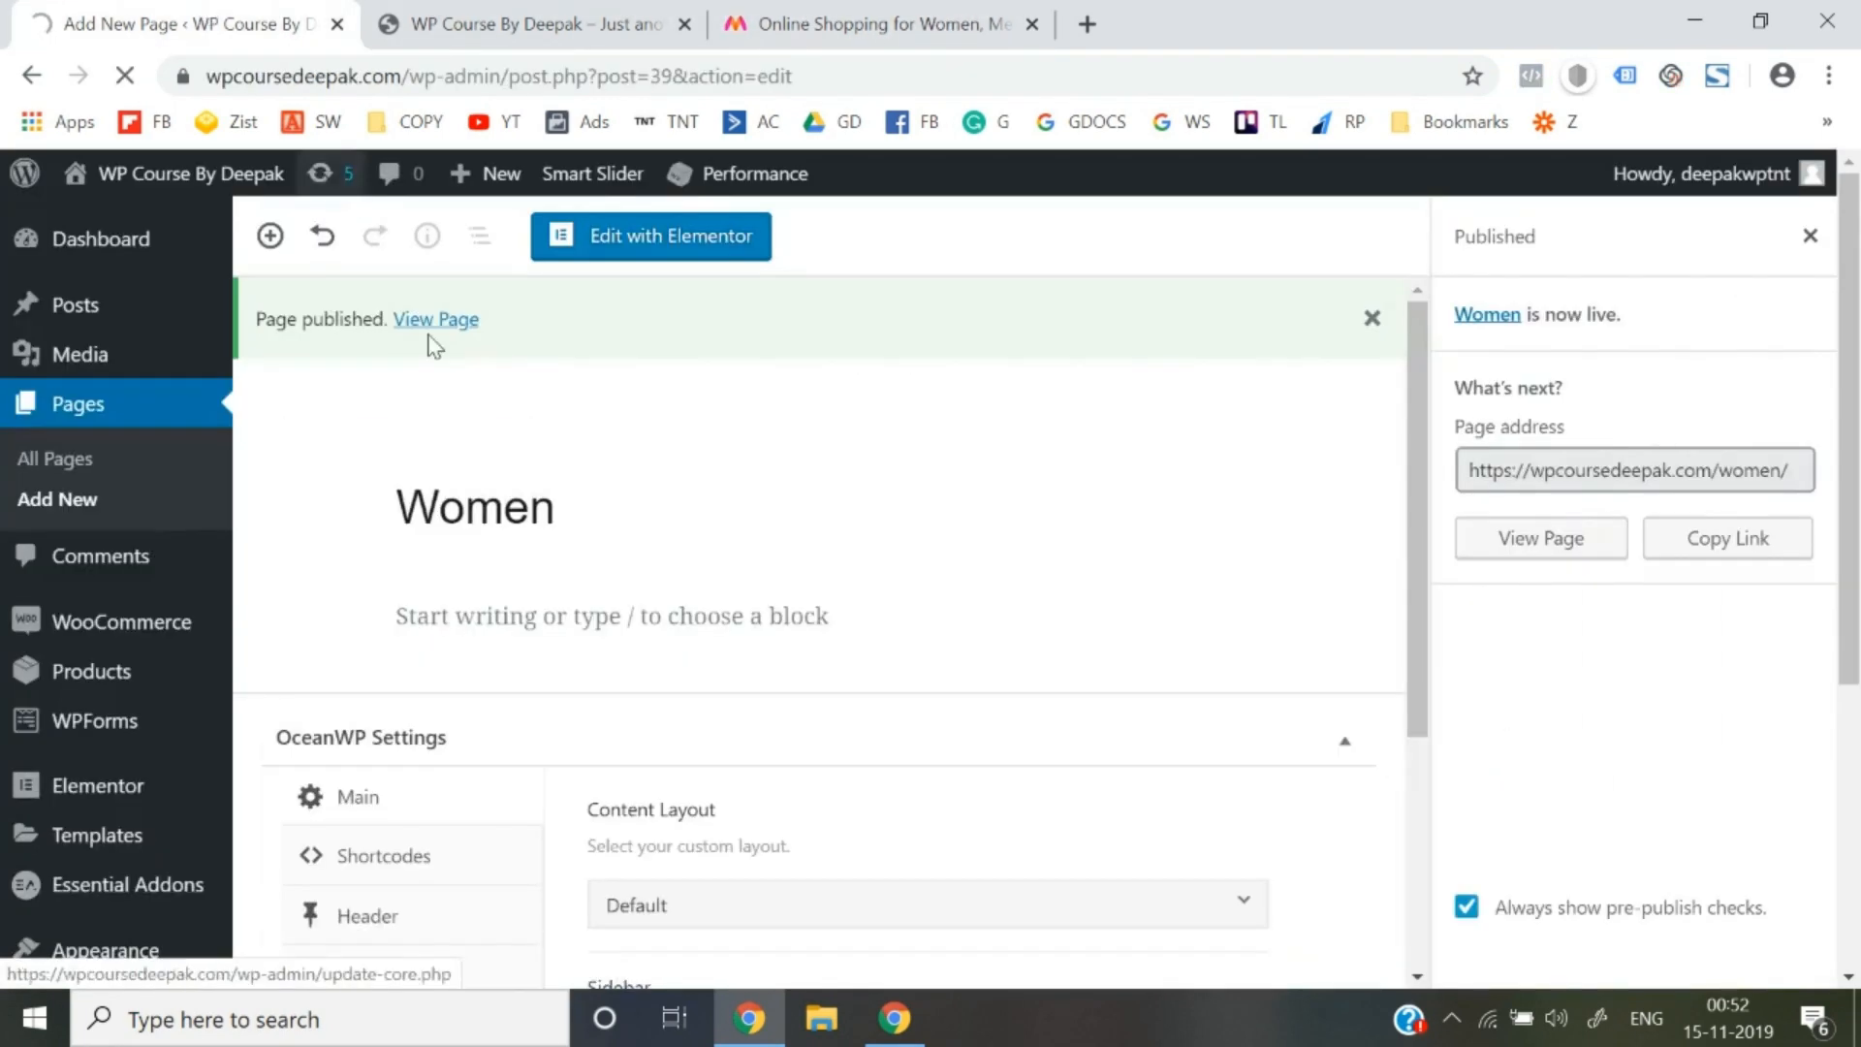
{"action": "left_click", "coordinate": [537, 511]}
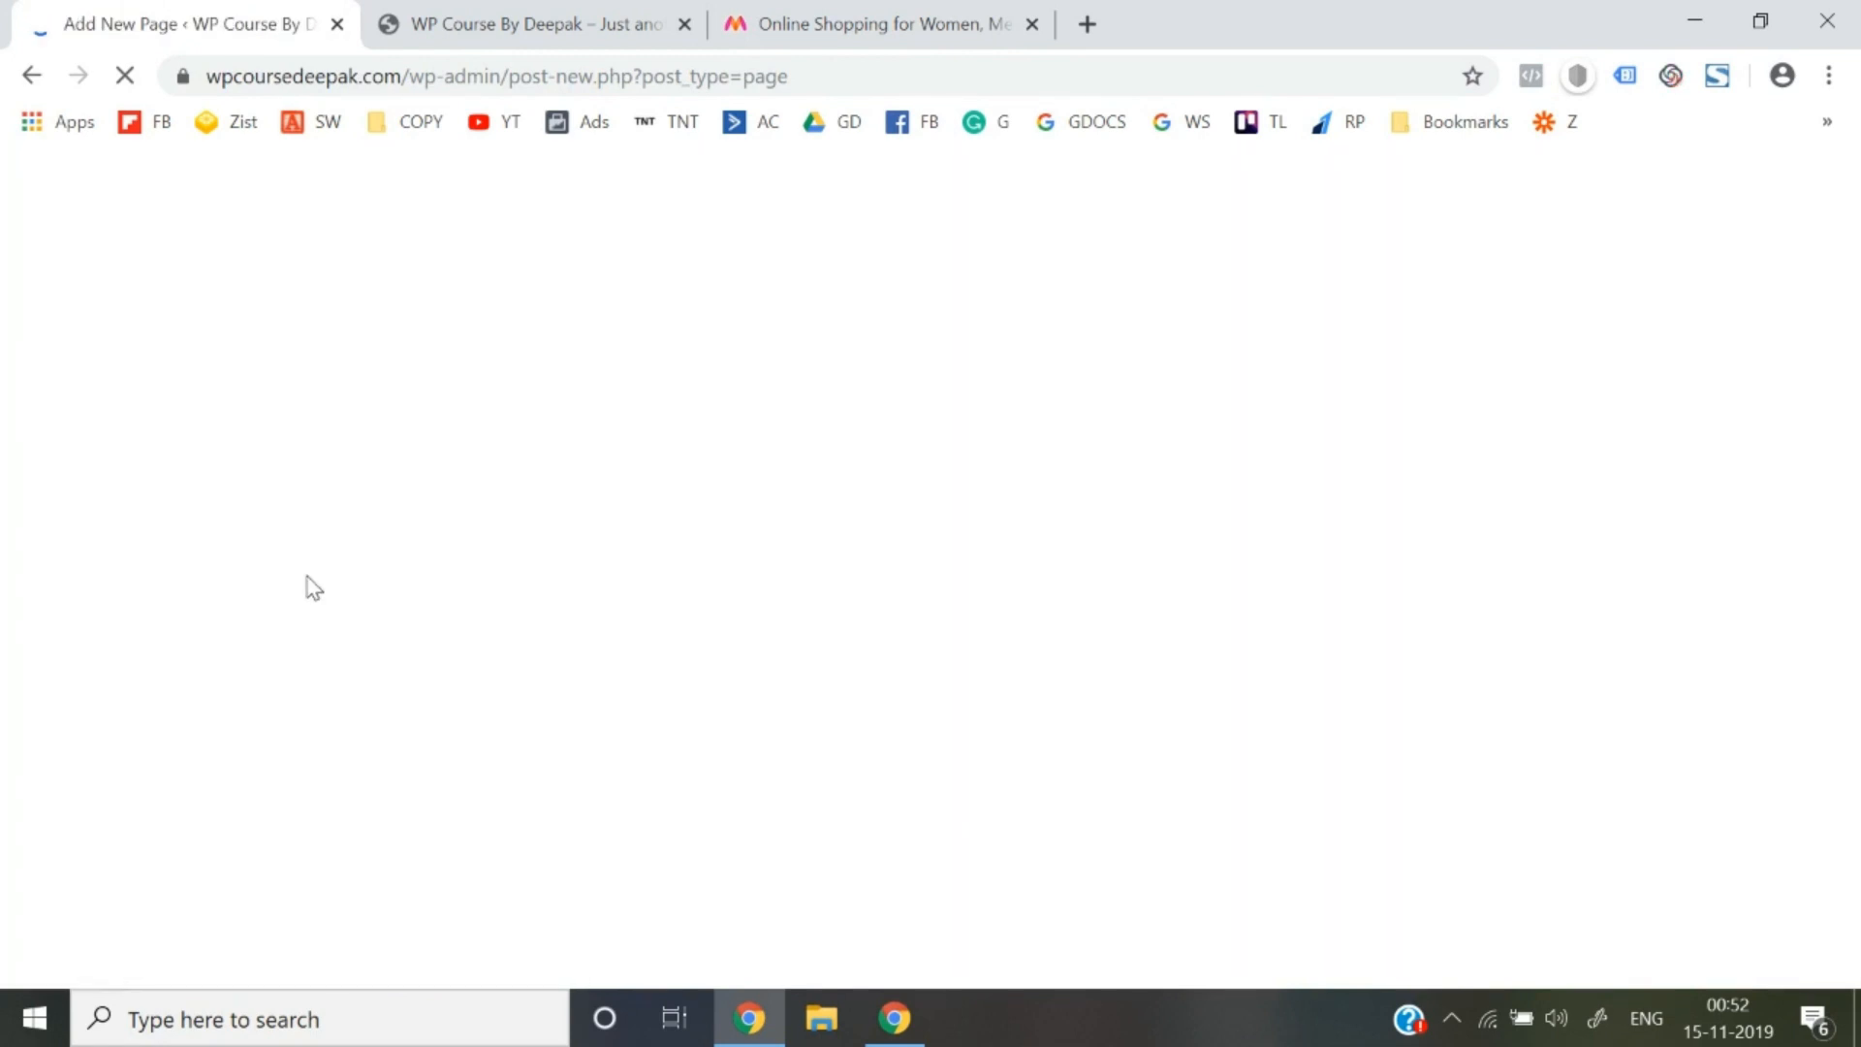
{"action": "type", "text": "H"}
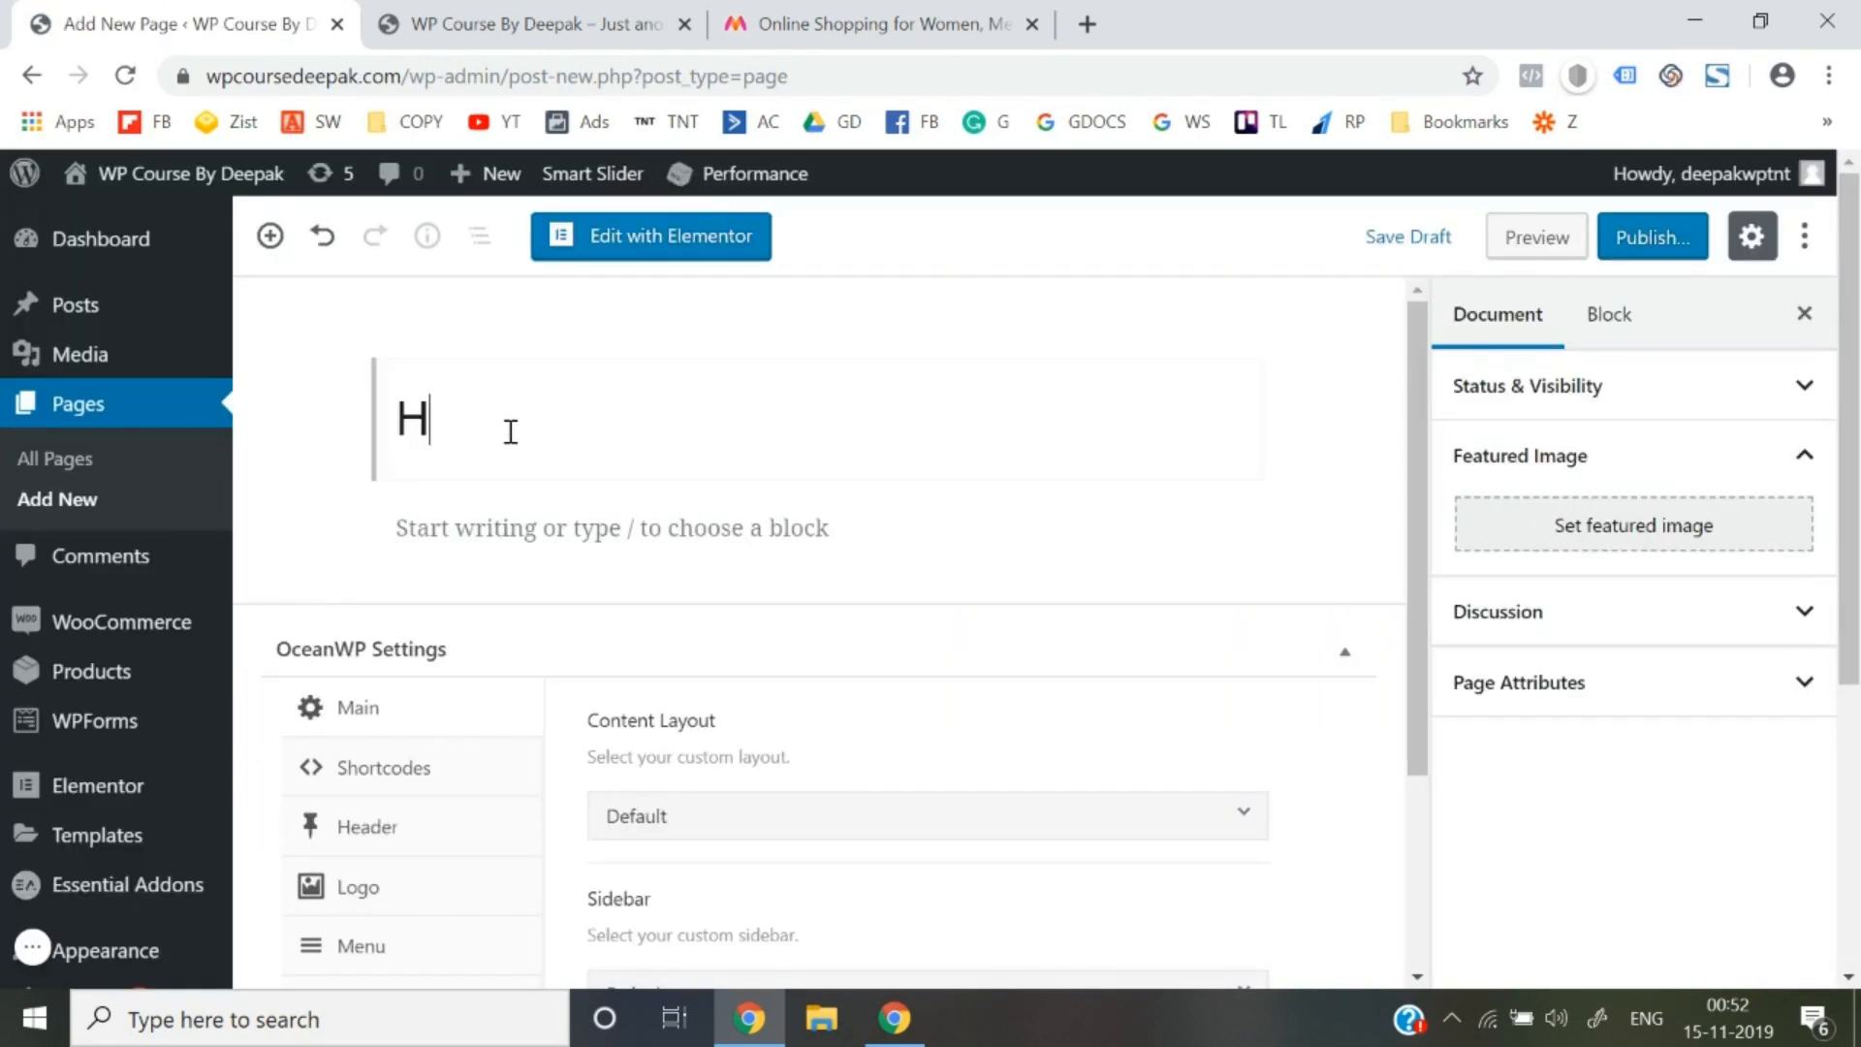
{"action": "type", "text": "ome & "}
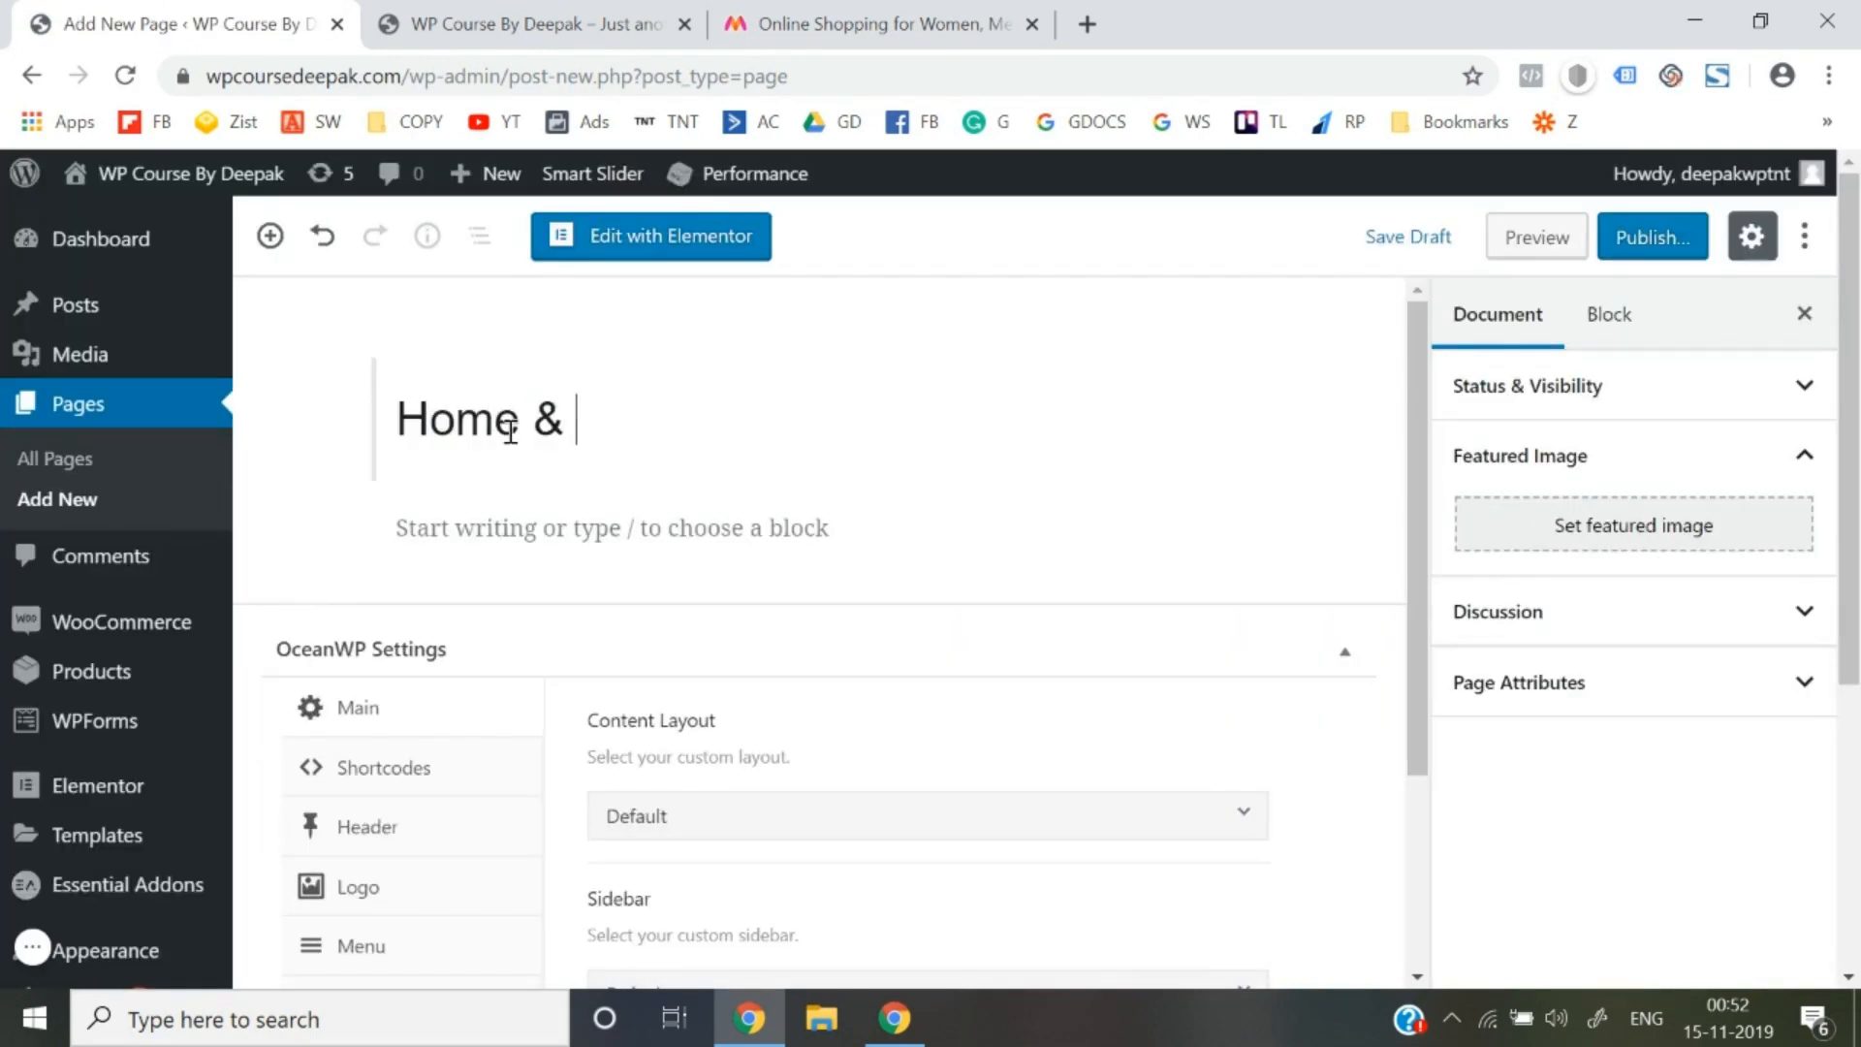
{"action": "type", "text": "Livinbg"}
{"action": "key", "text": "BackSpace"}
{"action": "key", "text": "BackSpace"}
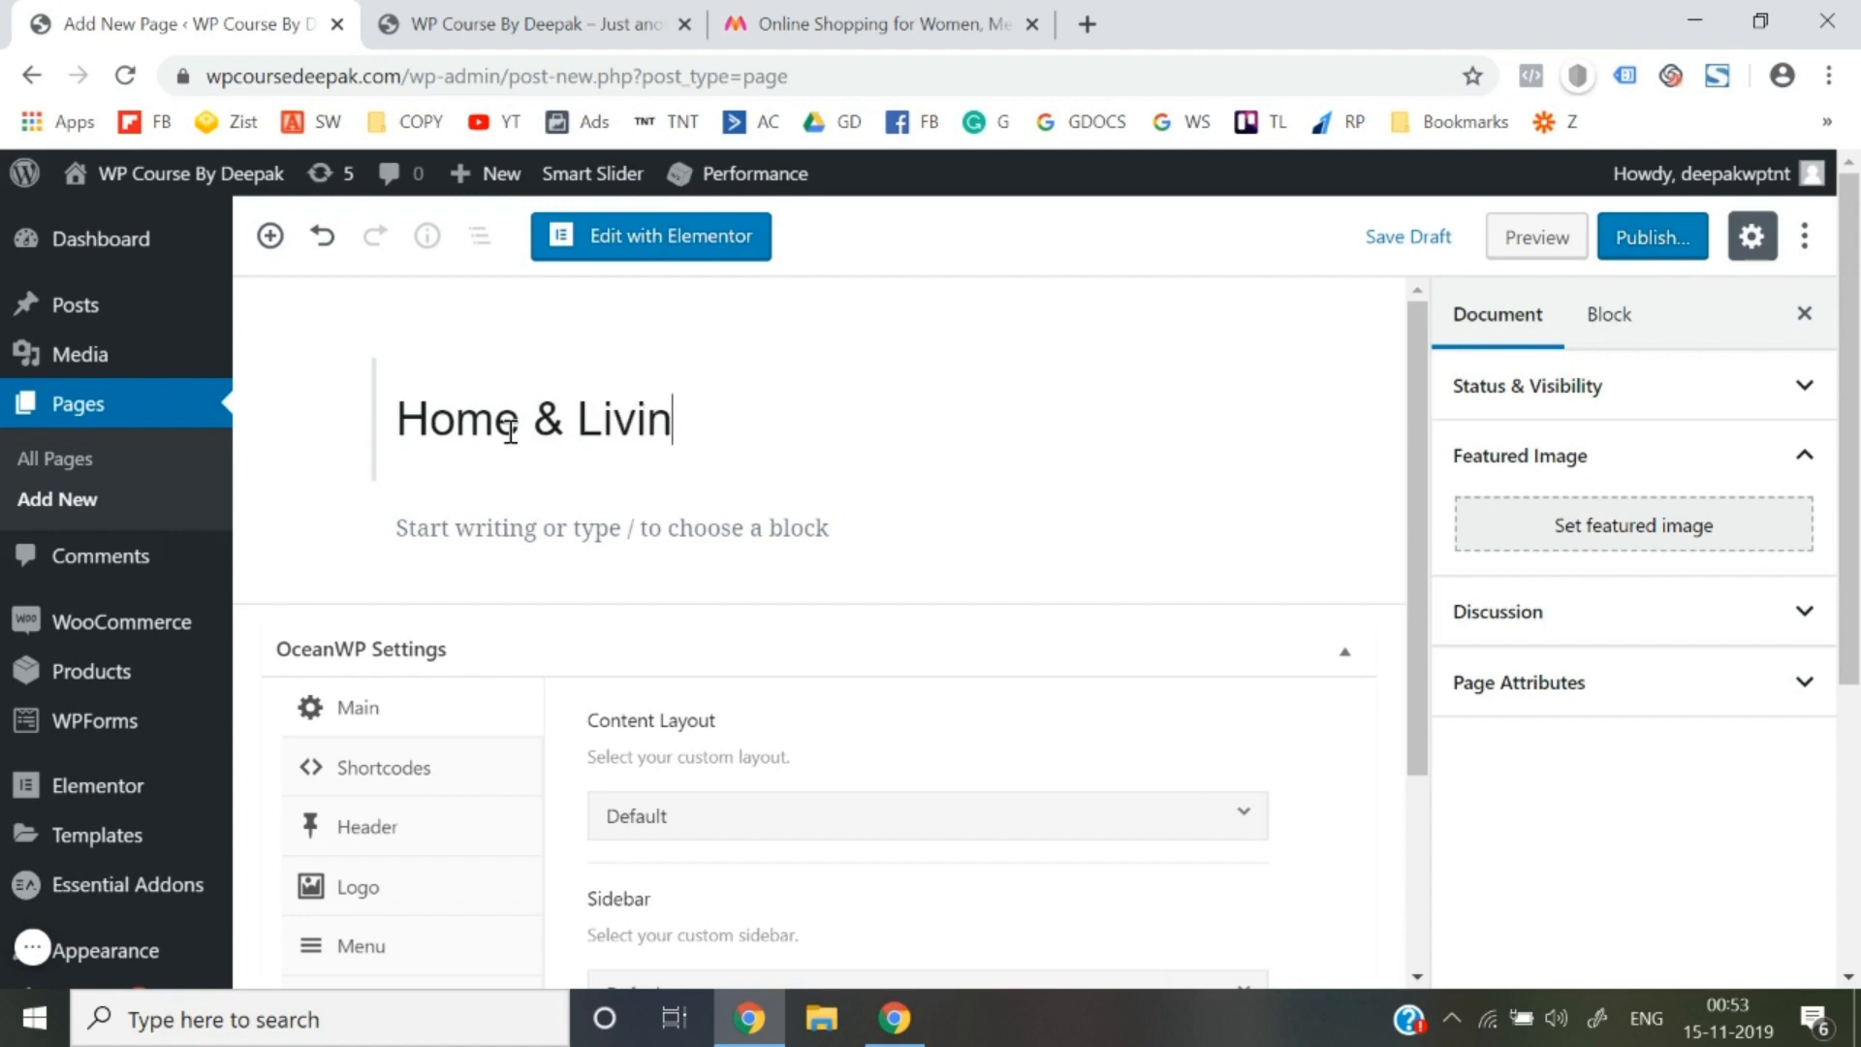
{"action": "type", "text": "g"}
{"action": "left_click", "coordinate": [1659, 243]}
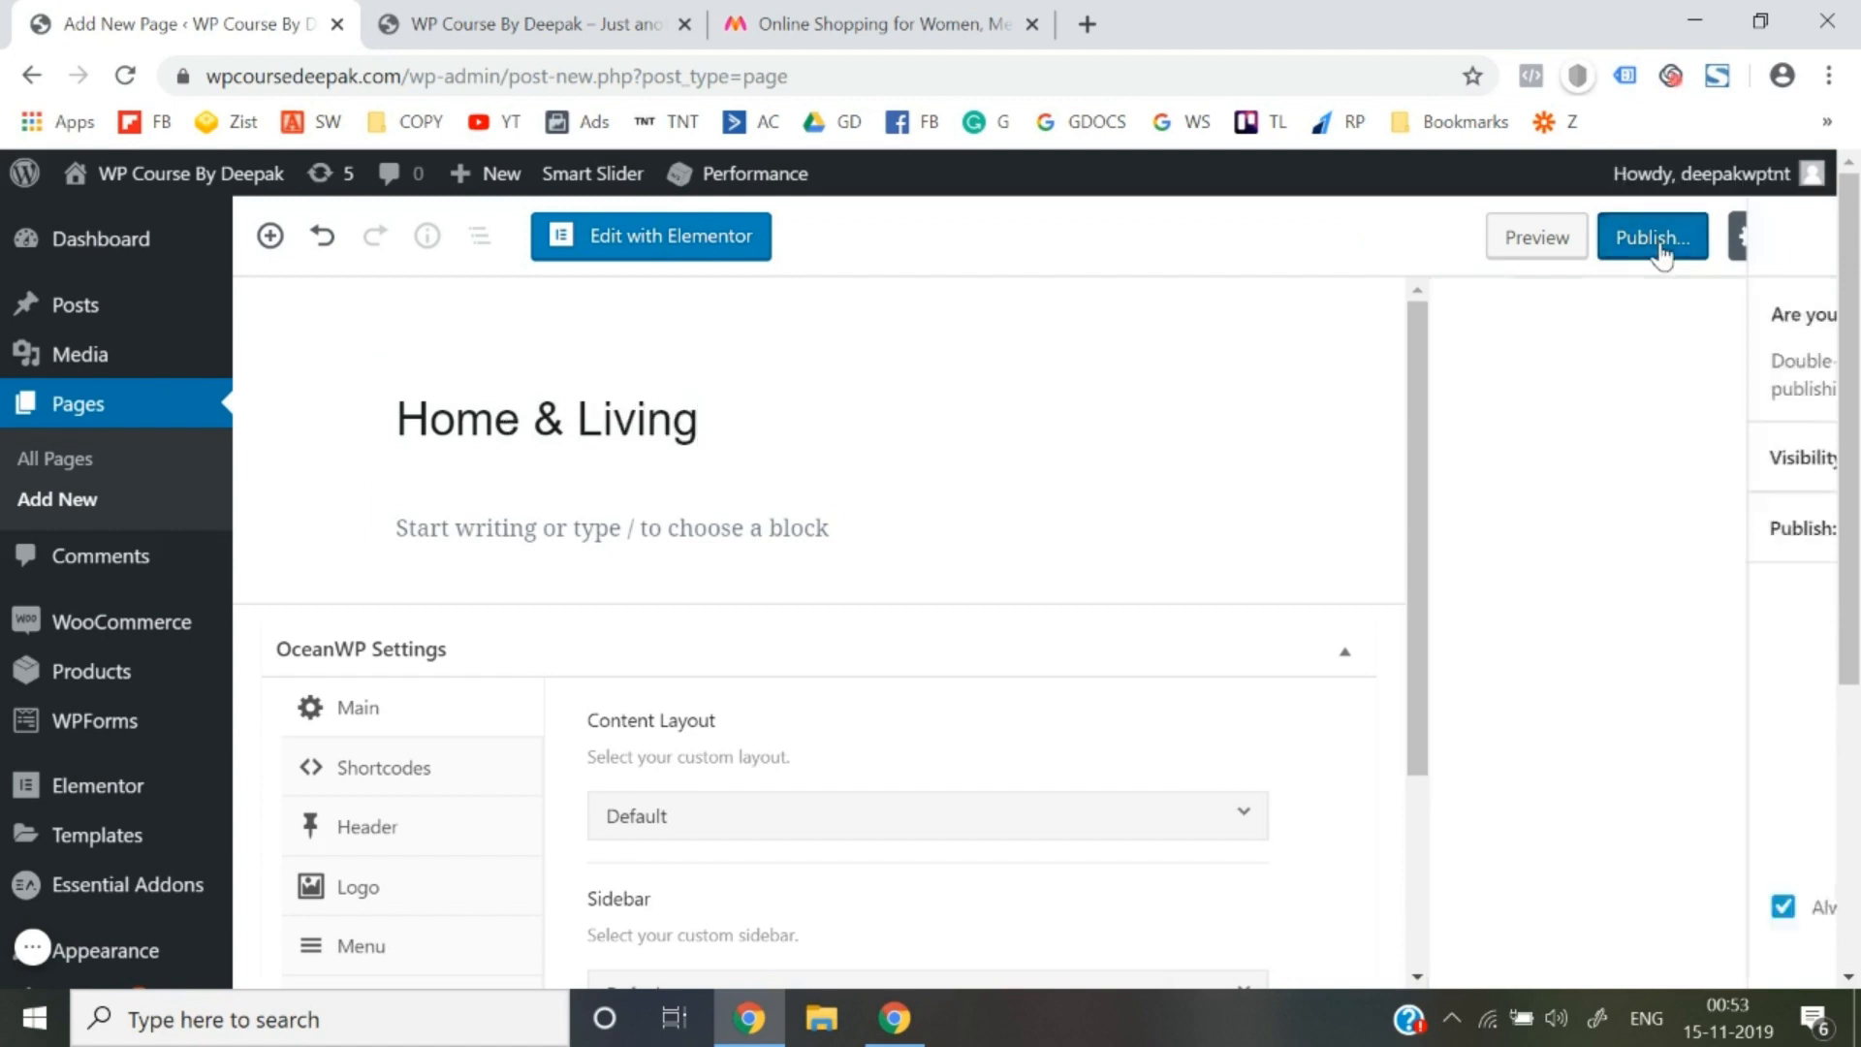
{"action": "left_click", "coordinate": [1661, 239]}
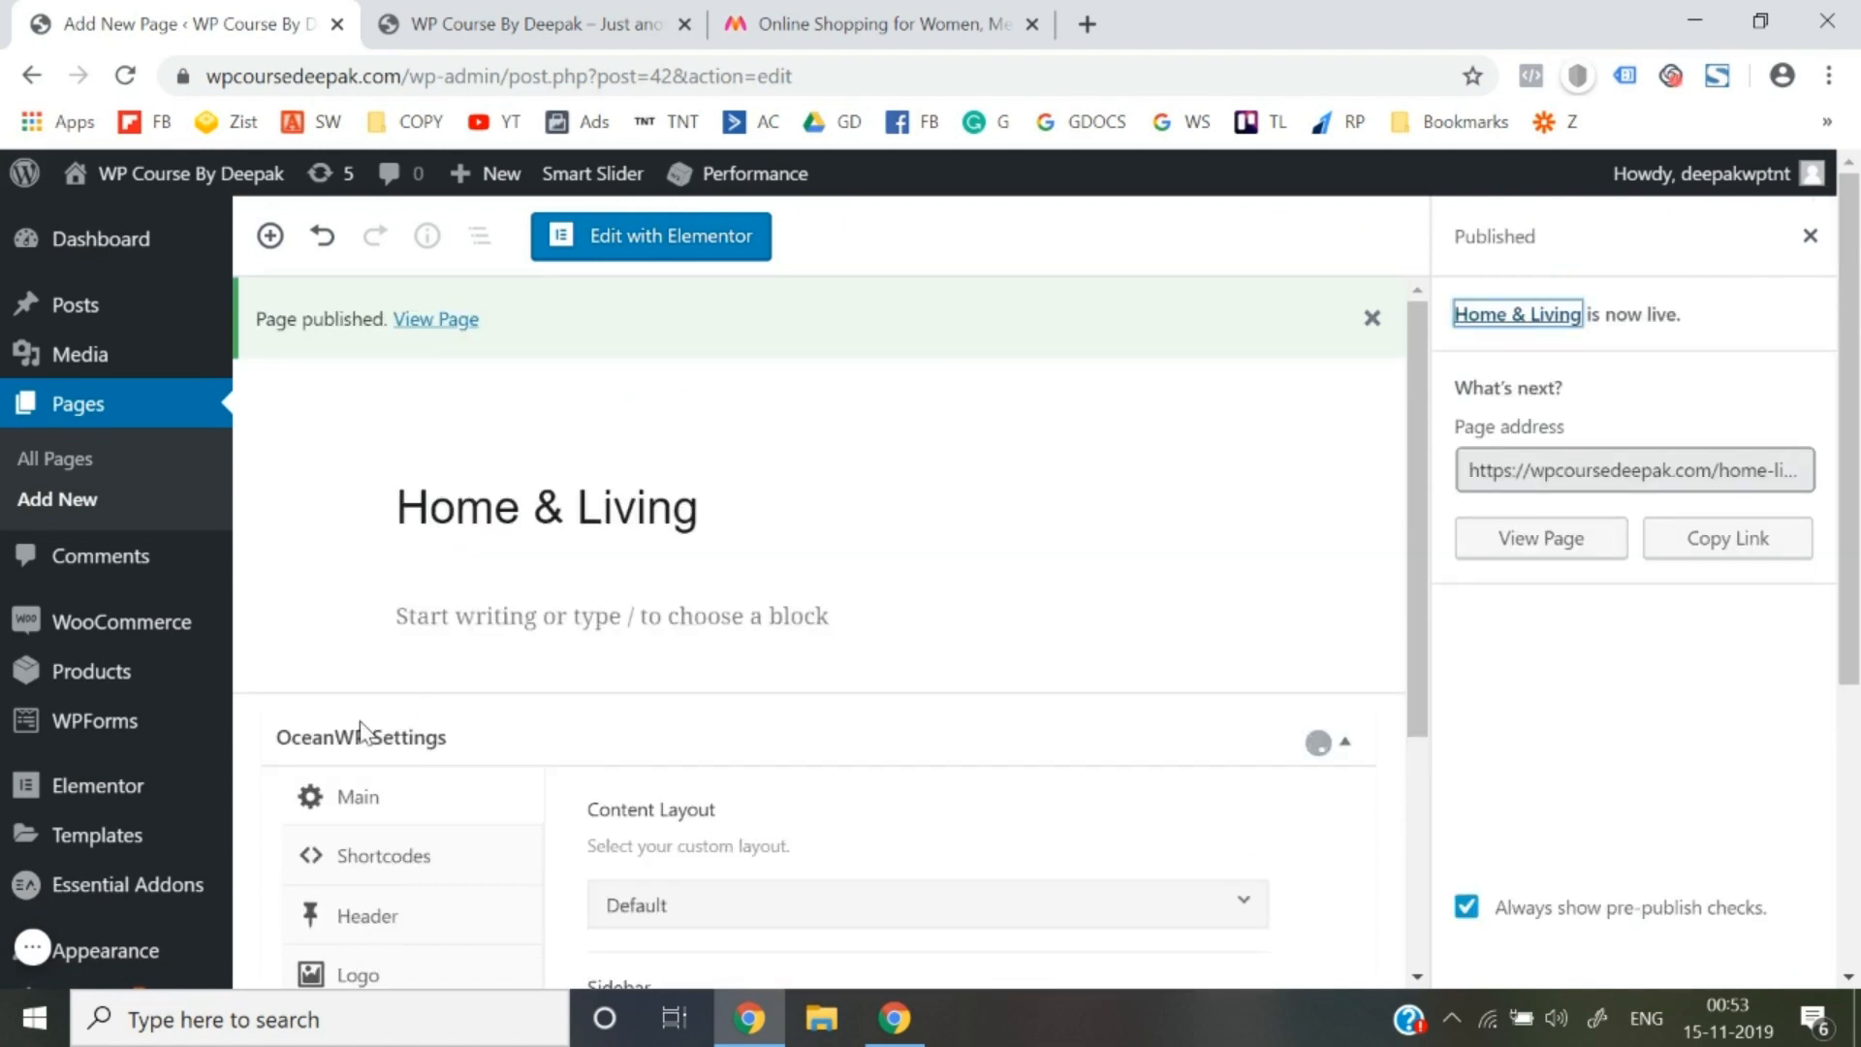
Create a new WordPress navigation menu named "Header Menu"
{"action": "scroll", "coordinate": [284, 754], "scroll_direction": "down", "scroll_amount": 3}
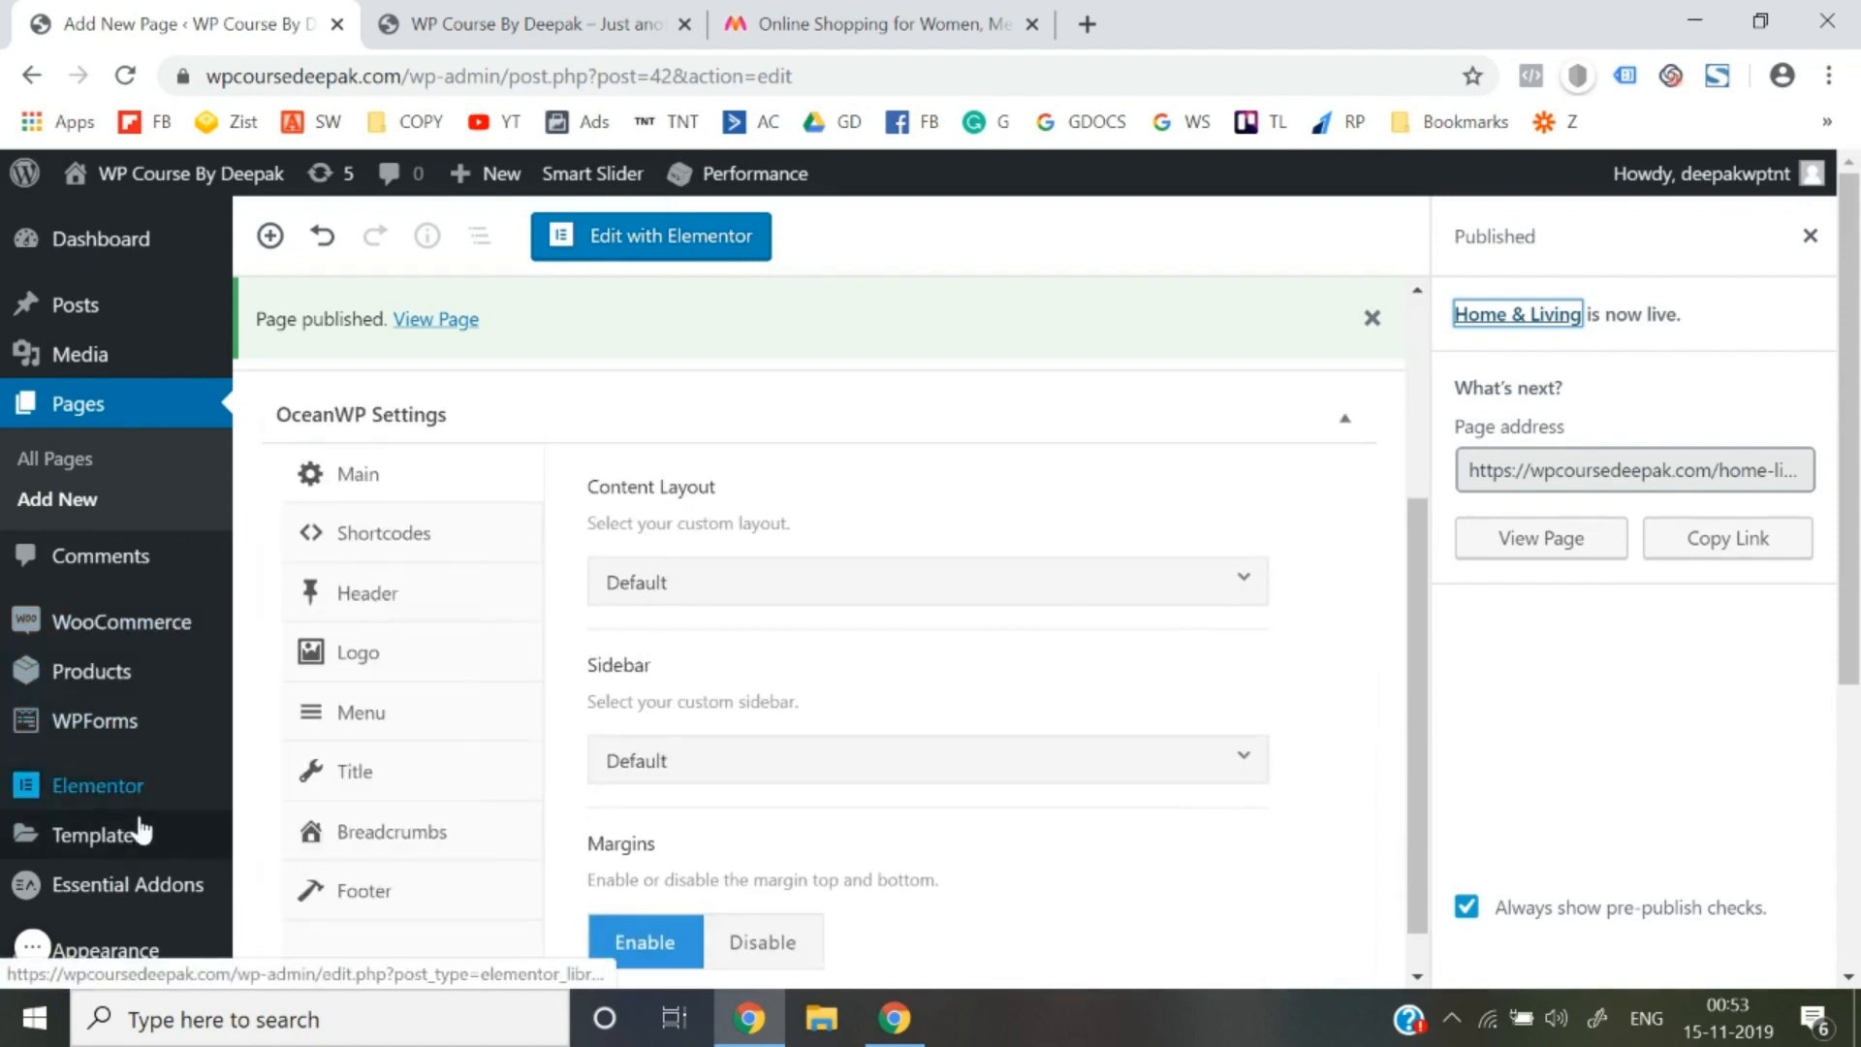
{"action": "scroll", "coordinate": [139, 832], "scroll_direction": "down", "scroll_amount": 2}
{"action": "mouse_move", "coordinate": [115, 790]}
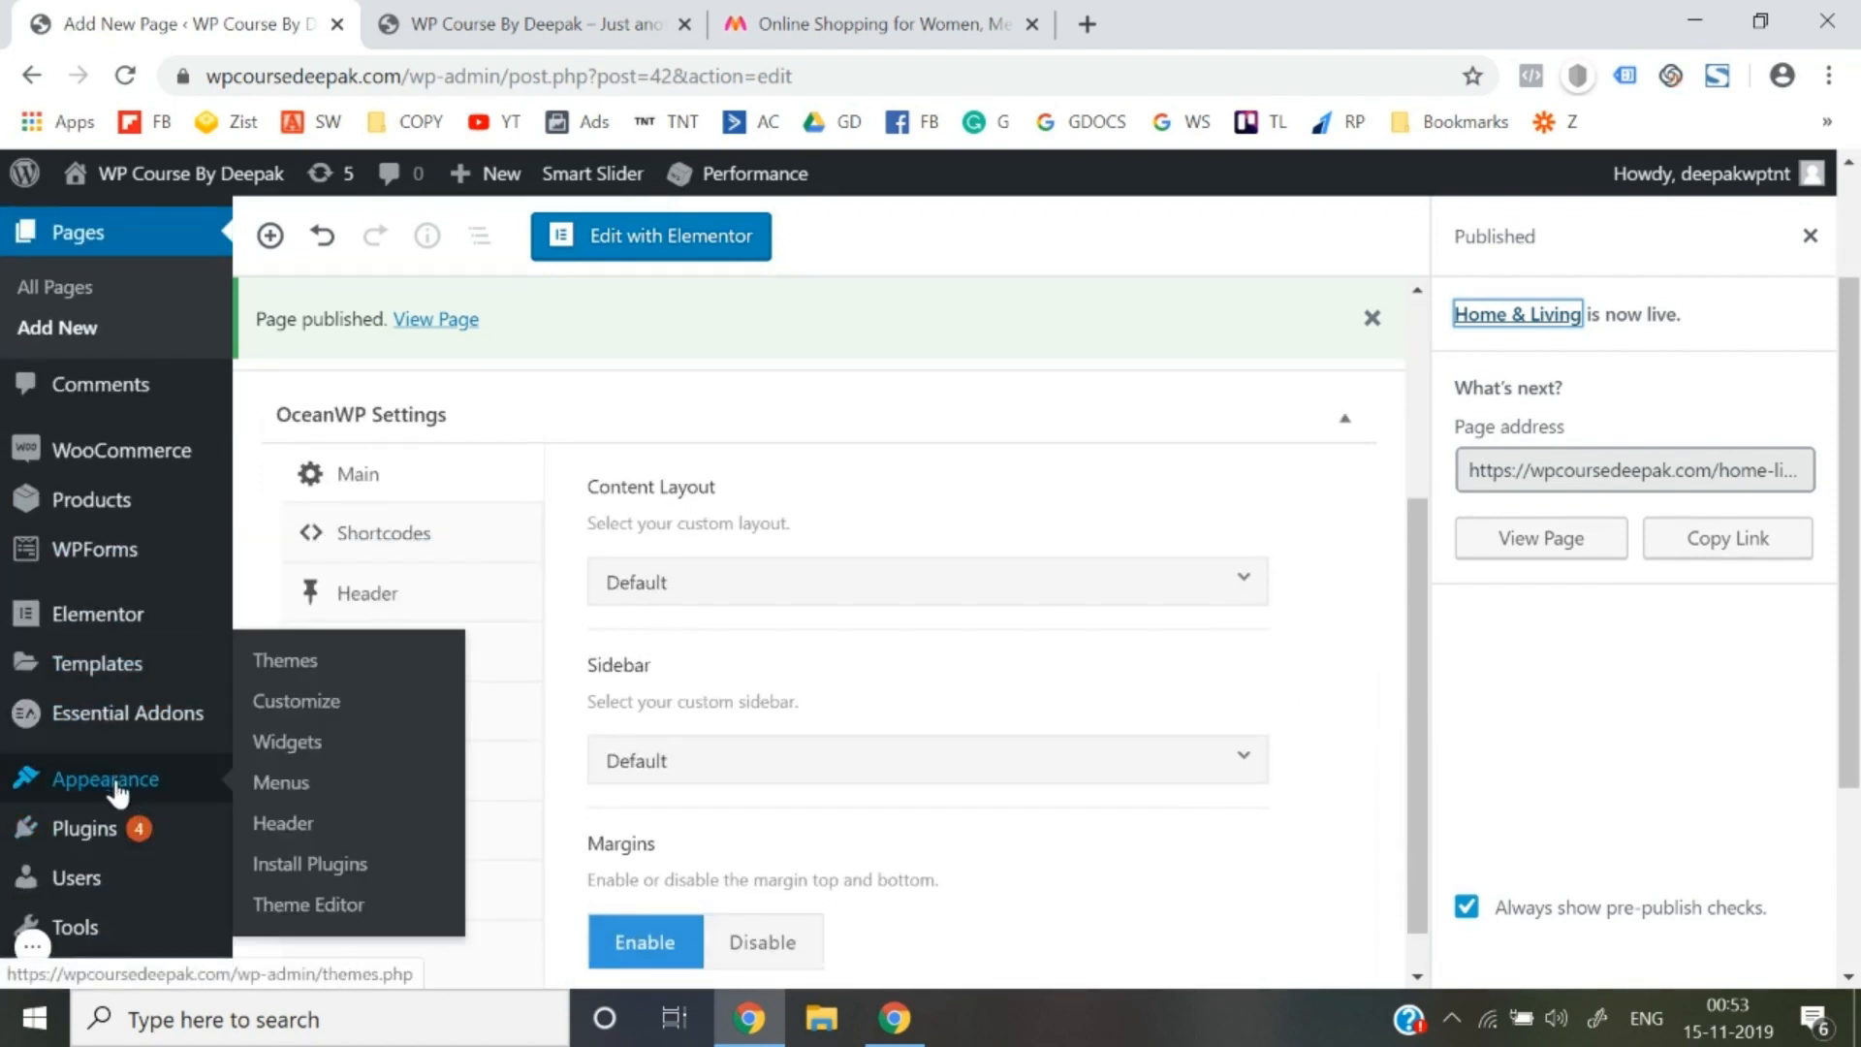
{"action": "left_click", "coordinate": [299, 788]}
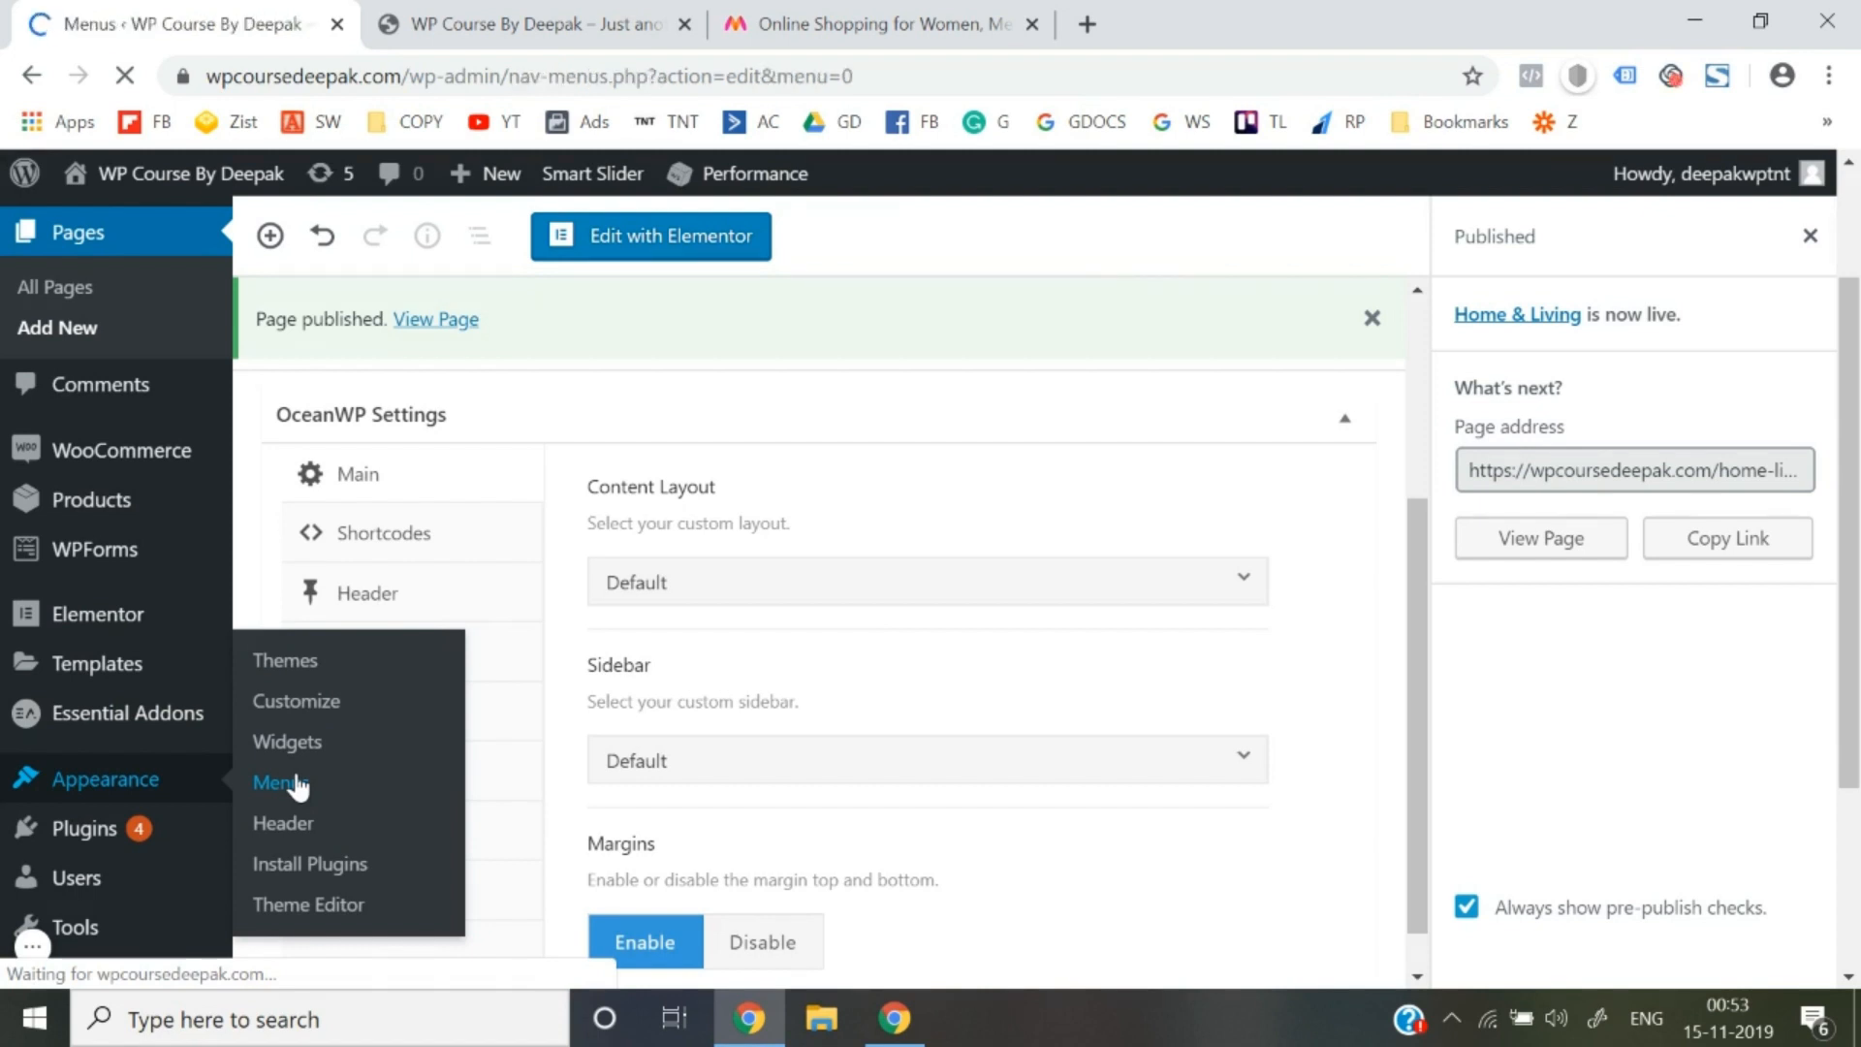
{"action": "scroll", "coordinate": [1022, 578], "scroll_direction": "down", "scroll_amount": 3}
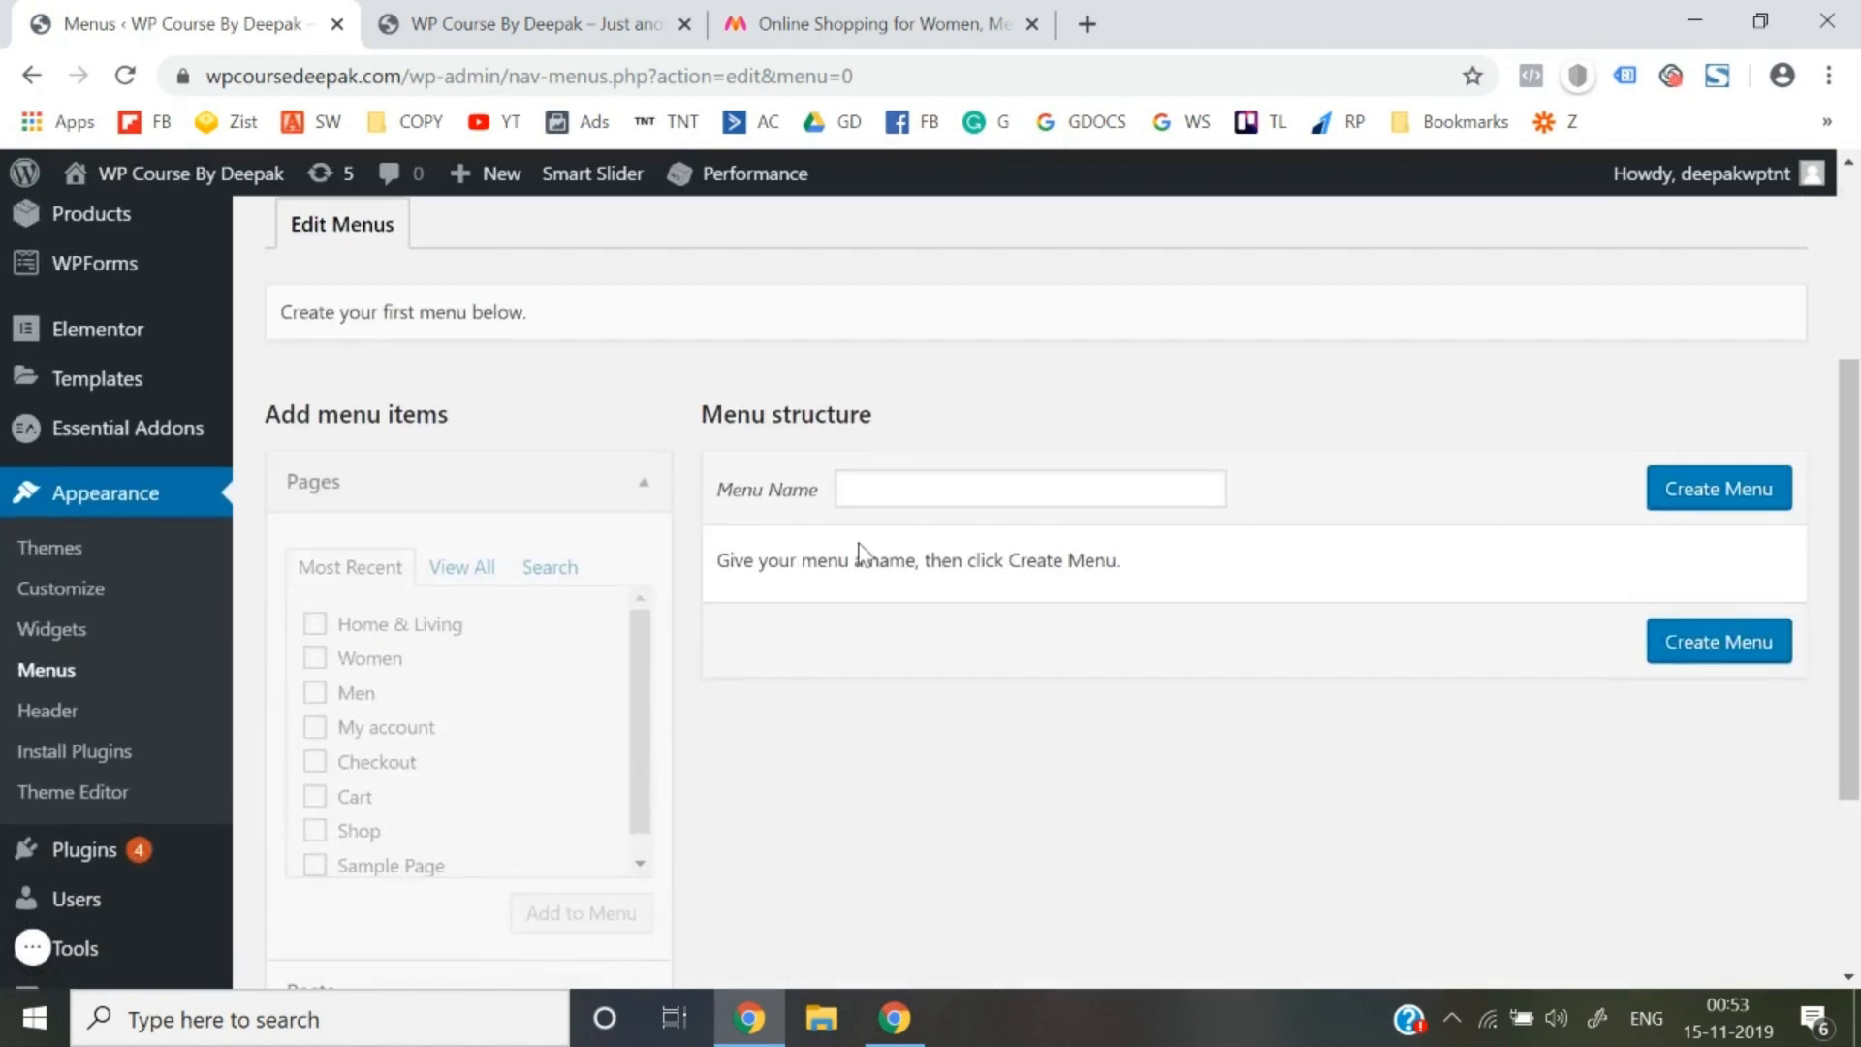
{"action": "left_click", "coordinate": [873, 492]}
{"action": "type", "text": "He"}
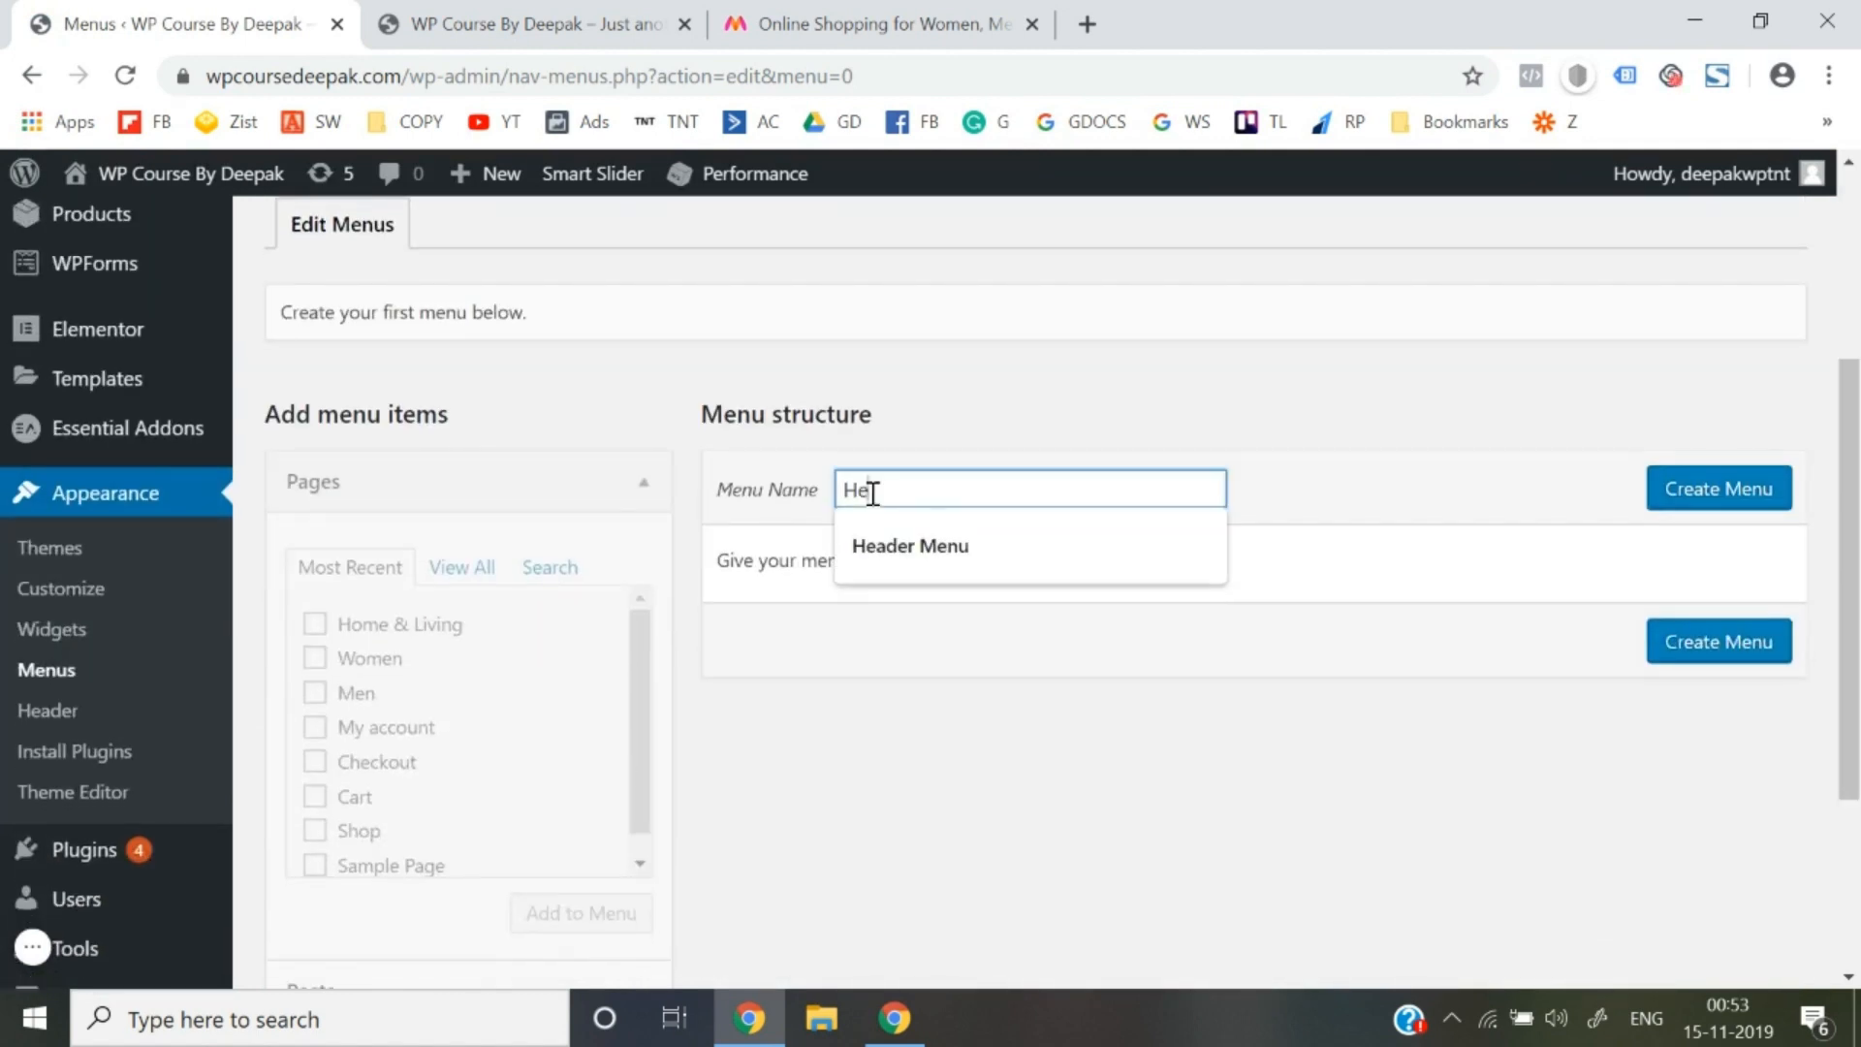
{"action": "type", "text": "ad"}
{"action": "key", "text": "Down"}
{"action": "key", "text": "Return"}
{"action": "key", "text": "Tab"}
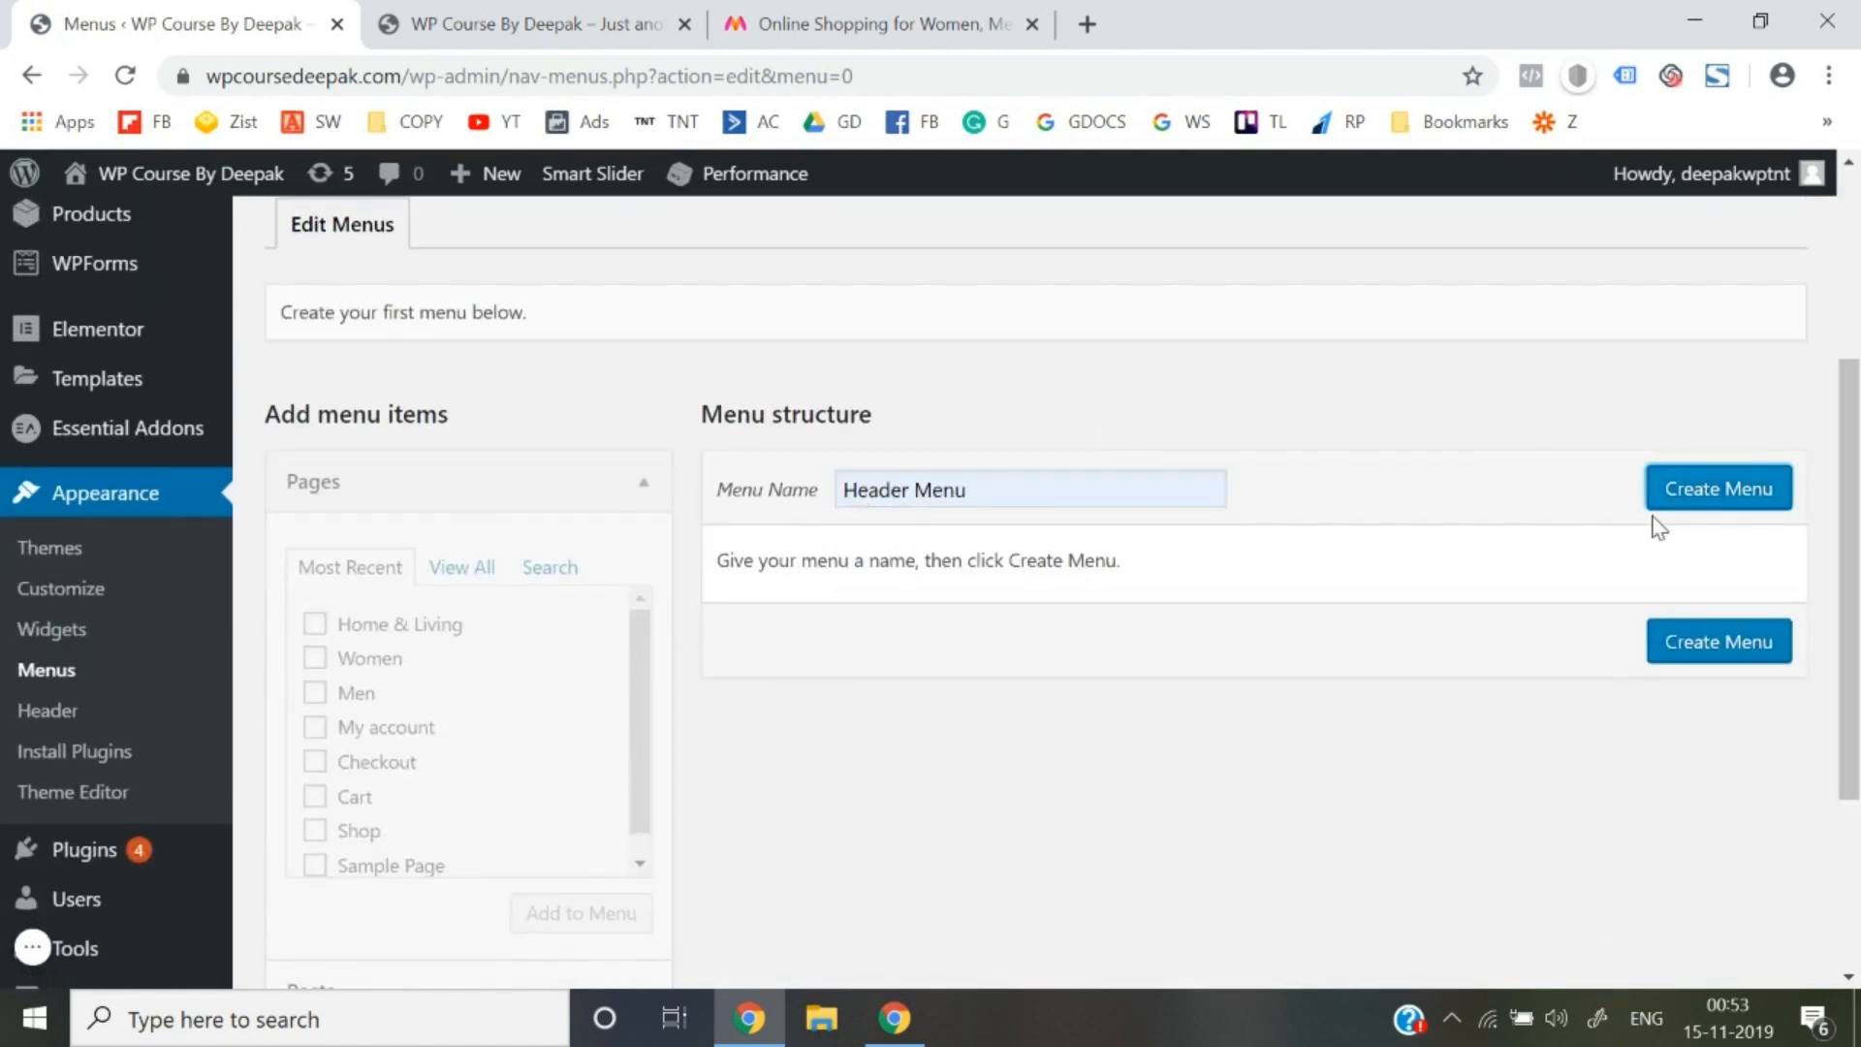
{"action": "left_click", "coordinate": [1721, 494]}
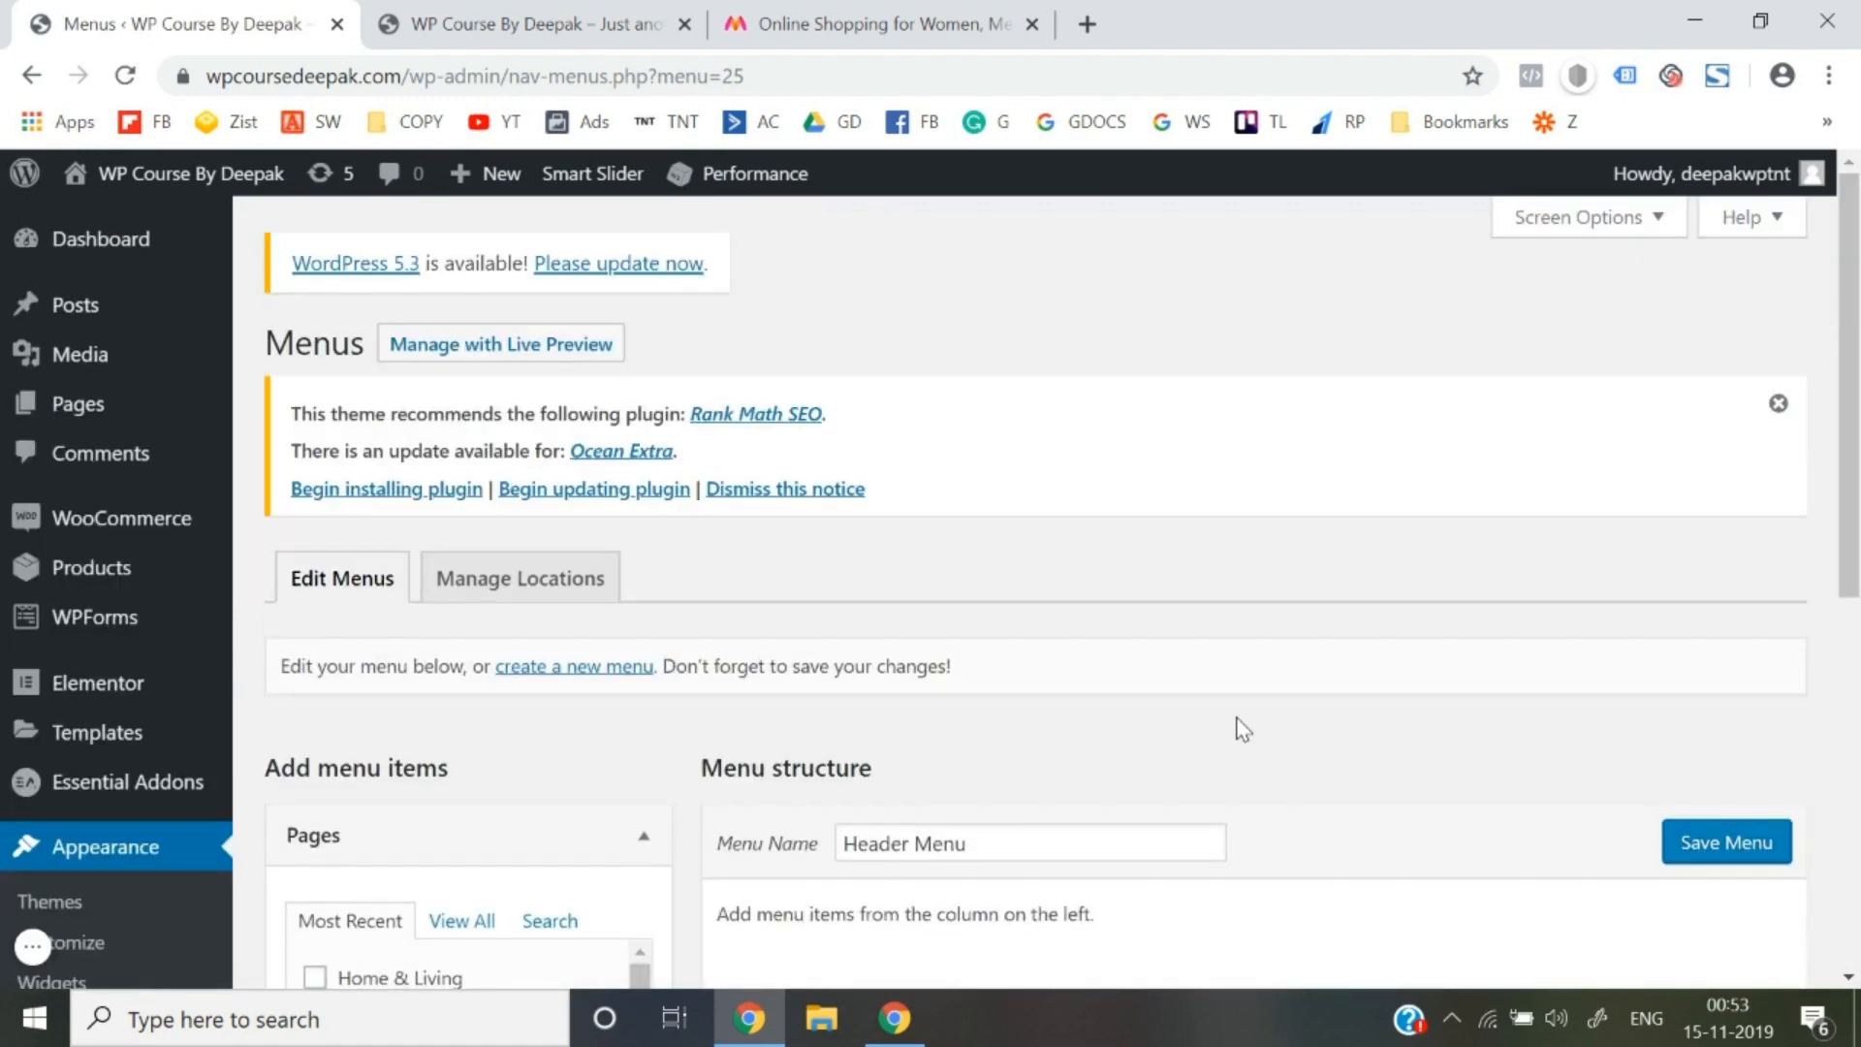
Add the Men, Women and Home & Living pages to the Header Menu and arrange them in that order
{"action": "scroll", "coordinate": [1244, 729], "scroll_direction": "down", "scroll_amount": 3}
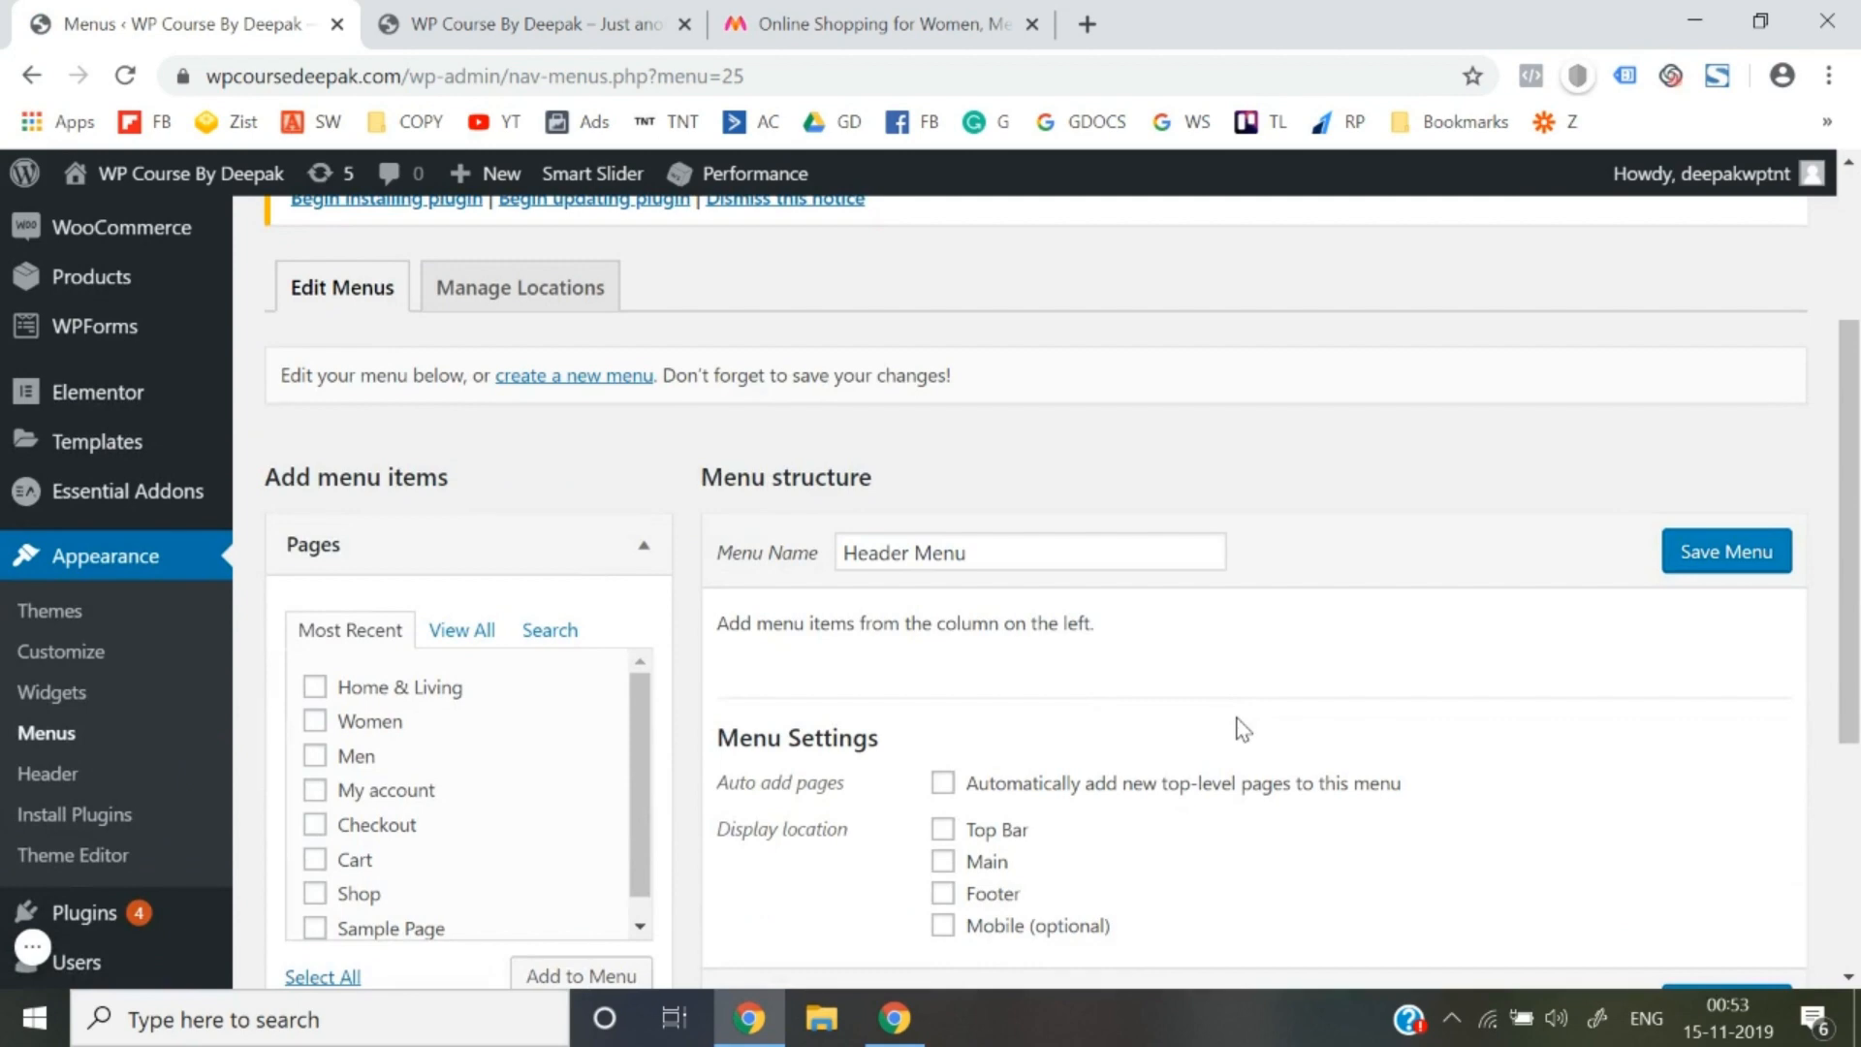
{"action": "left_click", "coordinate": [314, 687]}
{"action": "left_click", "coordinate": [314, 722]}
{"action": "left_click", "coordinate": [315, 756]}
{"action": "scroll", "coordinate": [313, 771], "scroll_direction": "down", "scroll_amount": 1}
{"action": "scroll", "coordinate": [620, 921], "scroll_direction": "down", "scroll_amount": 3}
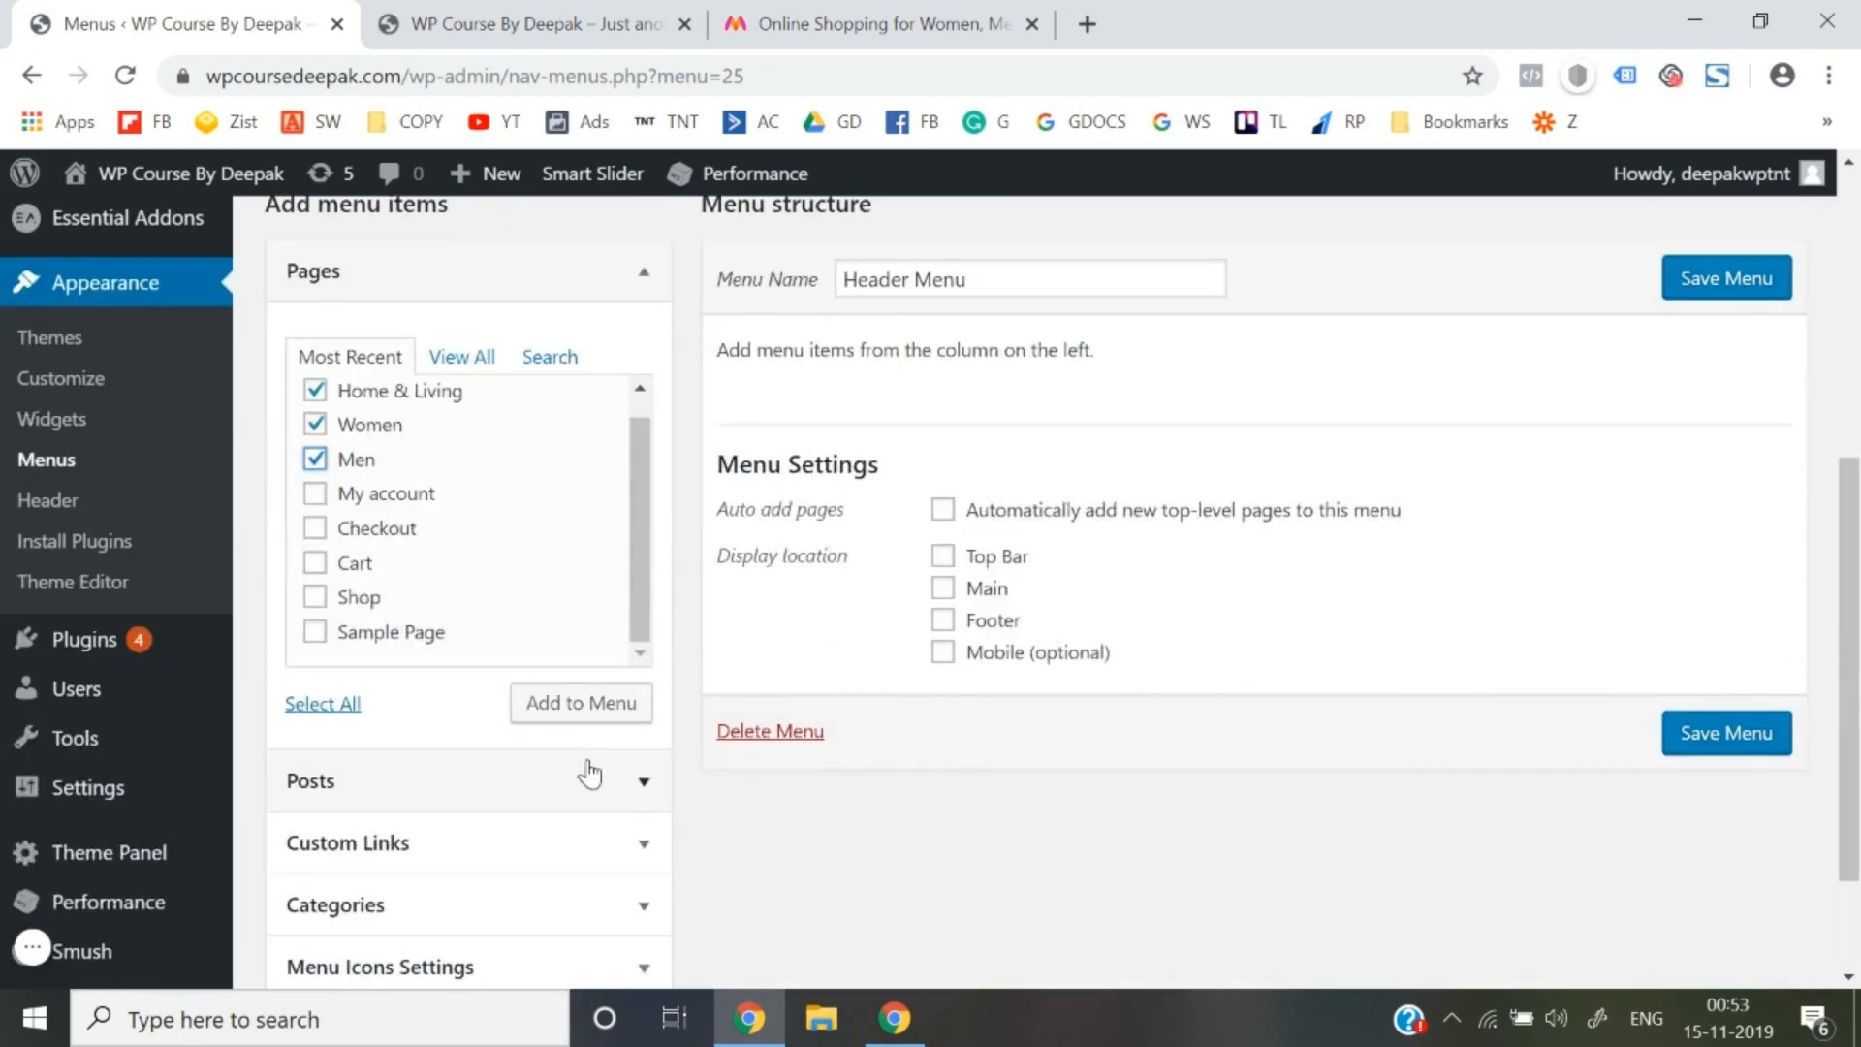
{"action": "left_click", "coordinate": [581, 702]}
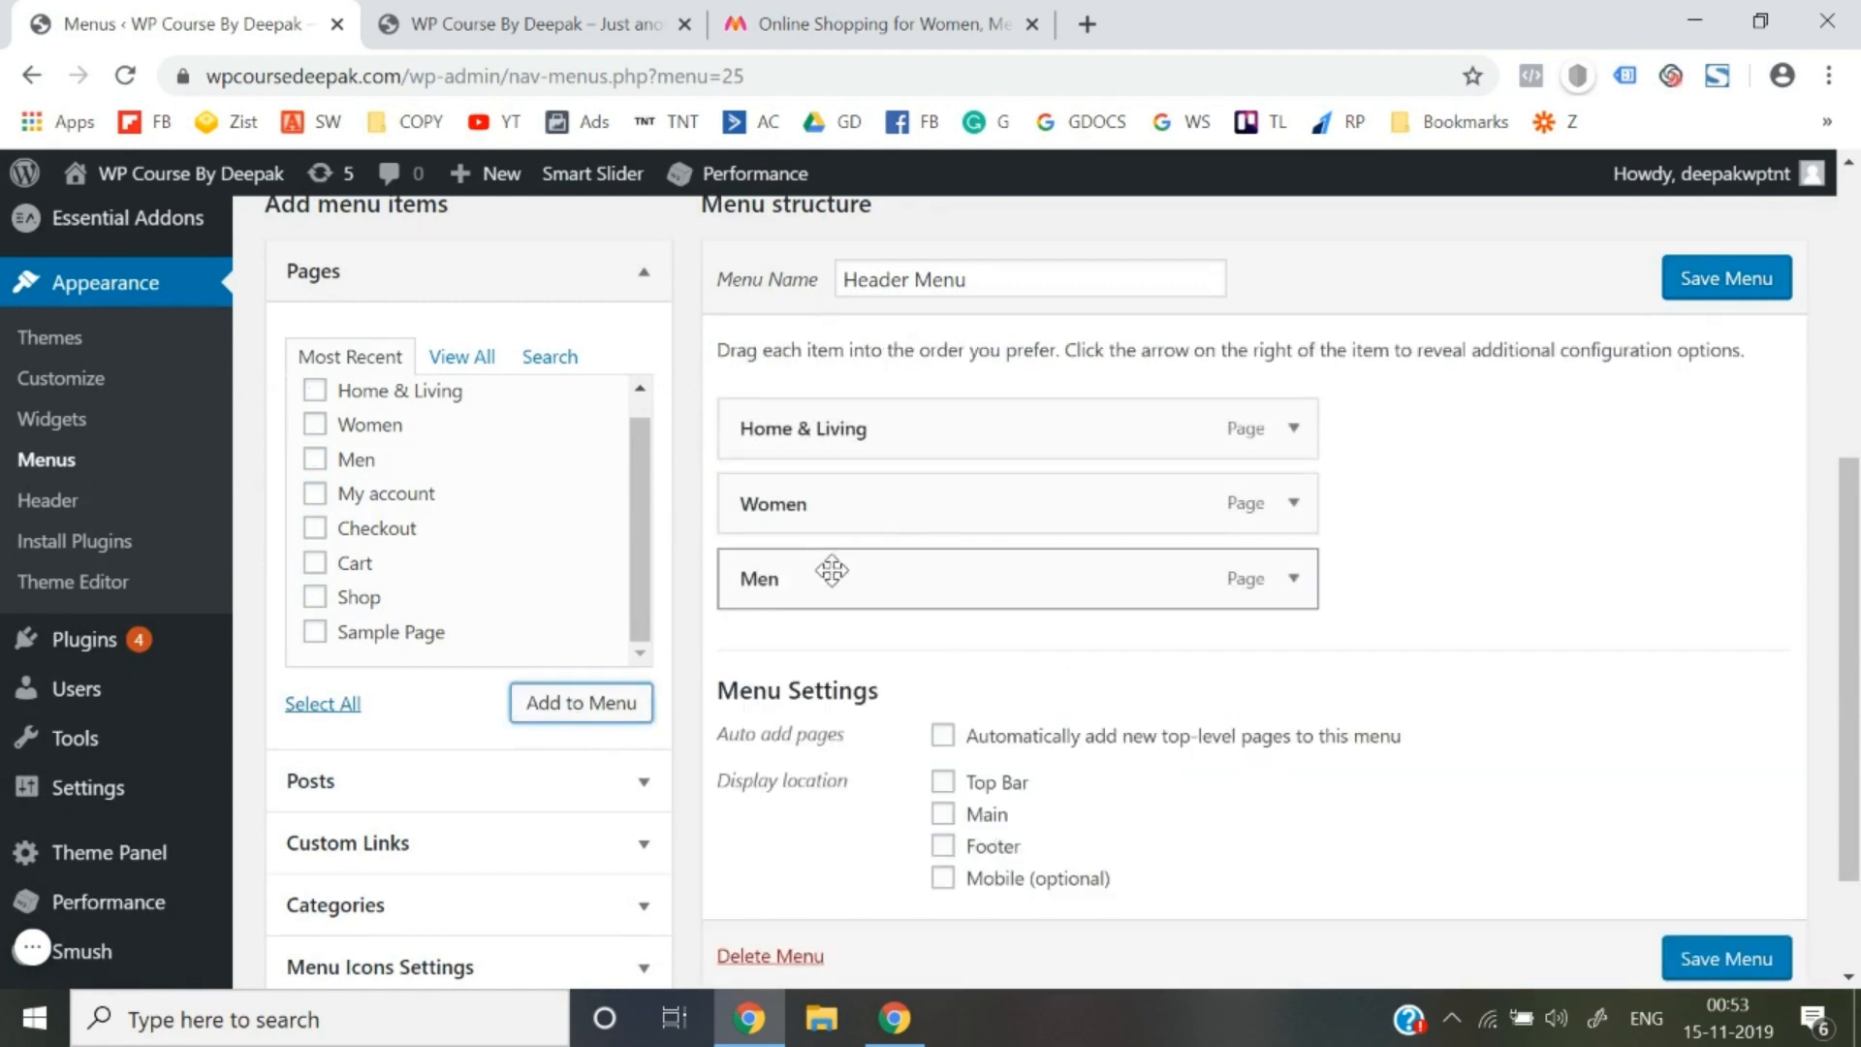
{"action": "left_click_drag", "start_coordinate": [810, 554], "coordinate": [766, 427]}
{"action": "mouse_move", "coordinate": [752, 565]}
{"action": "left_mouse_down"}
{"action": "mouse_move", "coordinate": [739, 462]}
{"action": "mouse_move", "coordinate": [760, 550]}
{"action": "left_mouse_up"}
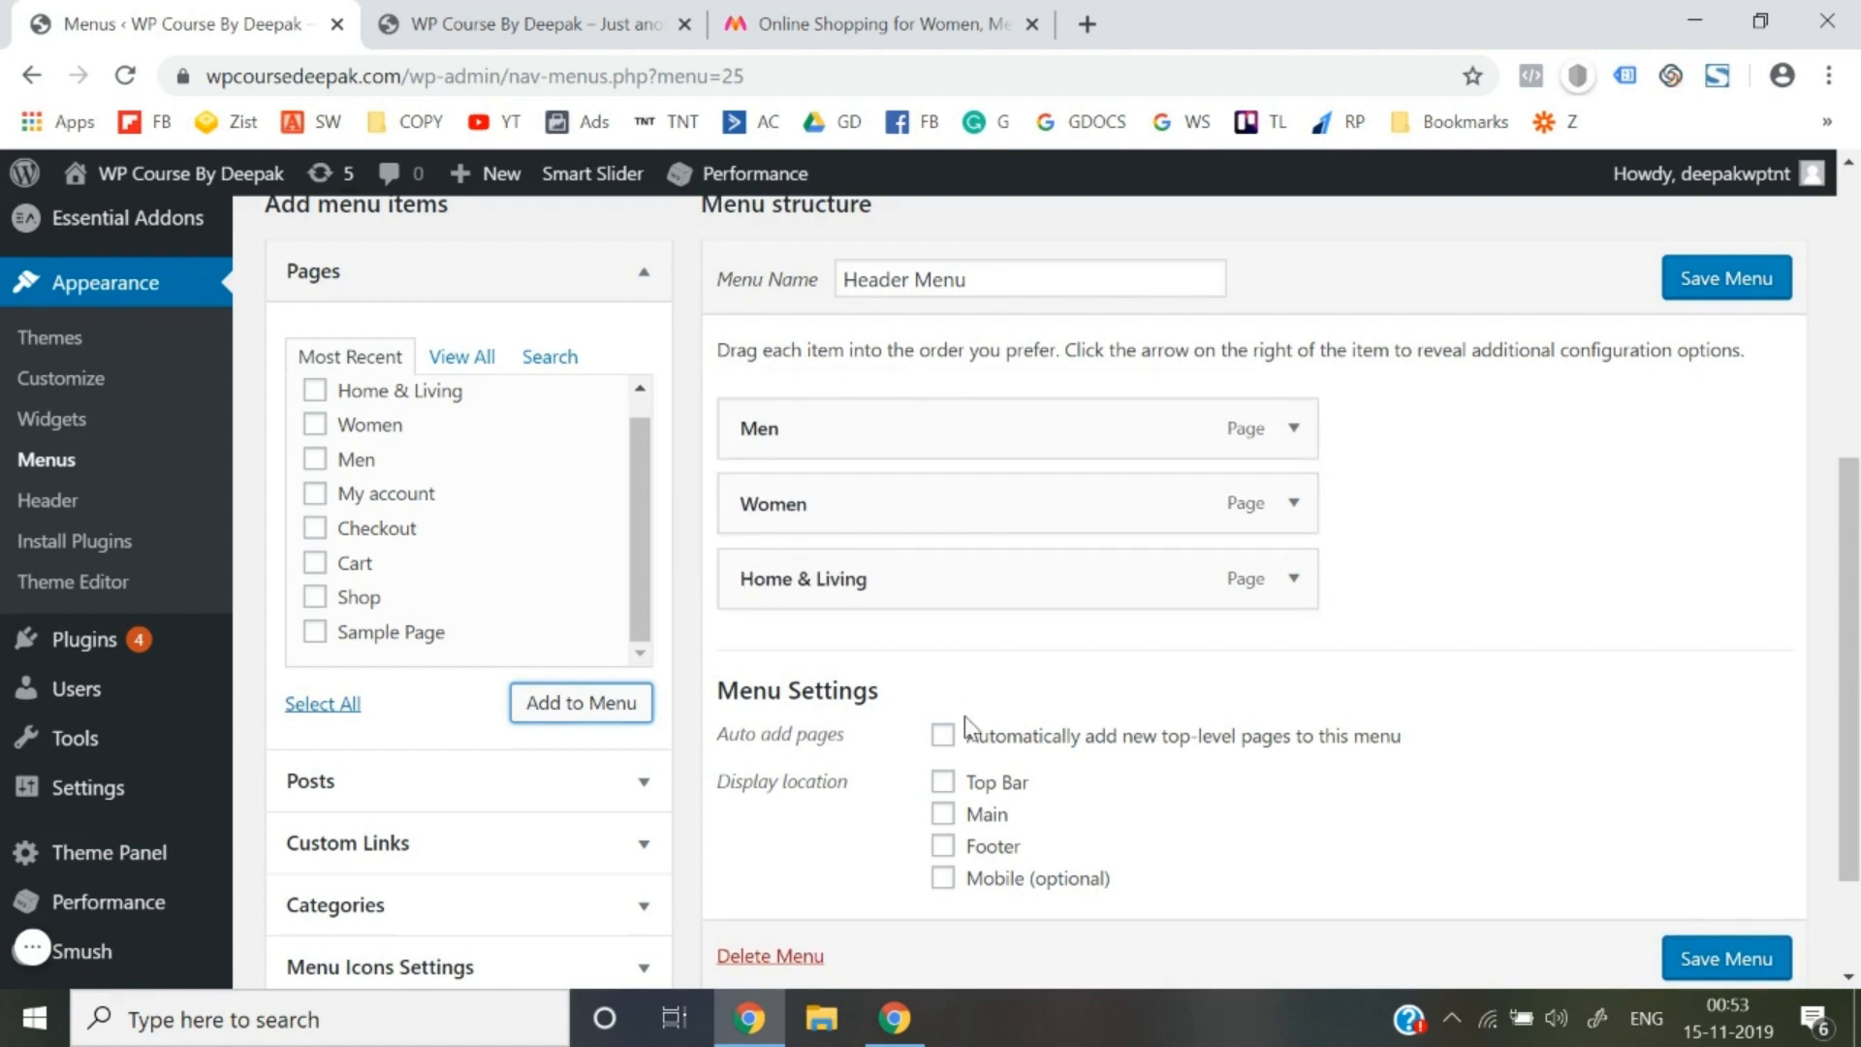
Assign the Header Menu to the Main display location and save the menu
{"action": "scroll", "coordinate": [968, 725], "scroll_direction": "down", "scroll_amount": 2}
{"action": "left_click", "coordinate": [943, 655]}
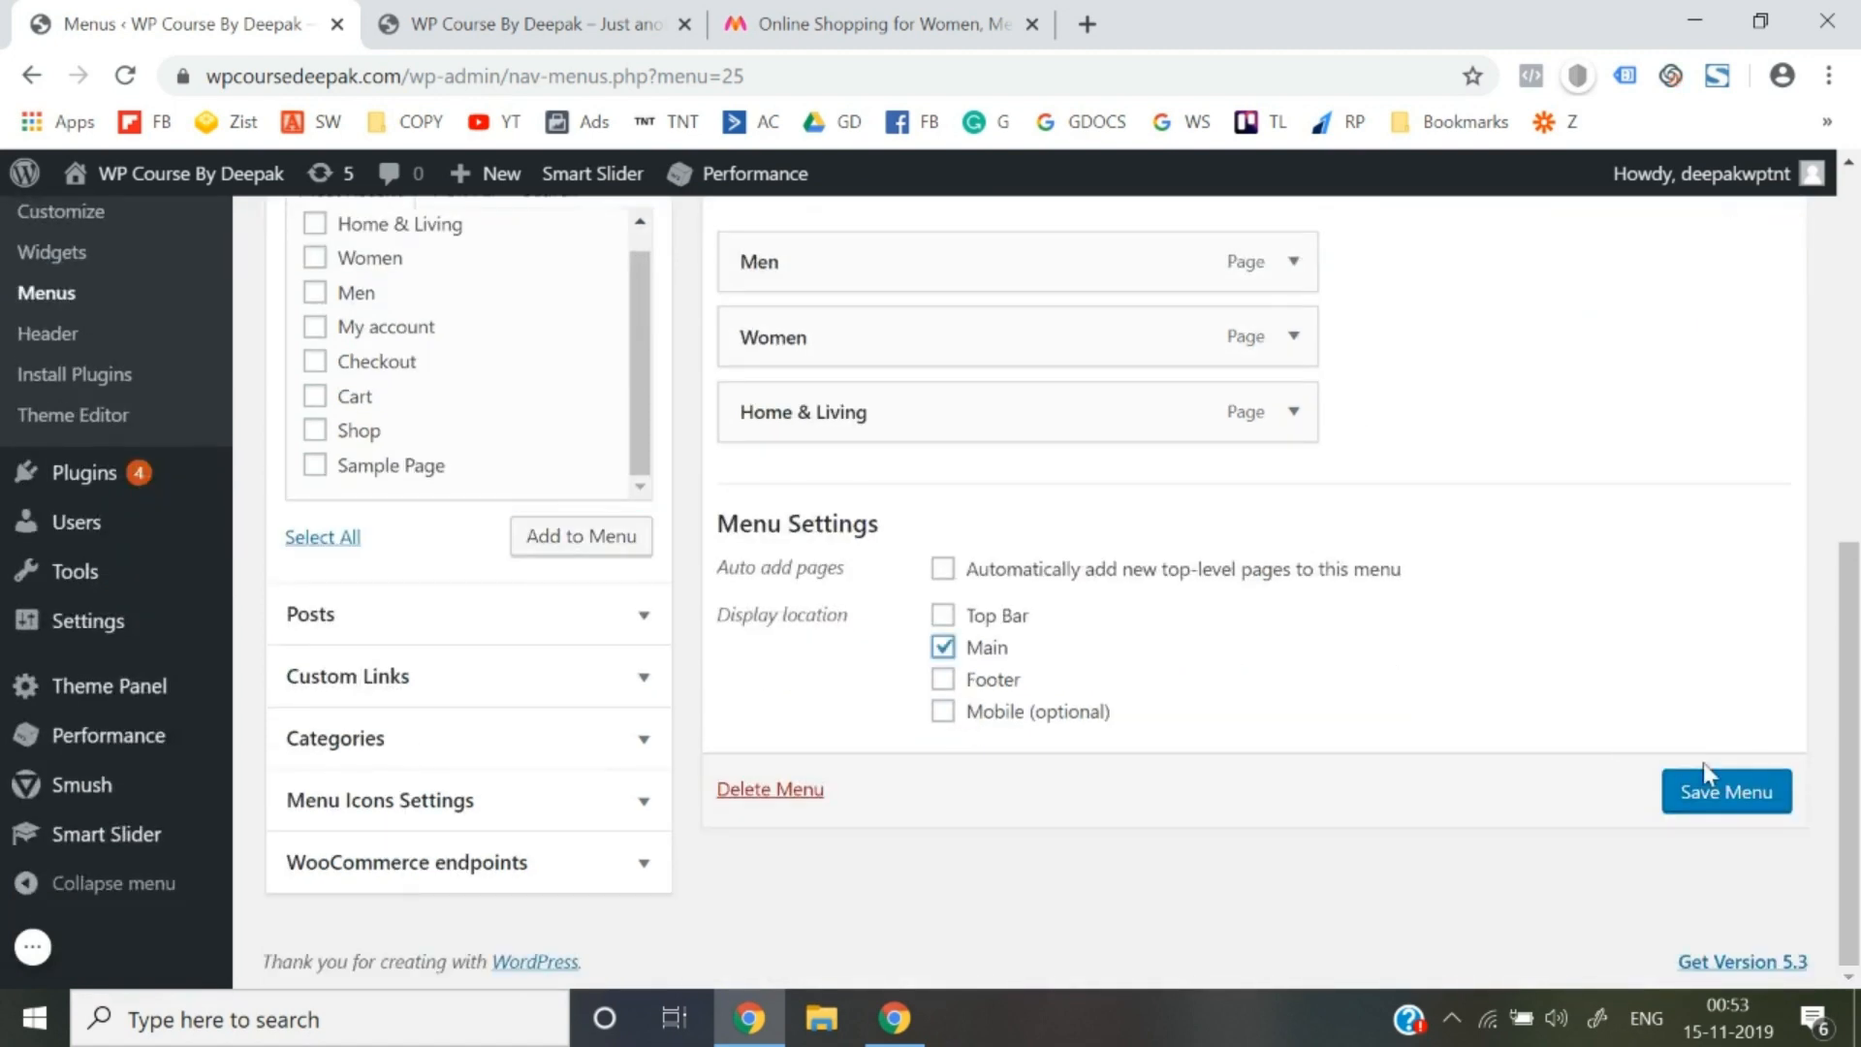
{"action": "left_click", "coordinate": [1756, 792]}
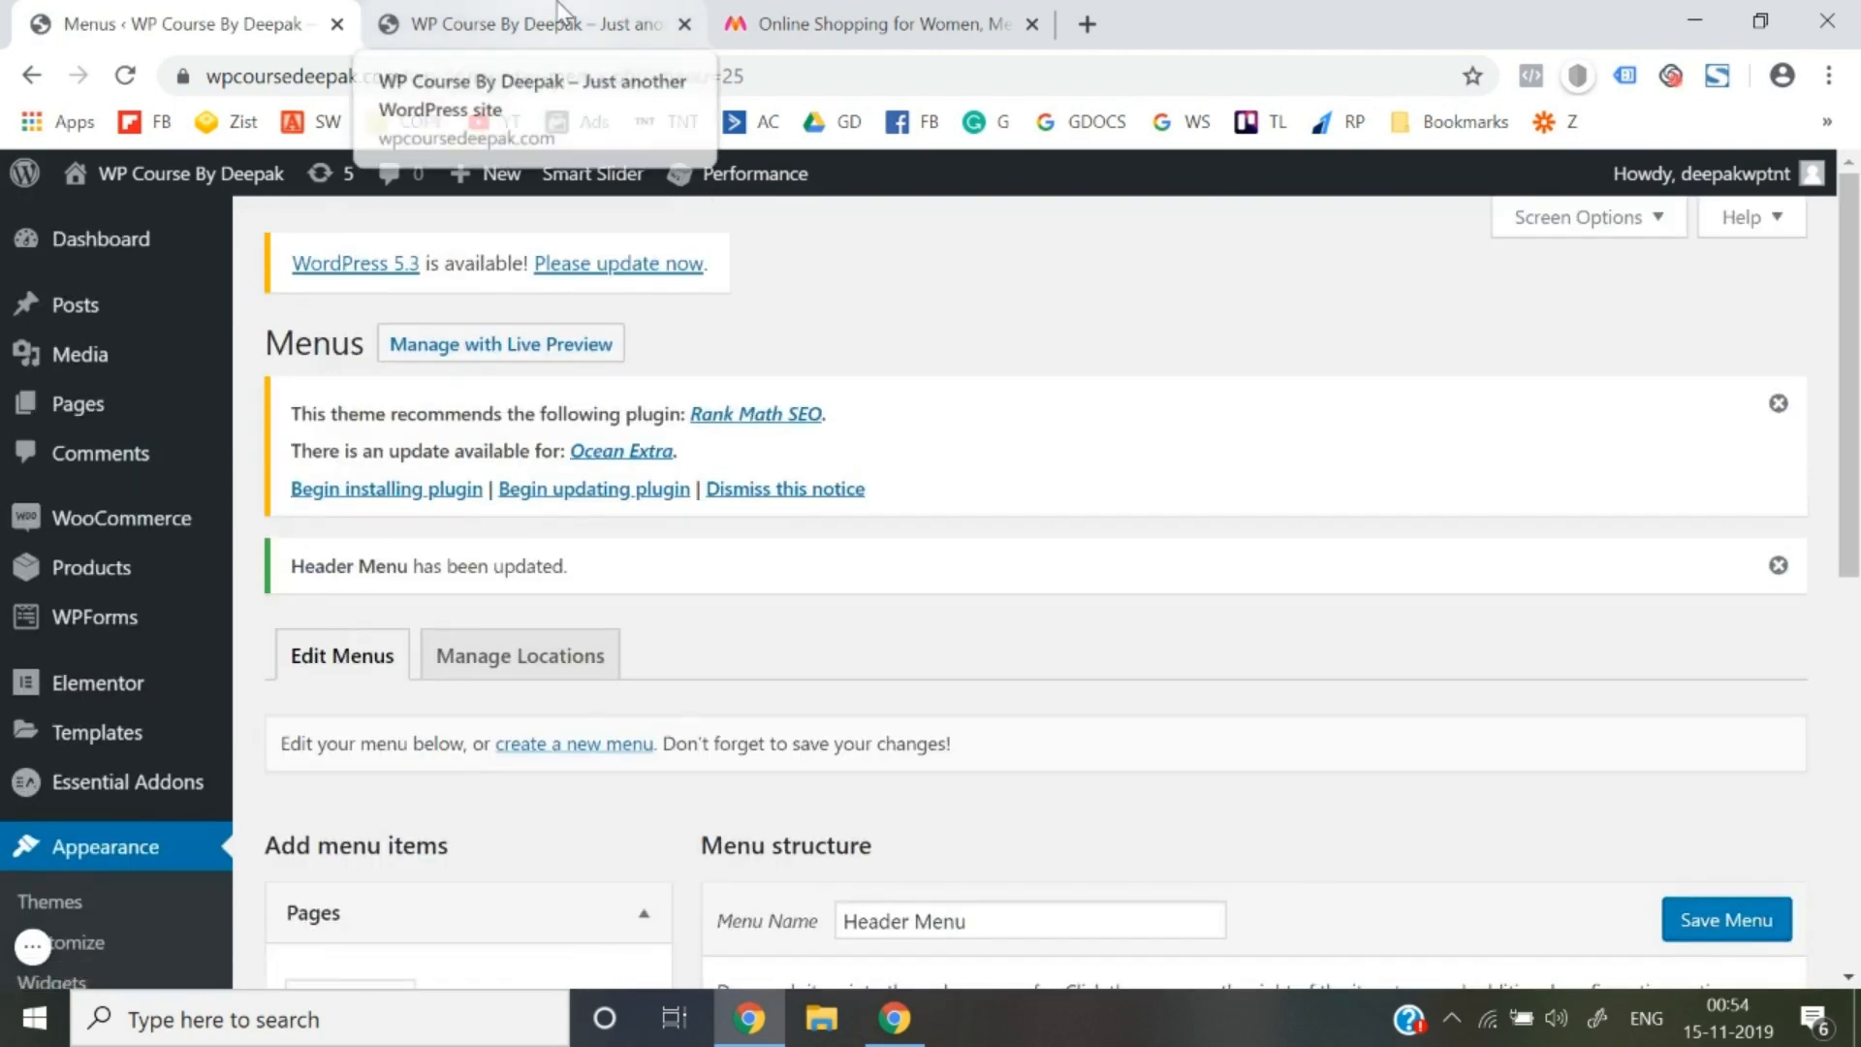
Reload the store's homepage and check the department links and cart in its header
{"action": "left_click", "coordinate": [557, 19]}
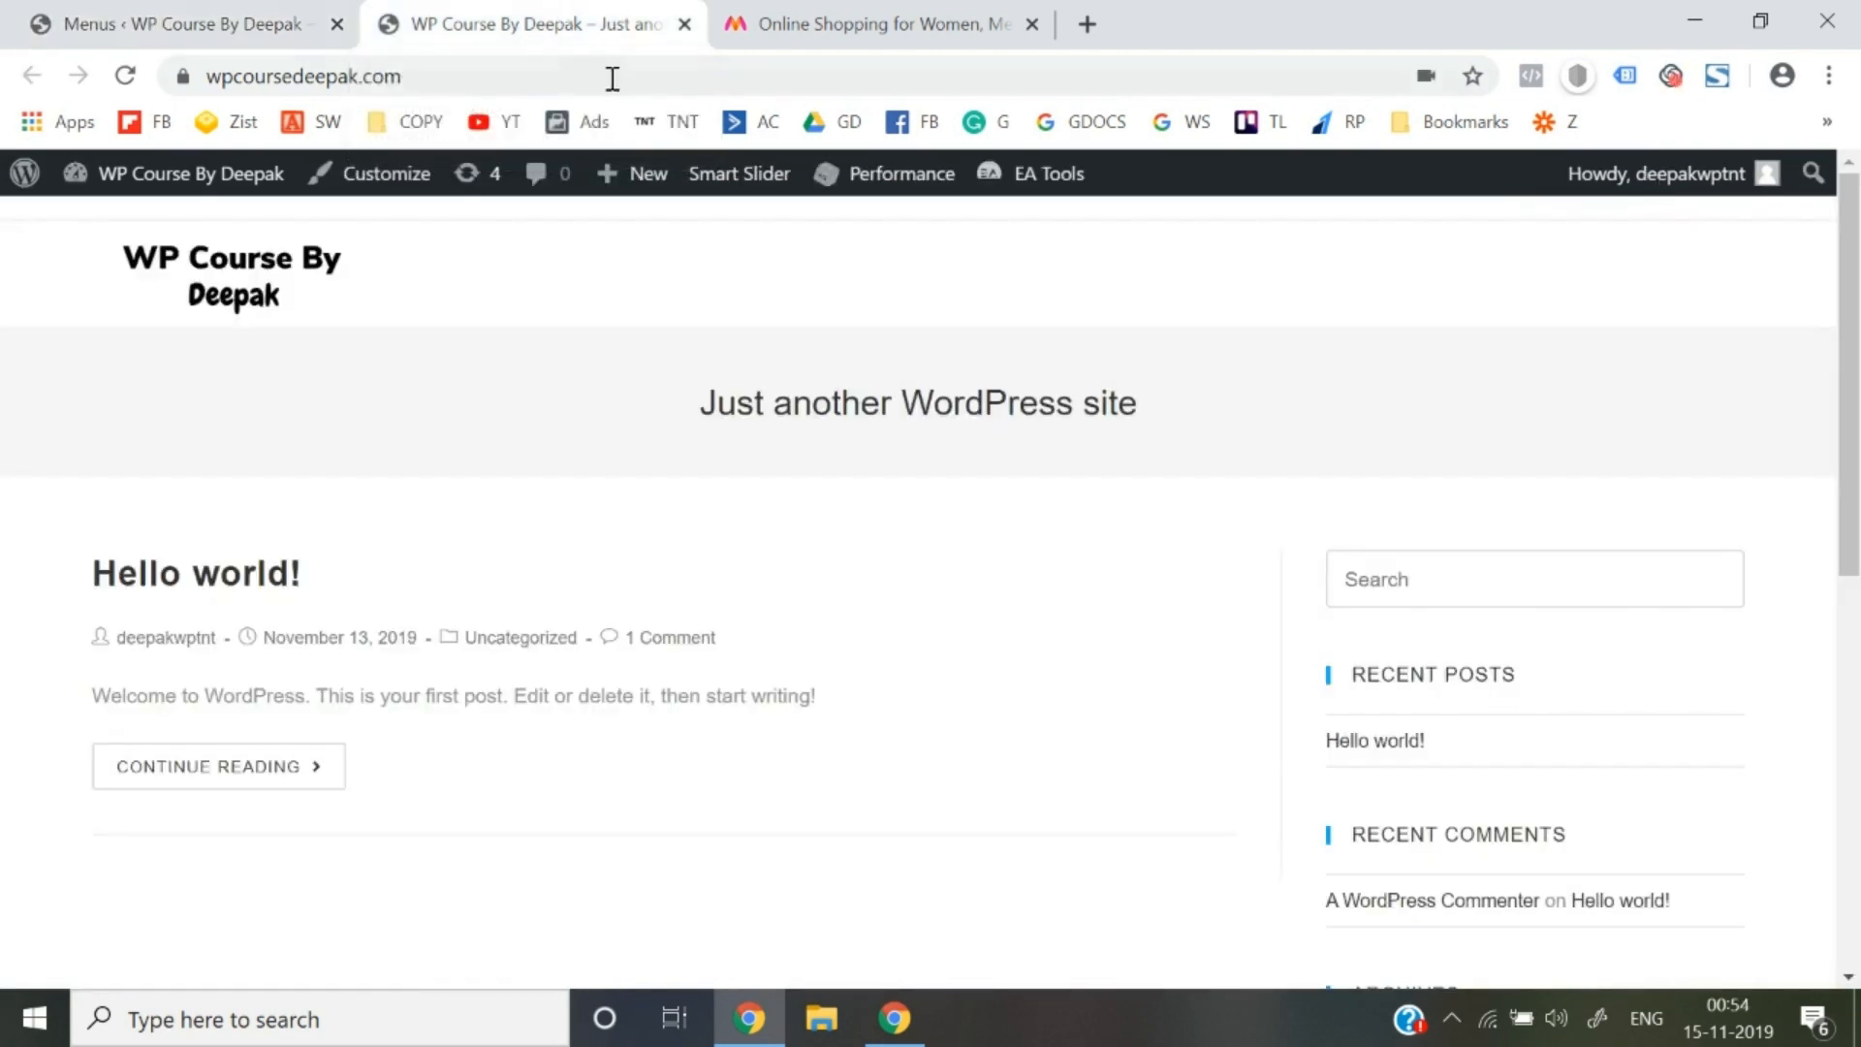
{"action": "left_click", "coordinate": [611, 75]}
{"action": "key", "text": "Return"}
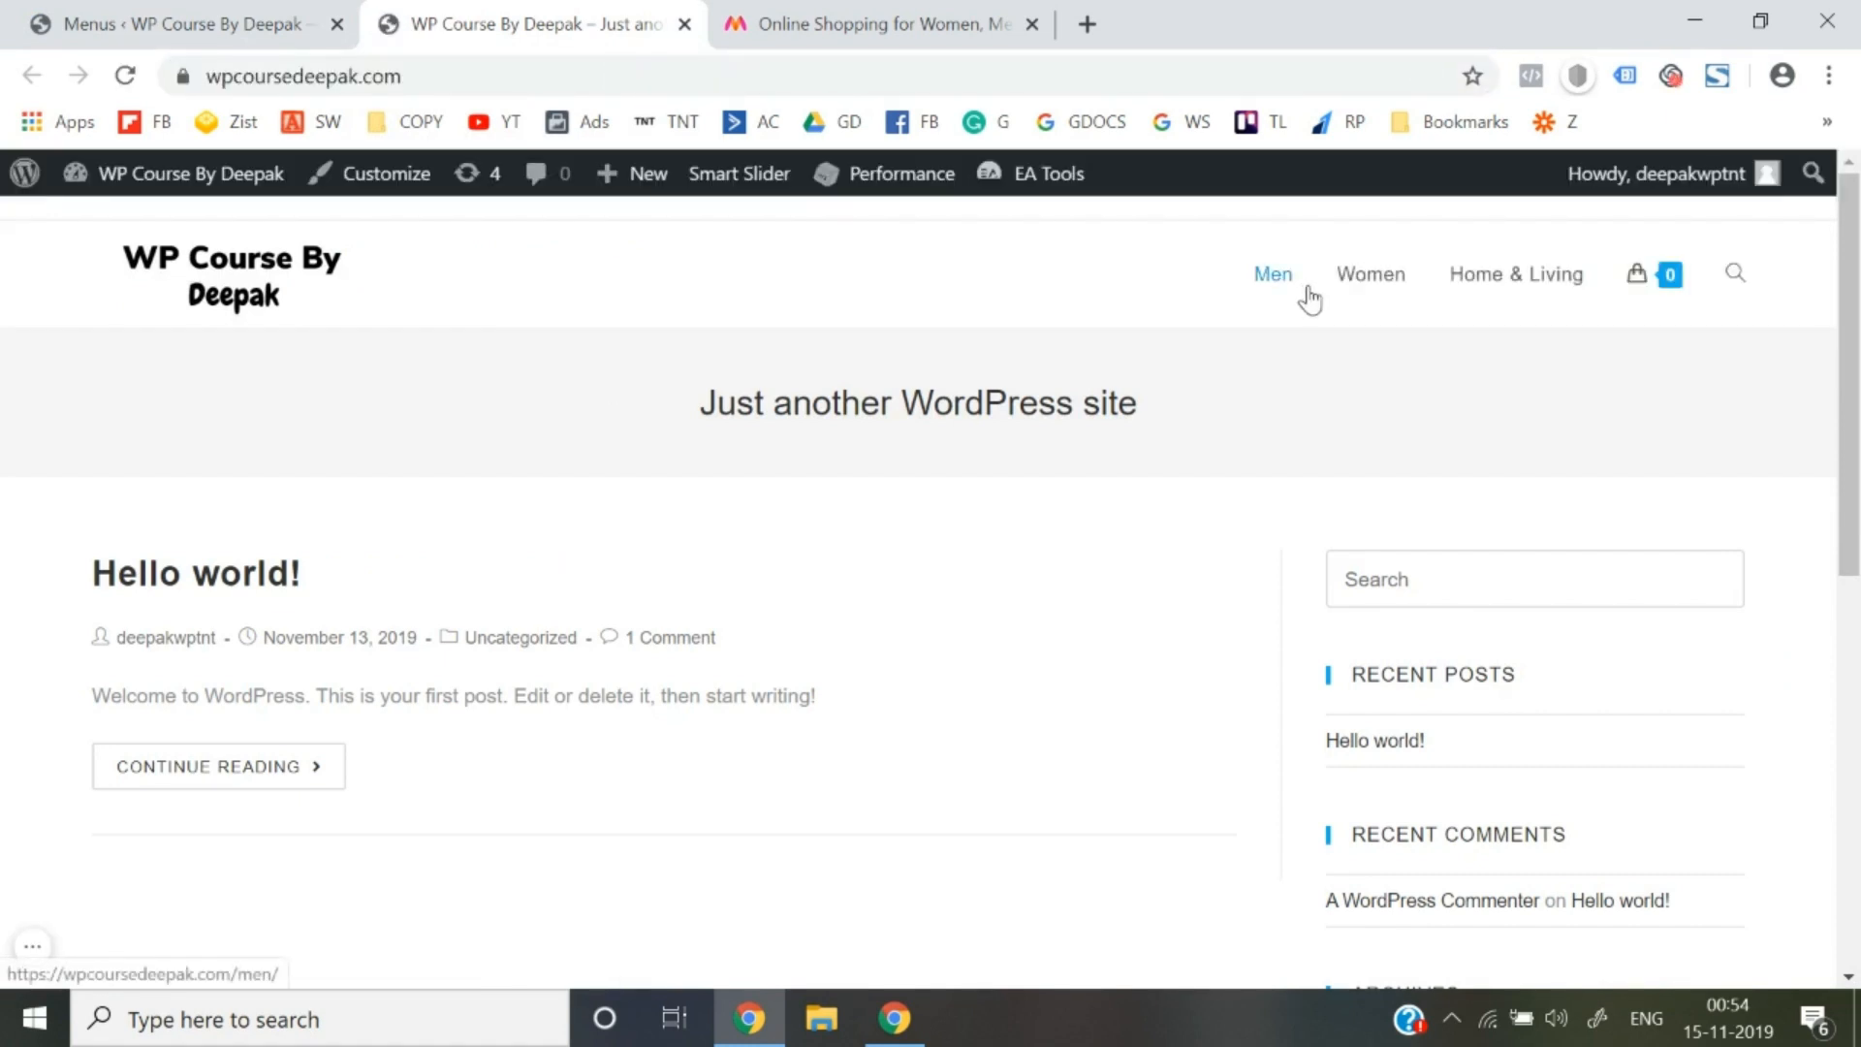
{"action": "mouse_move", "coordinate": [1634, 287]}
Return to the WordPress admin, open the product categories in a separate browser tab and look through the category list
{"action": "left_click", "coordinate": [170, 11]}
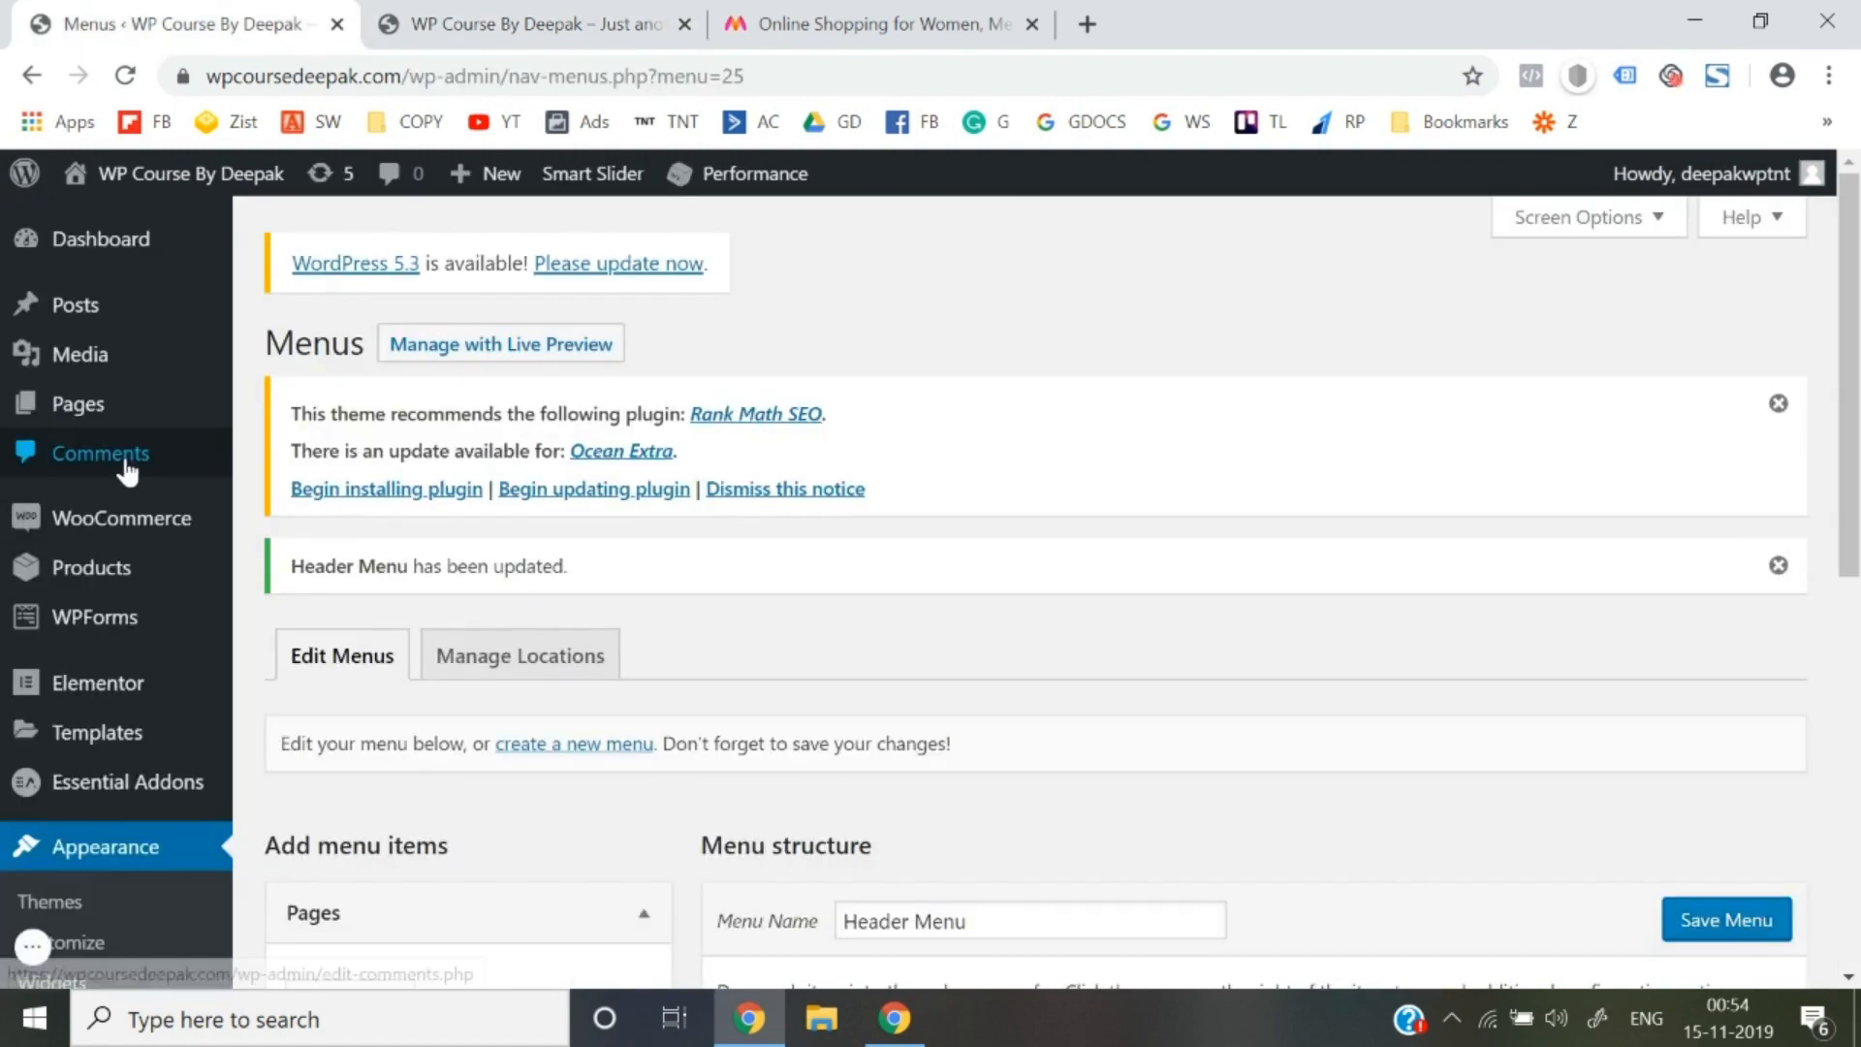
{"action": "mouse_move", "coordinate": [129, 524]}
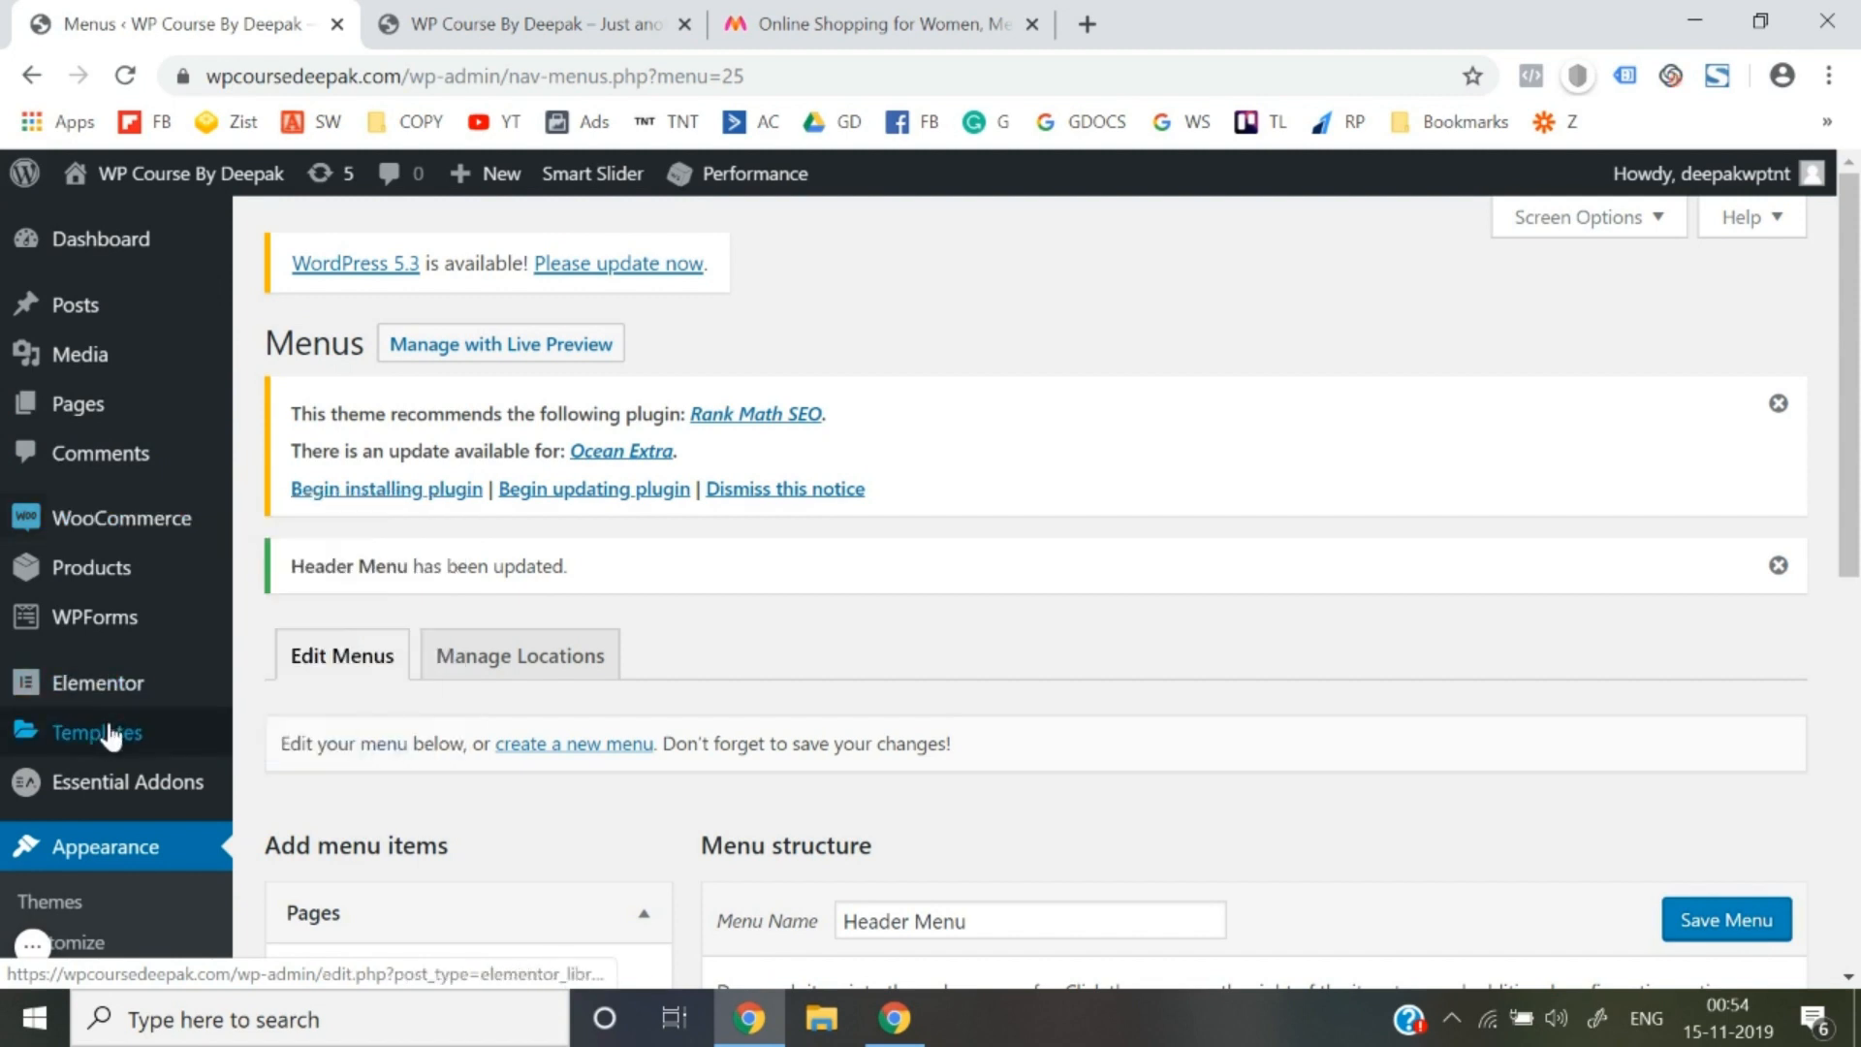
{"action": "mouse_move", "coordinate": [141, 588]}
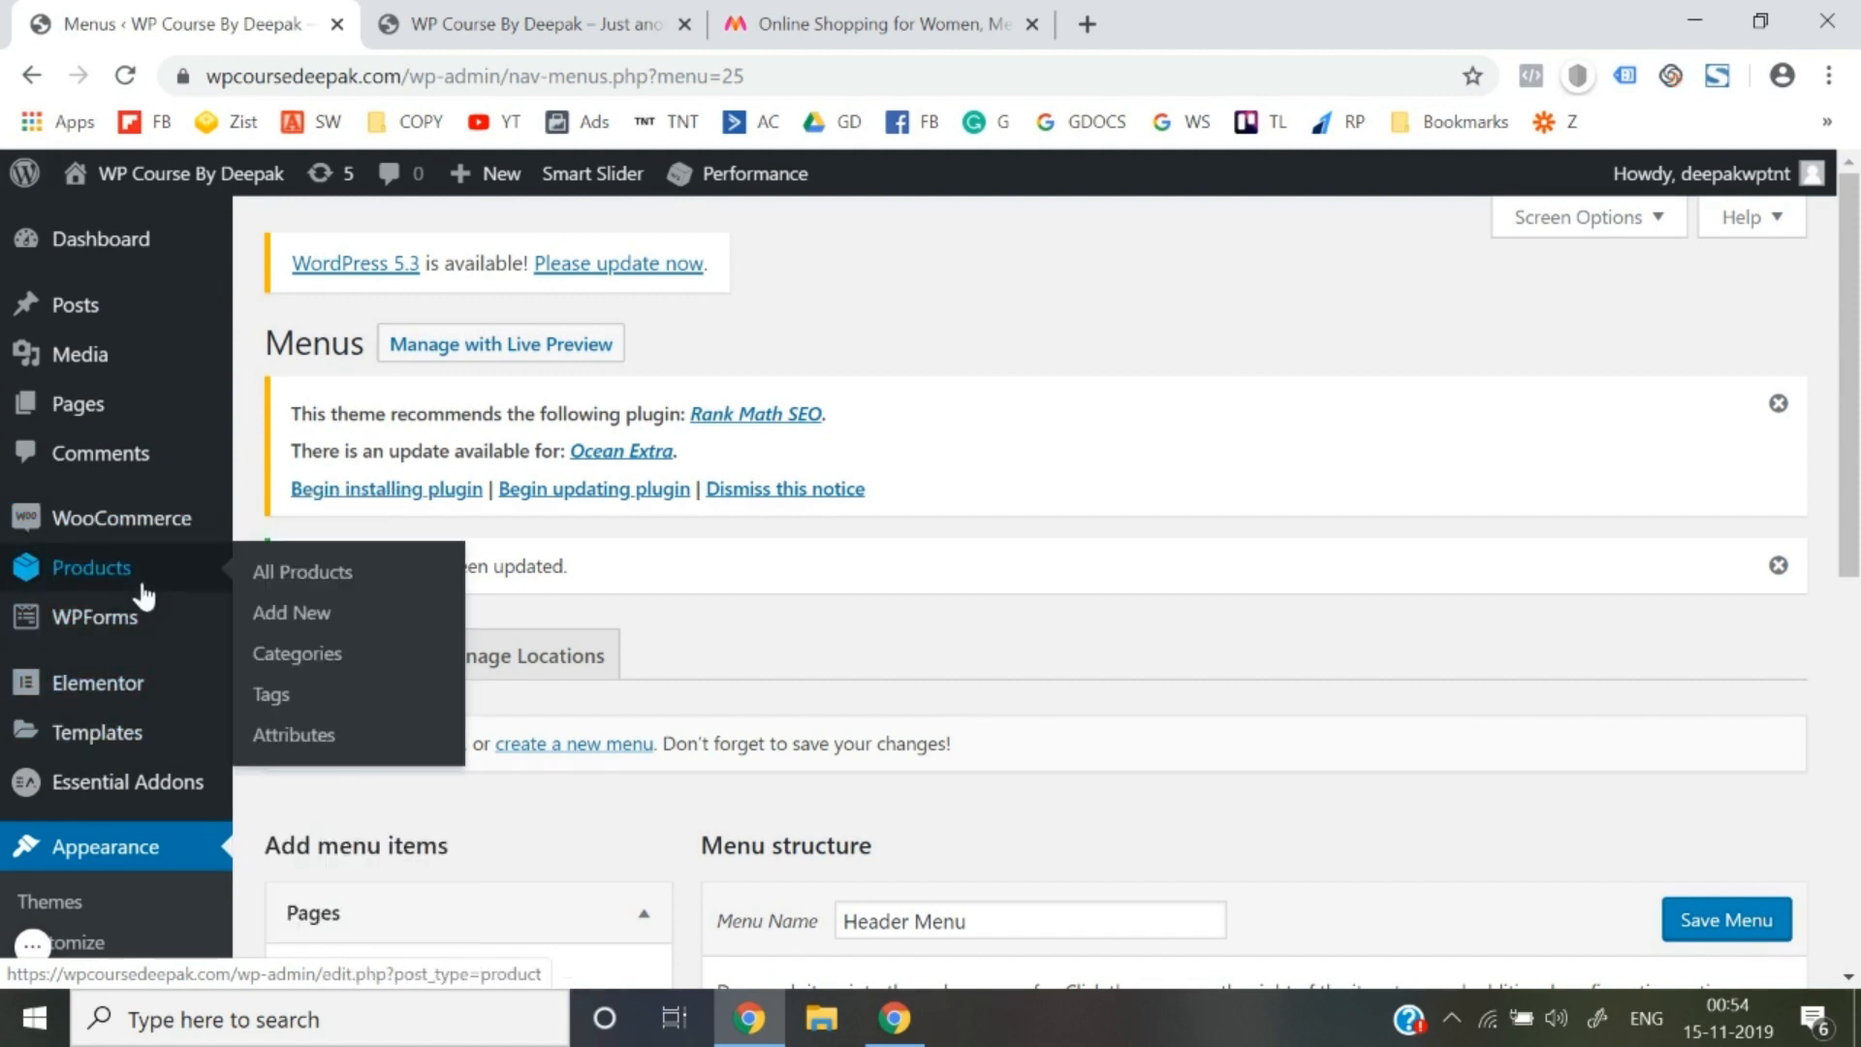
{"action": "right_click", "coordinate": [301, 650]}
{"action": "left_click", "coordinate": [333, 670]}
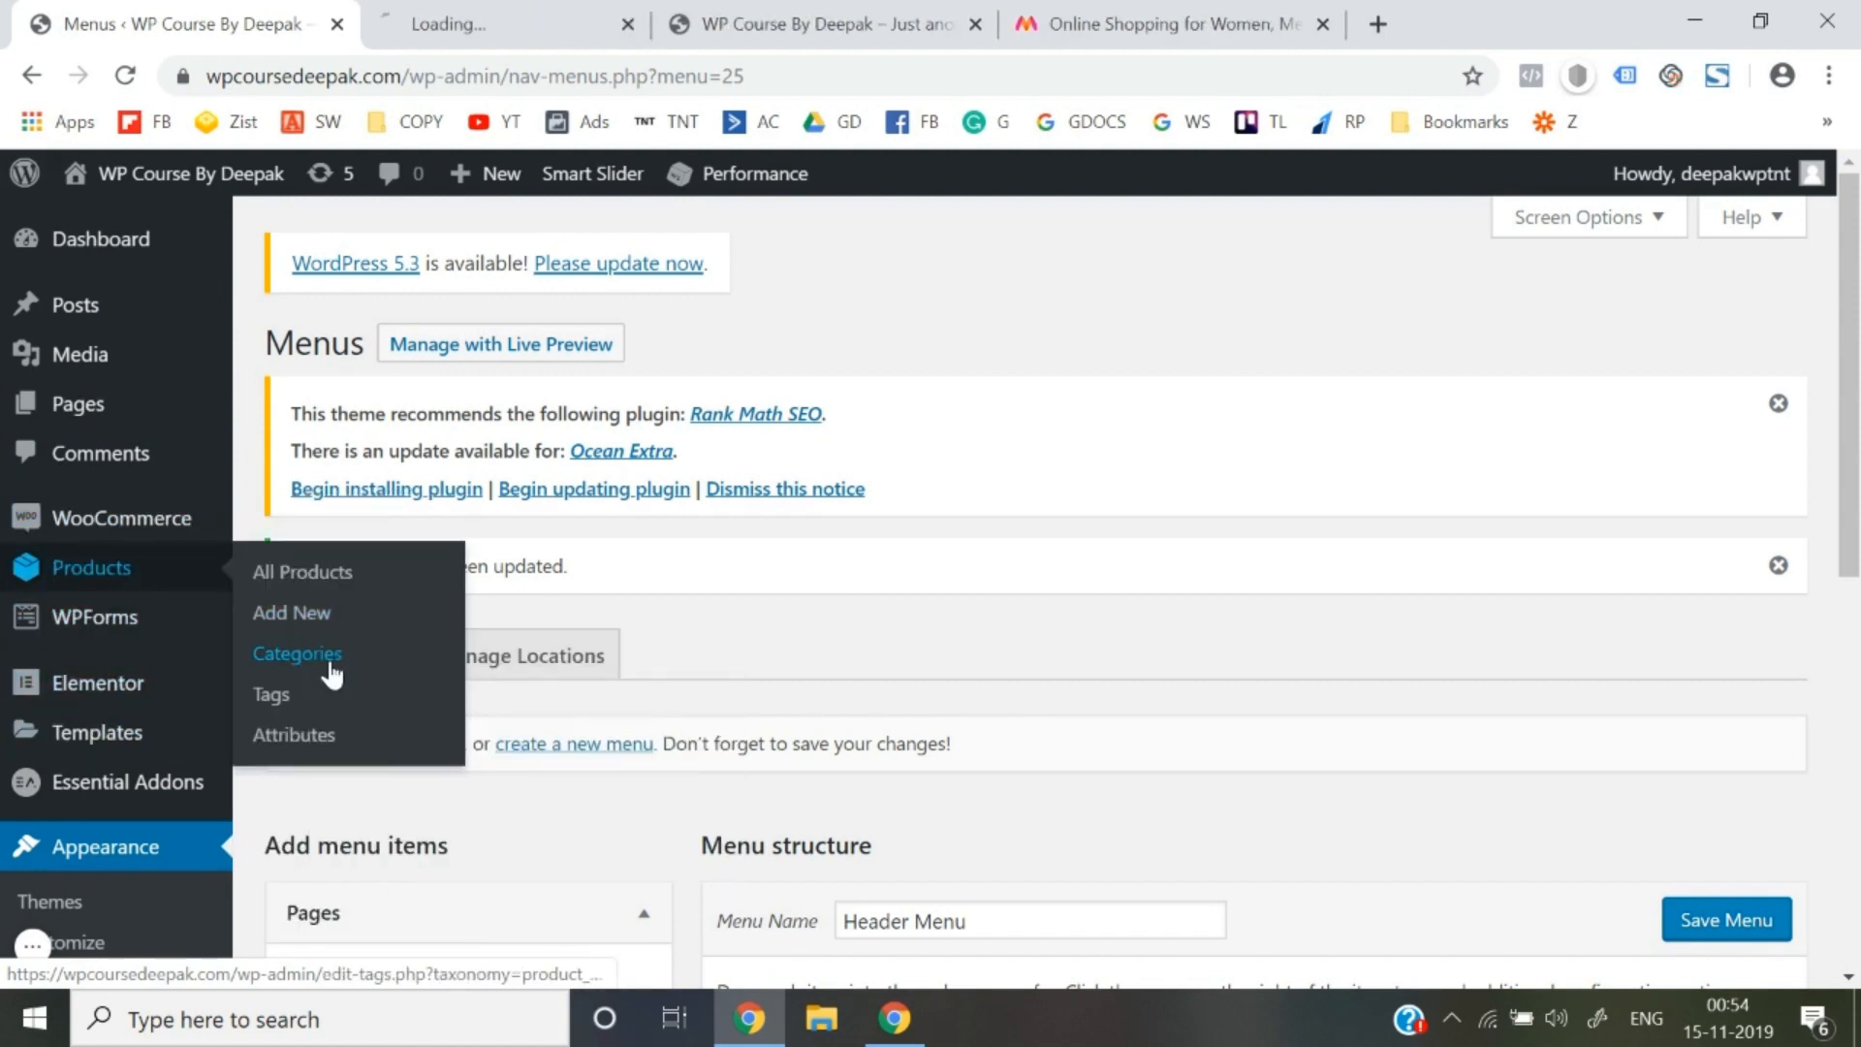
{"action": "left_click", "coordinate": [560, 14]}
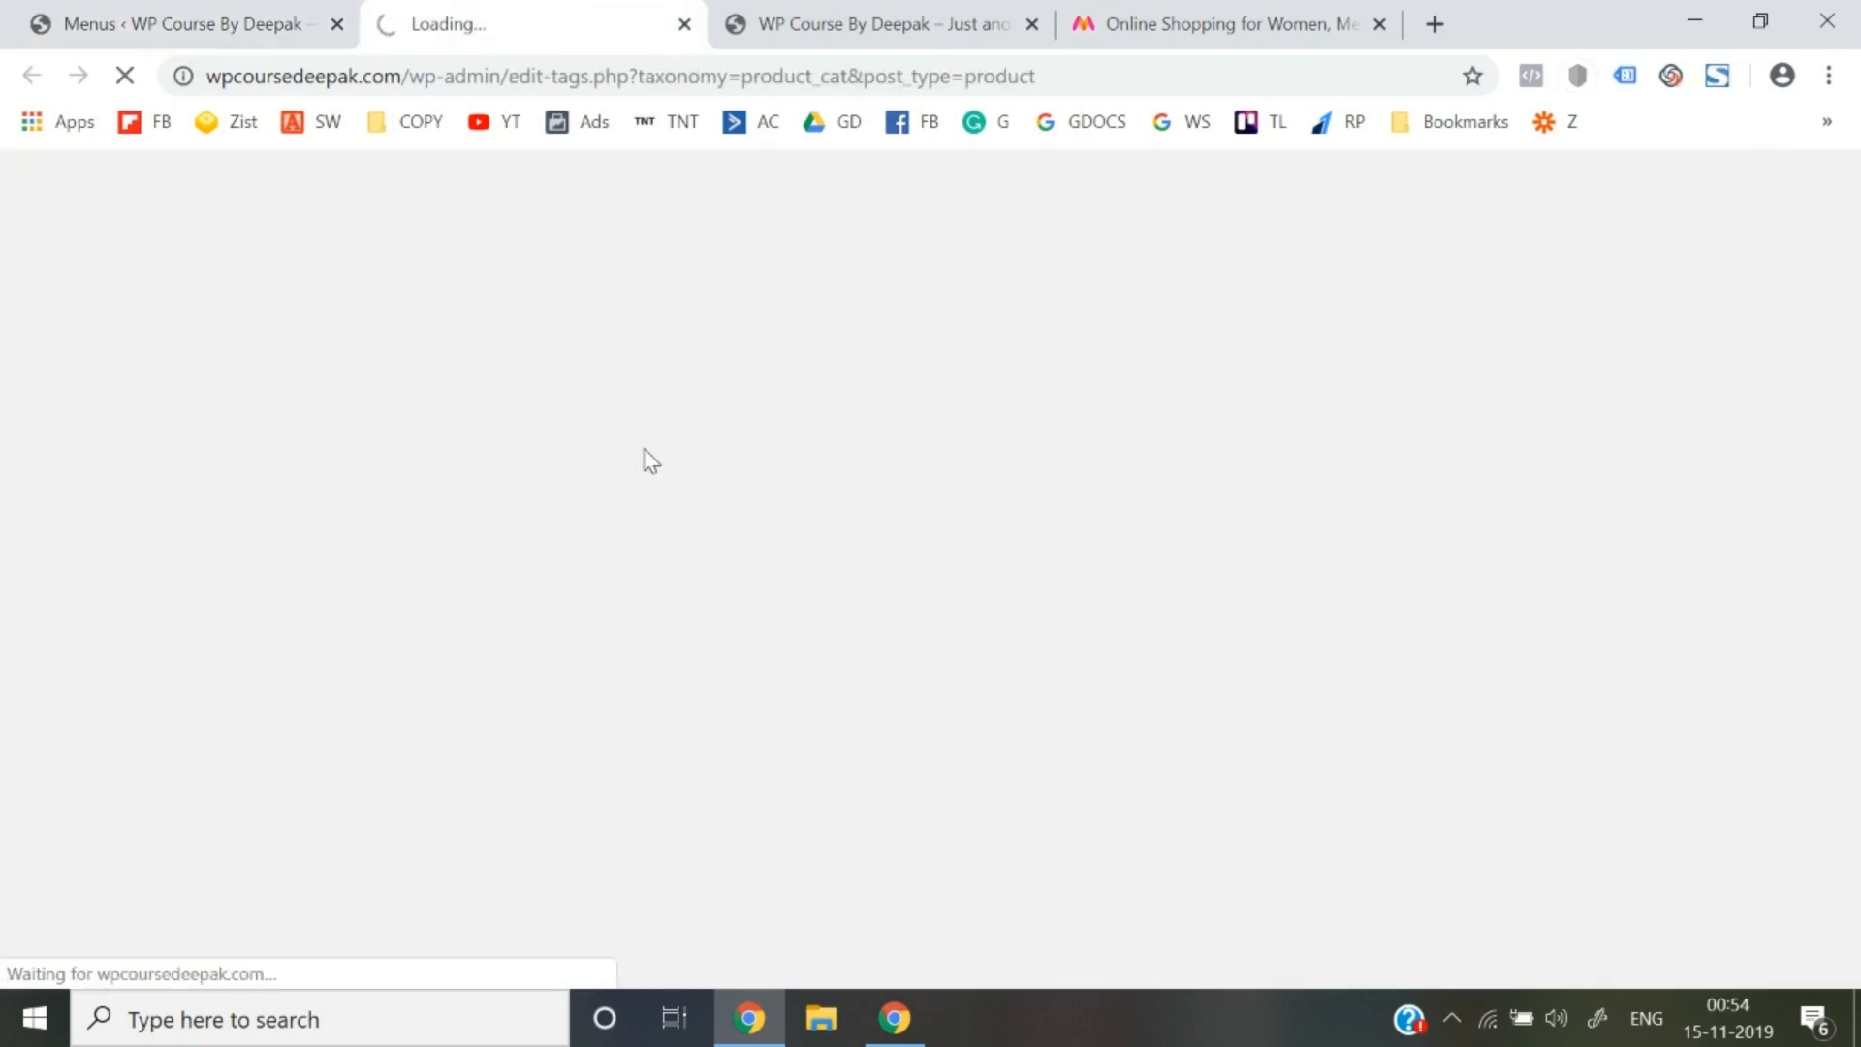
{"action": "scroll", "coordinate": [644, 457], "scroll_direction": "down", "scroll_amount": 4}
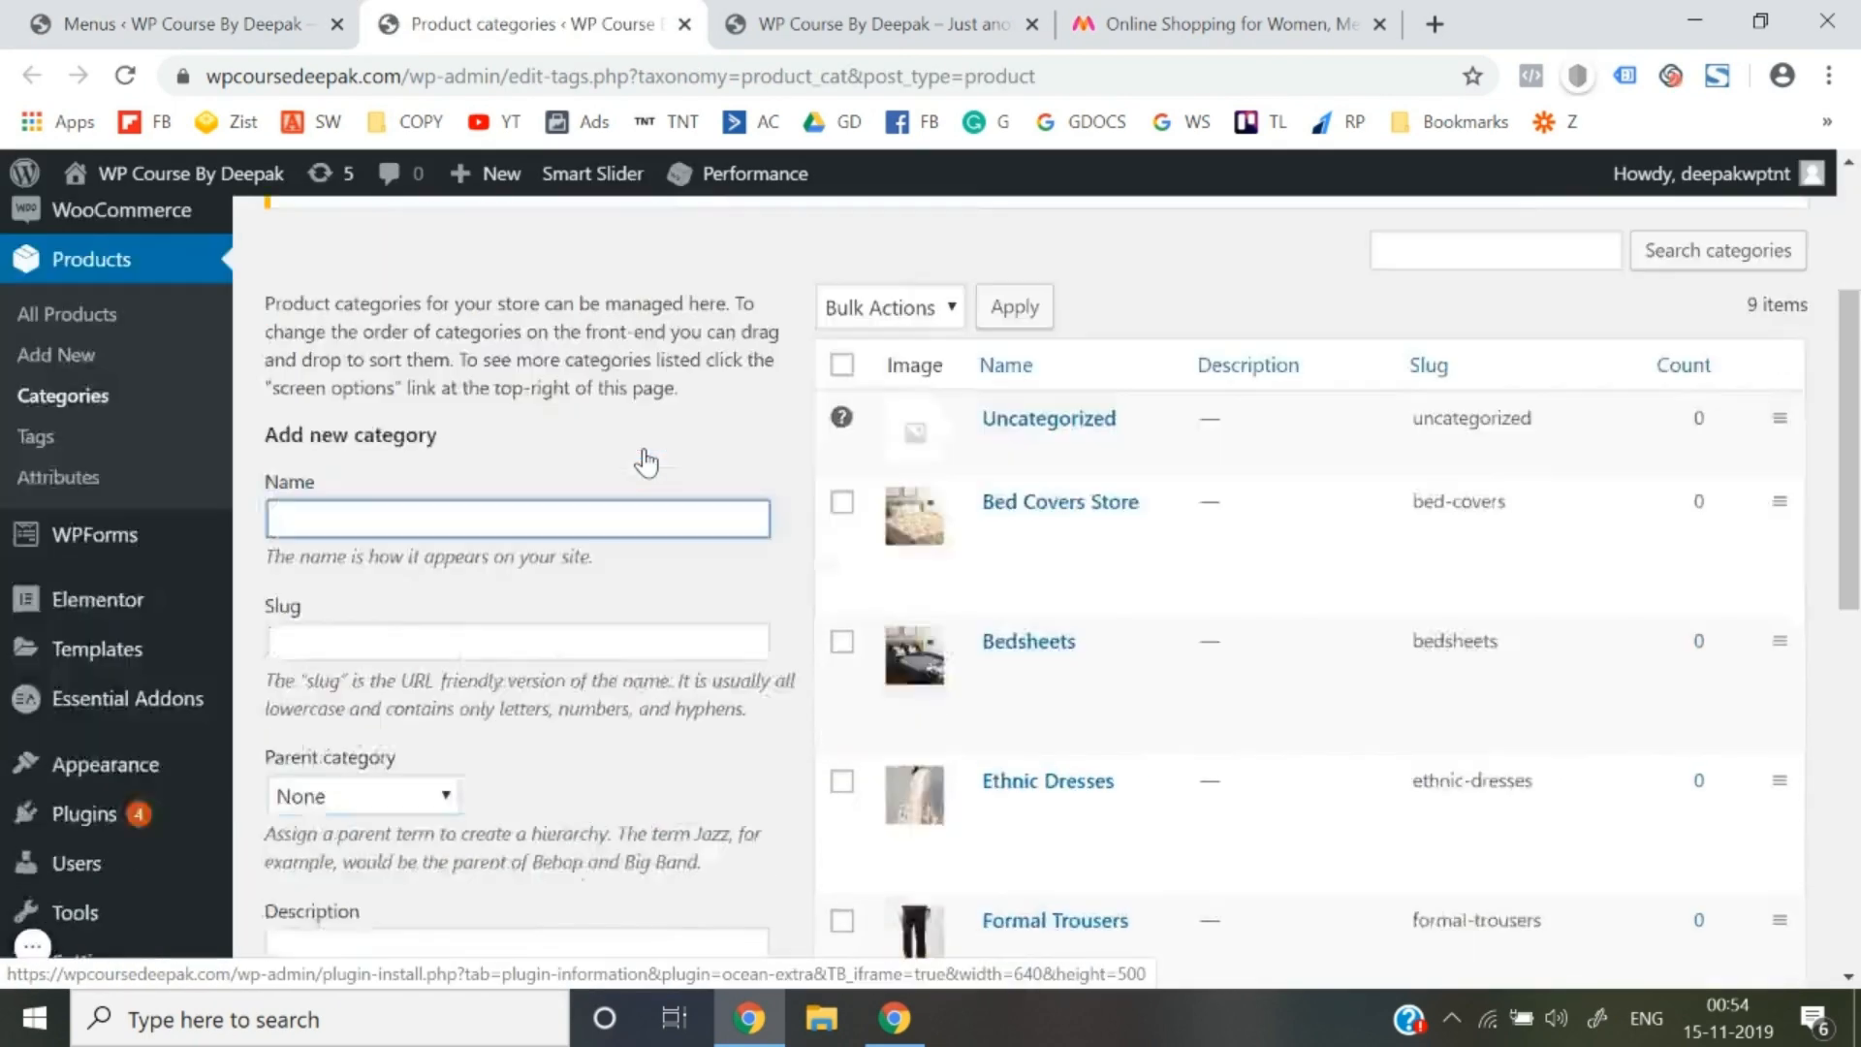
{"action": "scroll", "coordinate": [969, 804], "scroll_direction": "down", "scroll_amount": 2}
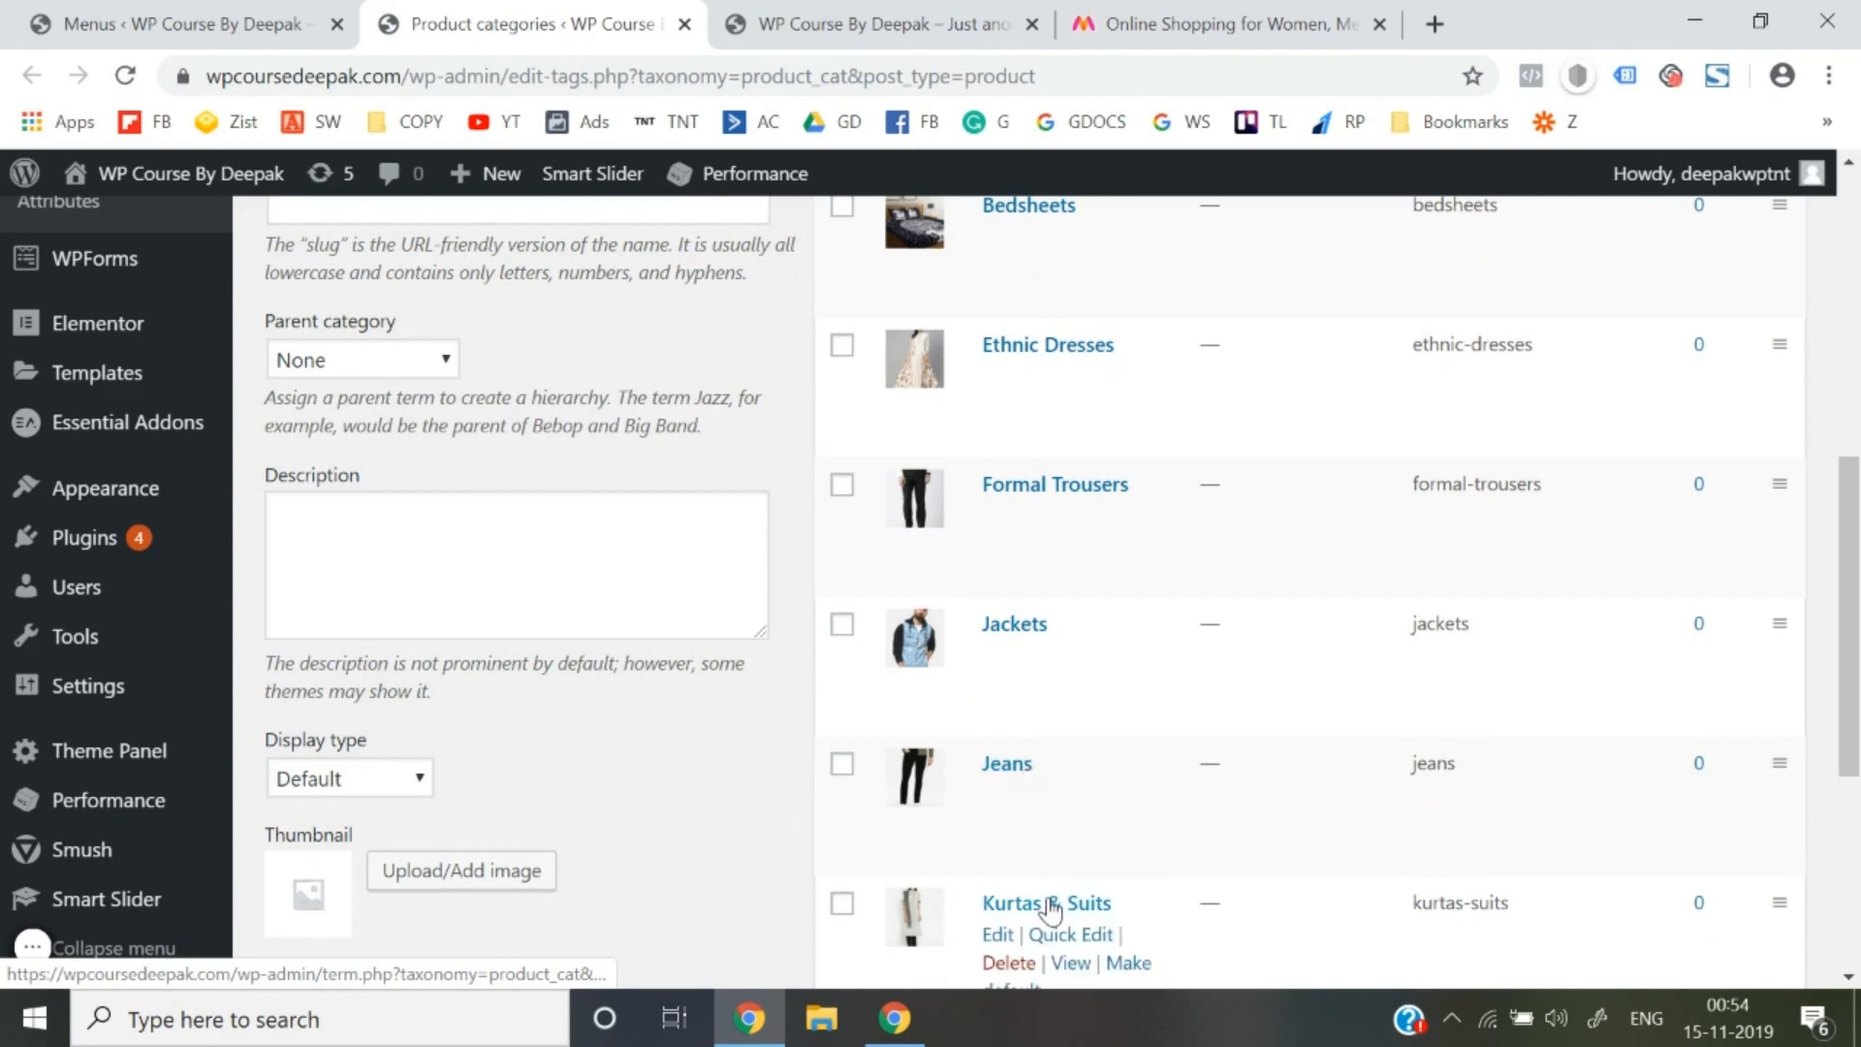
Look through the rest of the product category list and check the department links on the store's homepage
{"action": "scroll", "coordinate": [1052, 903], "scroll_direction": "down", "scroll_amount": 1}
{"action": "scroll", "coordinate": [1049, 909], "scroll_direction": "down", "scroll_amount": 3}
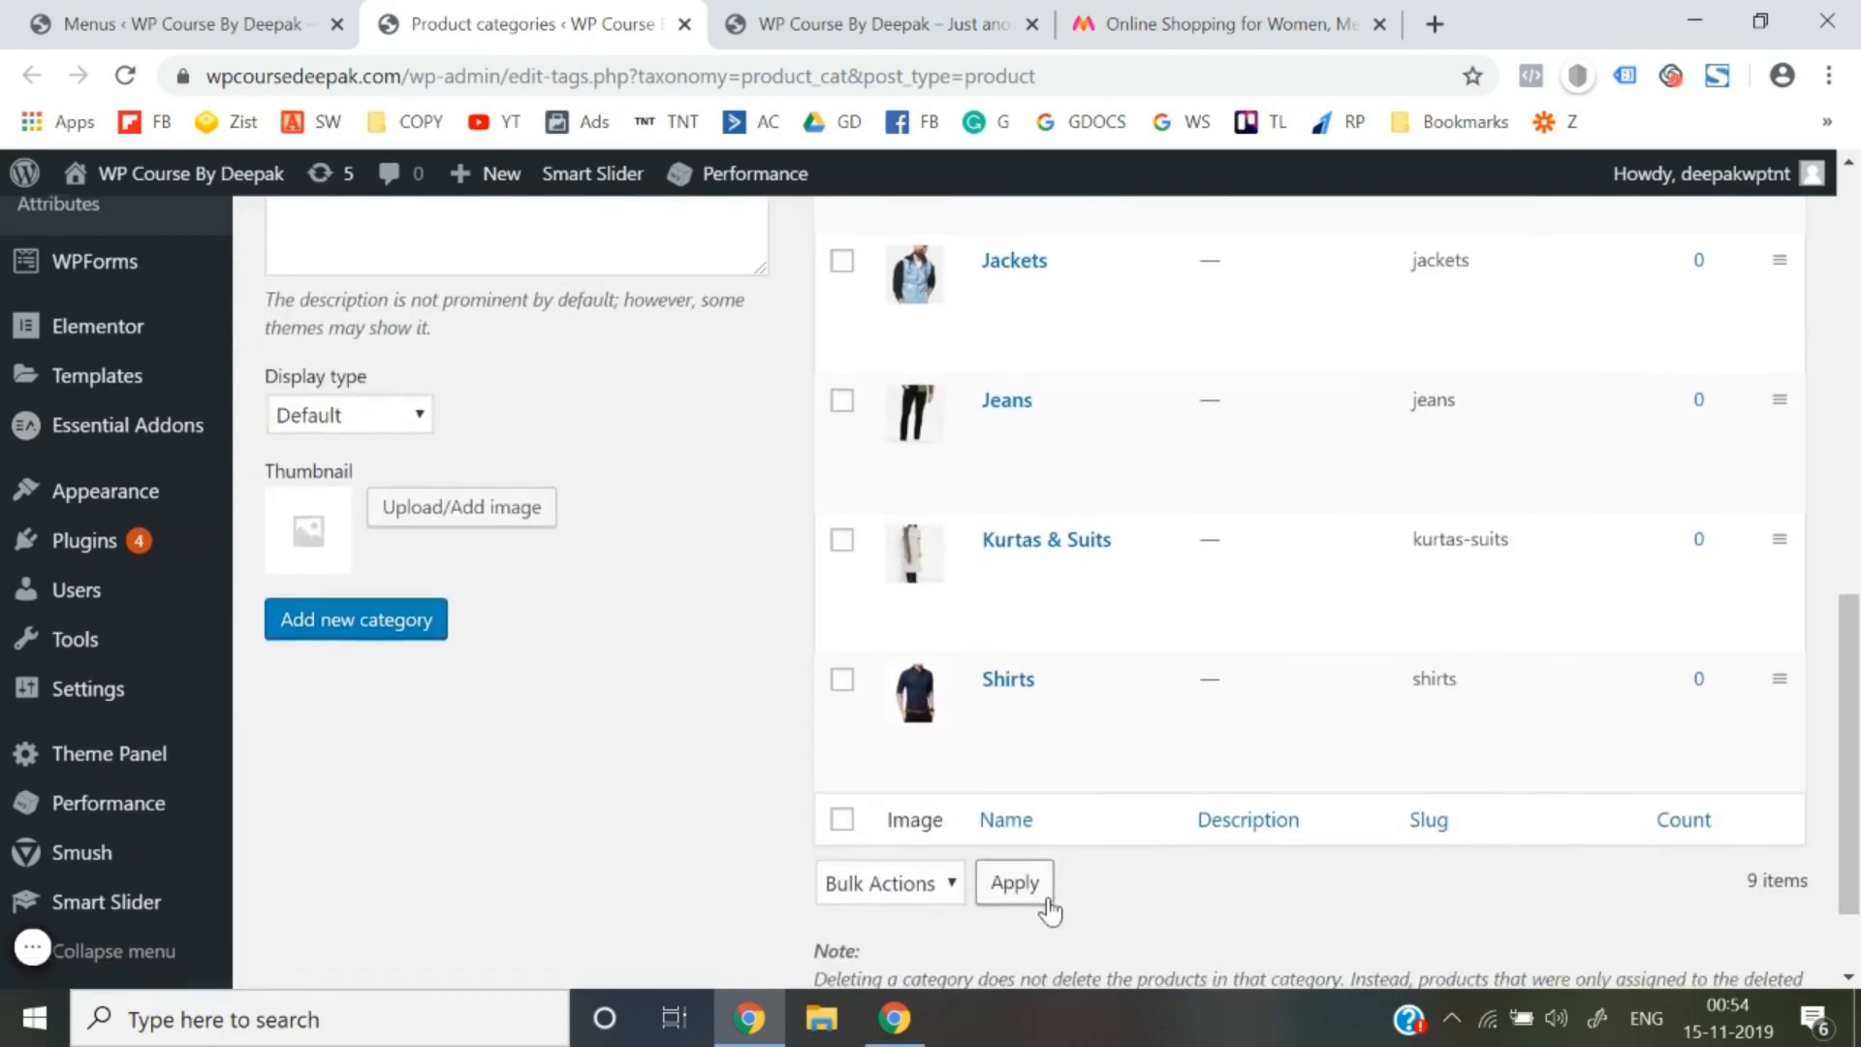
{"action": "left_click", "coordinate": [823, 8]}
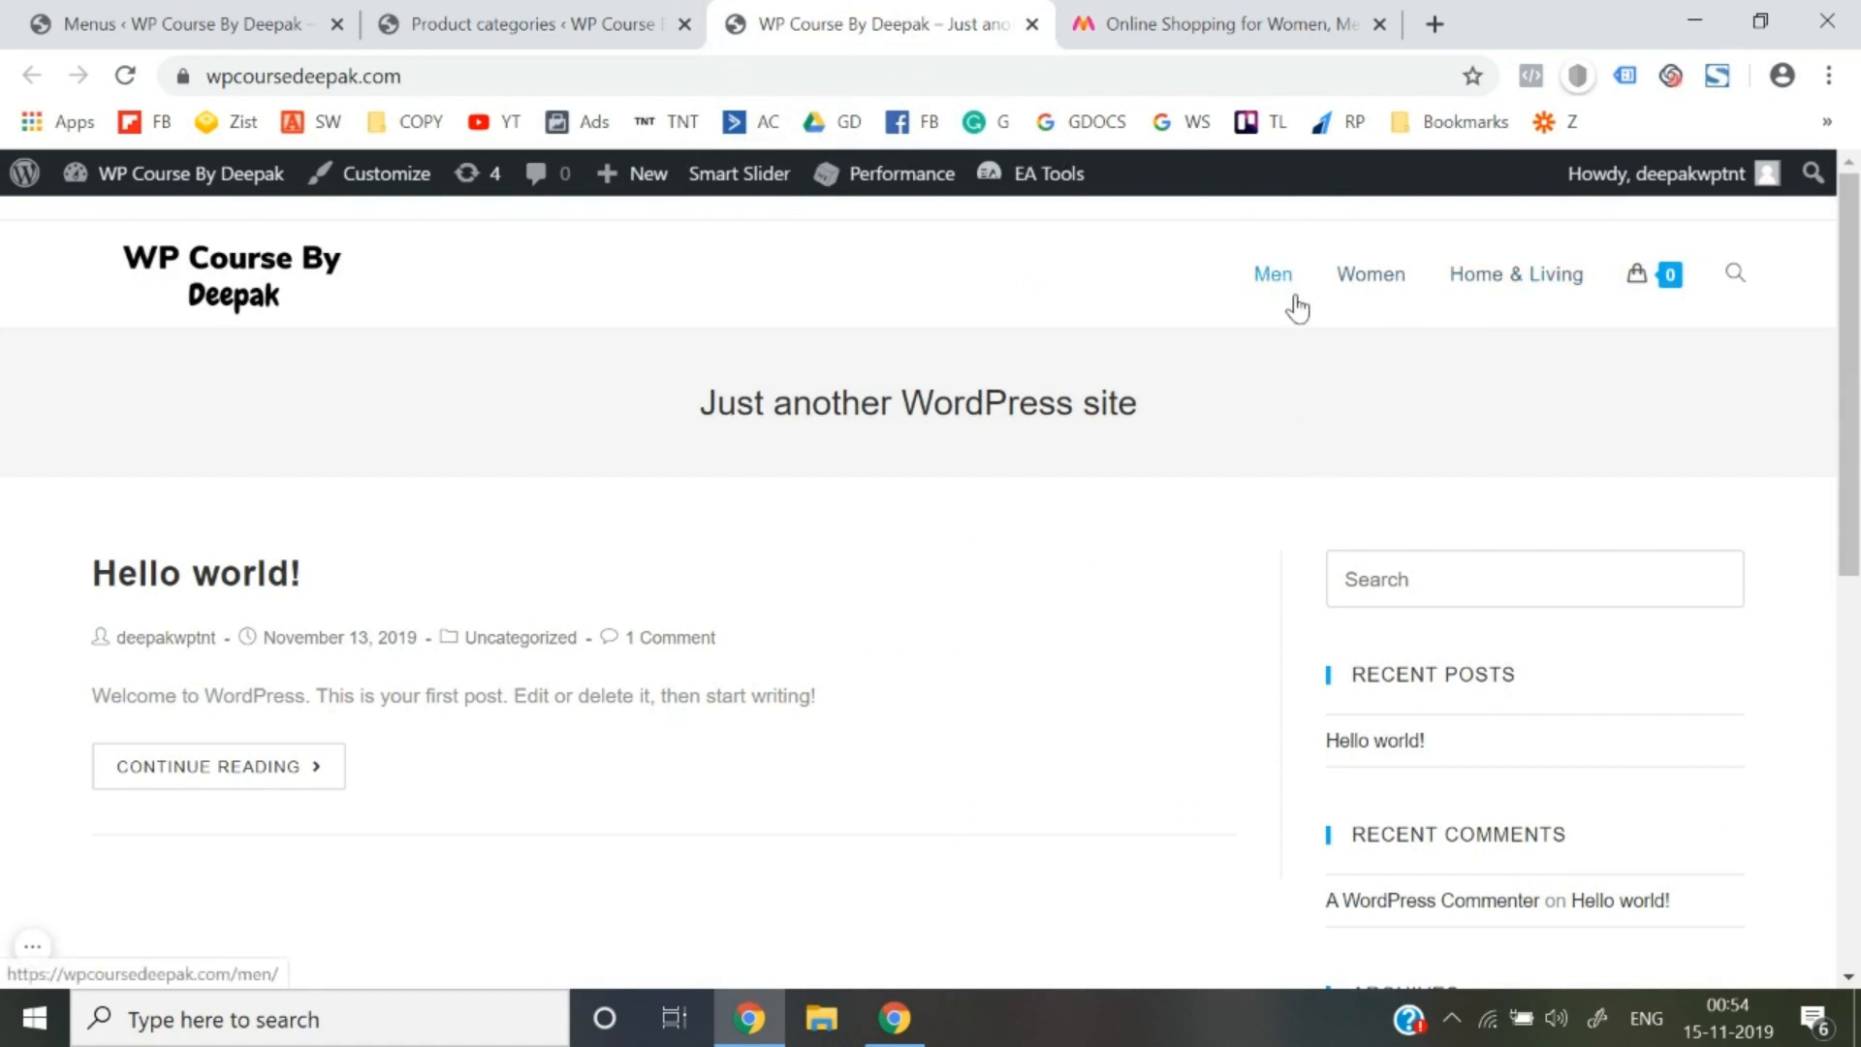
Return to the Header Menu editor and view all entries in the Categories box of available menu items
{"action": "left_click", "coordinate": [167, 14]}
{"action": "scroll", "coordinate": [759, 560], "scroll_direction": "down", "scroll_amount": 4}
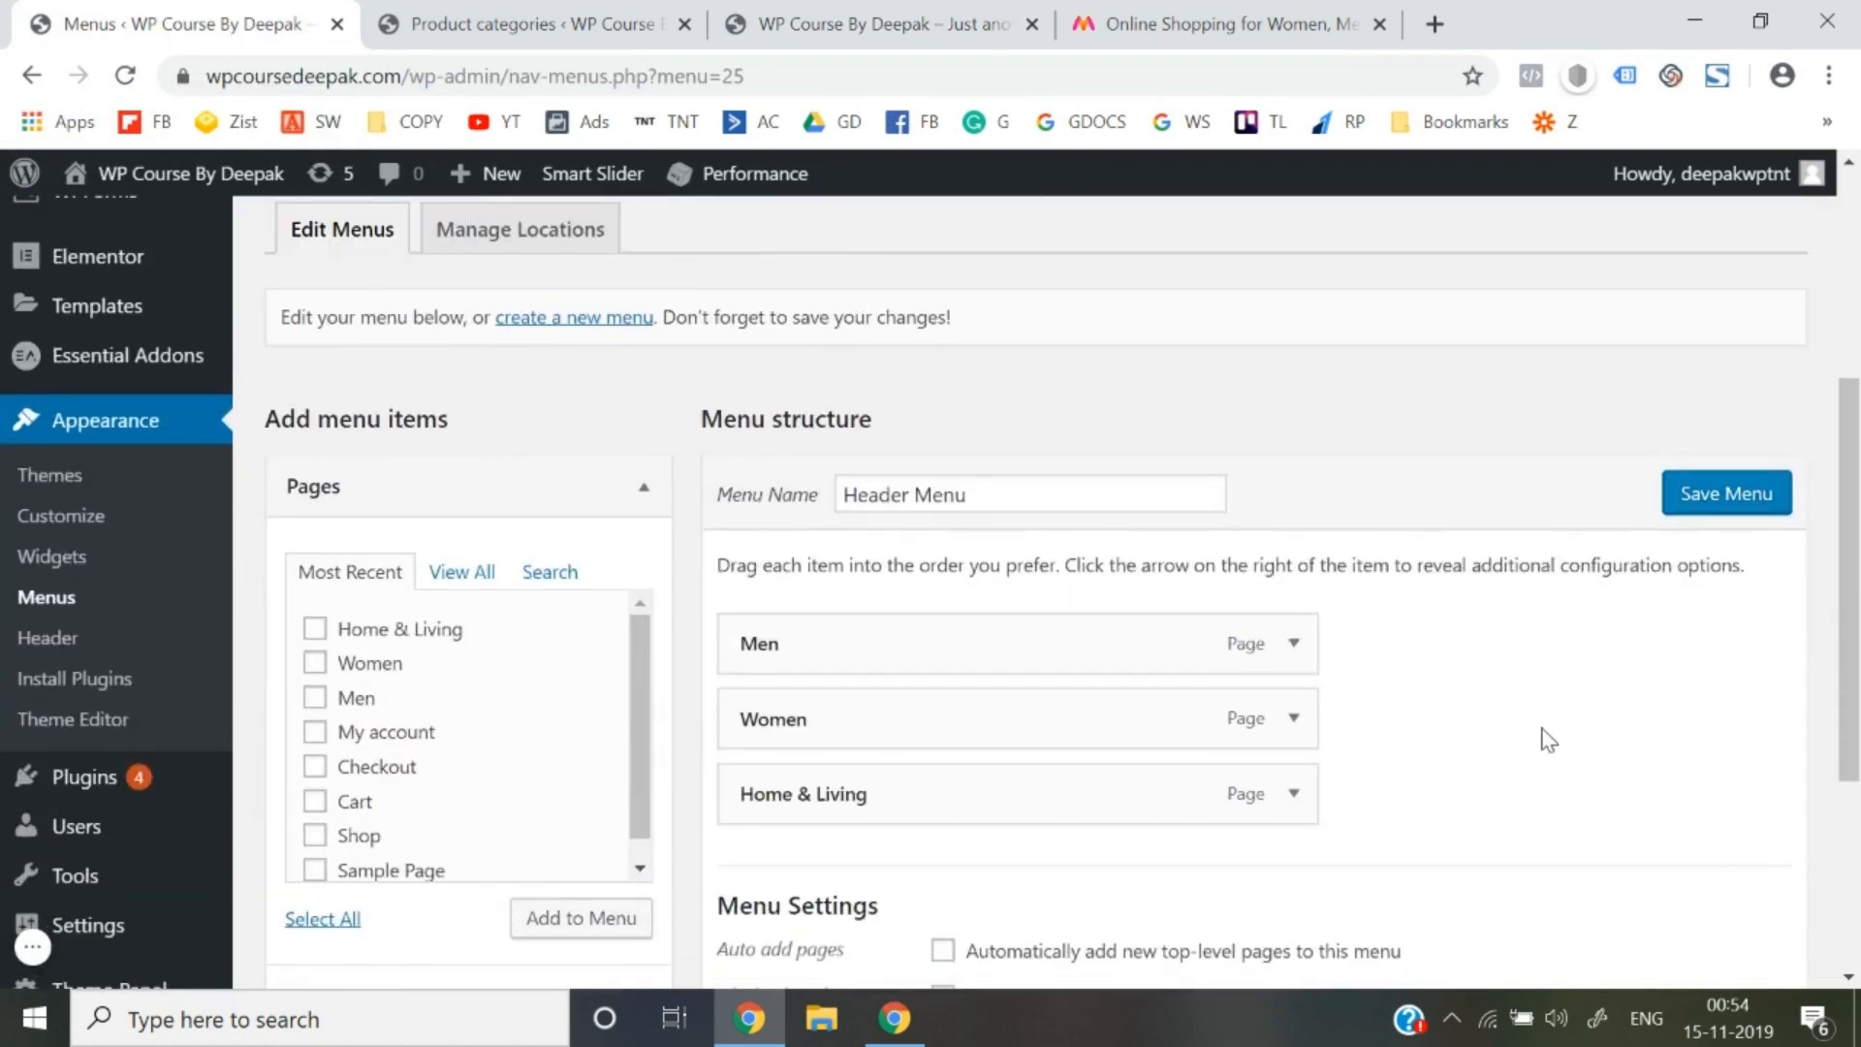
{"action": "scroll", "coordinate": [1543, 739], "scroll_direction": "down", "scroll_amount": 4}
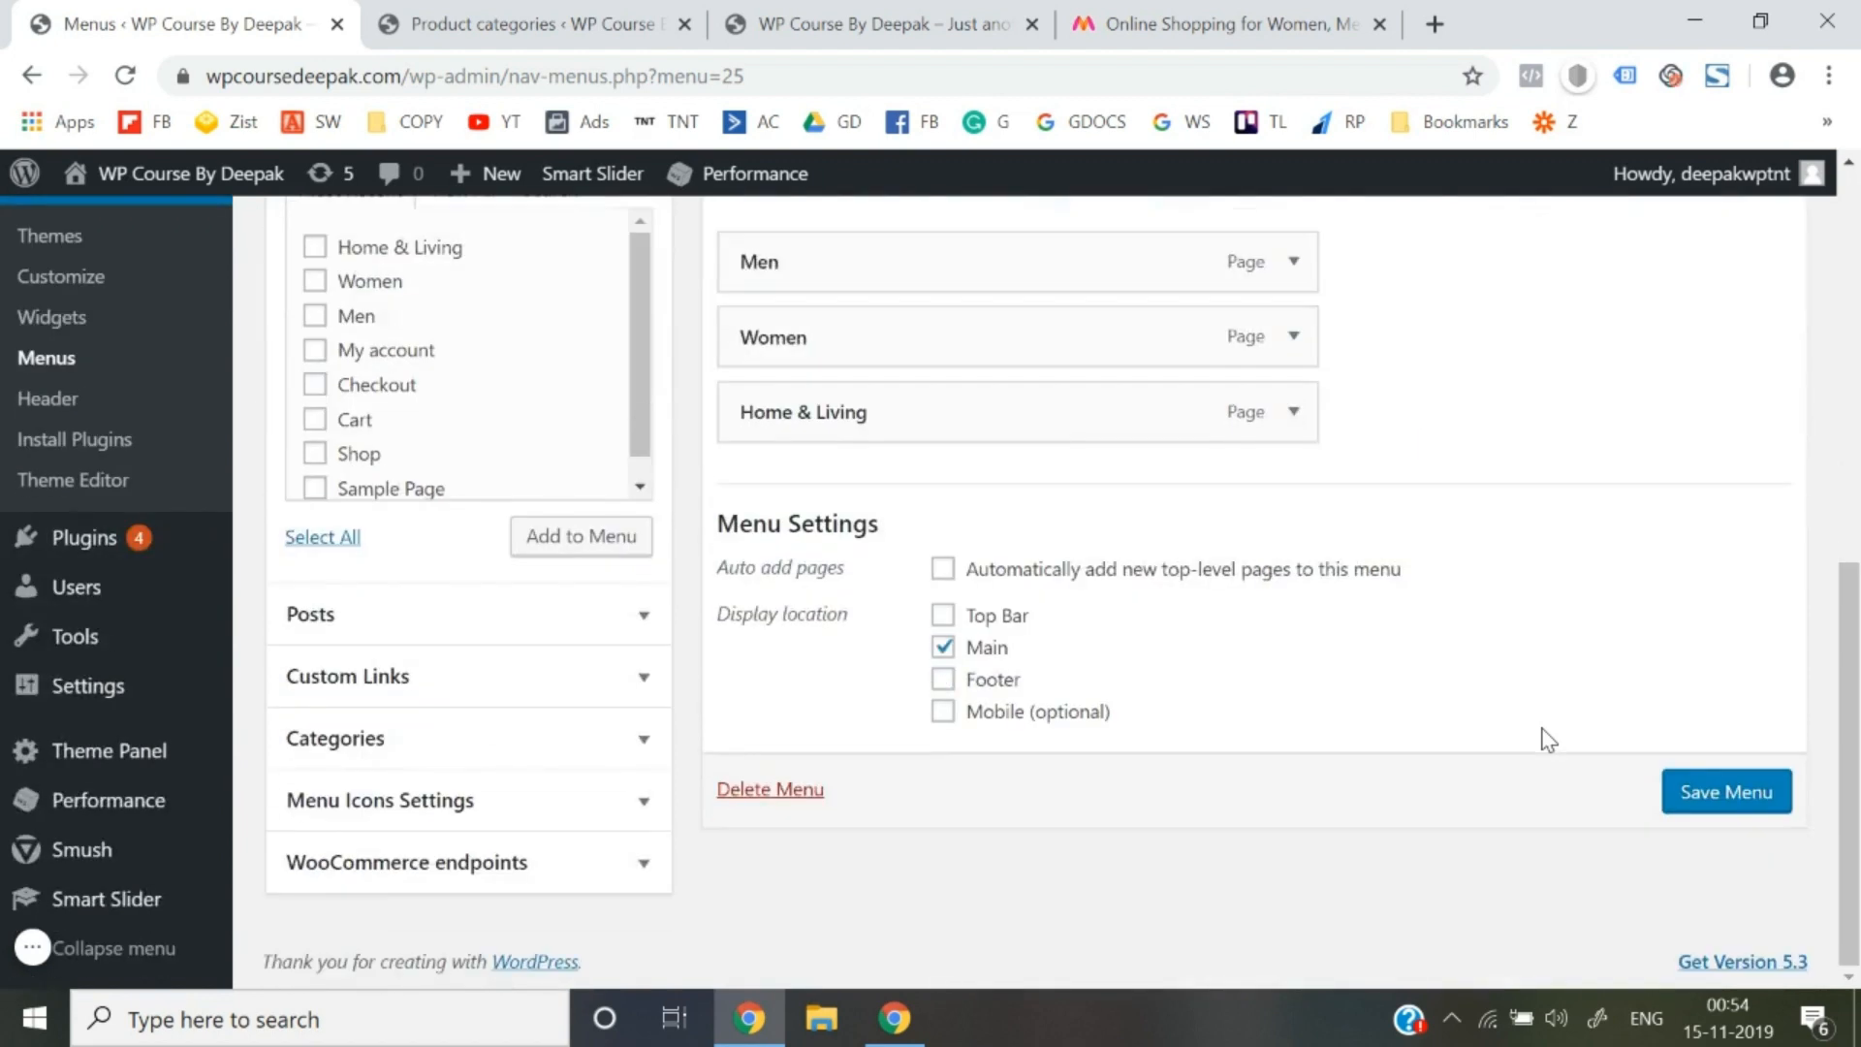
{"action": "left_click", "coordinate": [436, 737]}
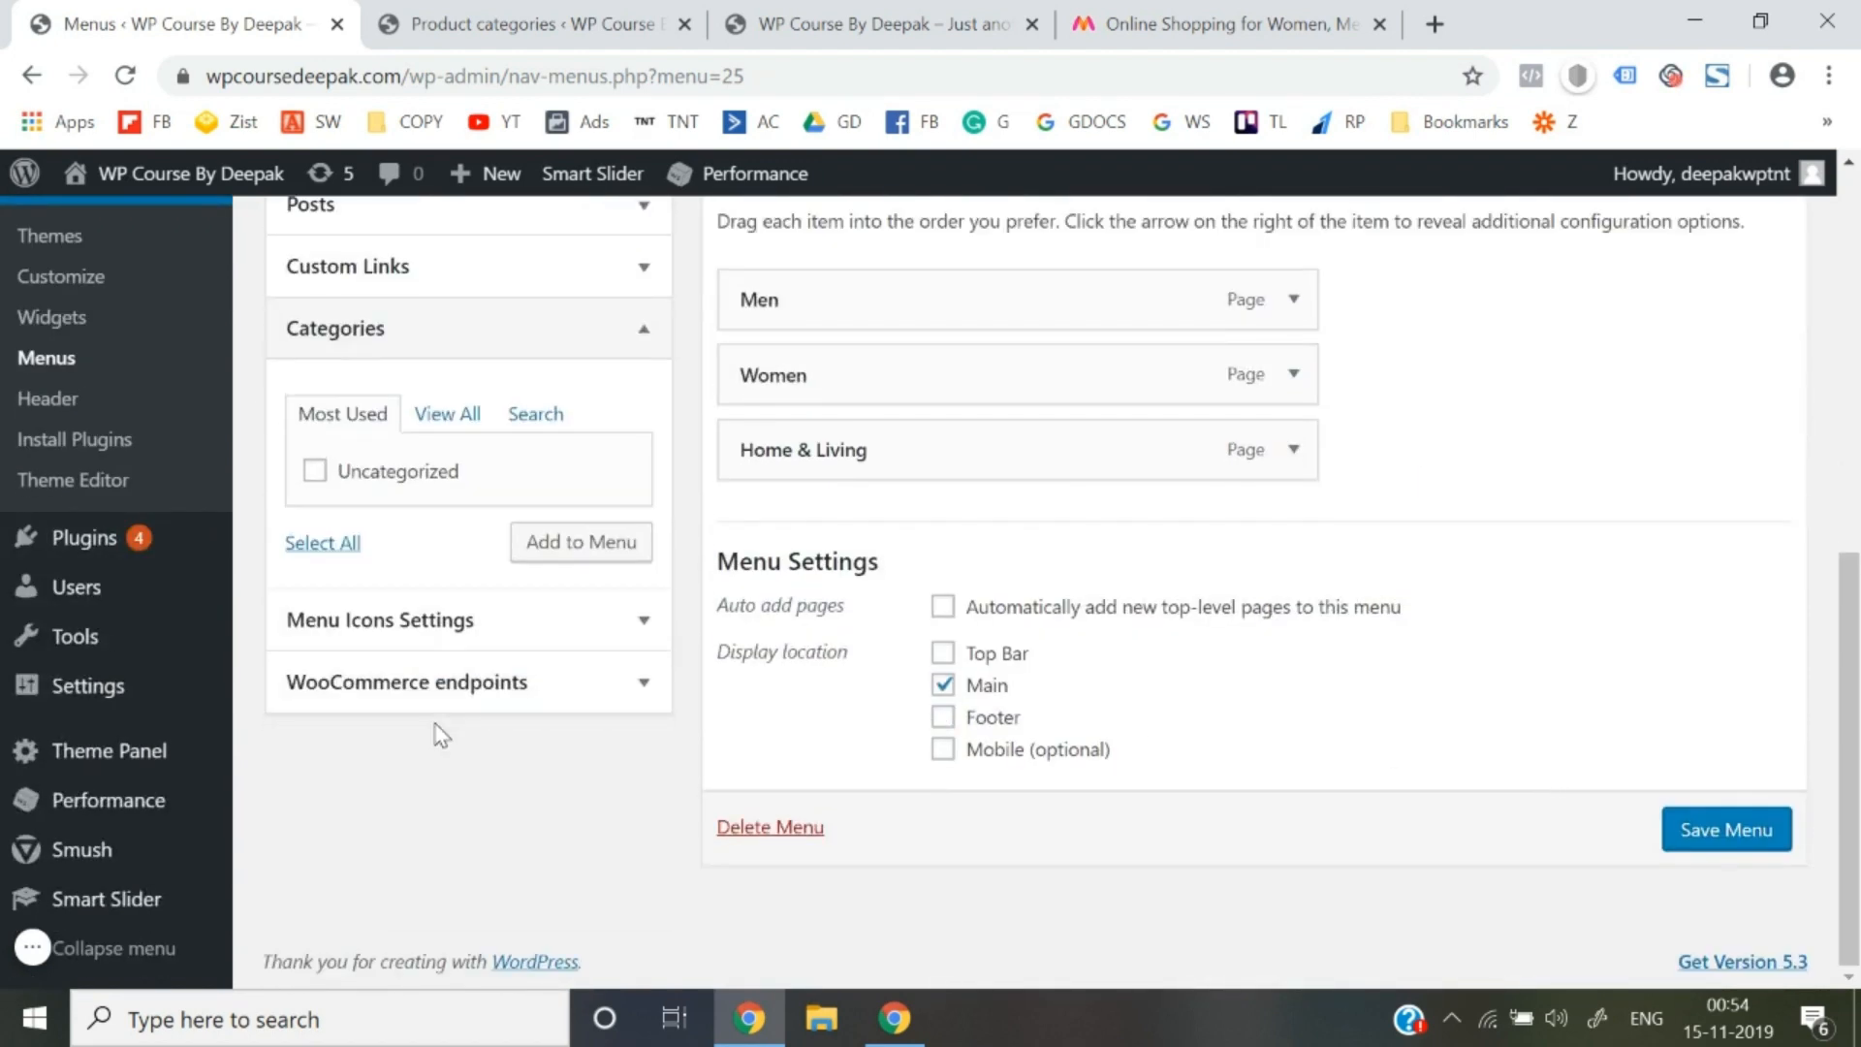
{"action": "left_click", "coordinate": [427, 416]}
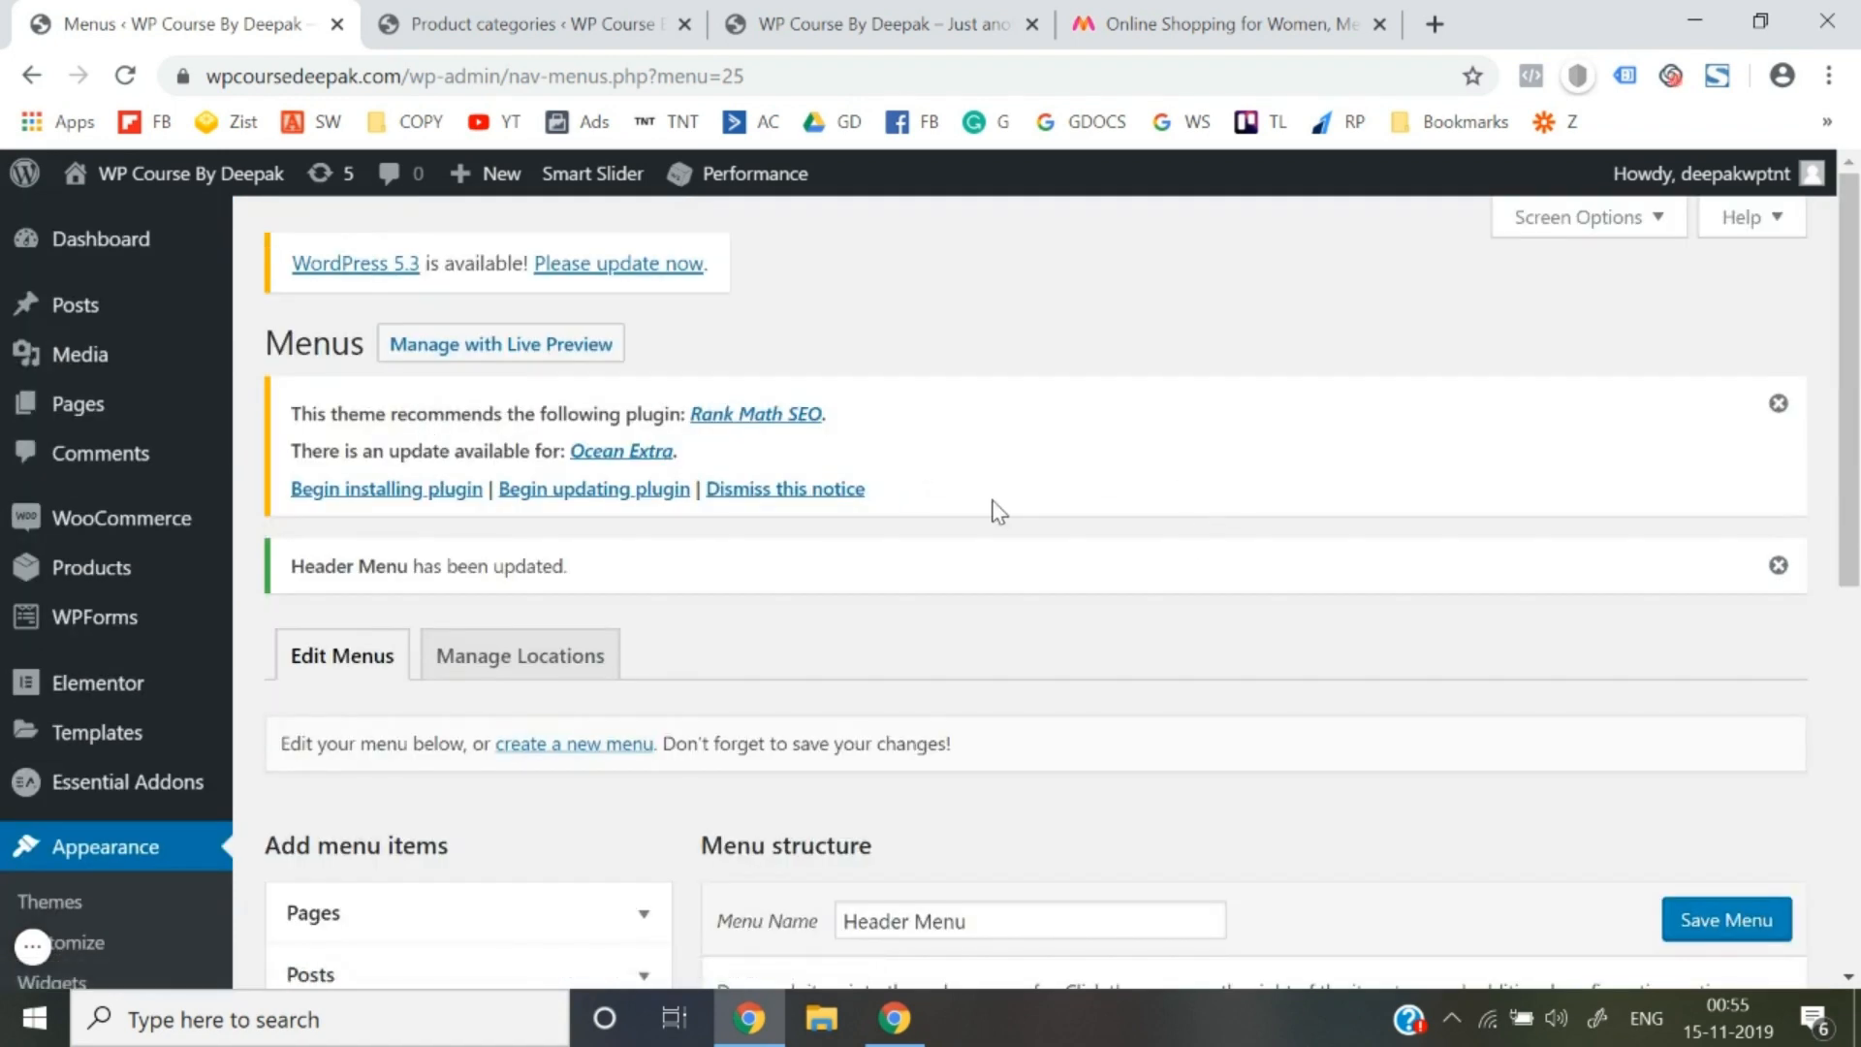
Enable the Tags, Product categories and Product tags boxes in the screen options of the menu editor
{"action": "left_click", "coordinate": [1554, 230]}
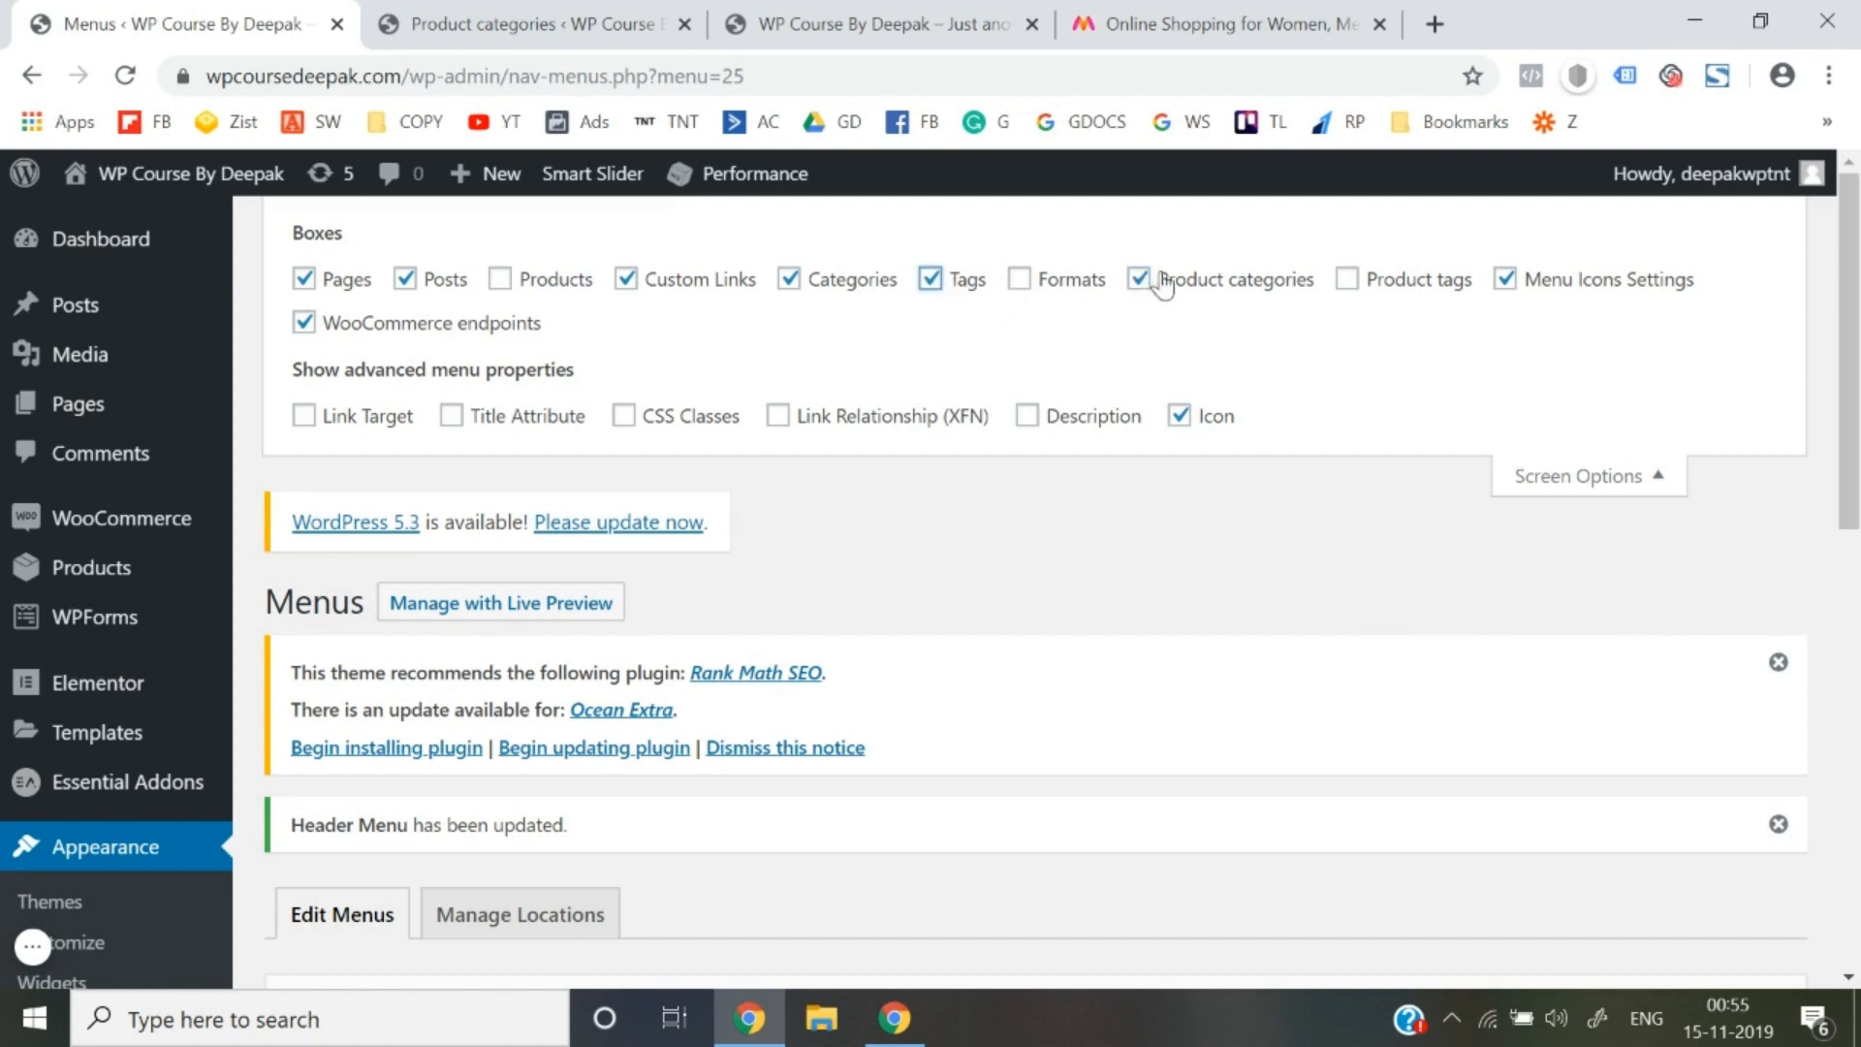
{"action": "left_click", "coordinate": [1344, 281]}
{"action": "left_click", "coordinate": [1638, 485]}
Add the product categories Formal Trousers, Jackets, Jeans and Shirts to the Header Menu
{"action": "scroll", "coordinate": [1638, 485], "scroll_direction": "down", "scroll_amount": 8}
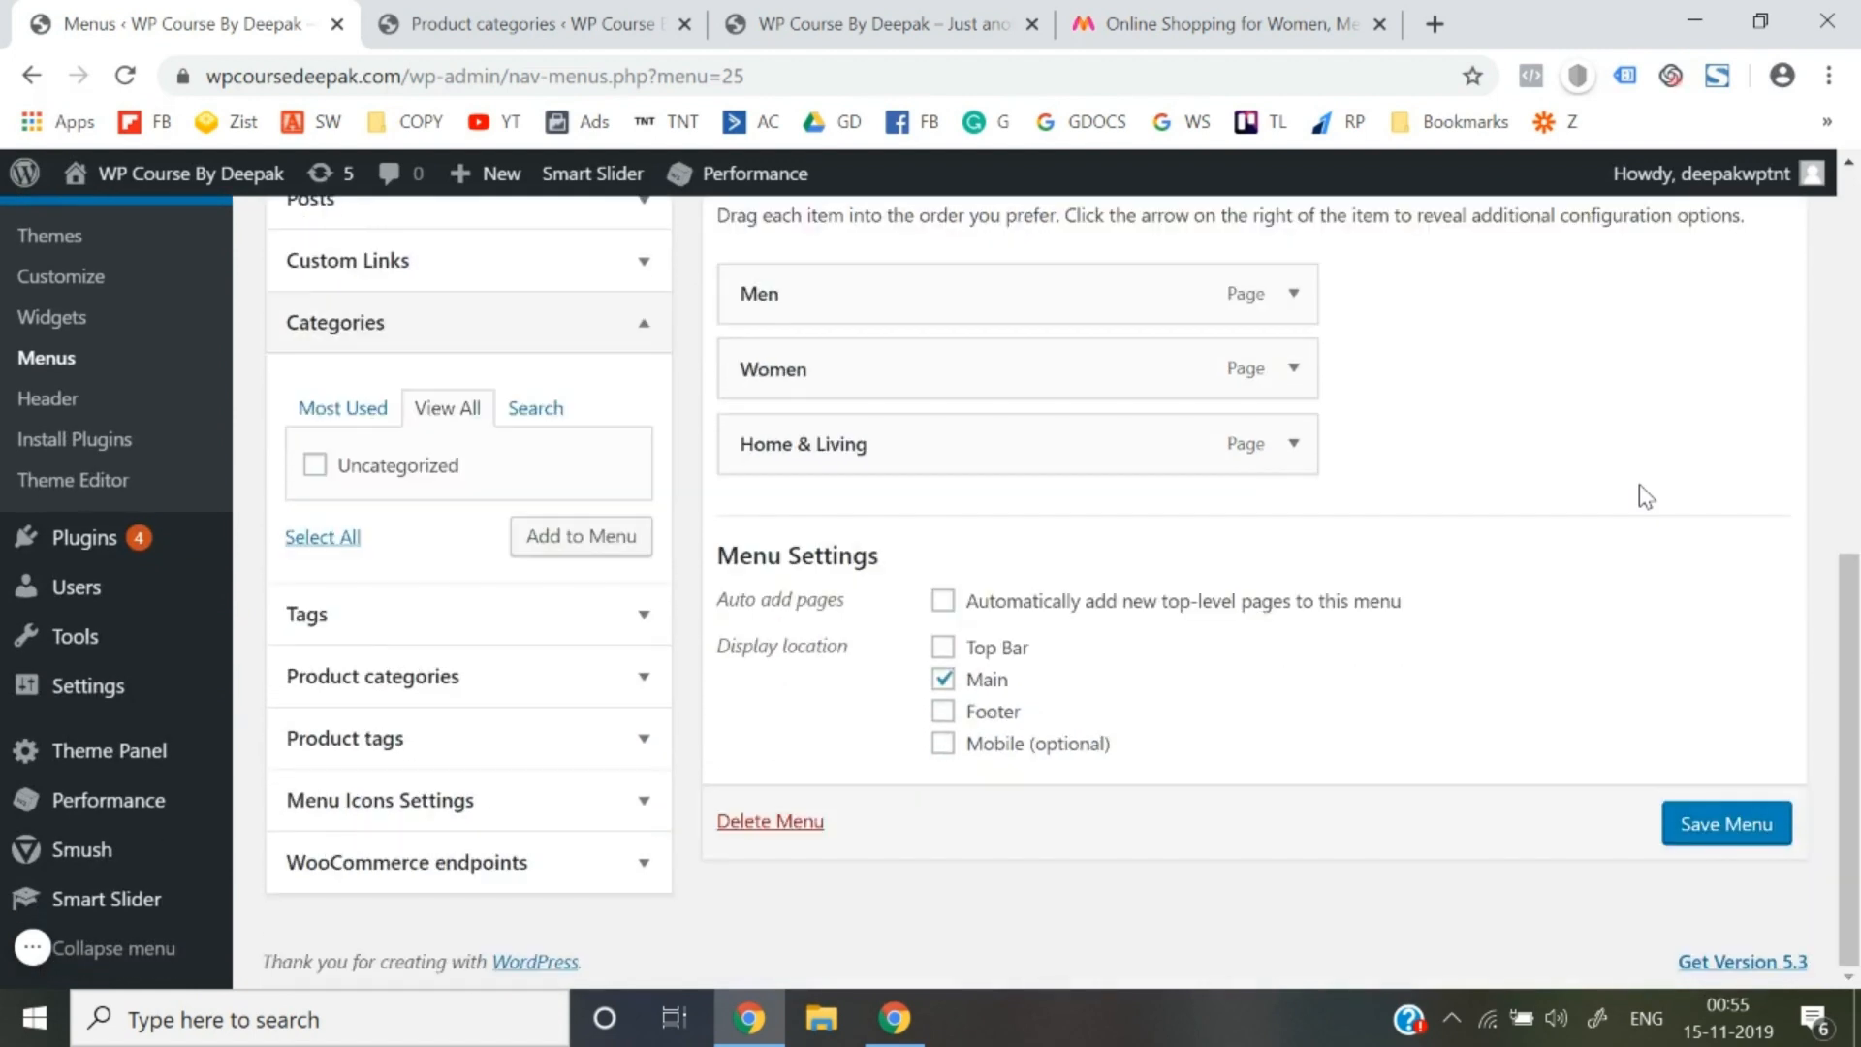
{"action": "left_click", "coordinate": [513, 679]}
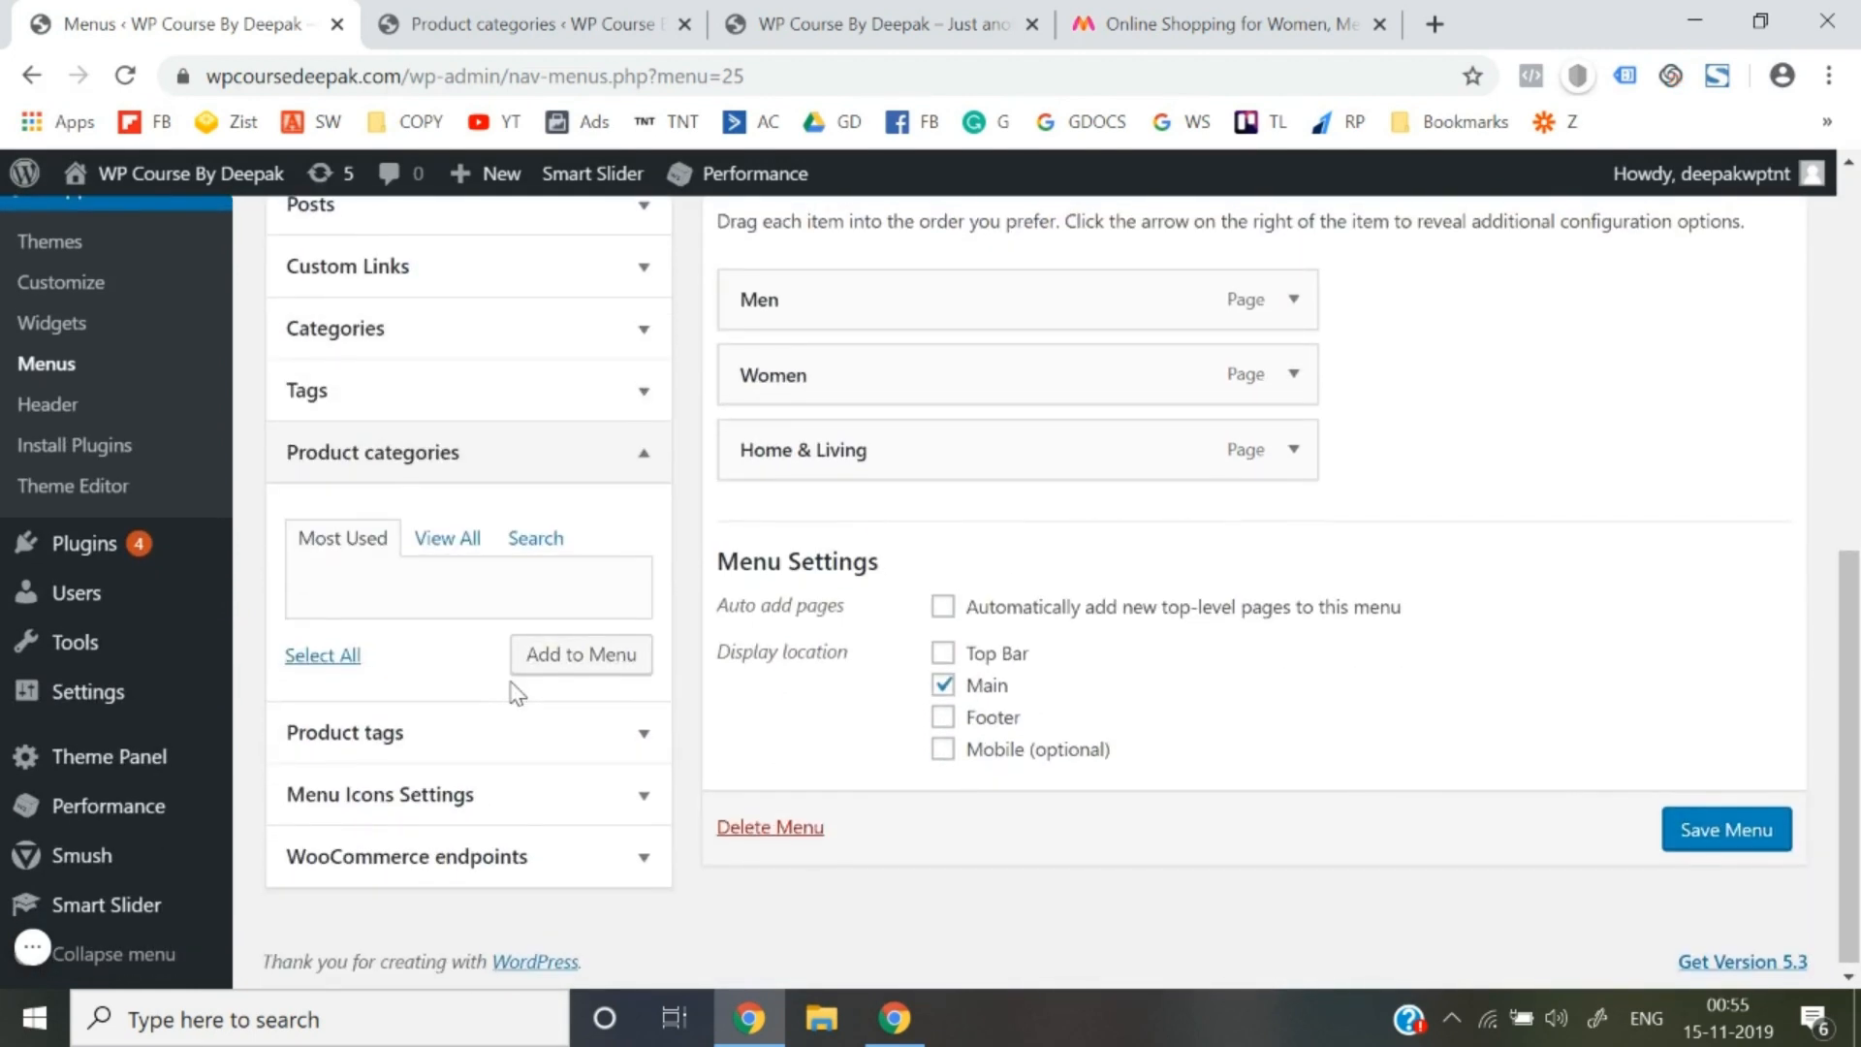
{"action": "double_click", "coordinate": [449, 529]}
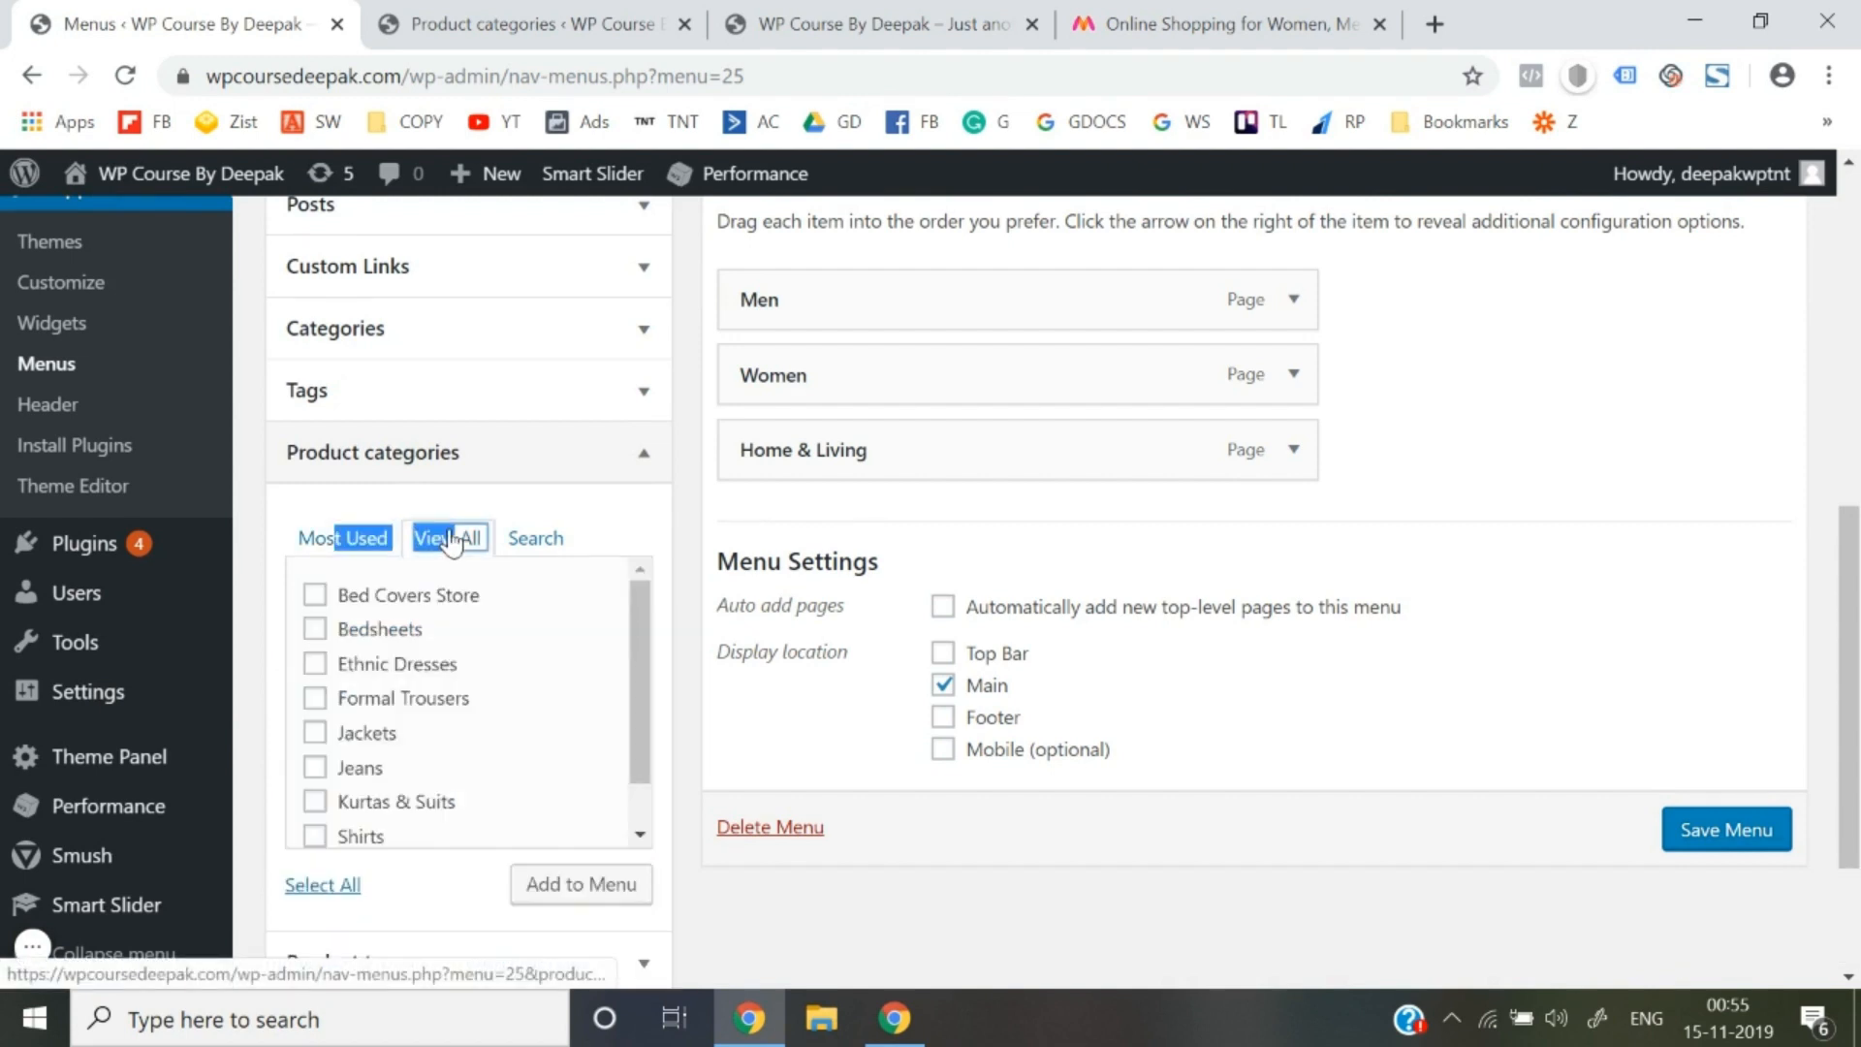
{"action": "scroll", "coordinate": [436, 712], "scroll_direction": "down", "scroll_amount": 1}
{"action": "scroll", "coordinate": [358, 780], "scroll_direction": "down", "scroll_amount": 1}
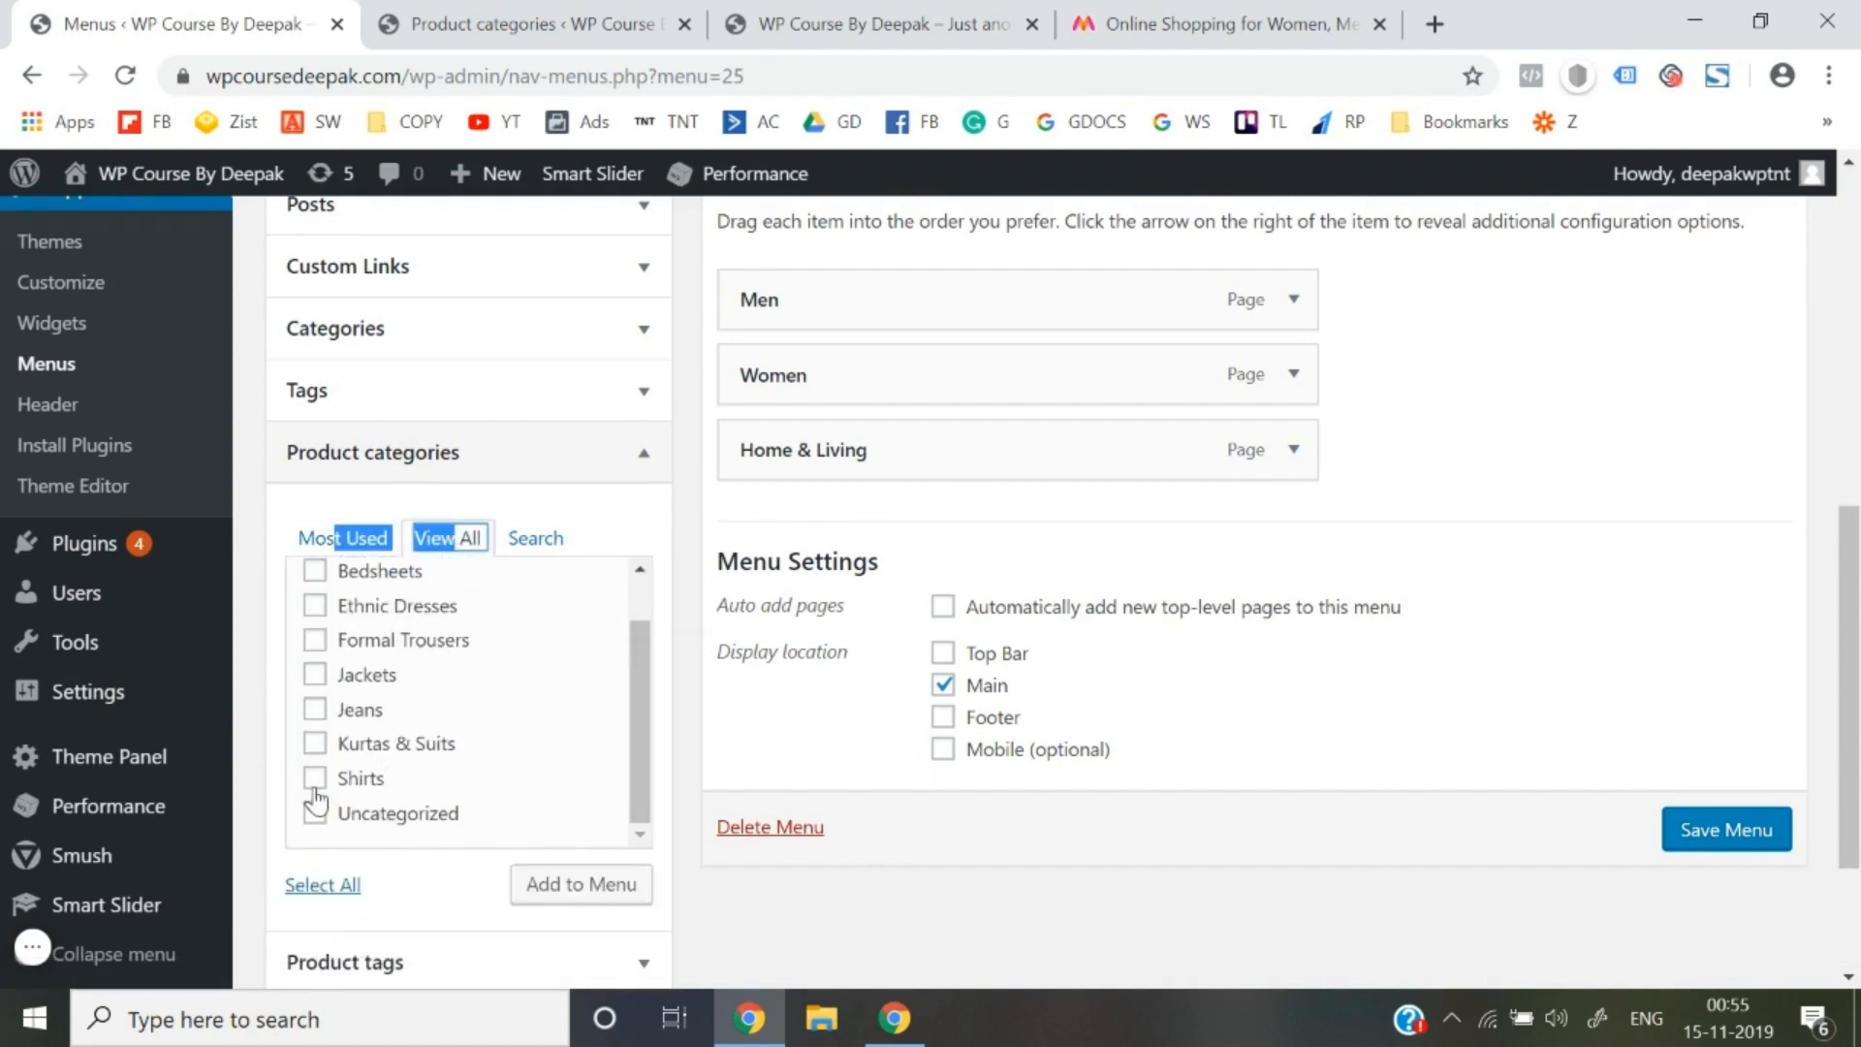
{"action": "left_click", "coordinate": [314, 778]}
{"action": "left_click", "coordinate": [315, 710]}
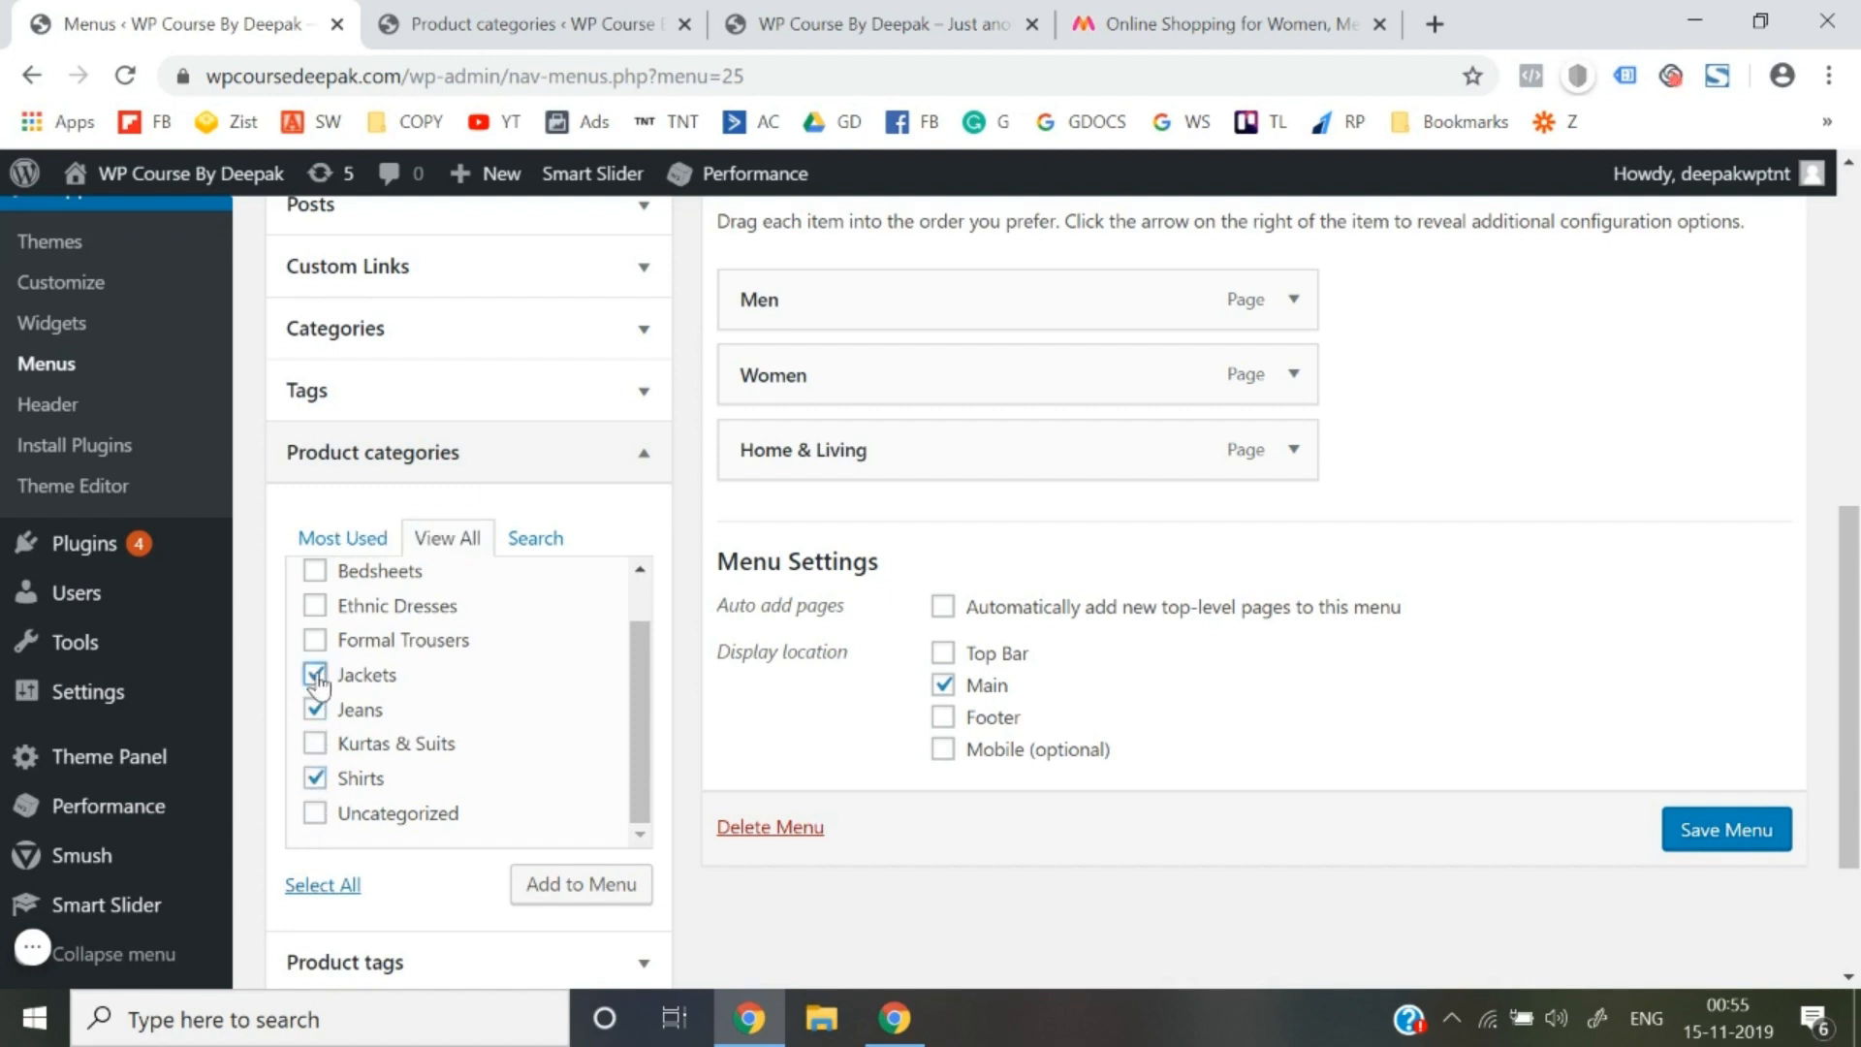
{"action": "left_click", "coordinate": [315, 640]}
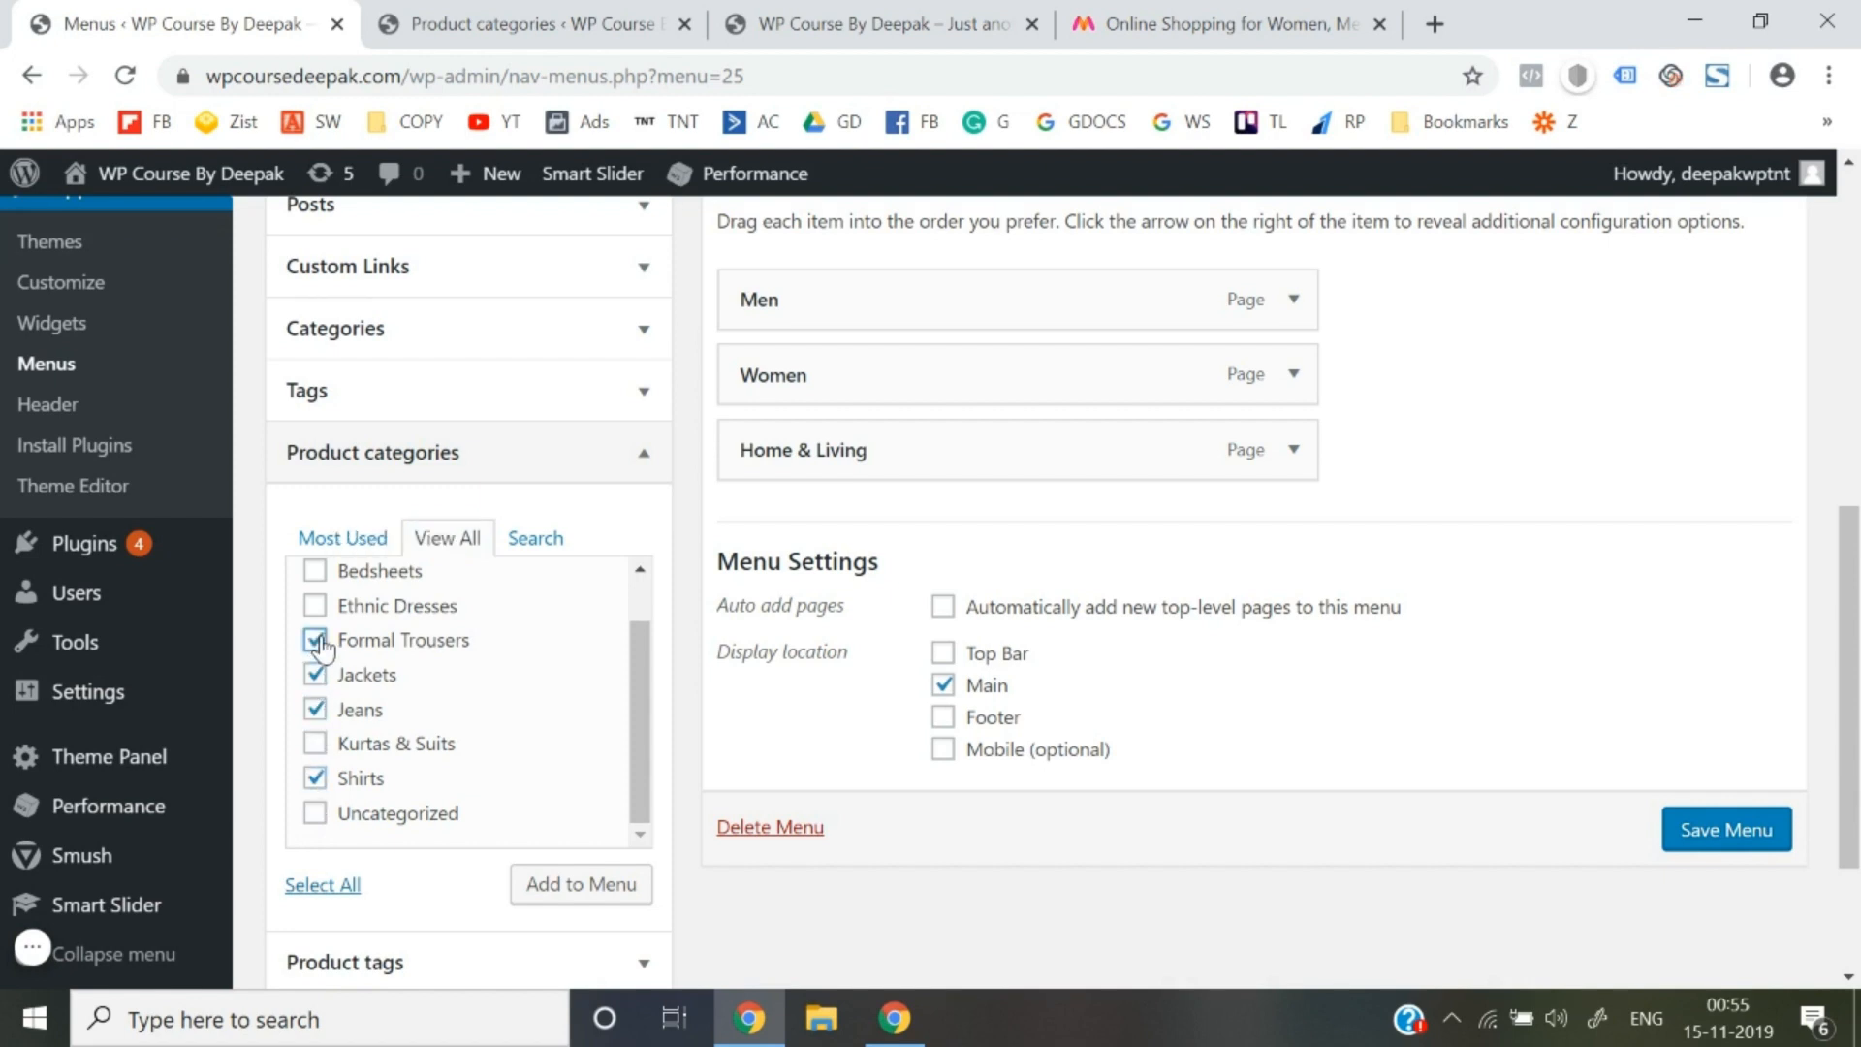
{"action": "left_click", "coordinate": [594, 893]}
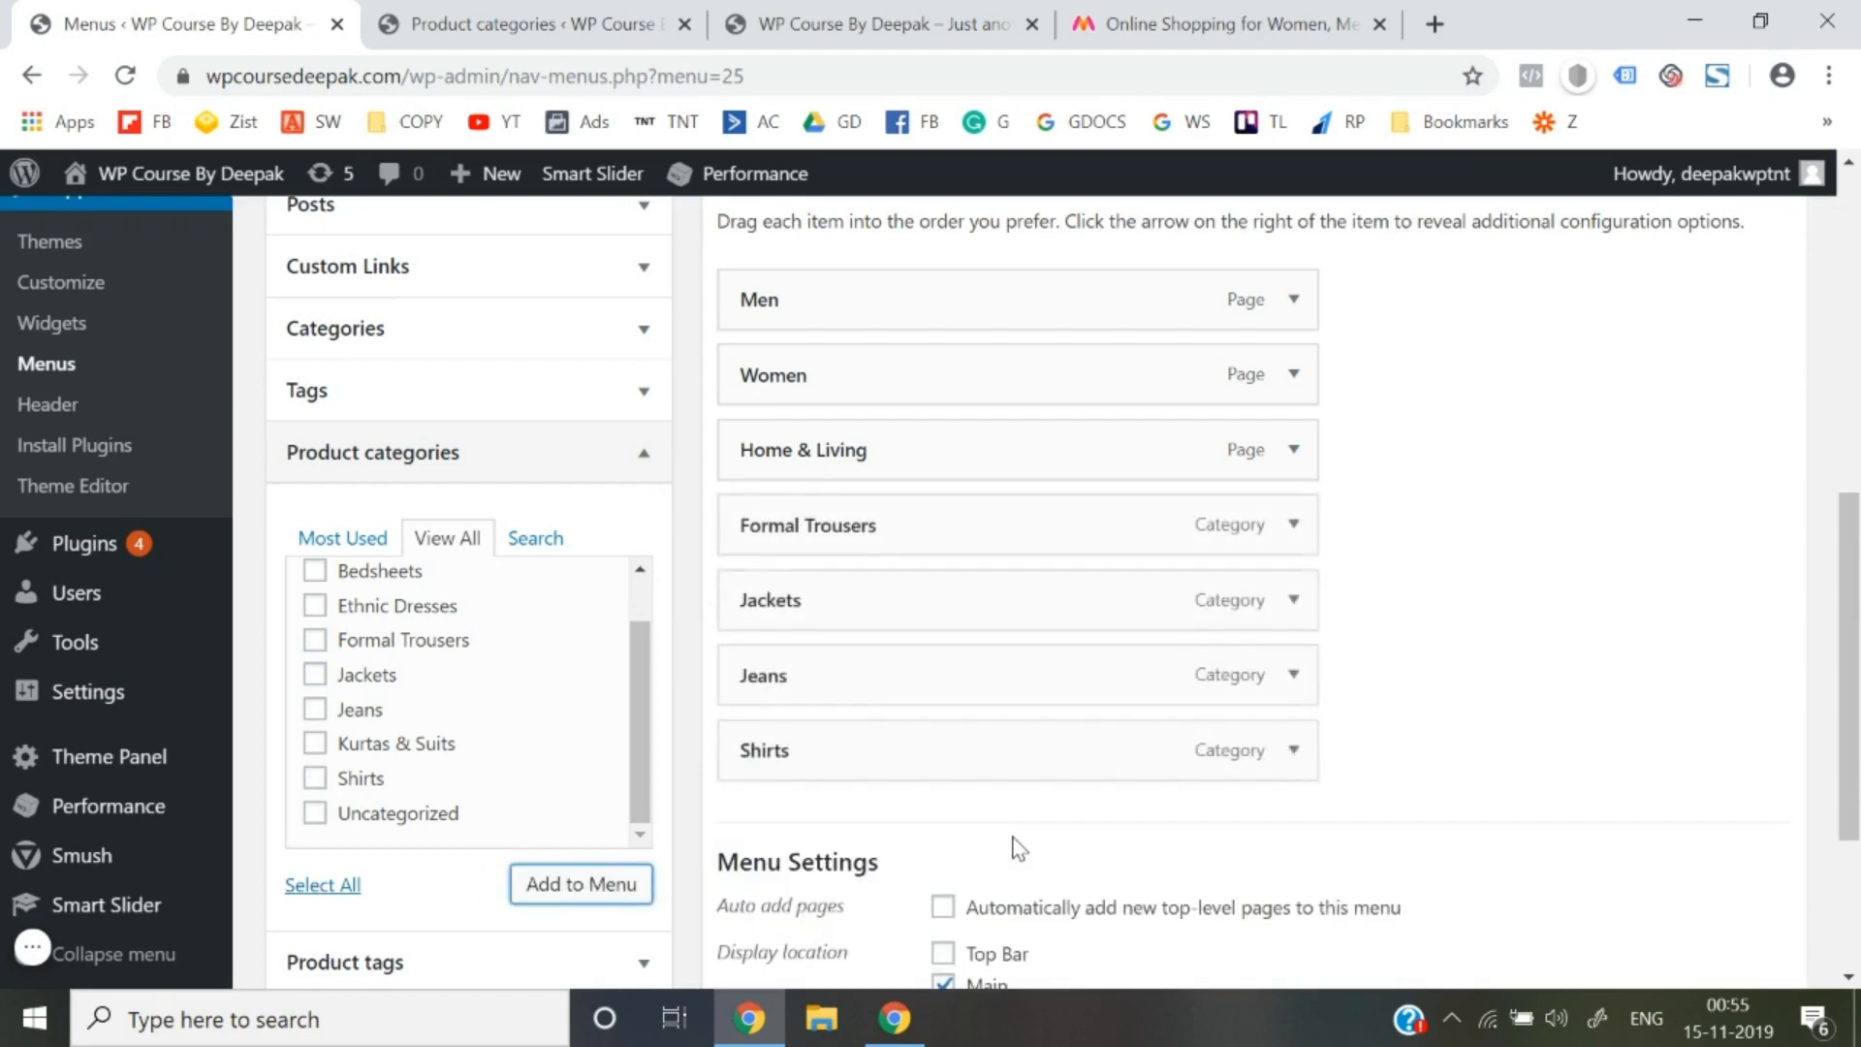
Nest the four added categories under Men as sub items in the order Shirts, Formal Trousers, Jeans, Jackets
{"action": "left_click_drag", "start_coordinate": [773, 524], "coordinate": [851, 366]}
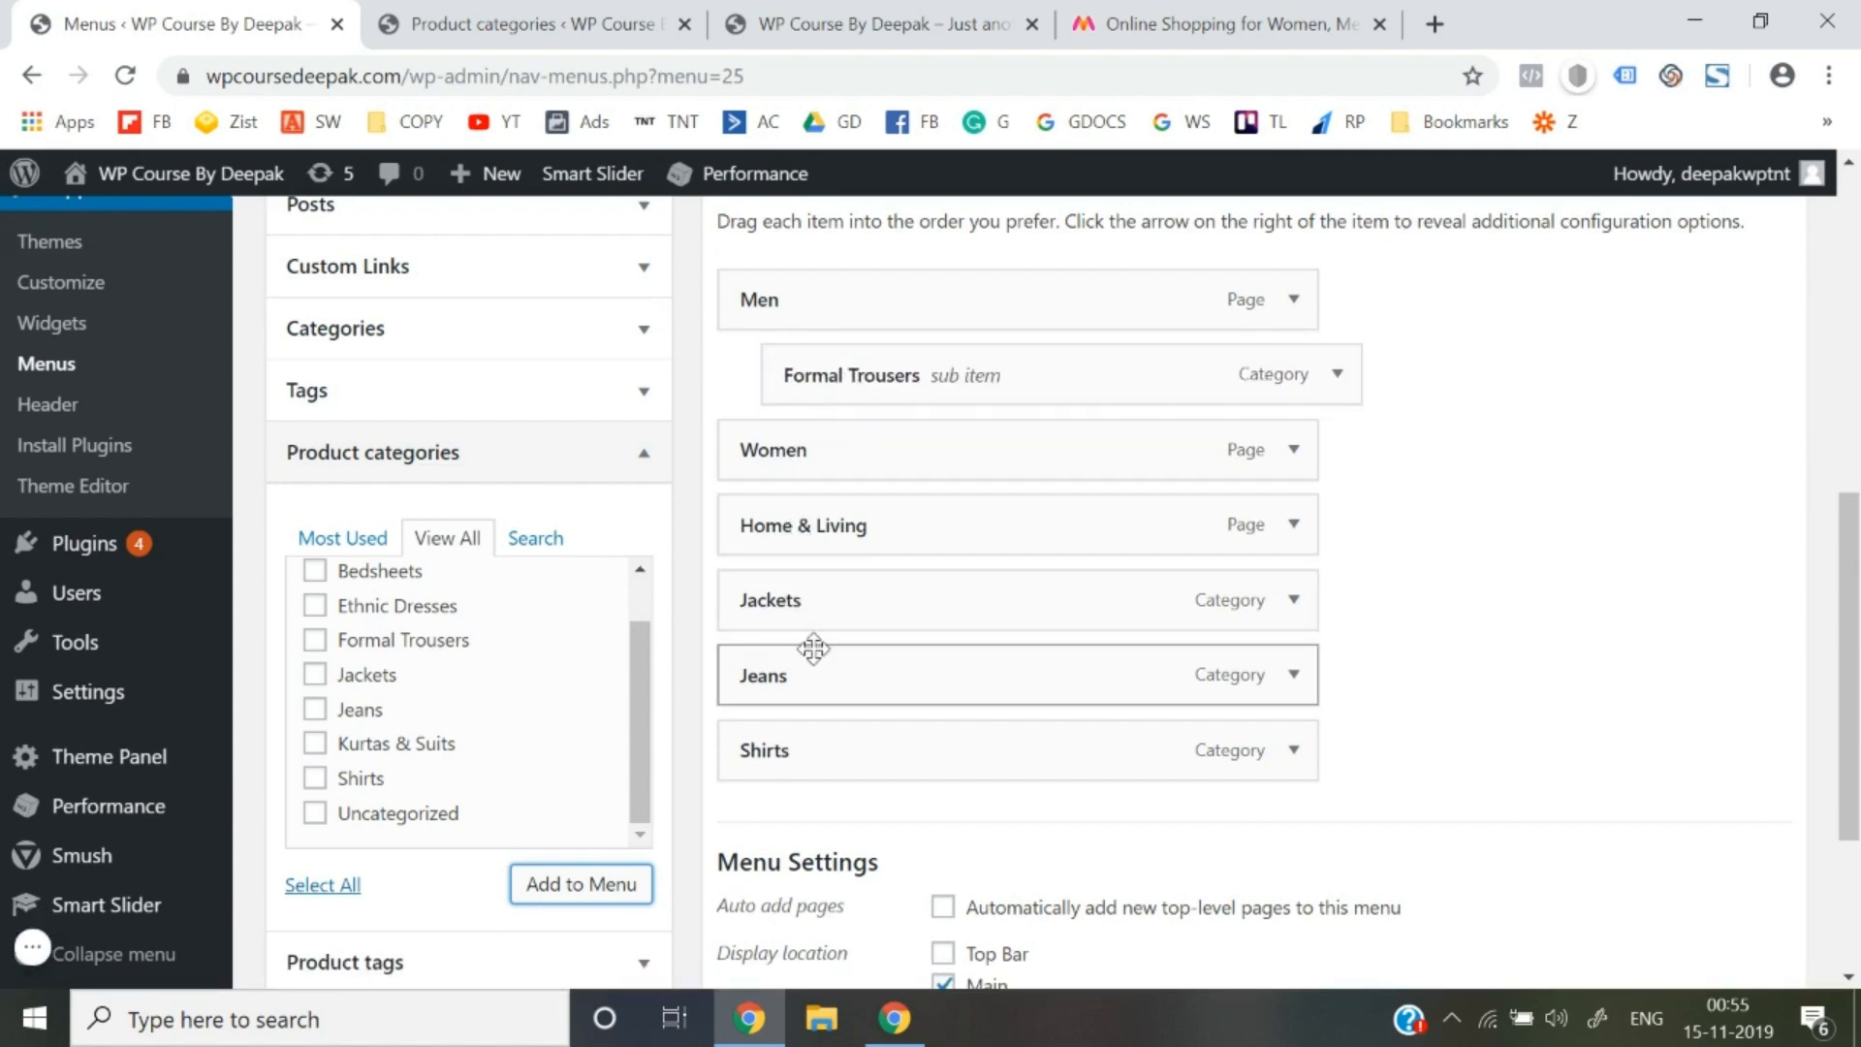
{"action": "left_click_drag", "start_coordinate": [815, 677], "coordinate": [815, 444]}
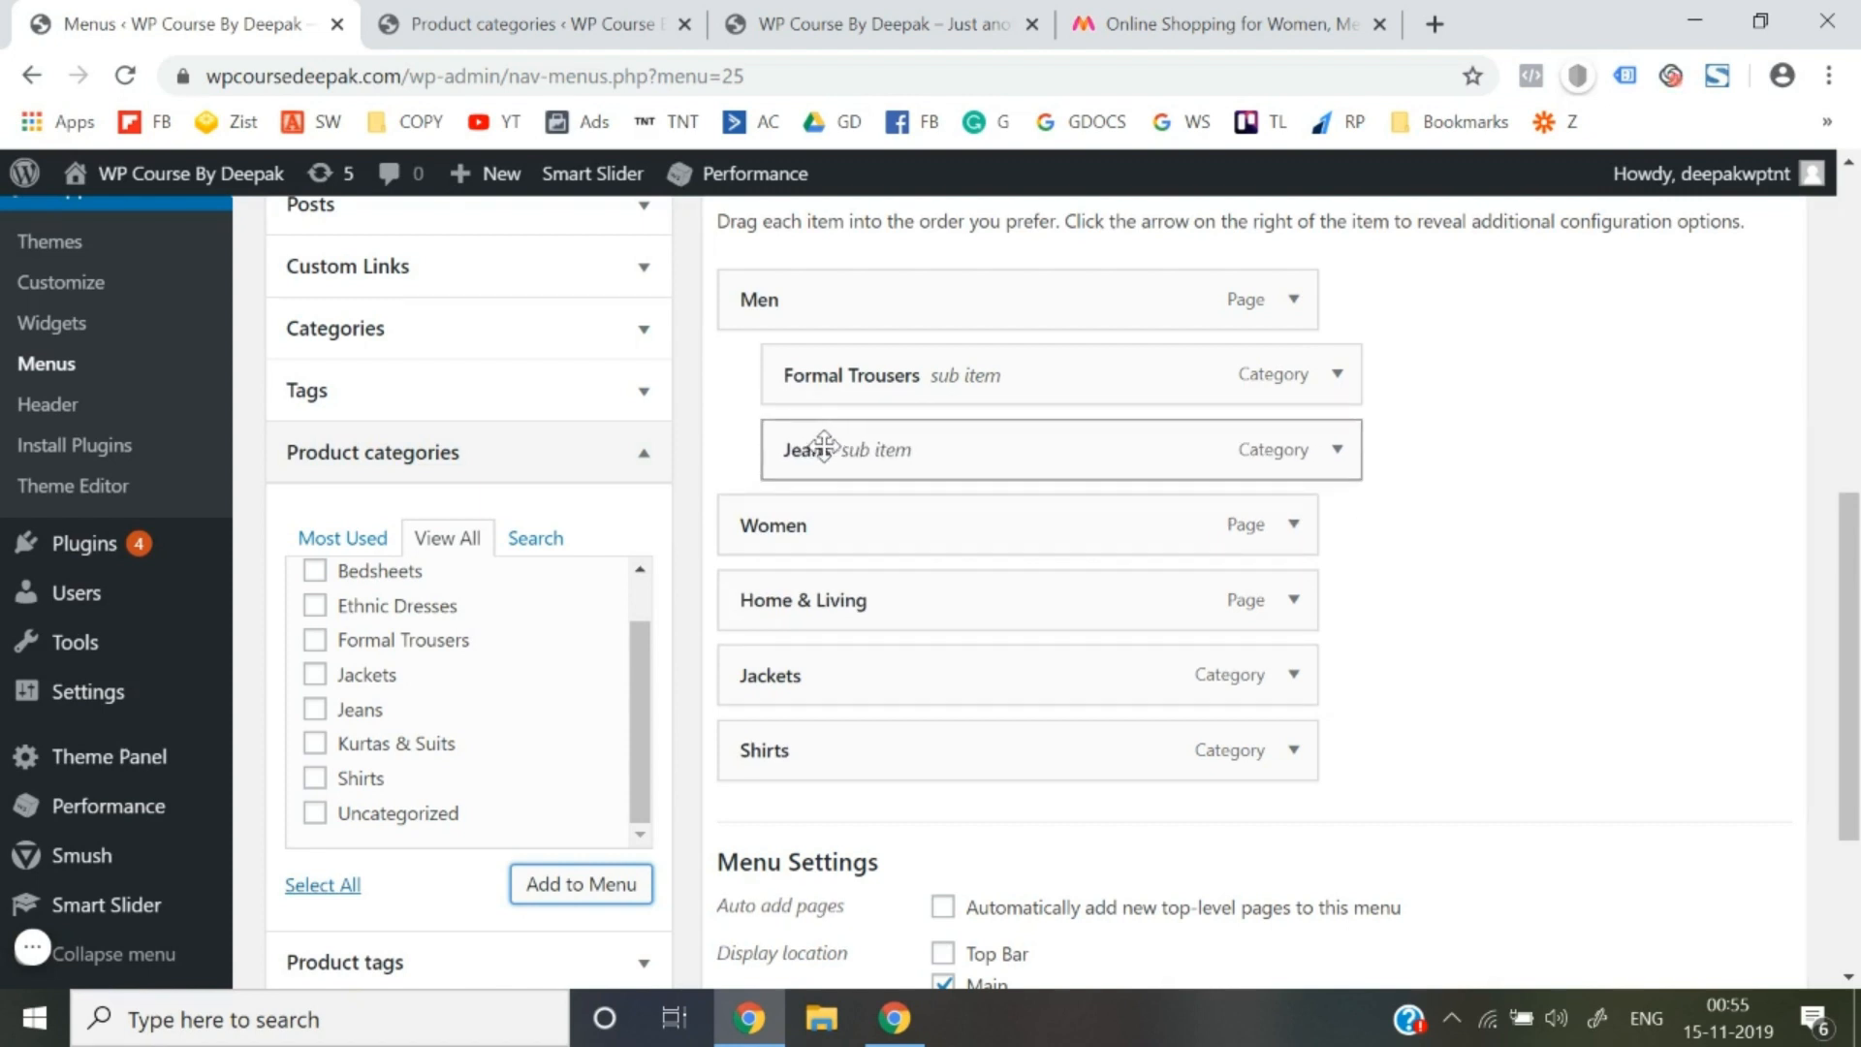
{"action": "left_click_drag", "start_coordinate": [801, 680], "coordinate": [812, 528]}
{"action": "left_click_drag", "start_coordinate": [770, 750], "coordinate": [816, 358]}
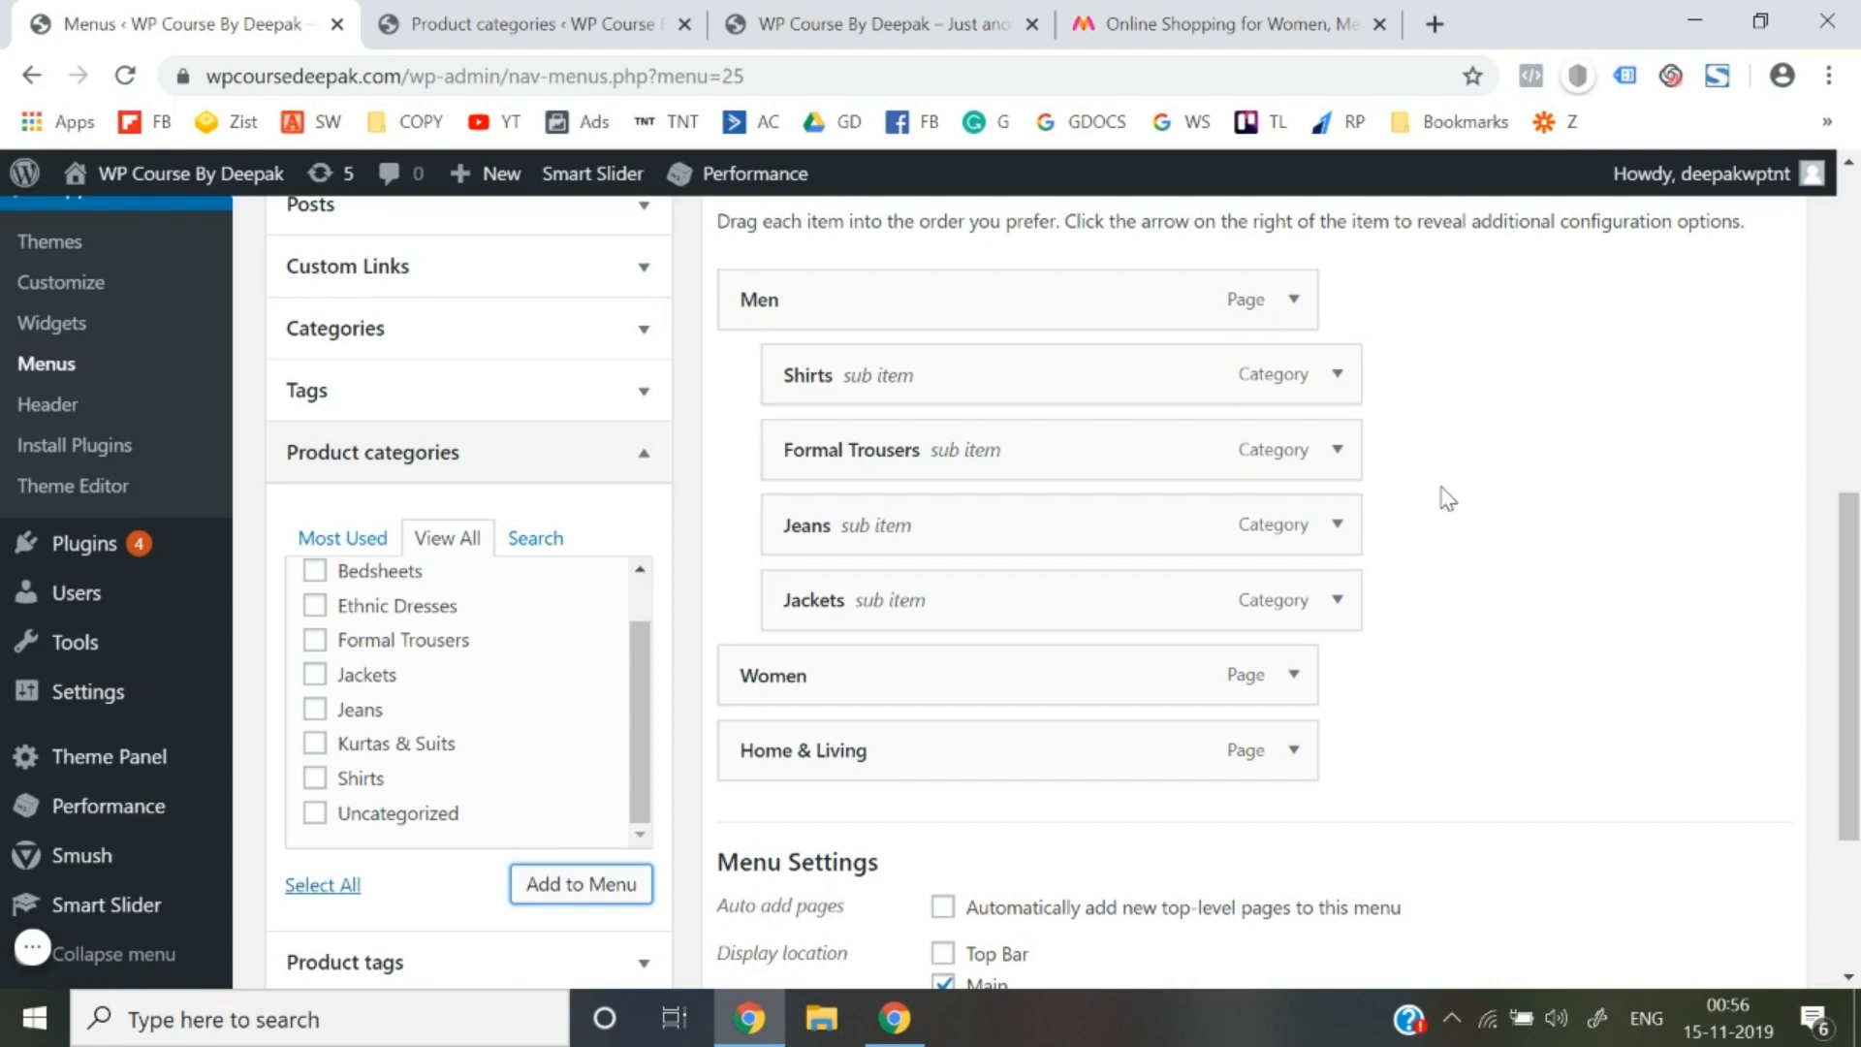
Add the Kurtas & Suits product category to the menu and nest it under Women as a sub item
{"action": "scroll", "coordinate": [1446, 498], "scroll_direction": "down", "scroll_amount": 1}
{"action": "scroll", "coordinate": [538, 645], "scroll_direction": "down", "scroll_amount": 1}
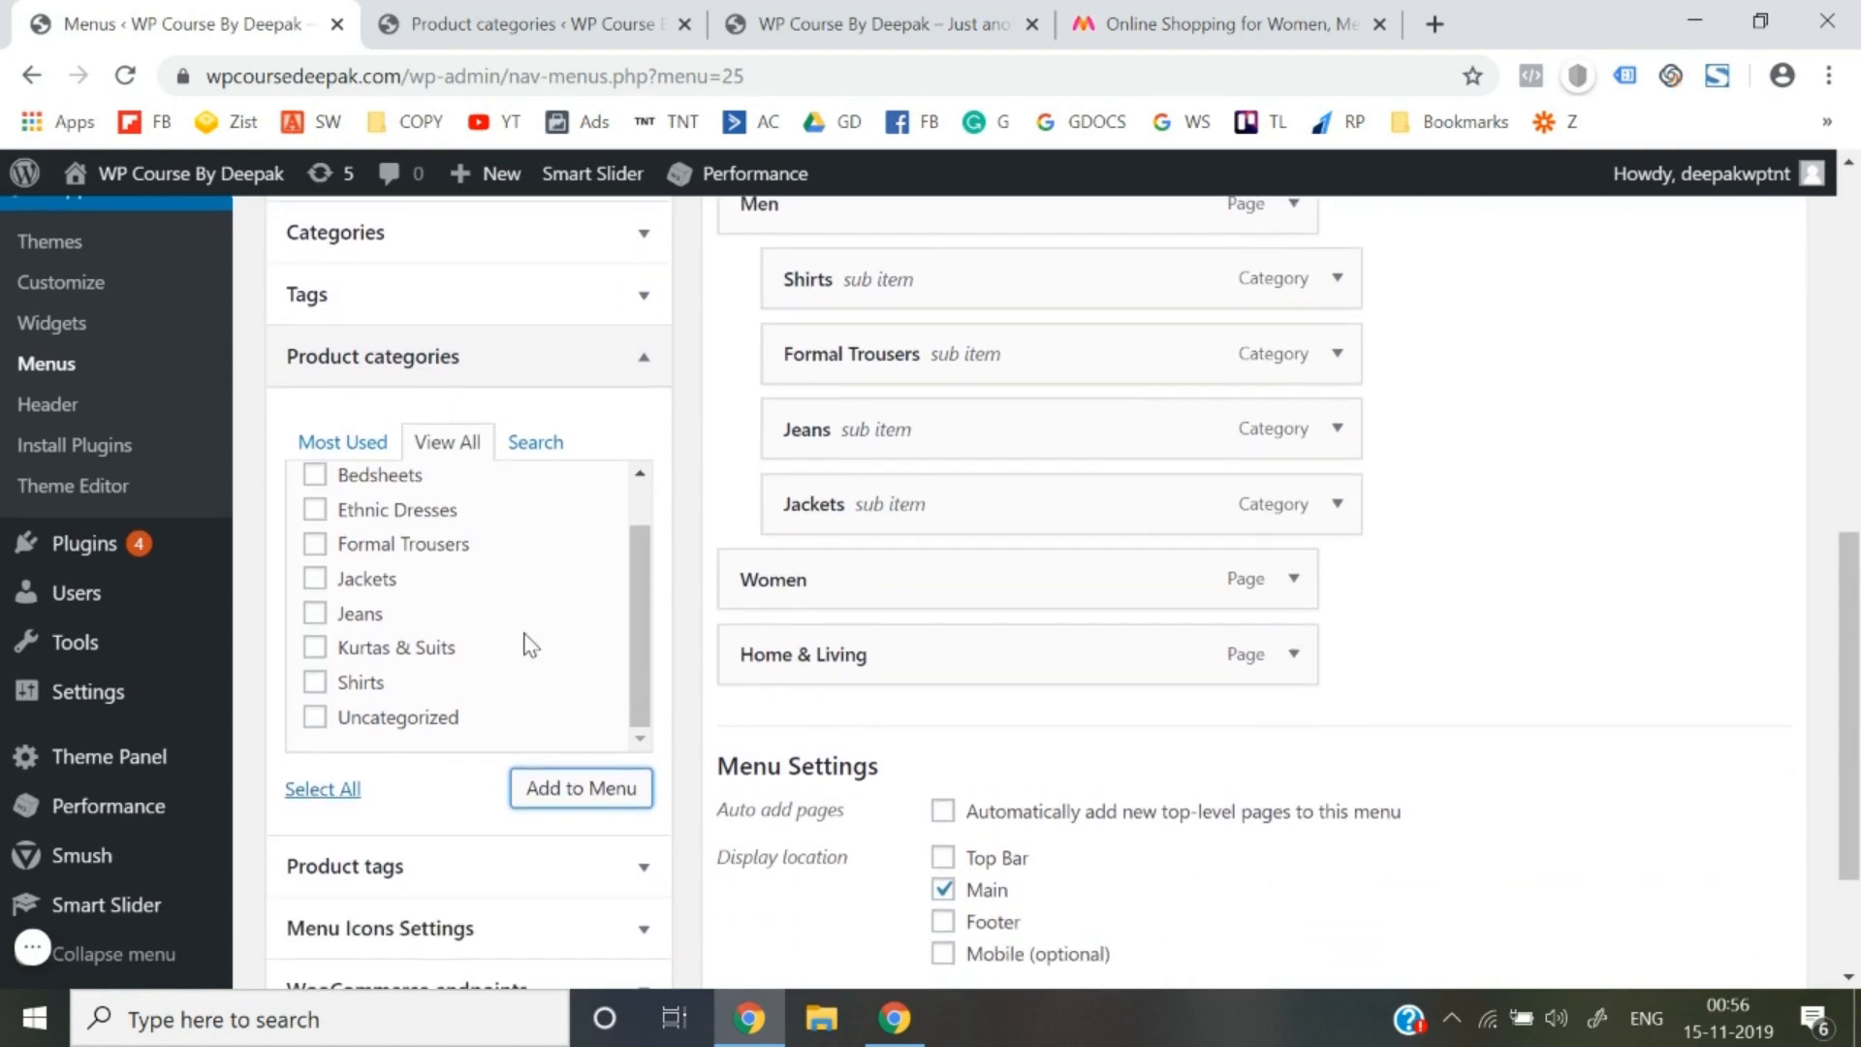
{"action": "scroll", "coordinate": [316, 651], "scroll_direction": "up", "scroll_amount": 1}
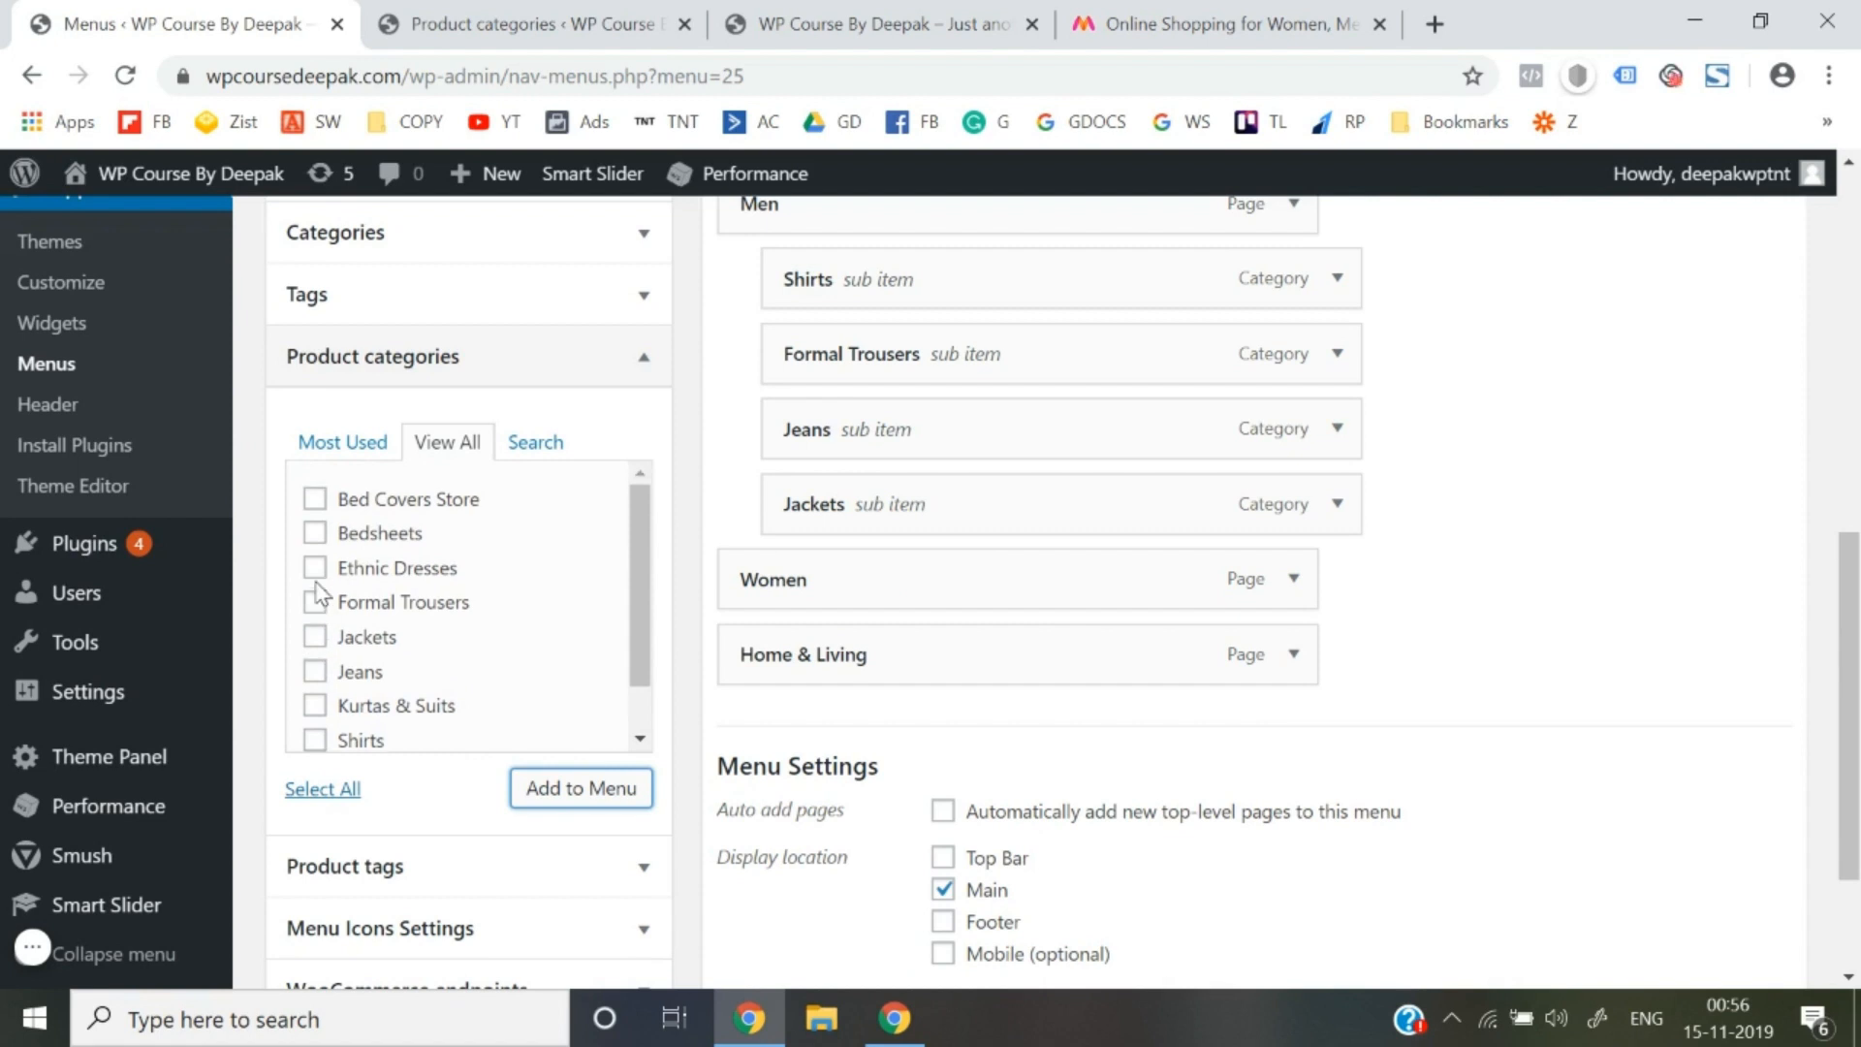
{"action": "scroll", "coordinate": [312, 653], "scroll_direction": "down", "scroll_amount": 1}
{"action": "left_click", "coordinate": [314, 650]}
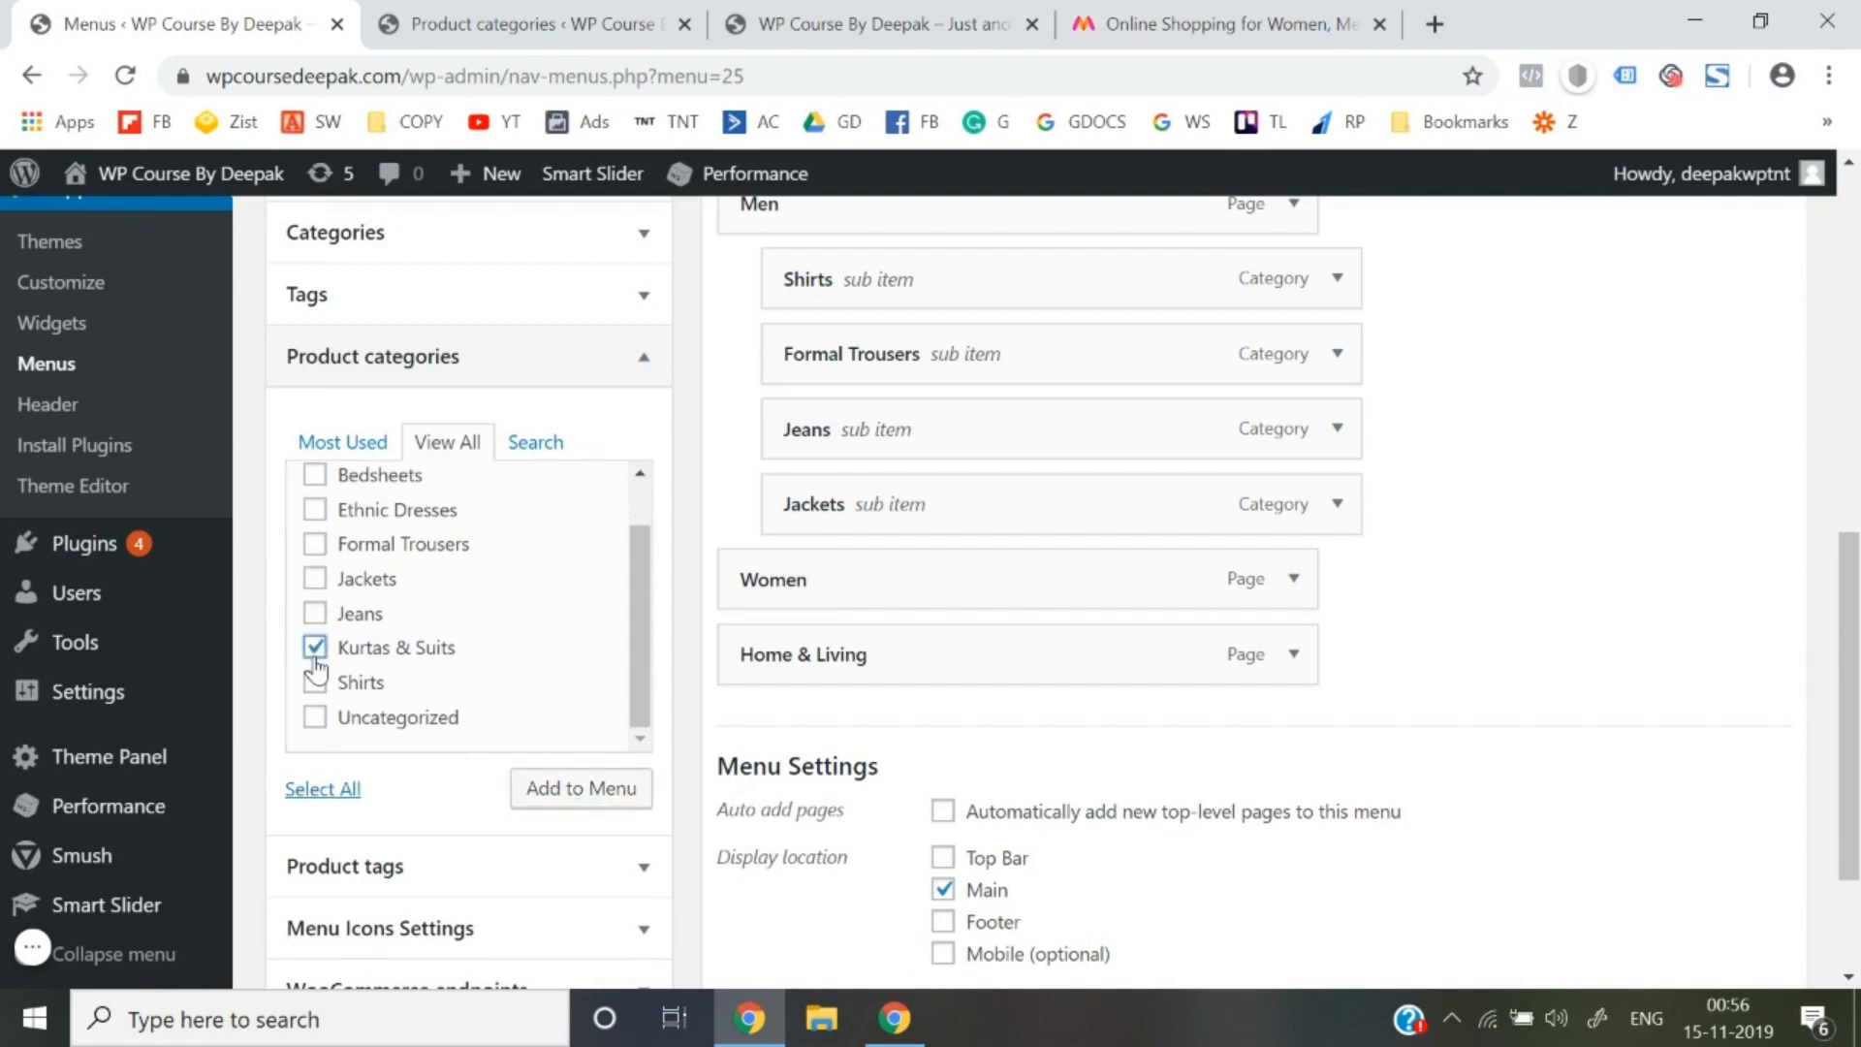
{"action": "left_click", "coordinate": [616, 789]}
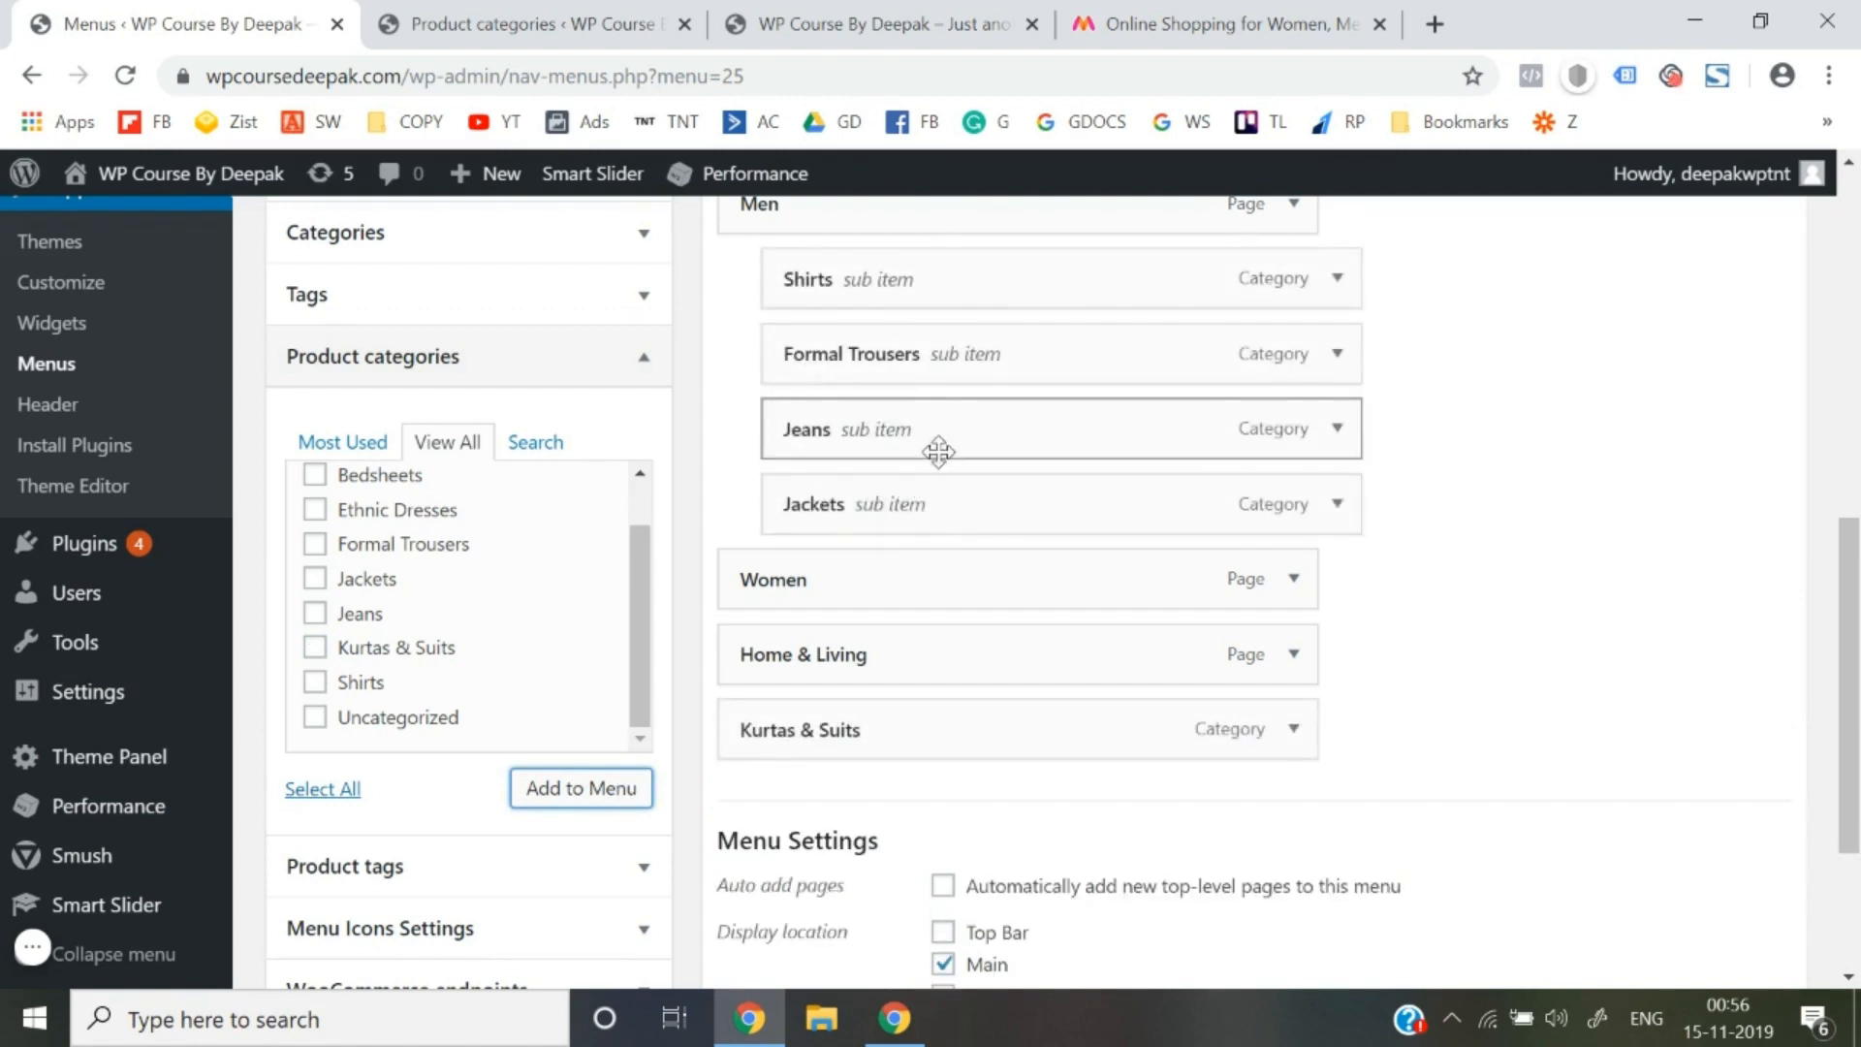
{"action": "left_click_drag", "start_coordinate": [840, 712], "coordinate": [874, 625]}
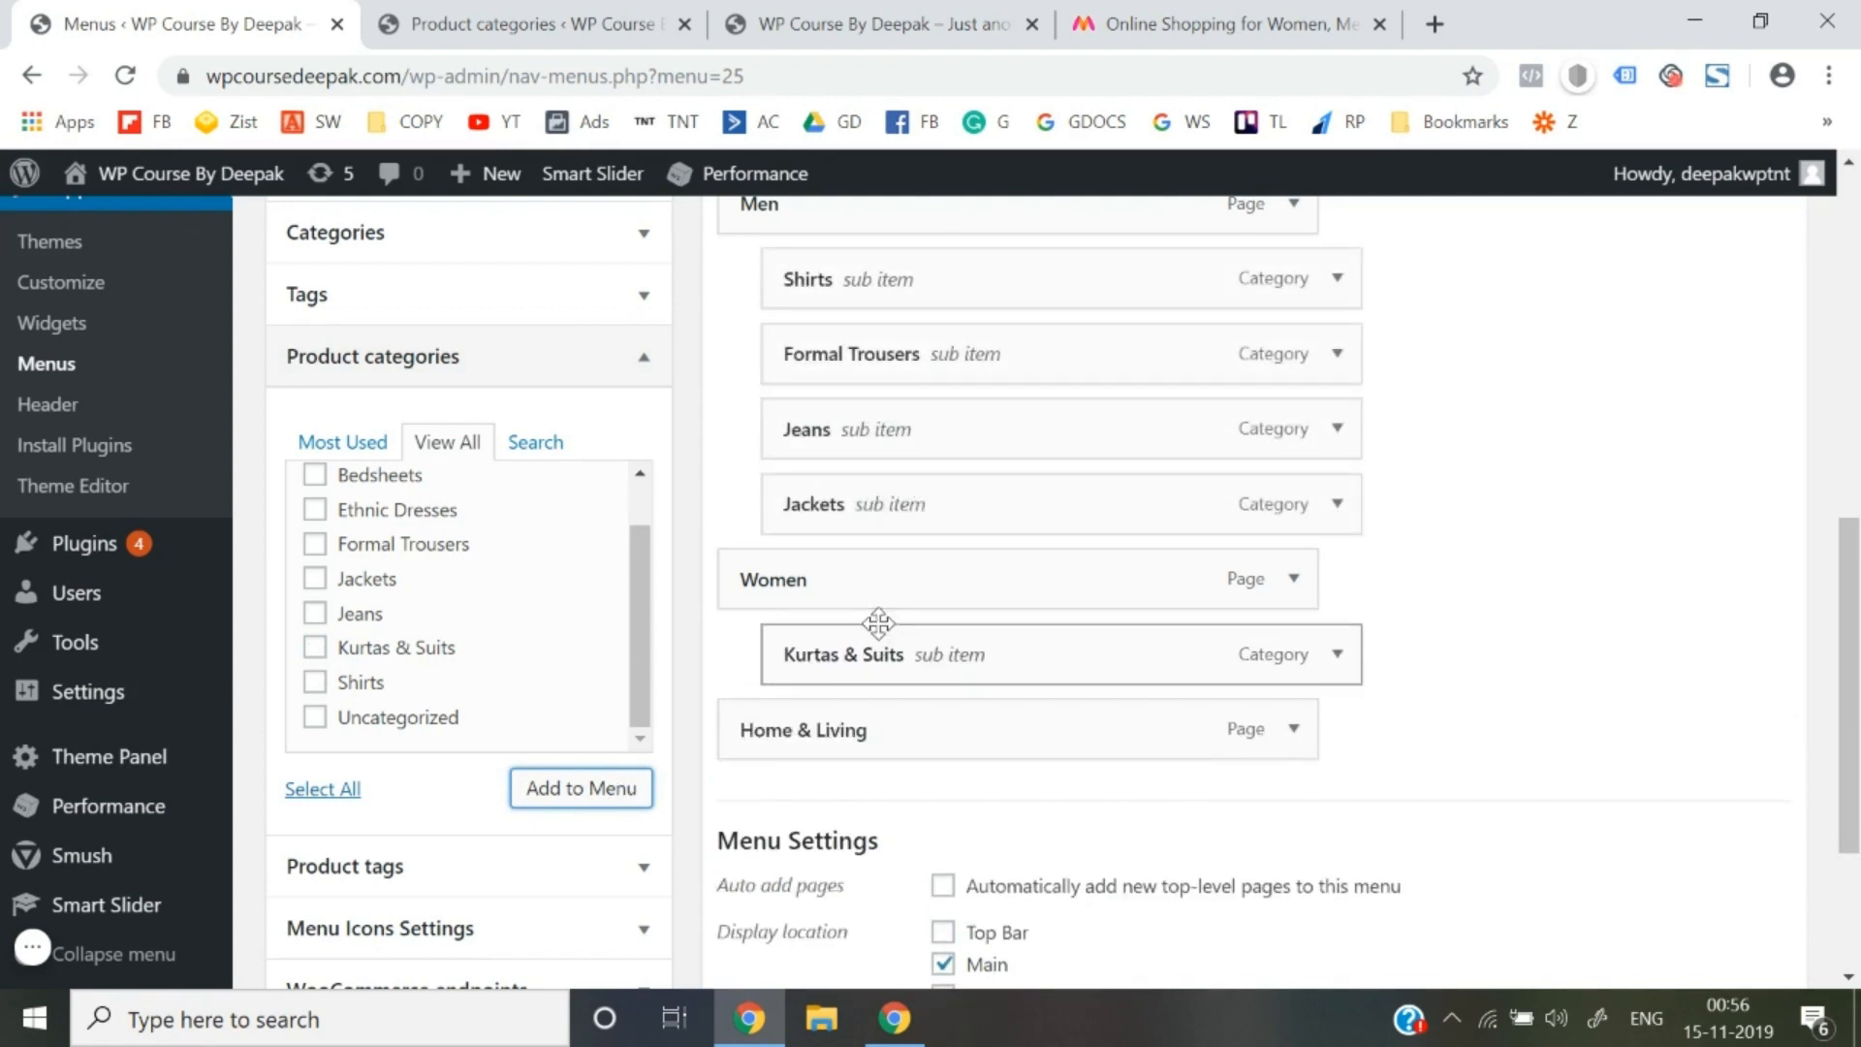
Add the Bed Covers Store and Bedsheets product categories and nest both under Home & Living as sub items
{"action": "scroll", "coordinate": [478, 600], "scroll_direction": "up", "scroll_amount": 1}
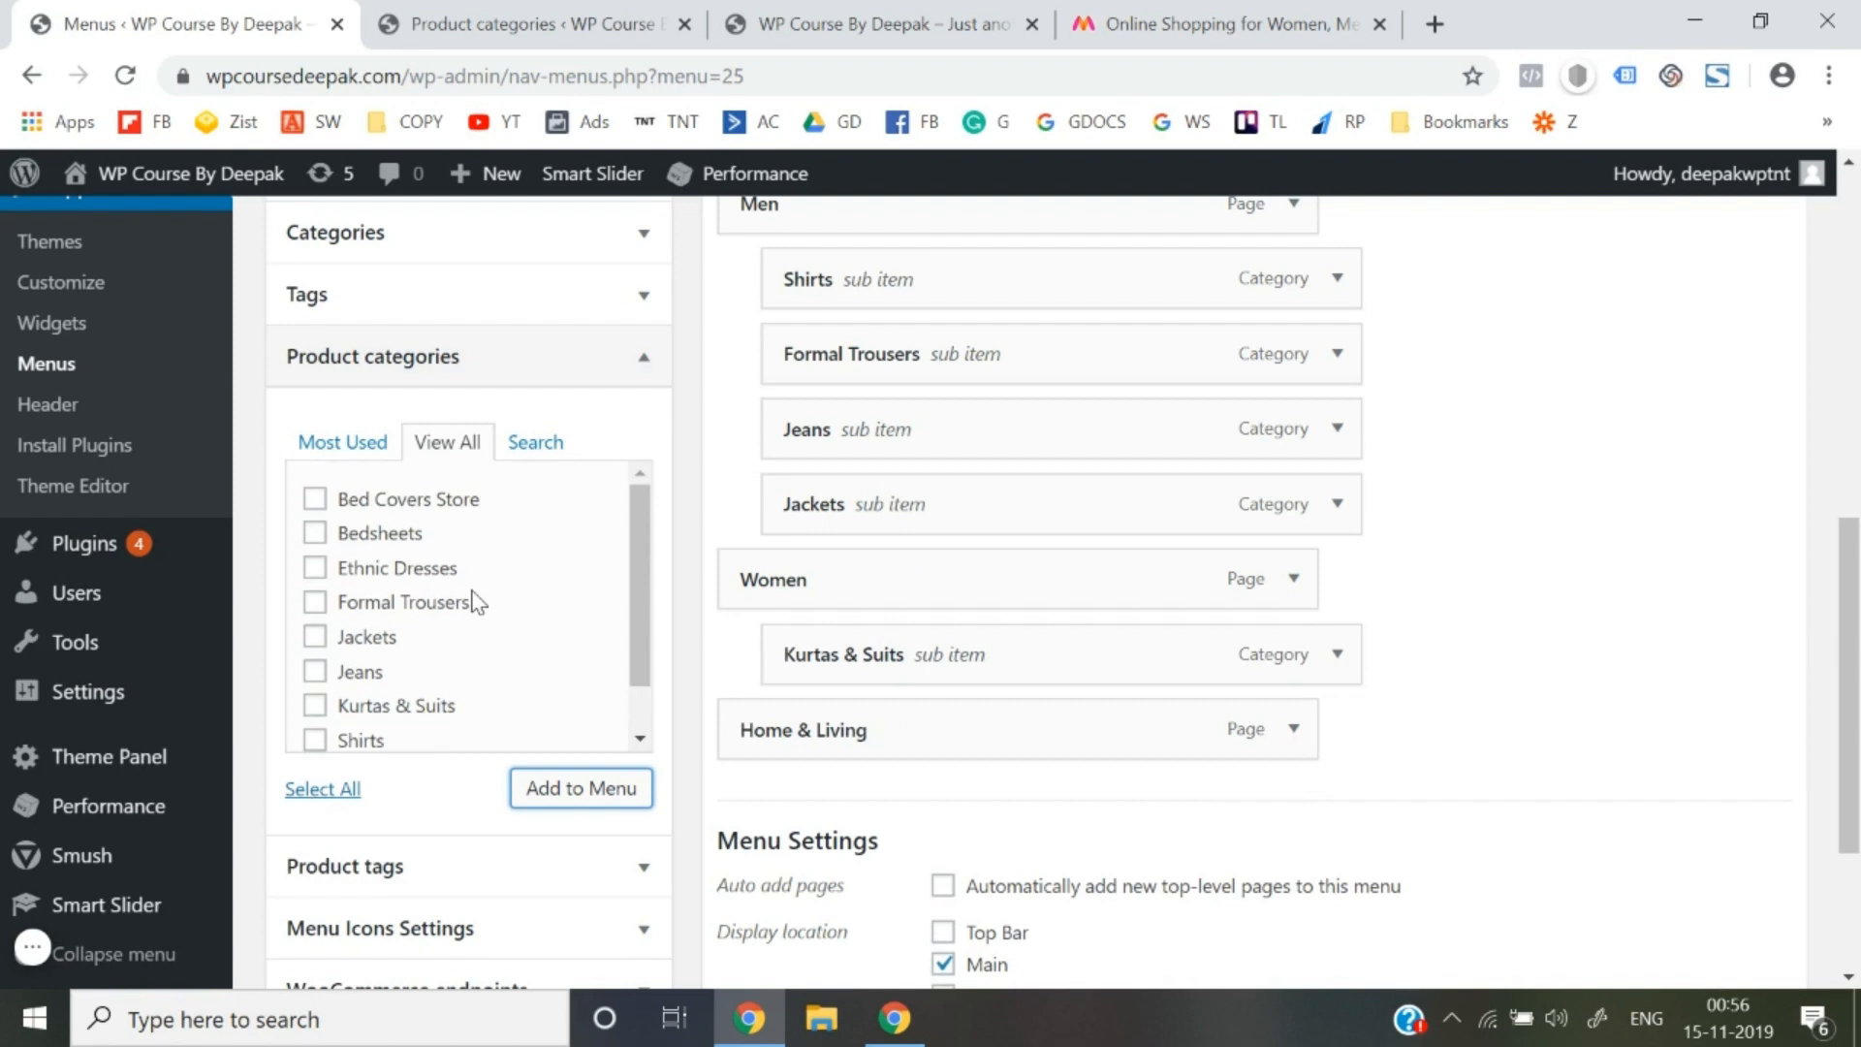
{"action": "left_click", "coordinate": [314, 499]}
{"action": "left_click", "coordinate": [314, 533]}
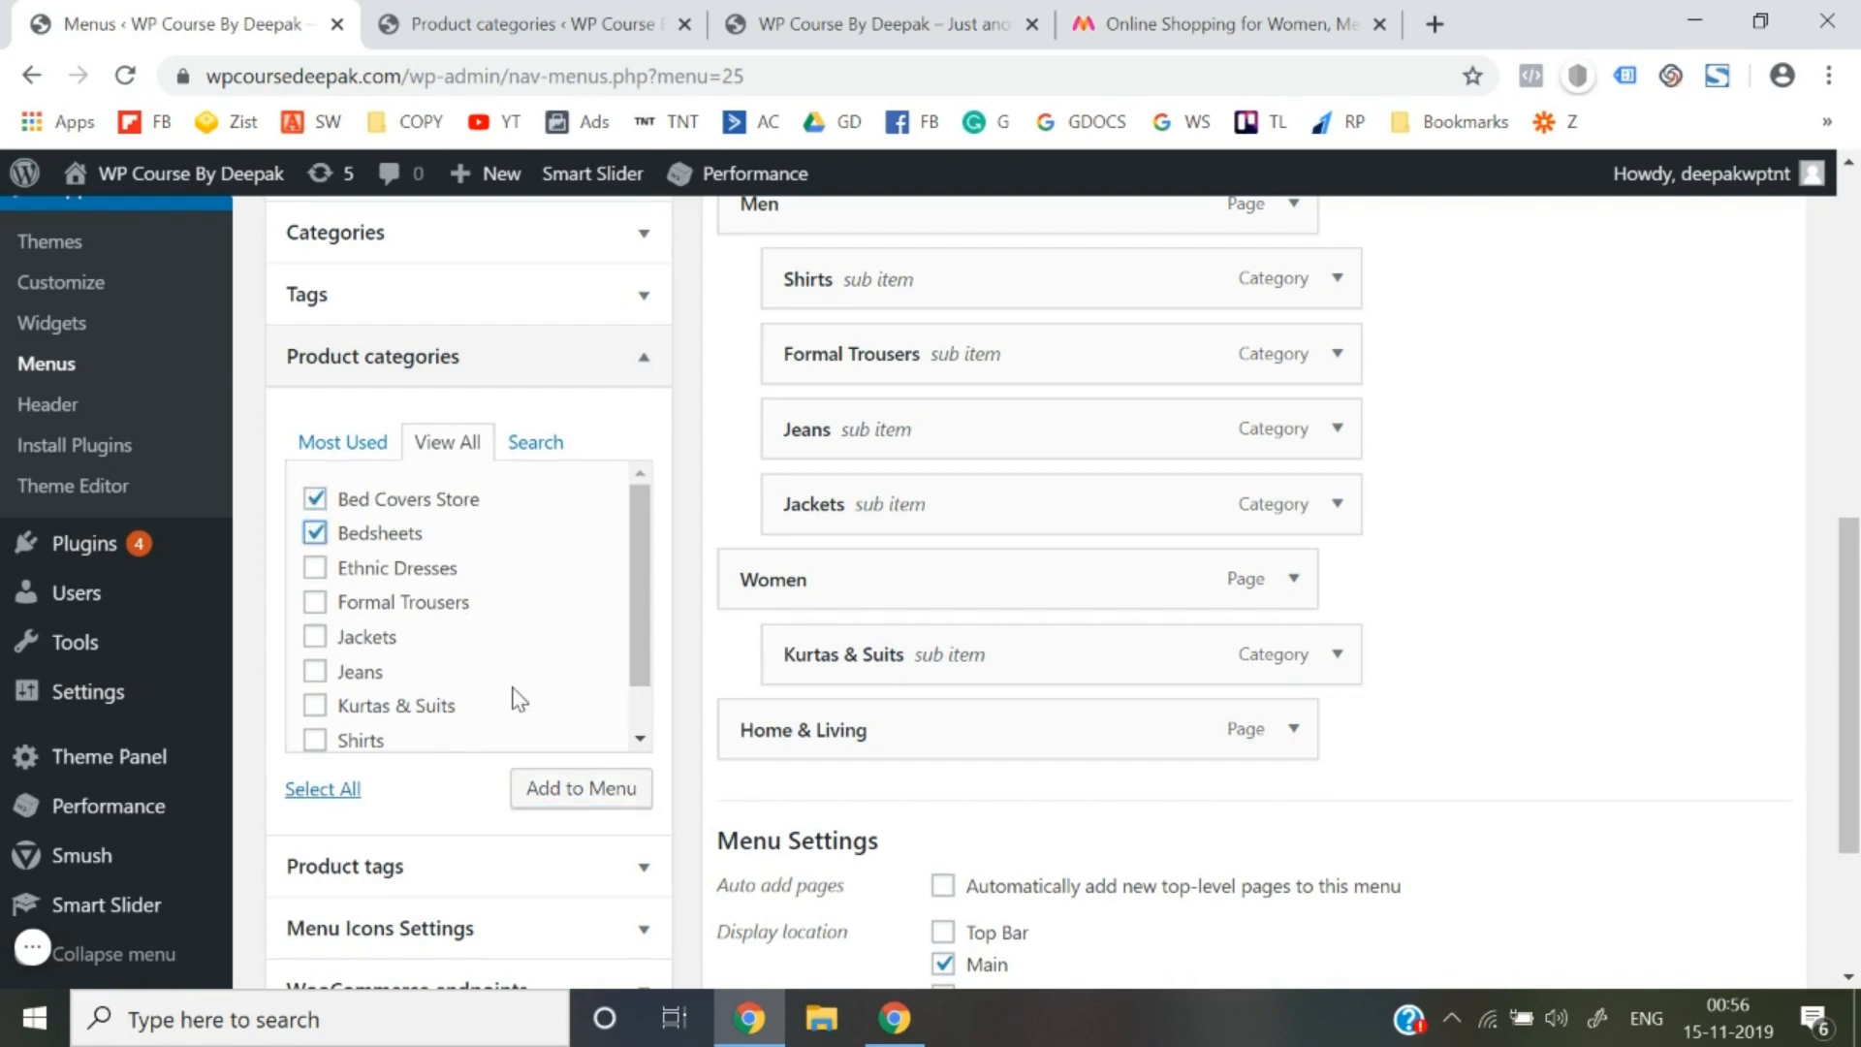
{"action": "left_click", "coordinate": [574, 790]}
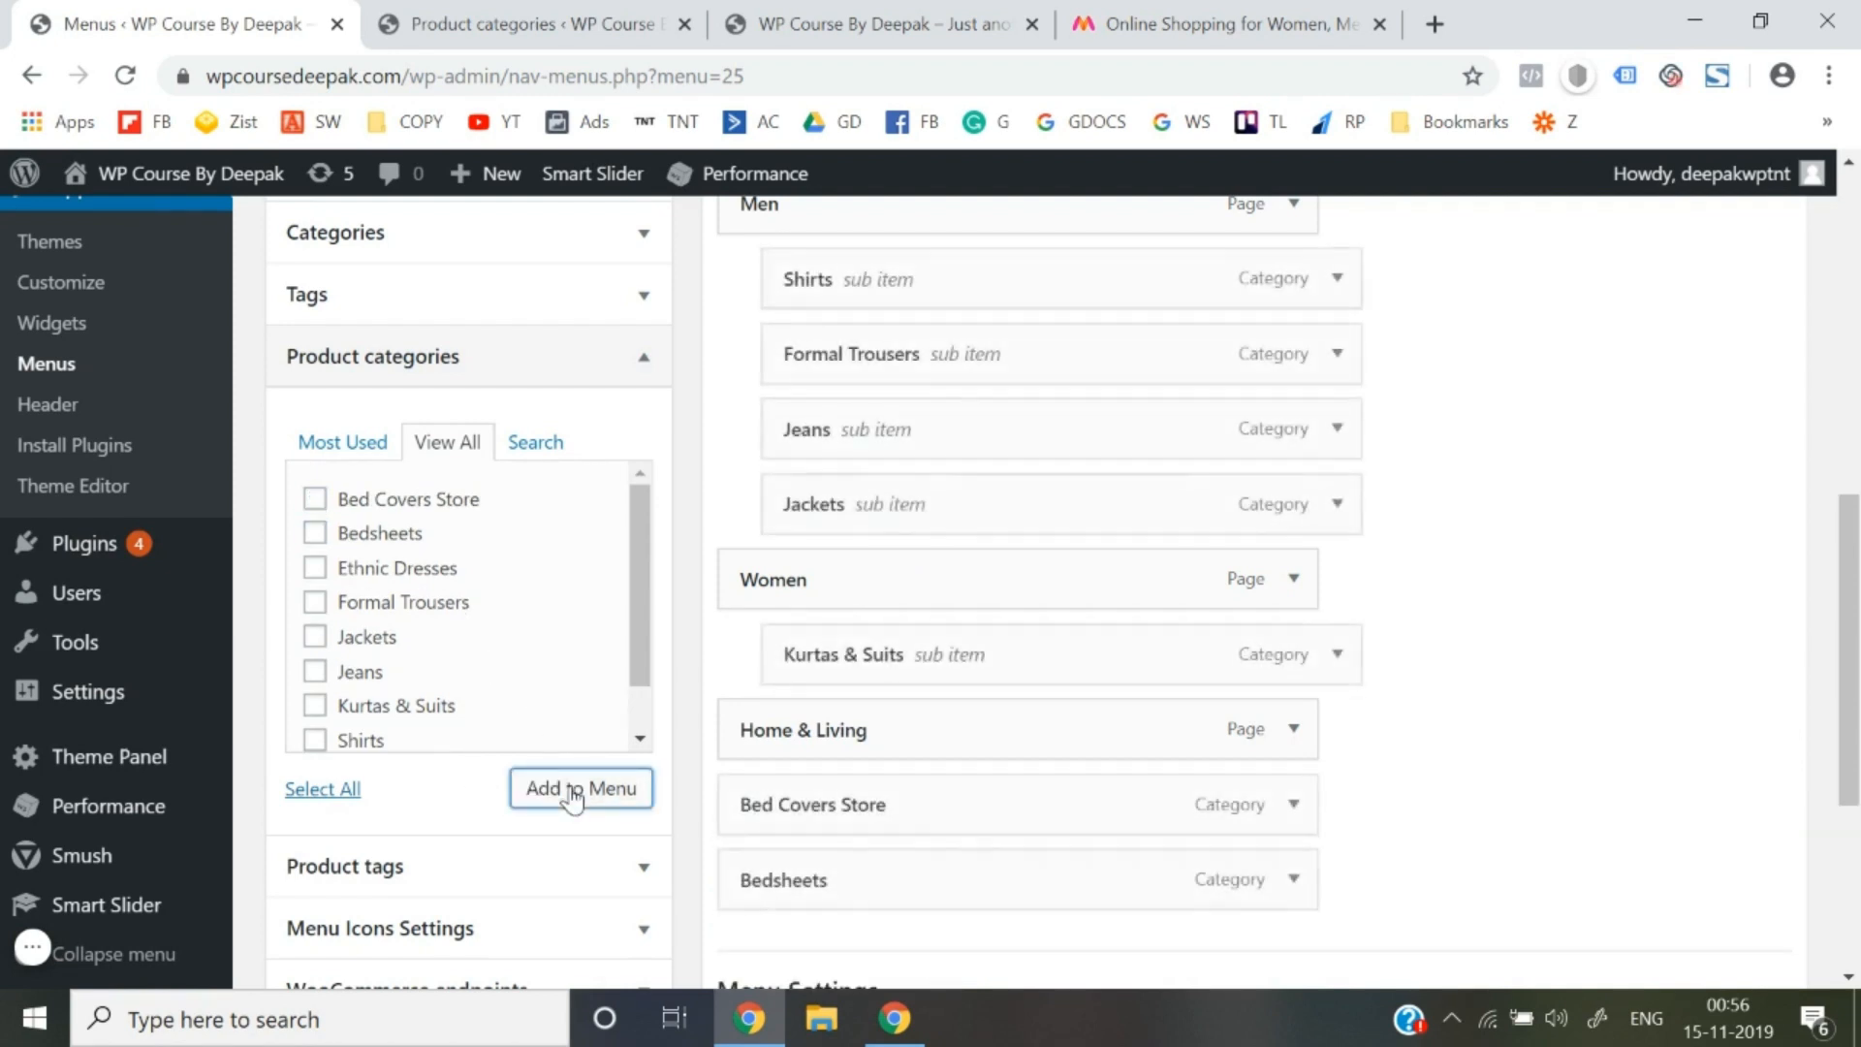
{"action": "left_click_drag", "start_coordinate": [781, 789], "coordinate": [888, 789]}
{"action": "left_click_drag", "start_coordinate": [791, 878], "coordinate": [852, 863]}
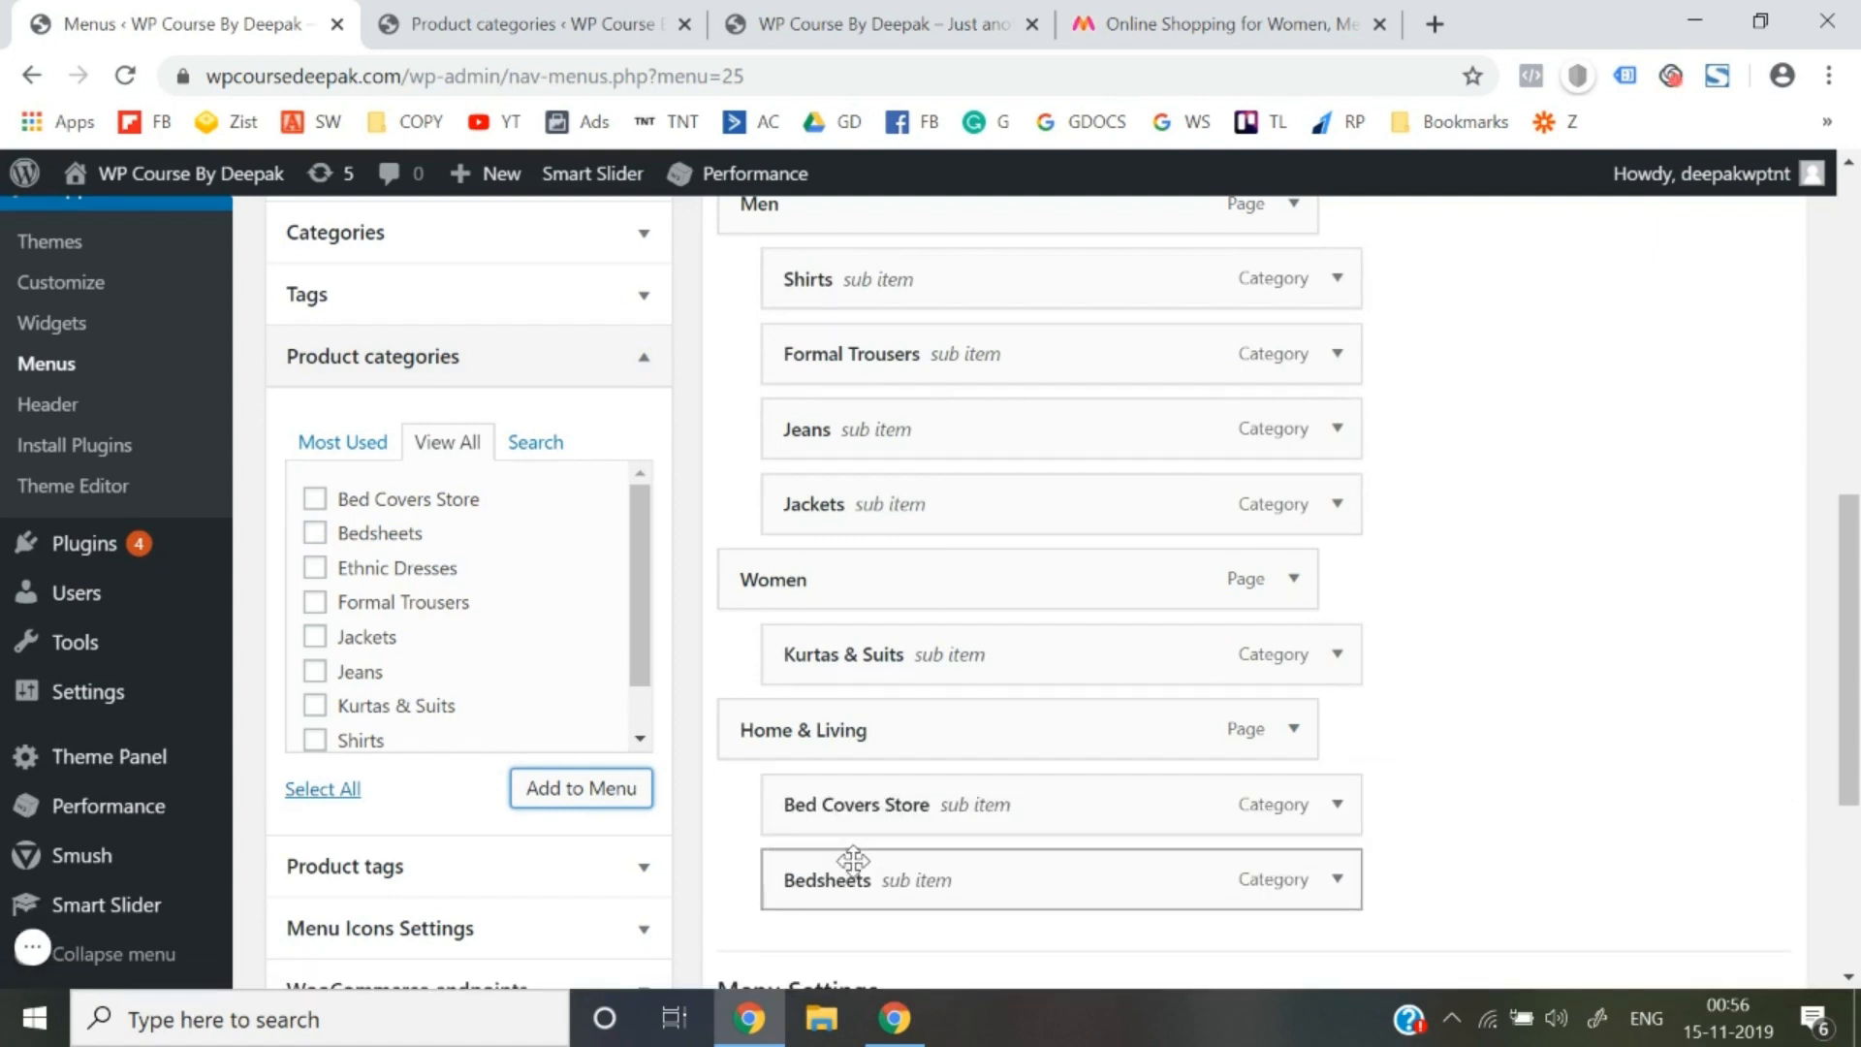
Add the Ethnic Dresses product category as a sub item of Women below Kurtas & Suits and save the menu
{"action": "left_click", "coordinate": [315, 569]}
{"action": "left_click", "coordinate": [591, 790]}
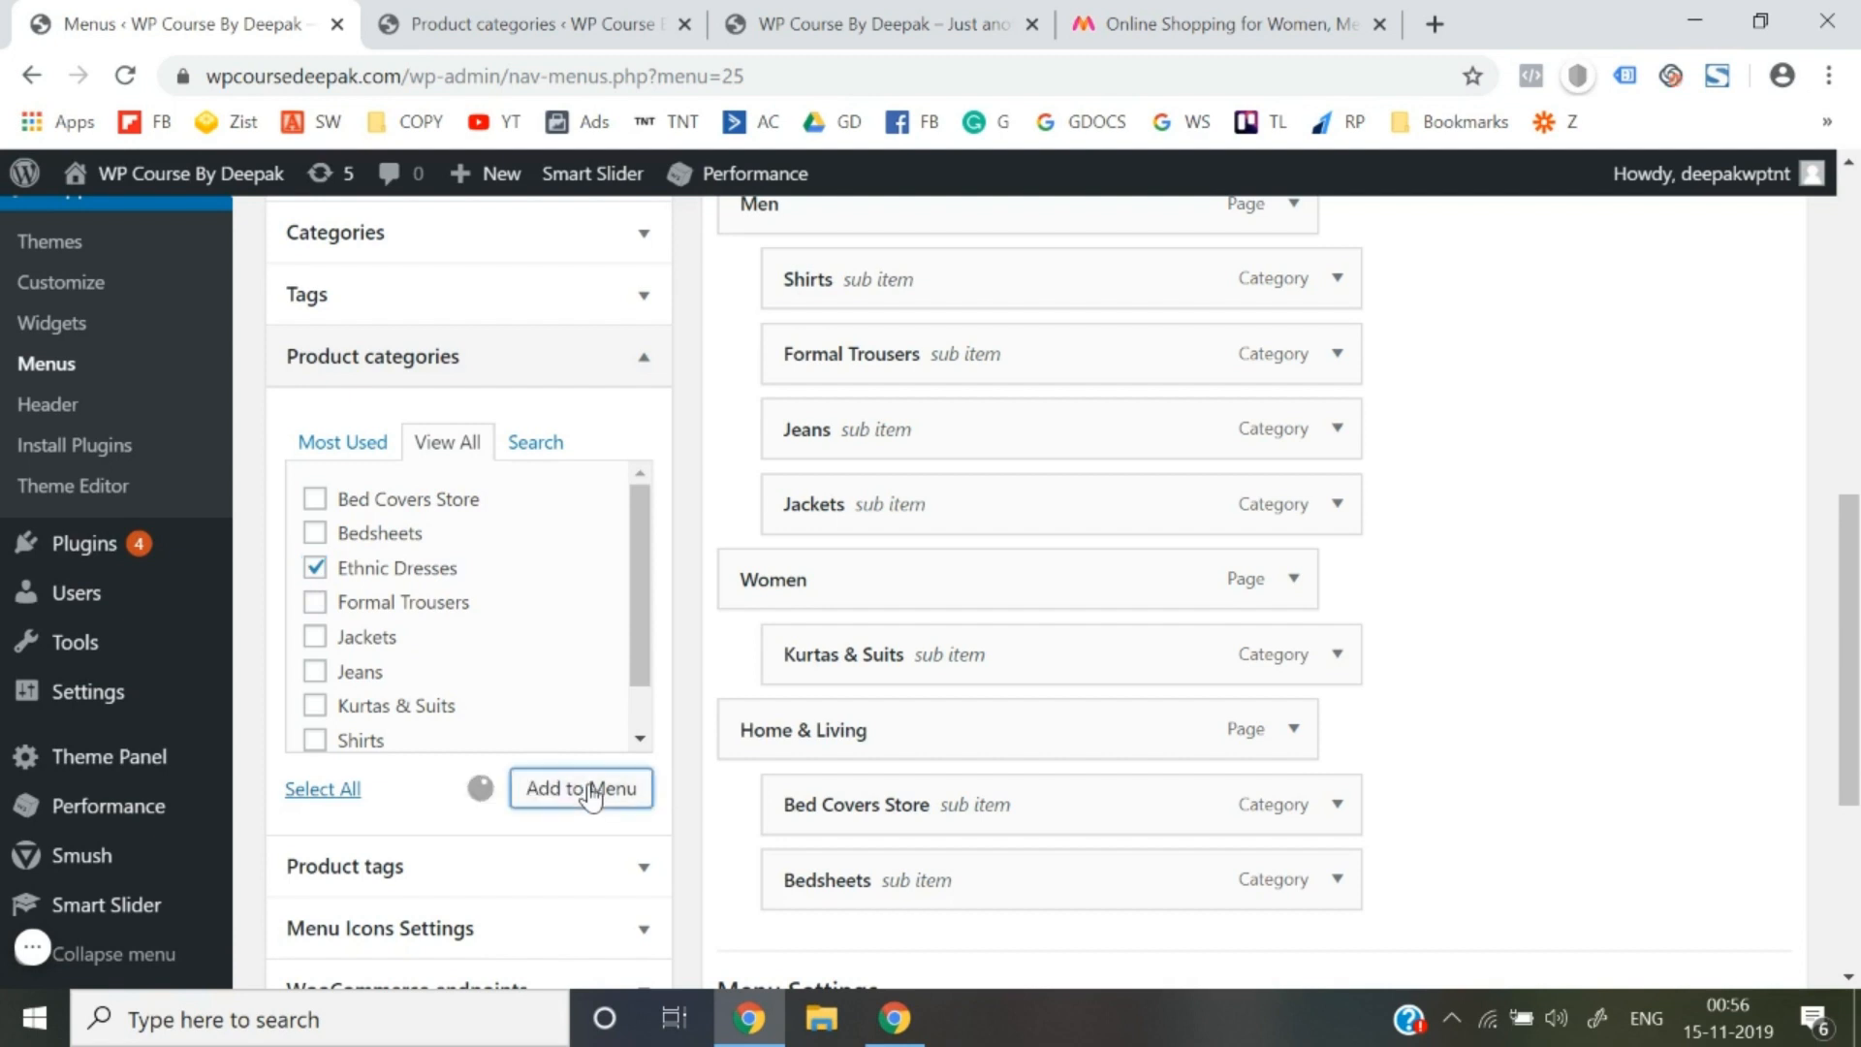
{"action": "scroll", "coordinate": [921, 946], "scroll_direction": "down", "scroll_amount": 1}
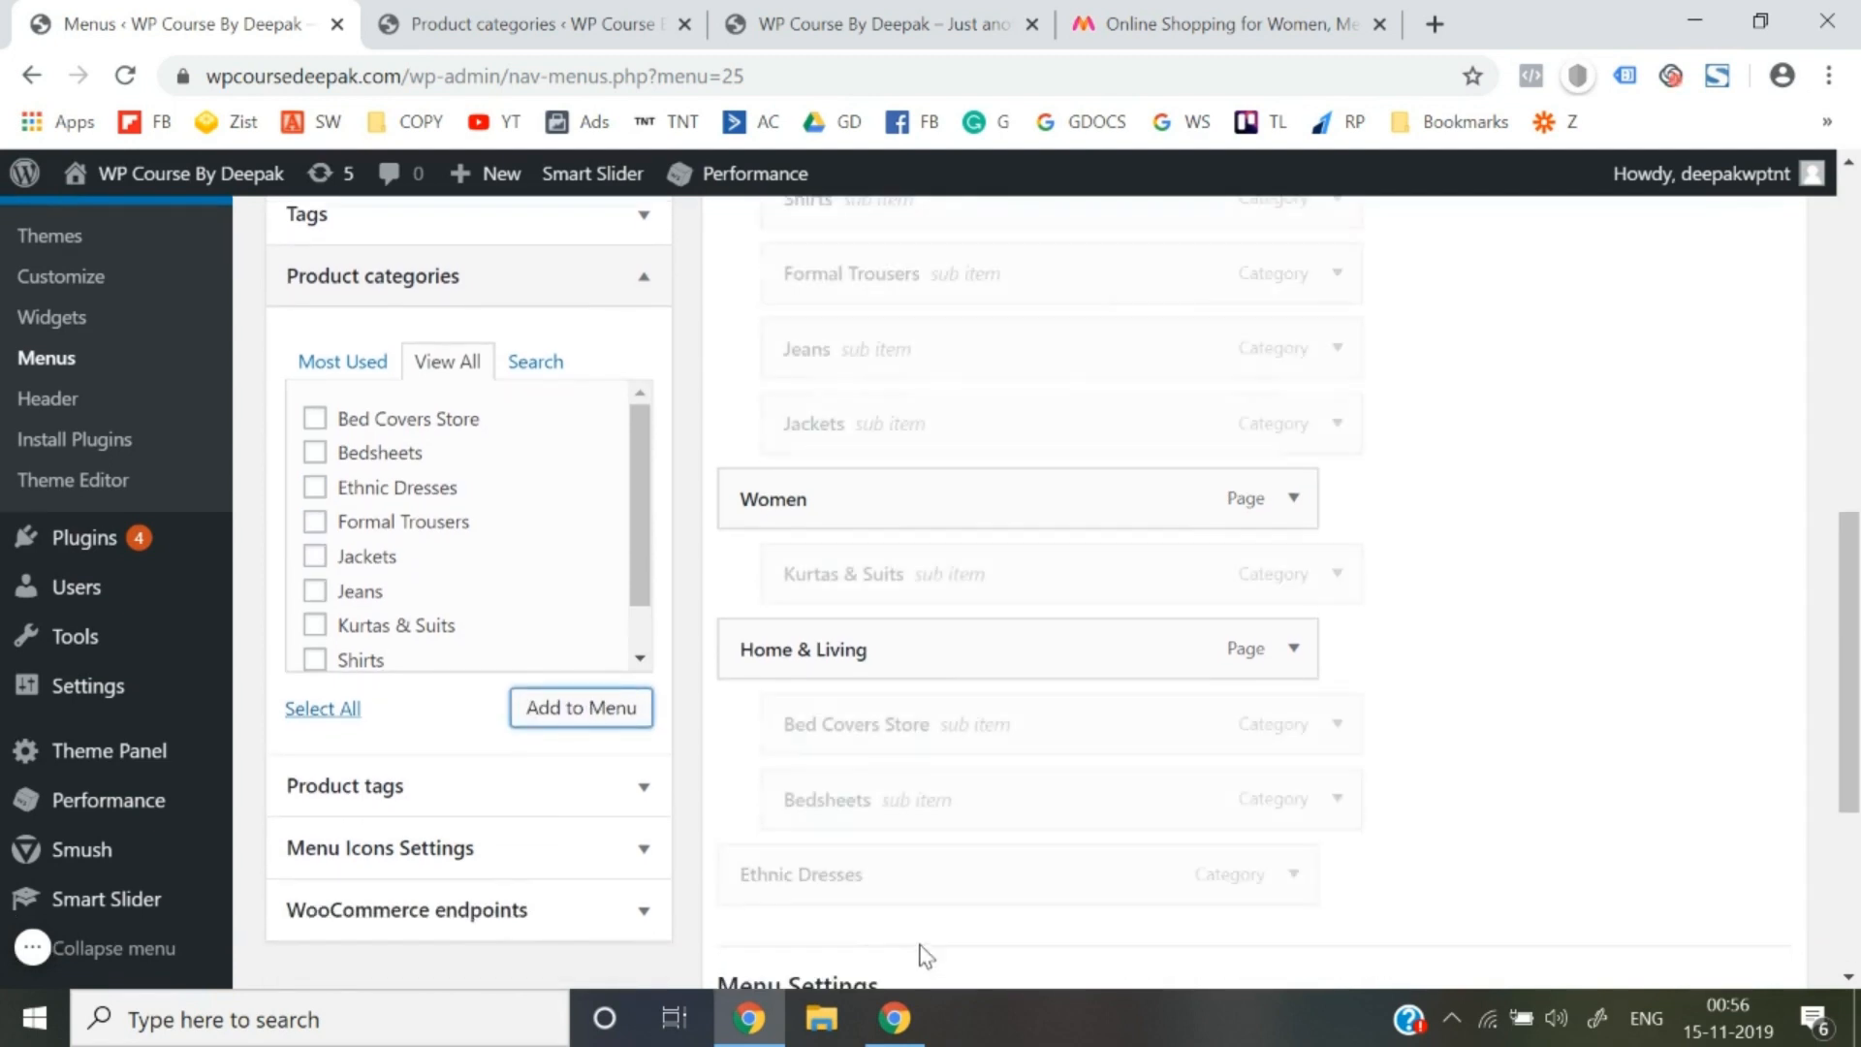
{"action": "left_click_drag", "start_coordinate": [851, 883], "coordinate": [841, 640]}
{"action": "scroll", "coordinate": [1561, 607], "scroll_direction": "down", "scroll_amount": 5}
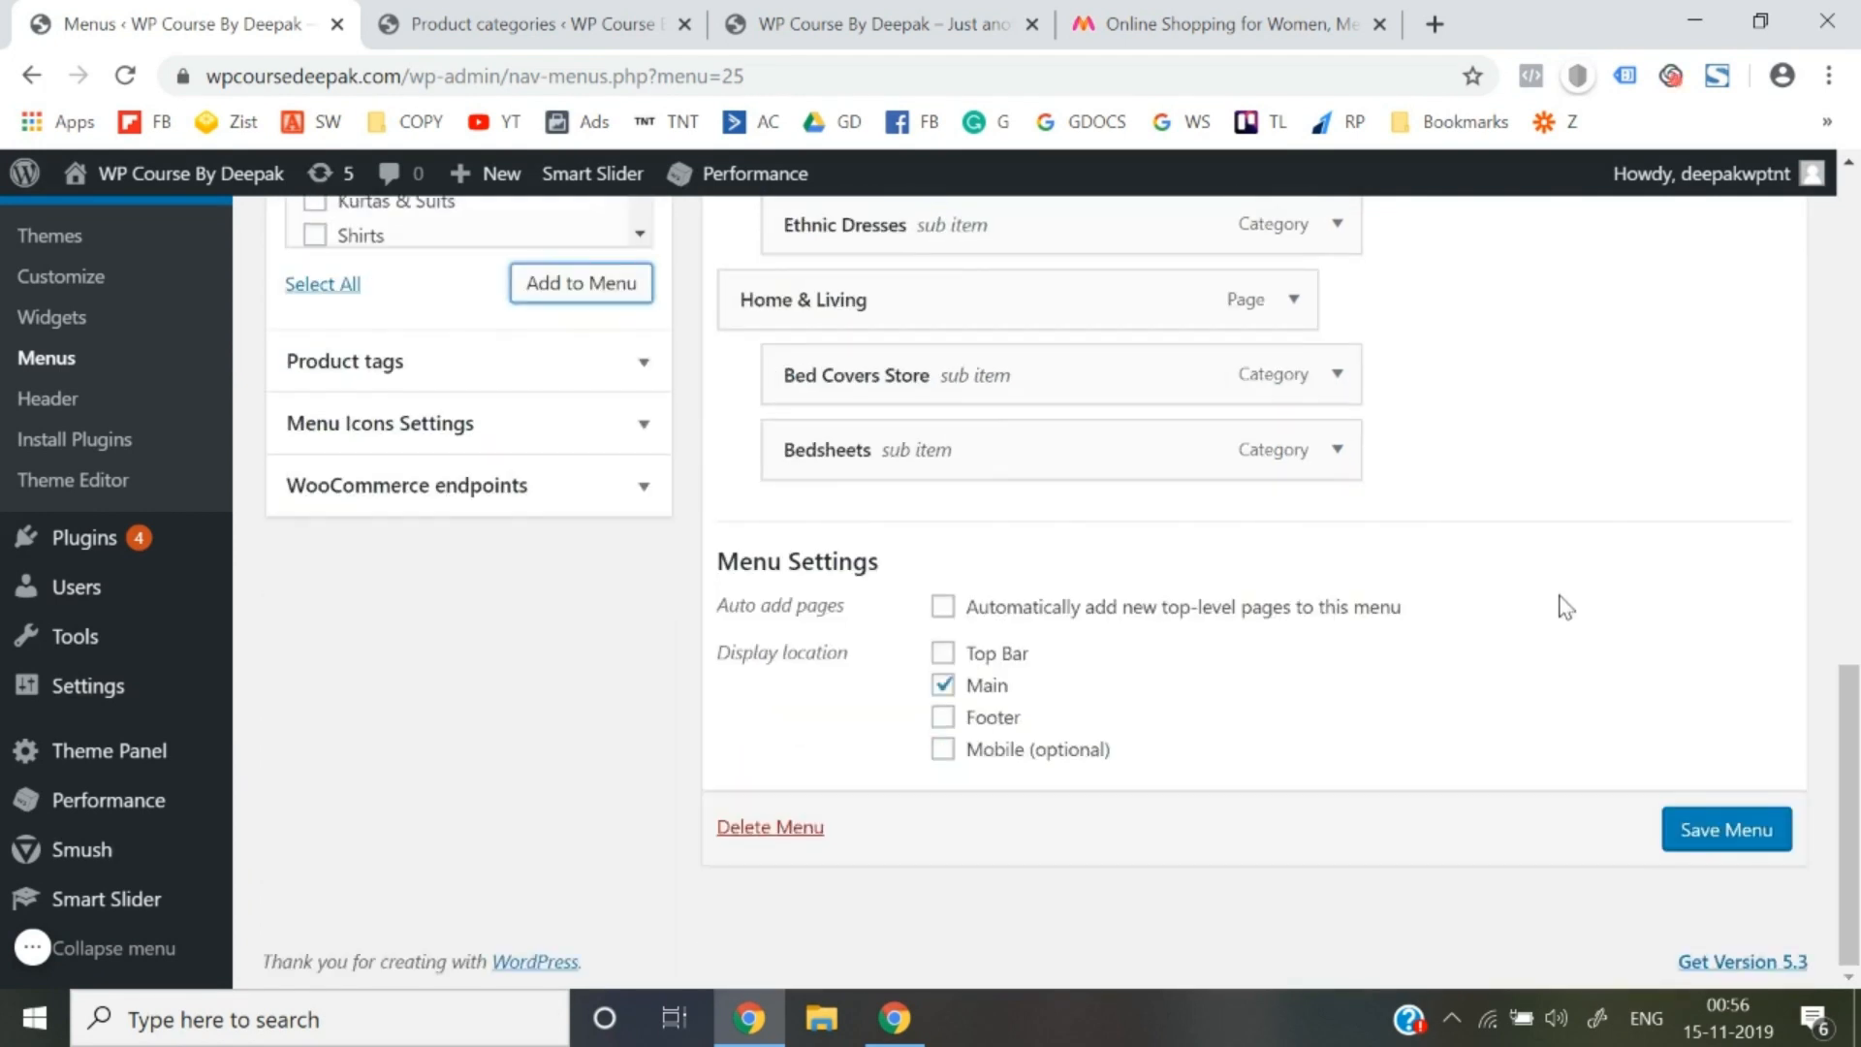
{"action": "left_click", "coordinate": [1724, 833]}
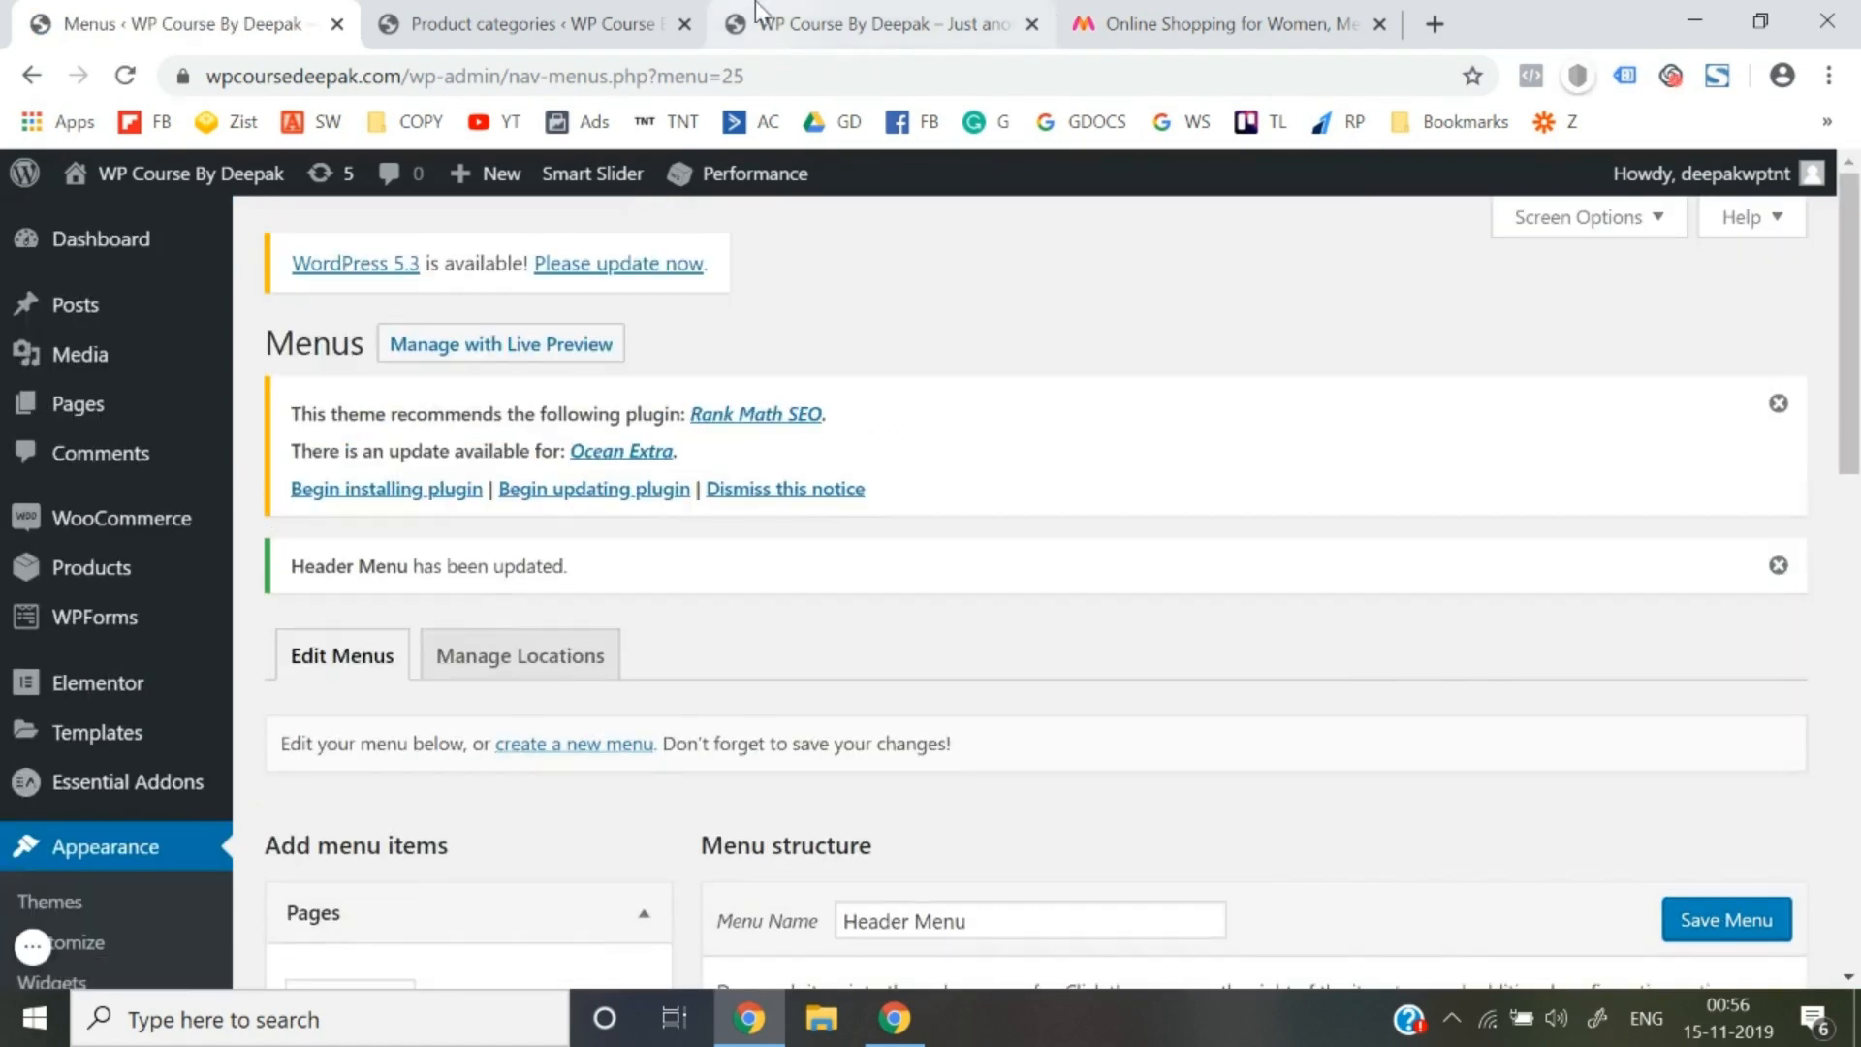
Reload the store's homepage to check the Men, Women and Home & Living dropdowns, and return to the menu editor
{"action": "left_click", "coordinate": [761, 21]}
{"action": "key", "text": "F5"}
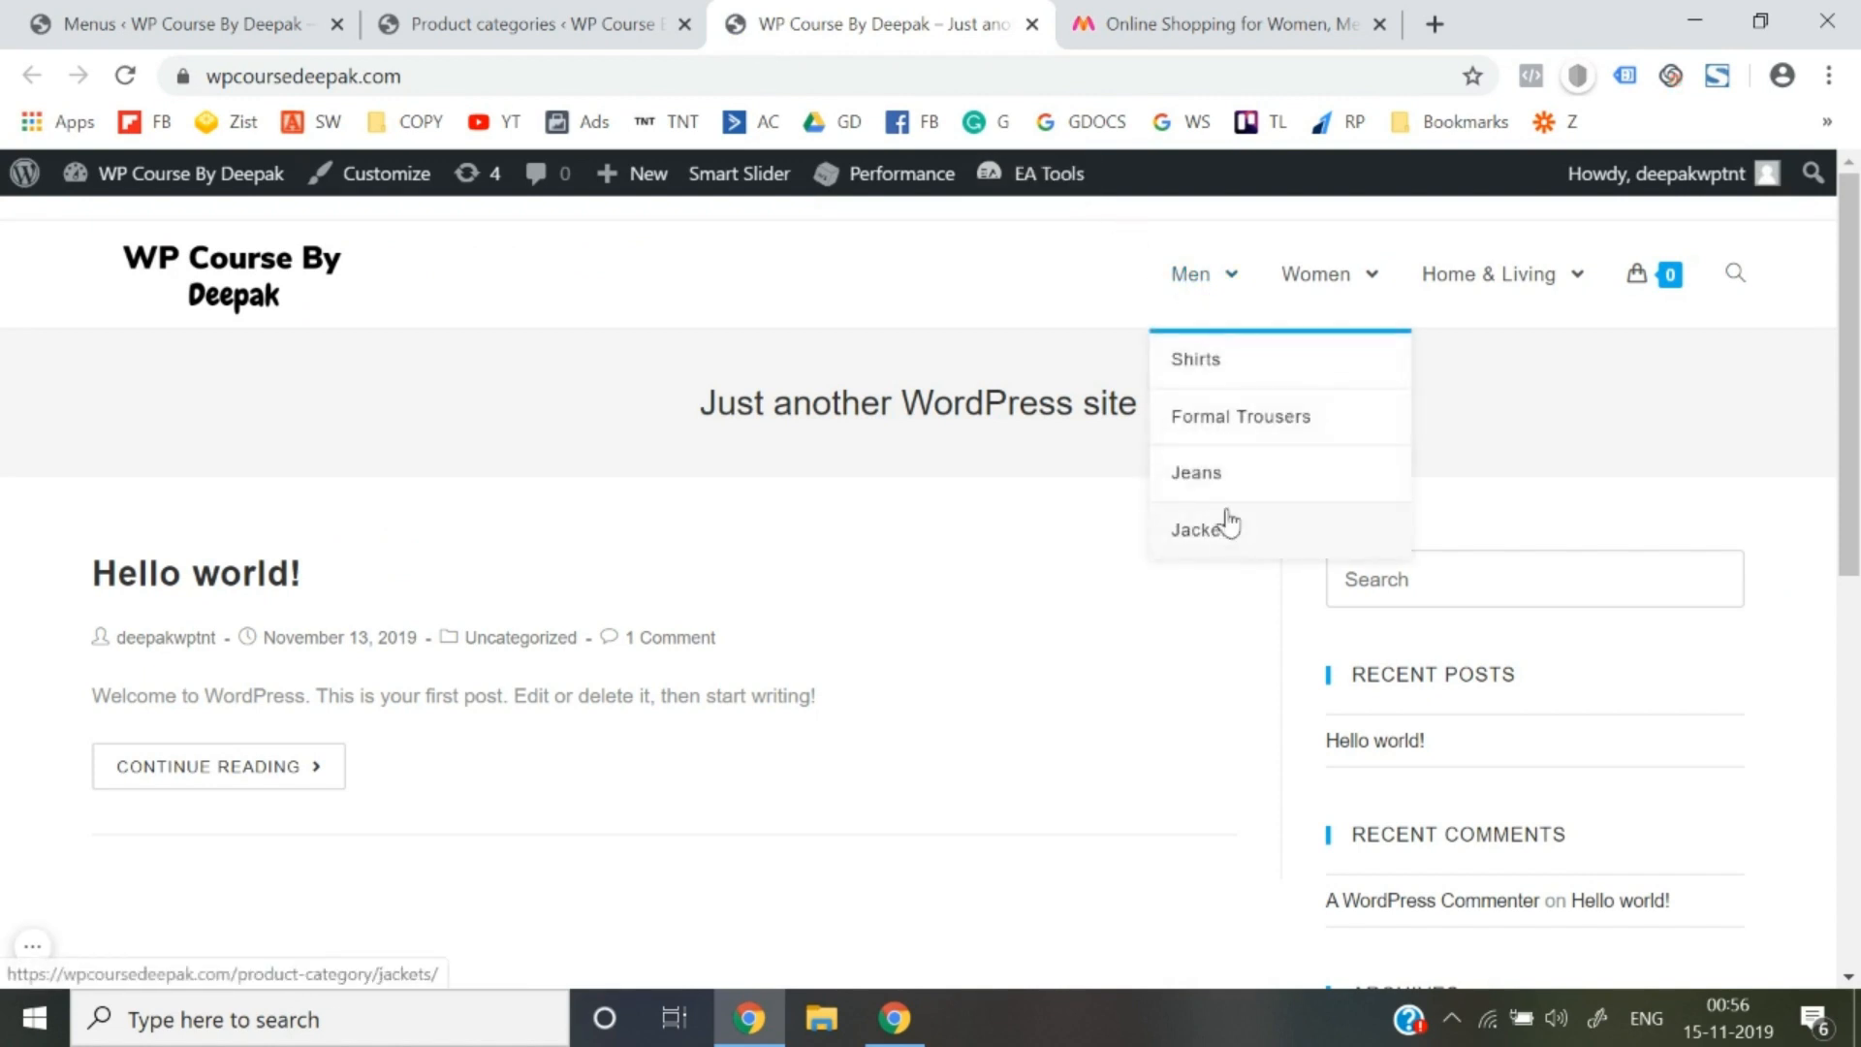
{"action": "mouse_move", "coordinate": [1341, 296]}
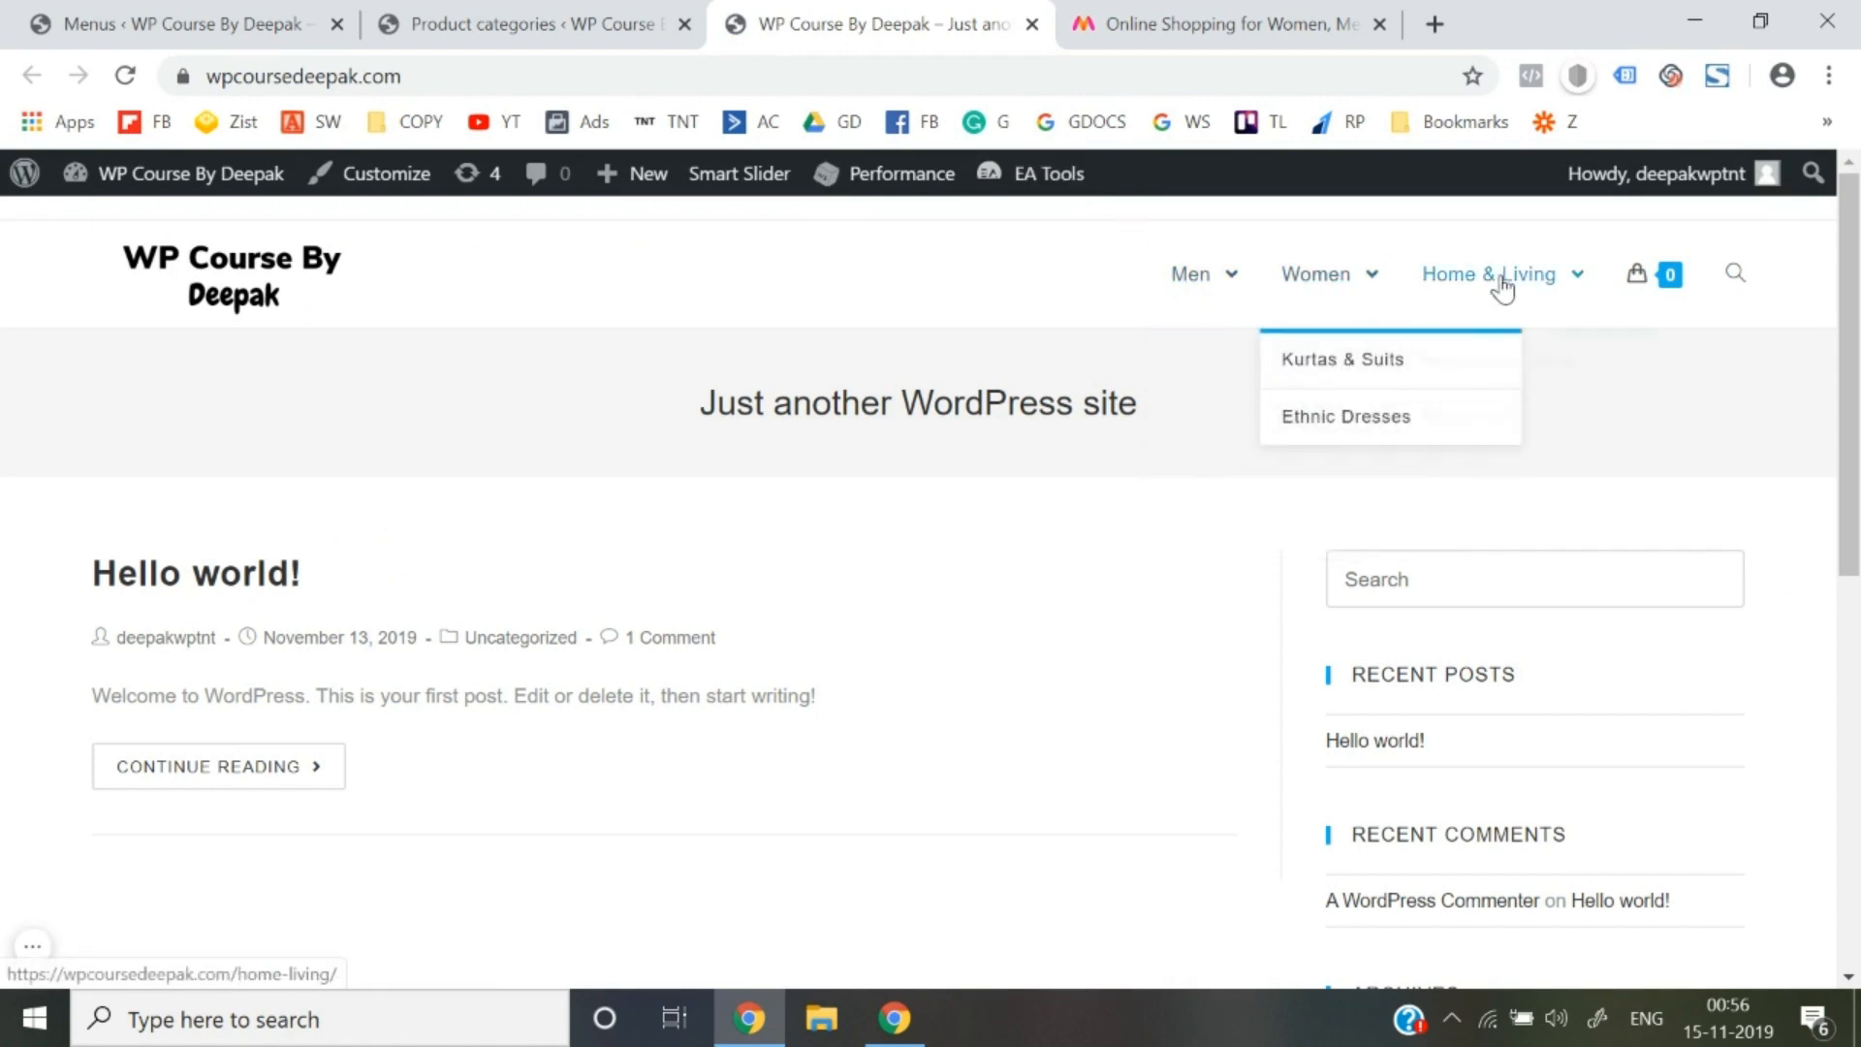
{"action": "mouse_move", "coordinate": [1502, 287]}
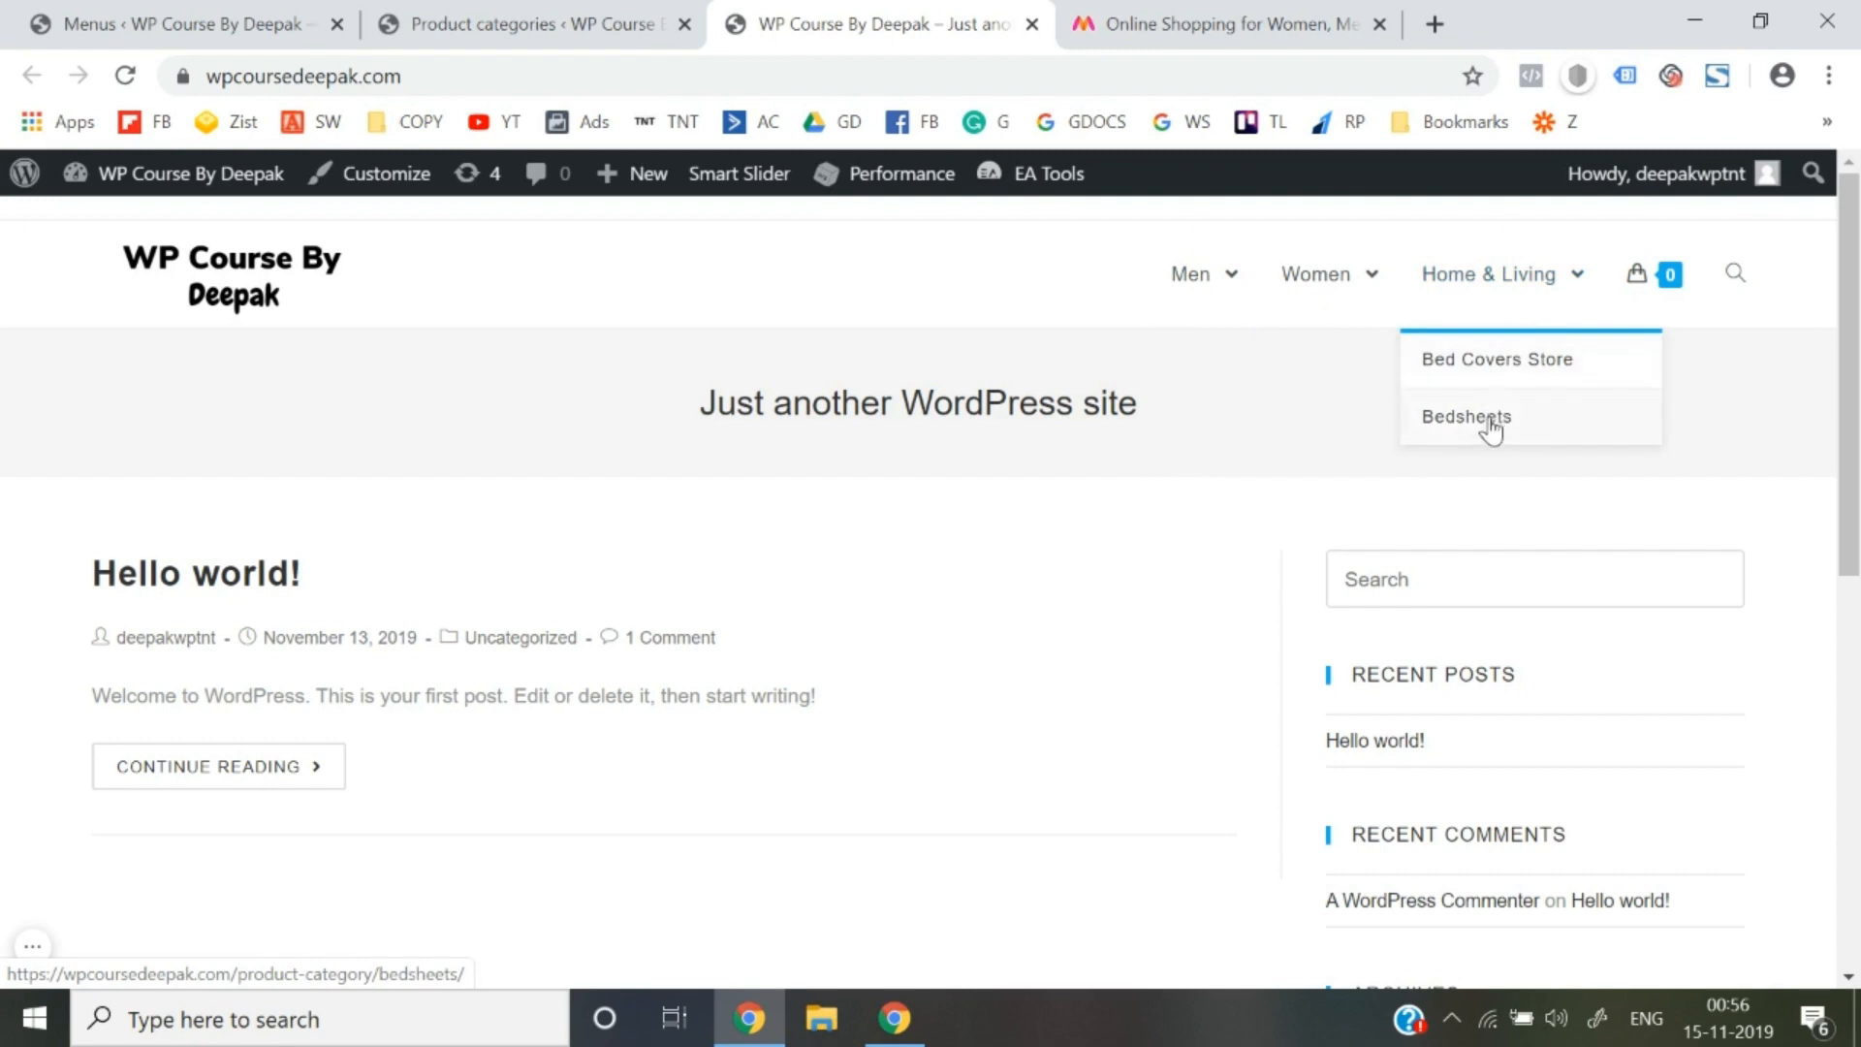
{"action": "left_click", "coordinate": [221, 300]}
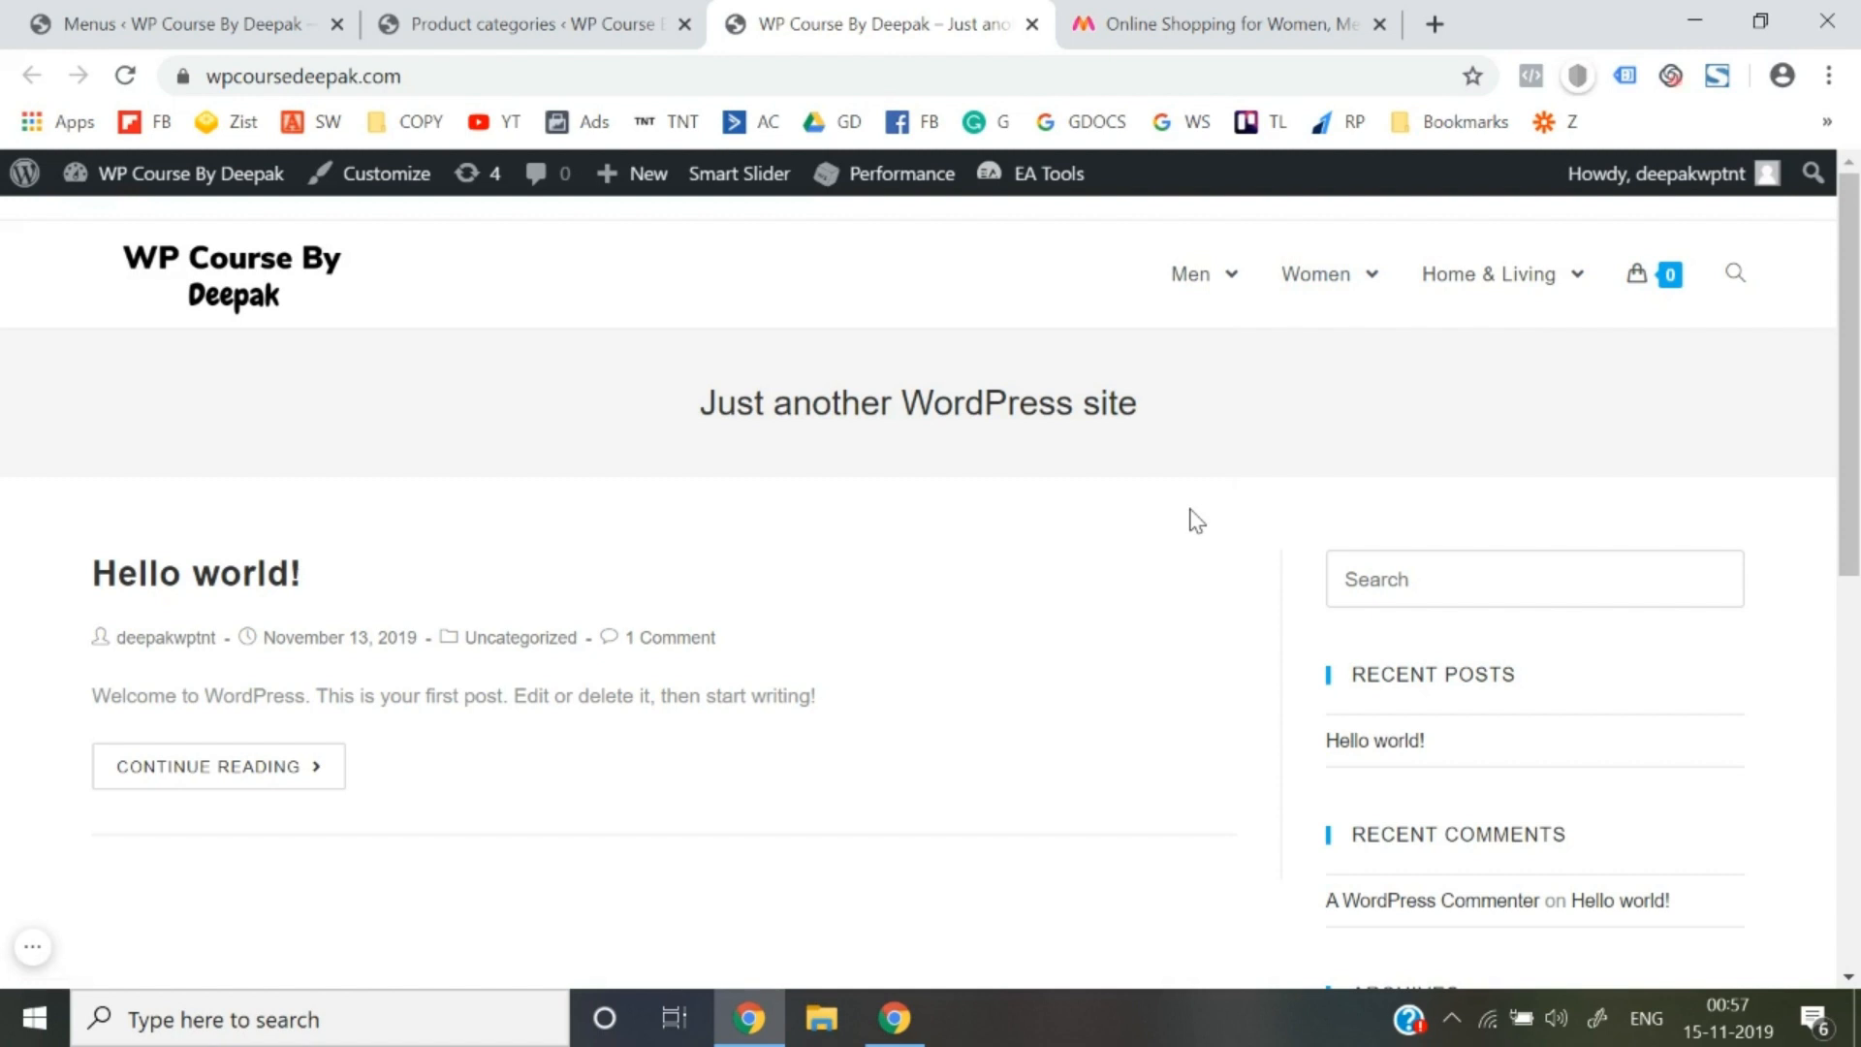
{"action": "left_click", "coordinate": [255, 8]}
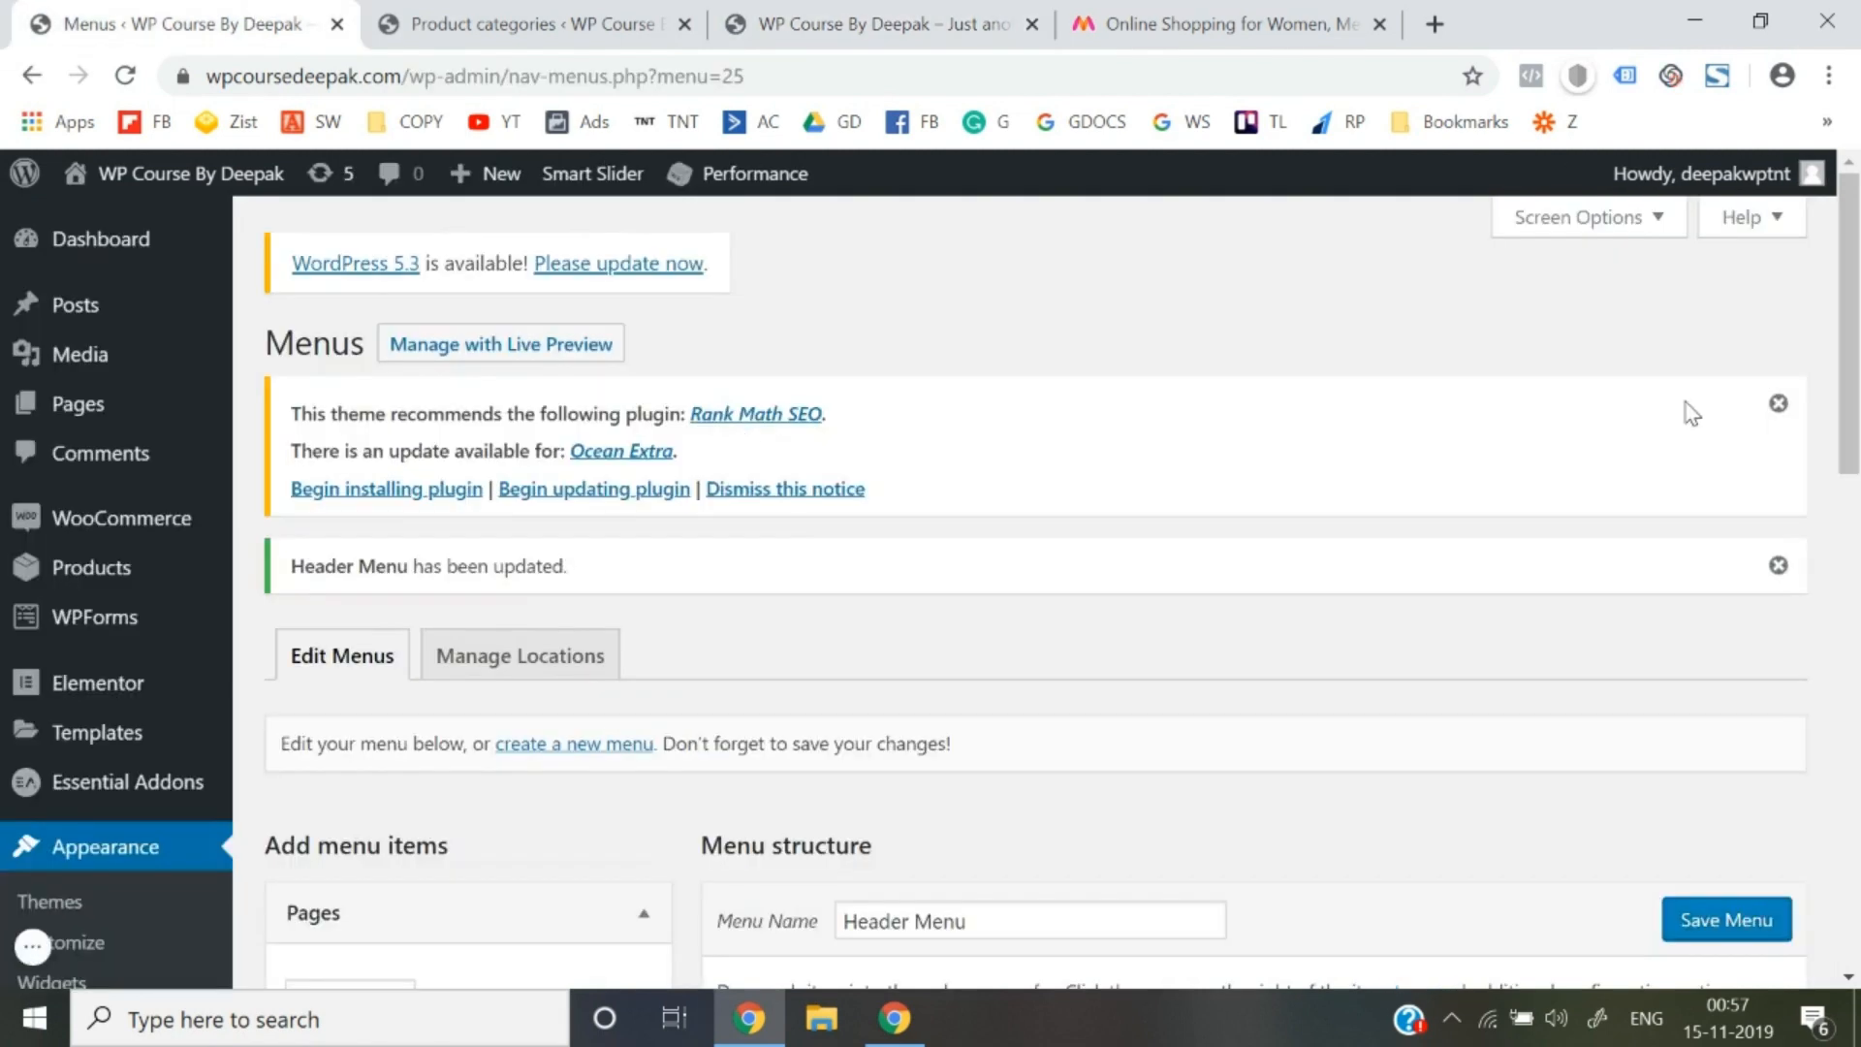
Dismiss the plugin recommendation and menu update notices, and open the WooCommerce settings
{"action": "left_click", "coordinate": [1778, 404]}
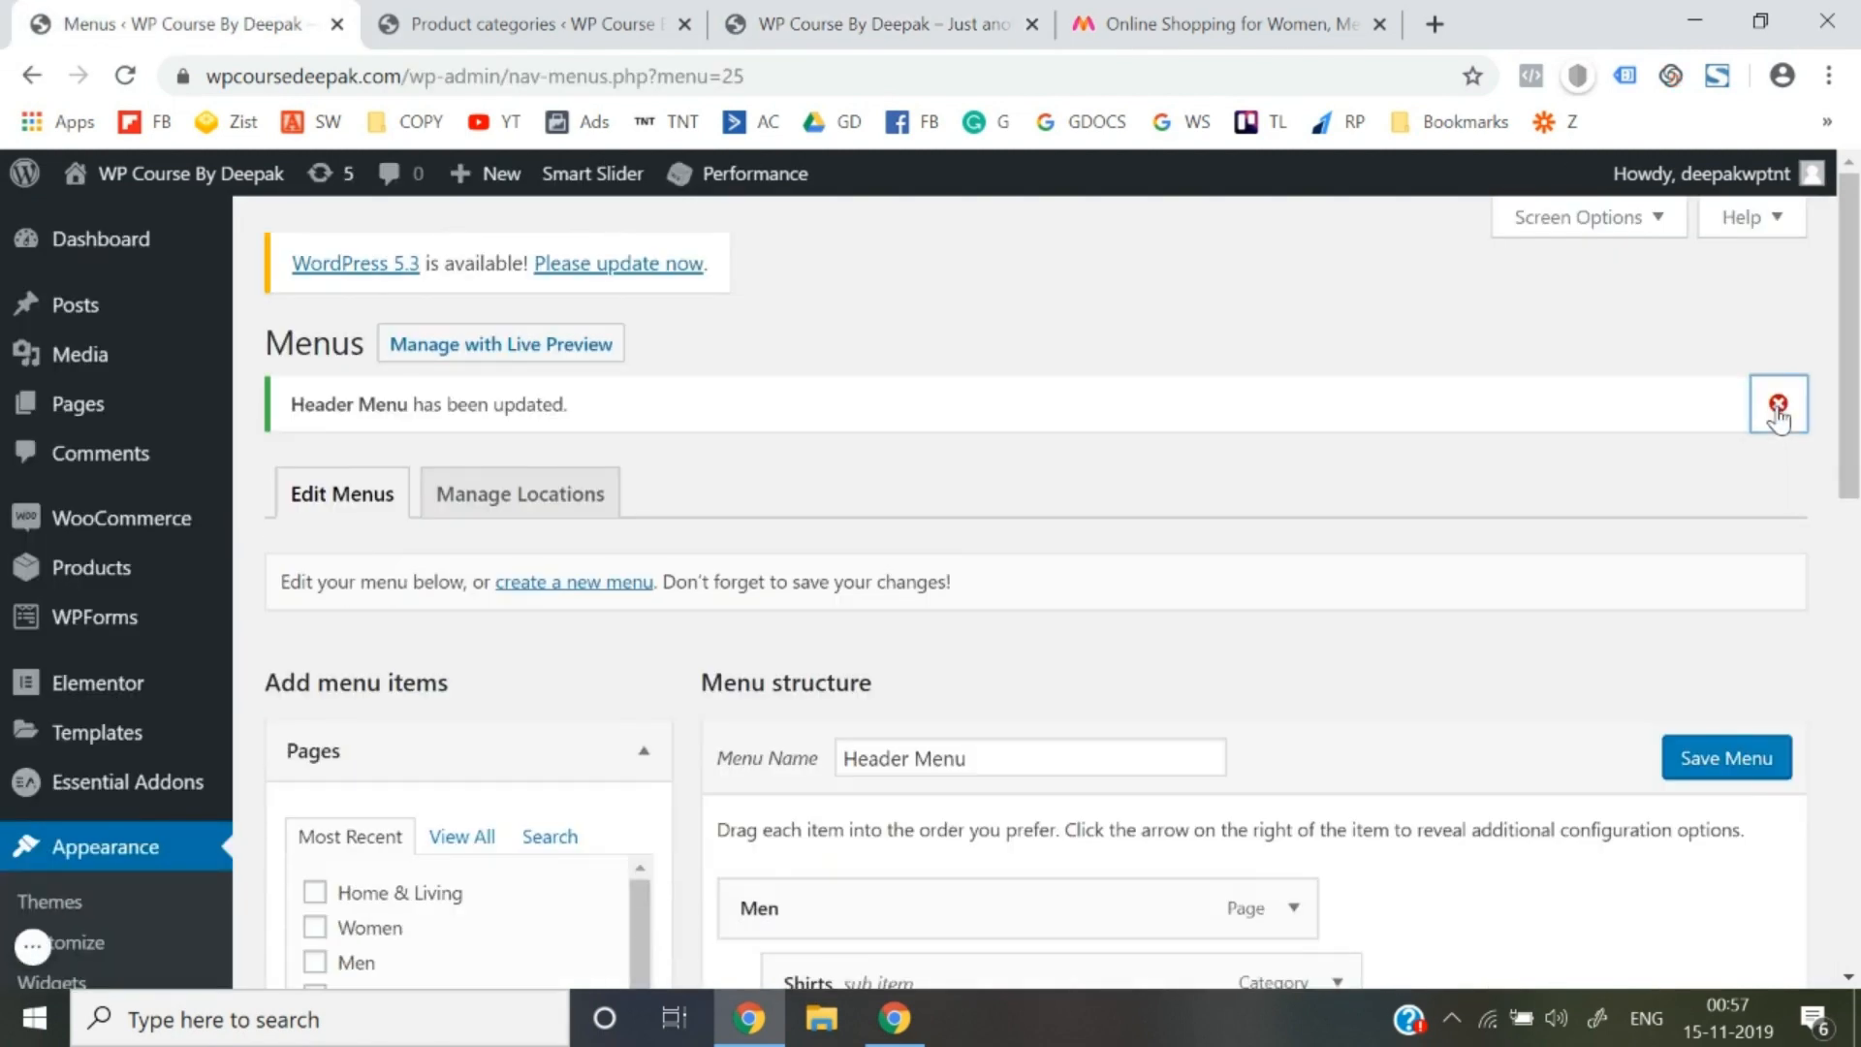
{"action": "left_click", "coordinate": [1778, 405]}
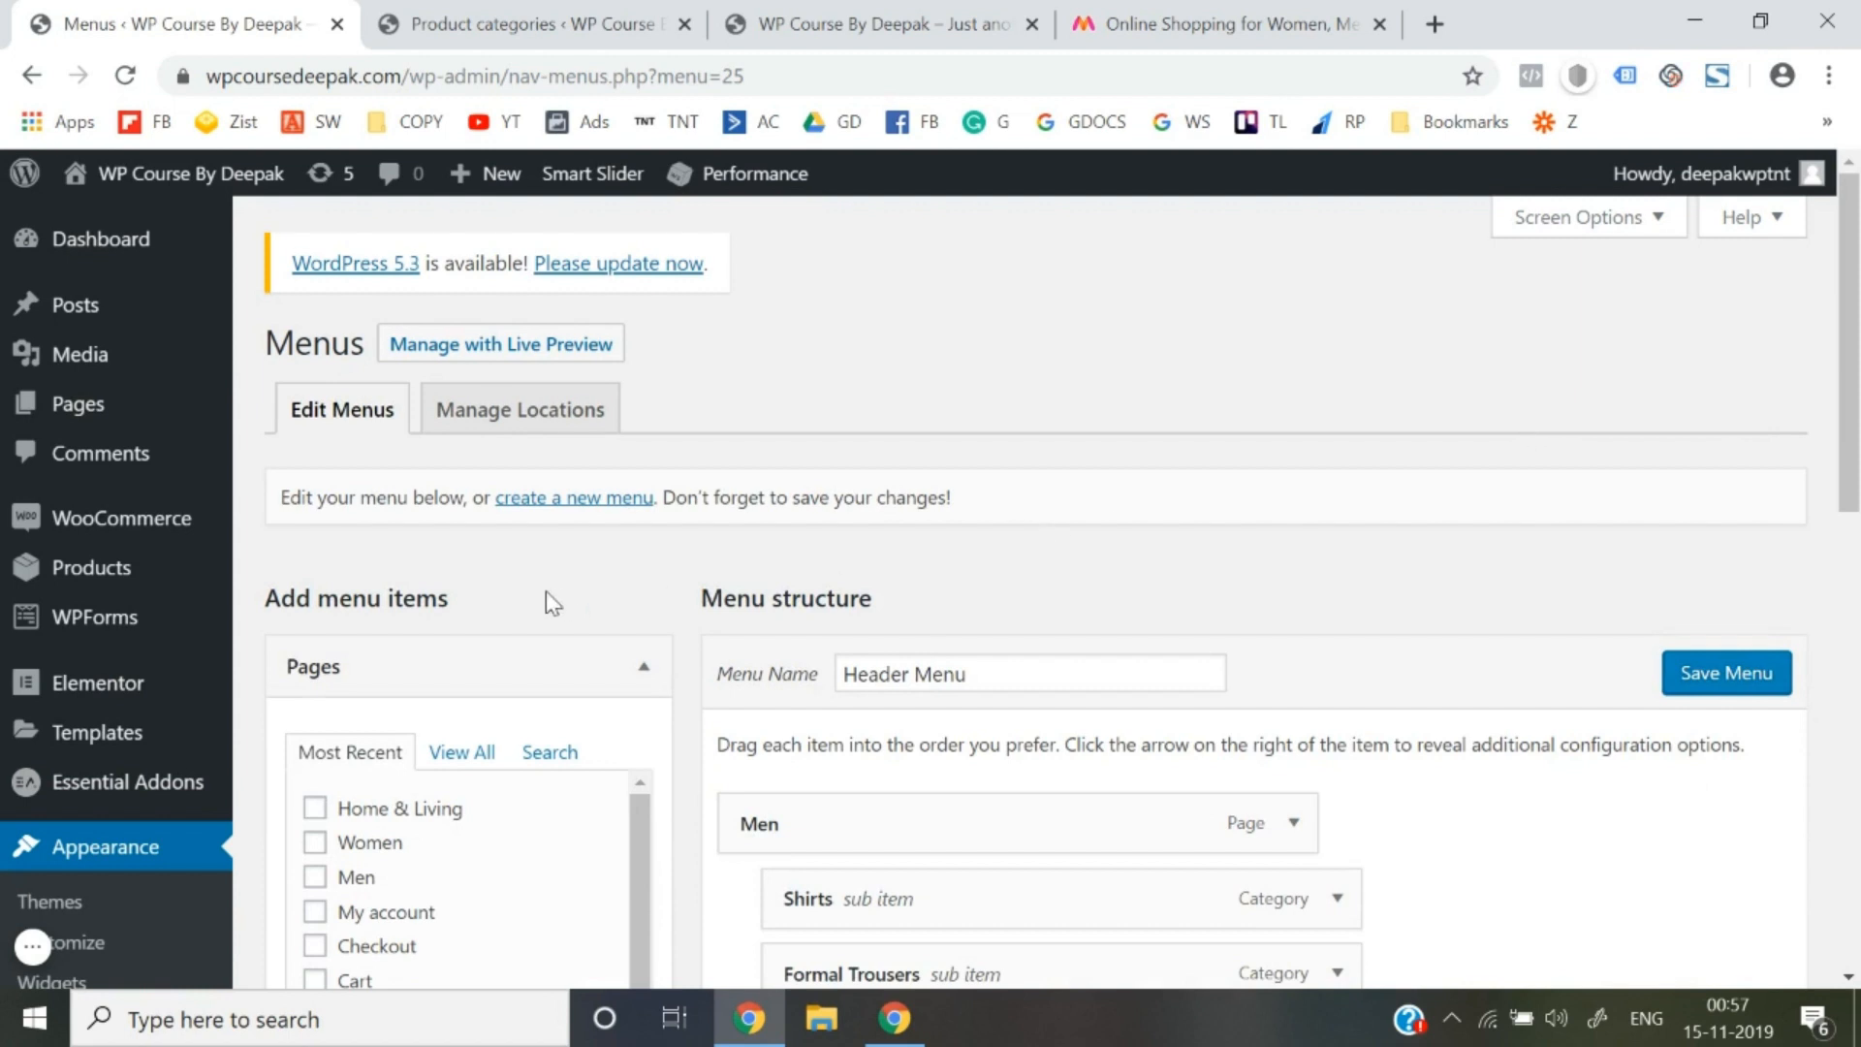
{"action": "scroll", "coordinate": [207, 594], "scroll_direction": "down", "scroll_amount": 1}
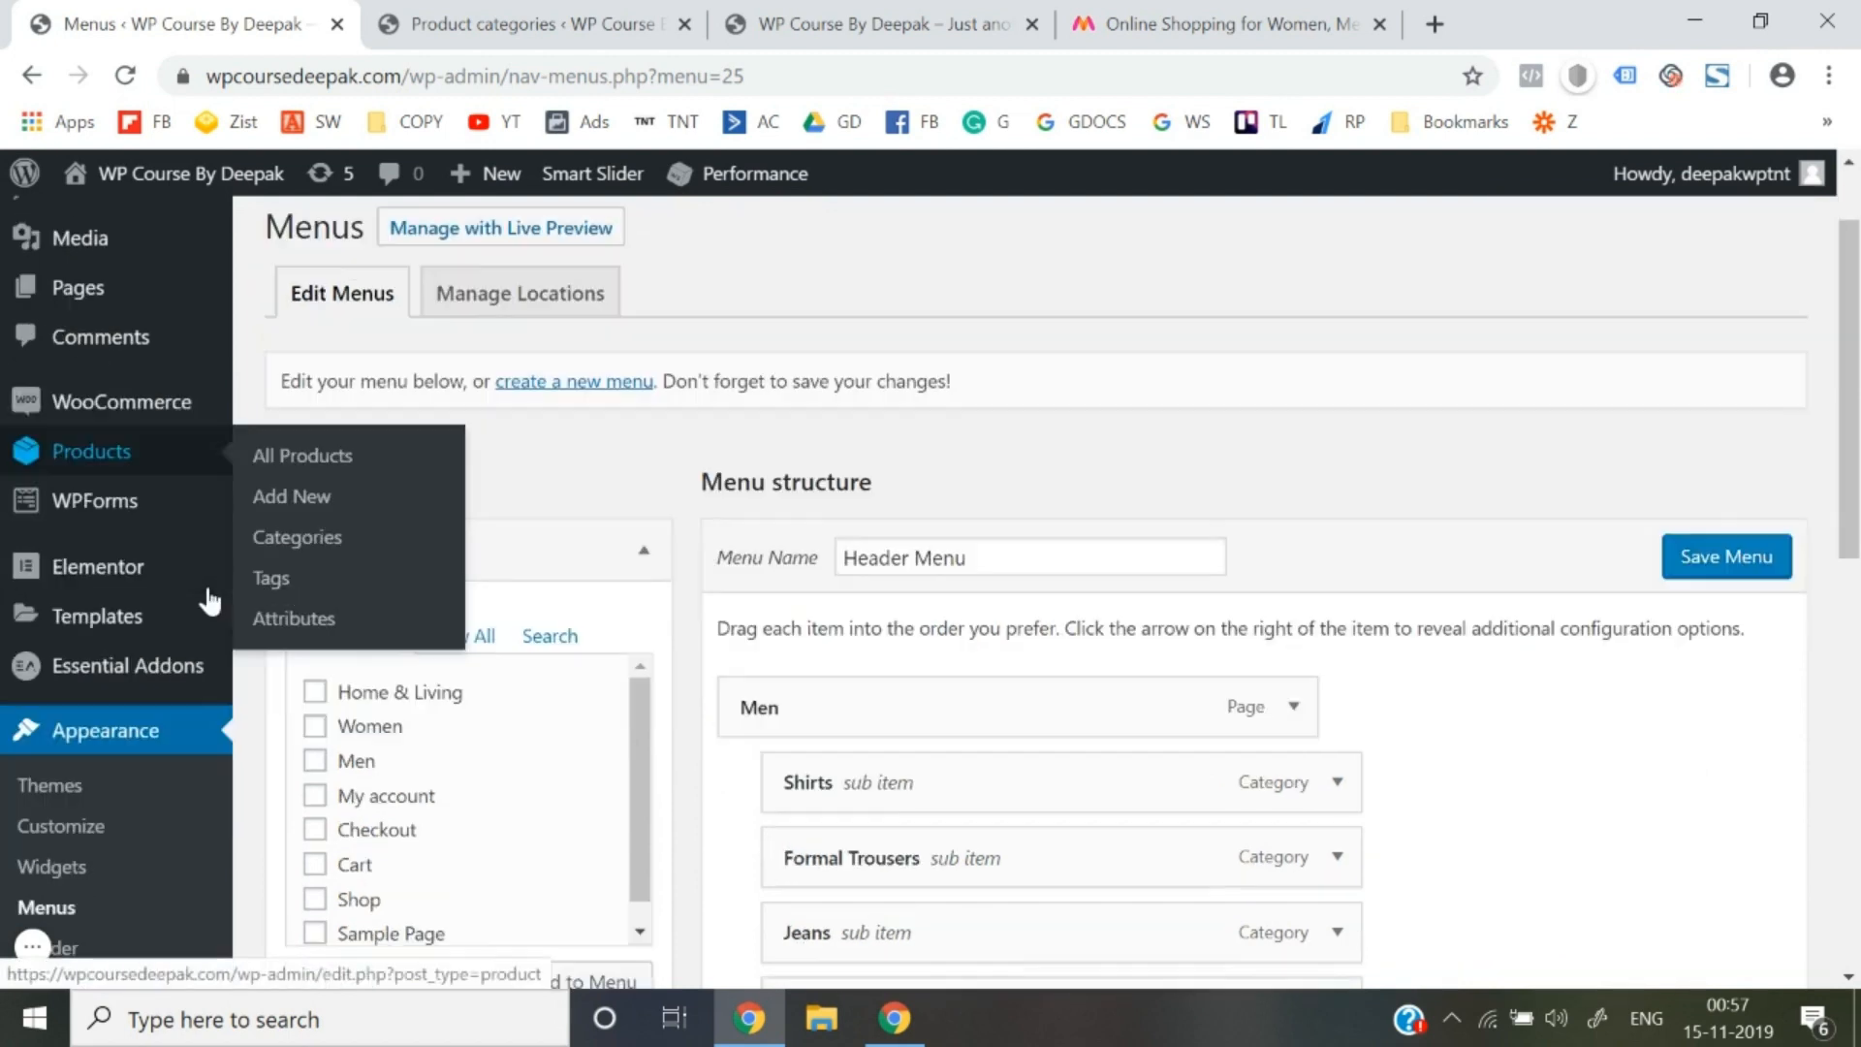
{"action": "mouse_move", "coordinate": [171, 418]}
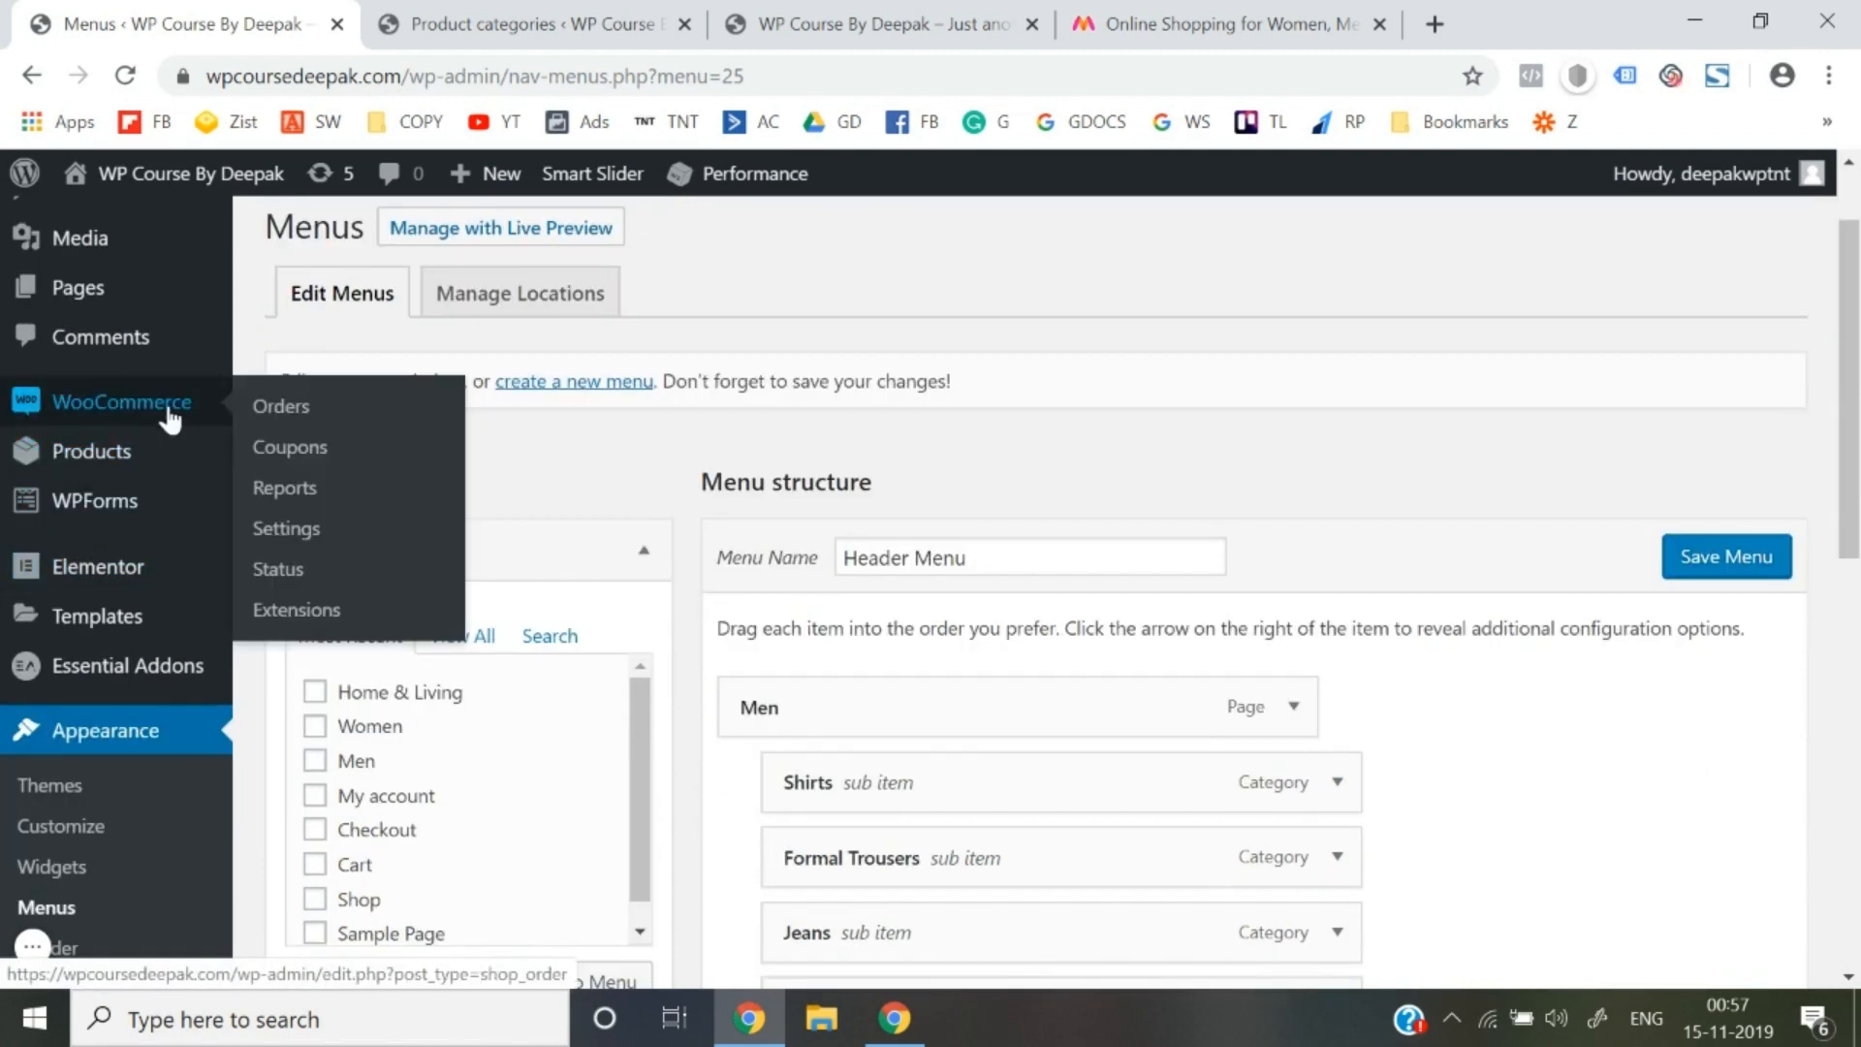
{"action": "left_click", "coordinate": [288, 531]}
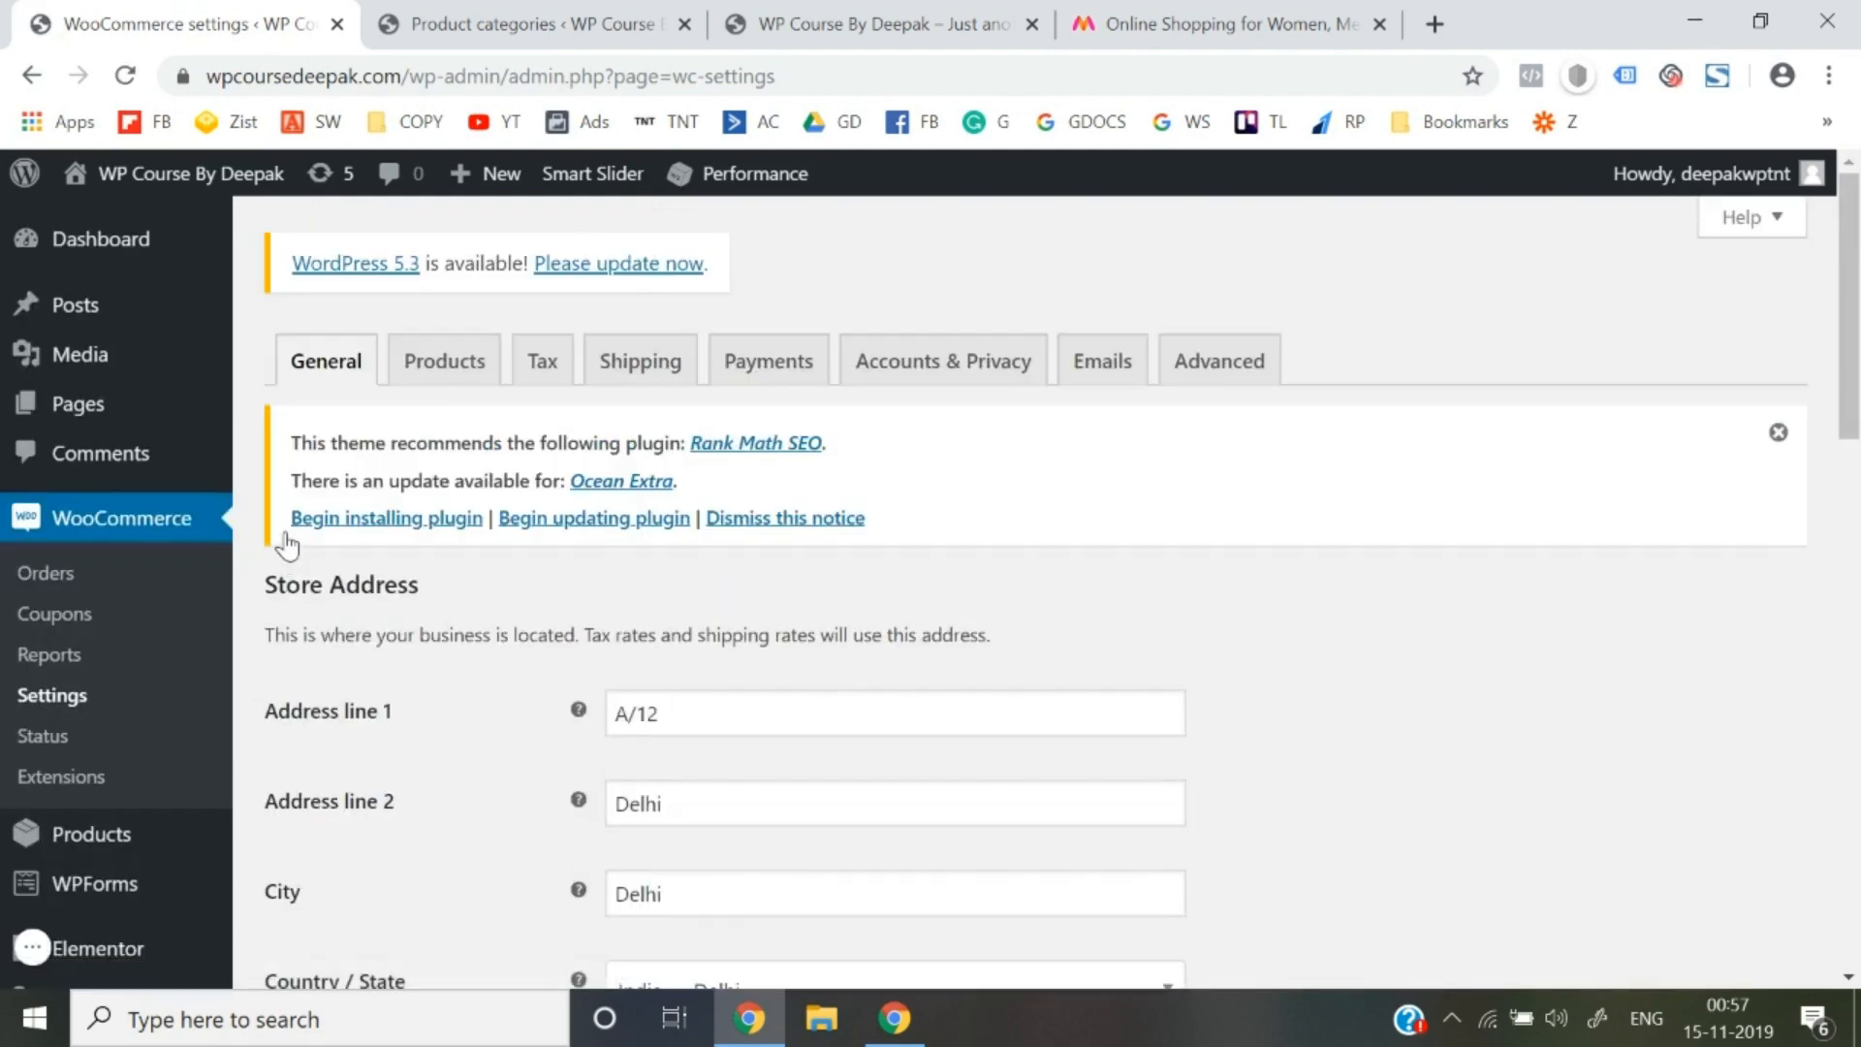
Review the store address fields and set the selling locations to Sell to specific countries in the general options
{"action": "scroll", "coordinate": [528, 685], "scroll_direction": "down", "scroll_amount": 5}
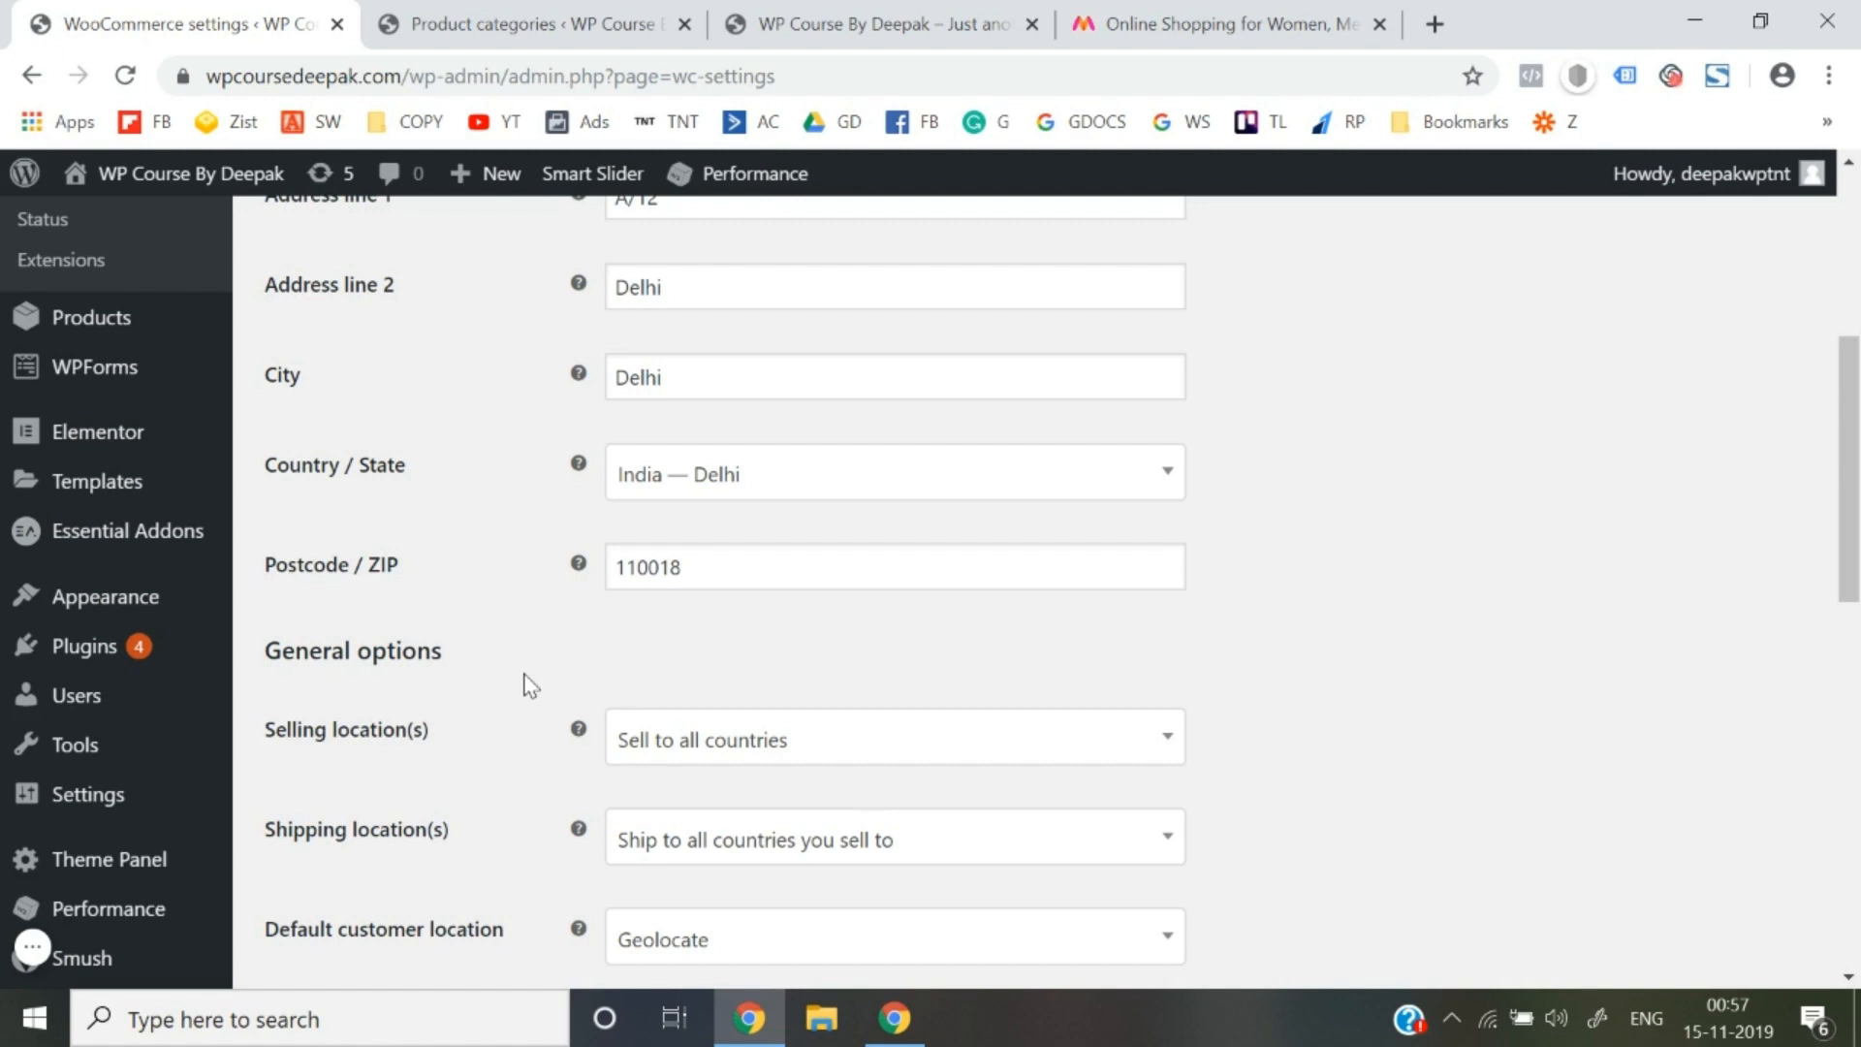
{"action": "scroll", "coordinate": [523, 683], "scroll_direction": "up", "scroll_amount": 5}
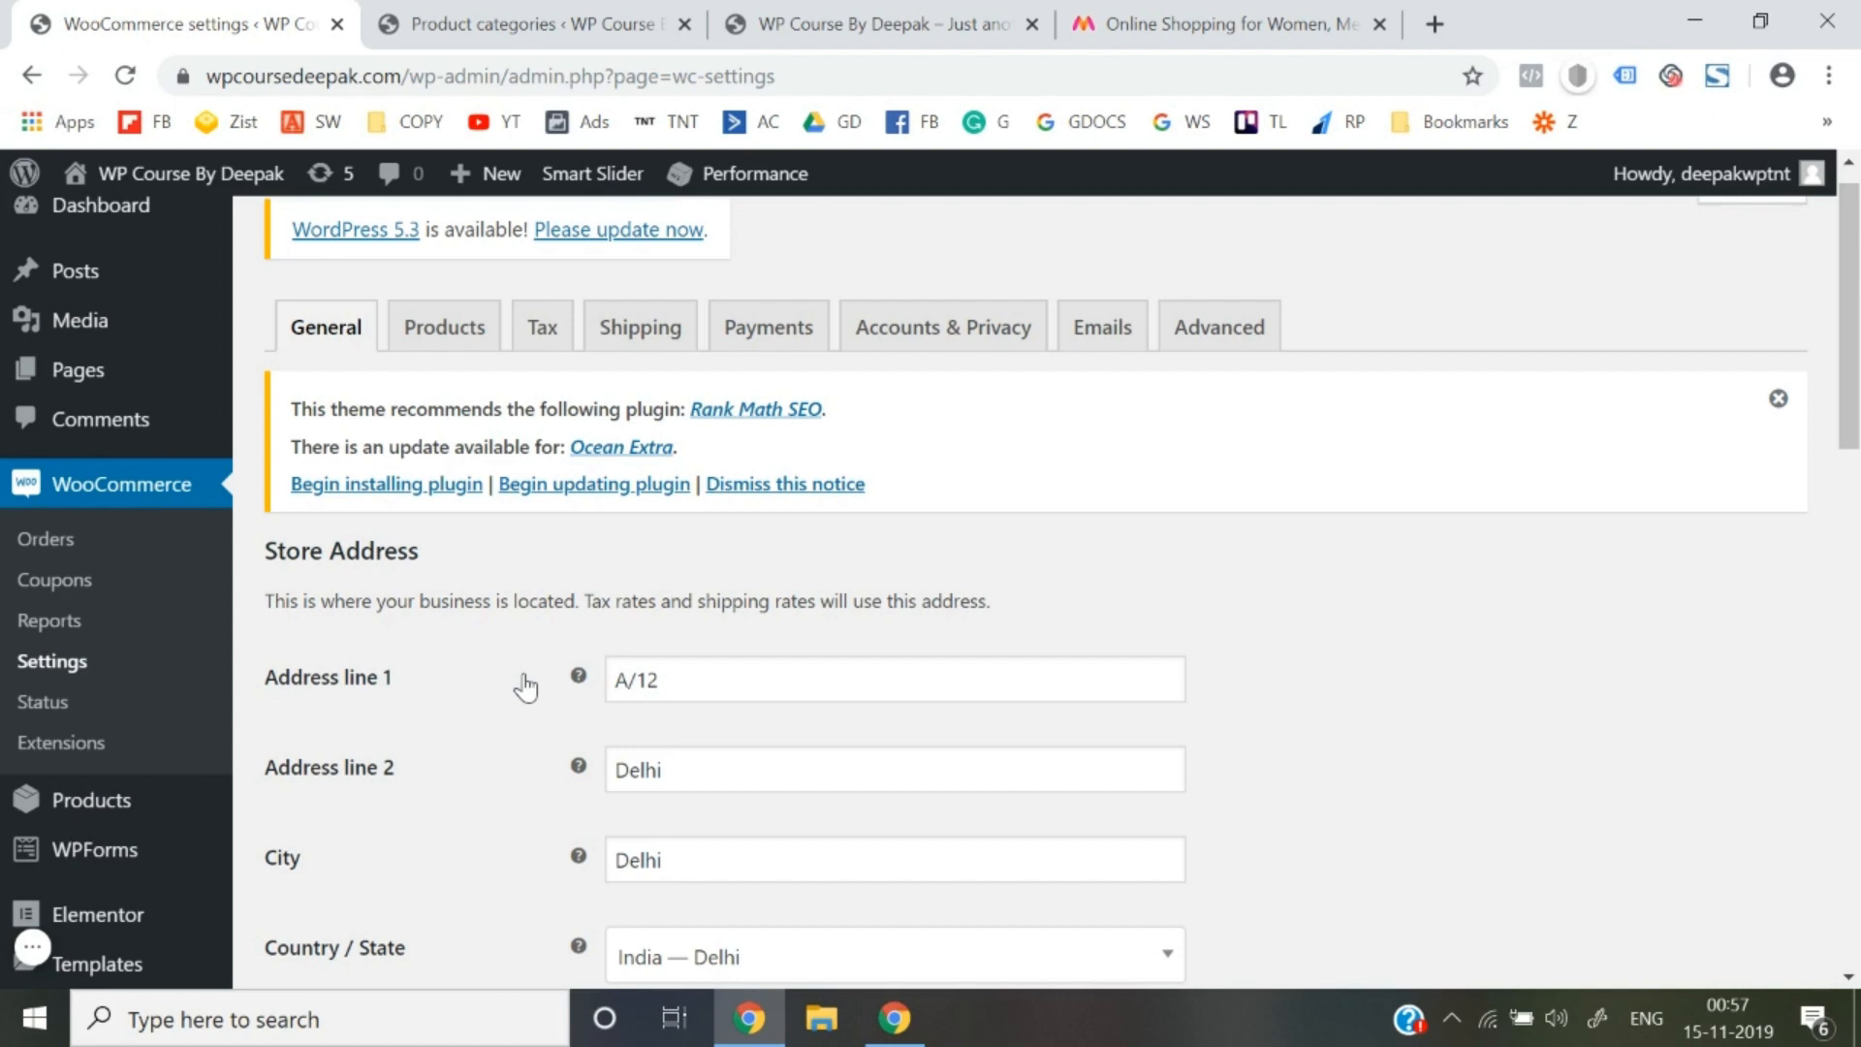
{"action": "scroll", "coordinate": [527, 686], "scroll_direction": "down", "scroll_amount": 5}
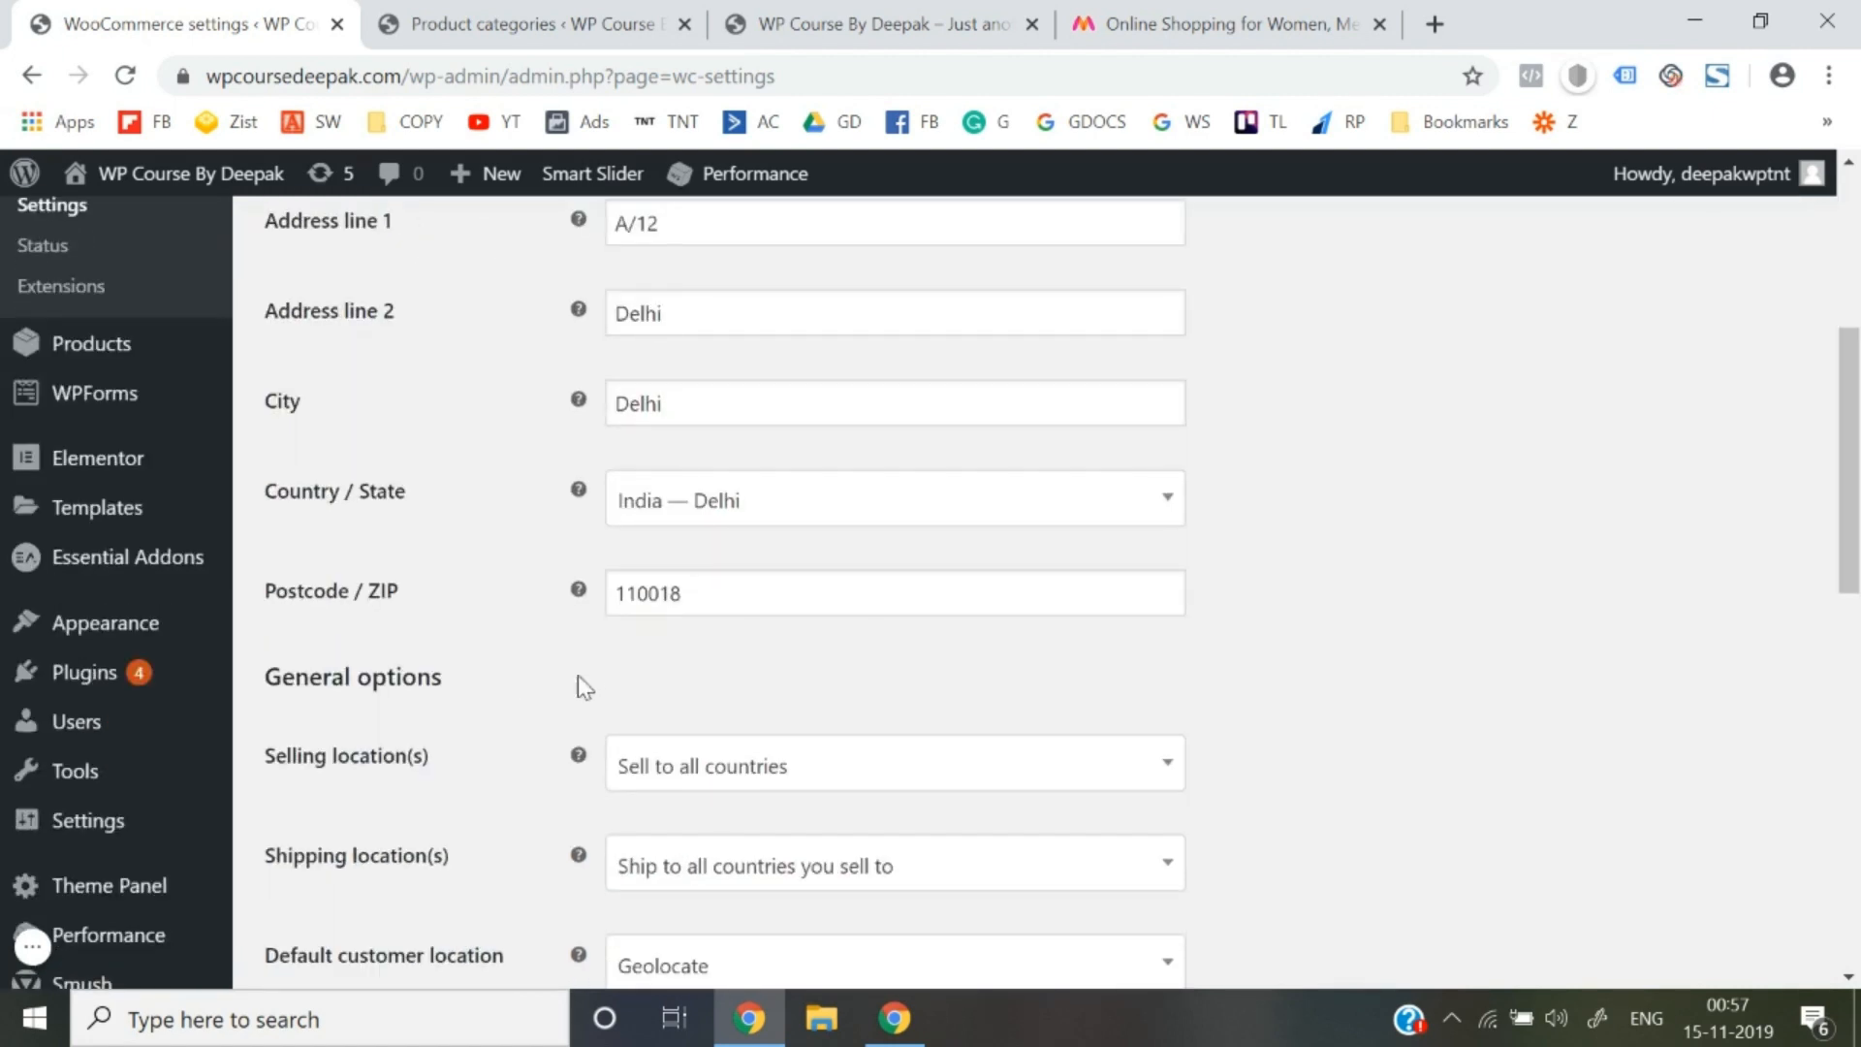
{"action": "scroll", "coordinate": [640, 773], "scroll_direction": "down", "scroll_amount": 1}
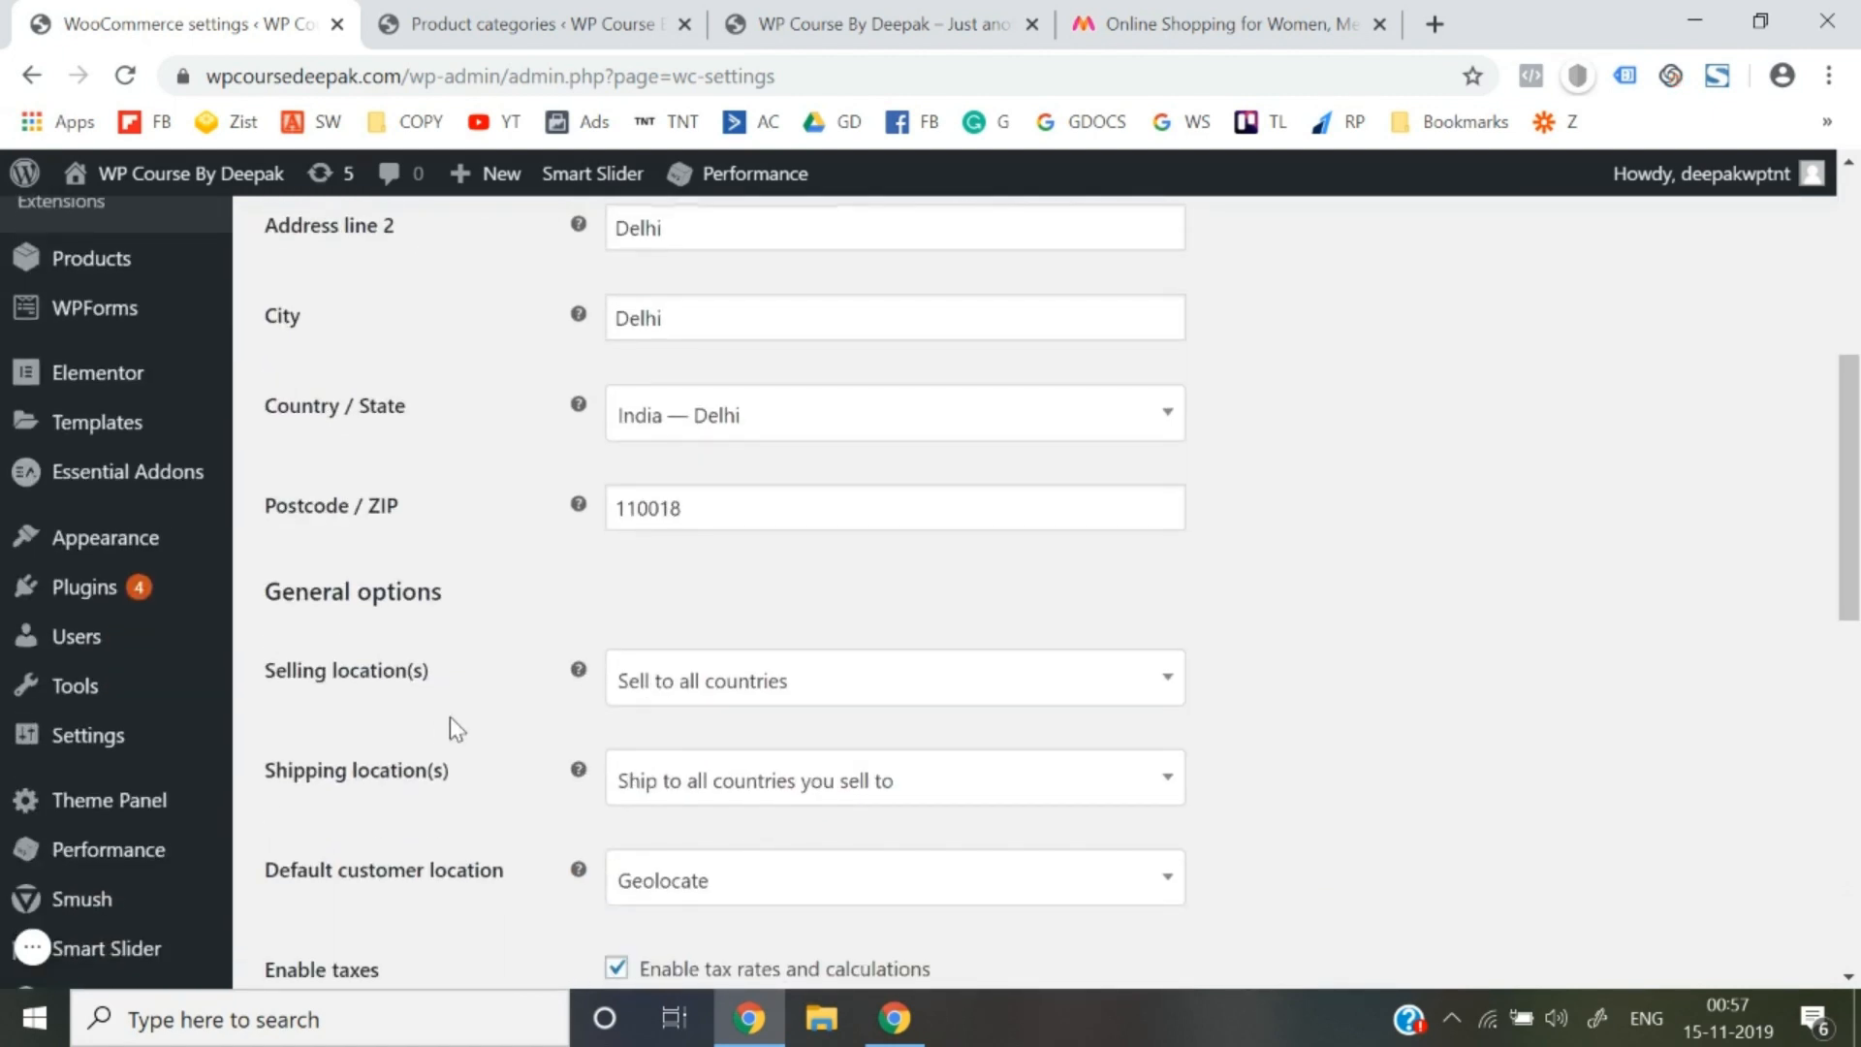
{"action": "scroll", "coordinate": [452, 727], "scroll_direction": "down", "scroll_amount": 1}
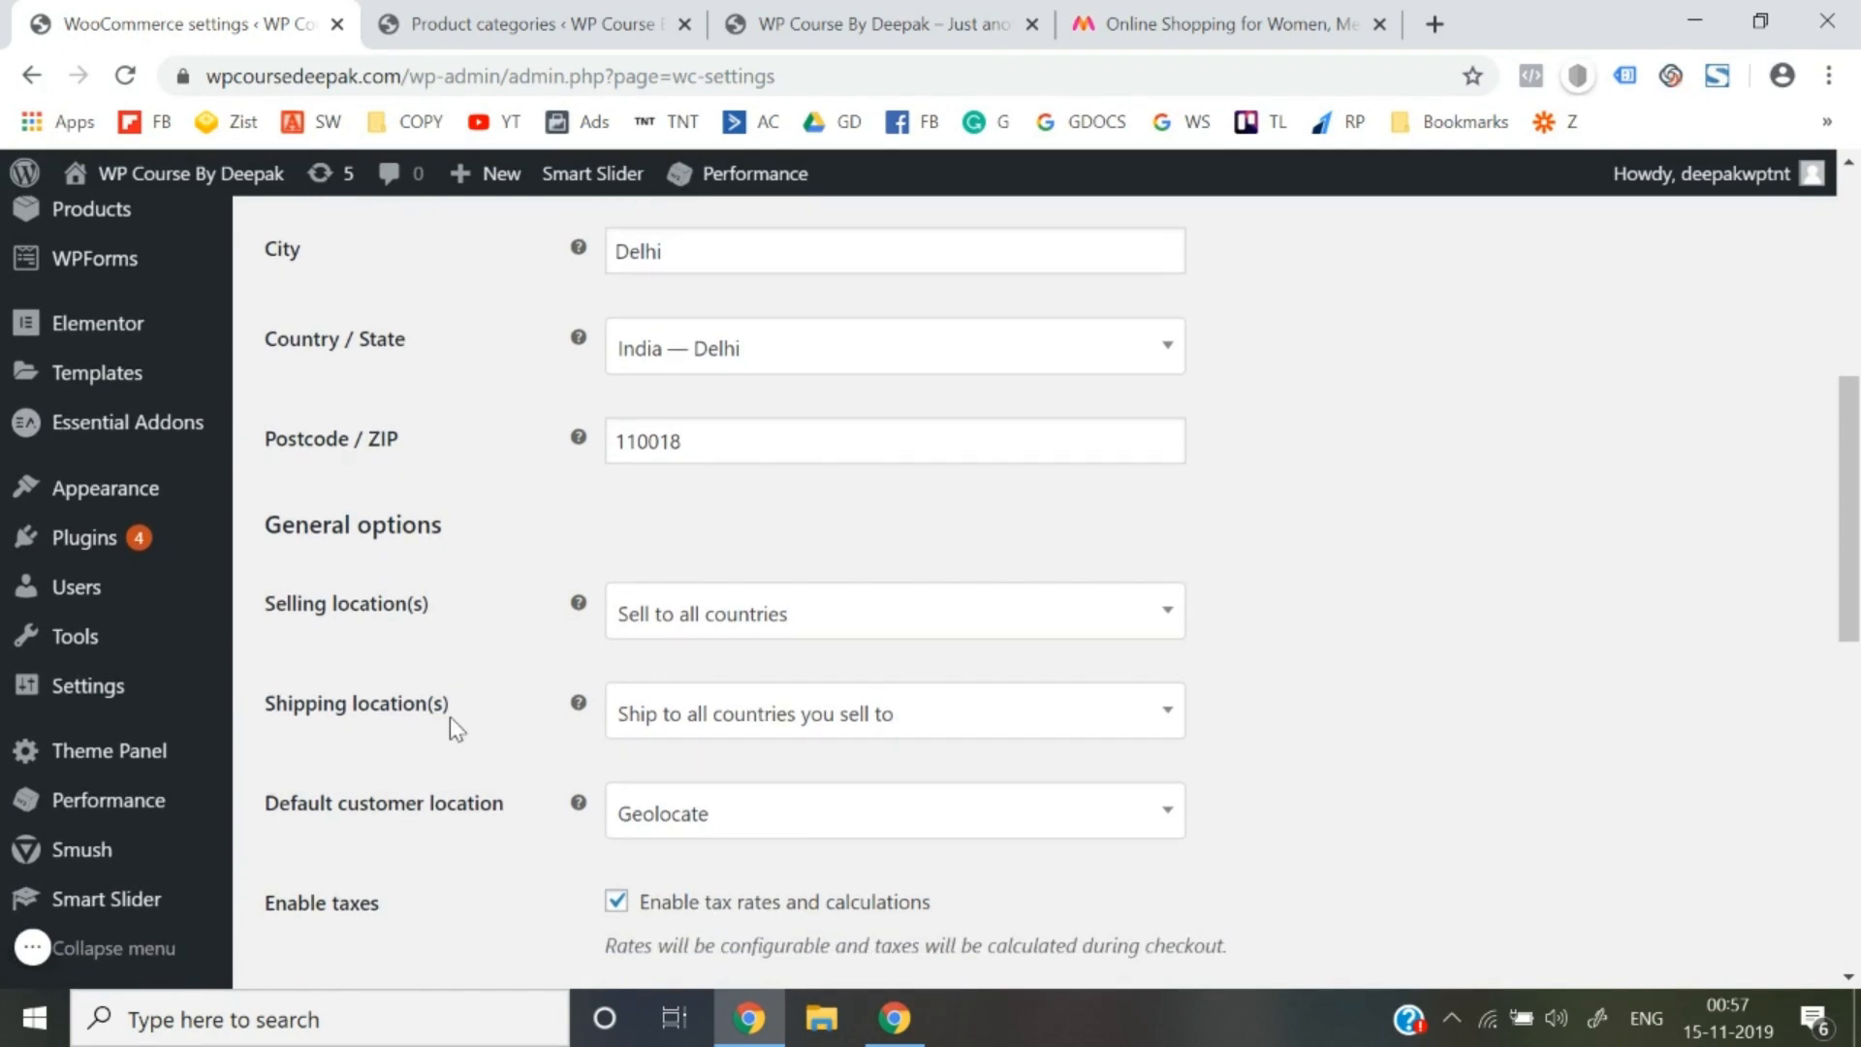
{"action": "left_click", "coordinate": [636, 628]}
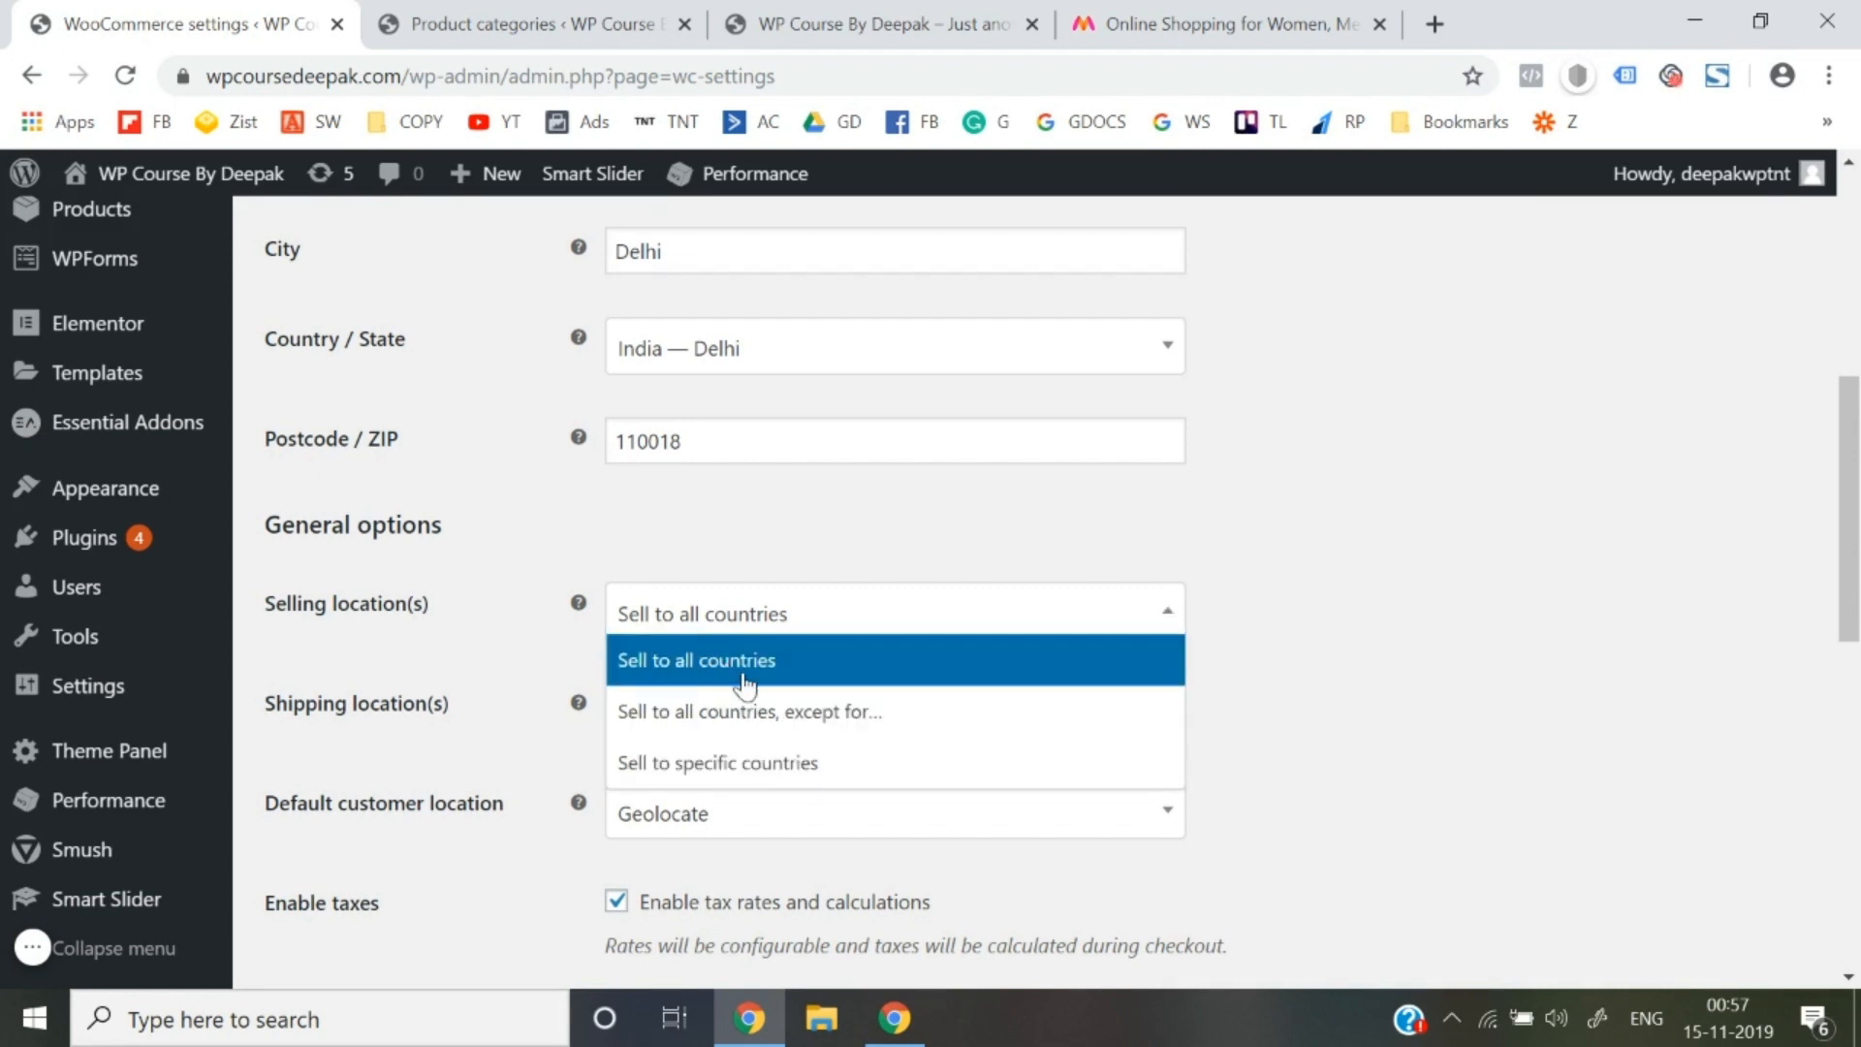
{"action": "left_click", "coordinate": [764, 768]}
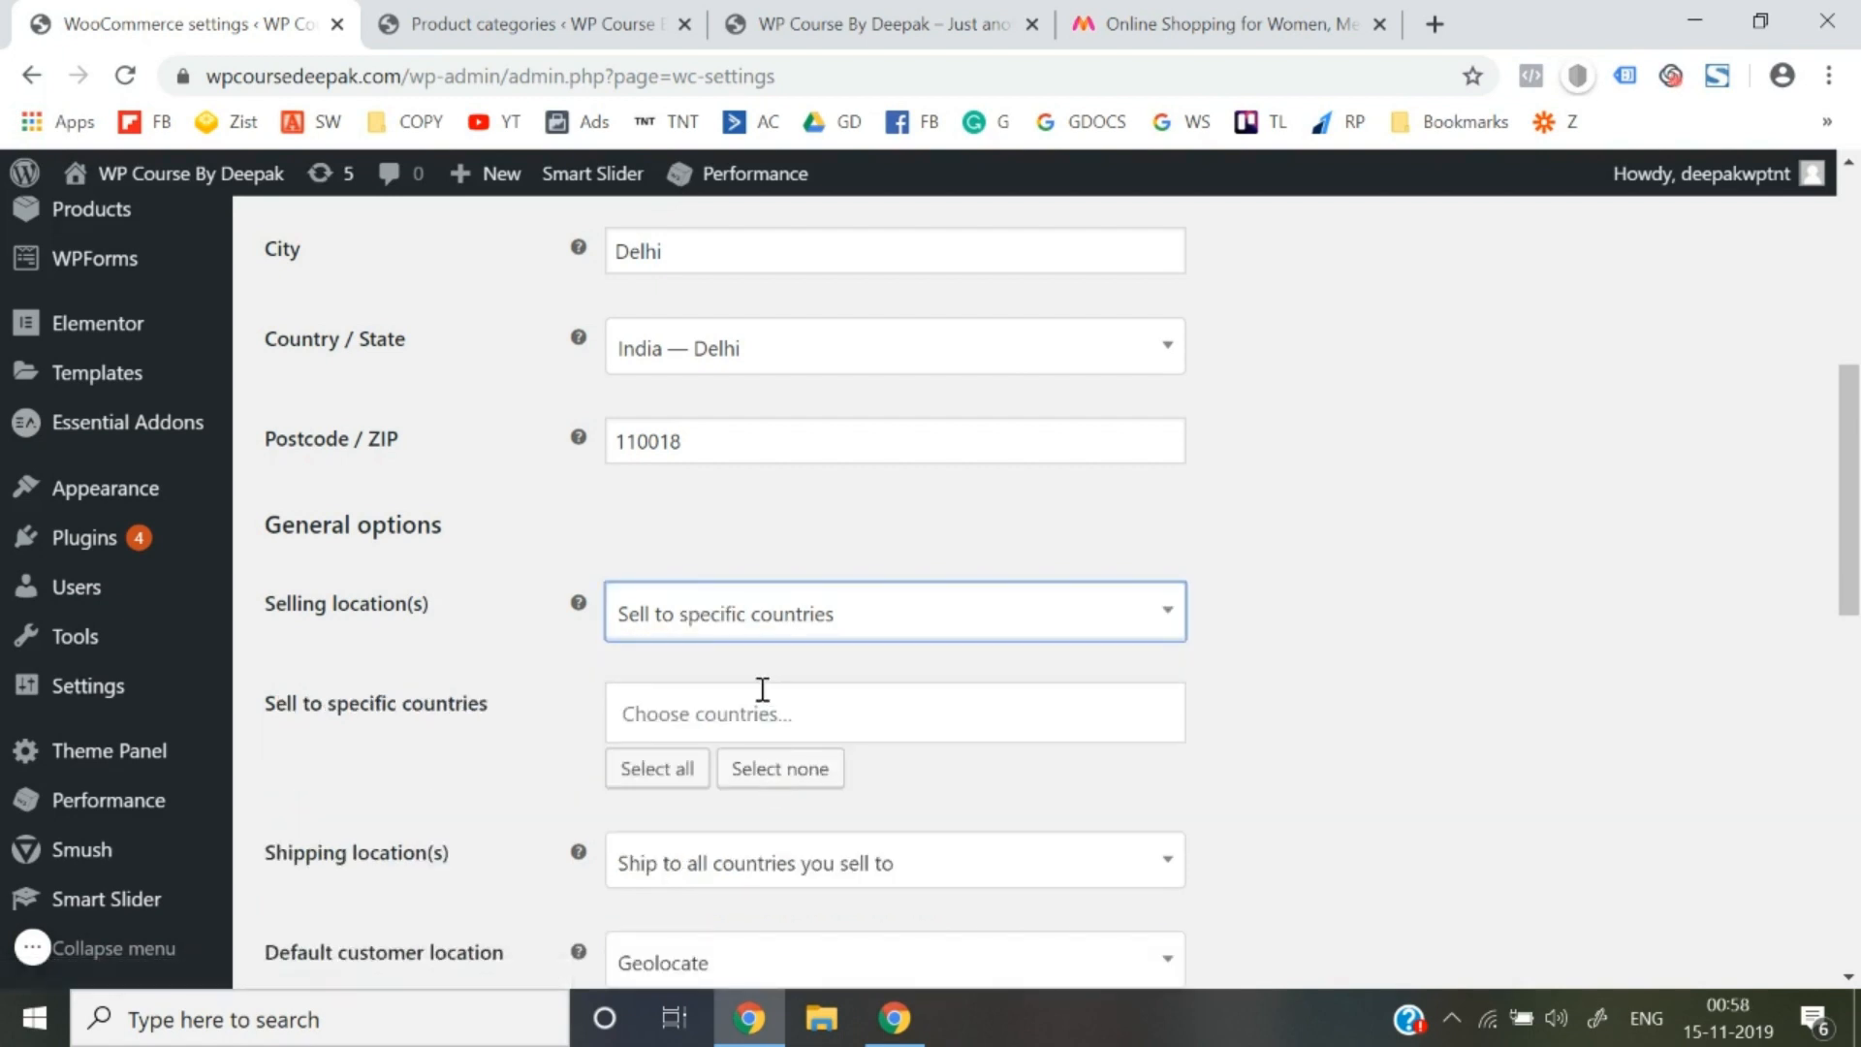
{"action": "left_click", "coordinate": [968, 636]}
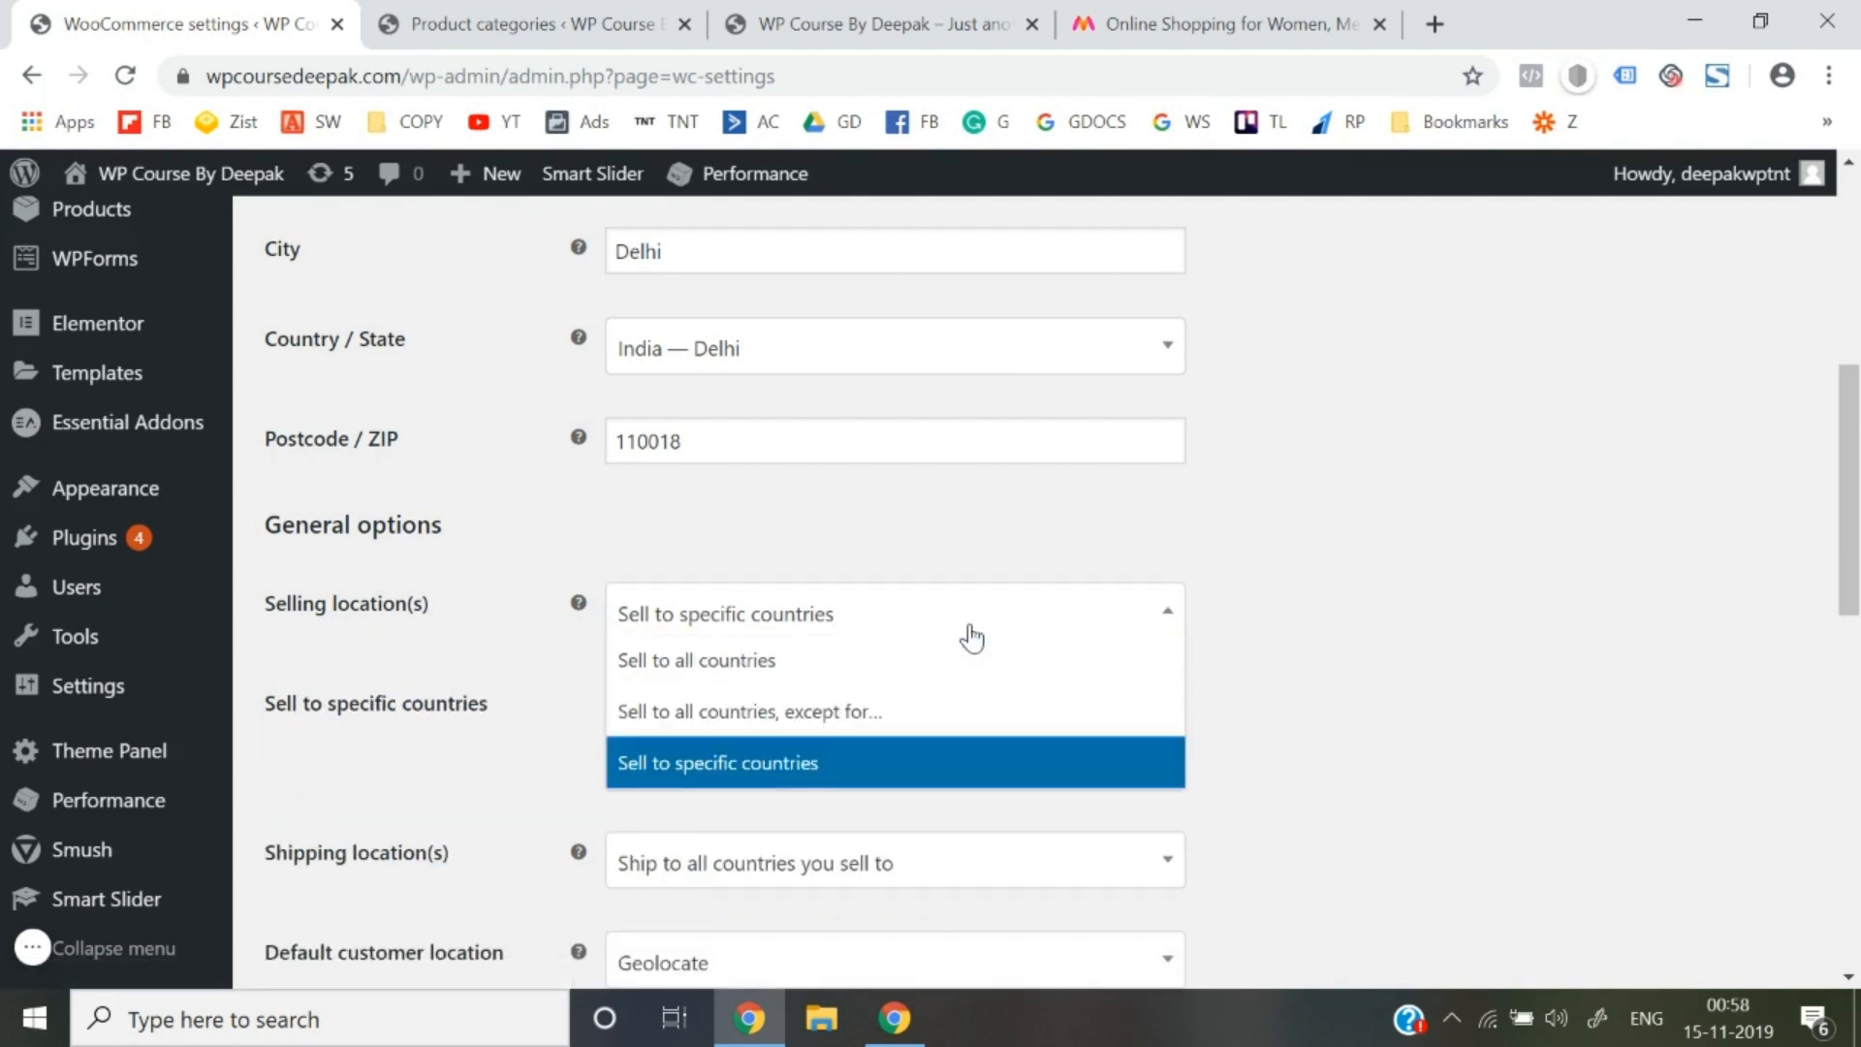
{"action": "left_click", "coordinate": [1386, 647]}
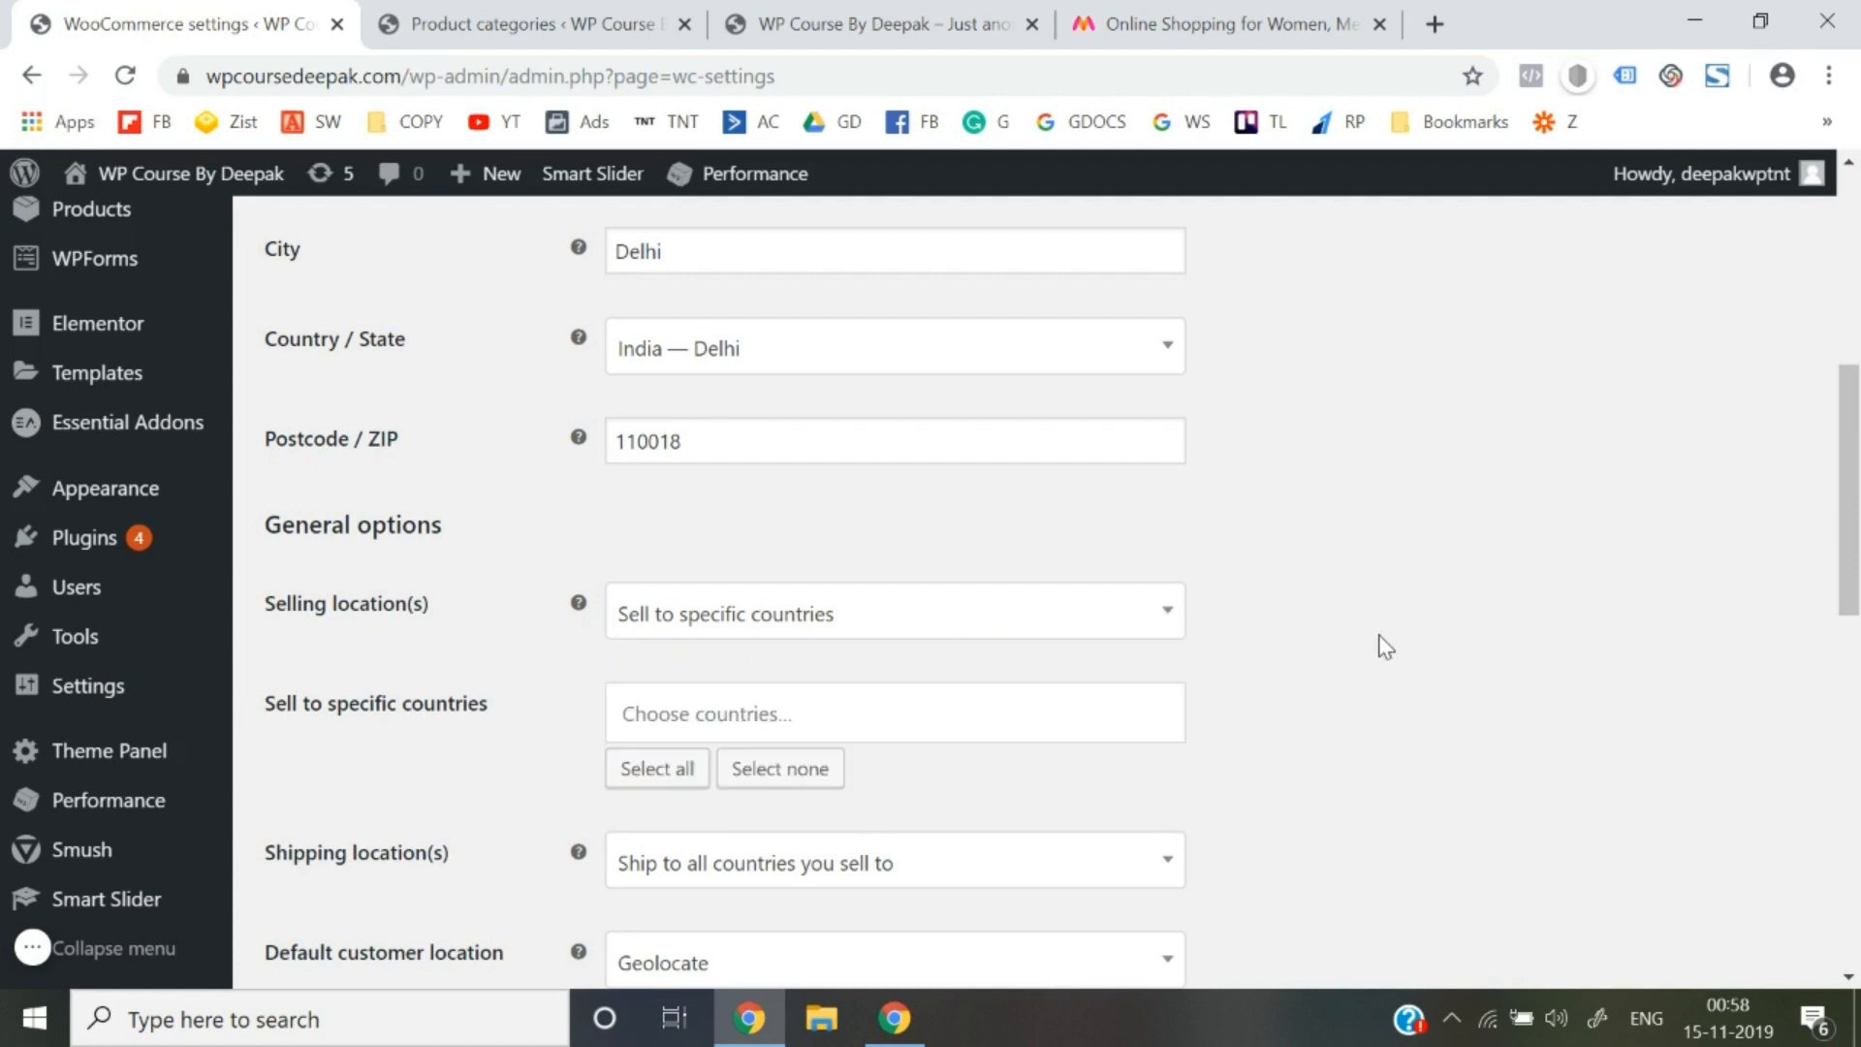
Examine the choices offered for the shipping locations and the default customer location without changing them
{"action": "scroll", "coordinate": [1386, 648], "scroll_direction": "down", "scroll_amount": 1}
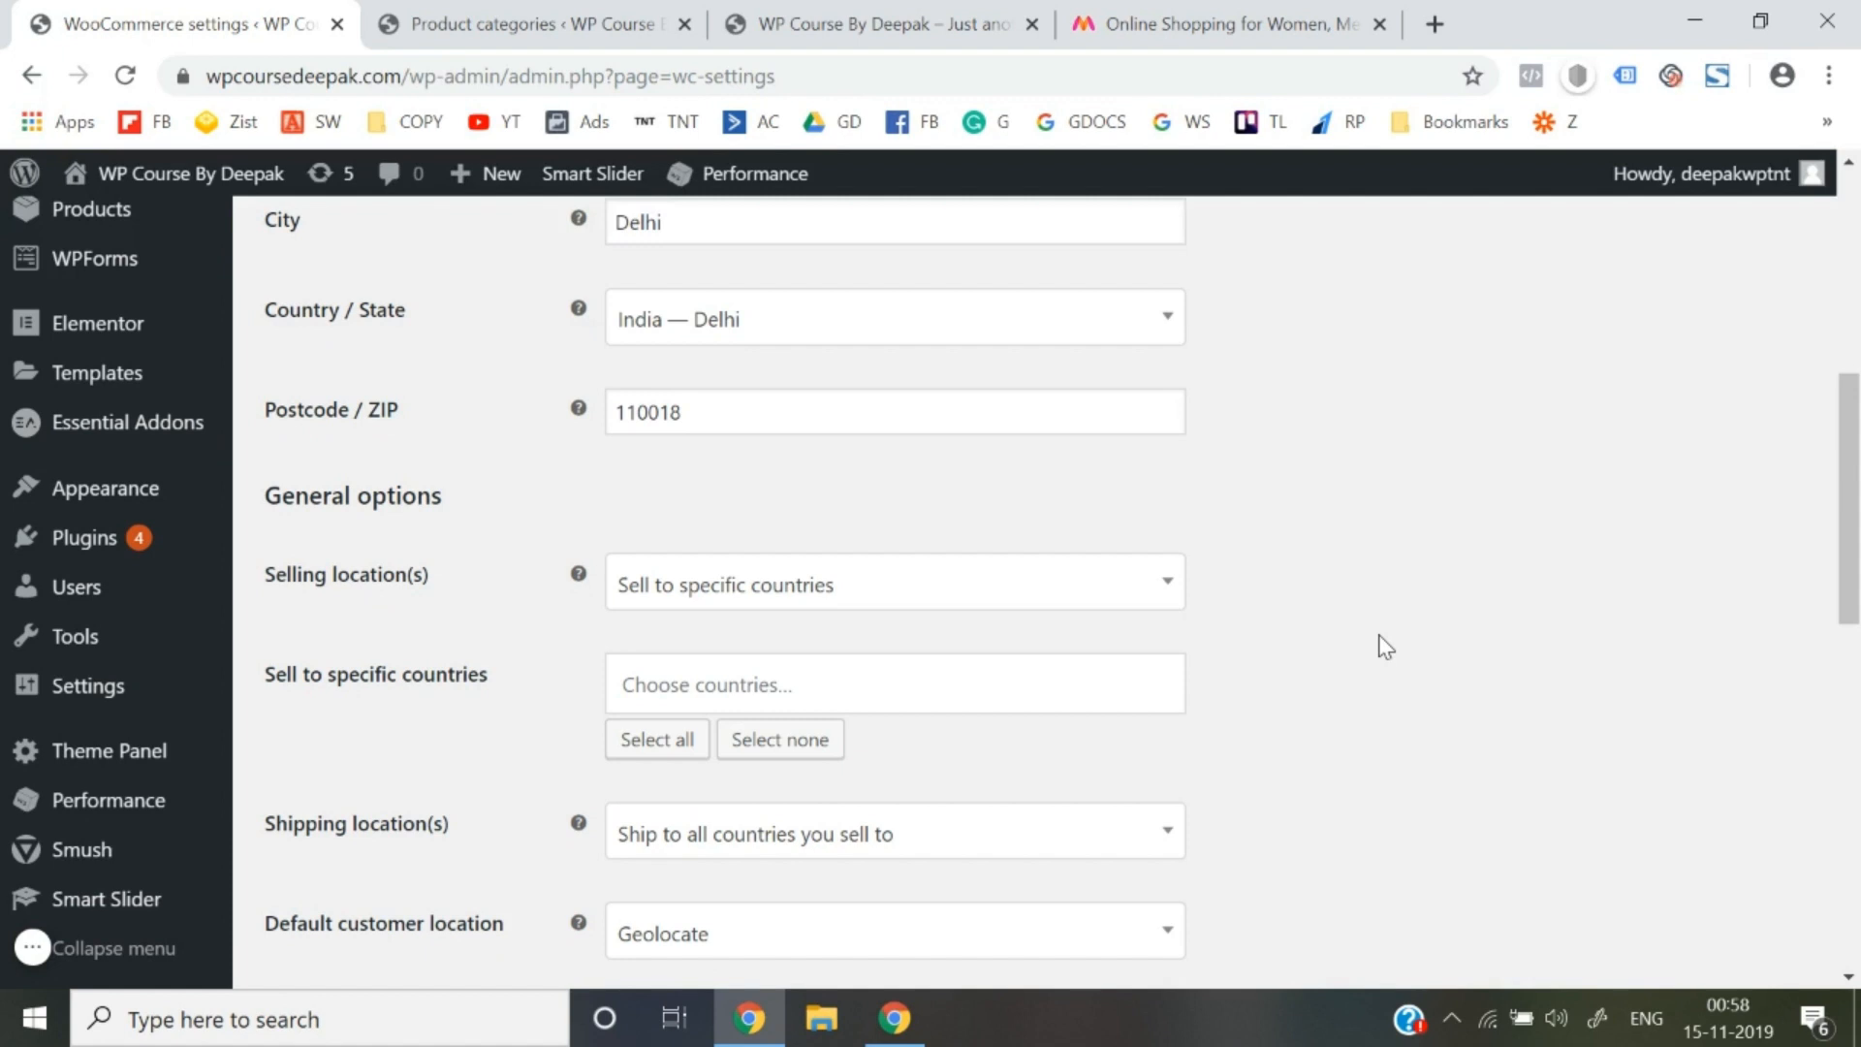
{"action": "scroll", "coordinate": [1386, 648], "scroll_direction": "down", "scroll_amount": 3}
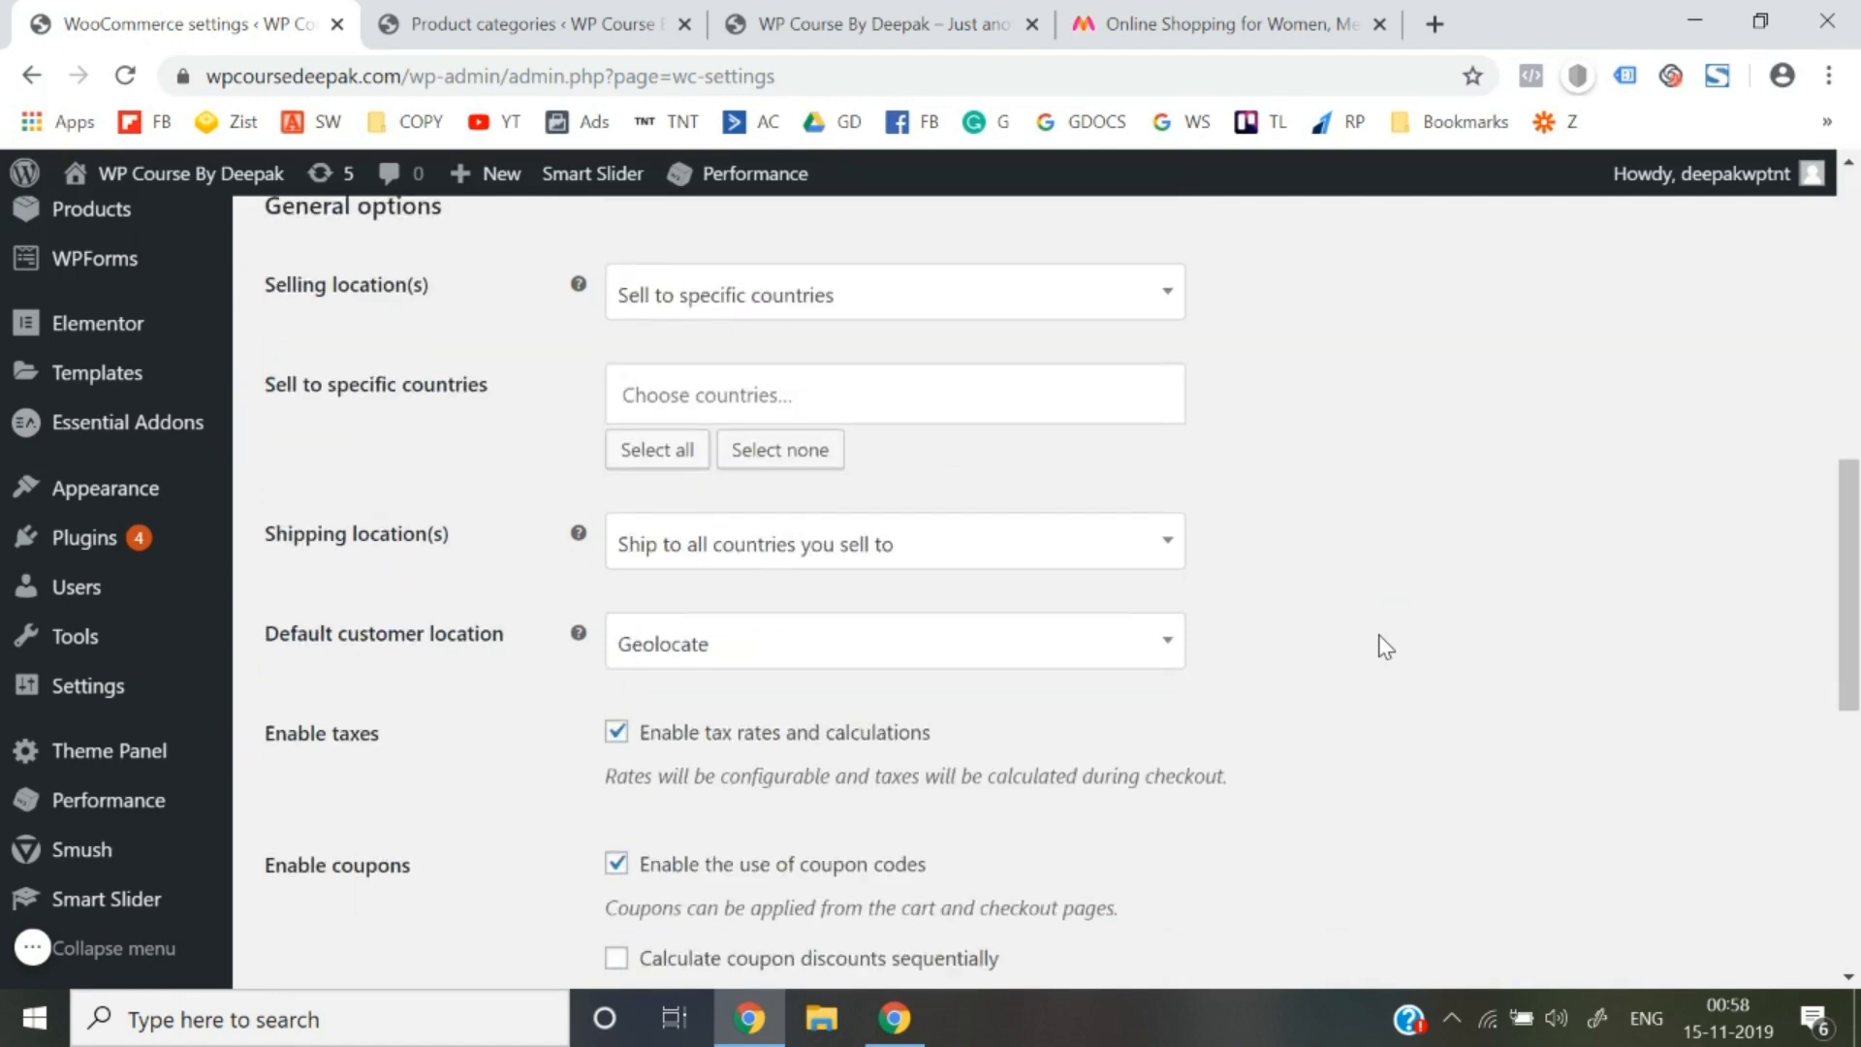
{"action": "left_click", "coordinate": [924, 537]}
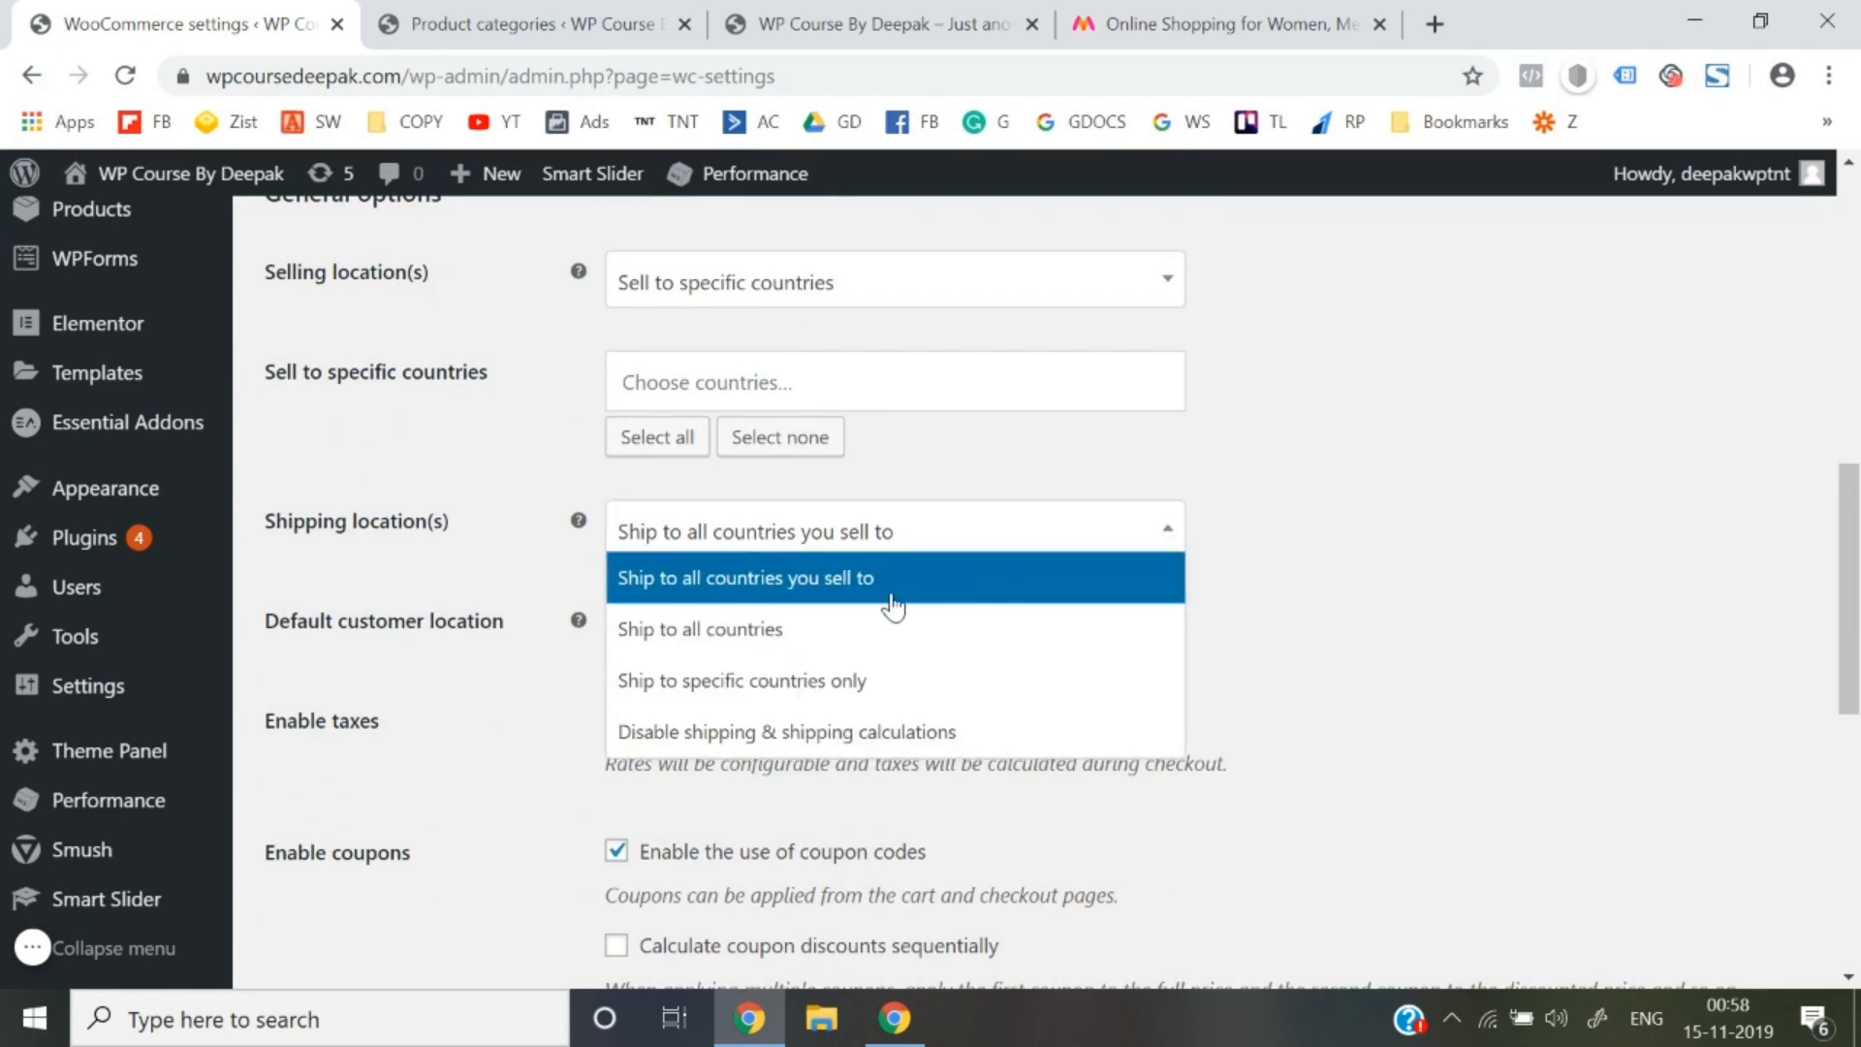
{"action": "left_click", "coordinate": [1280, 612]}
{"action": "scroll", "coordinate": [1280, 613], "scroll_direction": "down", "scroll_amount": 1}
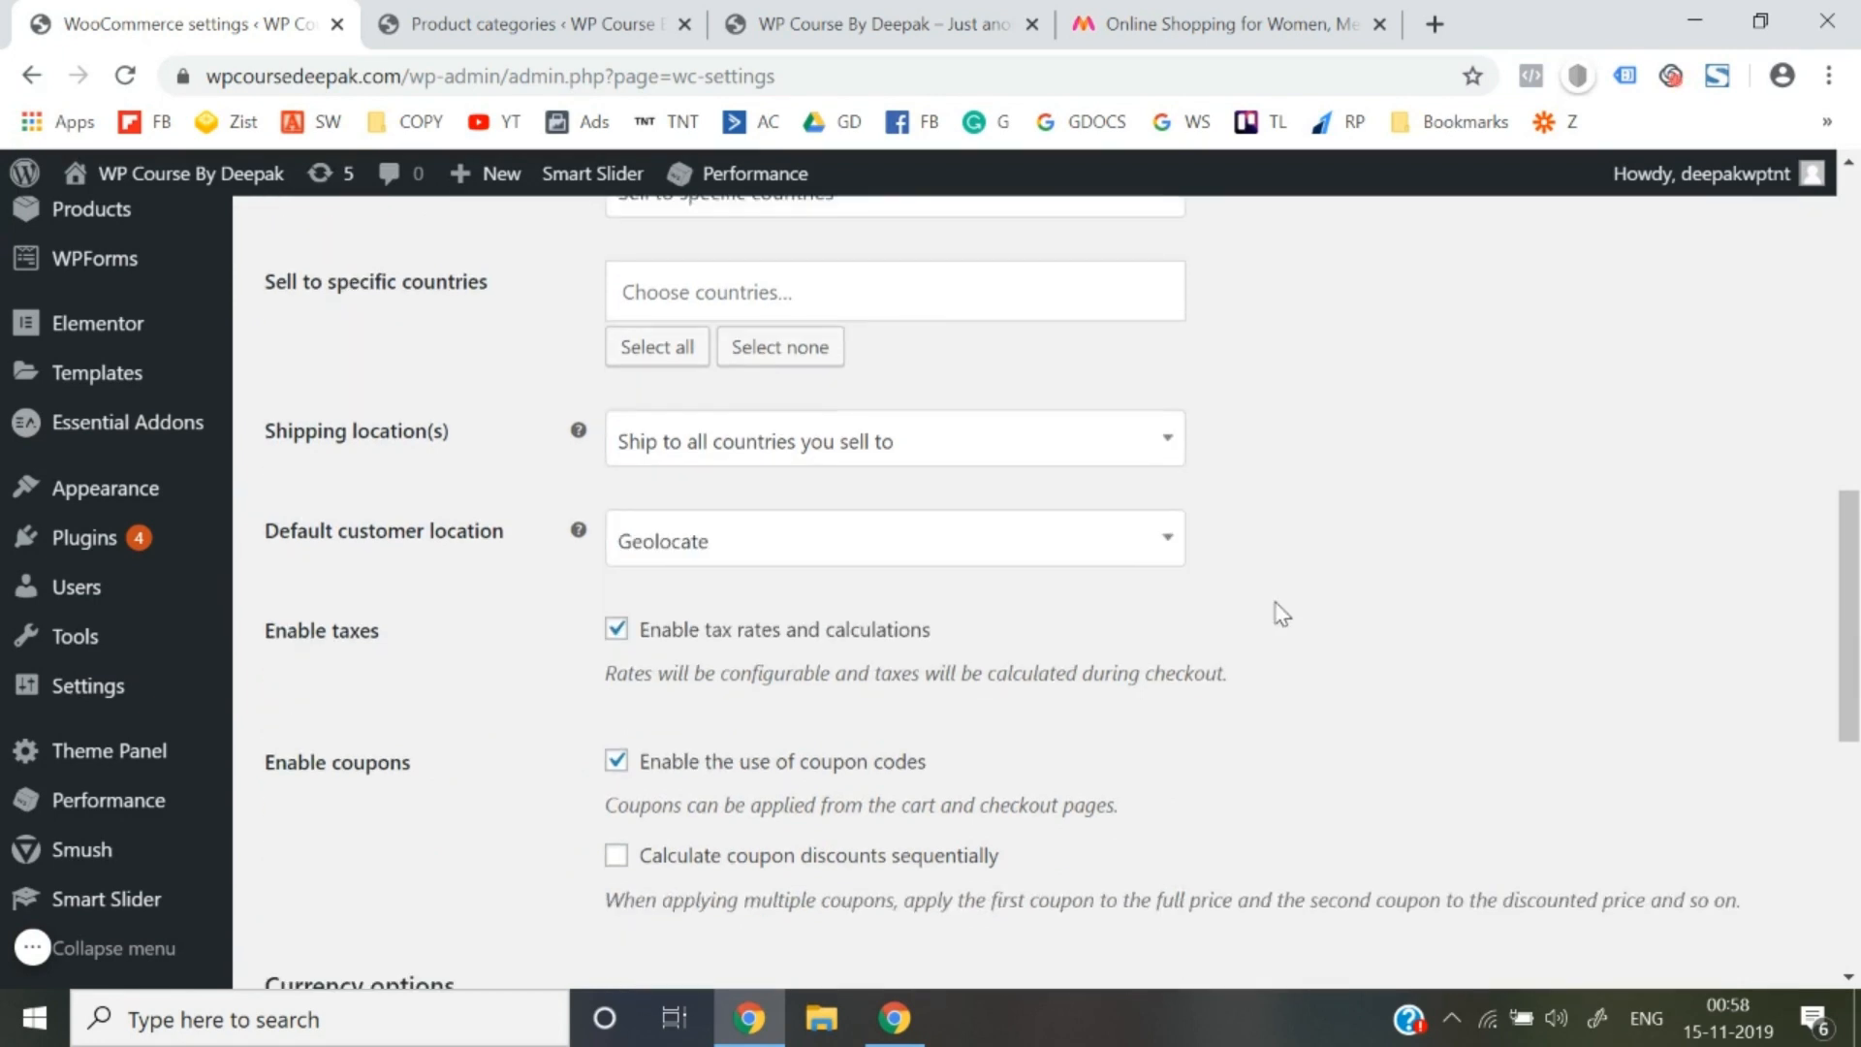
{"action": "left_click", "coordinate": [793, 547]}
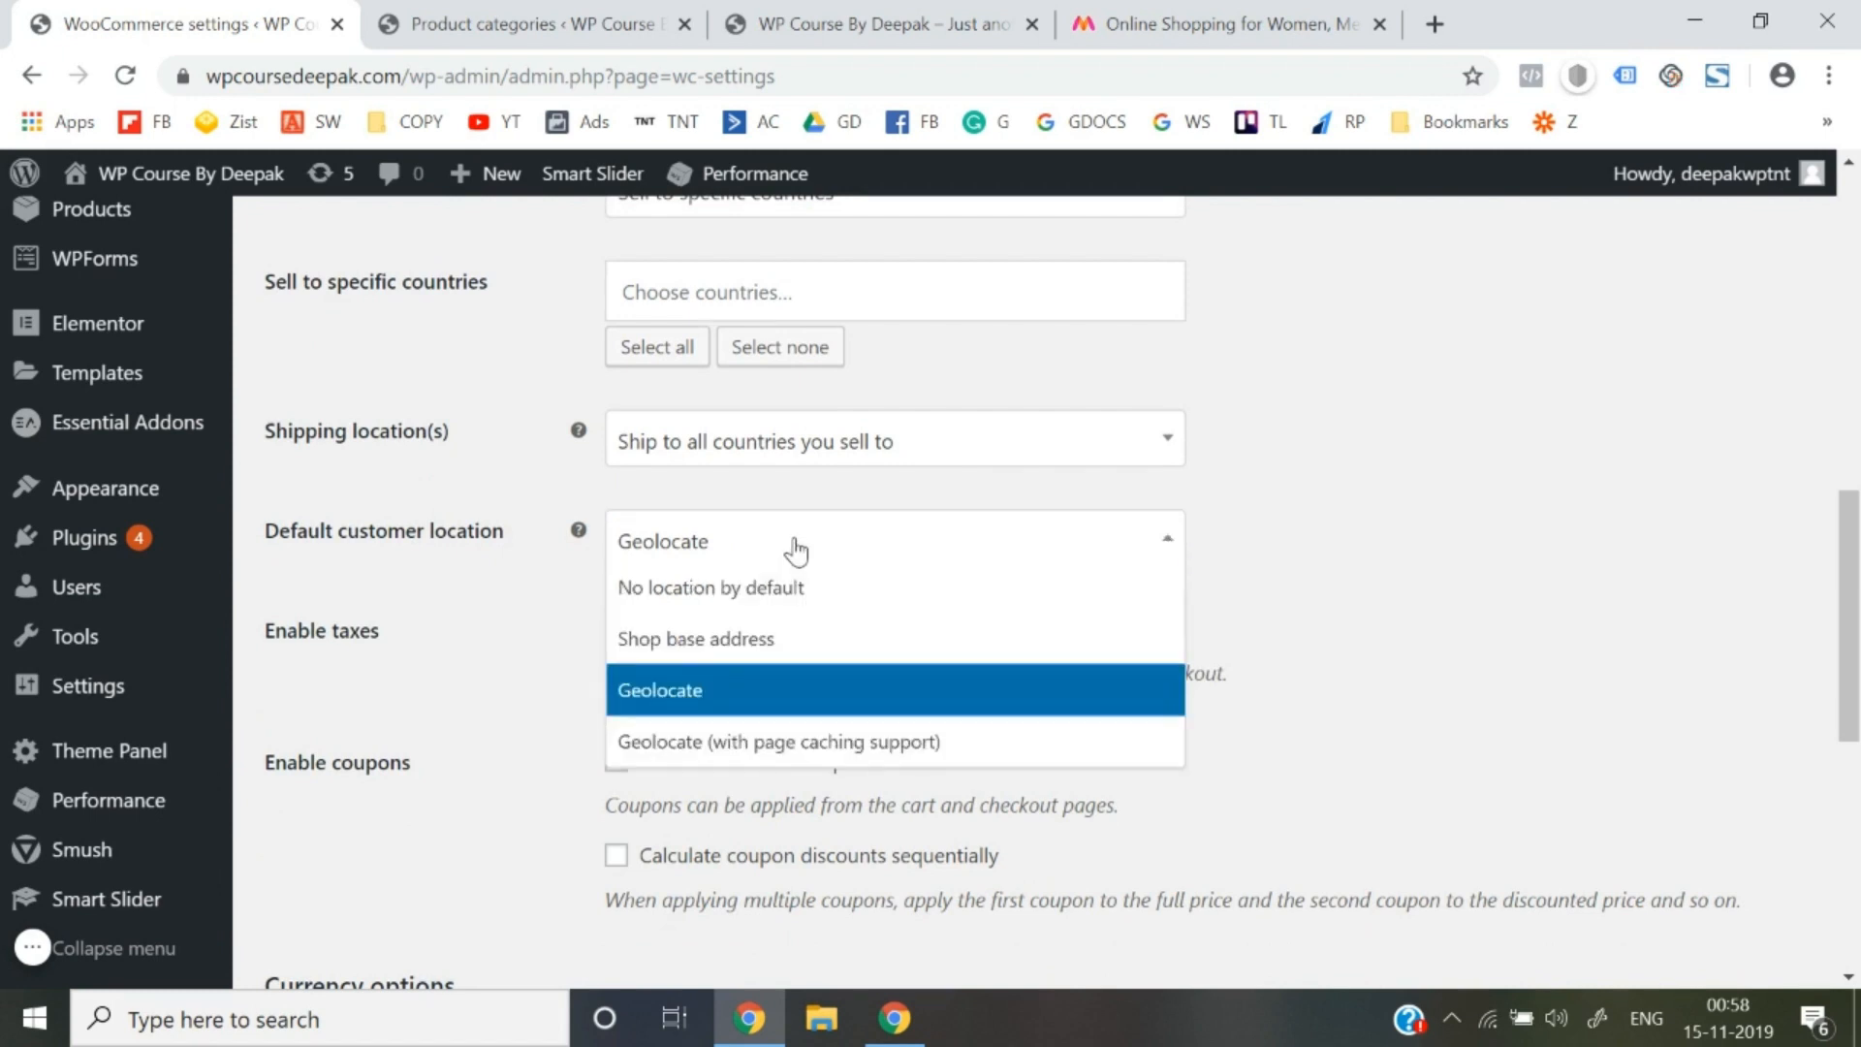
{"action": "left_click", "coordinate": [1245, 706]}
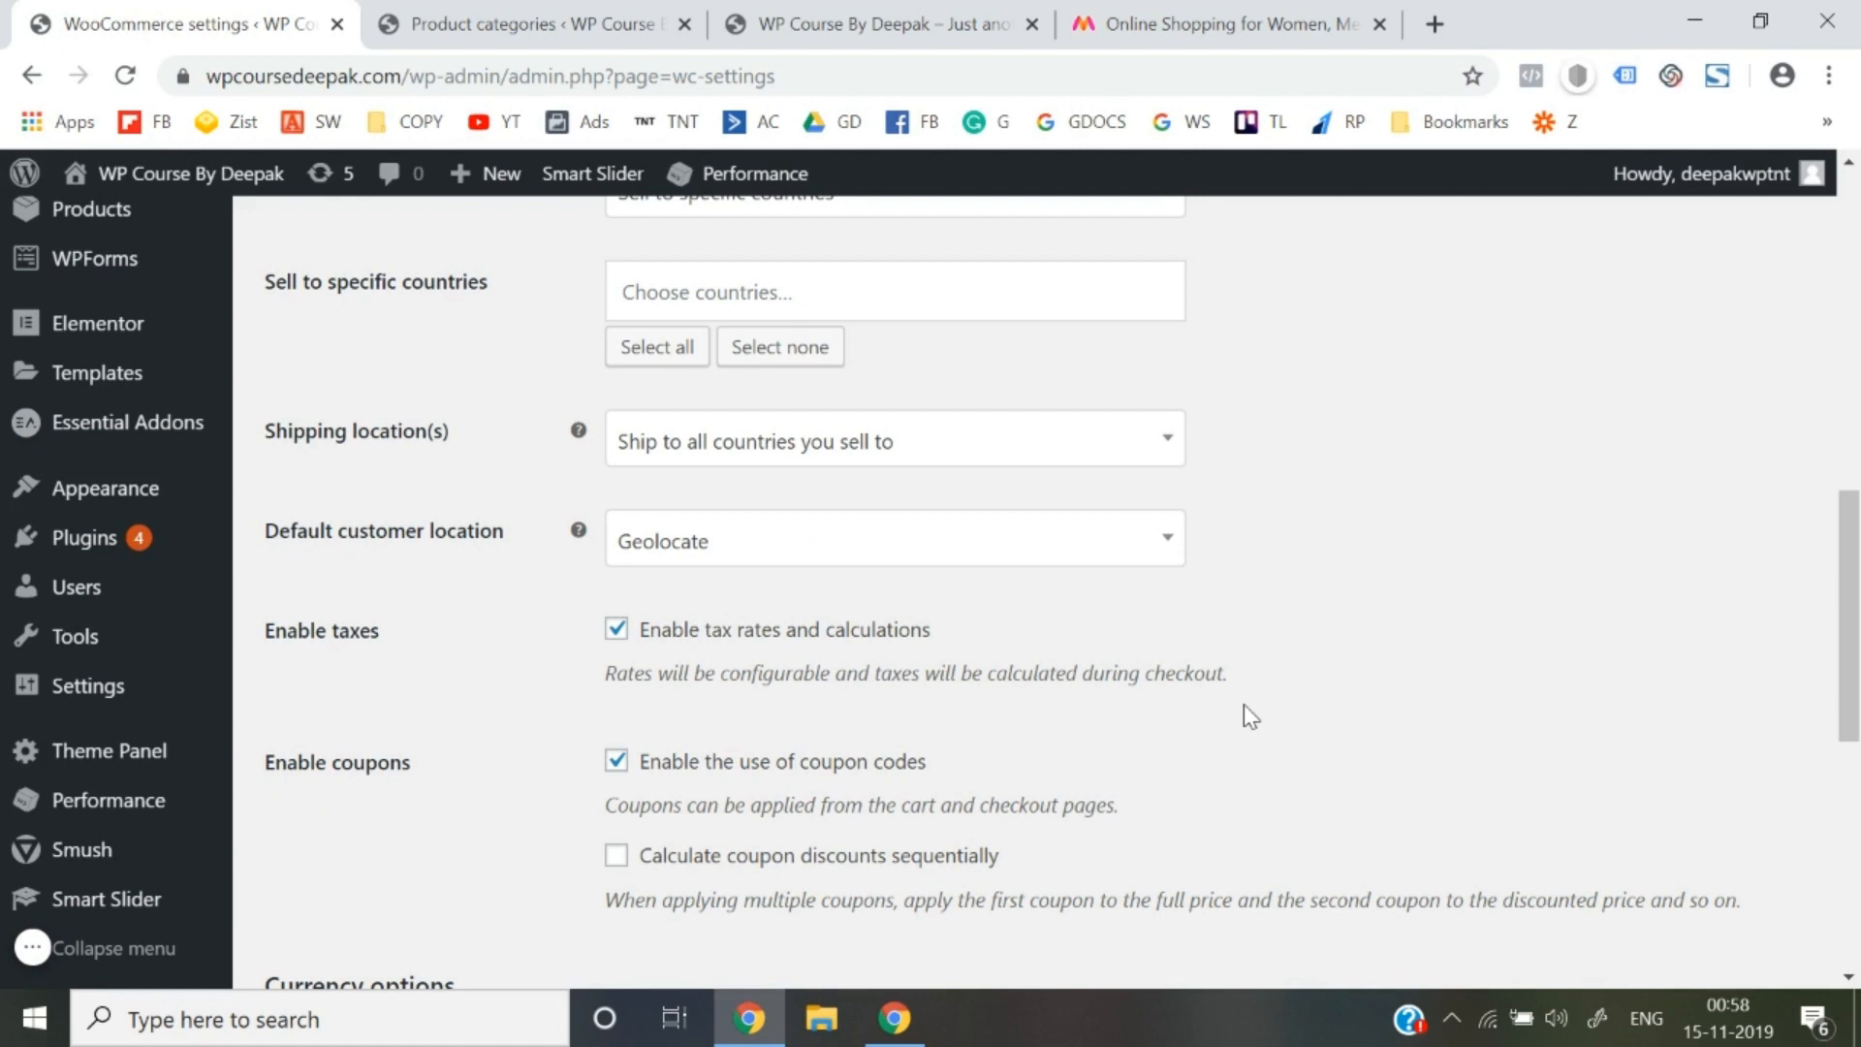
Review the tax, coupon and currency options, and save the general settings without choosing any country to sell to
{"action": "scroll", "coordinate": [1244, 712], "scroll_direction": "down", "scroll_amount": 2}
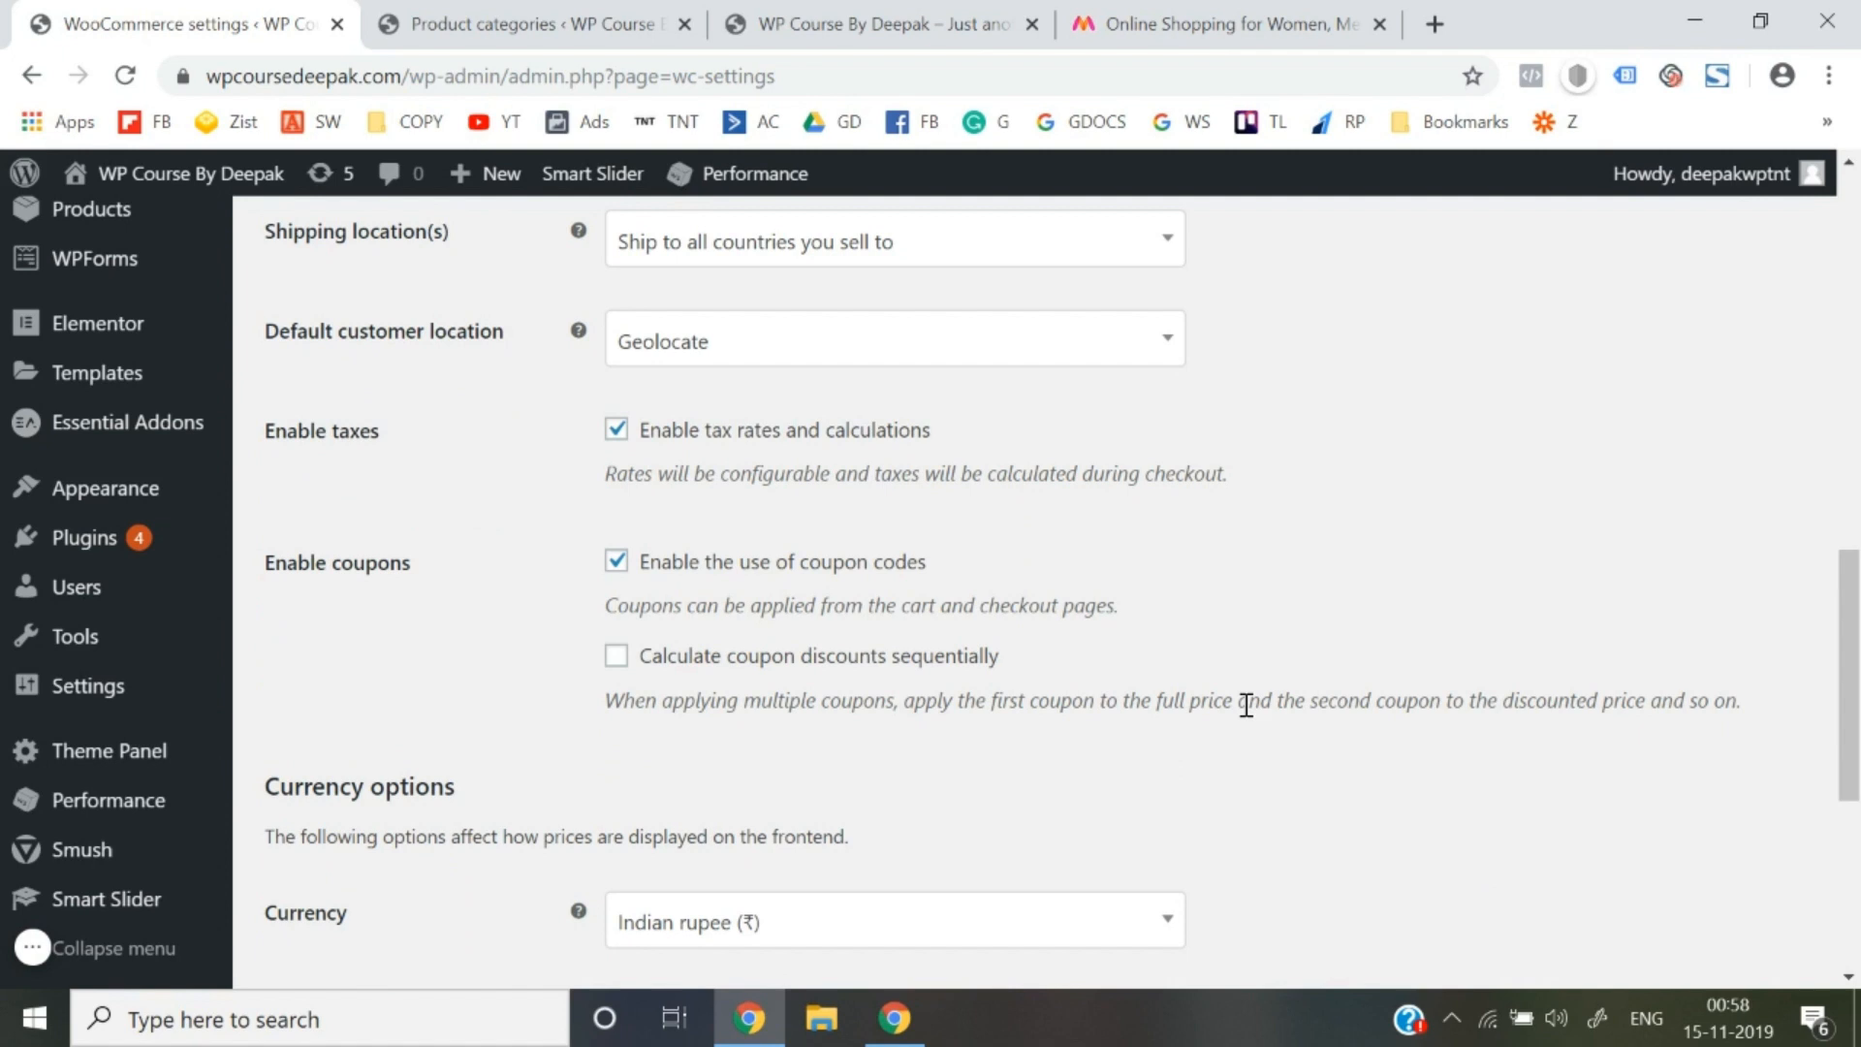
{"action": "scroll", "coordinate": [1247, 704], "scroll_direction": "down", "scroll_amount": 5}
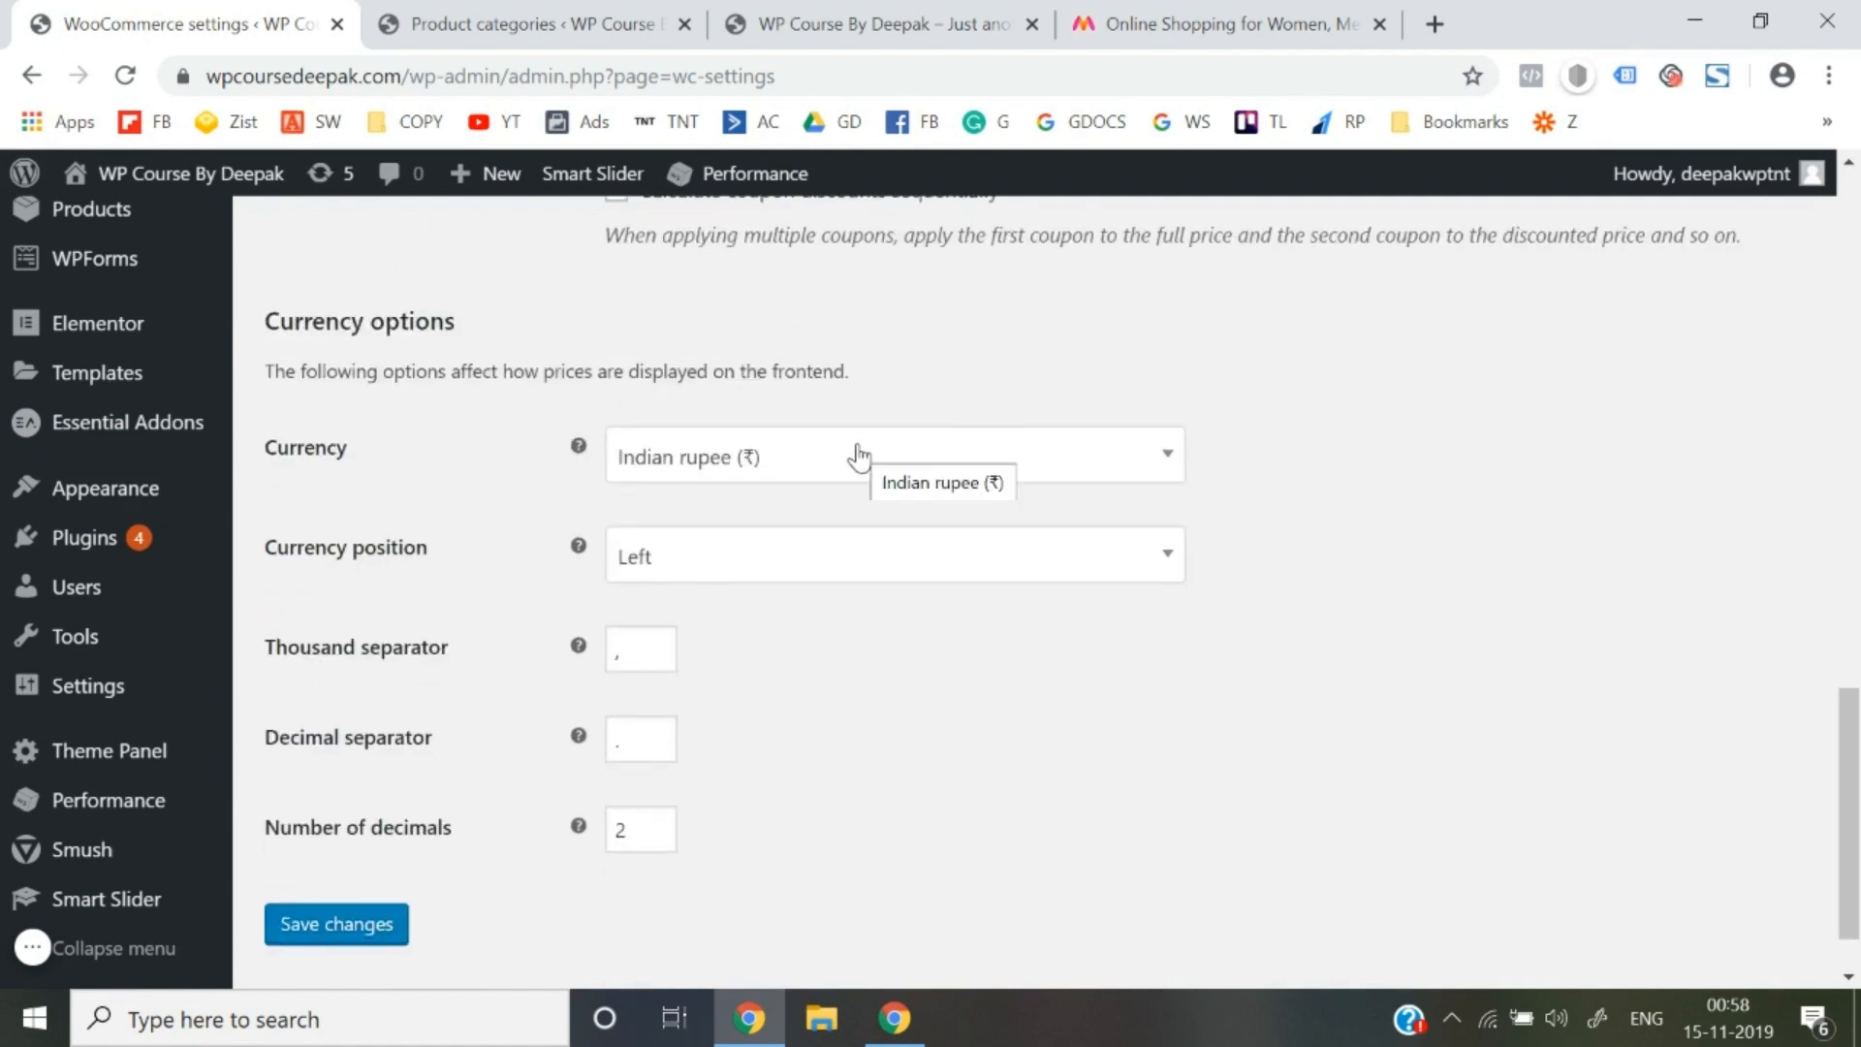
{"action": "scroll", "coordinate": [918, 777], "scroll_direction": "down", "scroll_amount": 1}
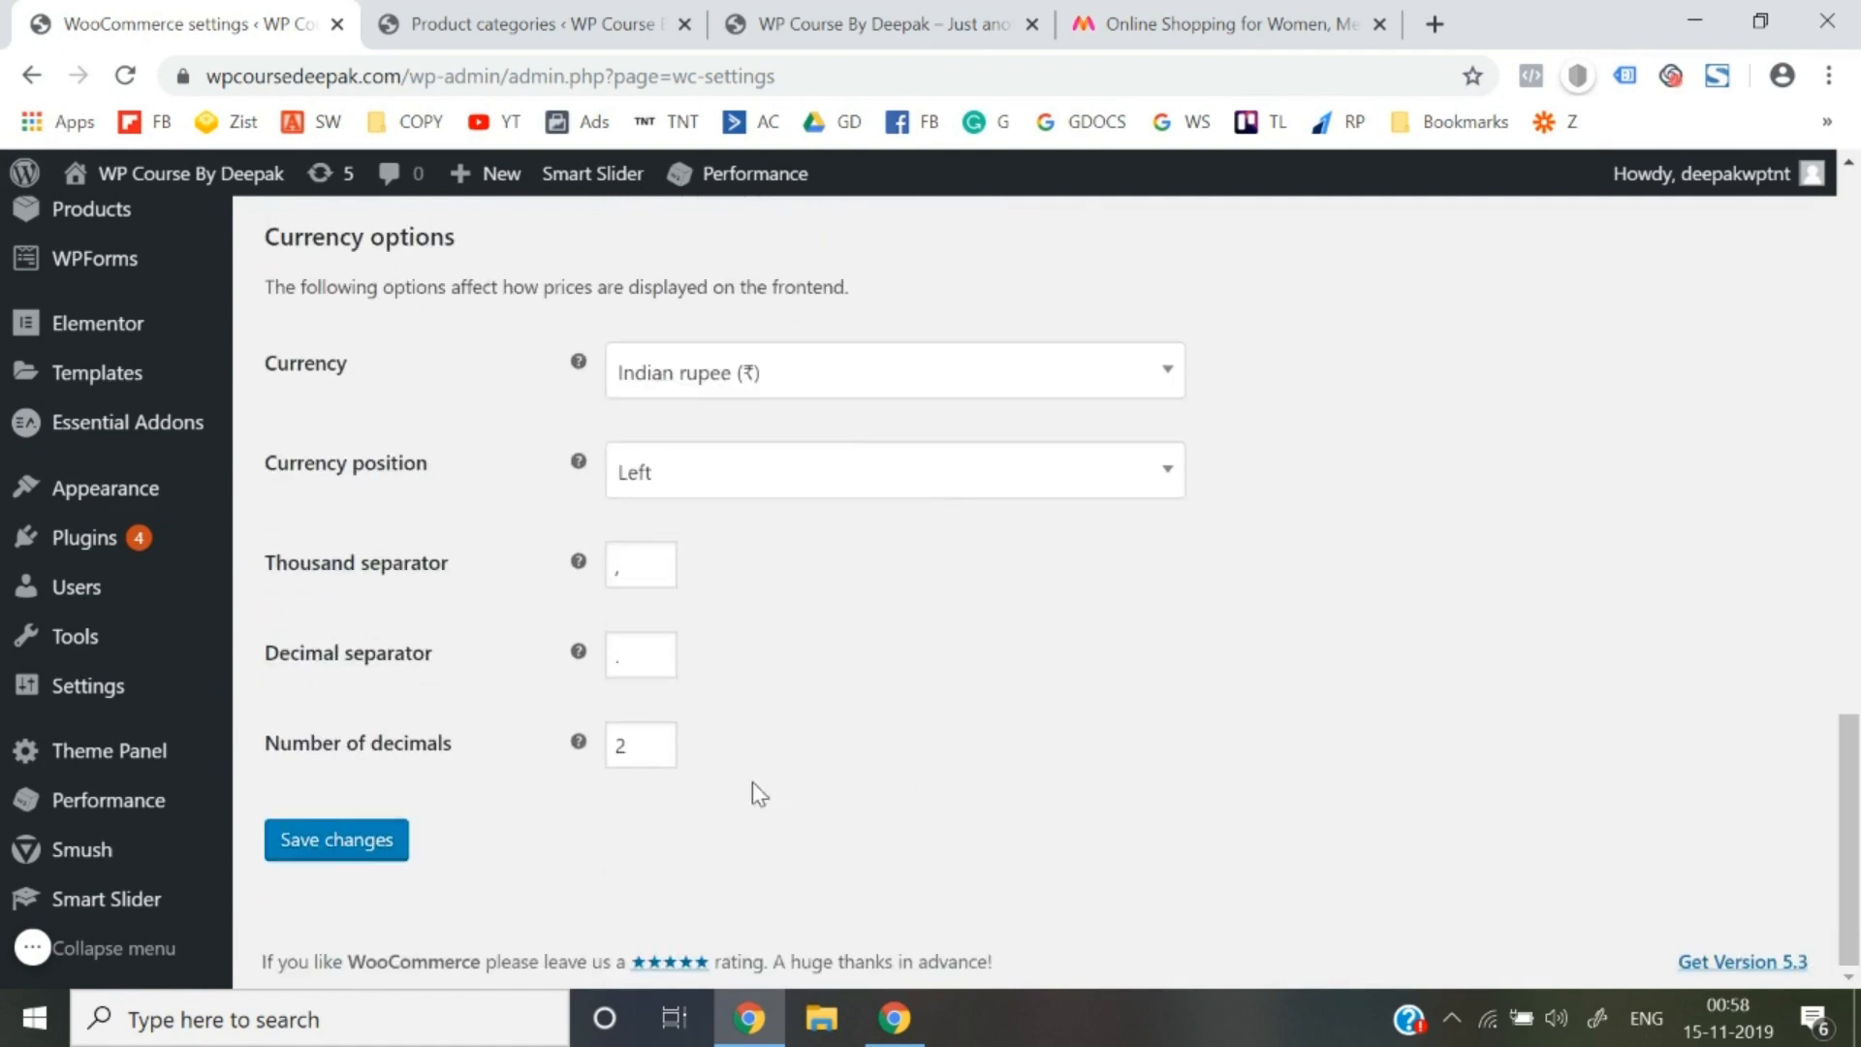
{"action": "left_click", "coordinate": [335, 849]}
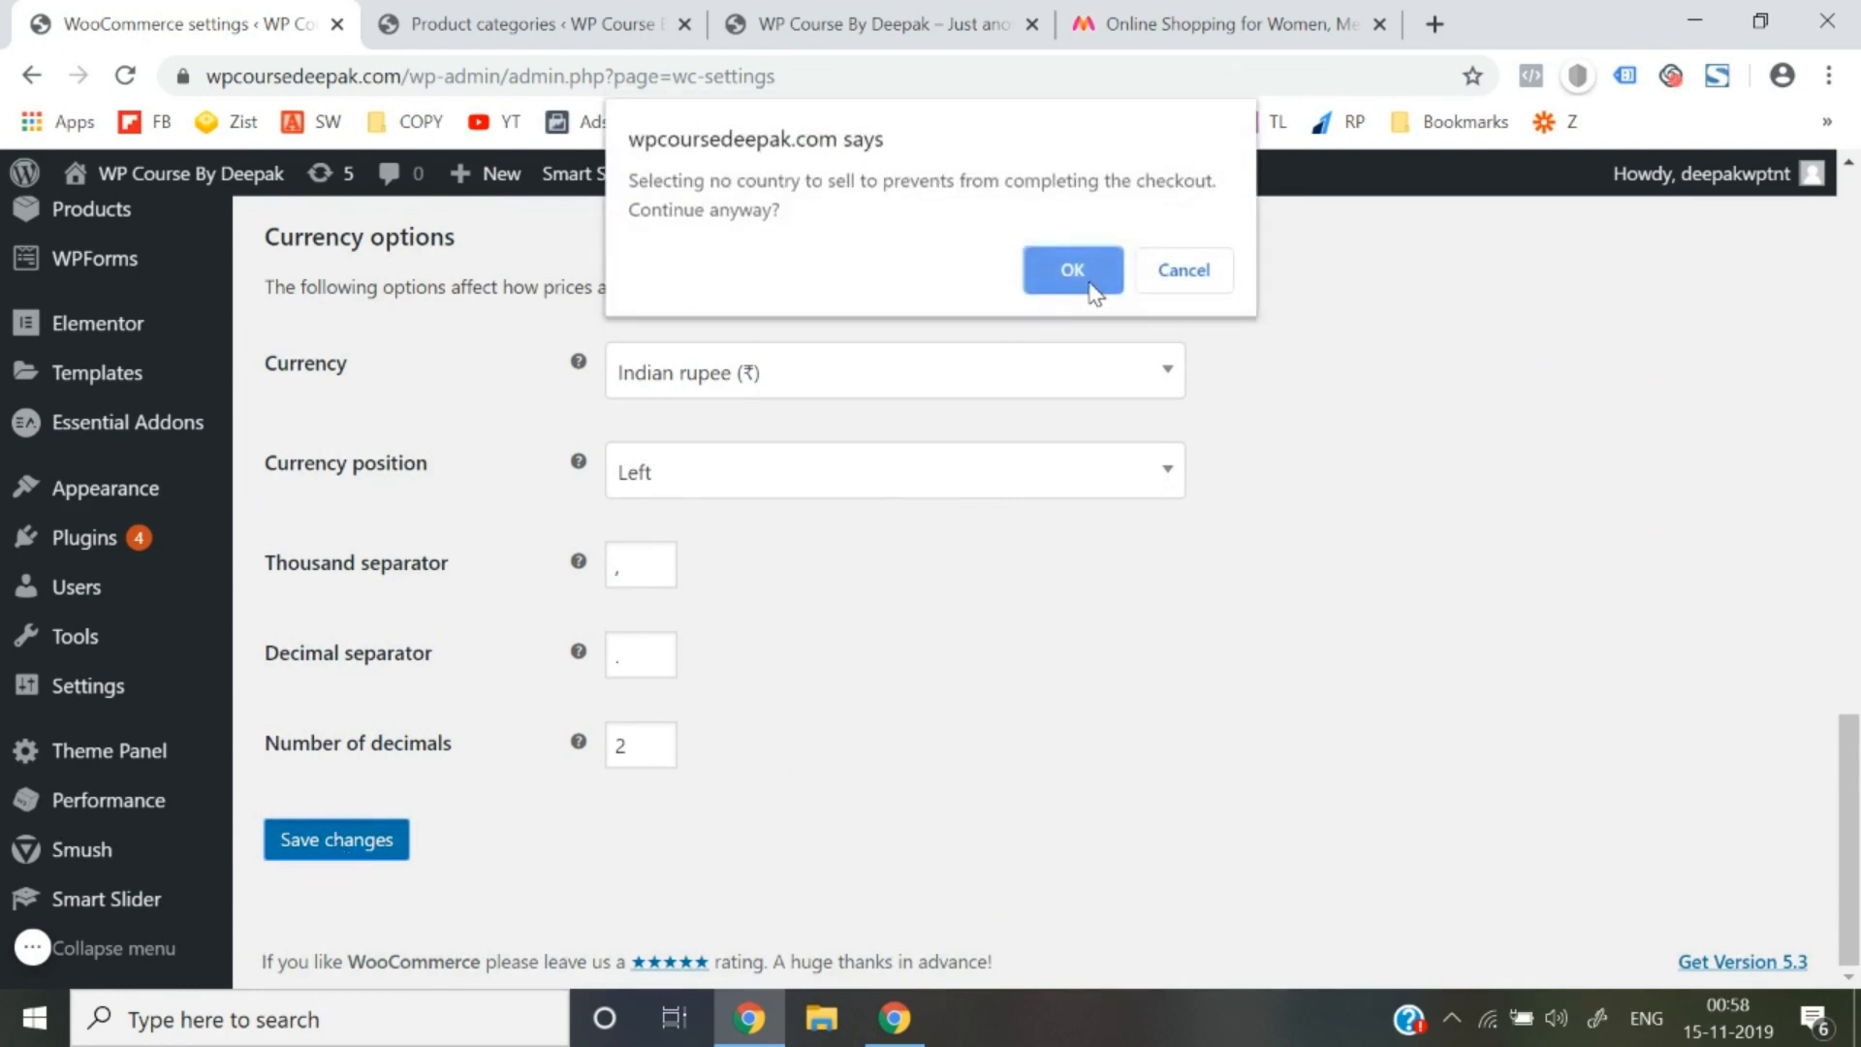
{"action": "left_click", "coordinate": [1093, 288]}
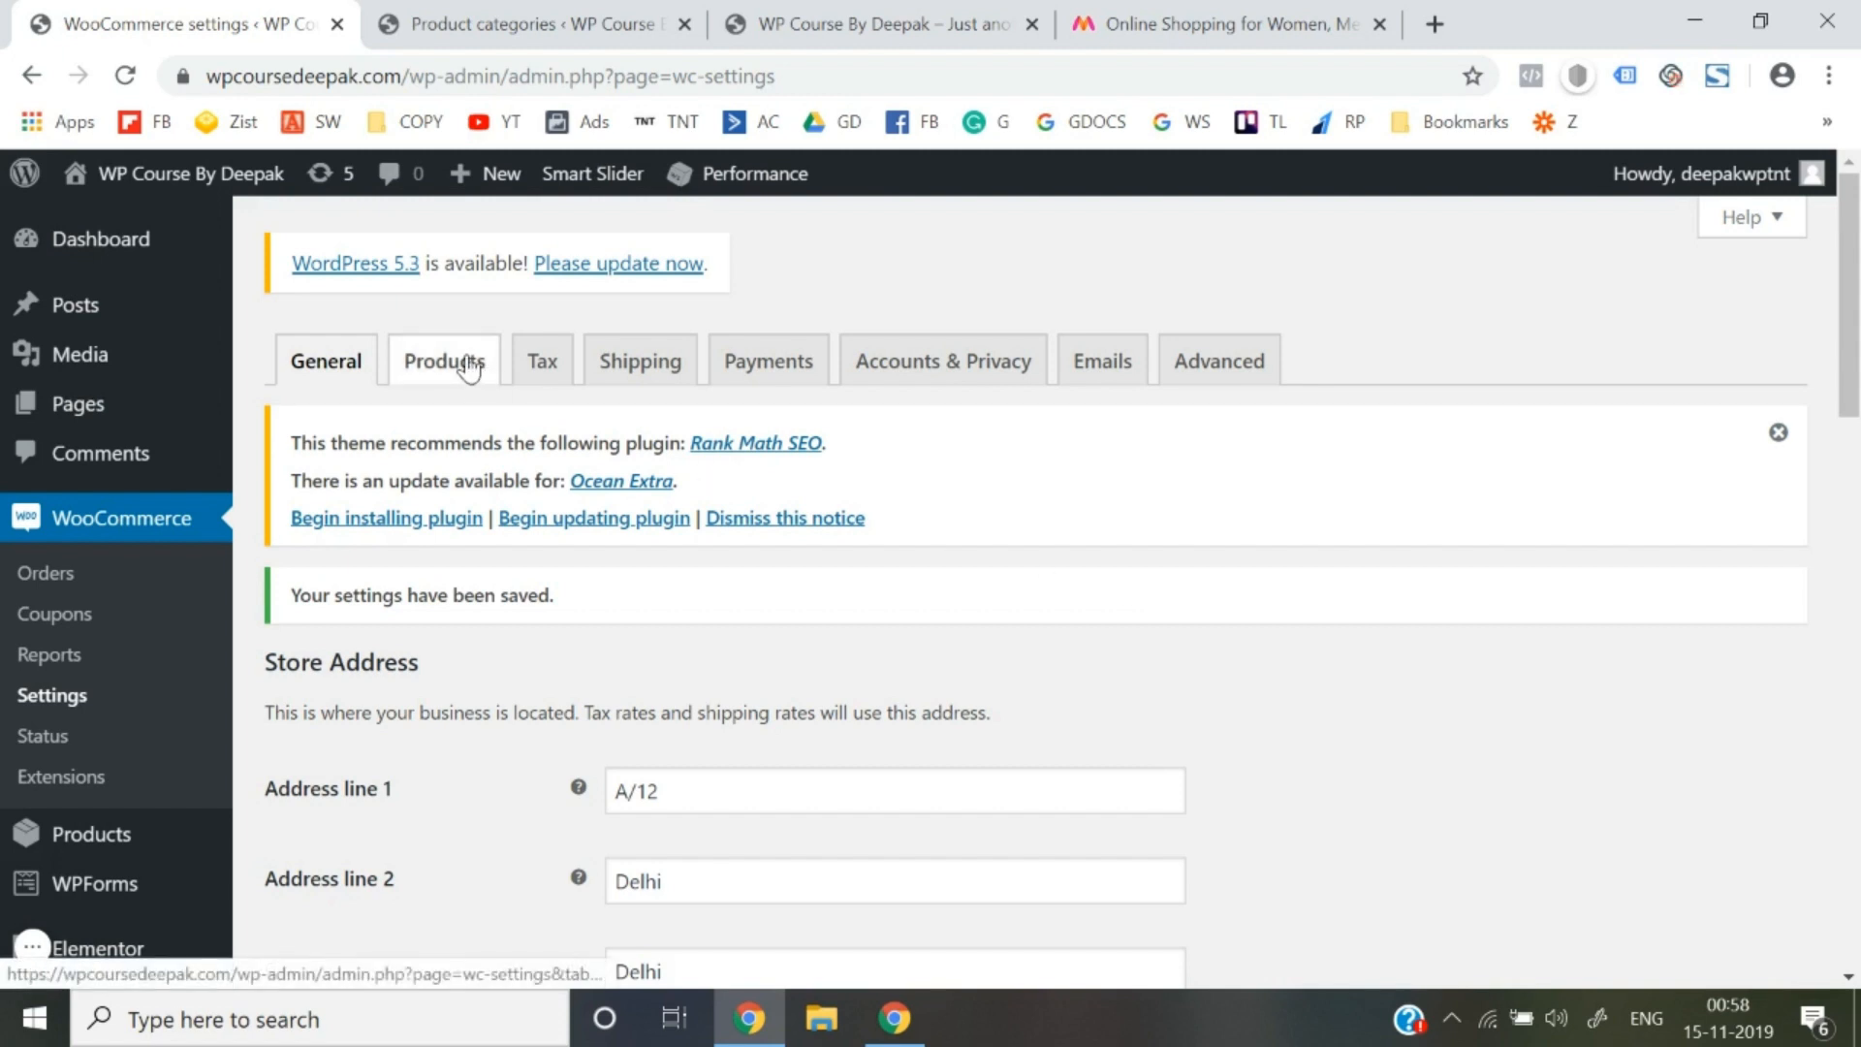
Open the Tax settings and look over the main tax options
{"action": "left_click", "coordinate": [528, 371]}
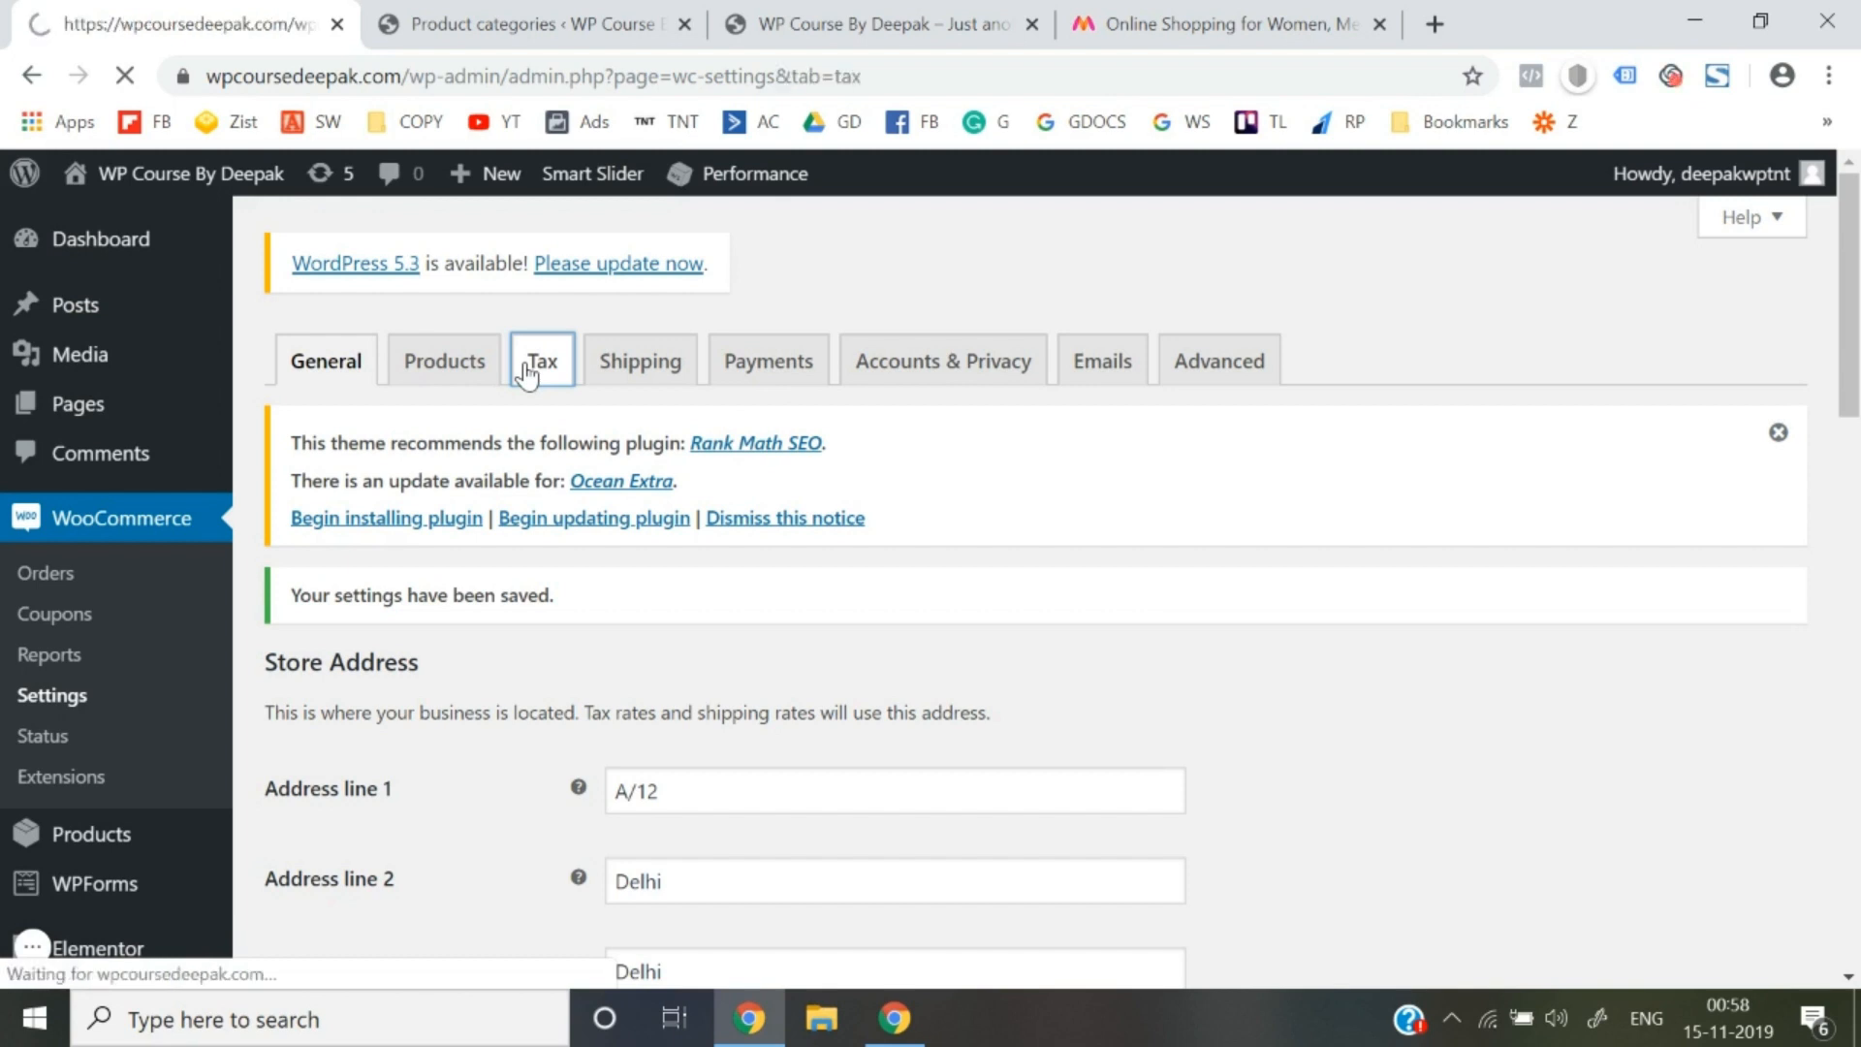
{"action": "scroll", "coordinate": [528, 371], "scroll_direction": "down", "scroll_amount": 1}
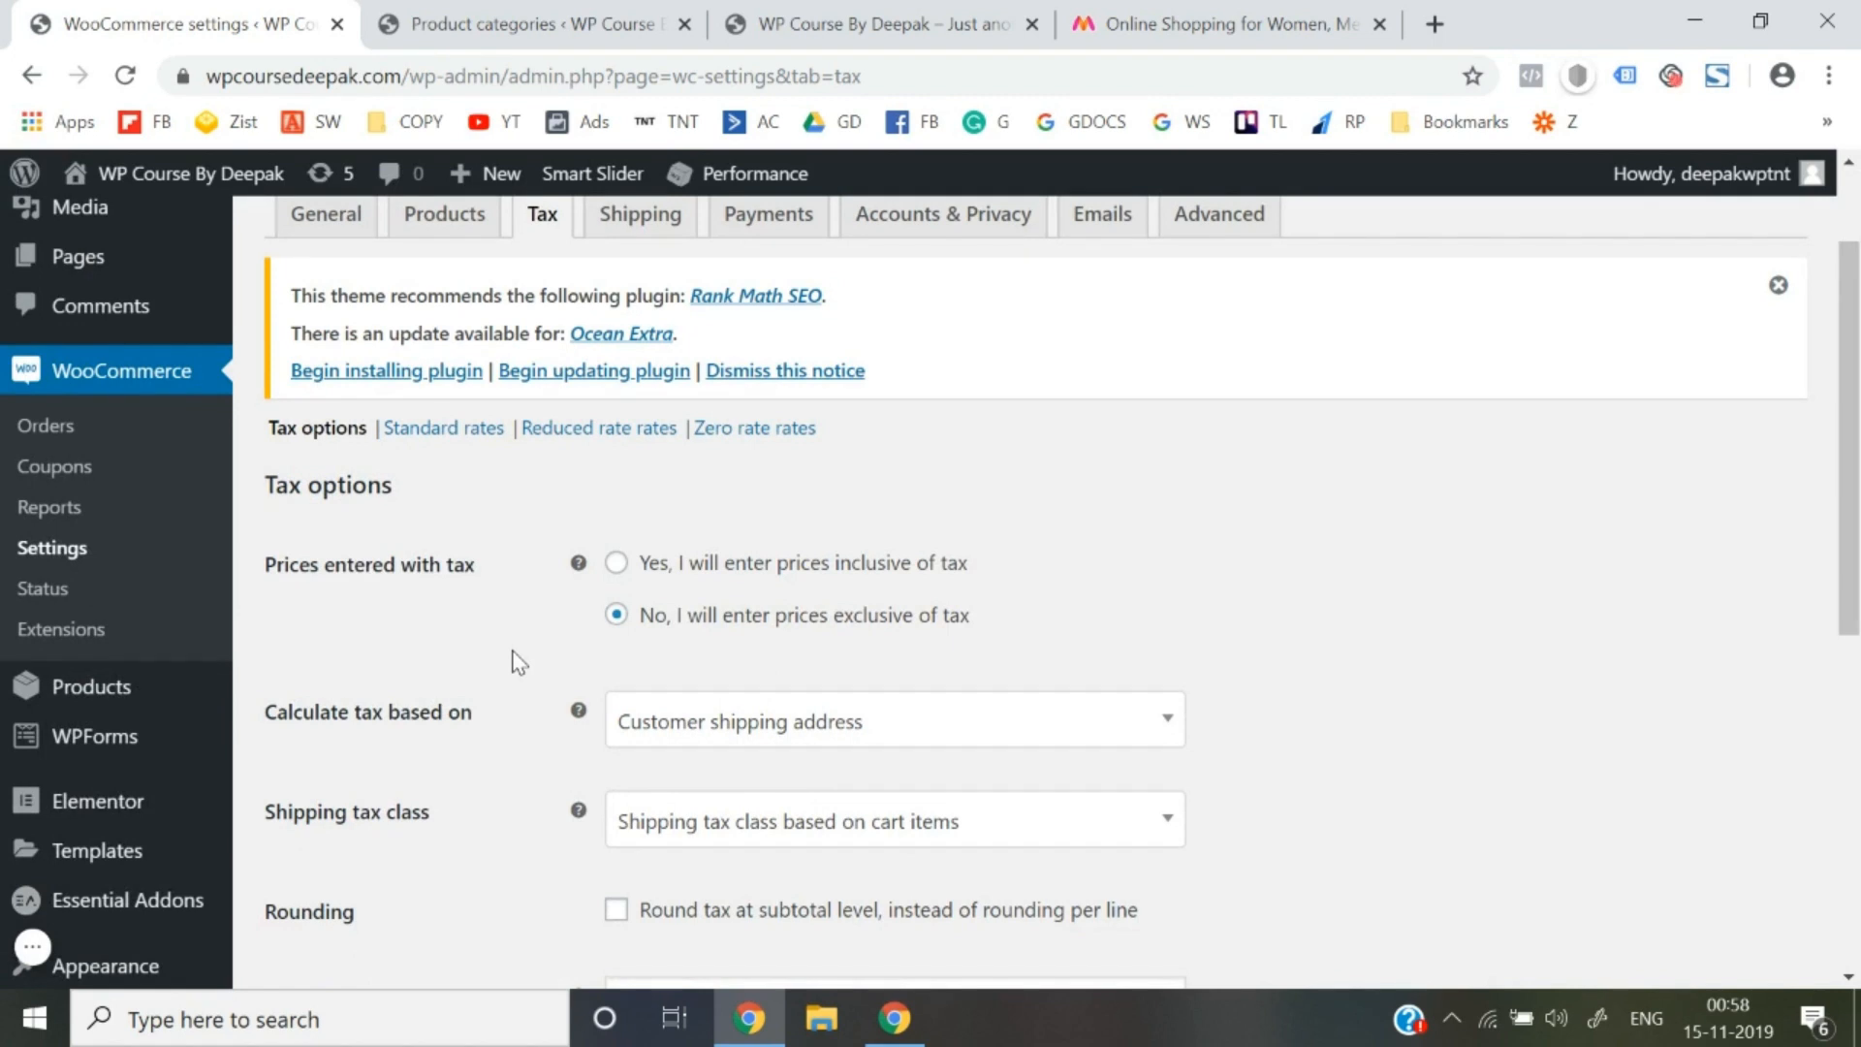
{"action": "scroll", "coordinate": [516, 659], "scroll_direction": "up", "scroll_amount": 1}
Return to the General settings and check the tax calculation, coupon and currency options
{"action": "left_click", "coordinate": [316, 366]}
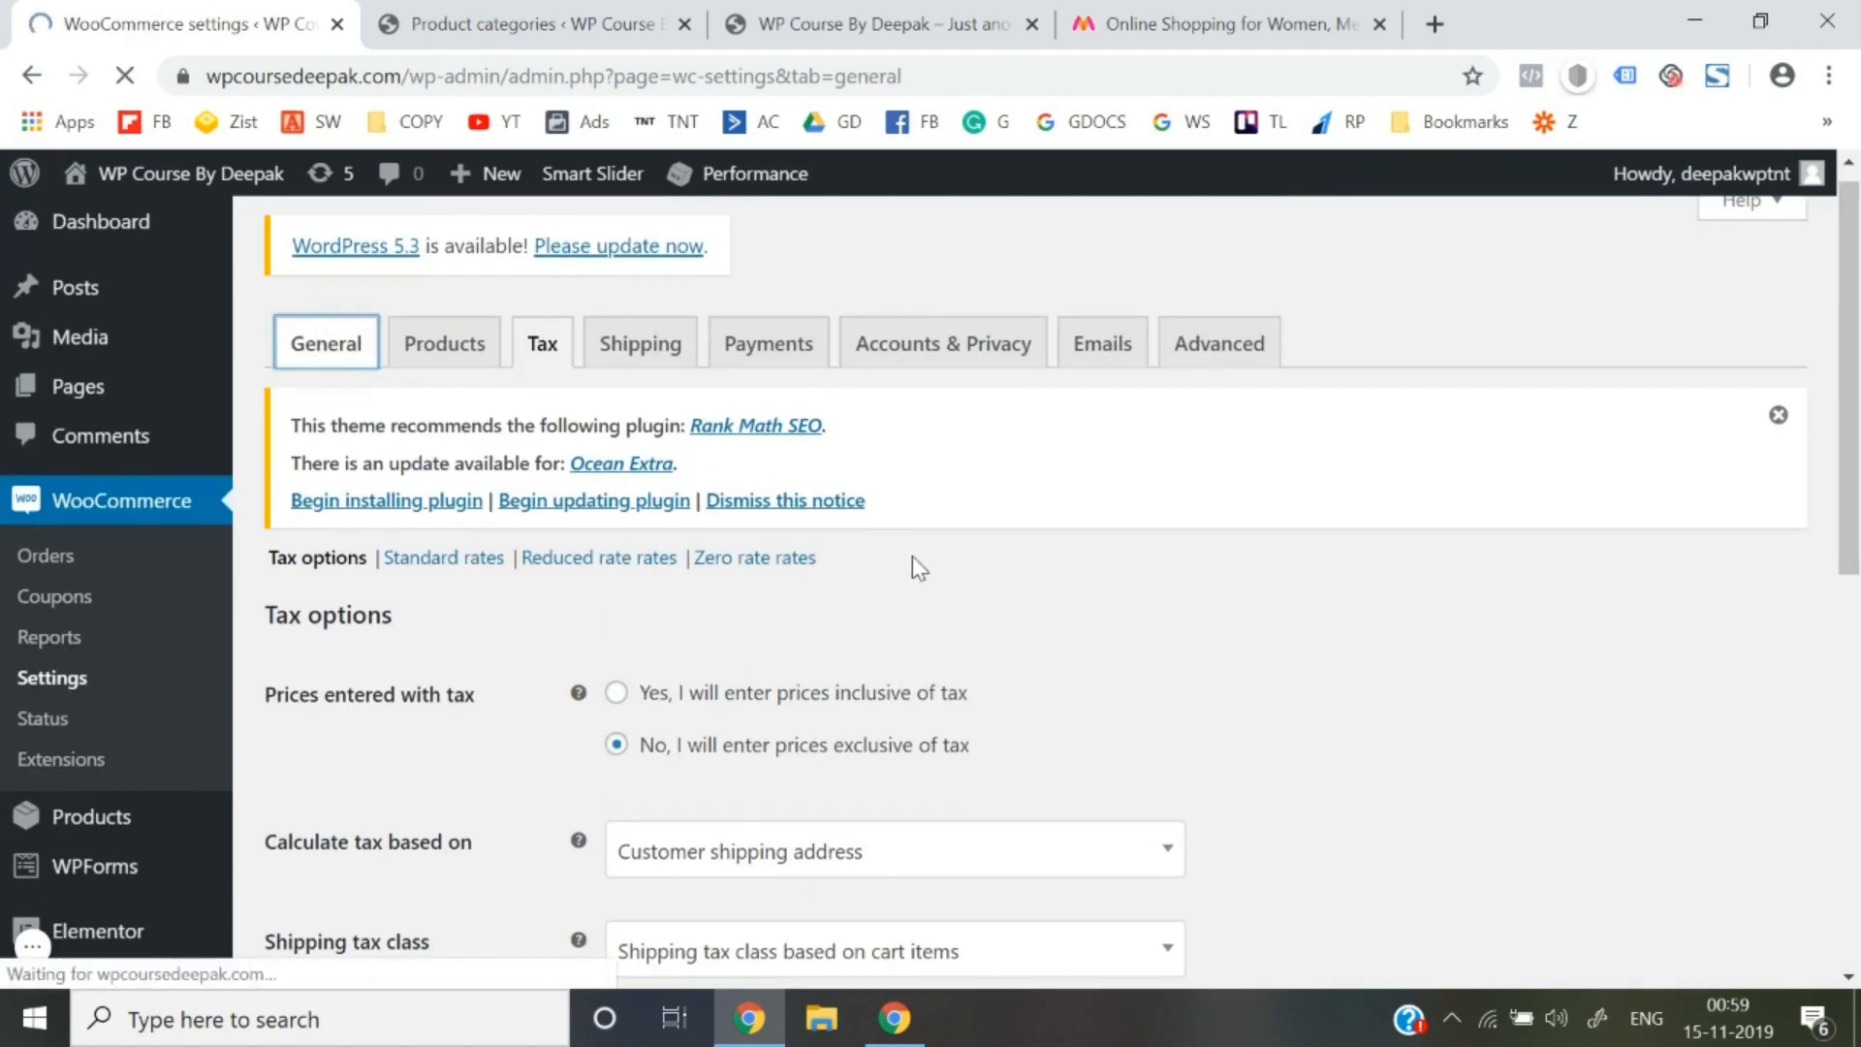
{"action": "scroll", "coordinate": [911, 555], "scroll_direction": "down", "scroll_amount": 5}
{"action": "scroll", "coordinate": [911, 556], "scroll_direction": "down", "scroll_amount": 3}
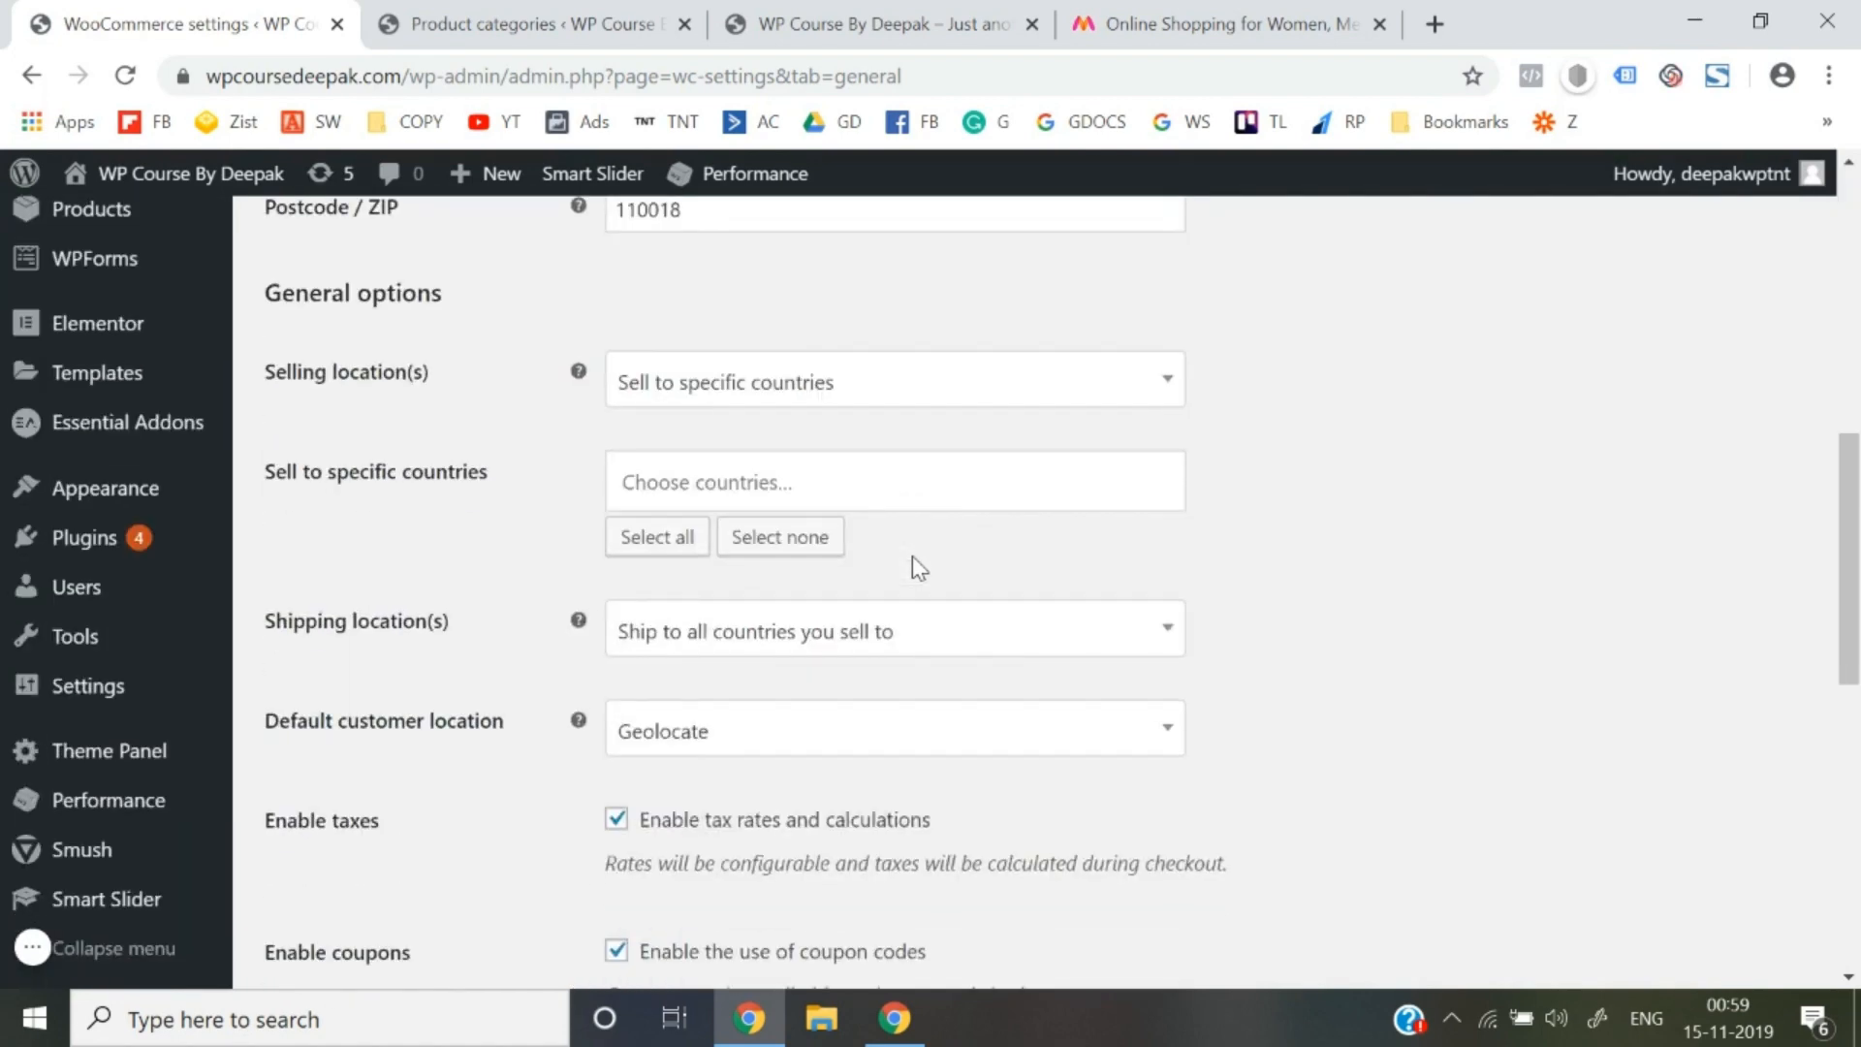
{"action": "scroll", "coordinate": [911, 556], "scroll_direction": "down", "scroll_amount": 1}
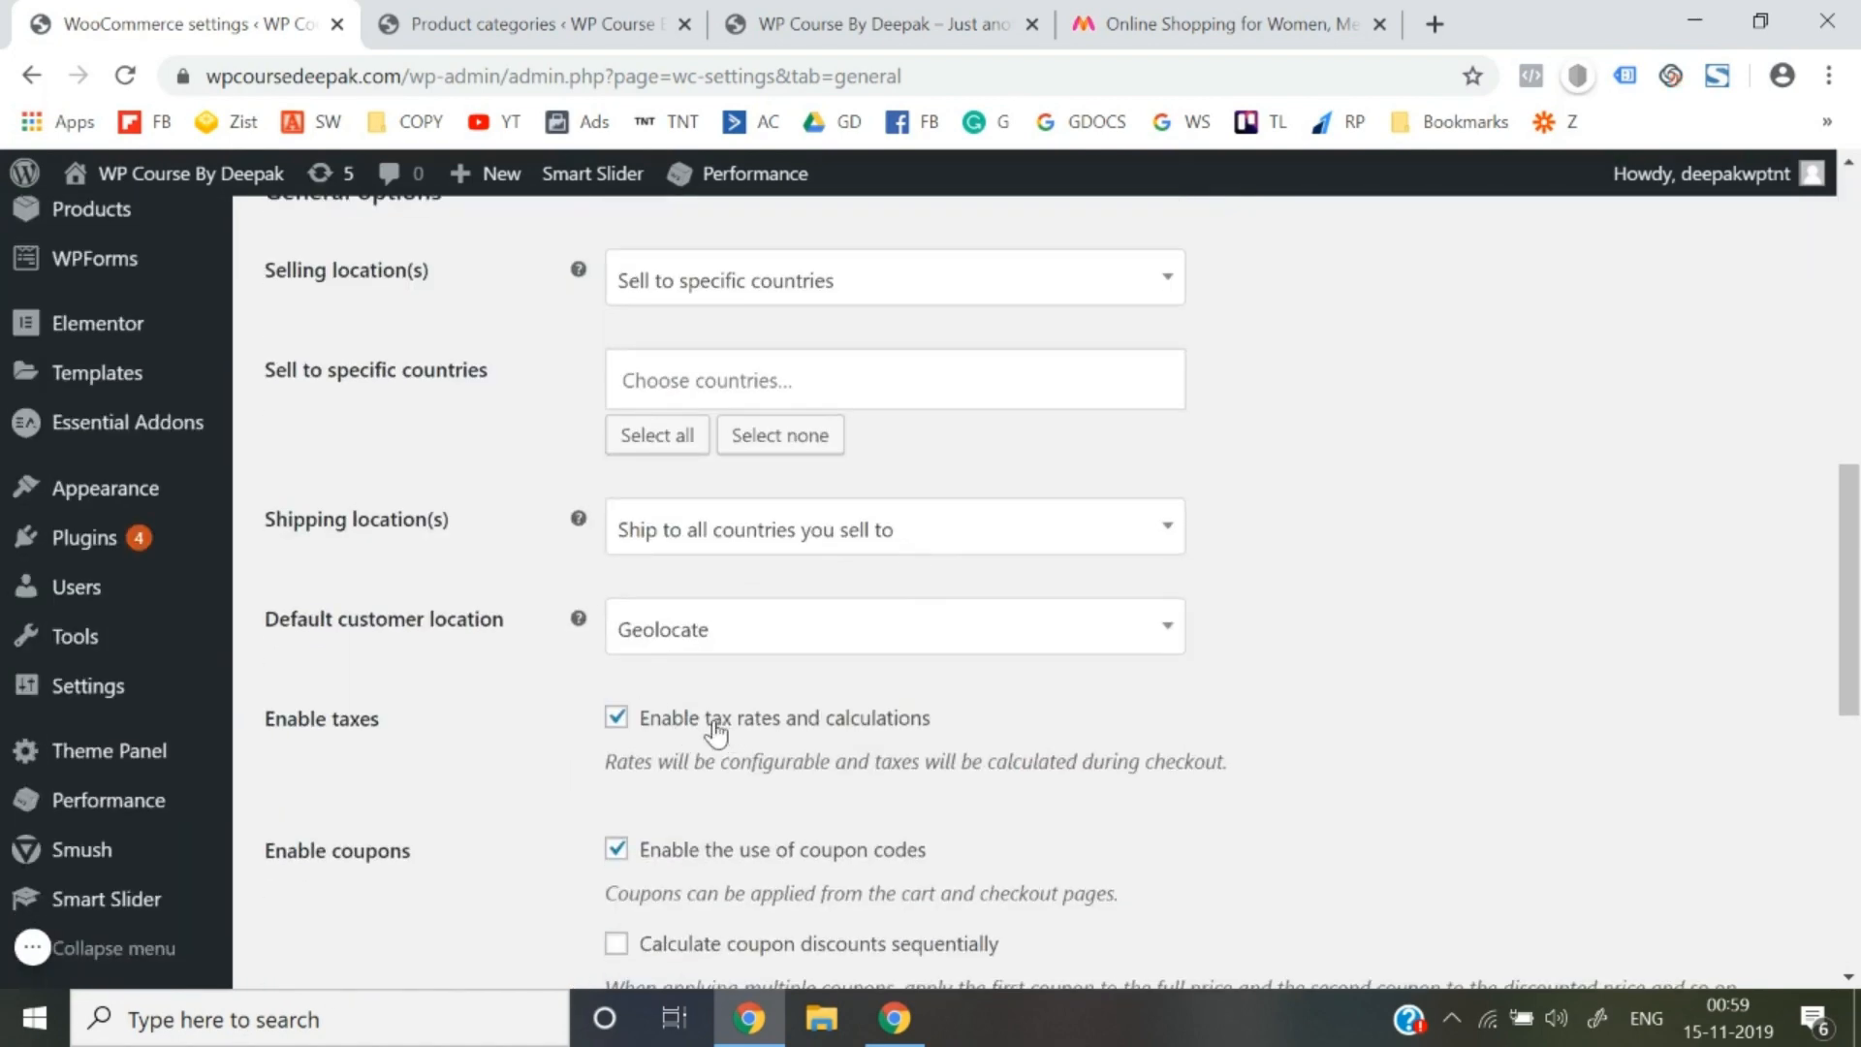
{"action": "scroll", "coordinate": [725, 744], "scroll_direction": "down", "scroll_amount": 1}
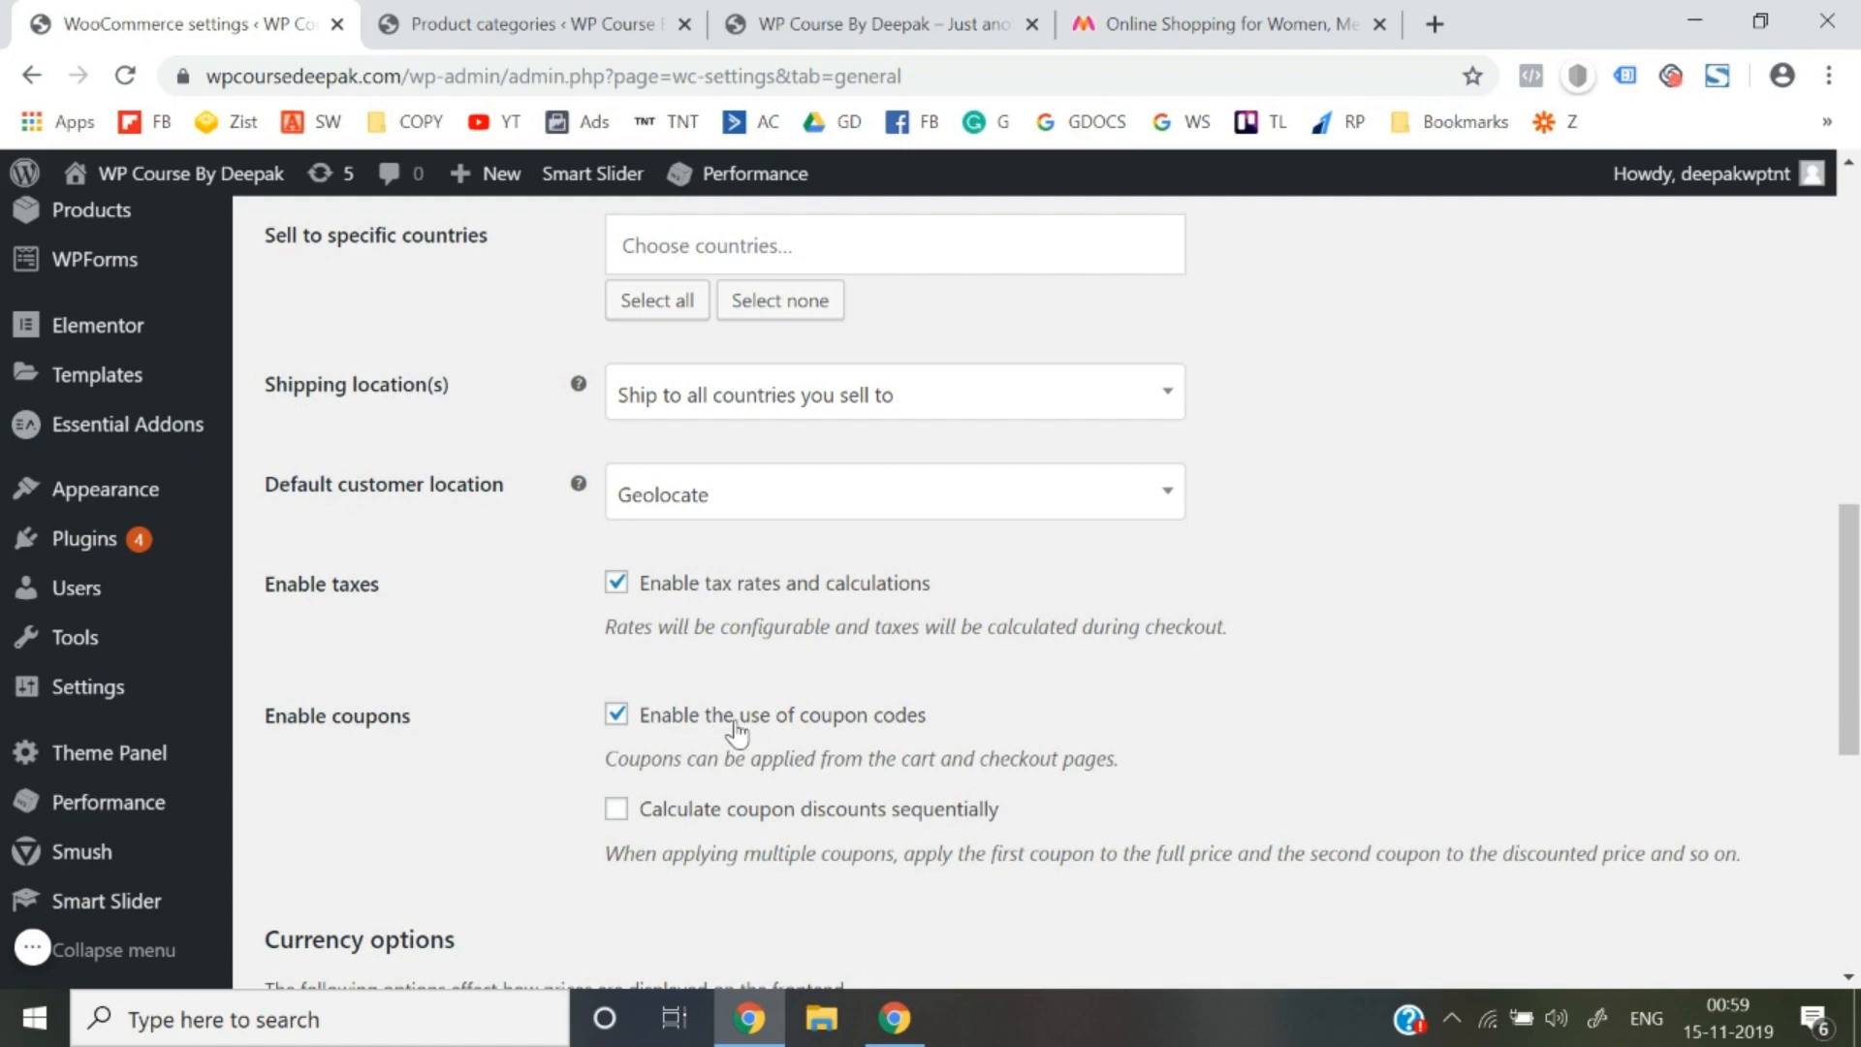
{"action": "scroll", "coordinate": [735, 722], "scroll_direction": "down", "scroll_amount": 4}
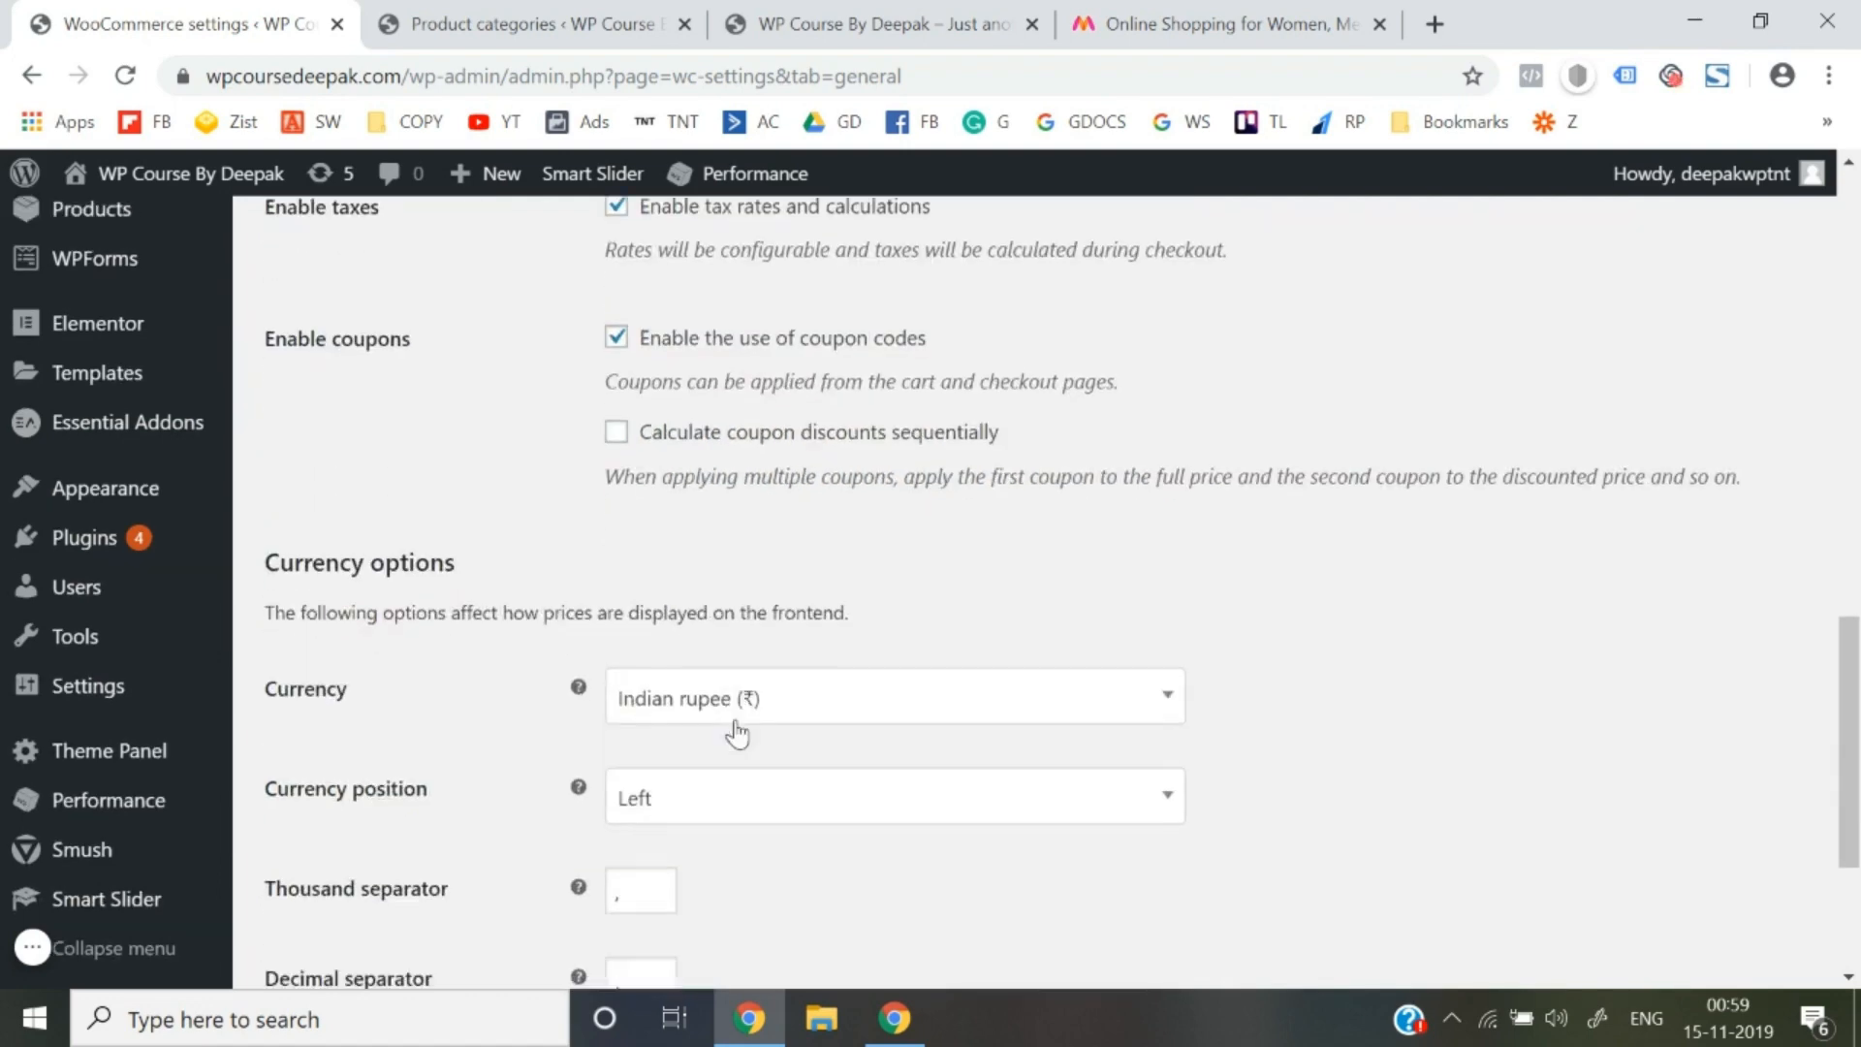
{"action": "scroll", "coordinate": [734, 723], "scroll_direction": "up", "scroll_amount": 15}
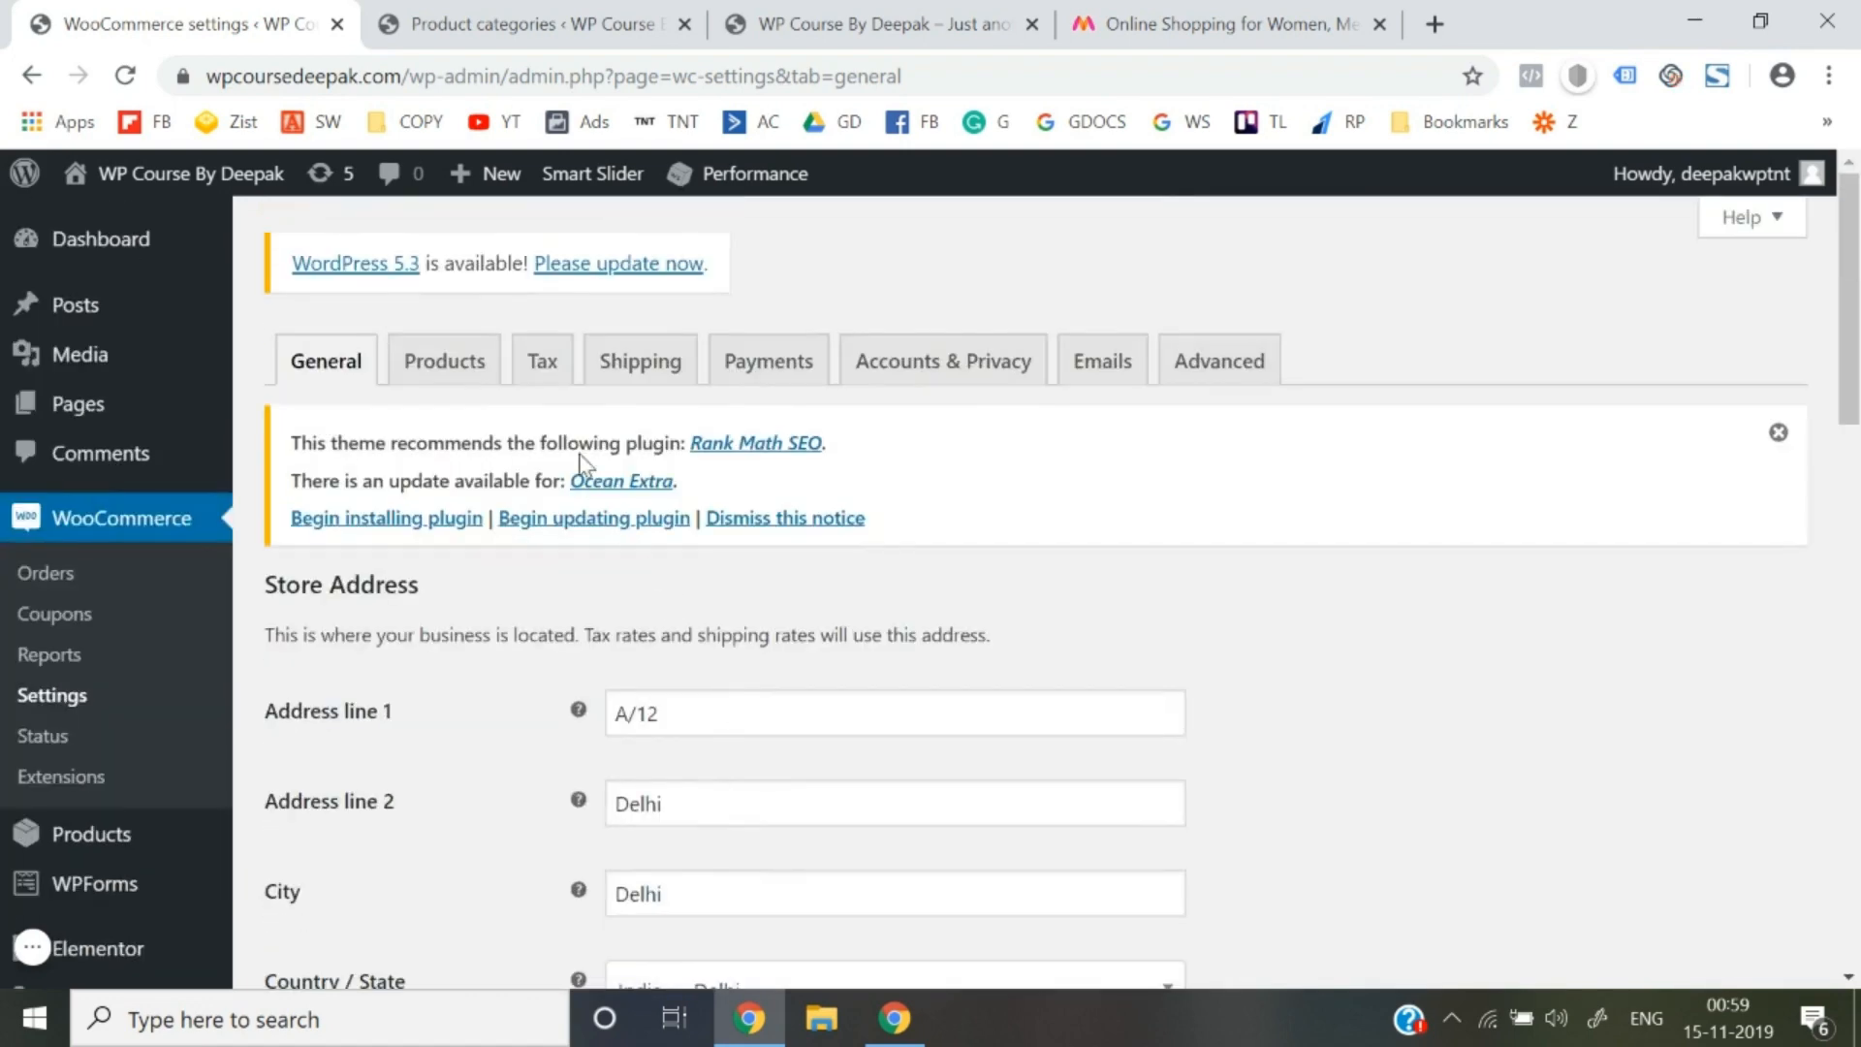
Return to the Tax settings and examine the choices for which address the tax calculation is based on, without changing it
{"action": "left_click", "coordinate": [544, 376]}
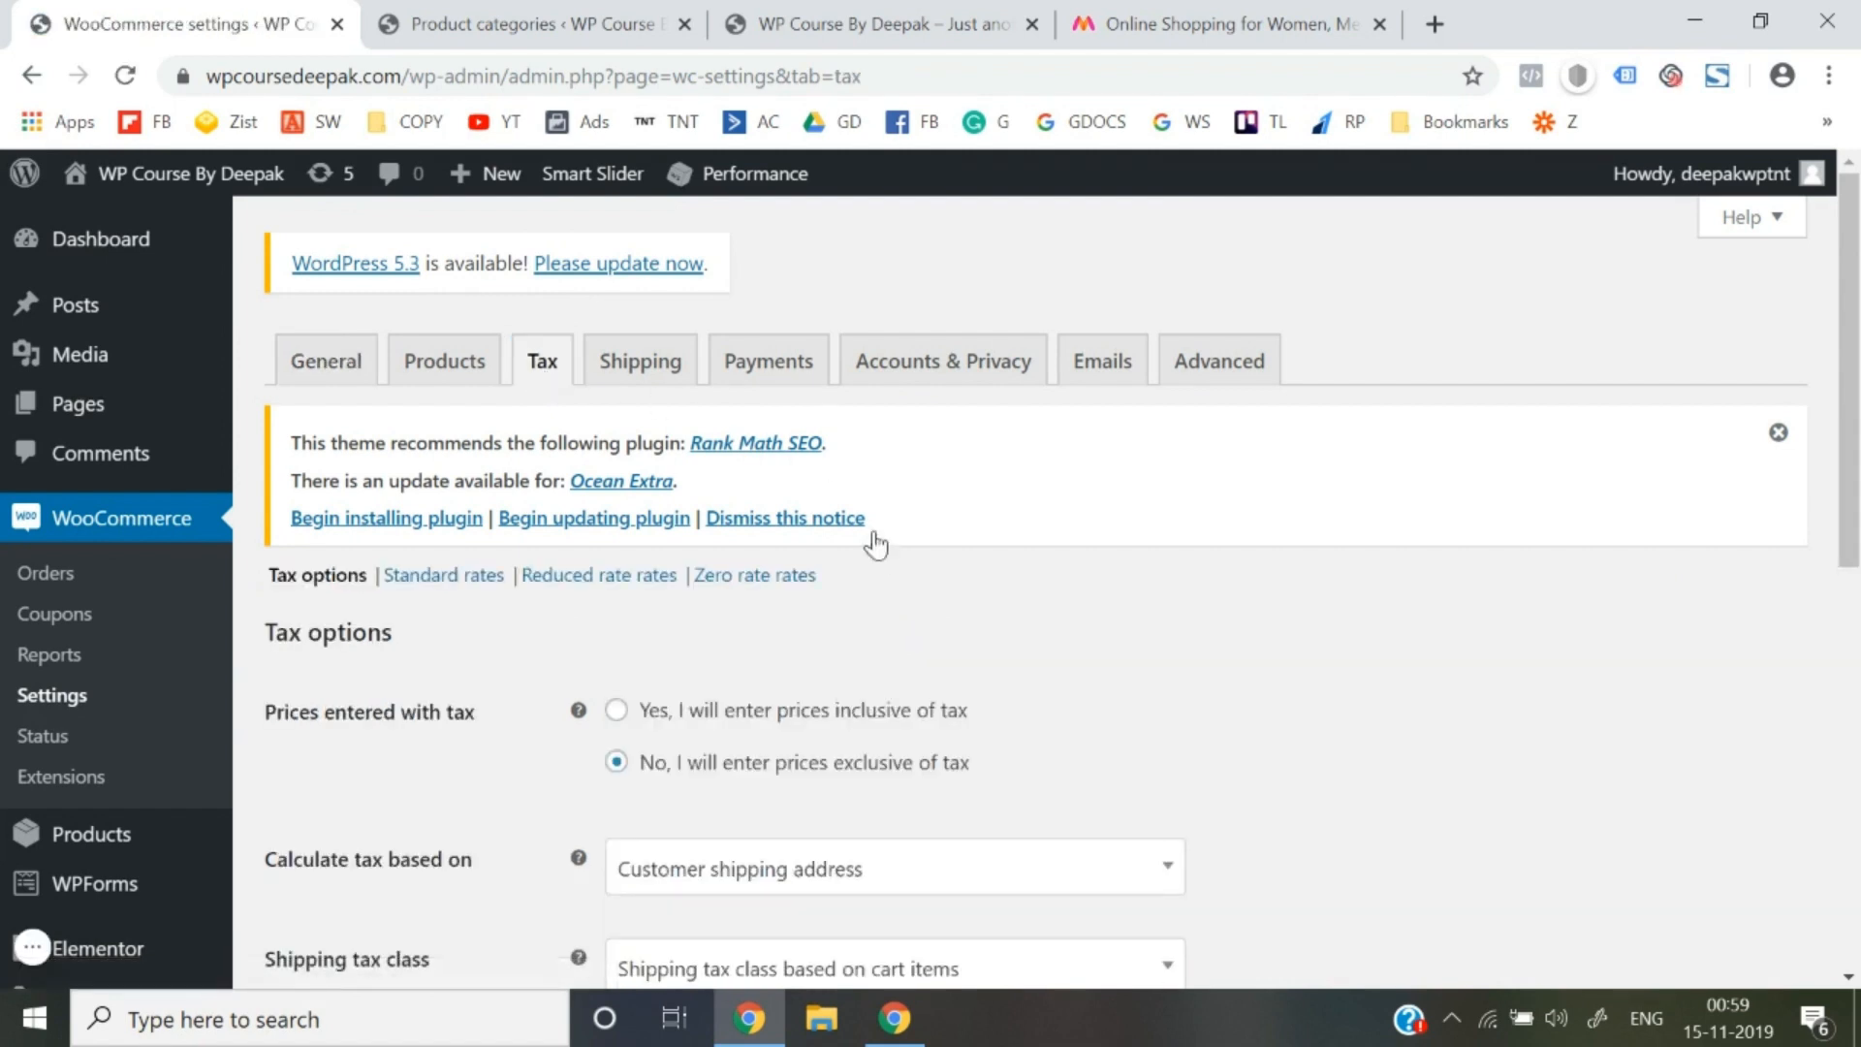
{"action": "scroll", "coordinate": [656, 465], "scroll_direction": "down", "scroll_amount": 2}
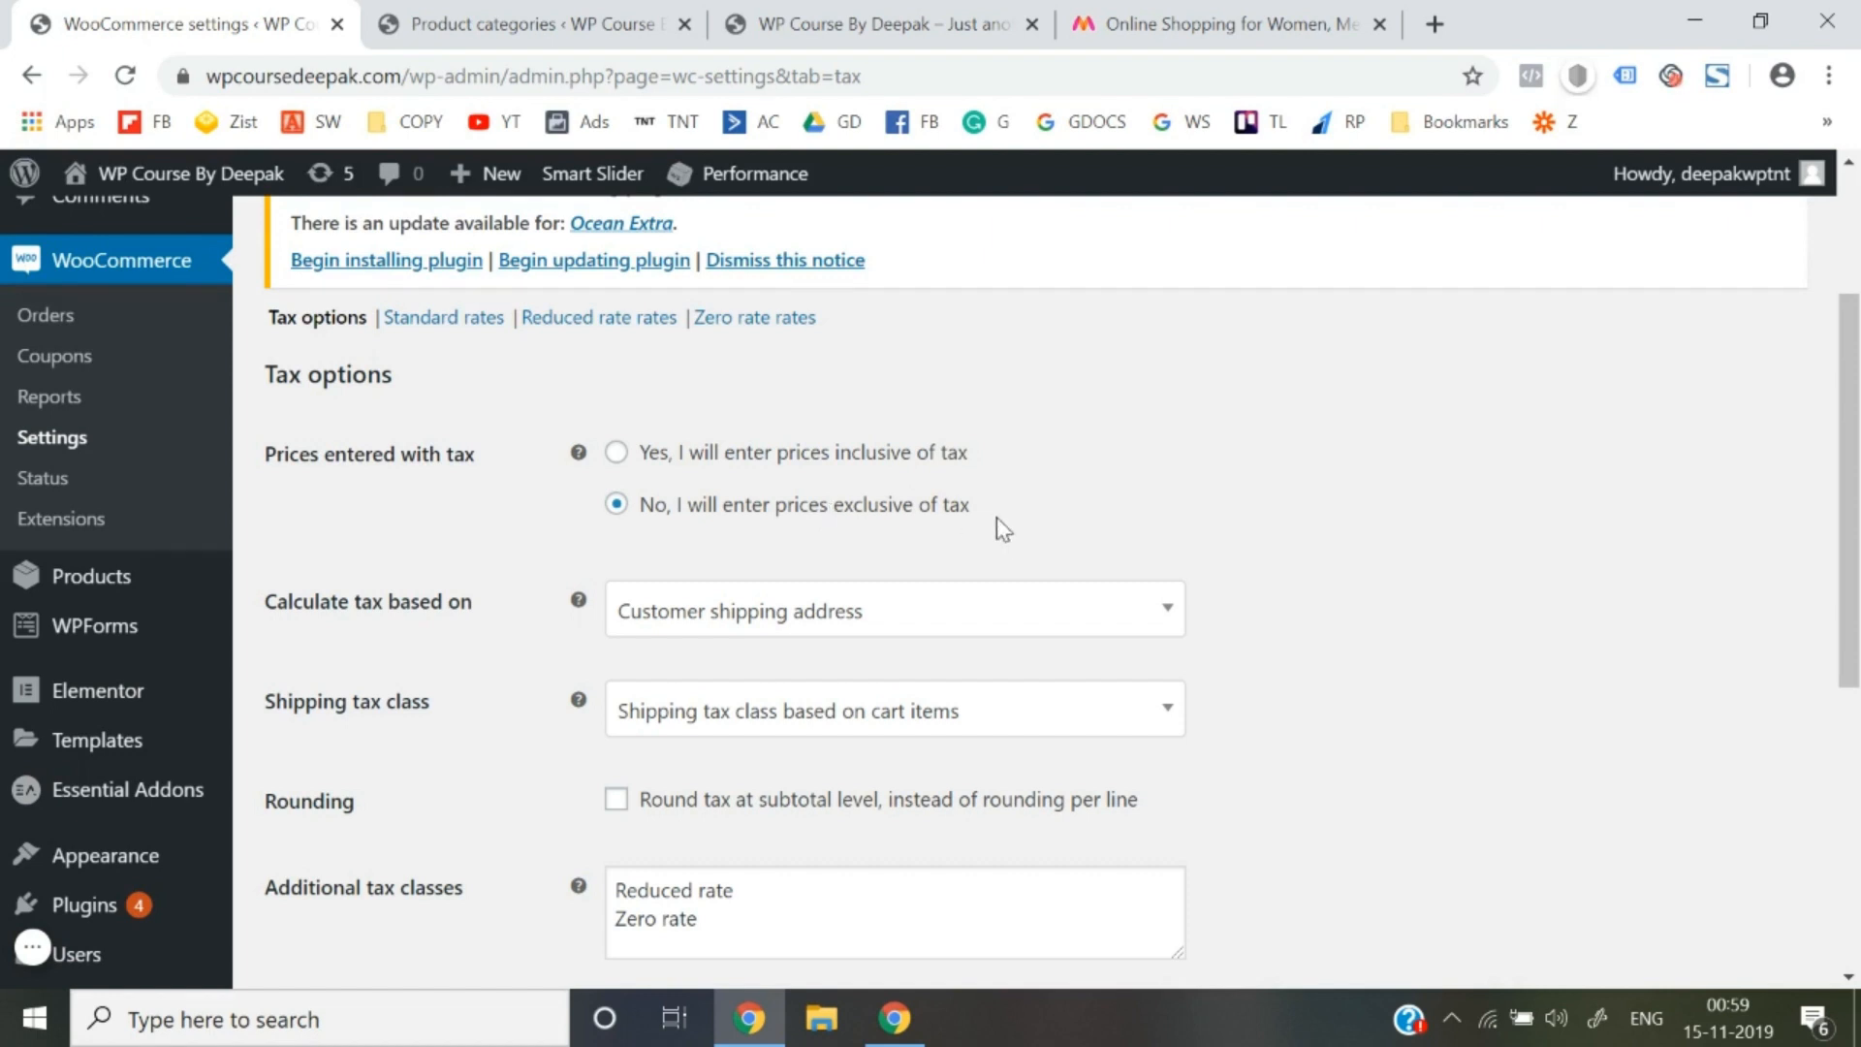
{"action": "scroll", "coordinate": [1008, 534], "scroll_direction": "down", "scroll_amount": 1}
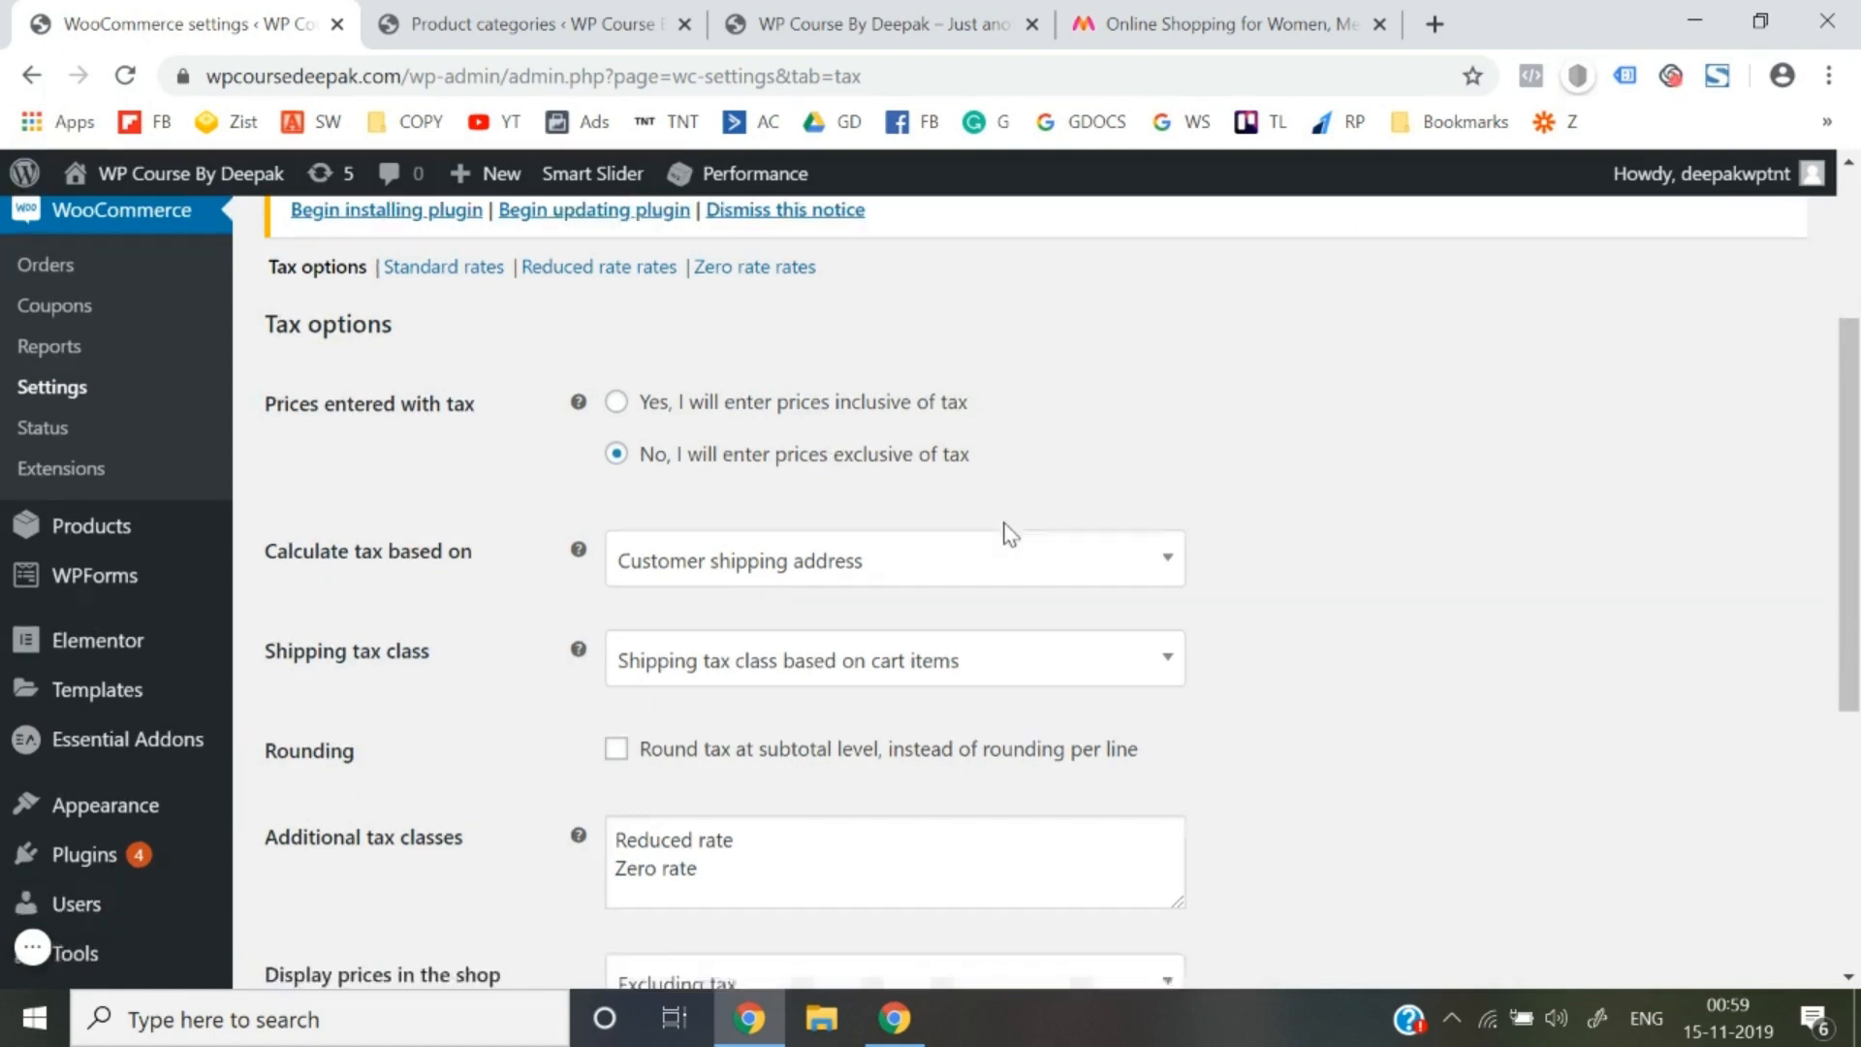
{"action": "scroll", "coordinate": [905, 585], "scroll_direction": "down", "scroll_amount": 1}
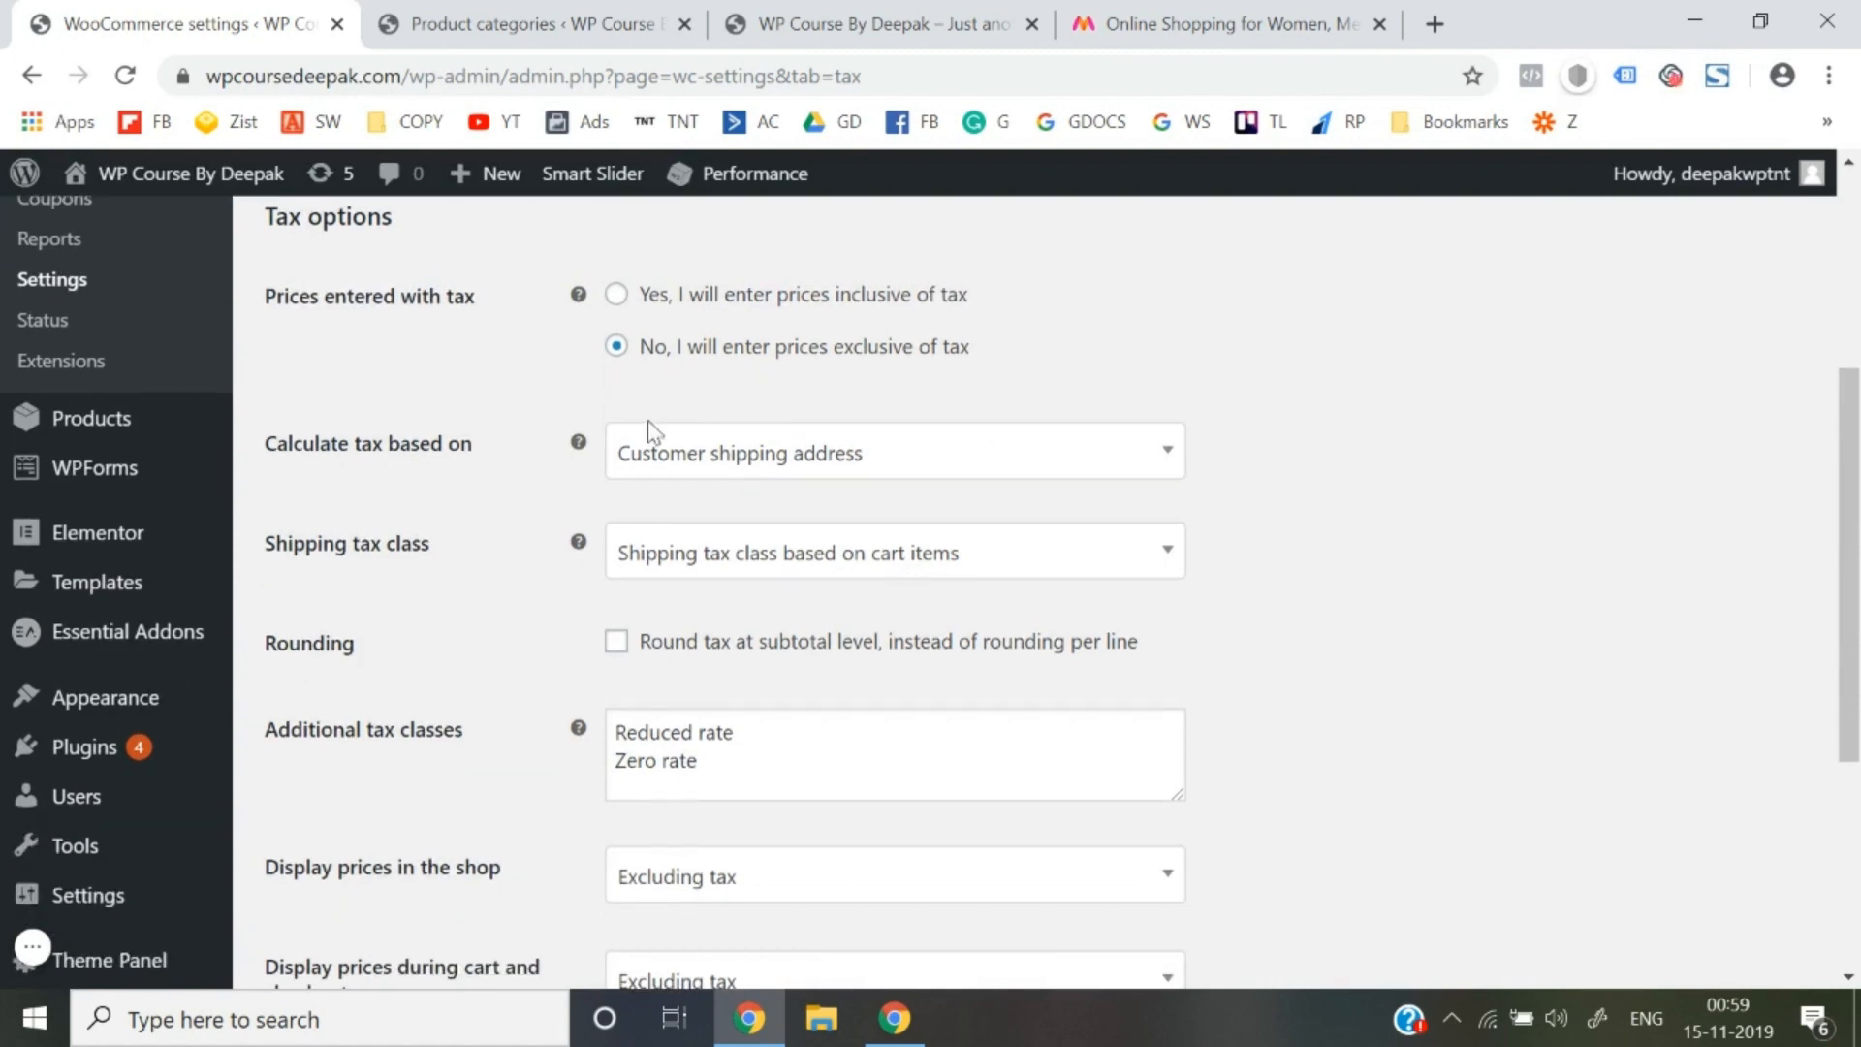
{"action": "left_click", "coordinate": [692, 457]}
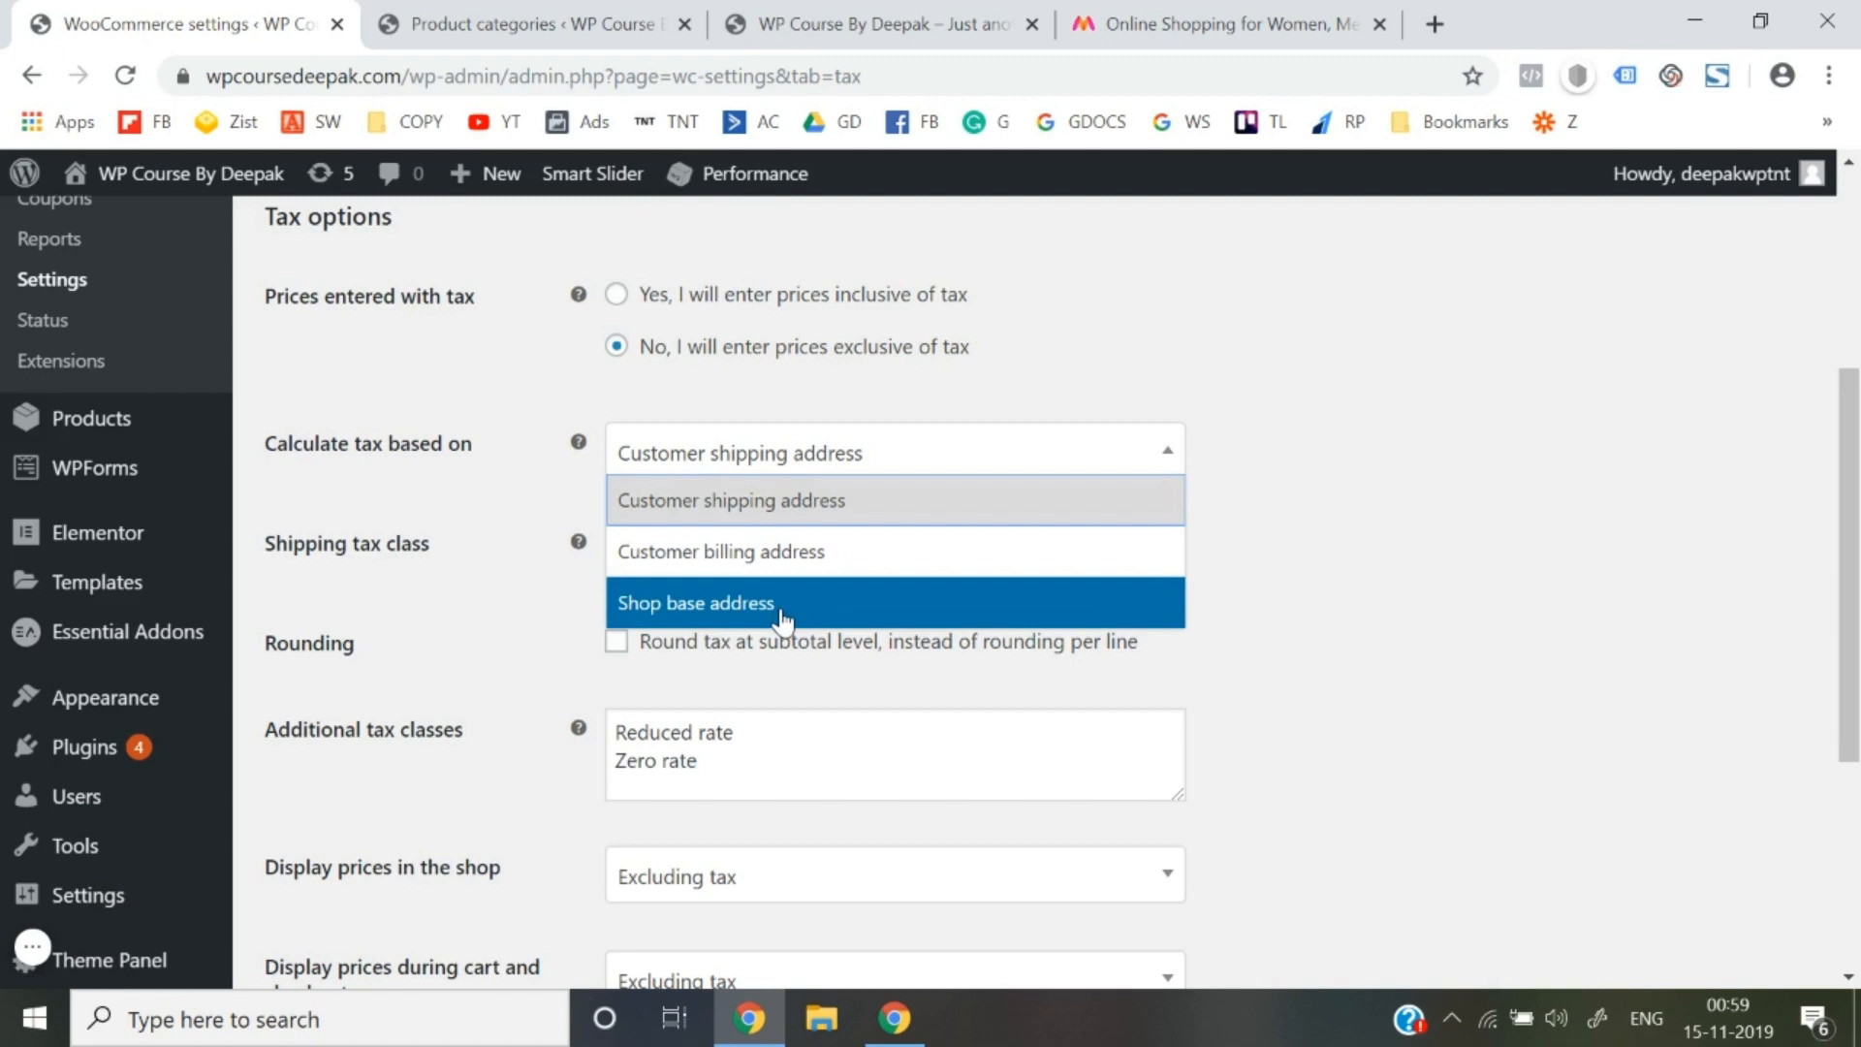
{"action": "left_click", "coordinate": [1314, 664]}
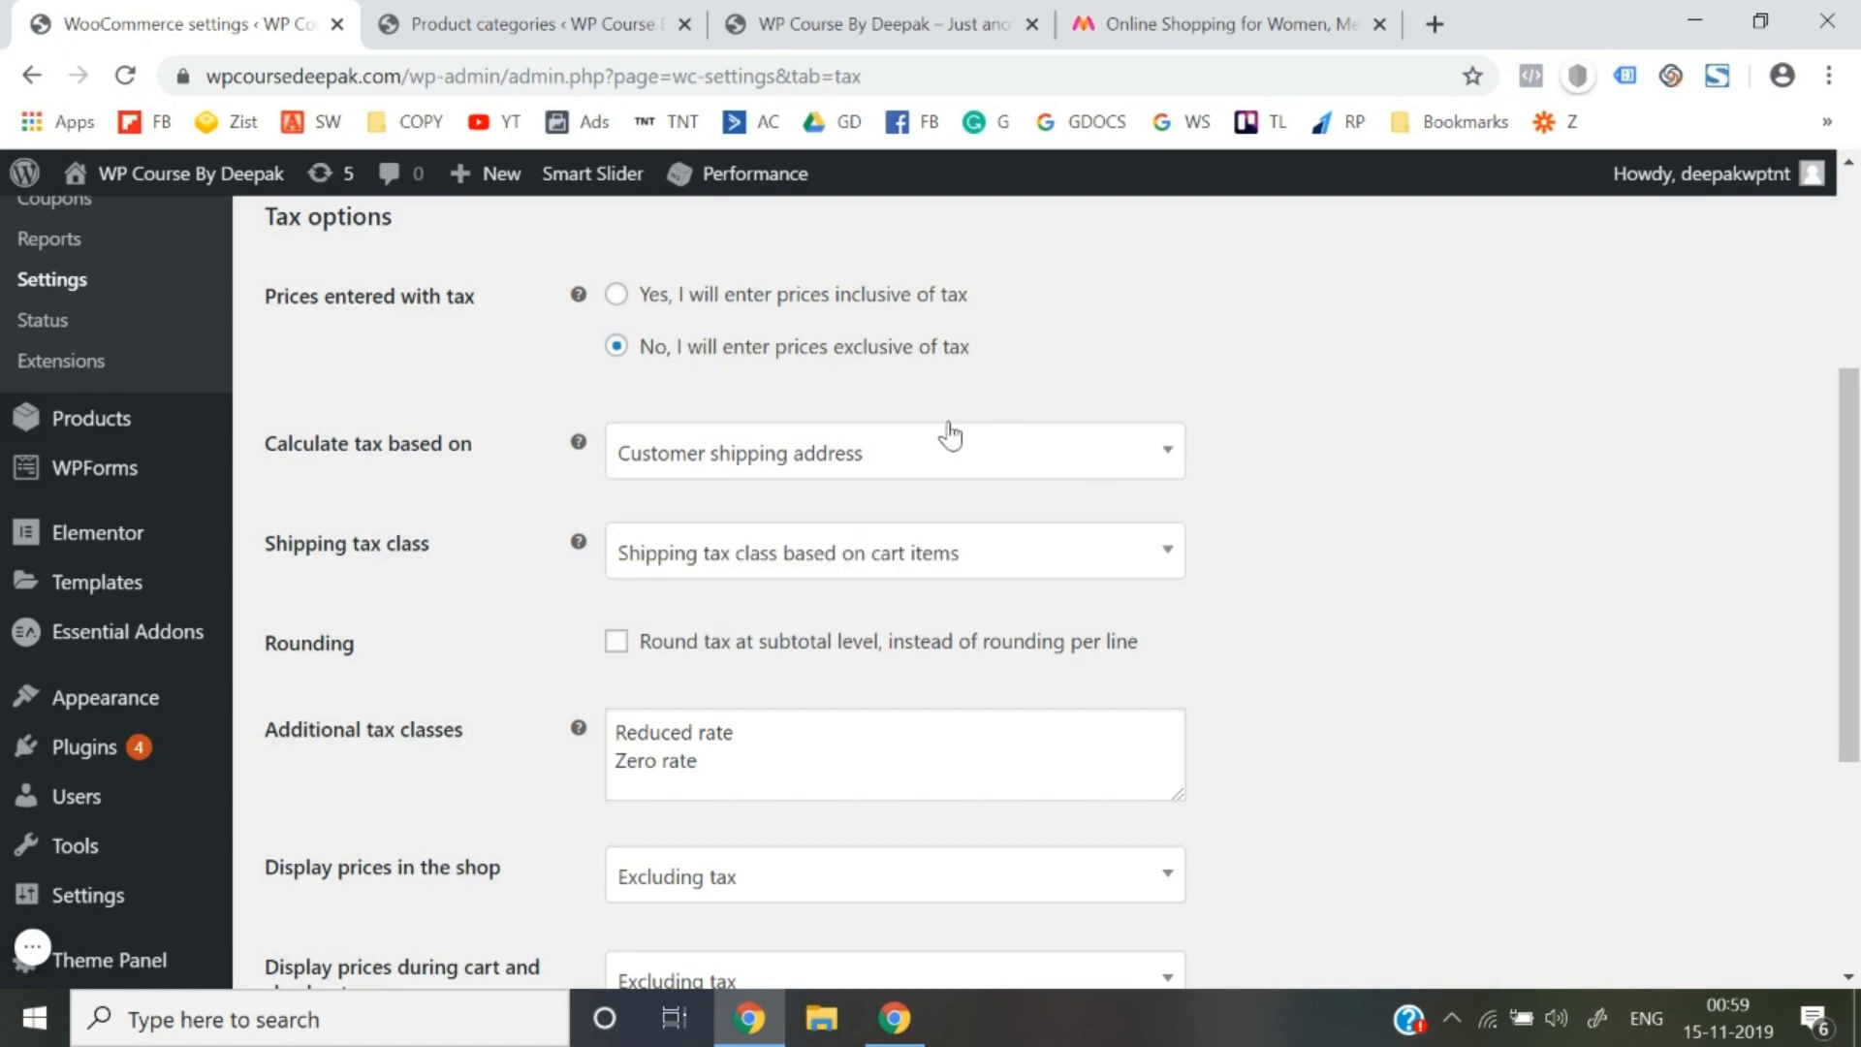
Set the shipping tax class to Standard
{"action": "scroll", "coordinate": [1046, 569], "scroll_direction": "down", "scroll_amount": 1}
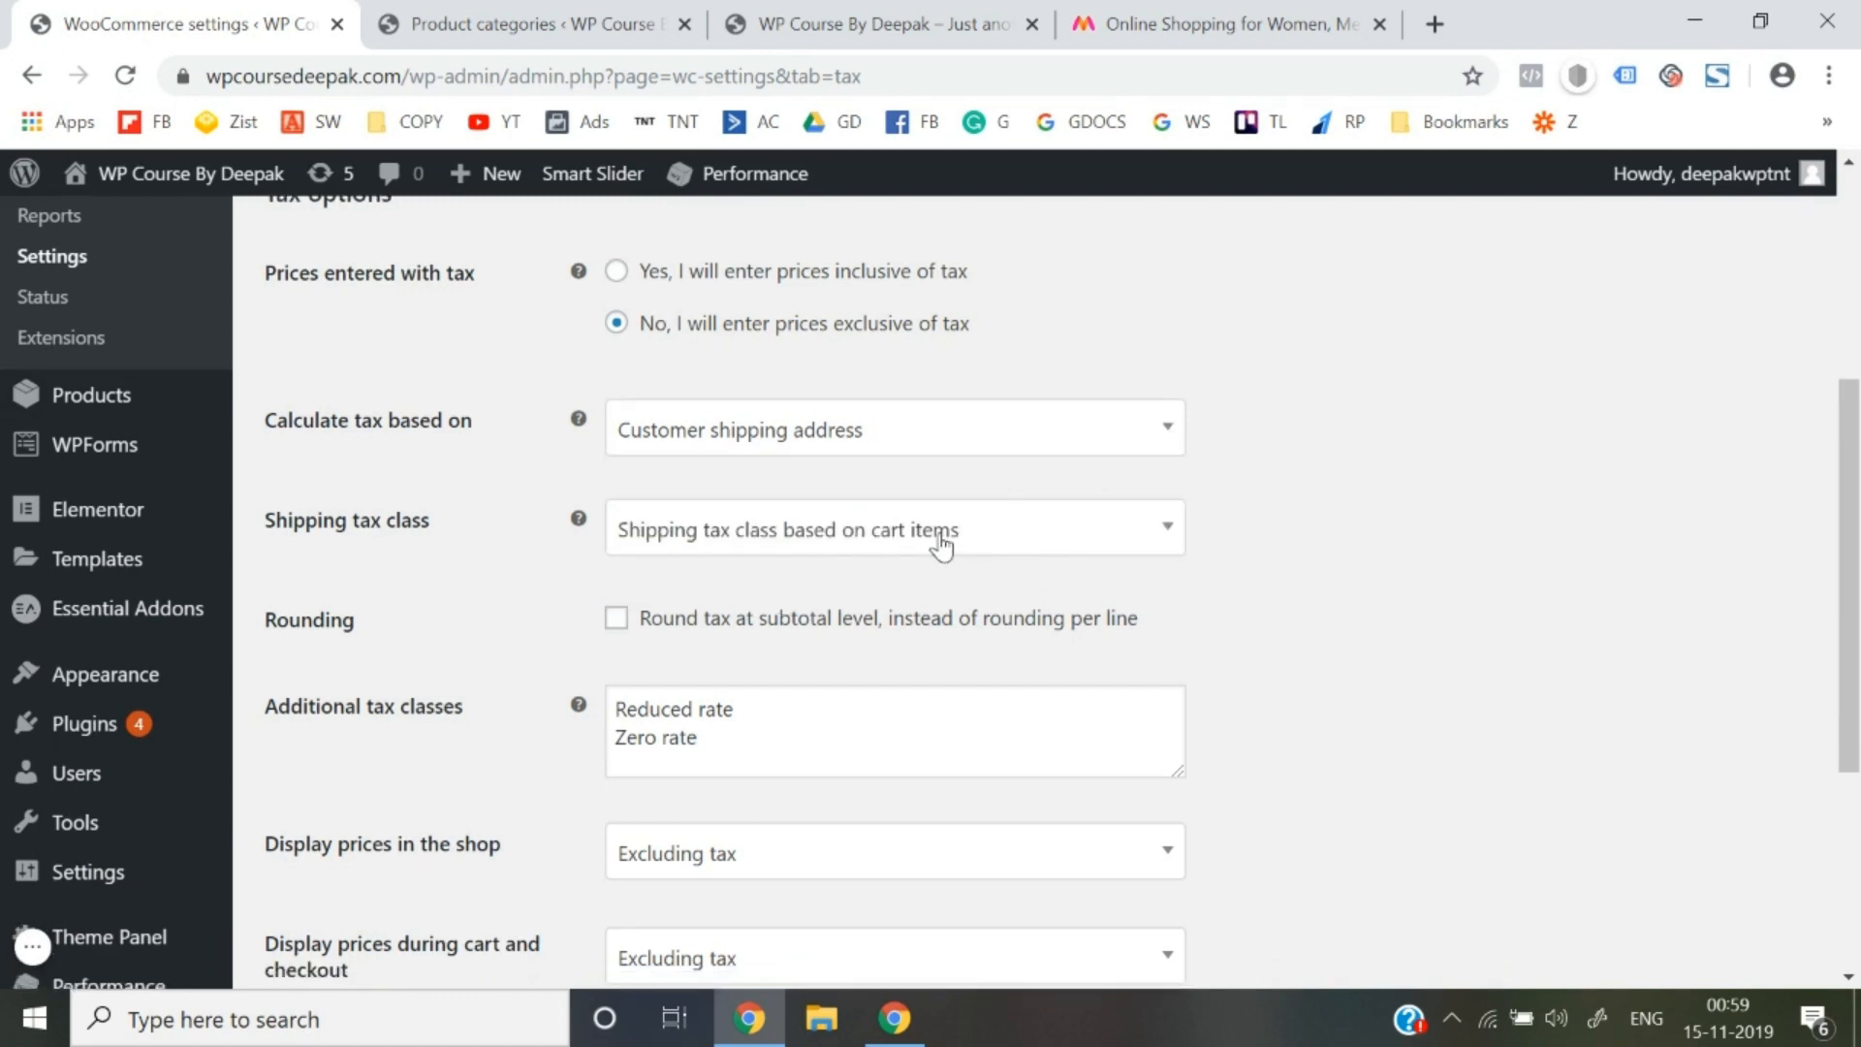
{"action": "left_click", "coordinate": [939, 535]}
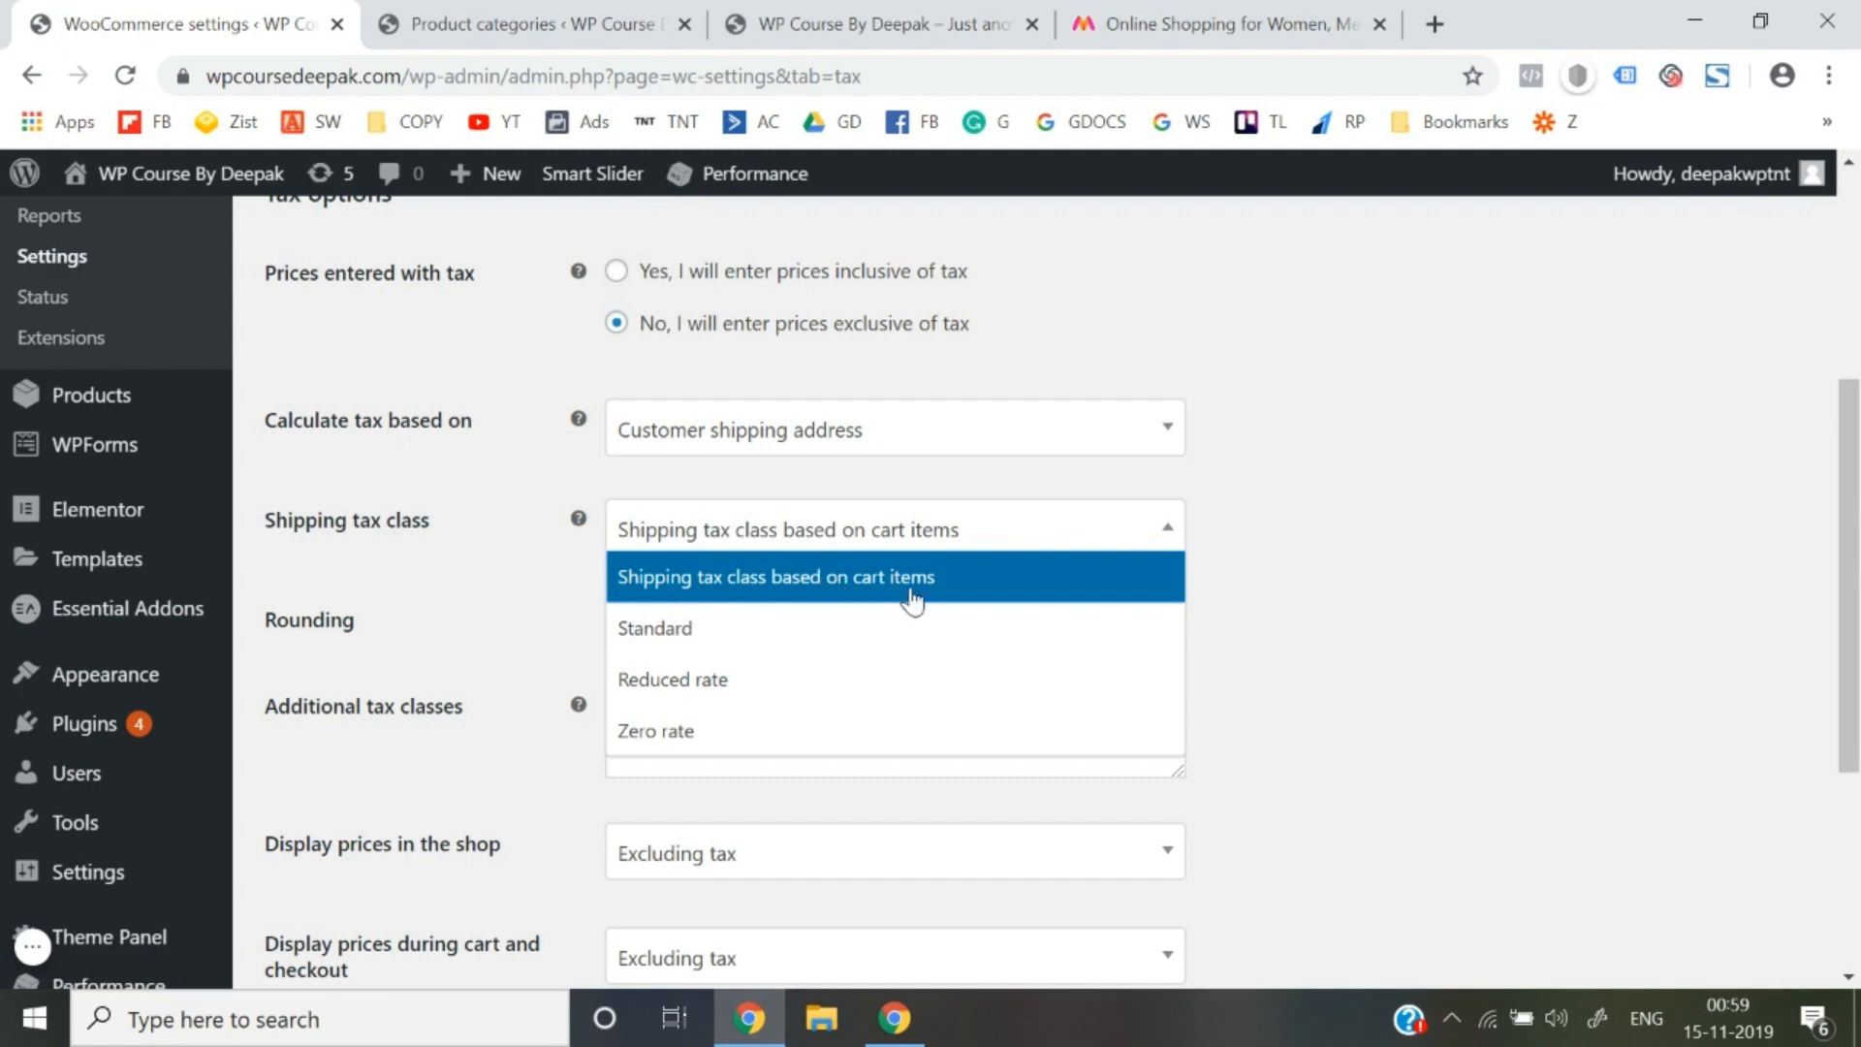
{"action": "left_click", "coordinate": [765, 645]}
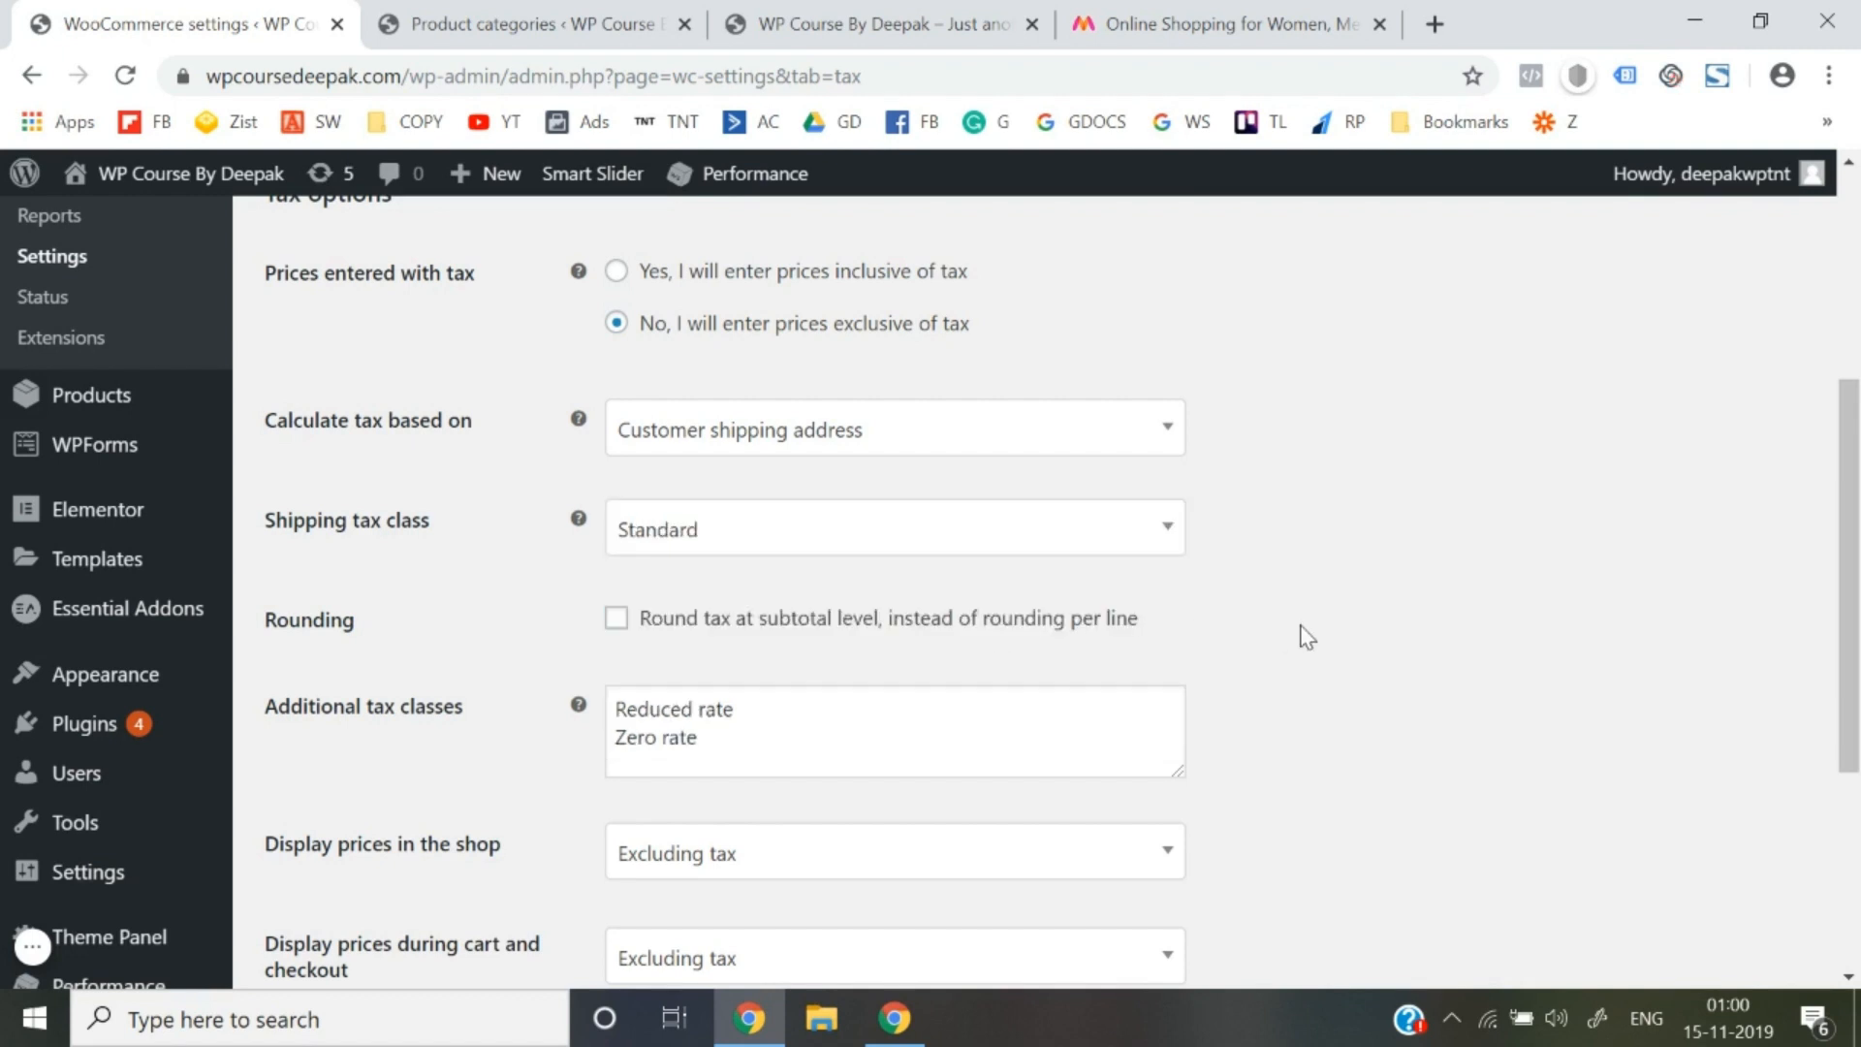
Try the Reduced rate and Zero rate shipping tax classes, and set the class back to Standard
{"action": "left_click", "coordinate": [1065, 539]}
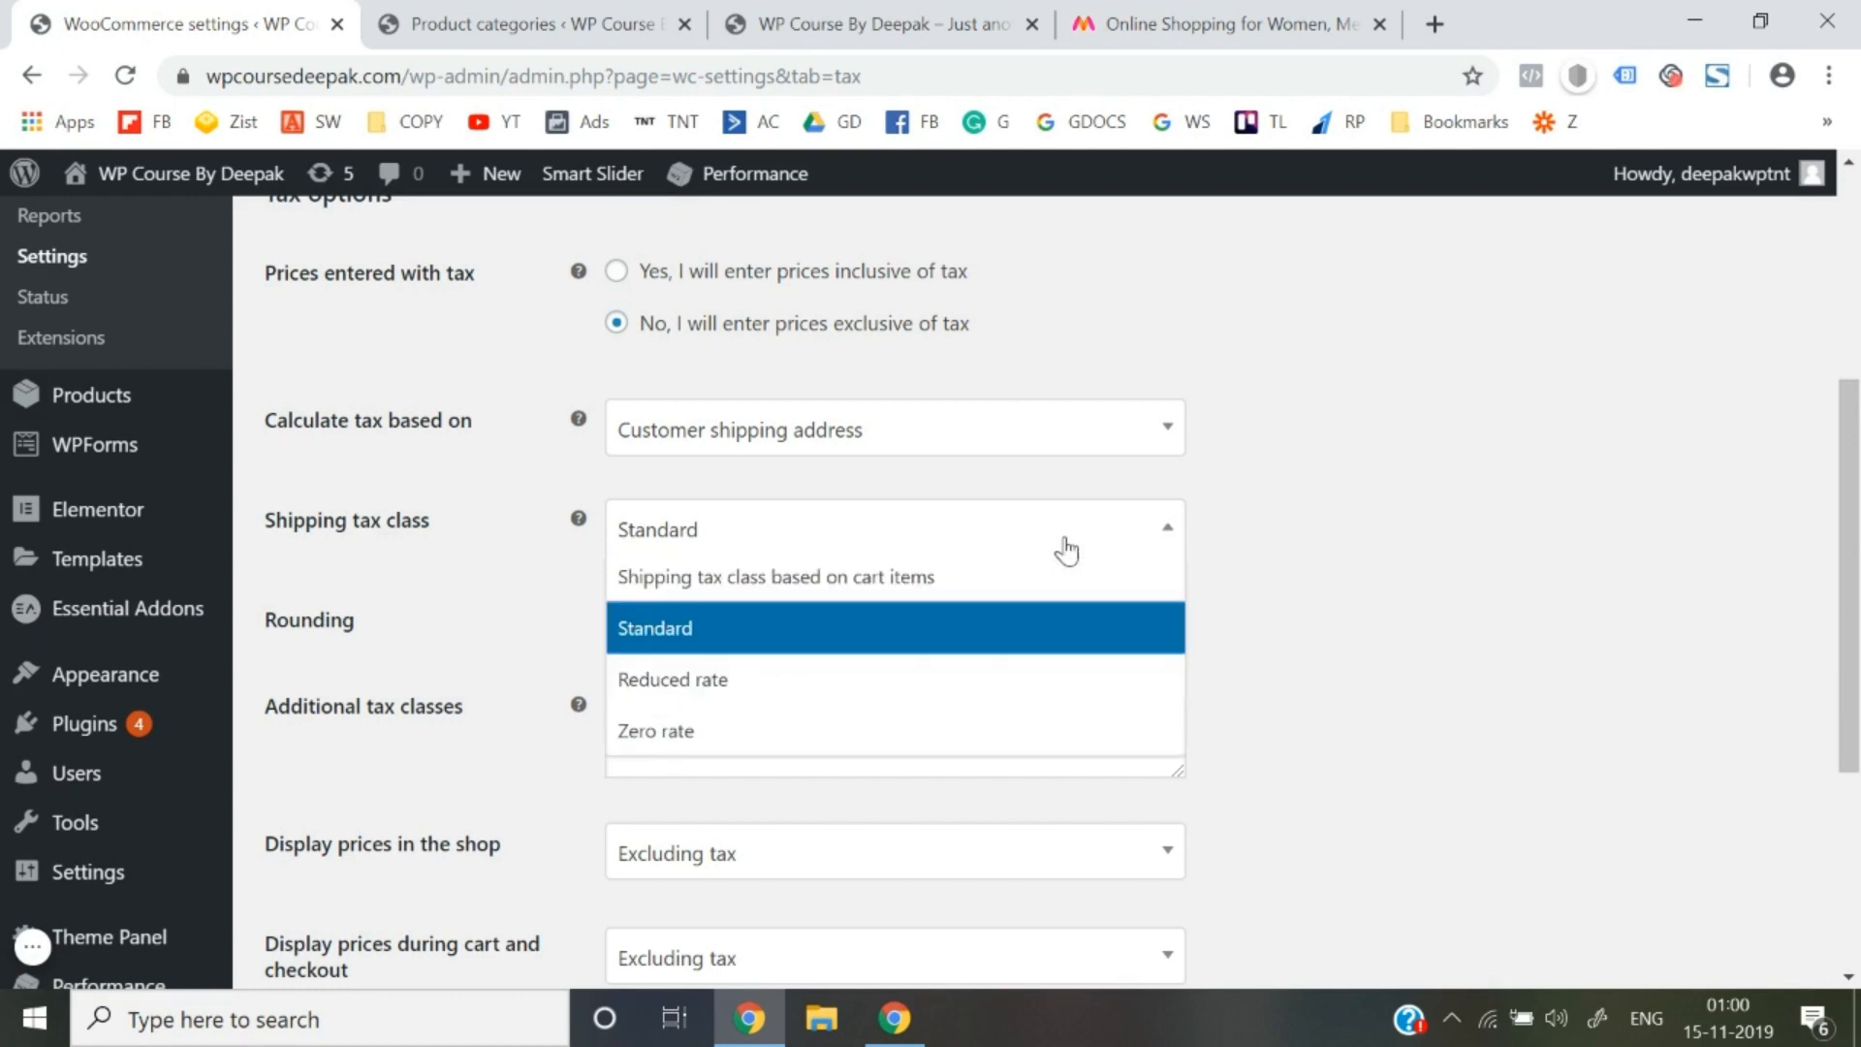
{"action": "left_click", "coordinate": [829, 686]}
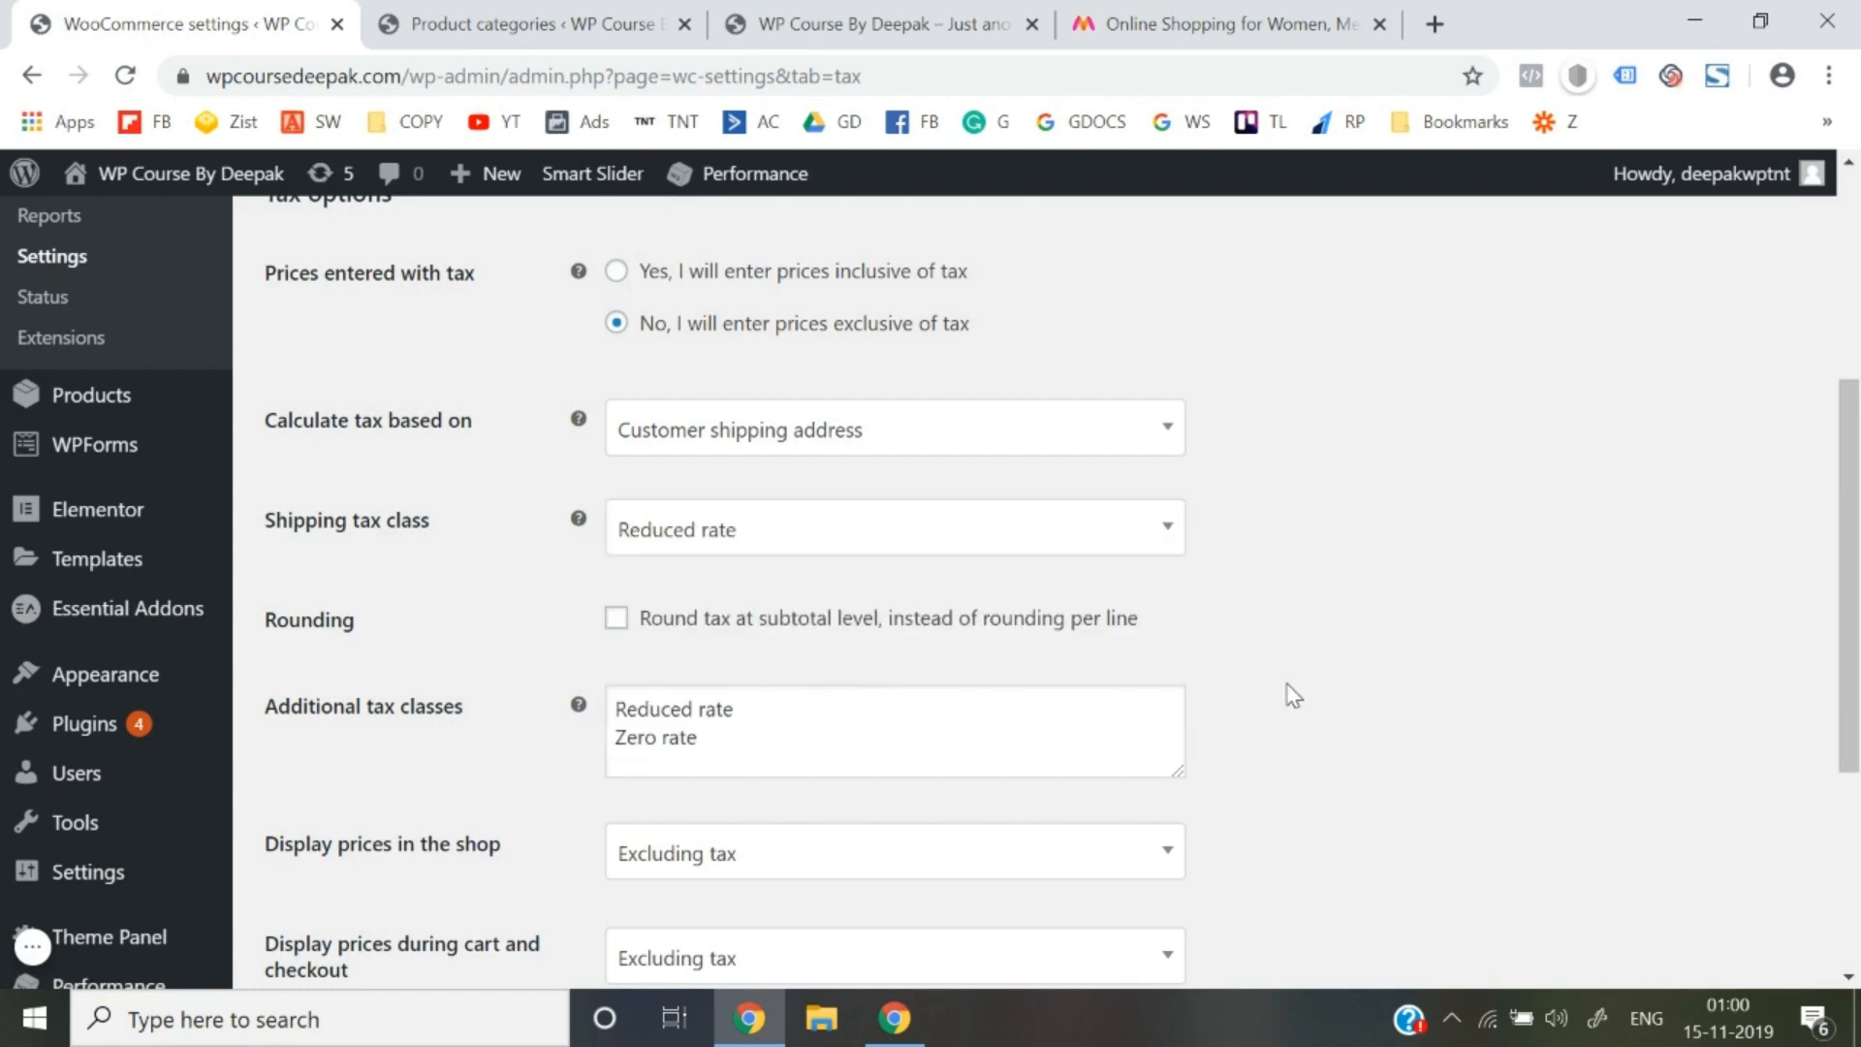
{"action": "left_click", "coordinate": [1001, 542]}
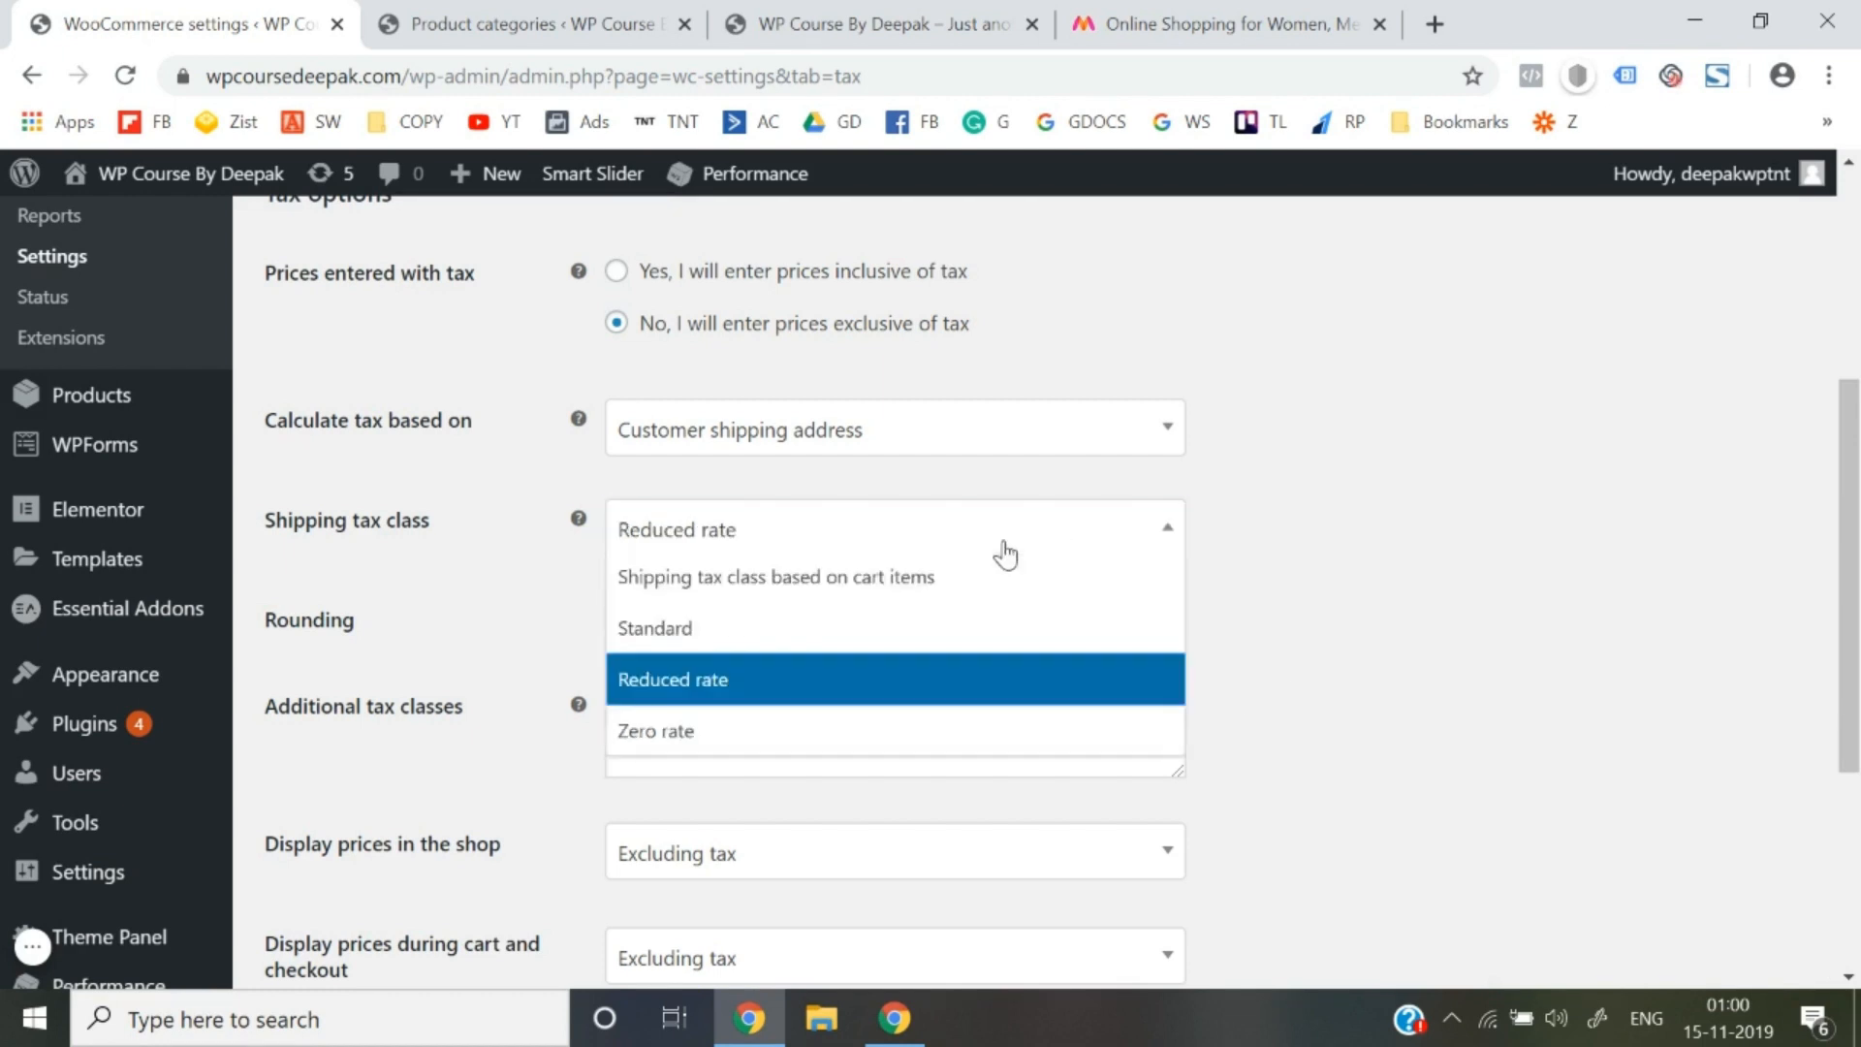
{"action": "left_click", "coordinate": [804, 742]}
{"action": "left_click", "coordinate": [874, 543]}
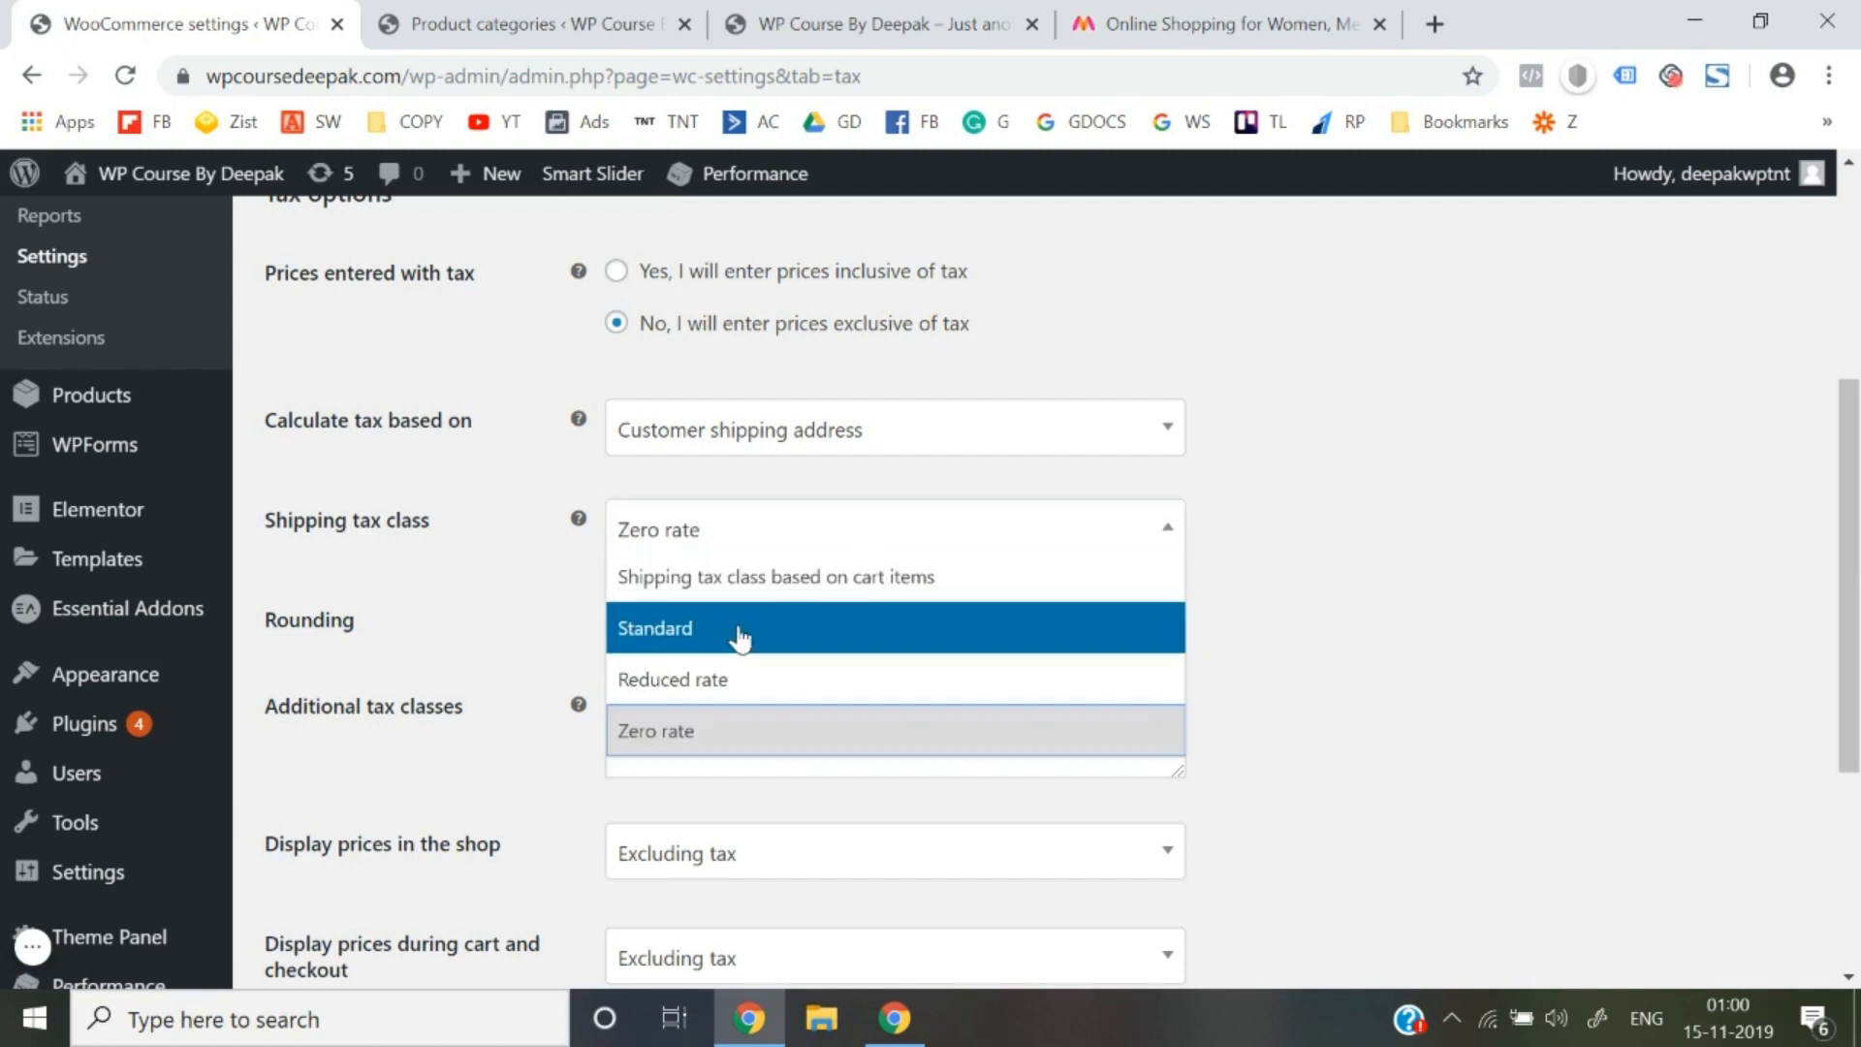
{"action": "left_click", "coordinate": [707, 656]}
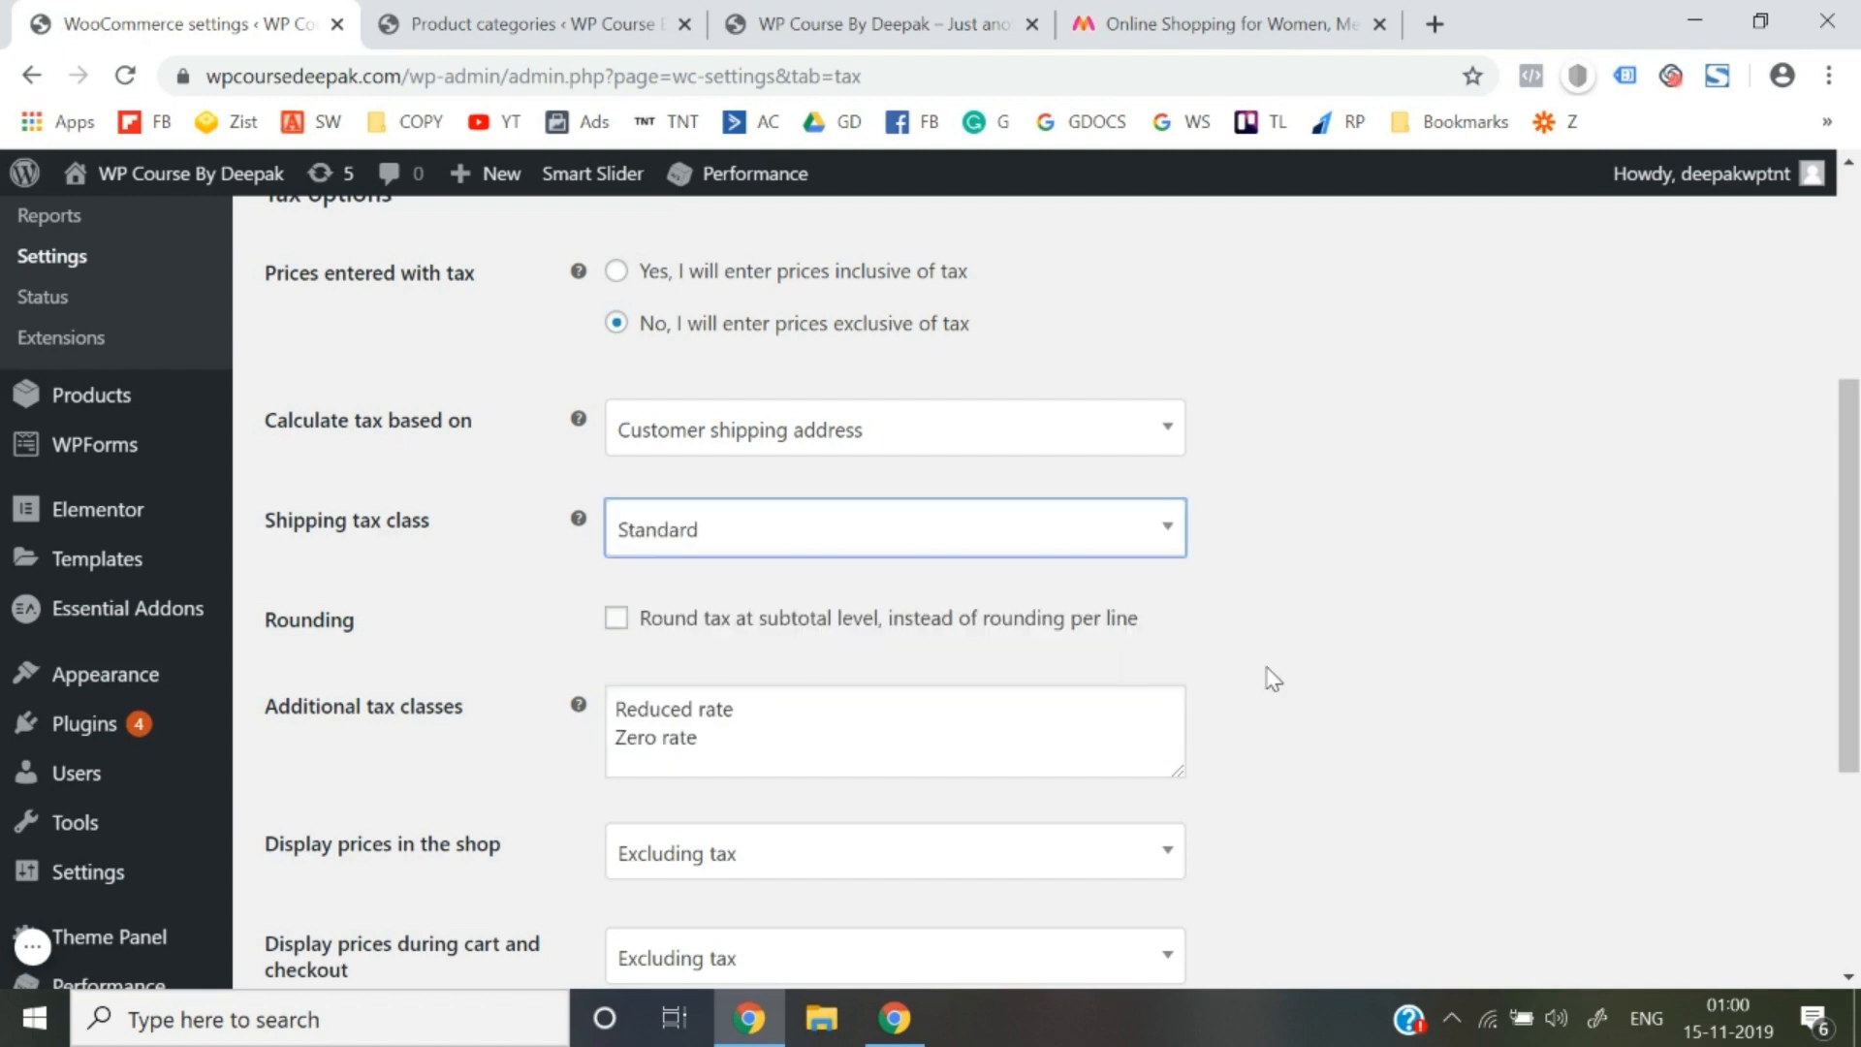
{"action": "left_click", "coordinate": [965, 533]}
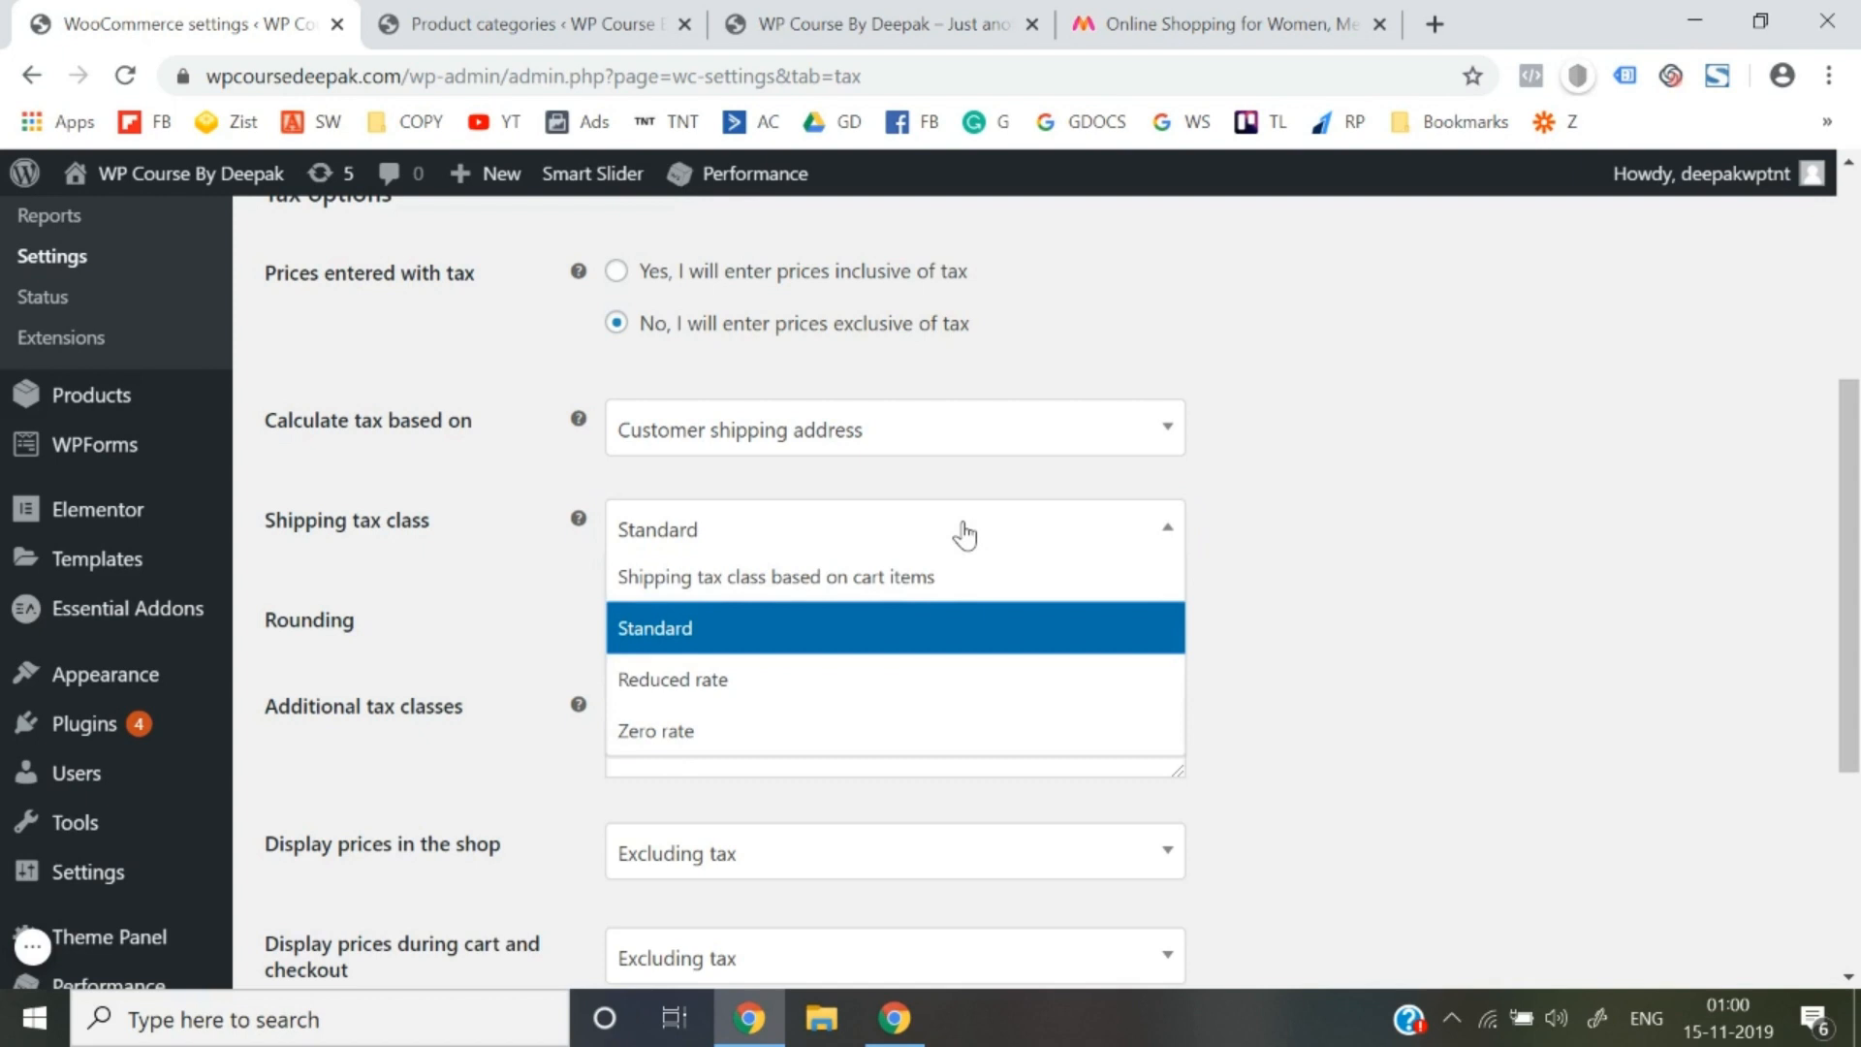
{"action": "left_click", "coordinate": [814, 642]}
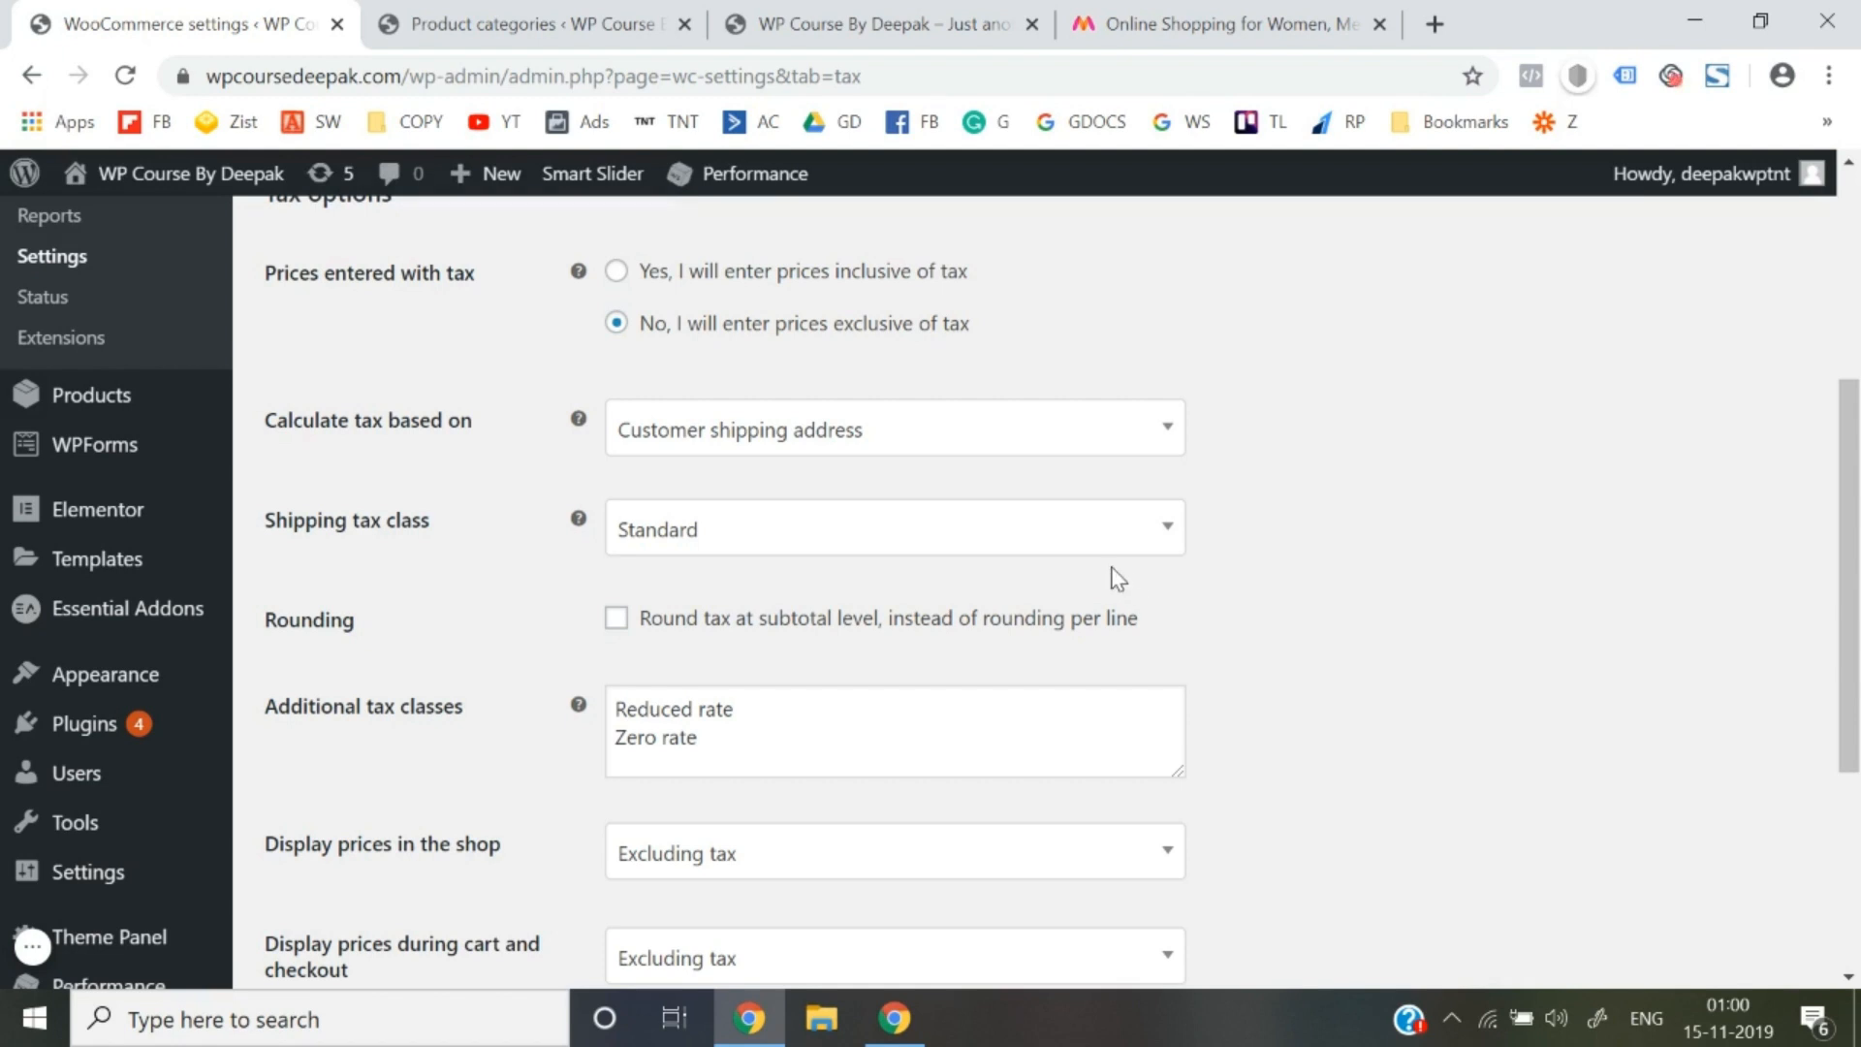
{"action": "left_click", "coordinate": [960, 529]}
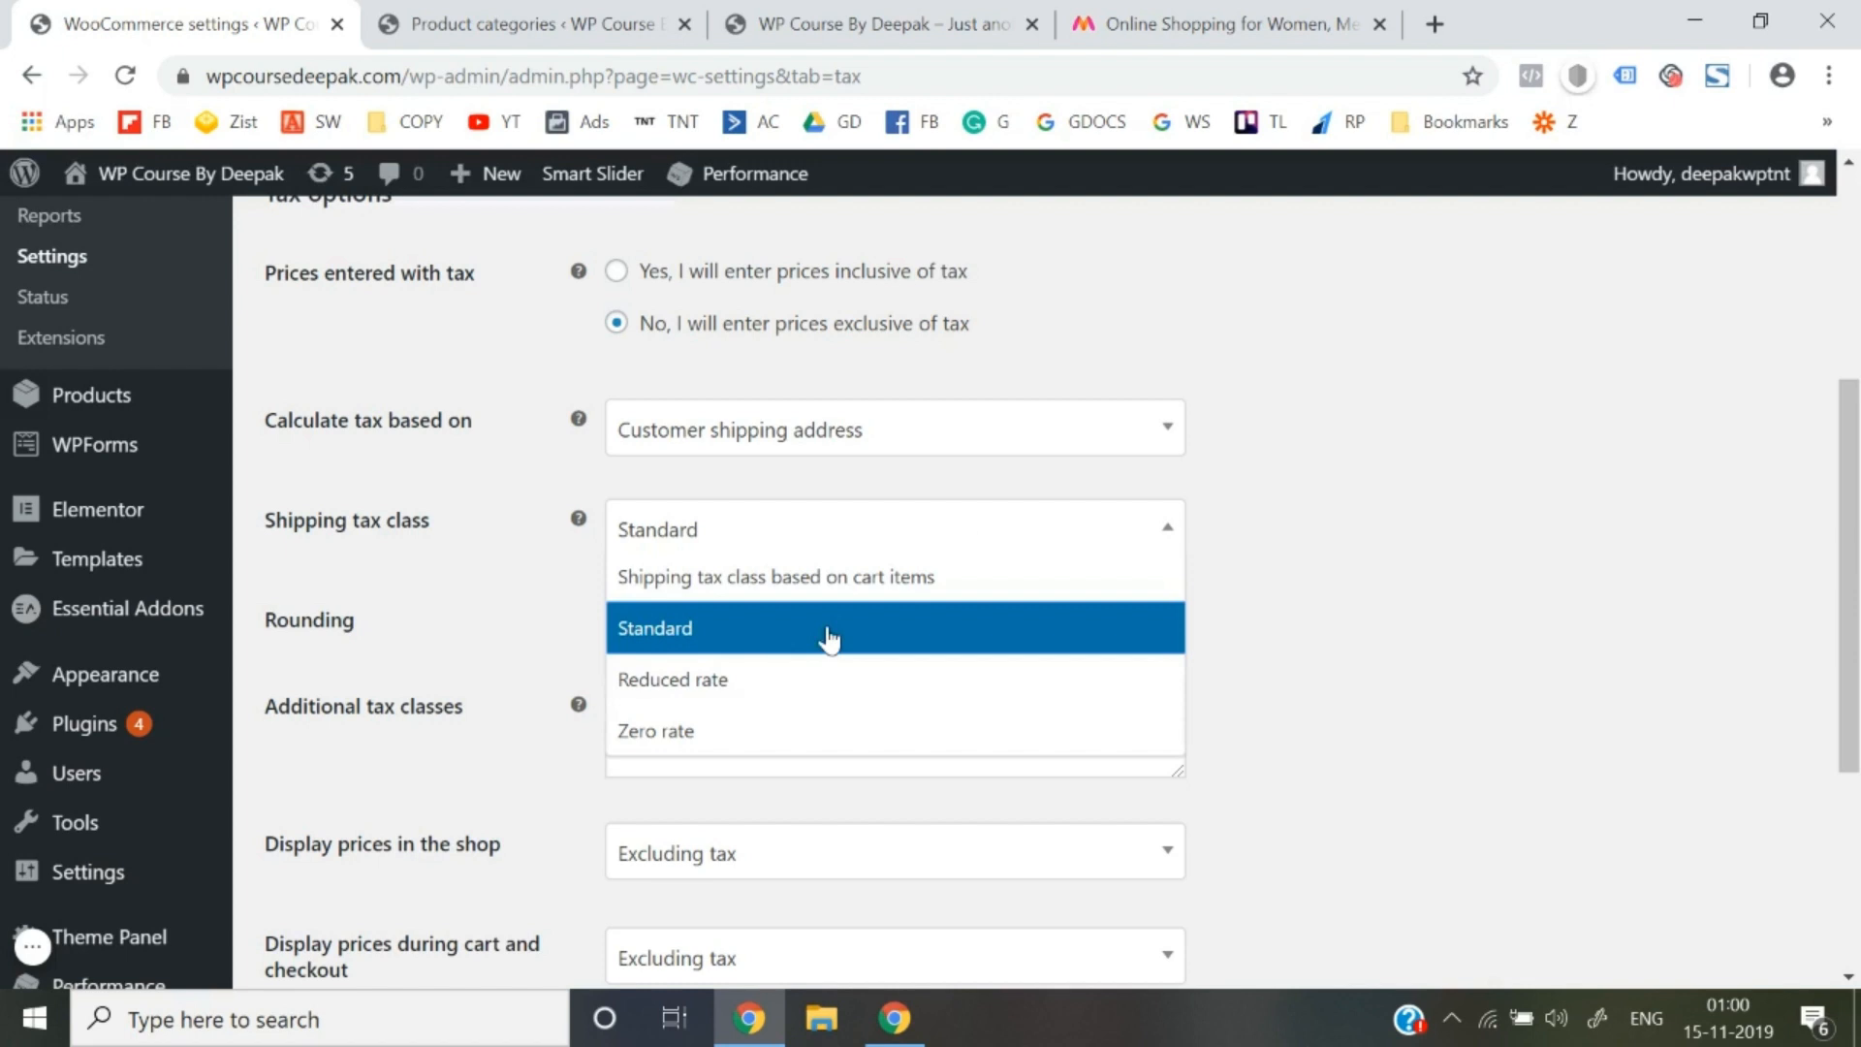
{"action": "left_click", "coordinate": [742, 645]}
Keep shop prices displayed excluding tax, show cart and checkout prices including tax, and save the tax options
{"action": "scroll", "coordinate": [1225, 707], "scroll_direction": "down", "scroll_amount": 3}
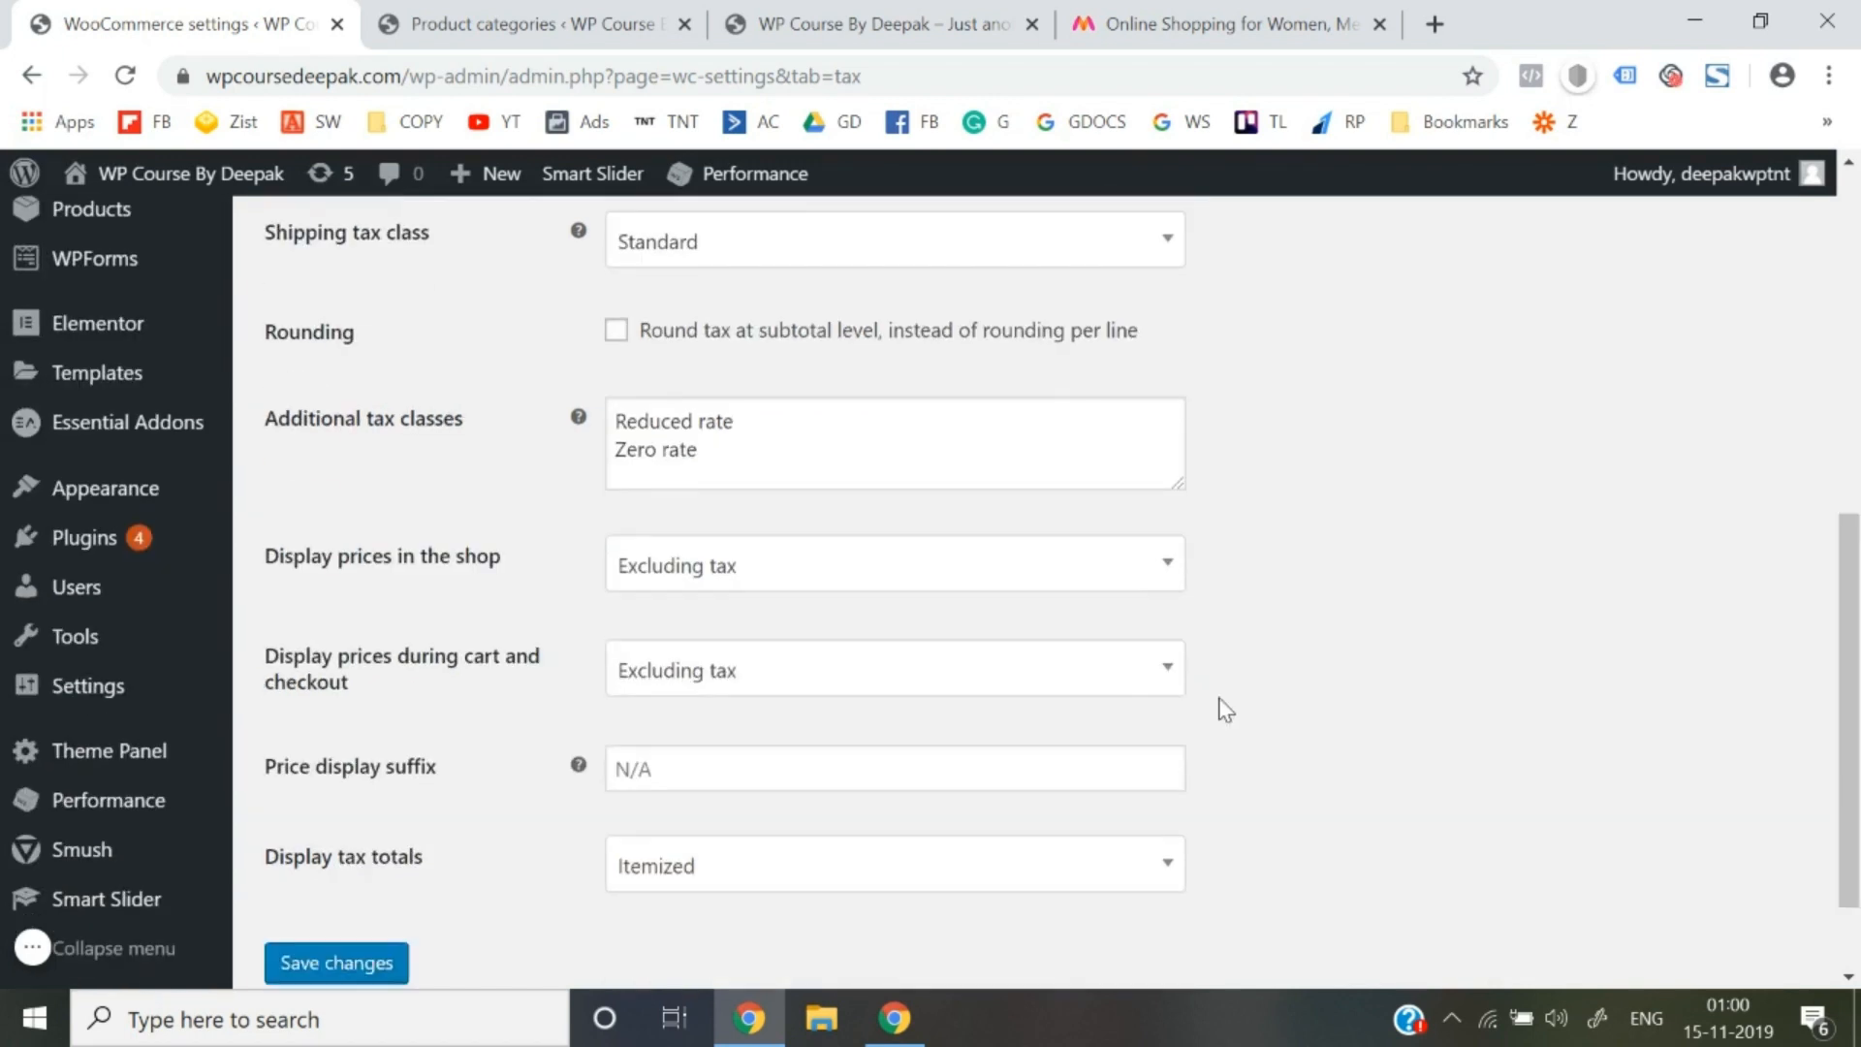
{"action": "left_click", "coordinate": [790, 565]}
{"action": "left_click", "coordinate": [739, 677]}
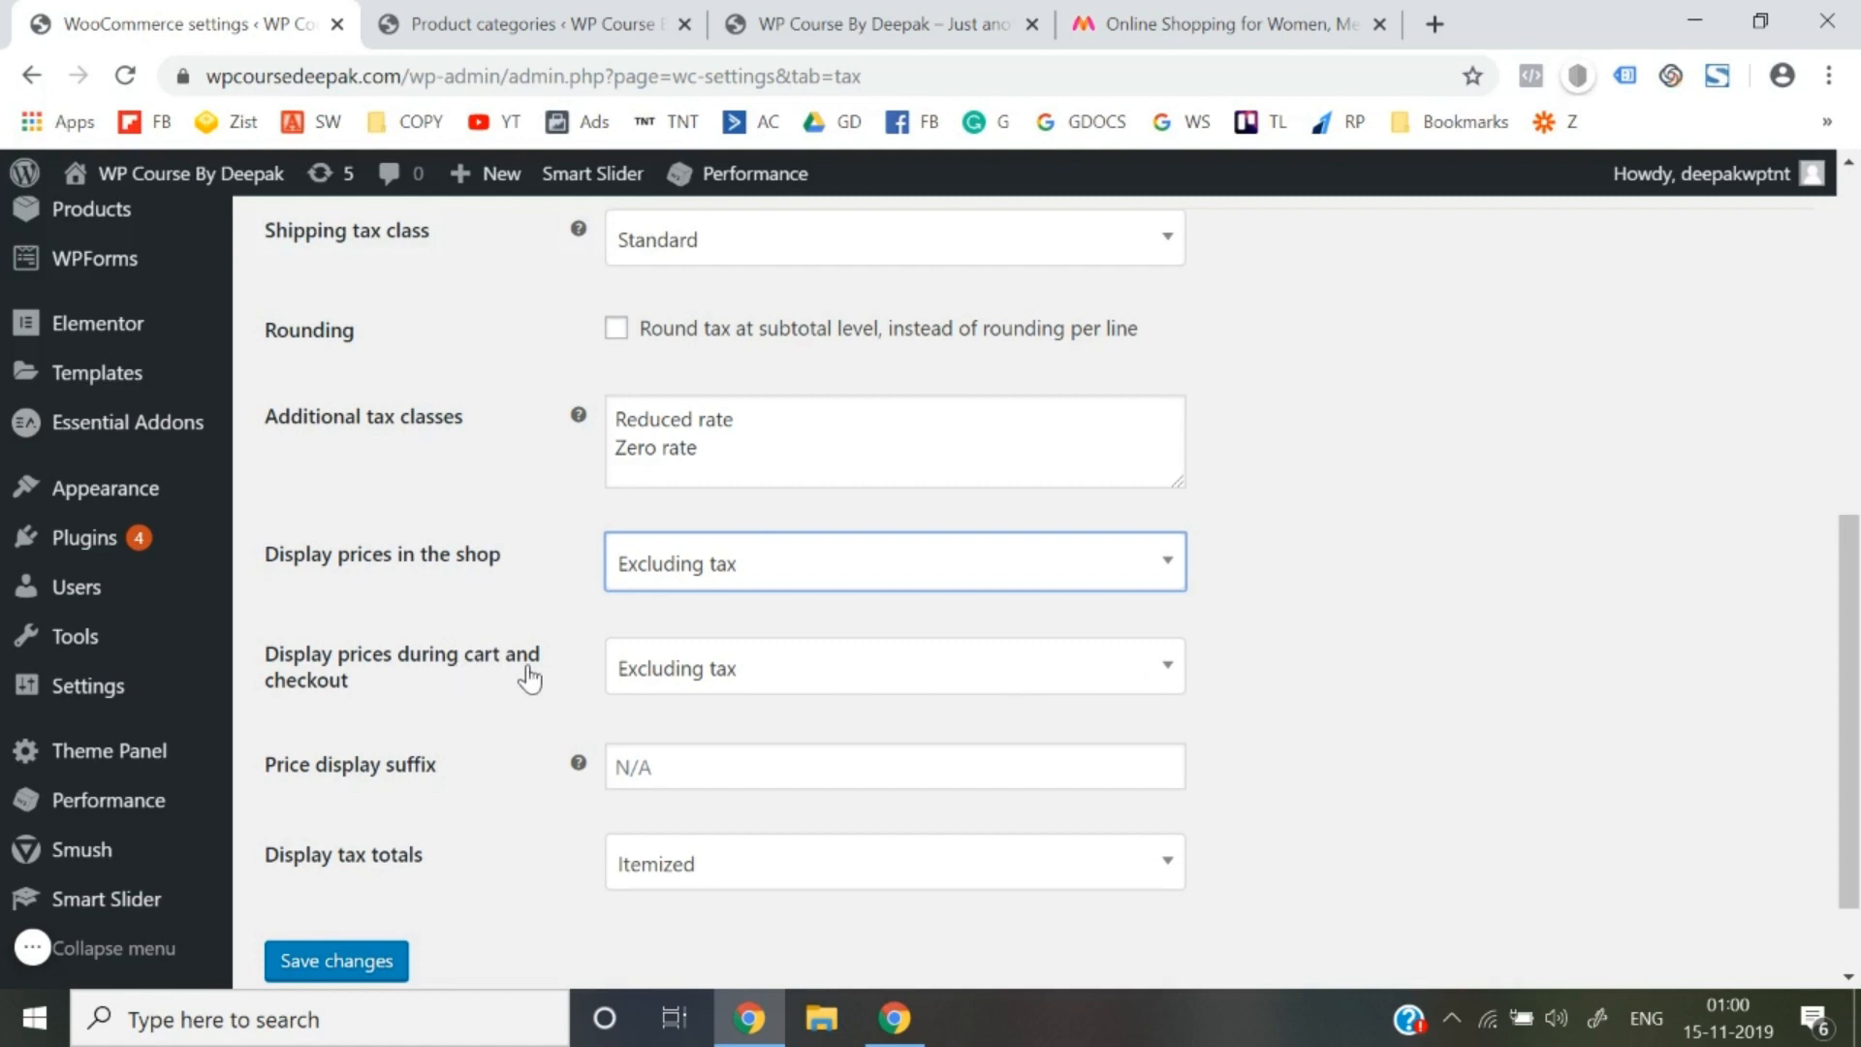
{"action": "left_click", "coordinate": [702, 683]}
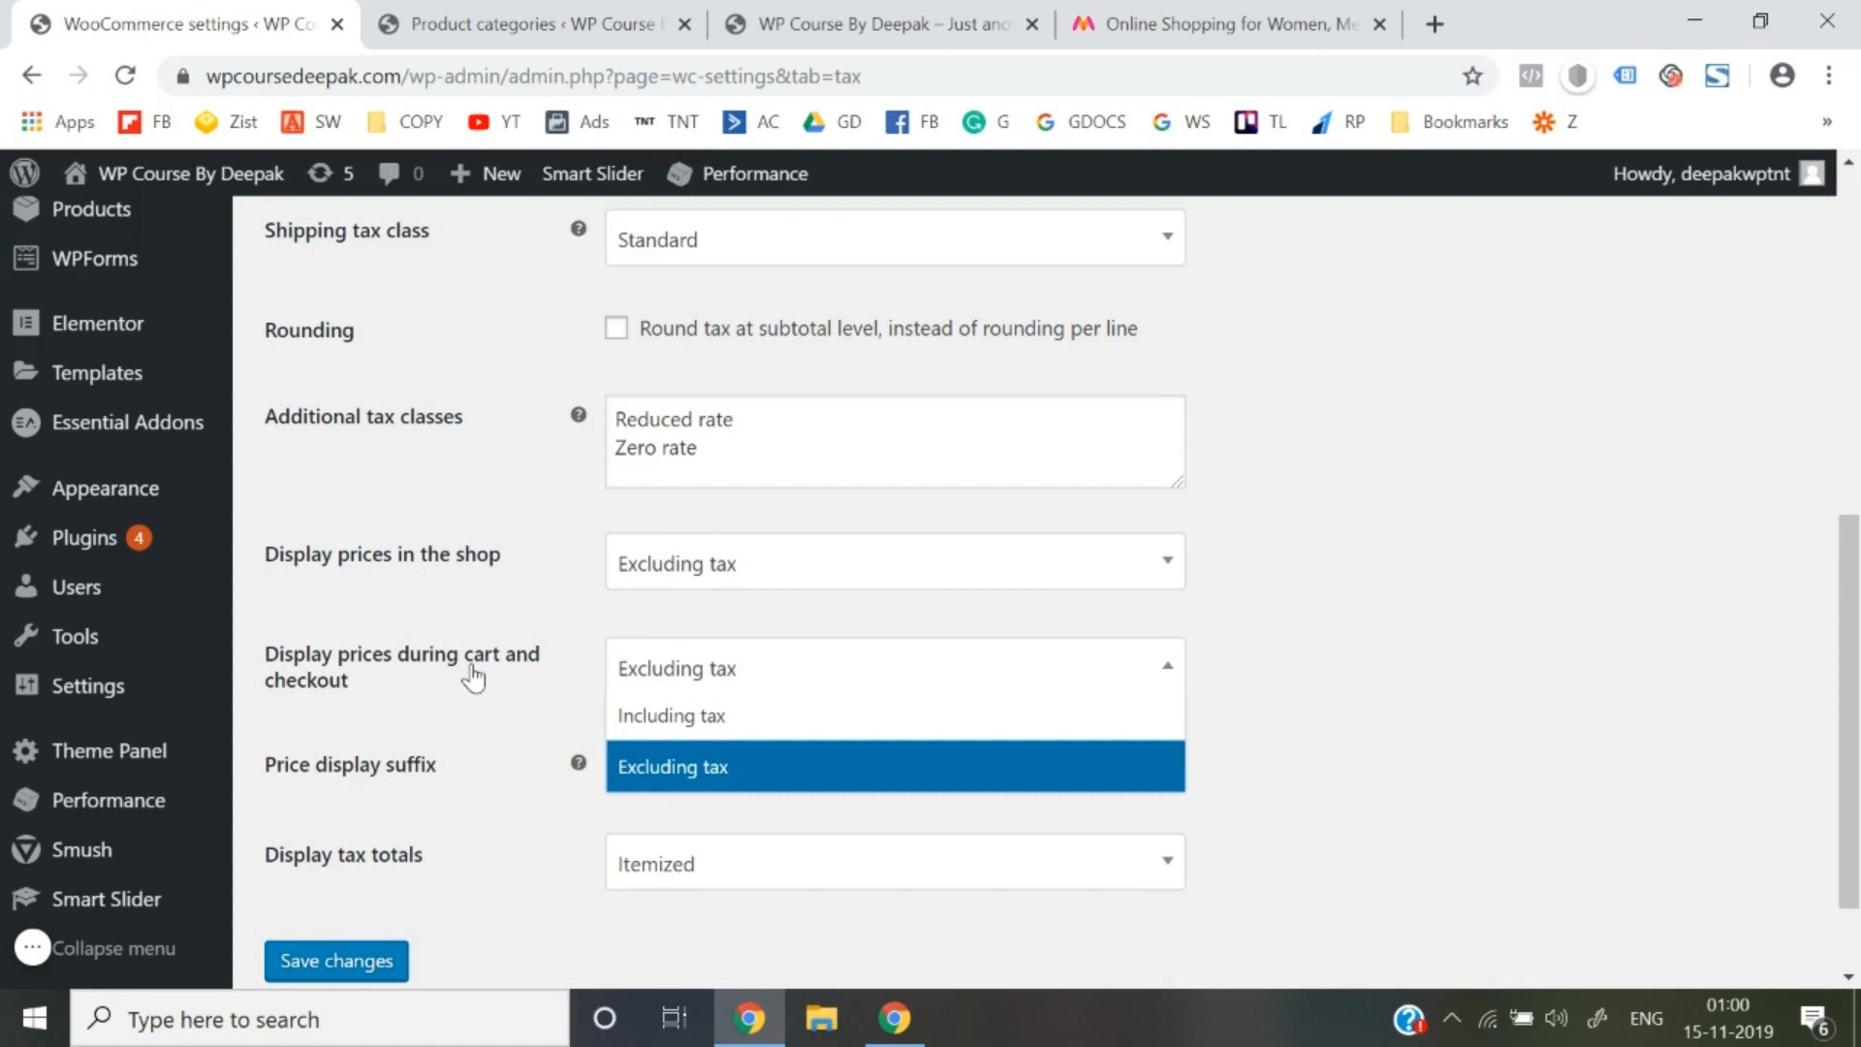
{"action": "left_click", "coordinate": [655, 723]}
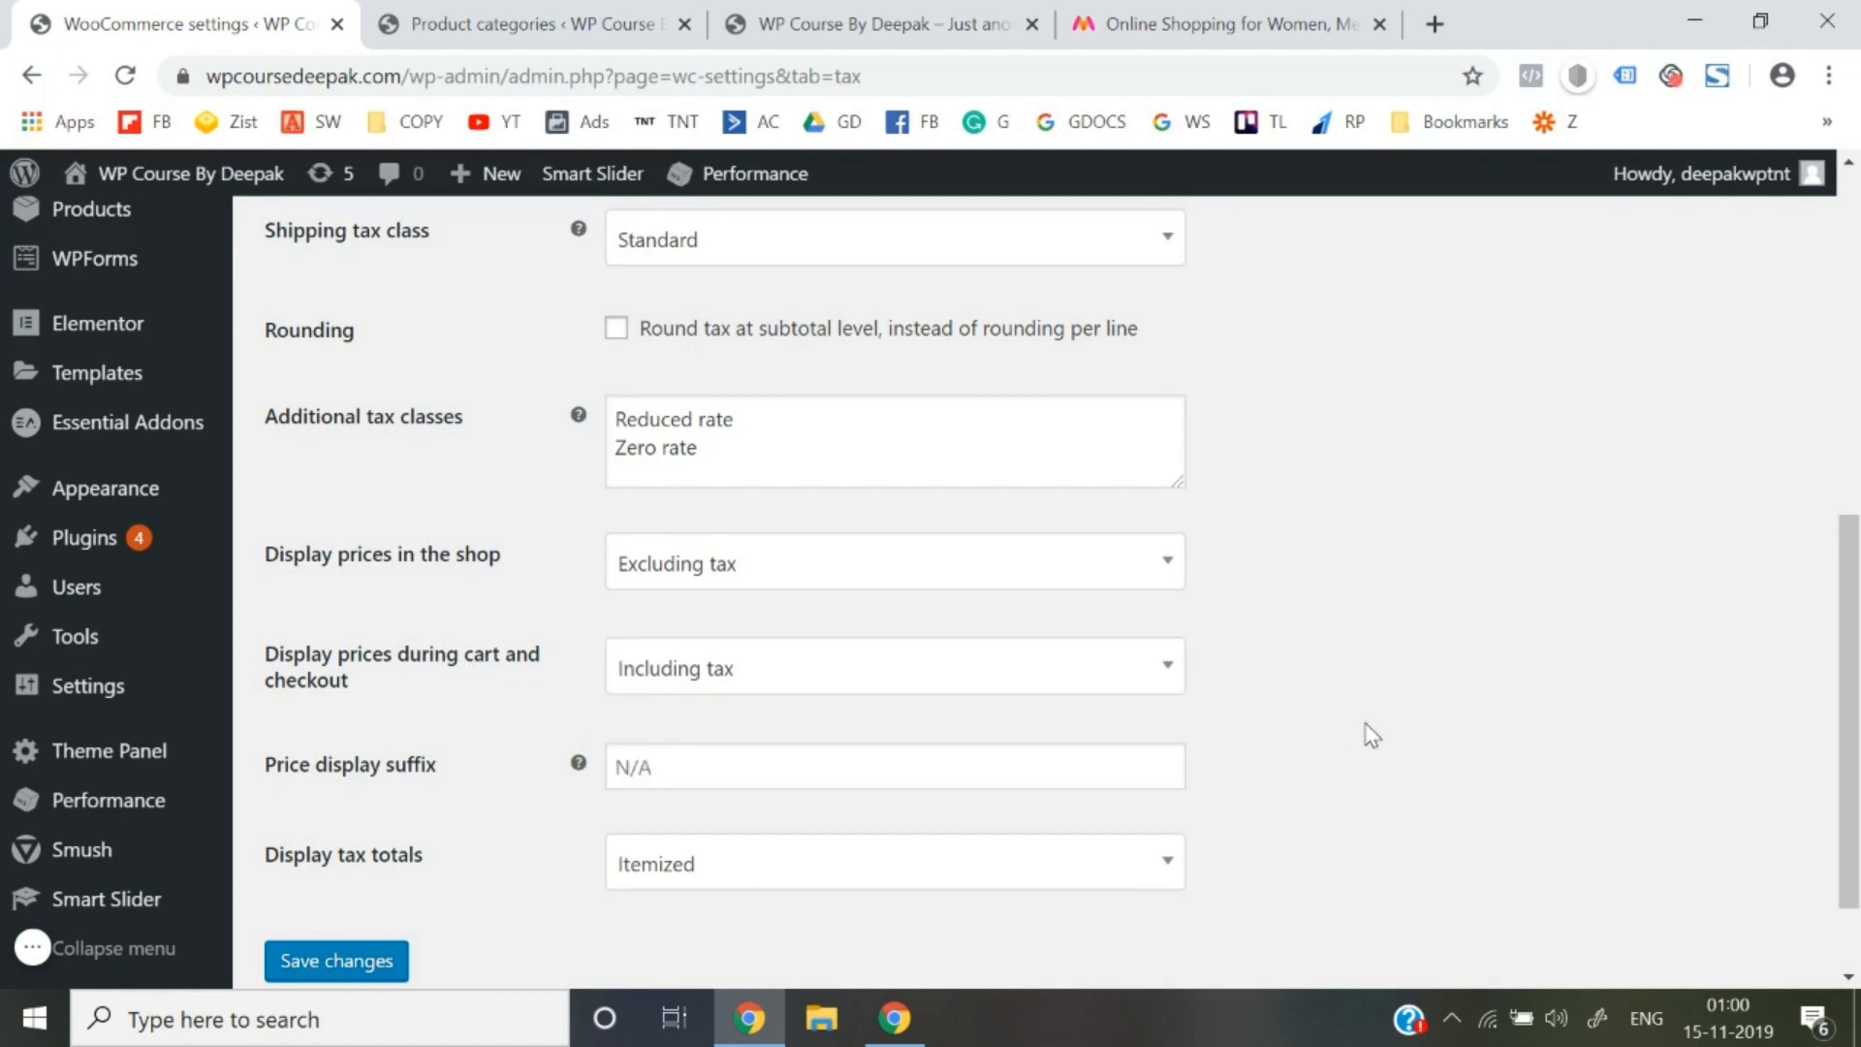
{"action": "scroll", "coordinate": [1372, 736], "scroll_direction": "down", "scroll_amount": 1}
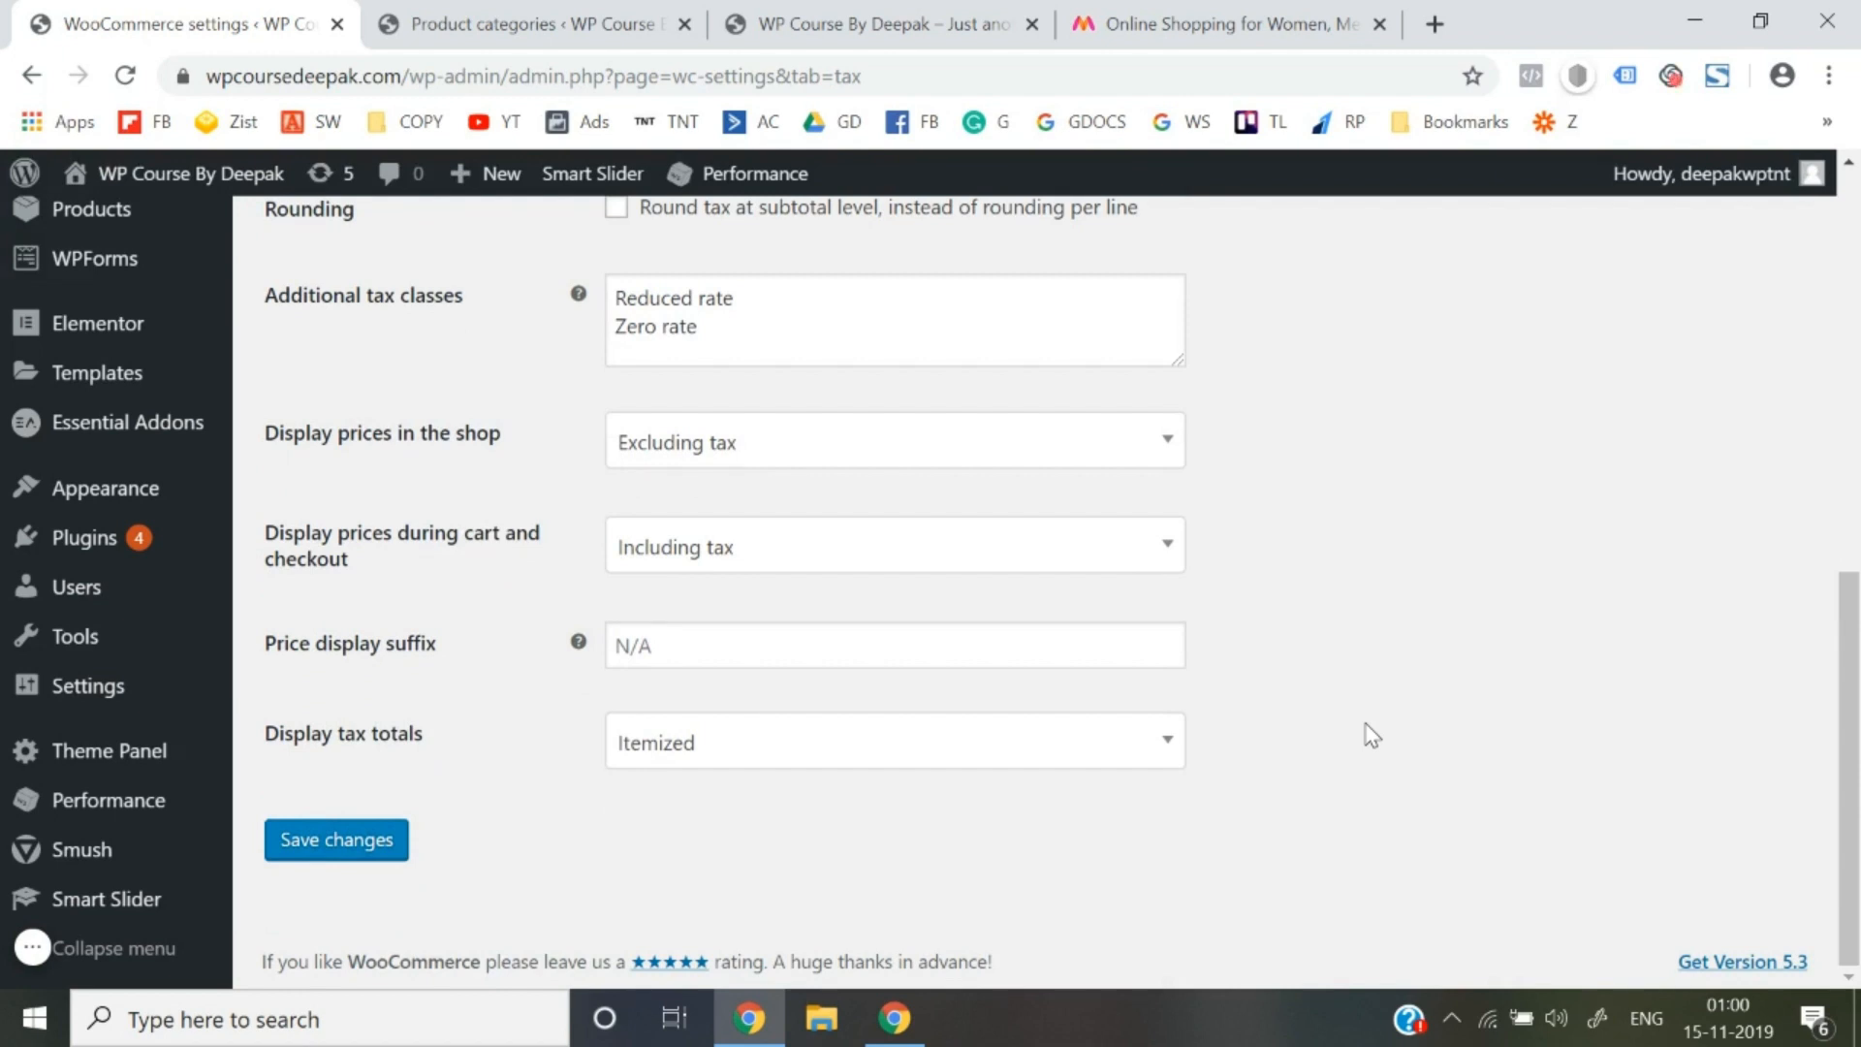
{"action": "left_click", "coordinate": [340, 842]}
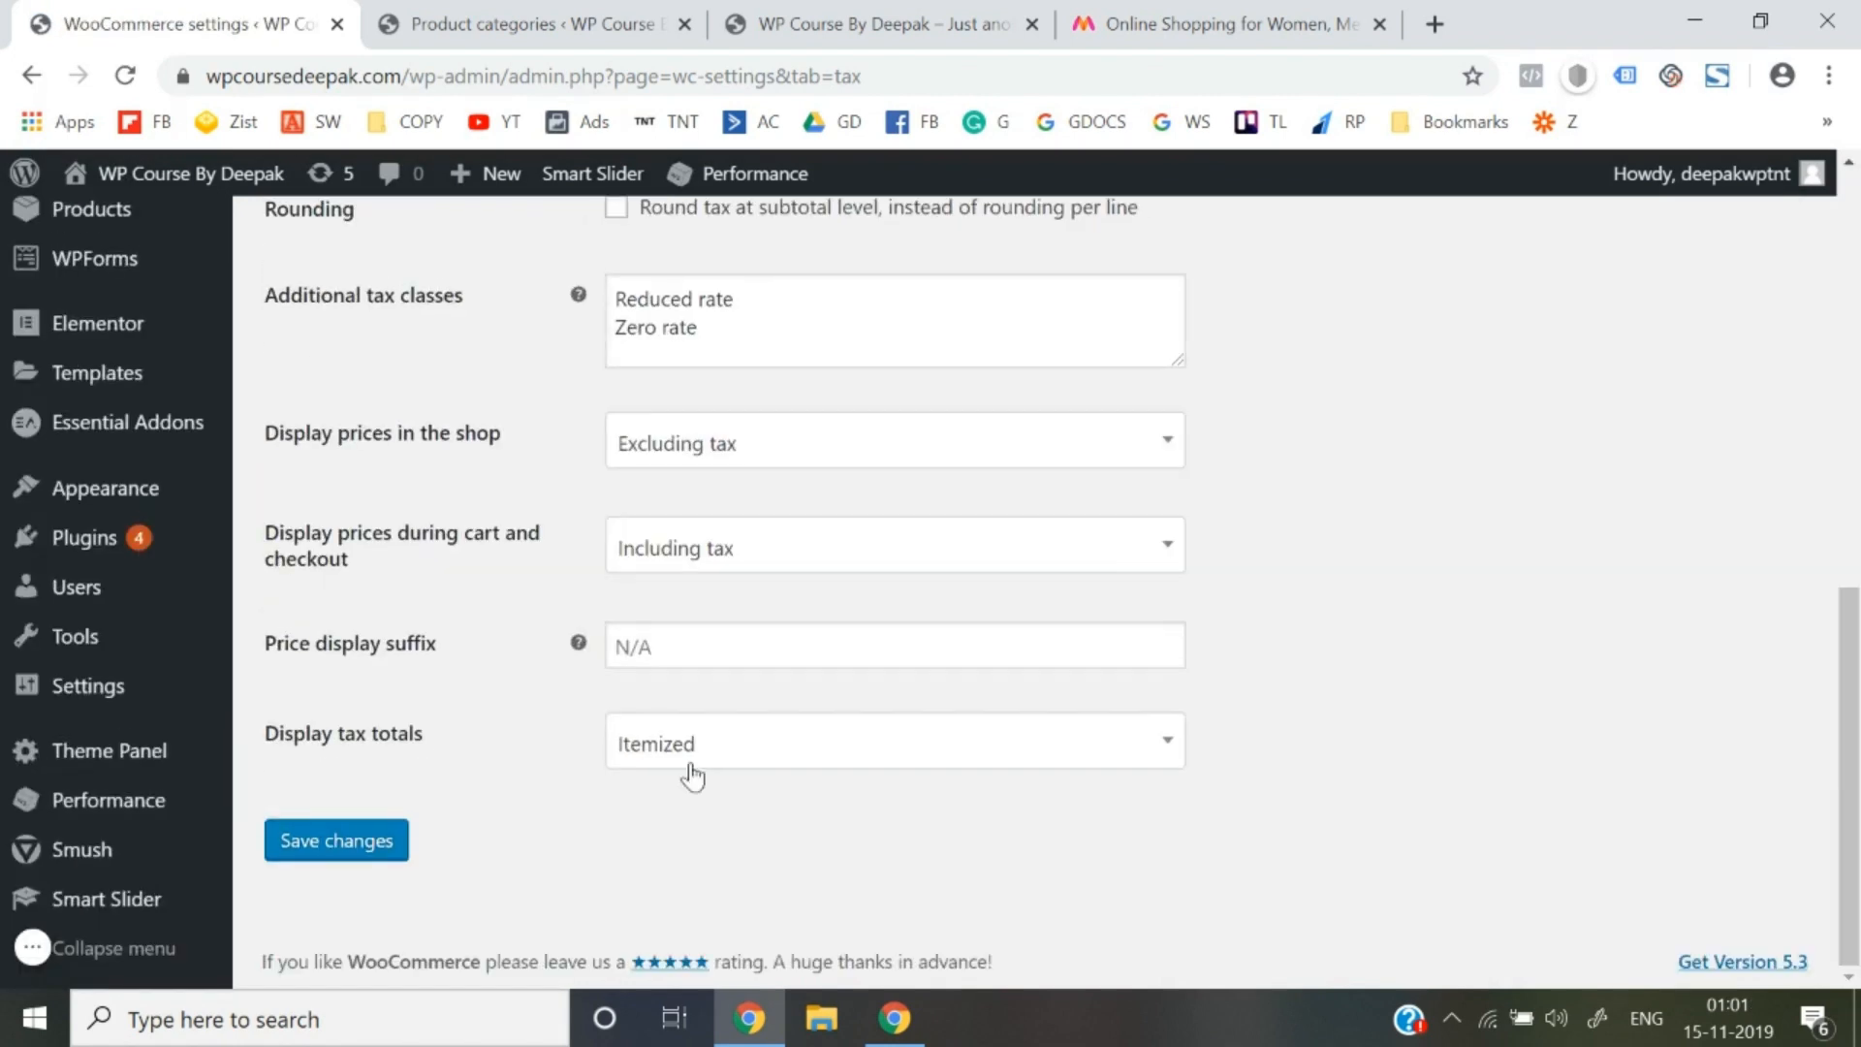
Set tax totals to display as a single total and save the tax options
{"action": "left_click", "coordinate": [678, 756]}
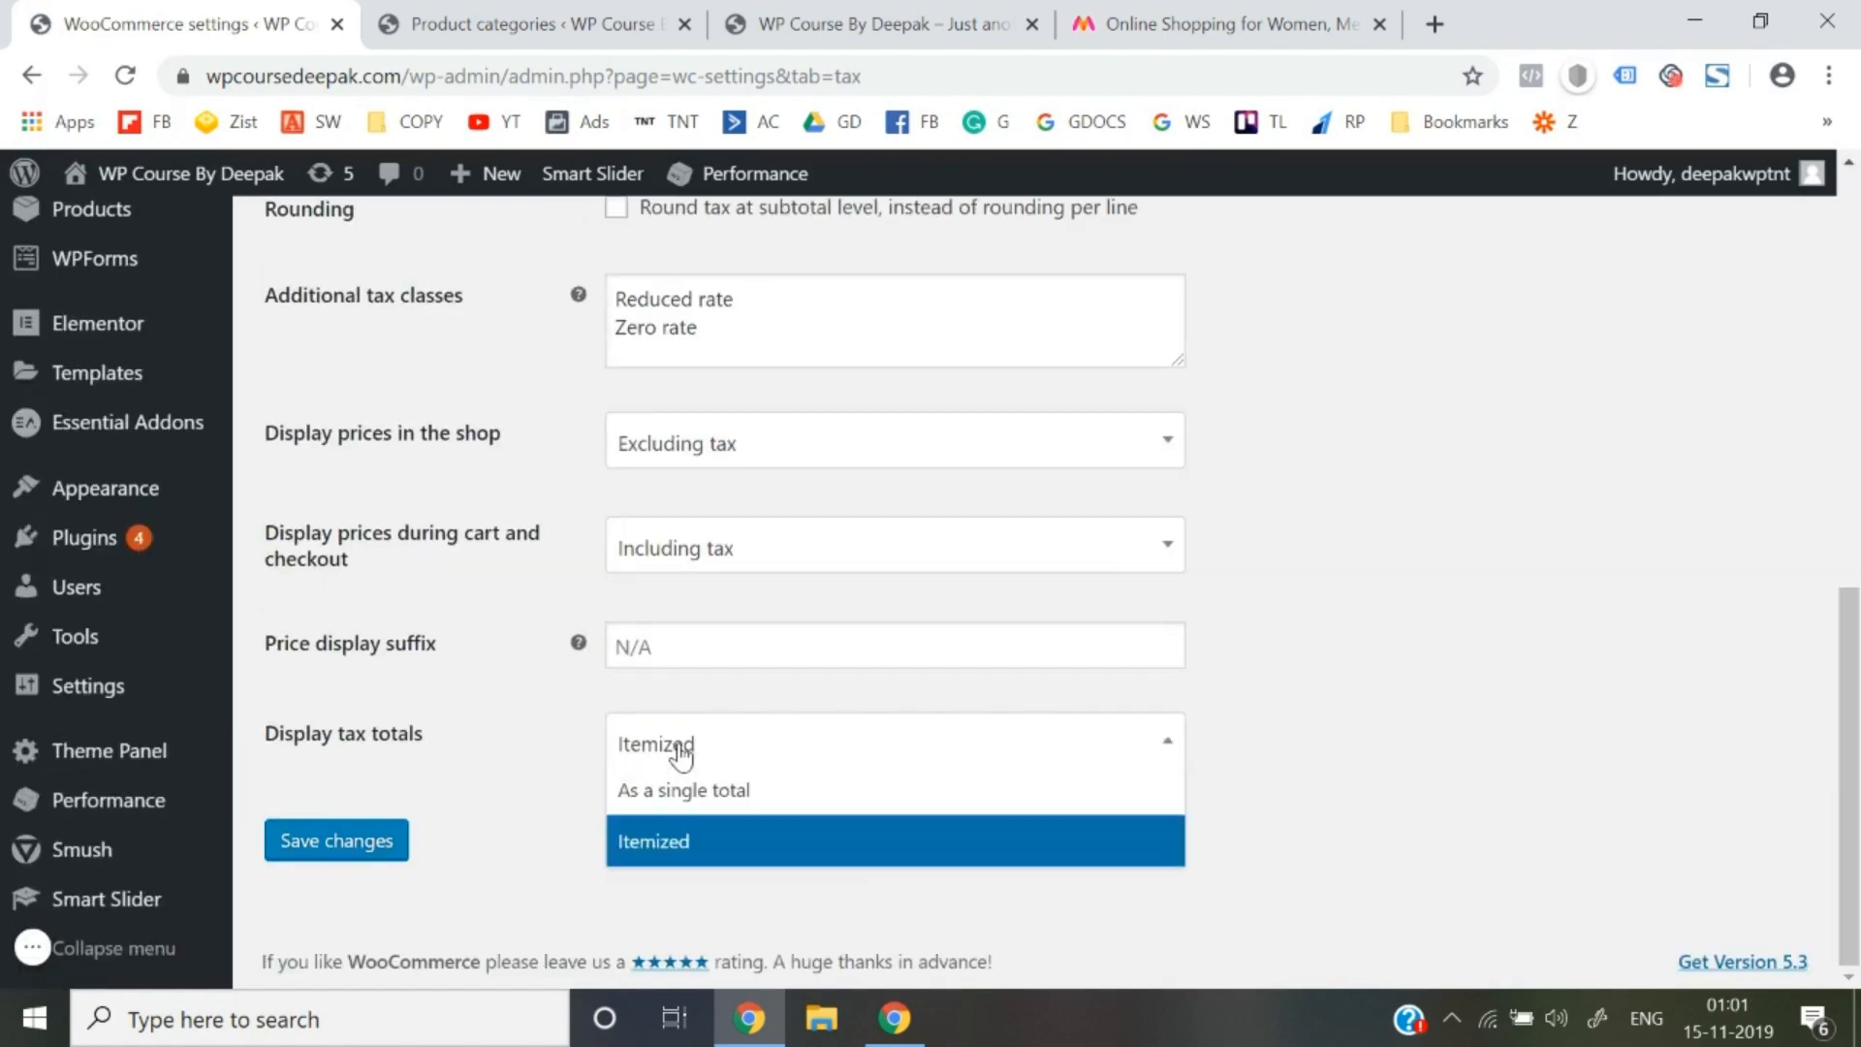
{"action": "left_click", "coordinate": [710, 810]}
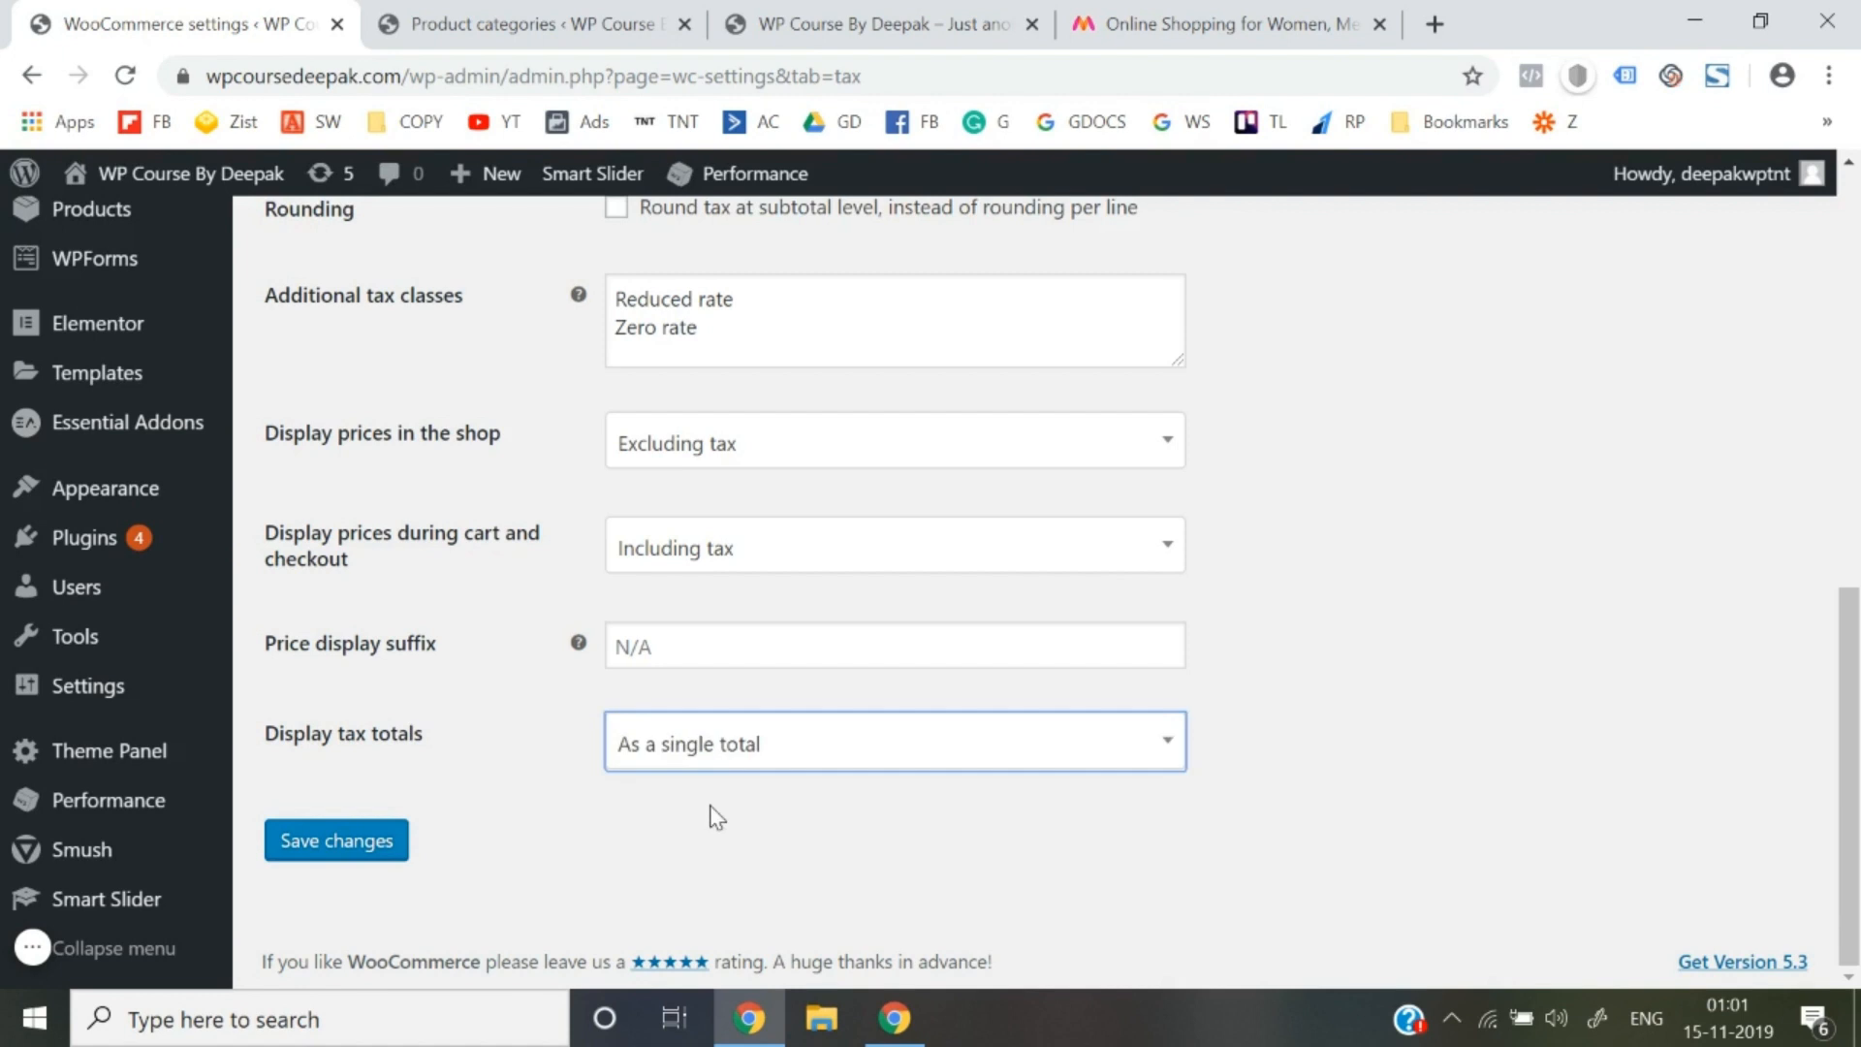
{"action": "left_click", "coordinate": [368, 836]}
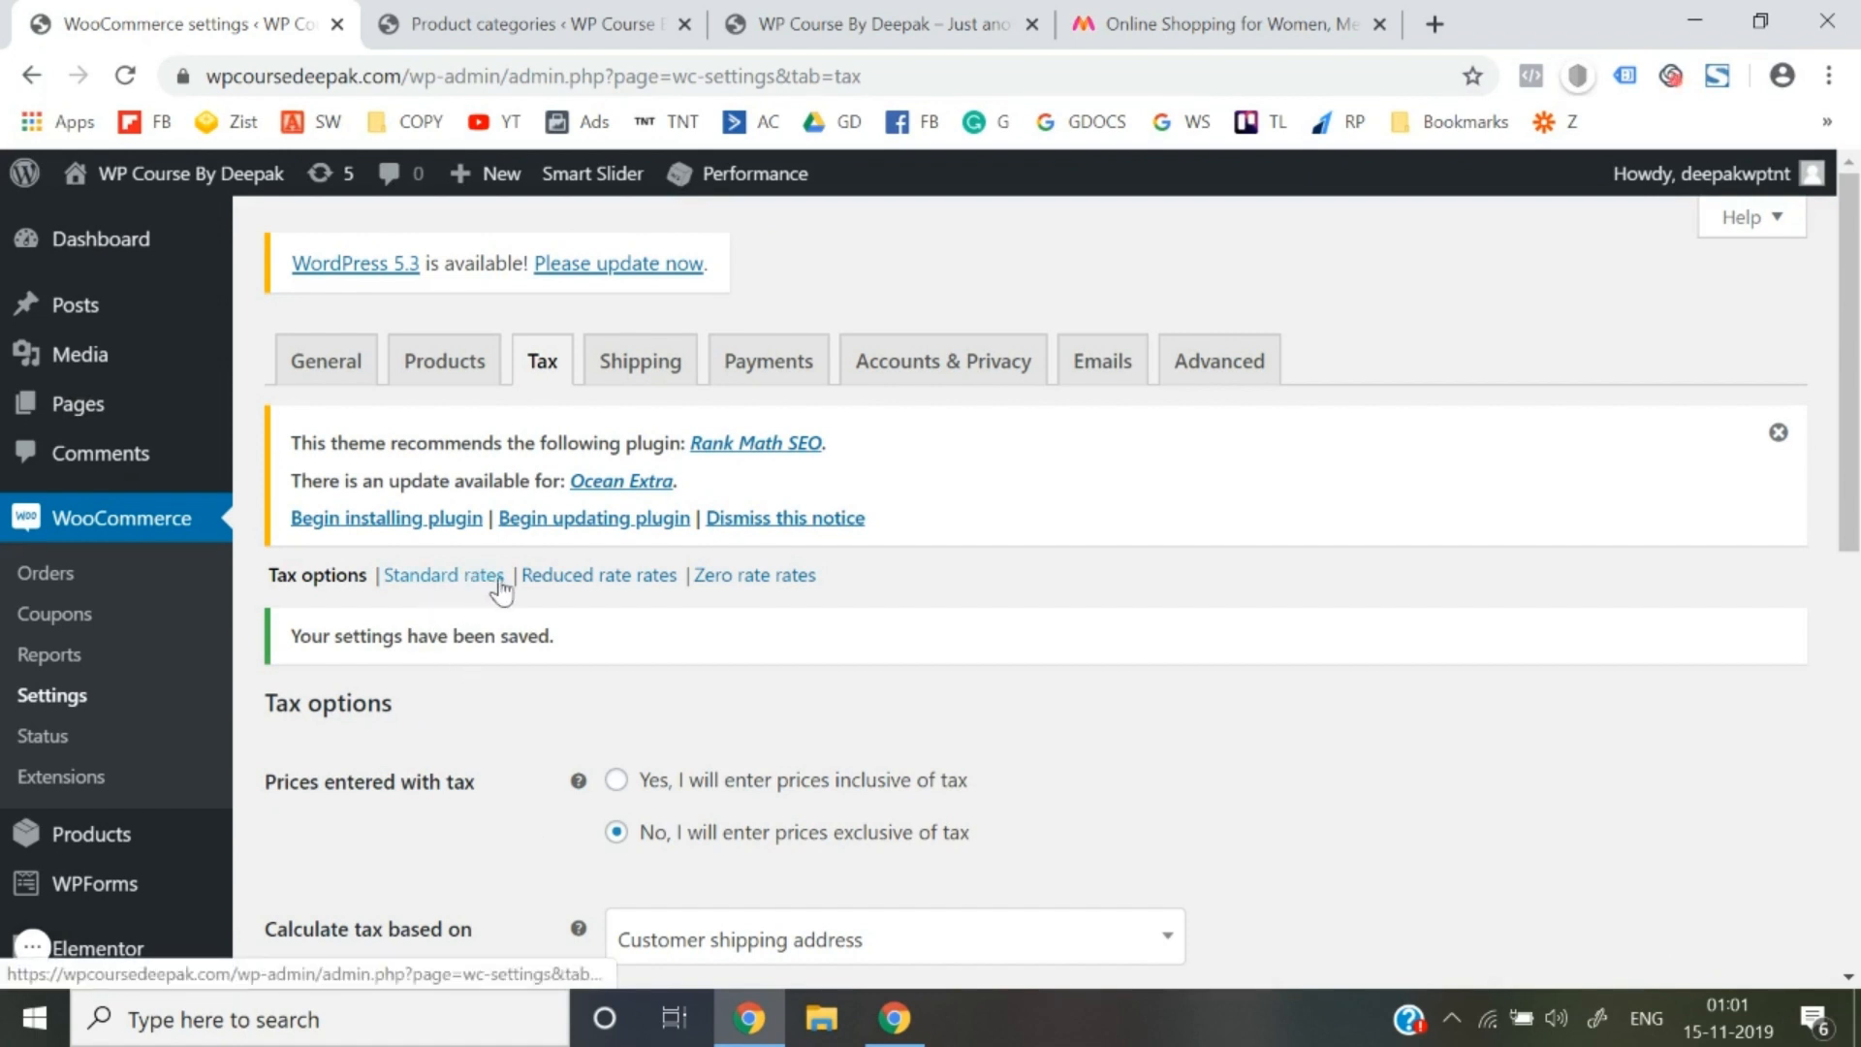
Open the Standard tax rates and clear the rate percentage in the tax row
{"action": "left_click", "coordinate": [450, 579]}
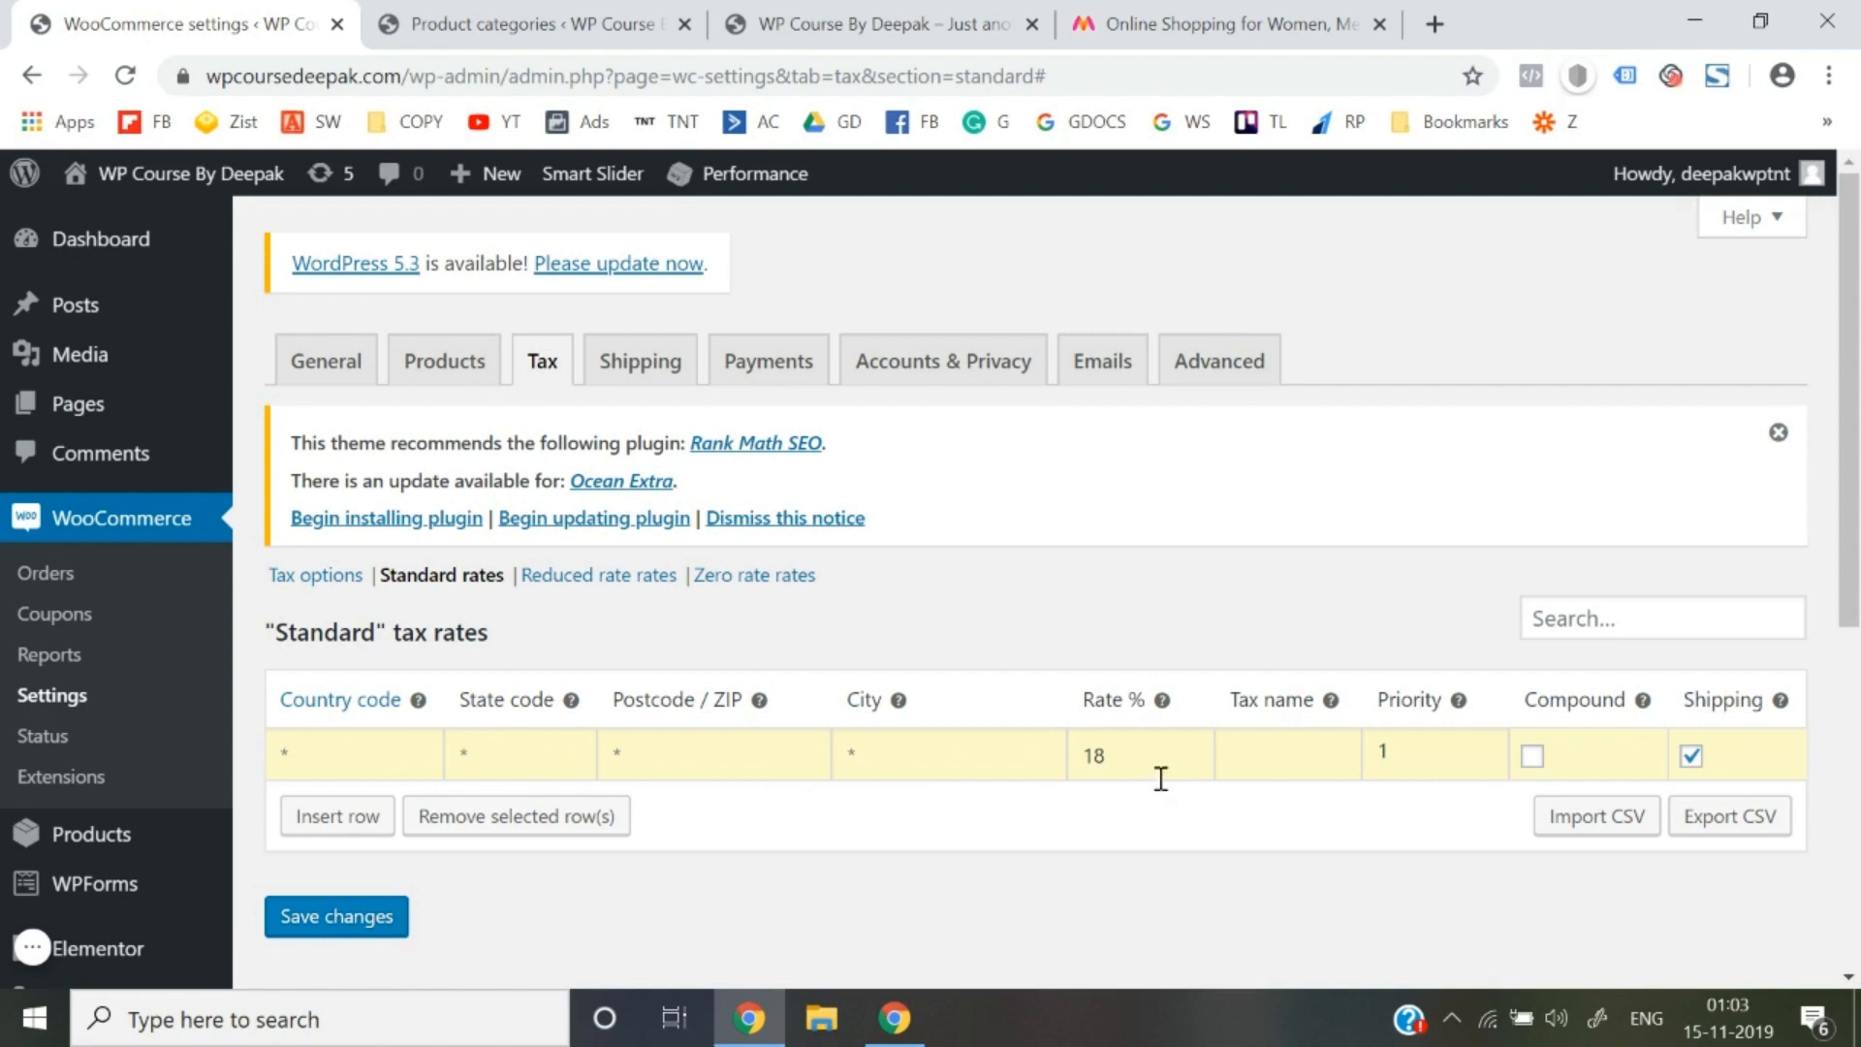
{"action": "left_click", "coordinate": [1128, 752]}
{"action": "key", "text": "BackSpace"}
{"action": "key", "text": "BackSpace"}
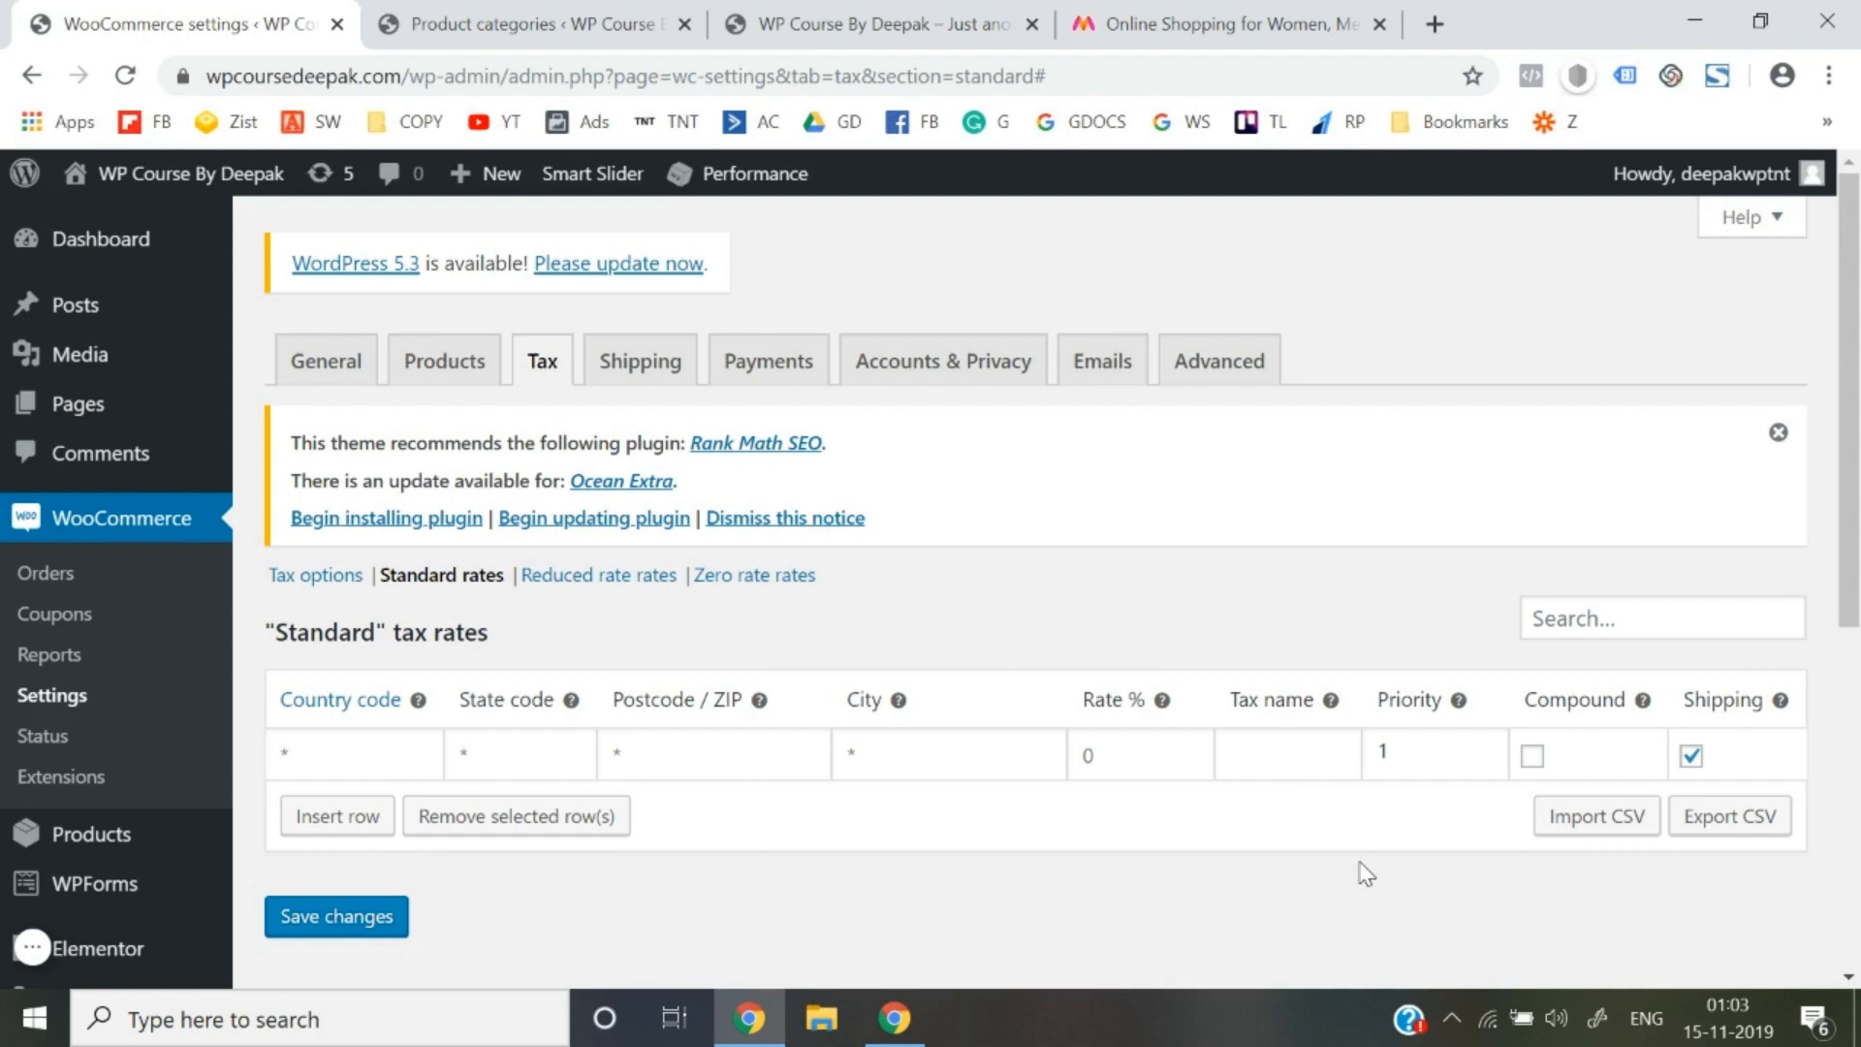
Search the web in a new tab for "gst woocommerce tax rate csv file" and look through the results
{"action": "left_click", "coordinate": [1439, 27]}
{"action": "type", "text": "gst w"}
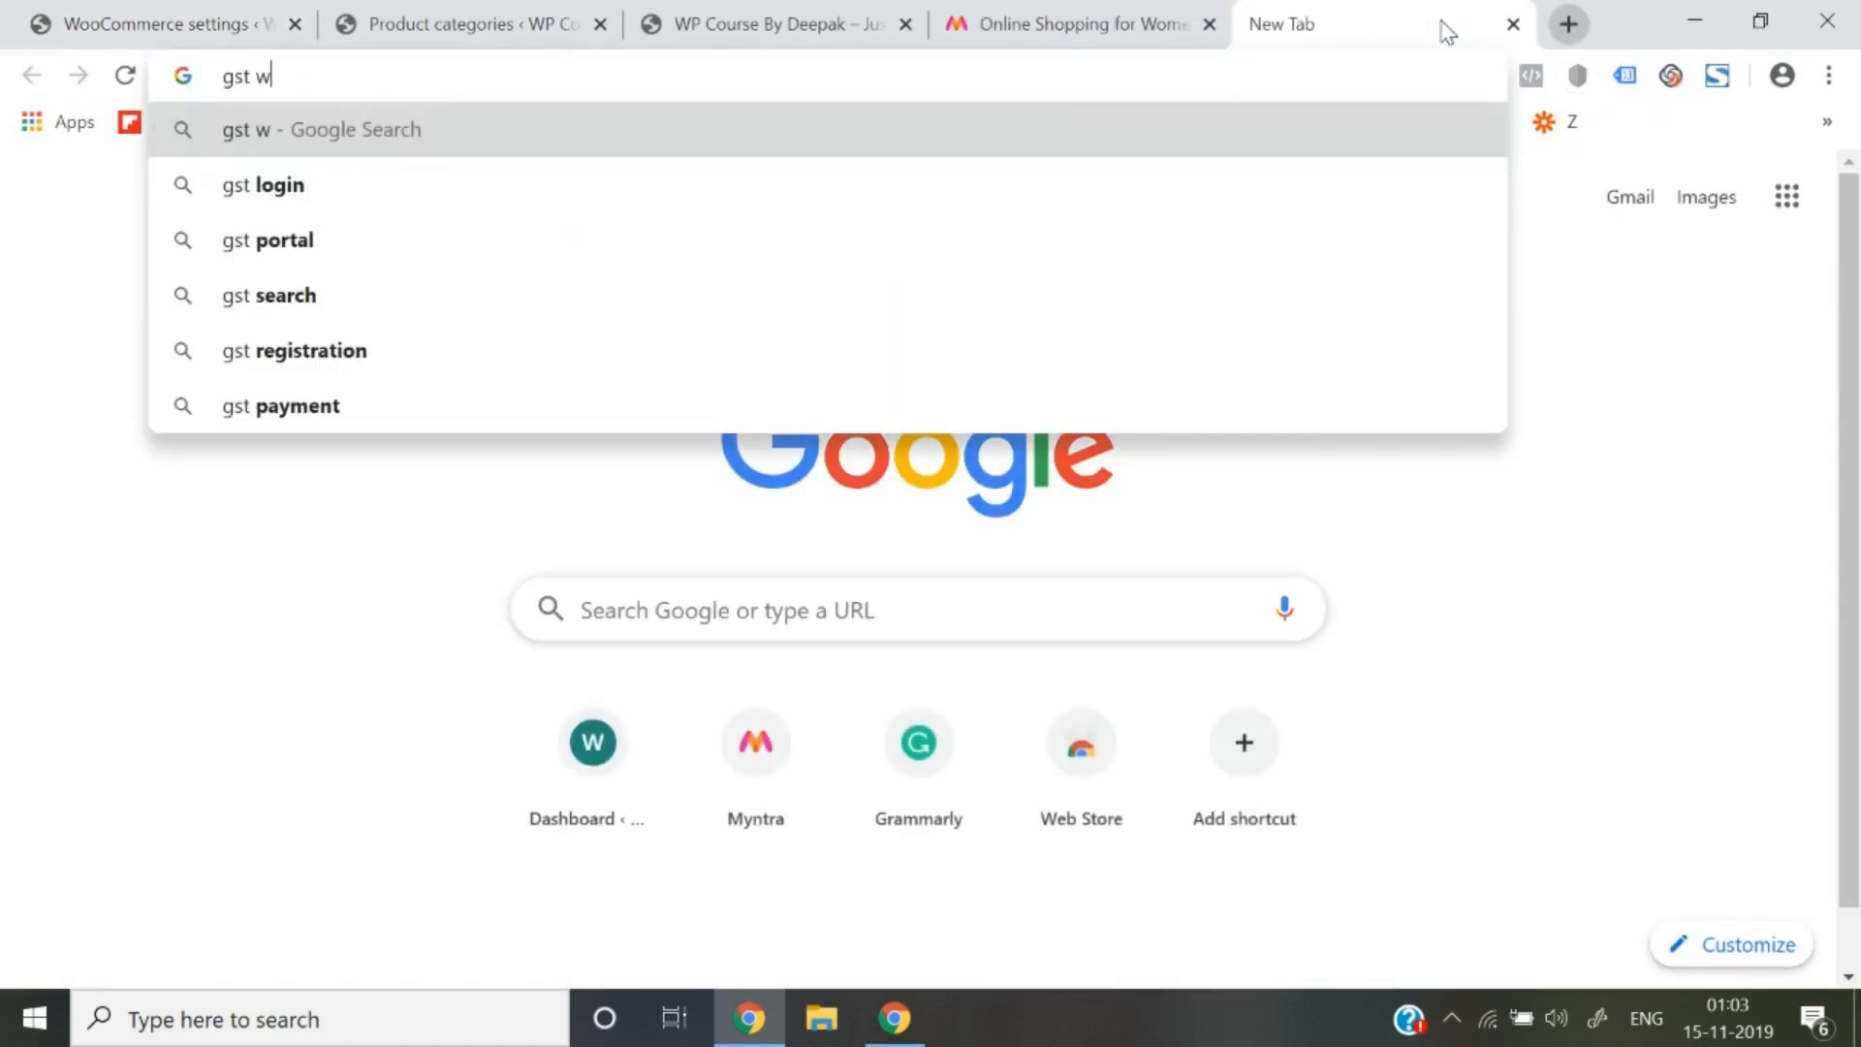
{"action": "type", "text": "oocomm"}
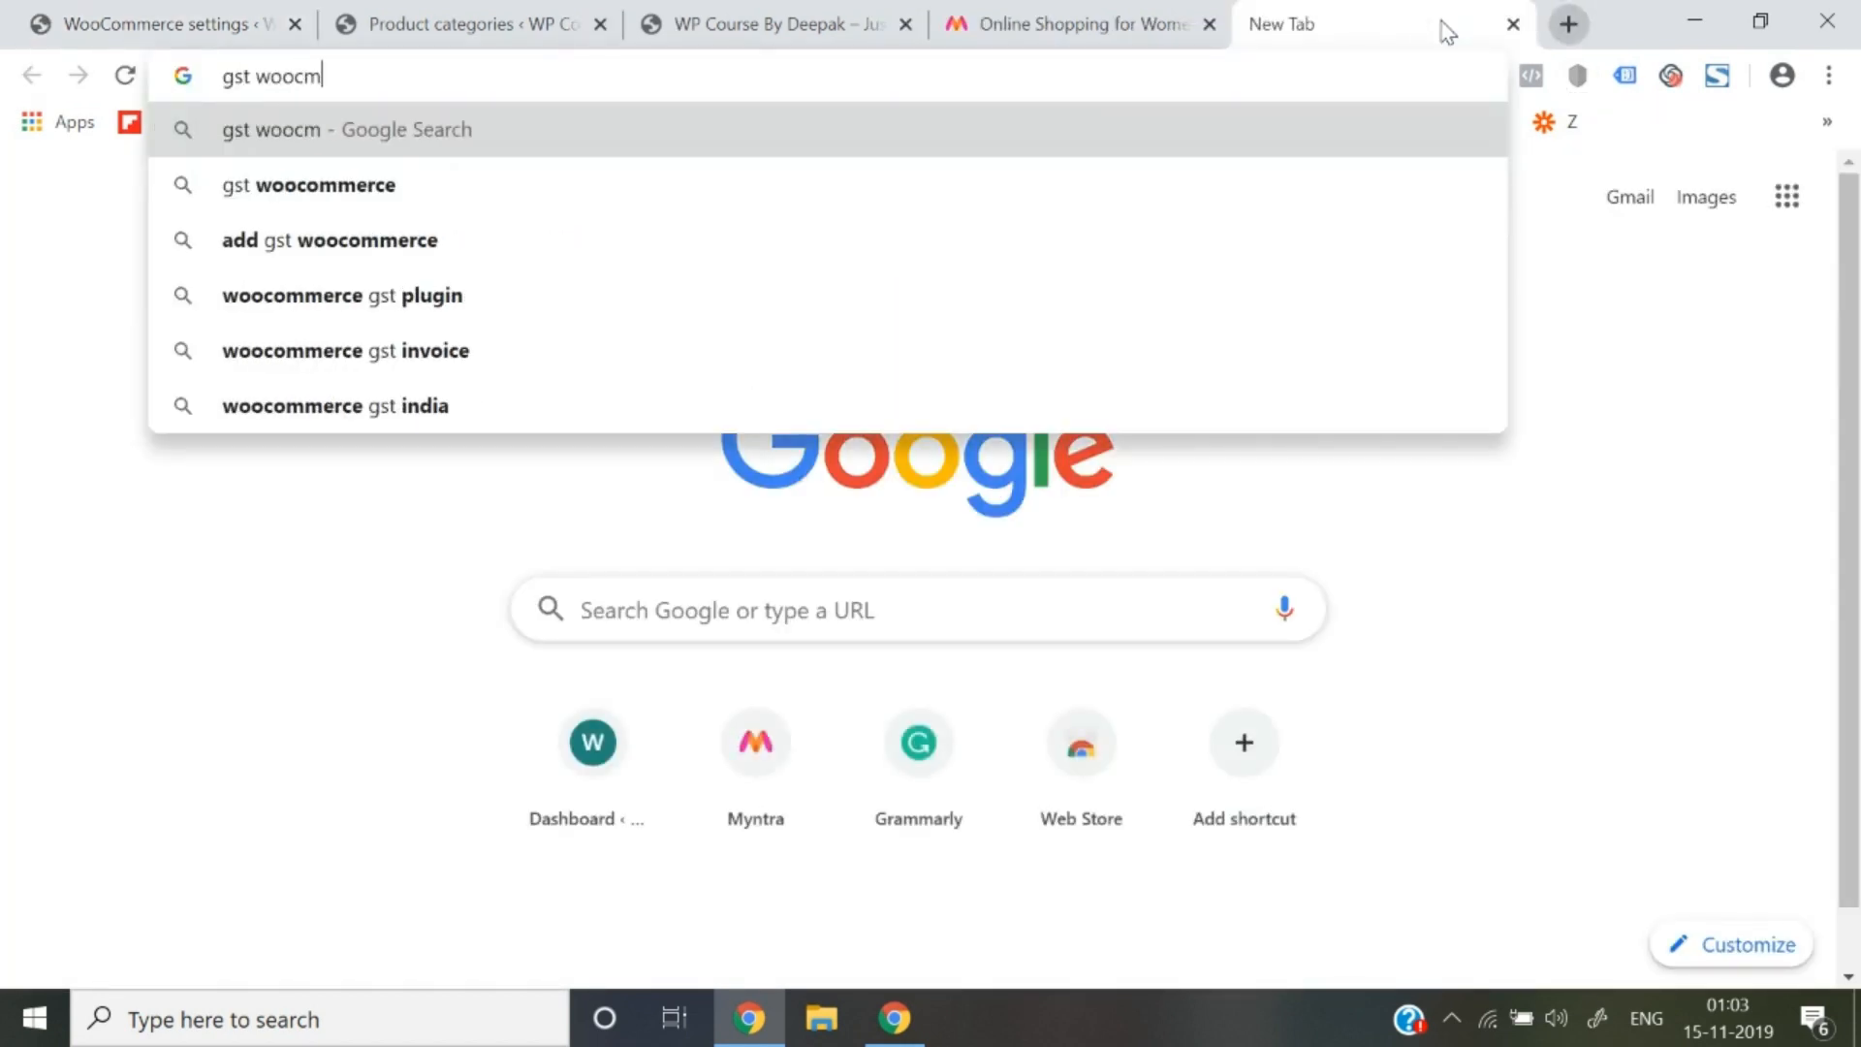
{"action": "type", "text": "erce "}
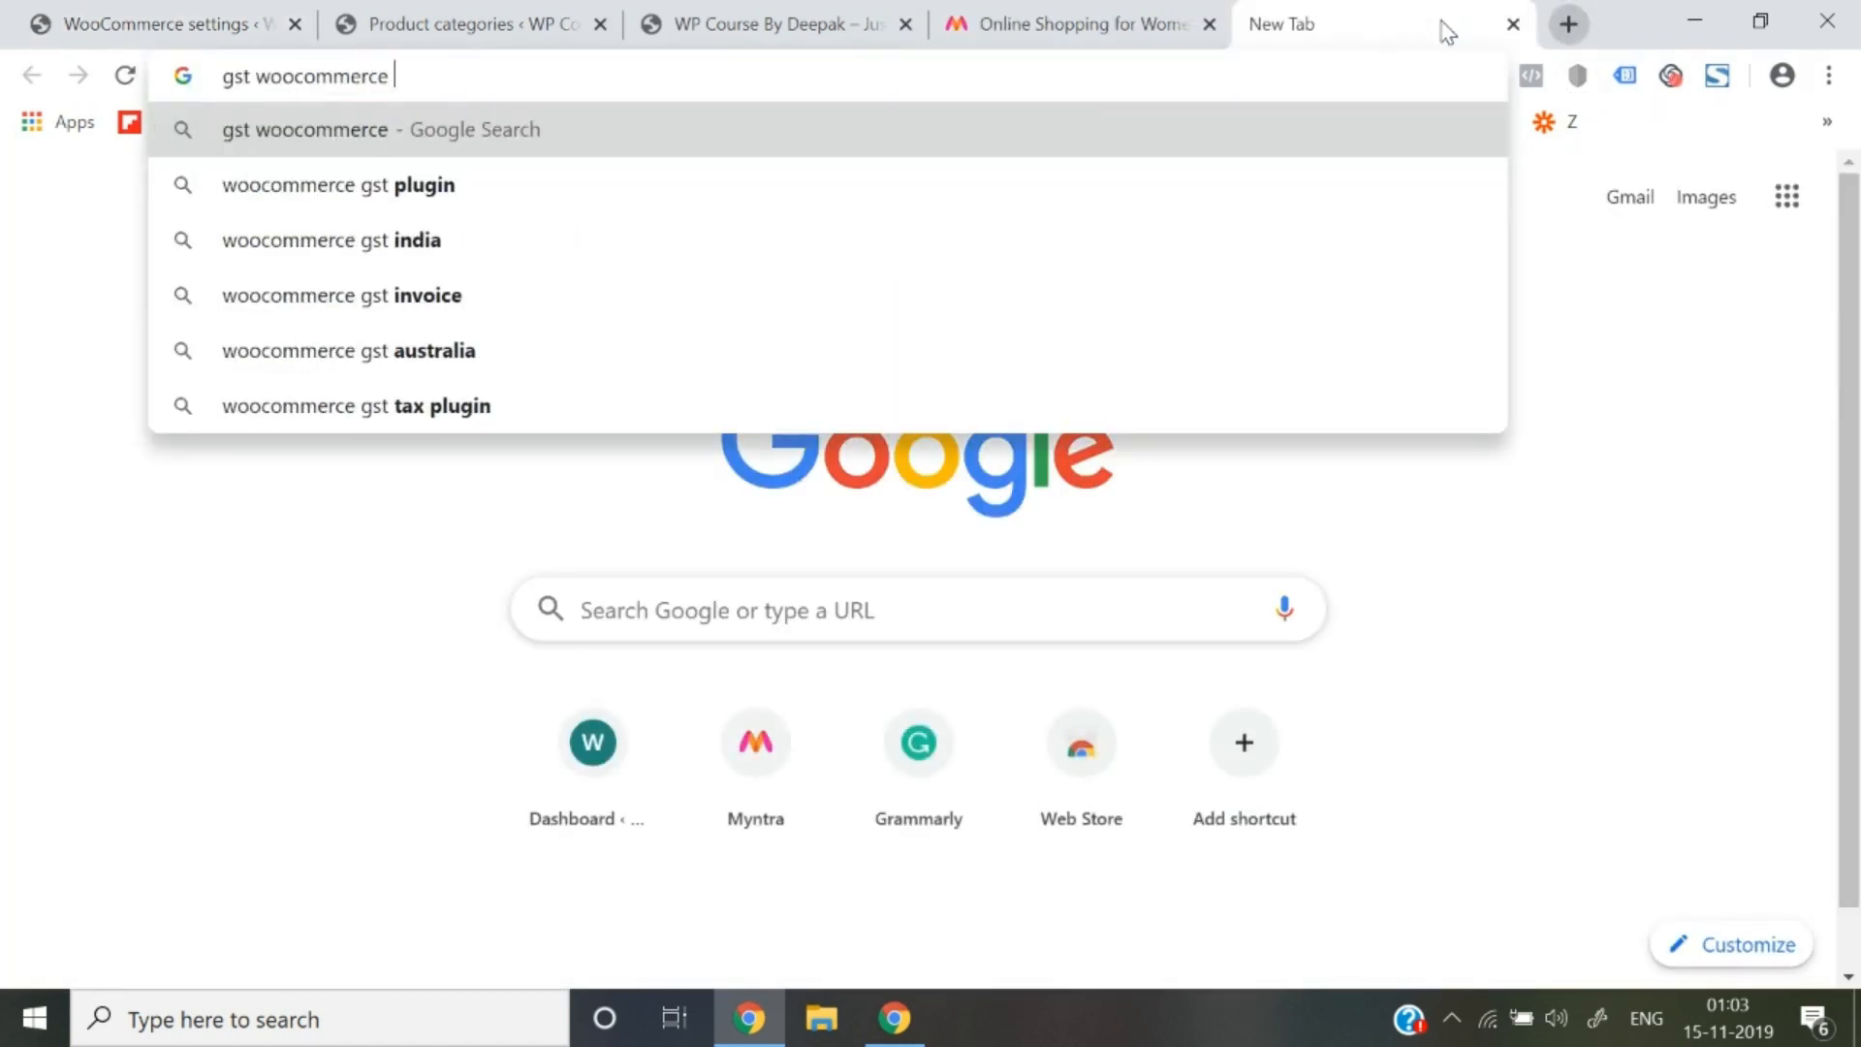
{"action": "type", "text": "tax rate"}
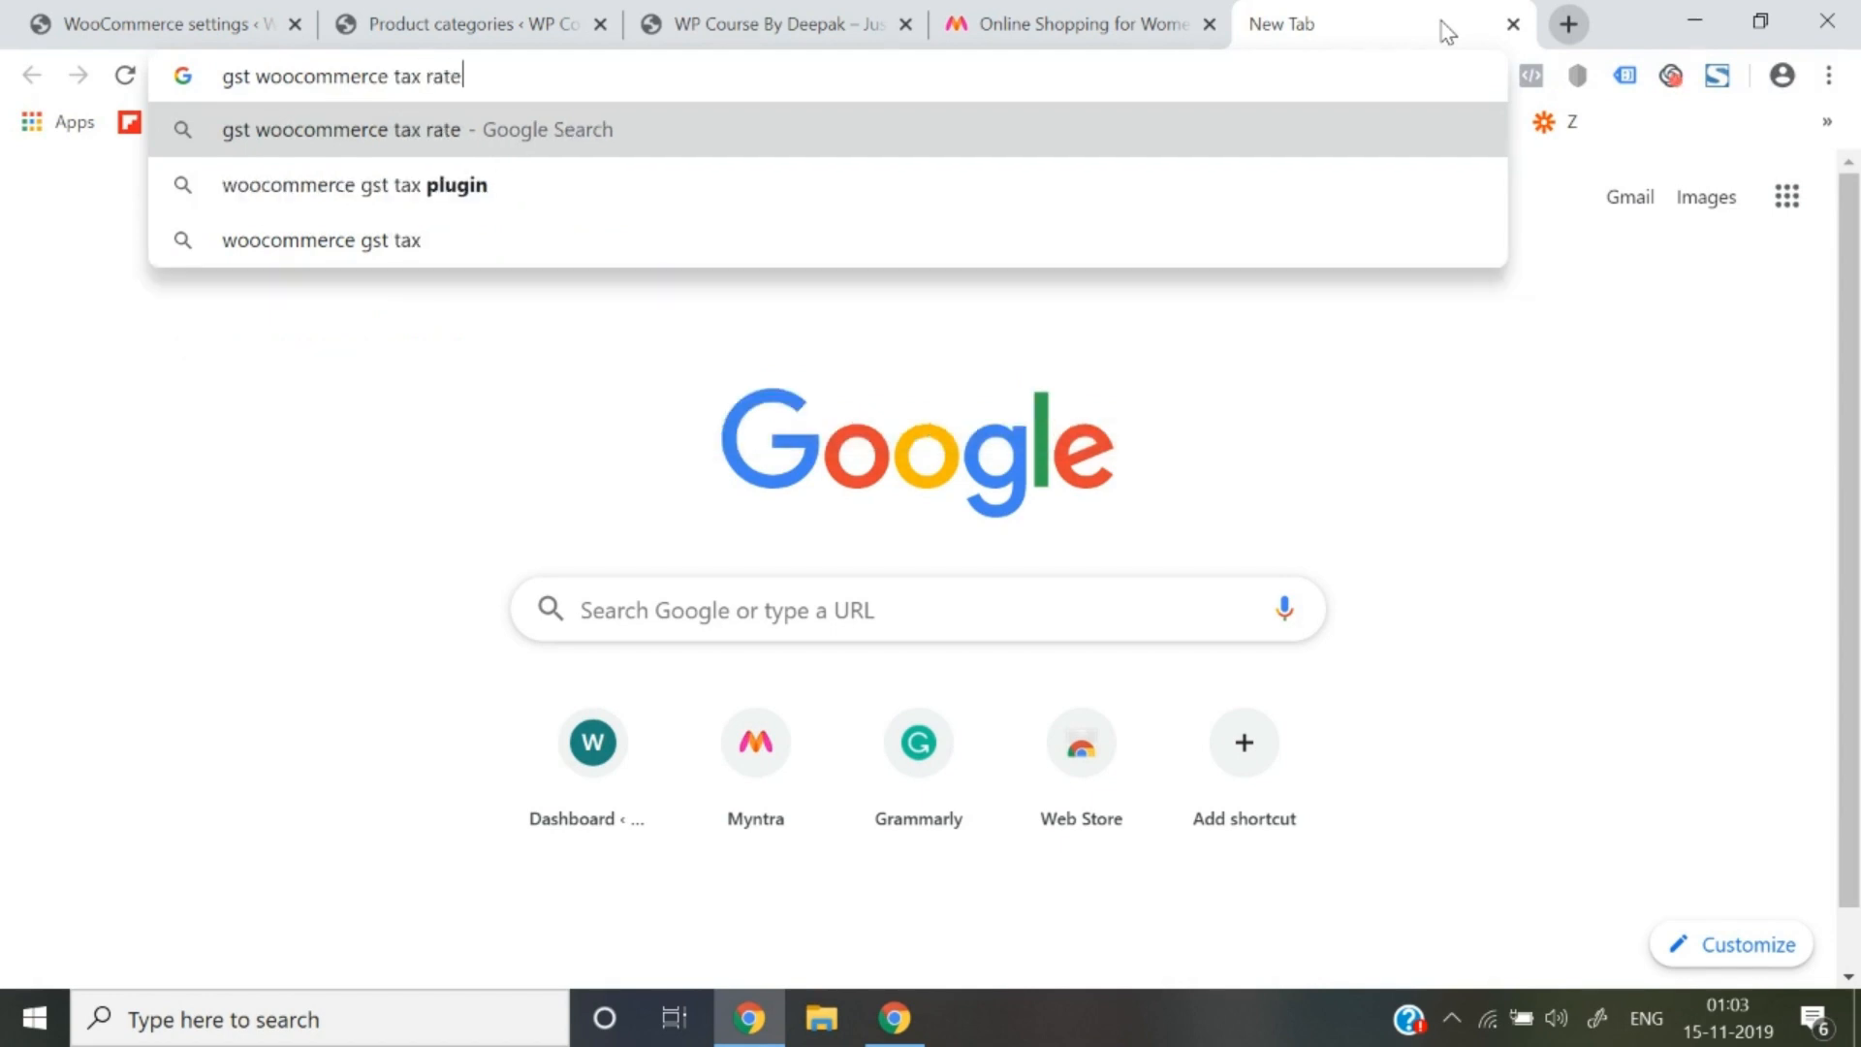
{"action": "type", "text": " csv file"}
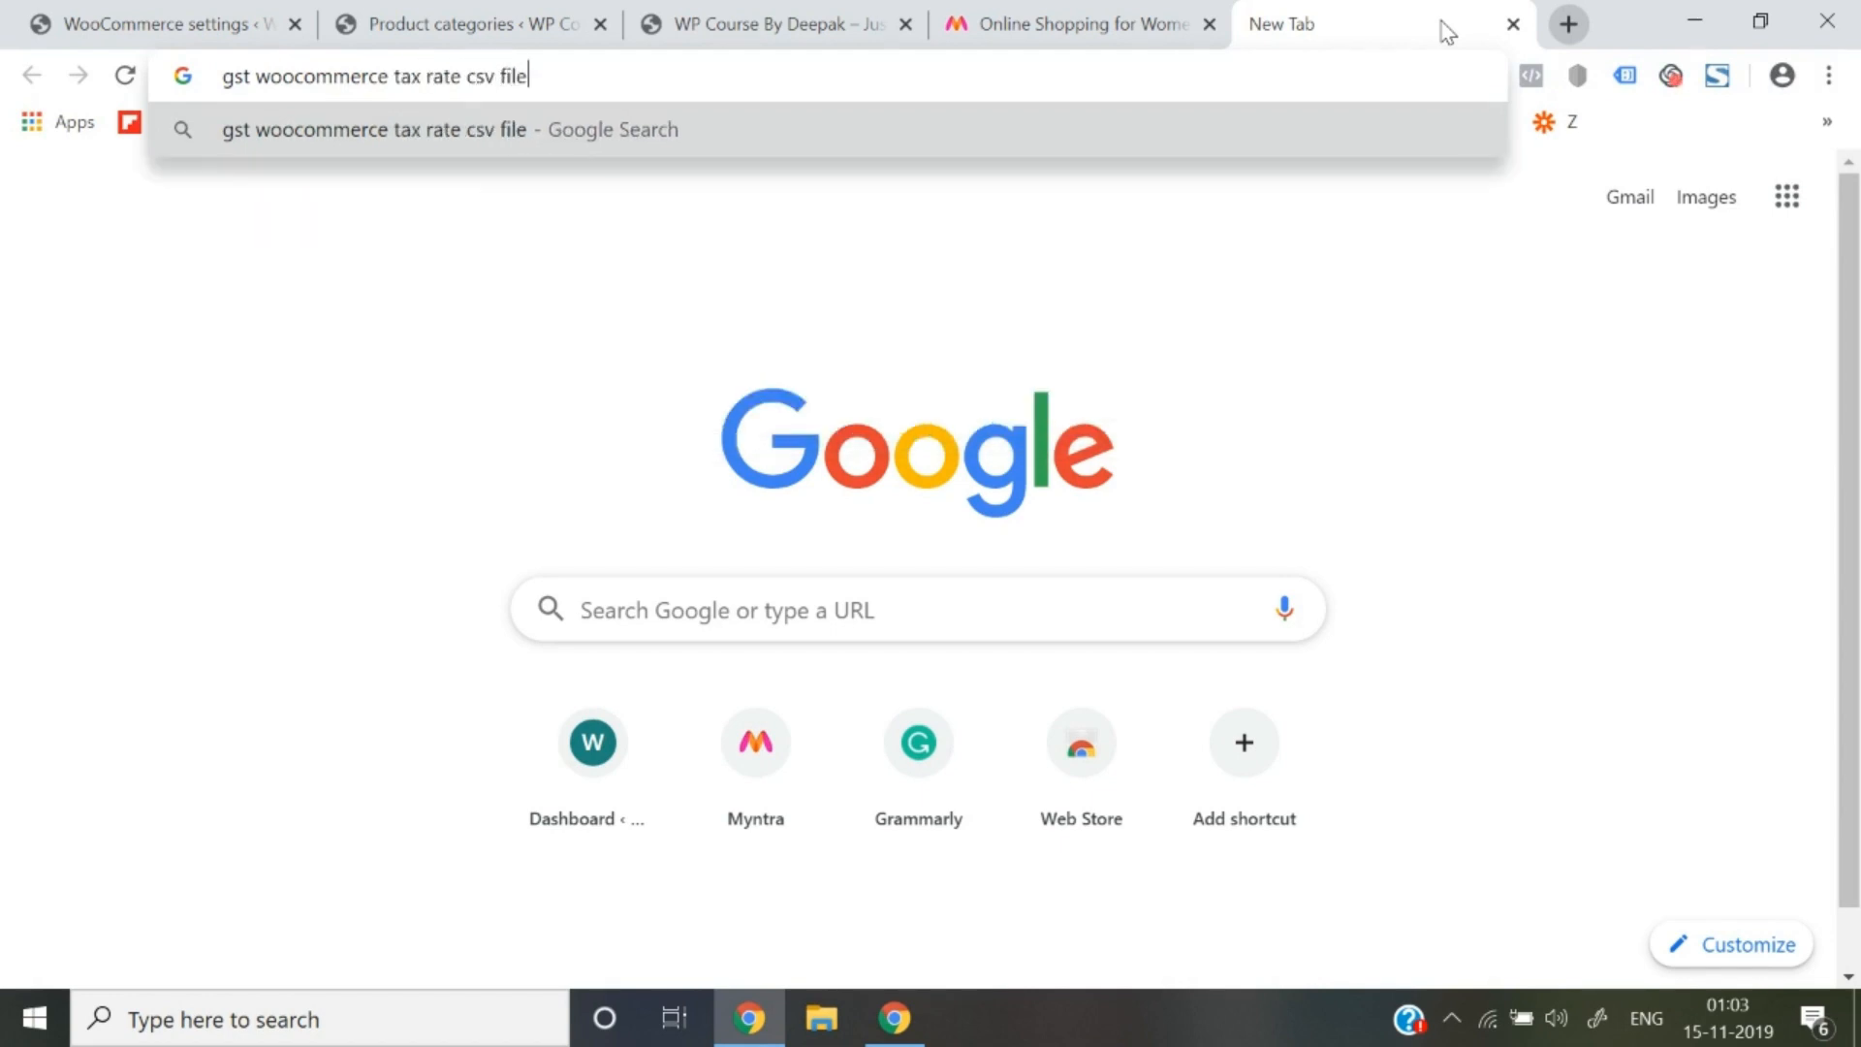
{"action": "key", "text": "Return"}
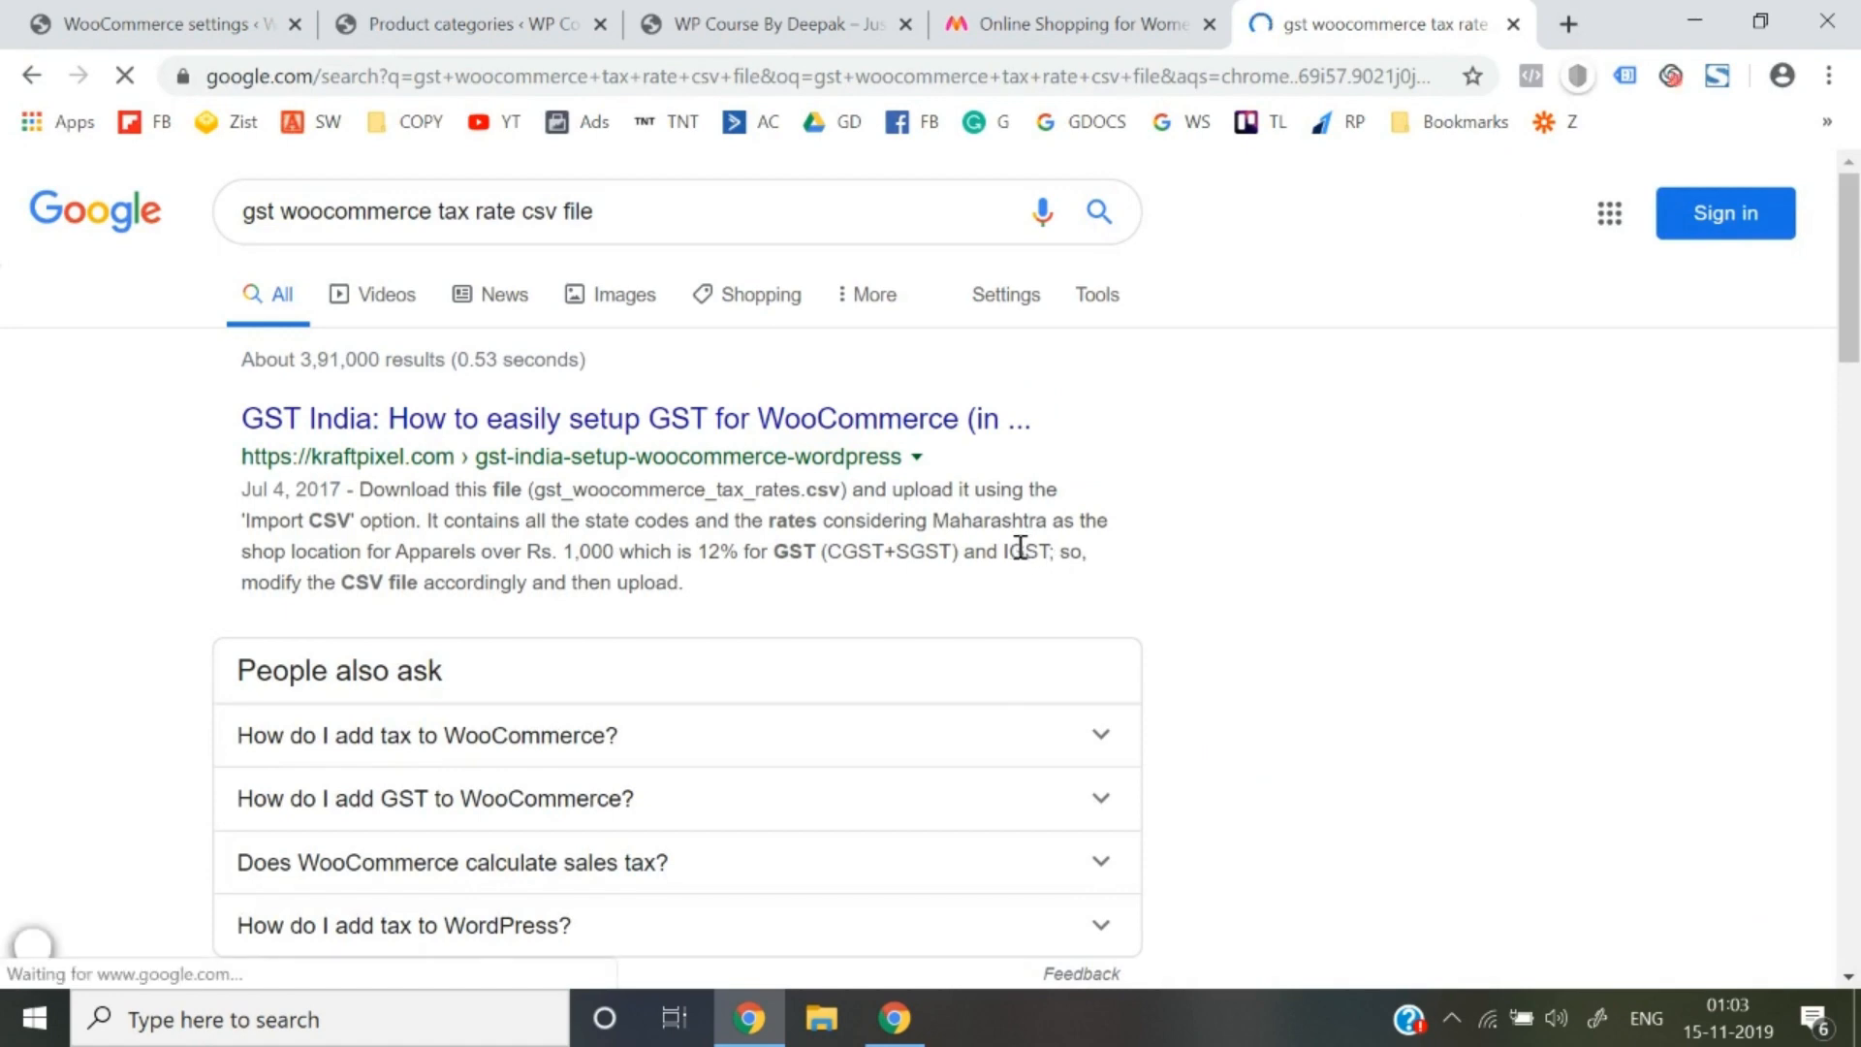
{"action": "scroll", "coordinate": [979, 560], "scroll_direction": "down", "scroll_amount": 4}
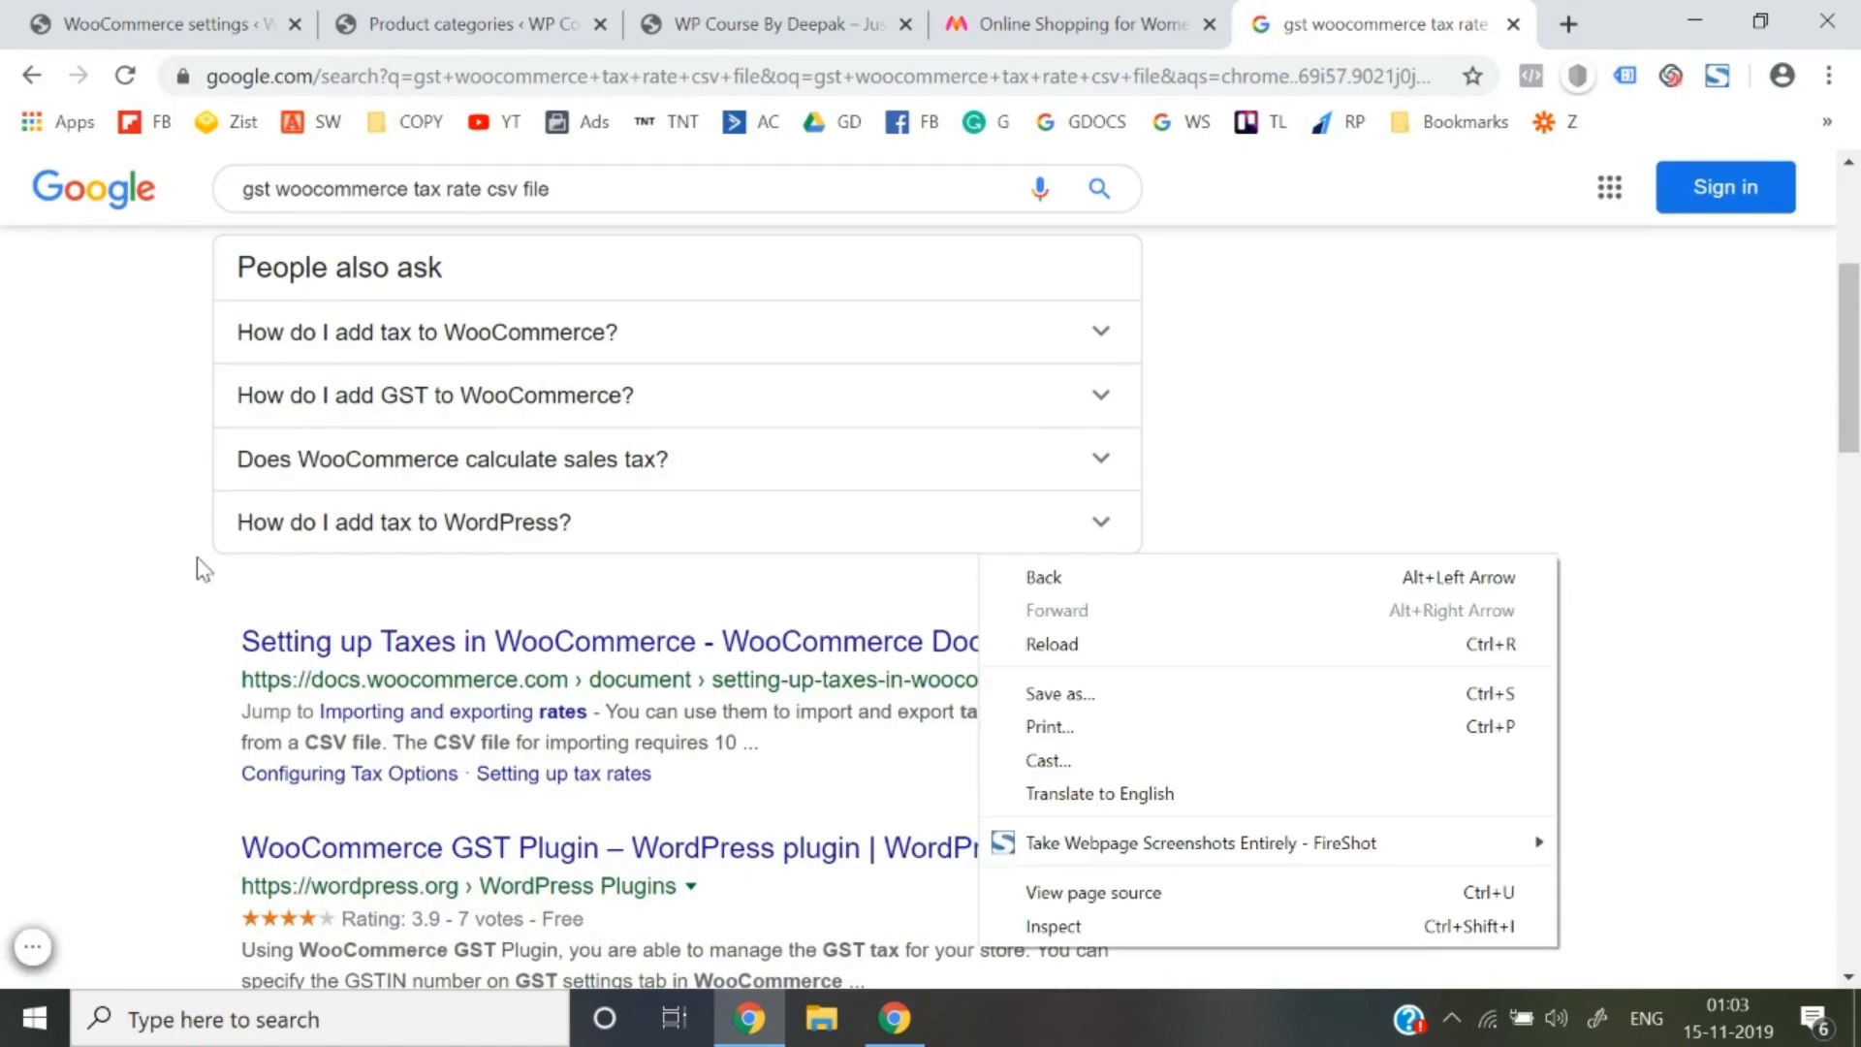
Open the Kraftpixel article on GST setup for WooCommerce, download its gst_woocommerce_tax_rates.csv file, and close the article
{"action": "scroll", "coordinate": [196, 556], "scroll_direction": "up", "scroll_amount": 4}
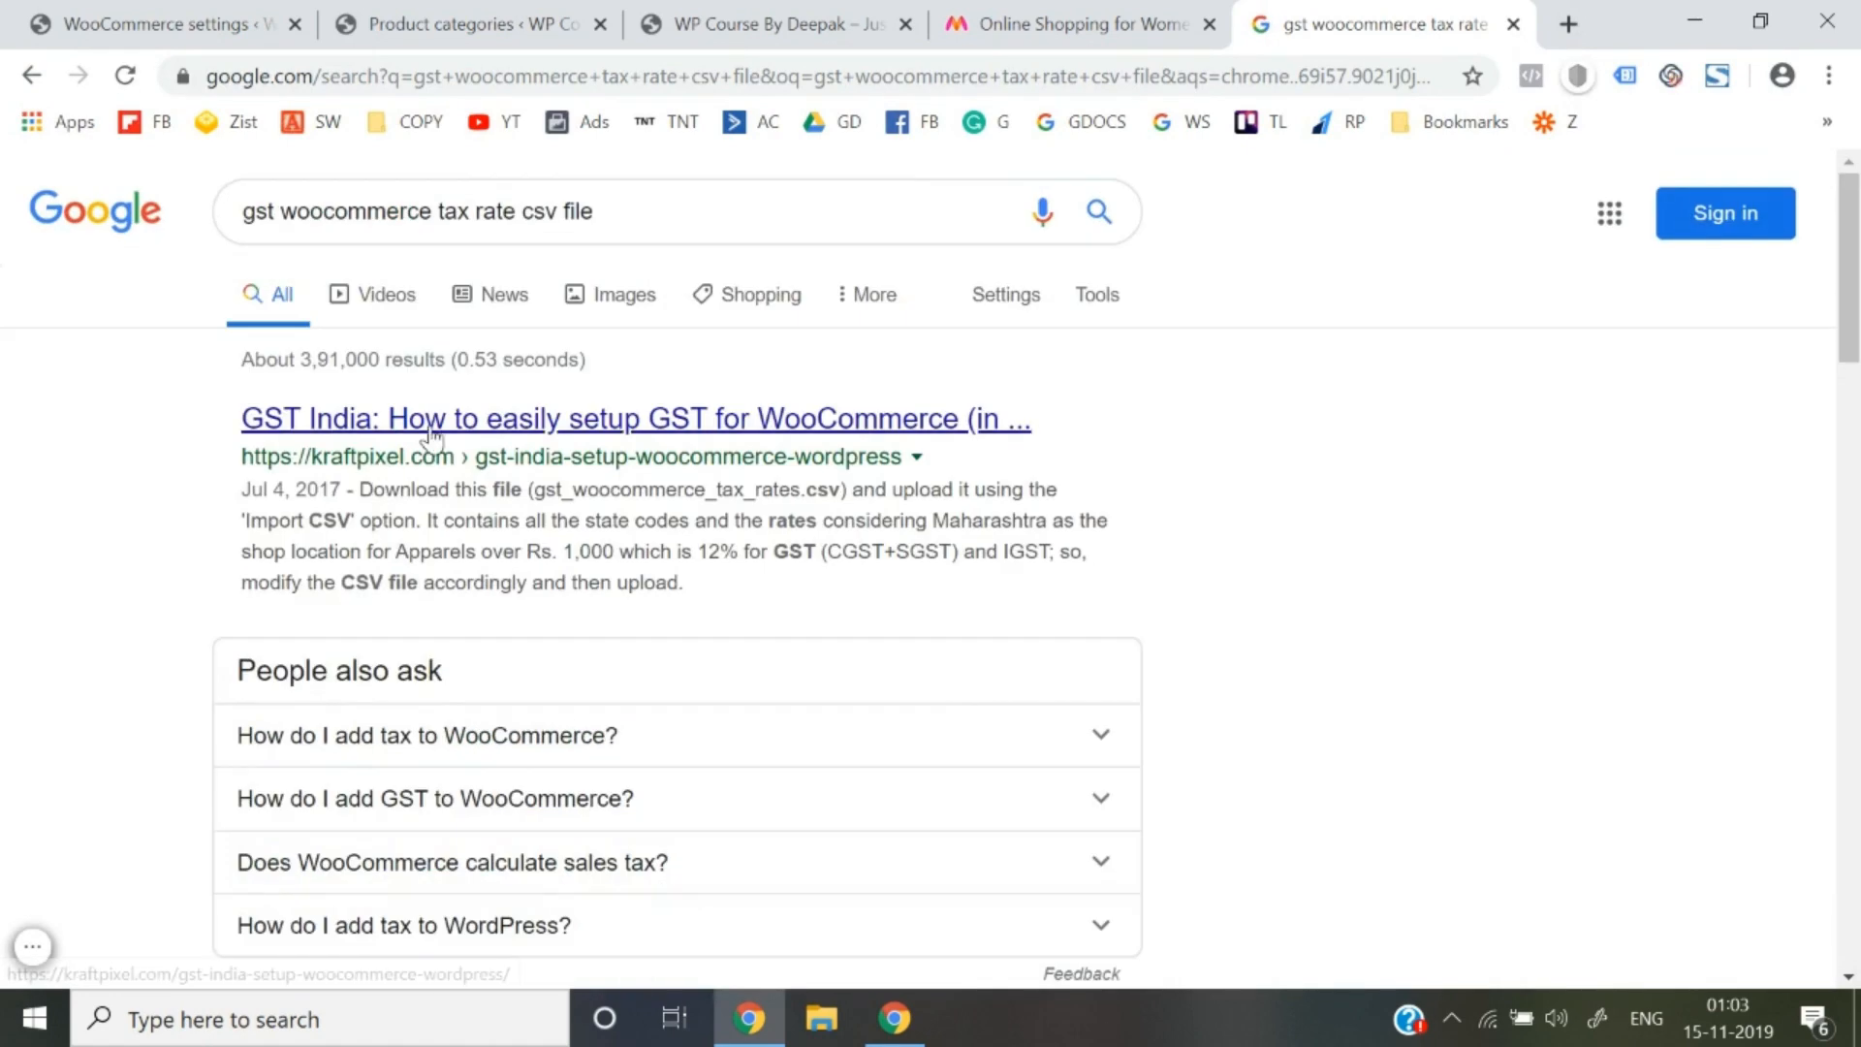
{"action": "left_click", "coordinate": [431, 427]}
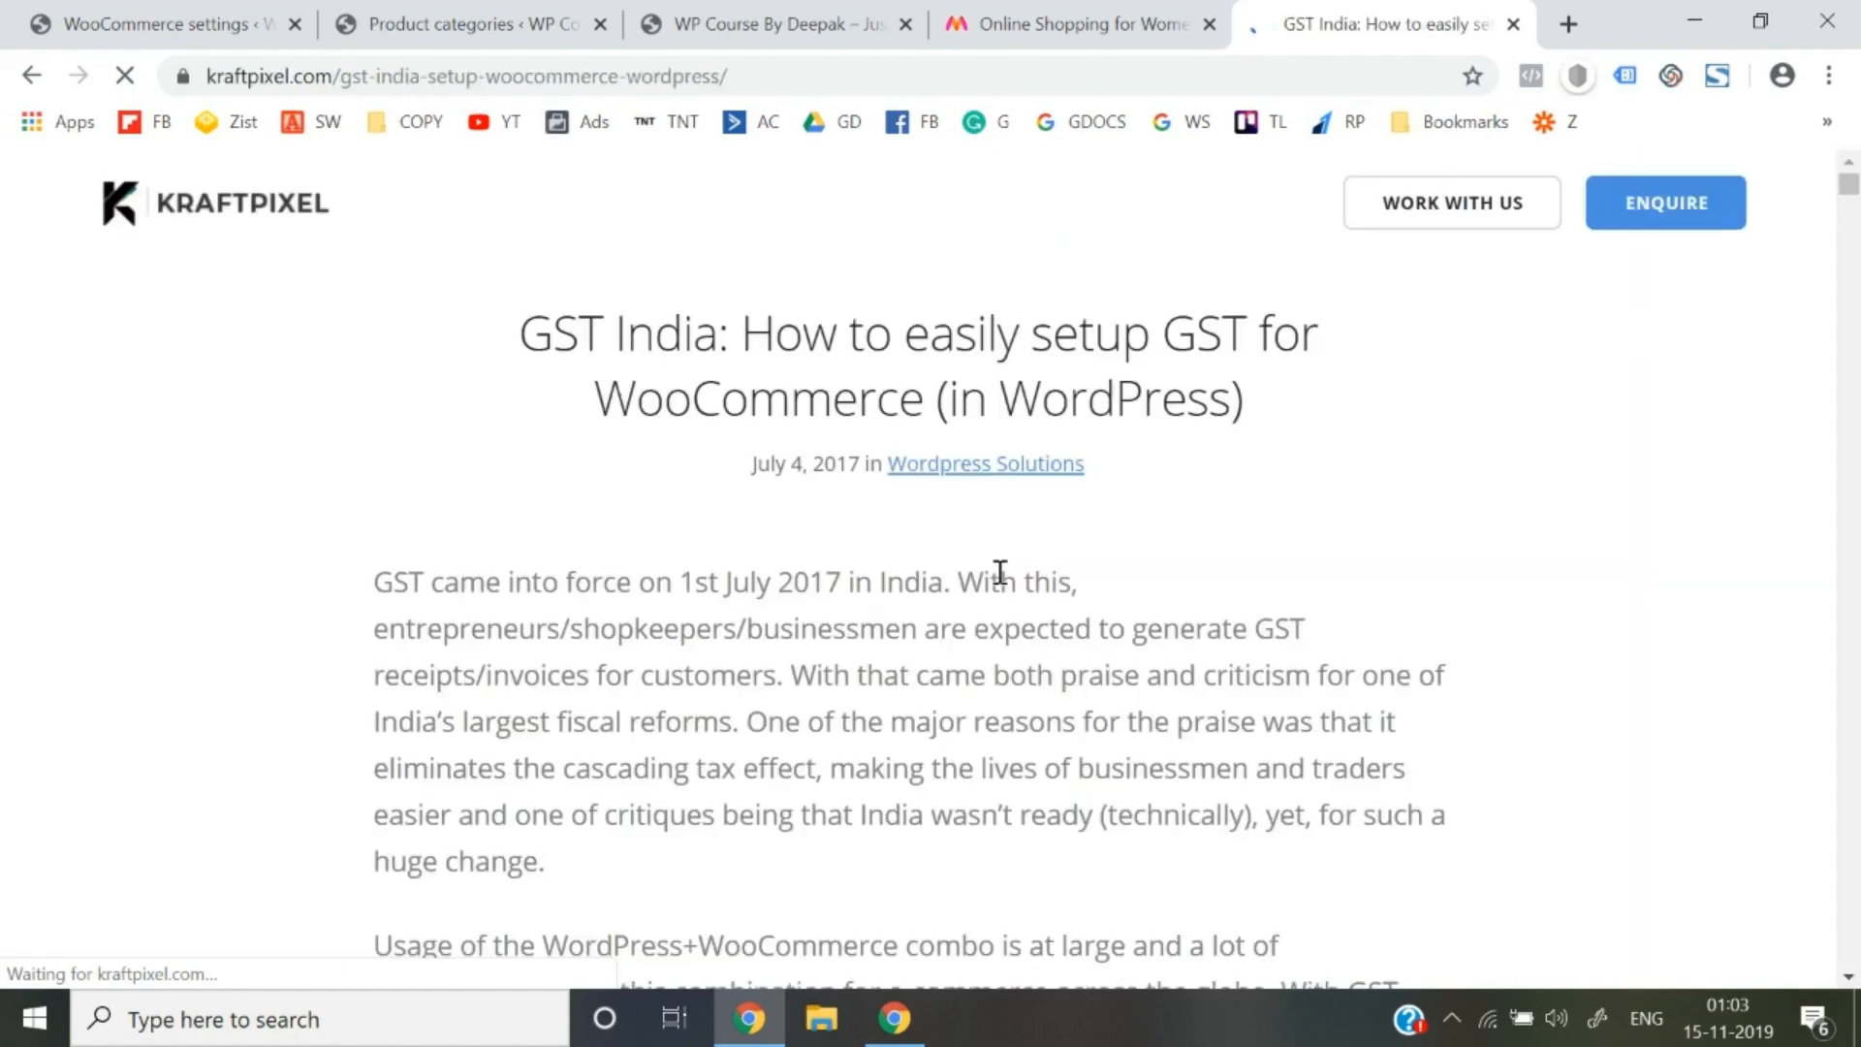
{"action": "scroll", "coordinate": [1000, 572], "scroll_direction": "down", "scroll_amount": 15}
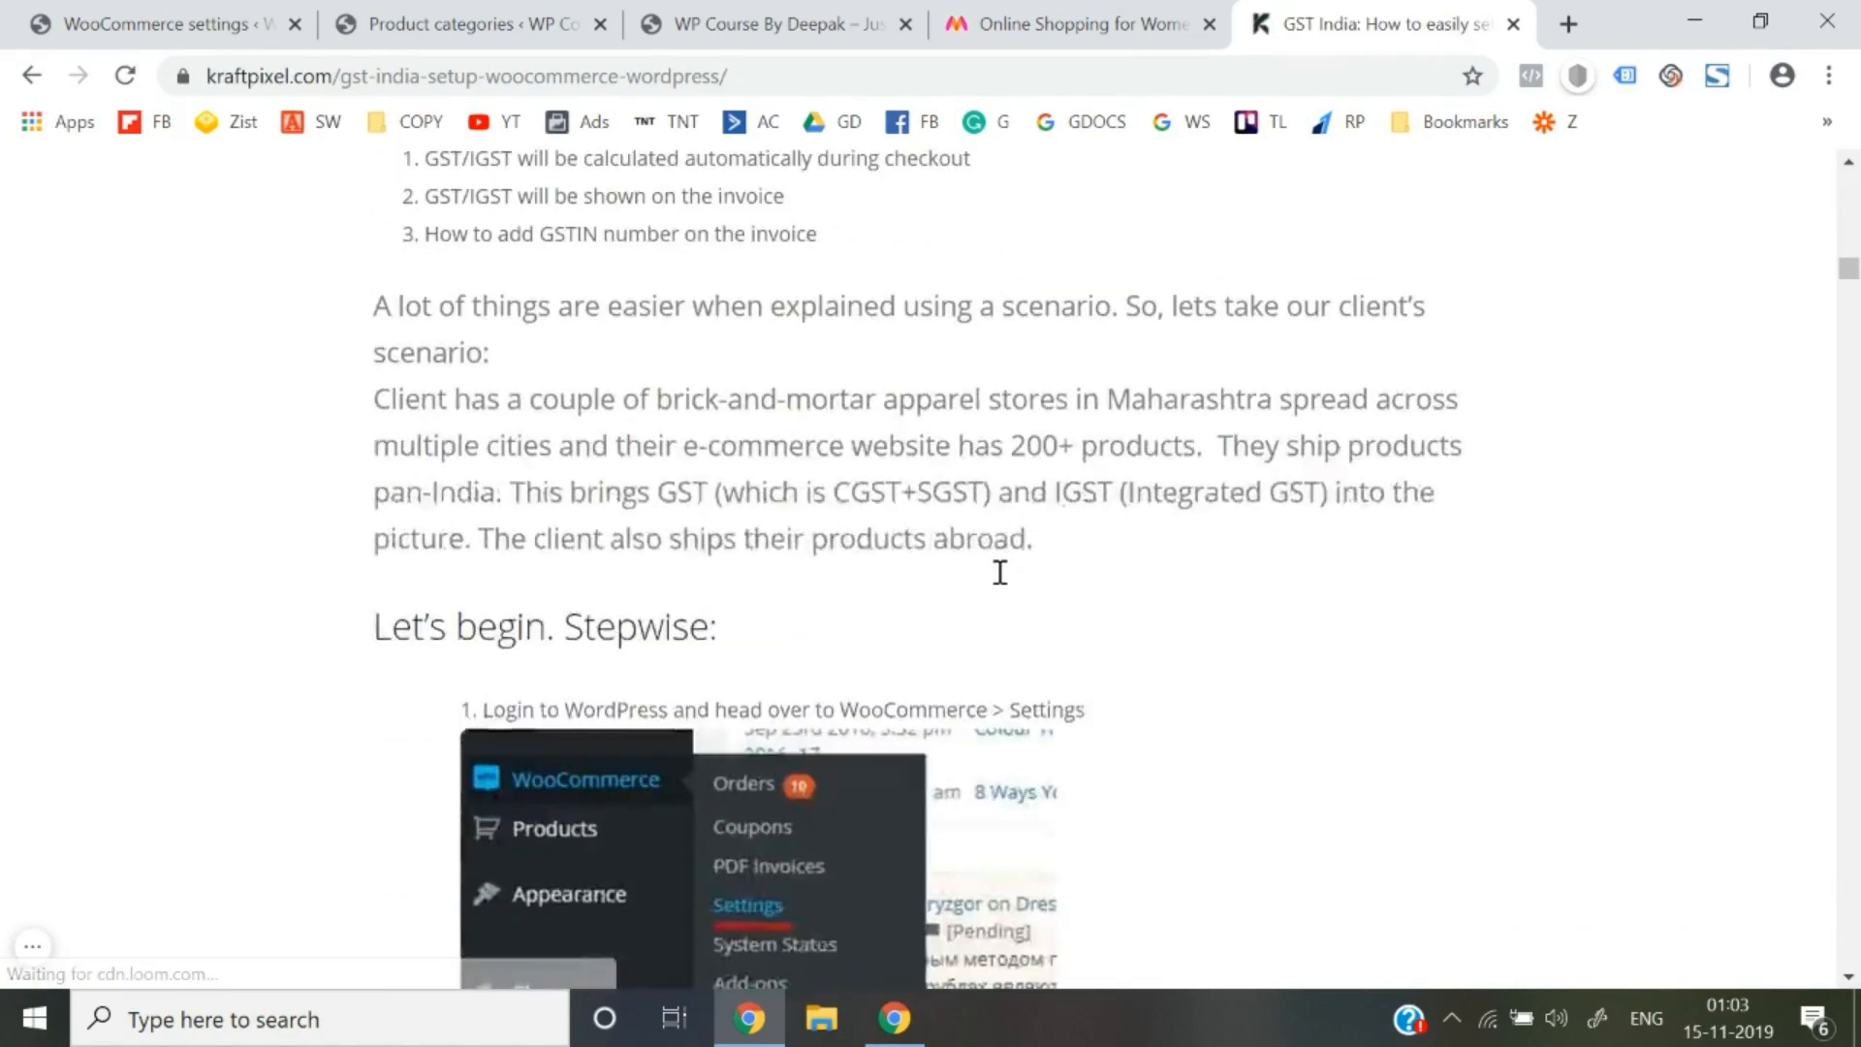
{"action": "scroll", "coordinate": [1000, 577], "scroll_direction": "down", "scroll_amount": 20}
{"action": "scroll", "coordinate": [1001, 581], "scroll_direction": "up", "scroll_amount": 2}
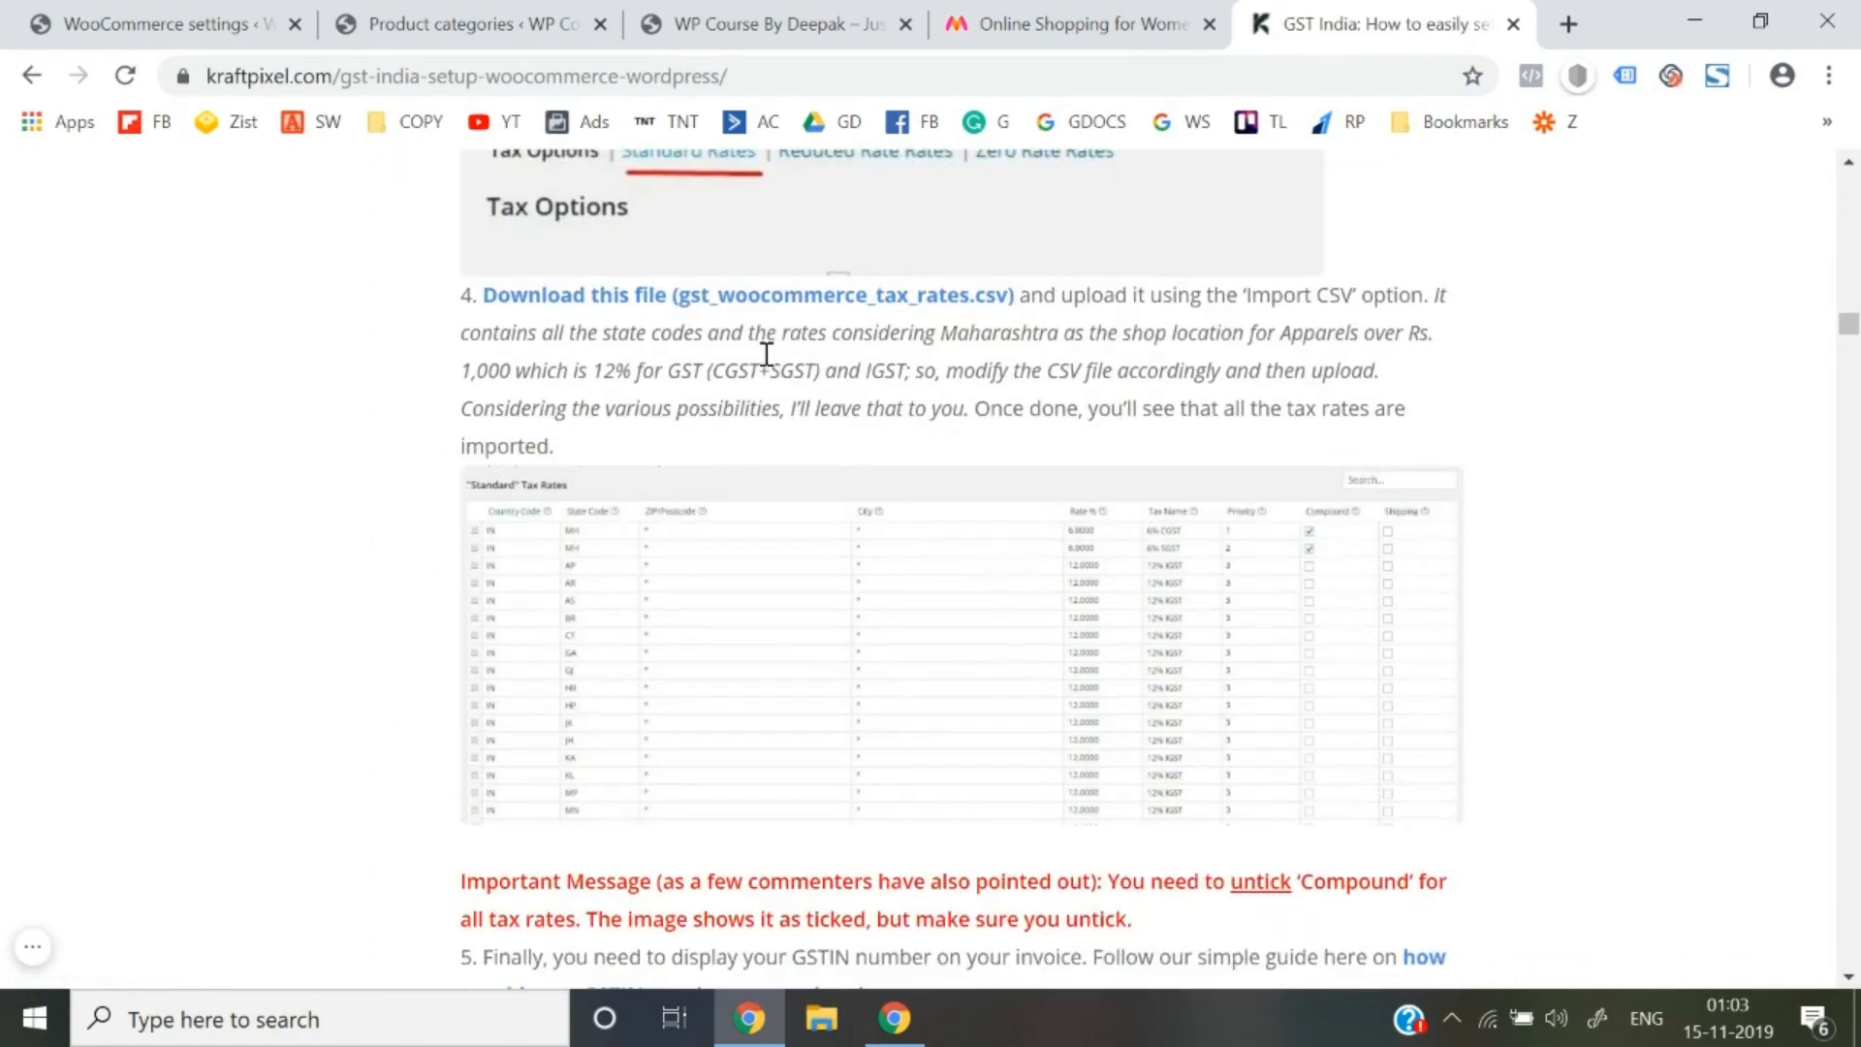
{"action": "left_click", "coordinate": [768, 303]}
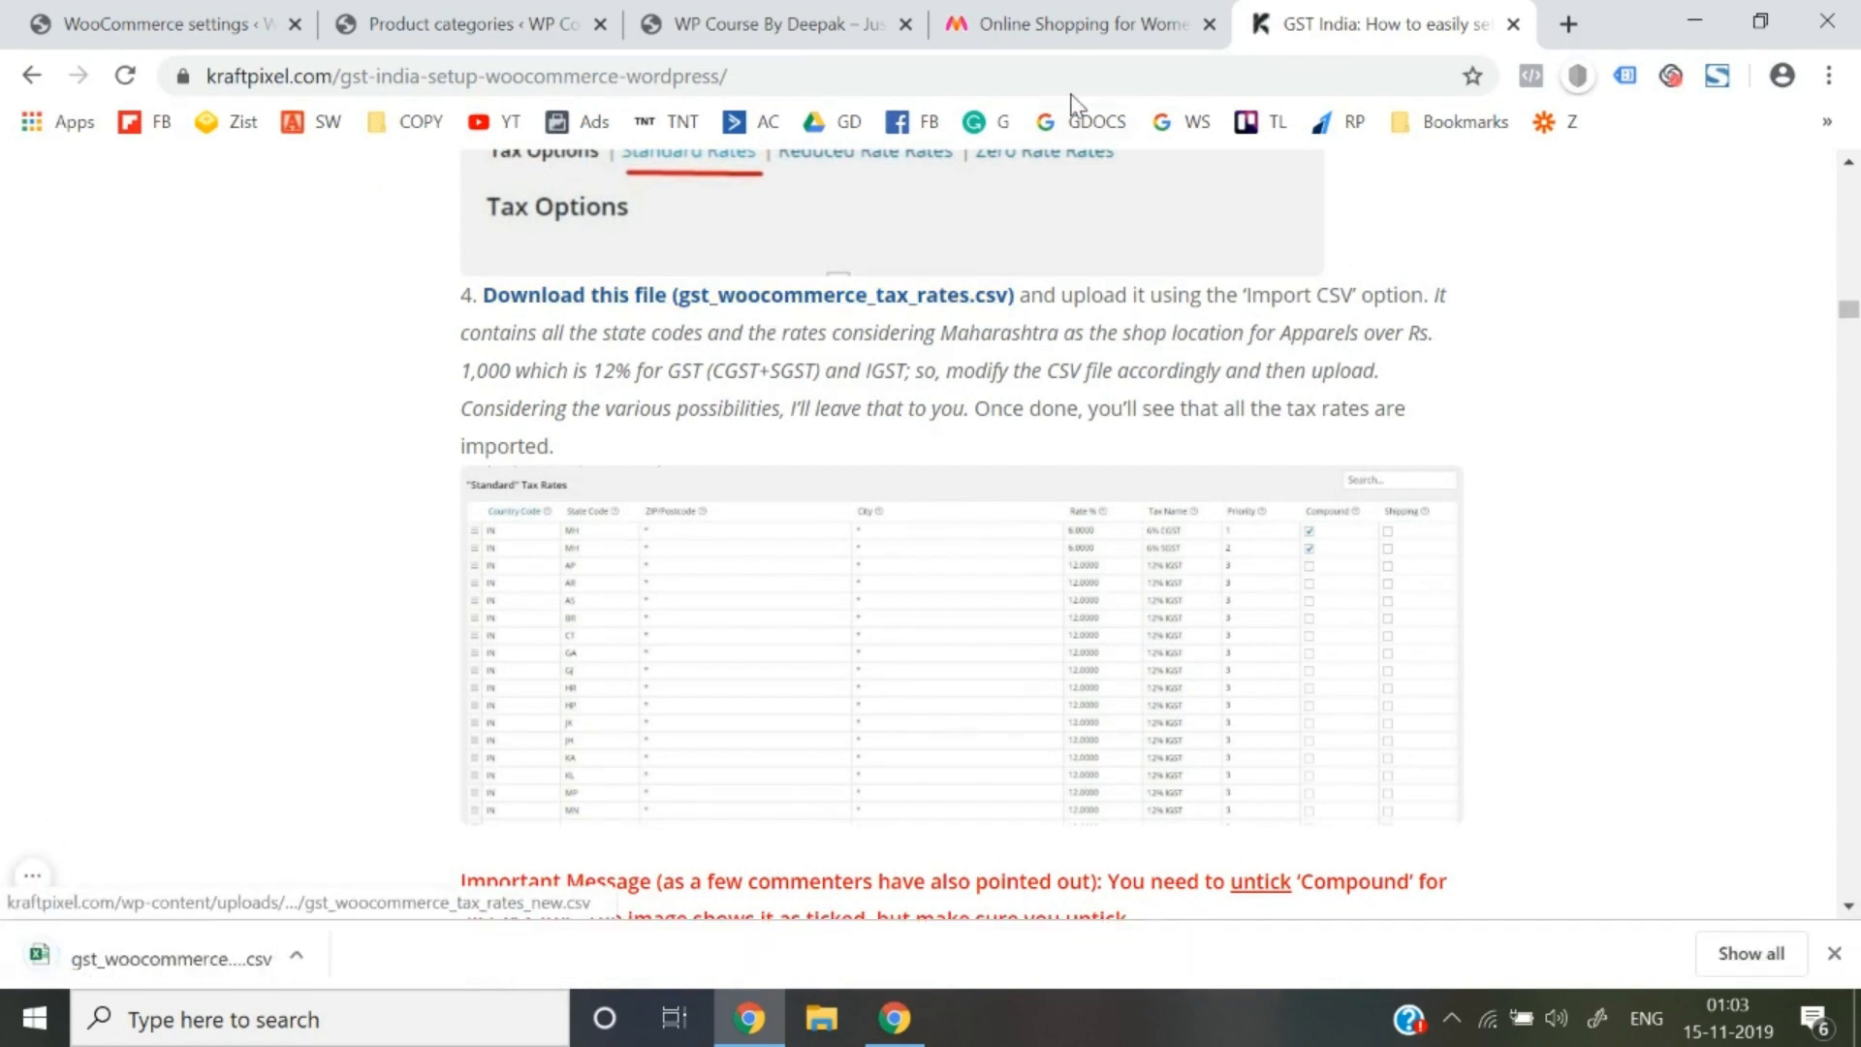
{"action": "left_click", "coordinate": [1513, 24]}
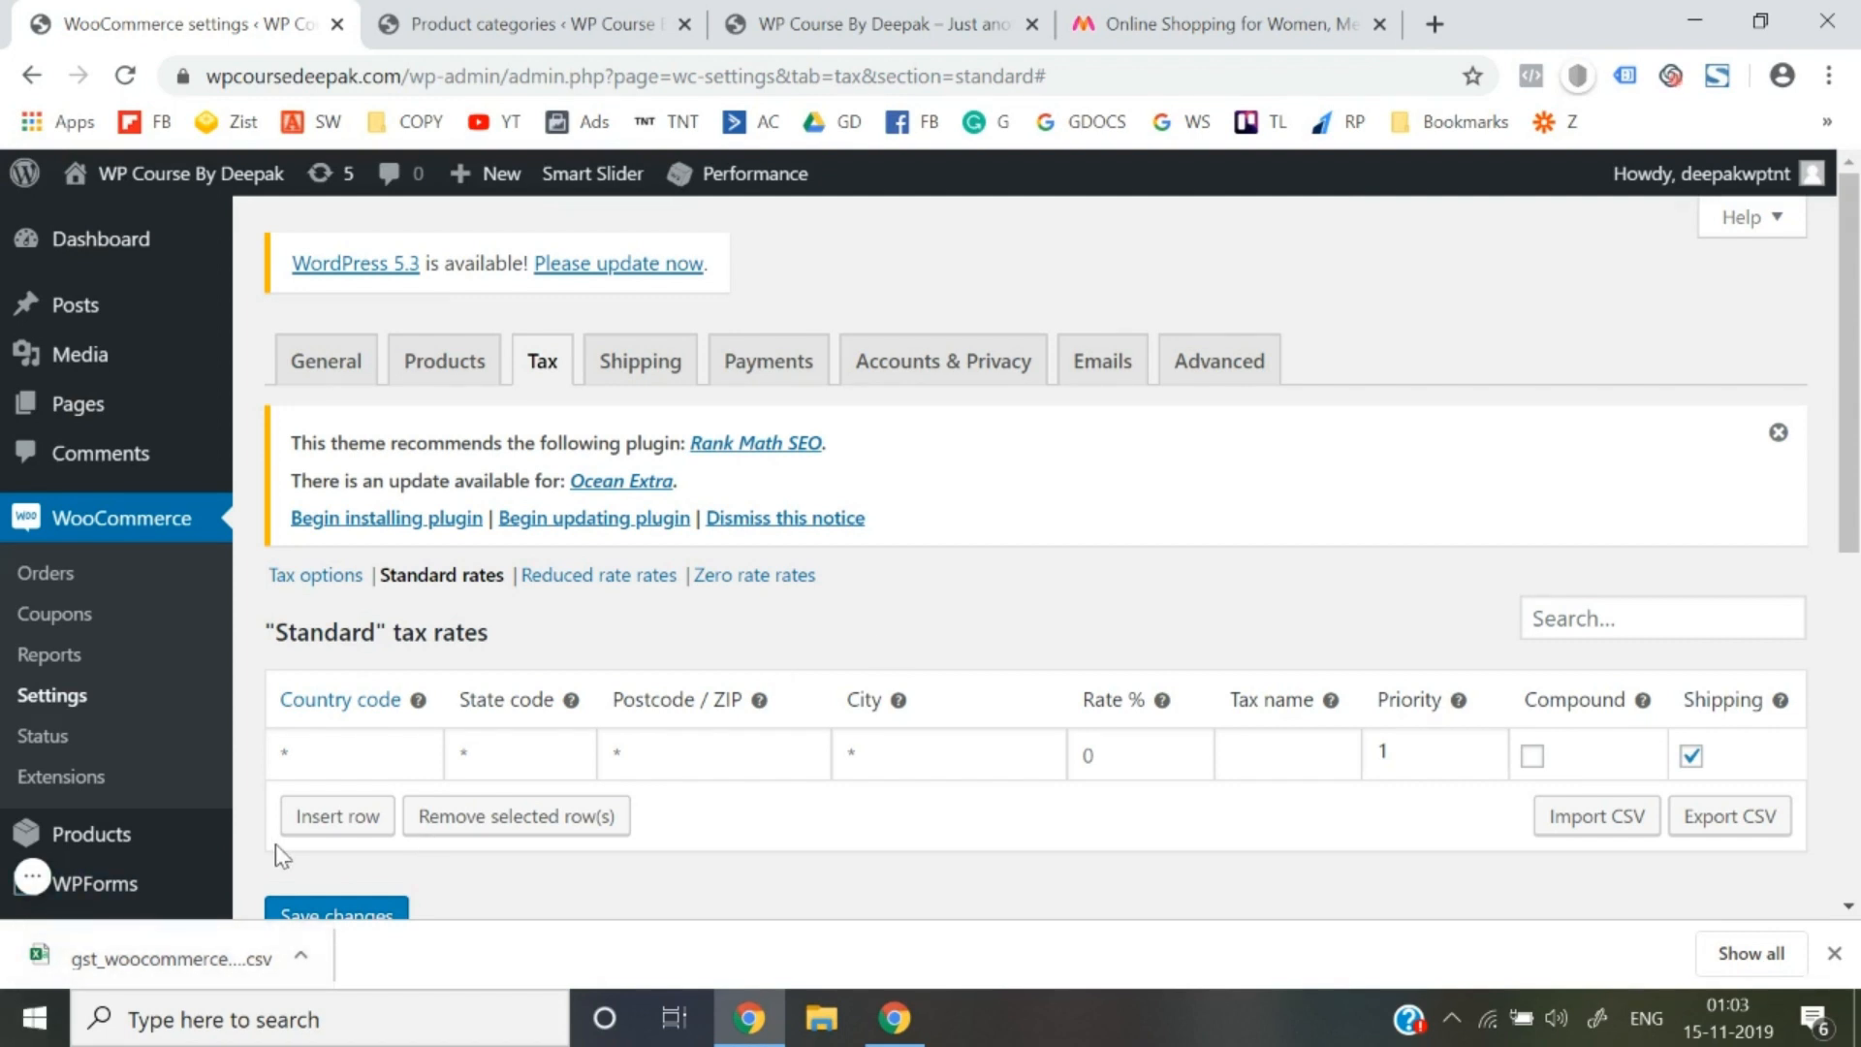
Start a CSV import from the Standard tax rates, discarding unsaved changes, and upload and import gst_woocommerce_tax_rates_new from Downloads
{"action": "scroll", "coordinate": [276, 845], "scroll_direction": "down", "scroll_amount": 1}
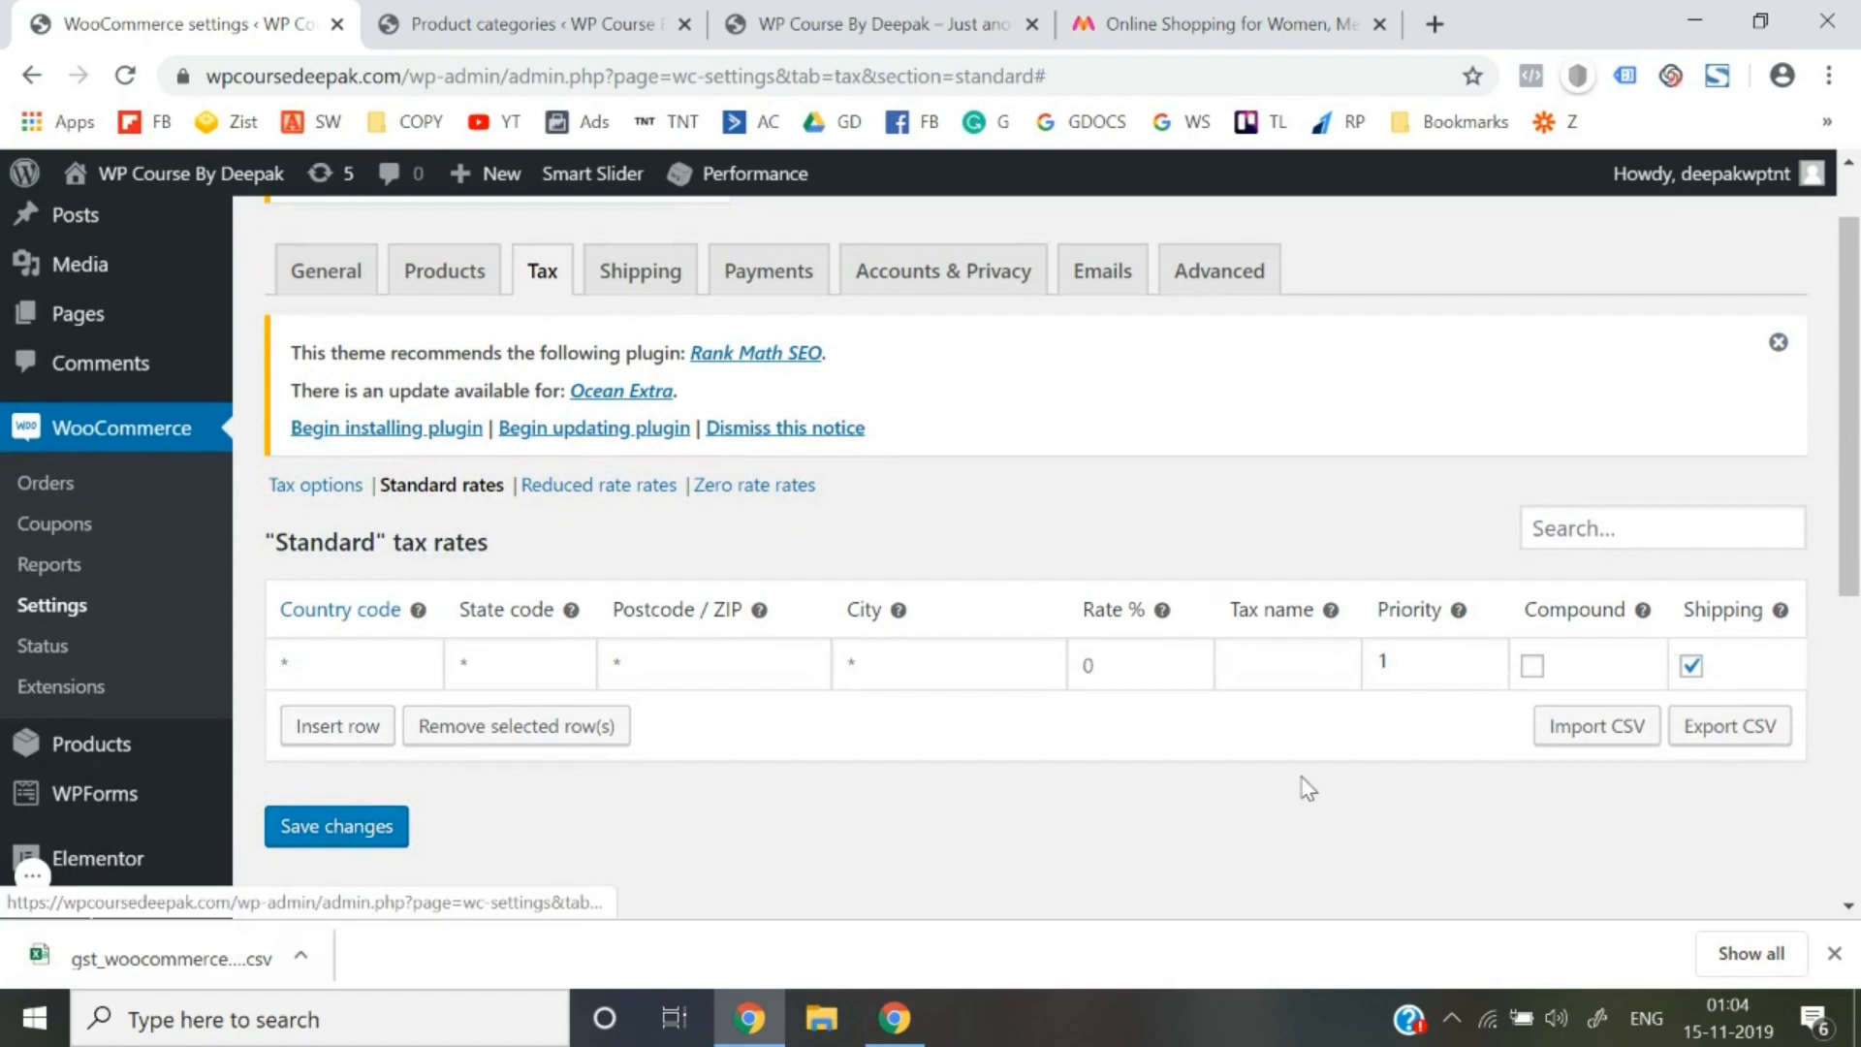
{"action": "left_click", "coordinate": [1627, 746]}
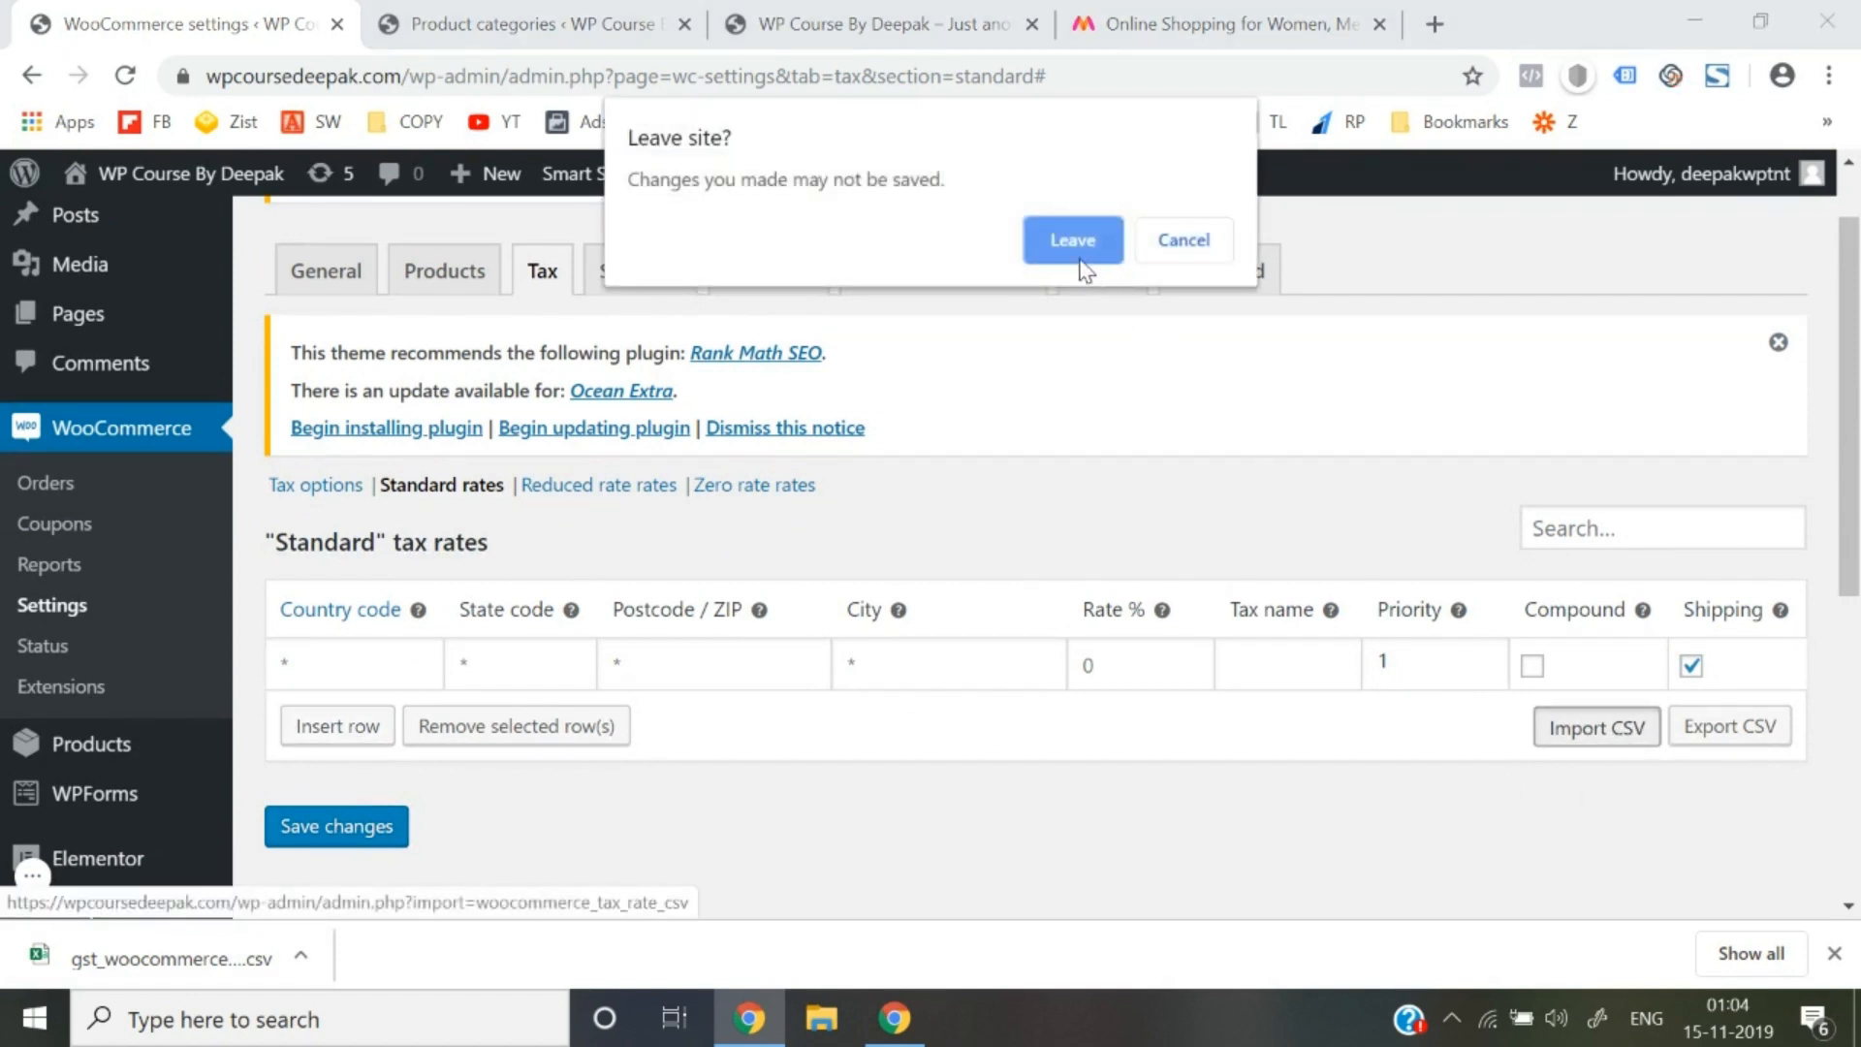
{"action": "left_click", "coordinate": [1076, 243]}
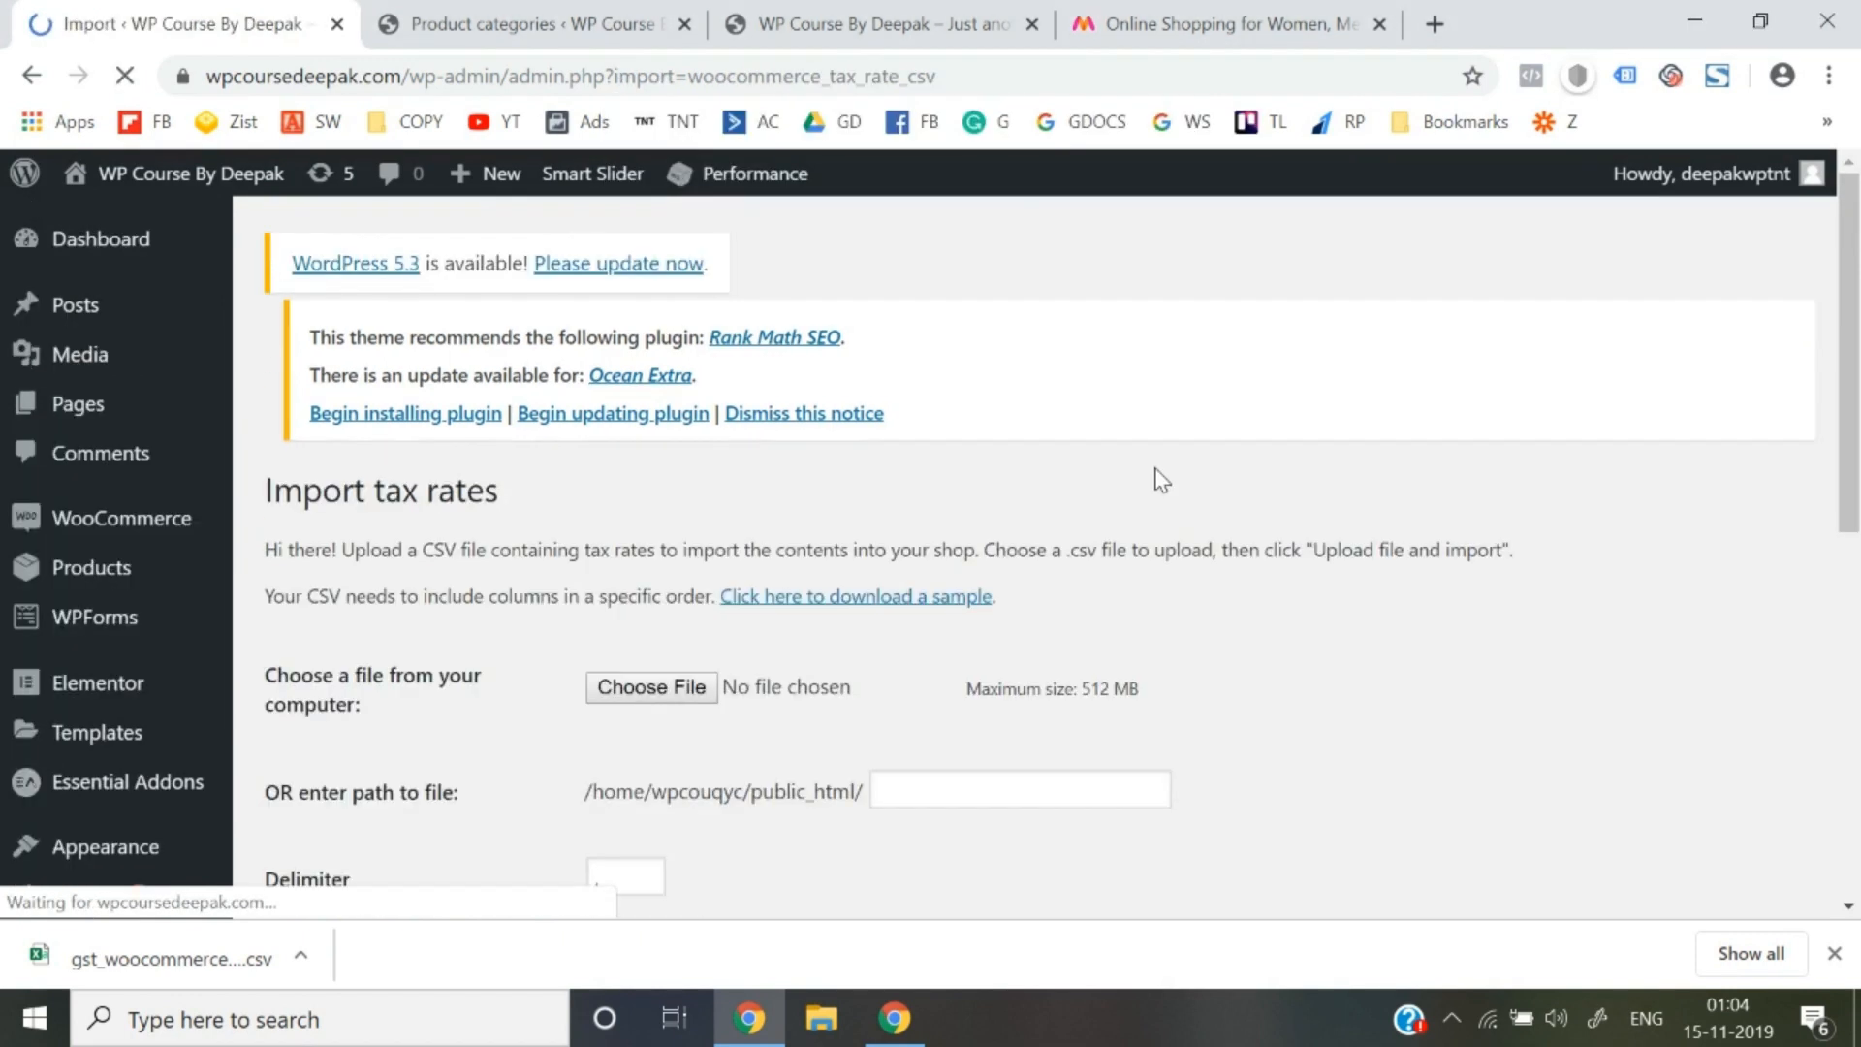
{"action": "scroll", "coordinate": [1160, 480], "scroll_direction": "down", "scroll_amount": 3}
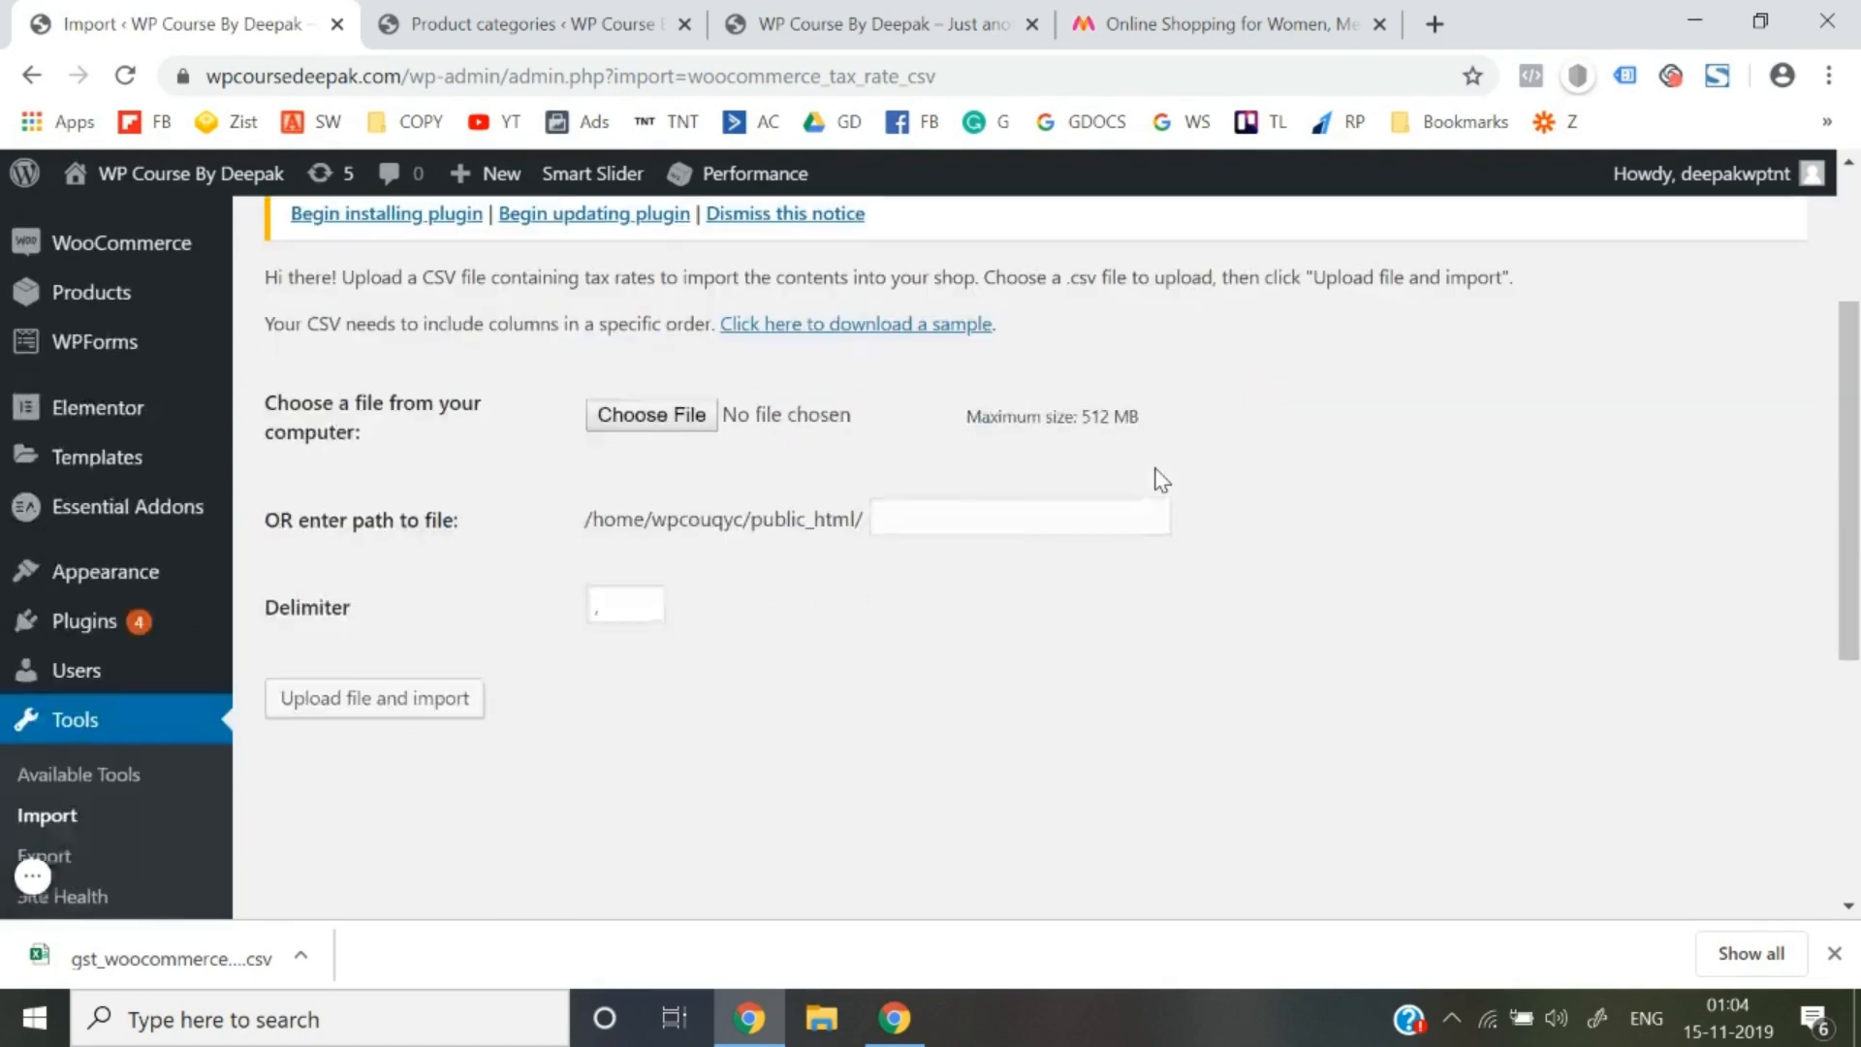
{"action": "left_click", "coordinate": [690, 415]}
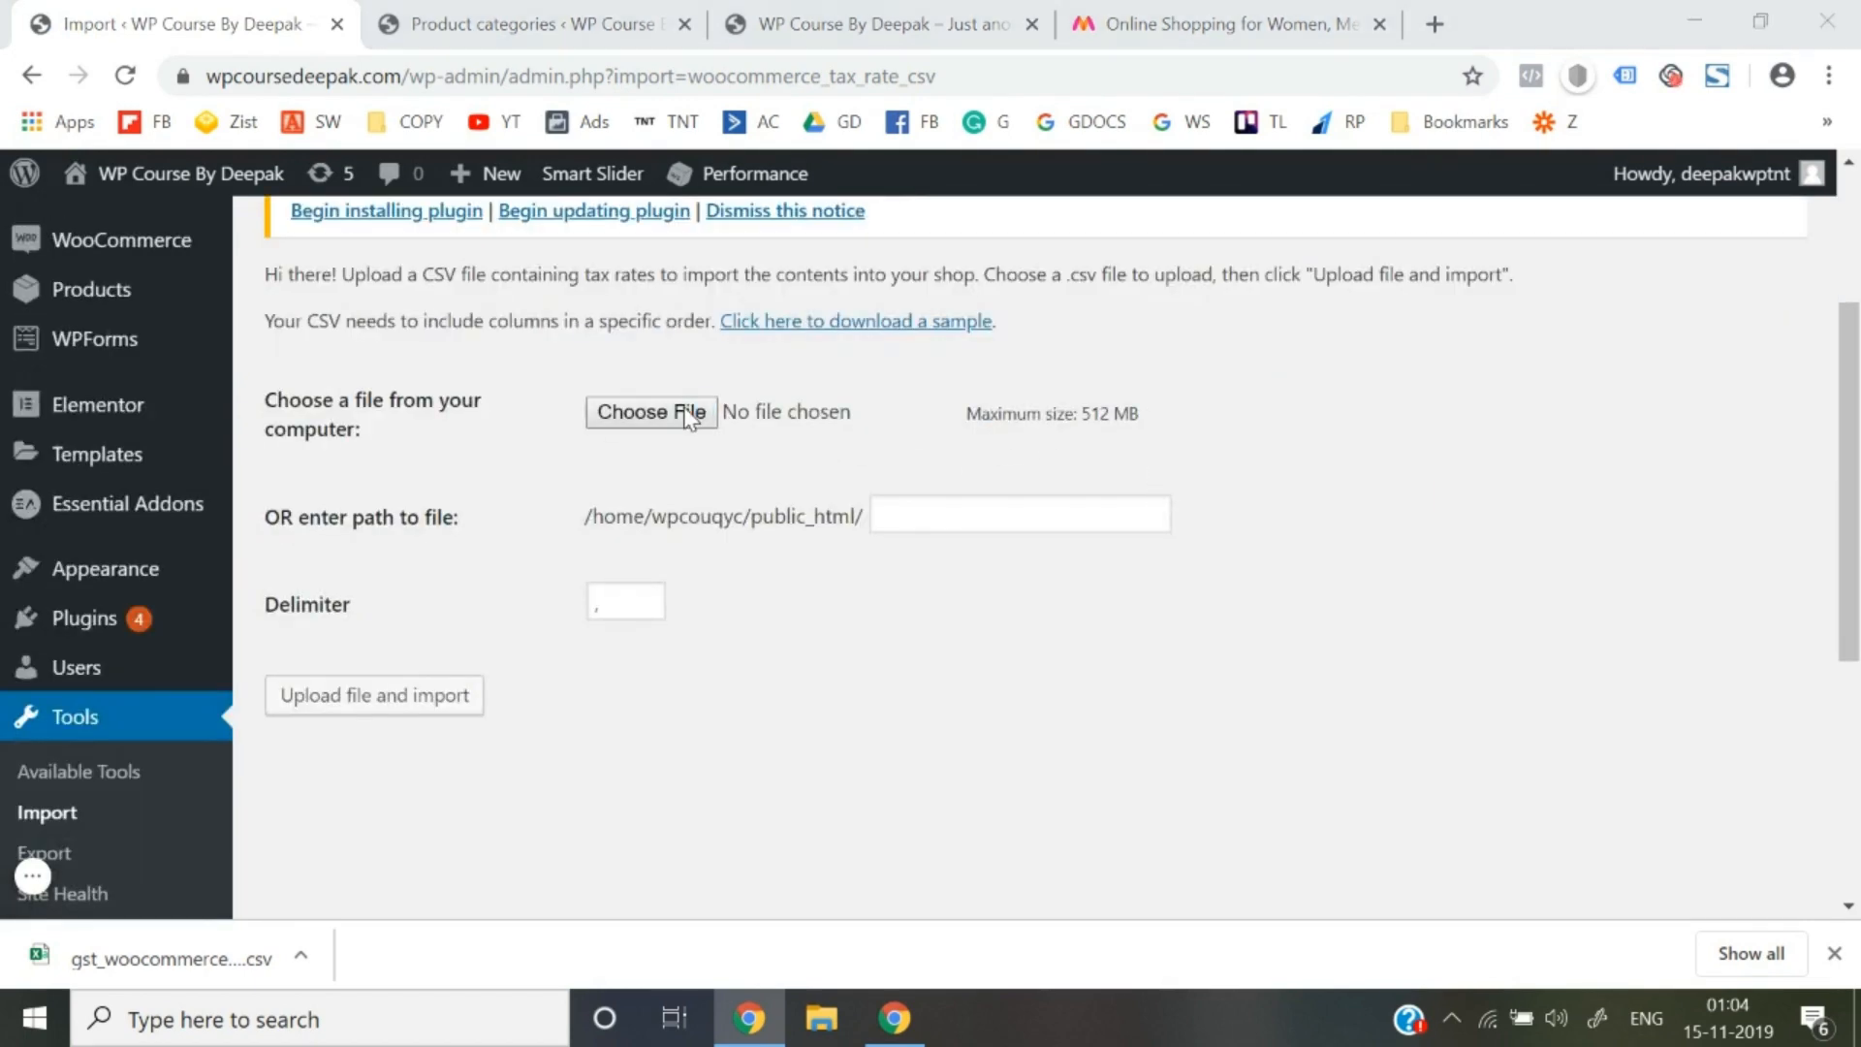
{"action": "scroll", "coordinate": [129, 233], "scroll_direction": "up", "scroll_amount": 3}
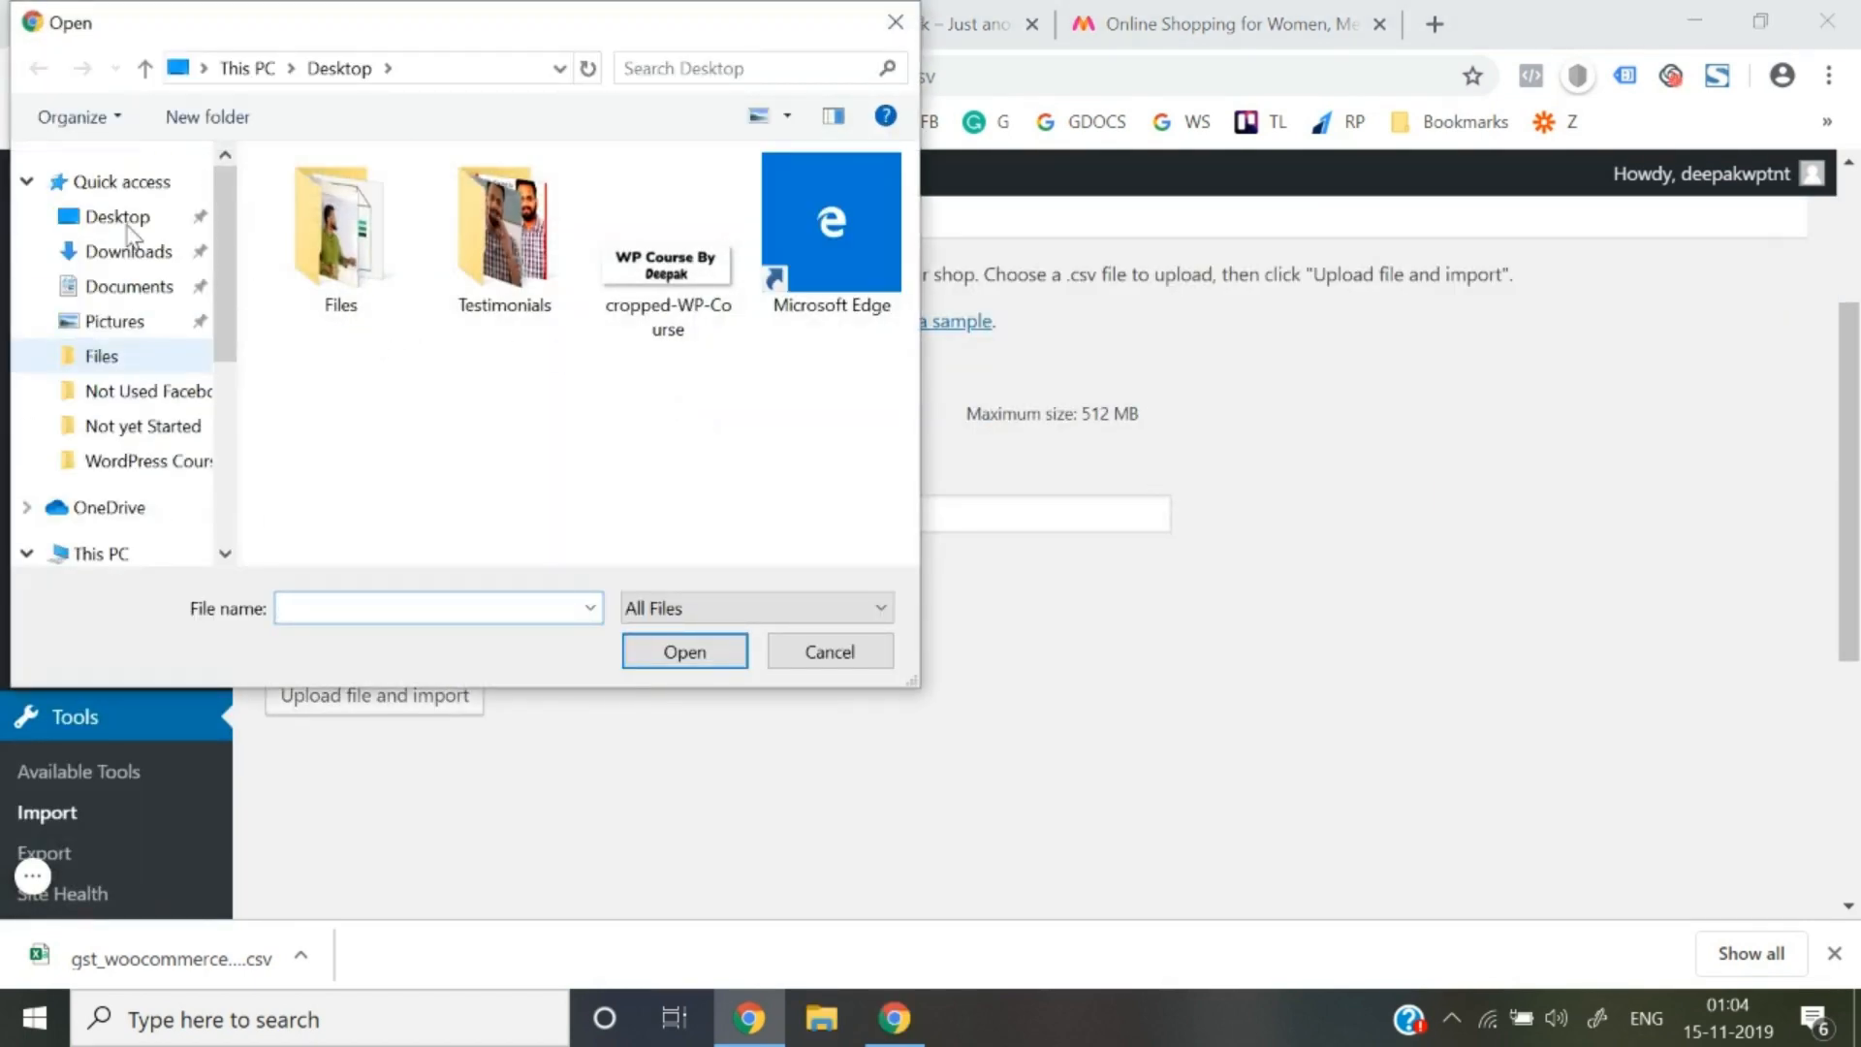
{"action": "left_click", "coordinate": [126, 251]}
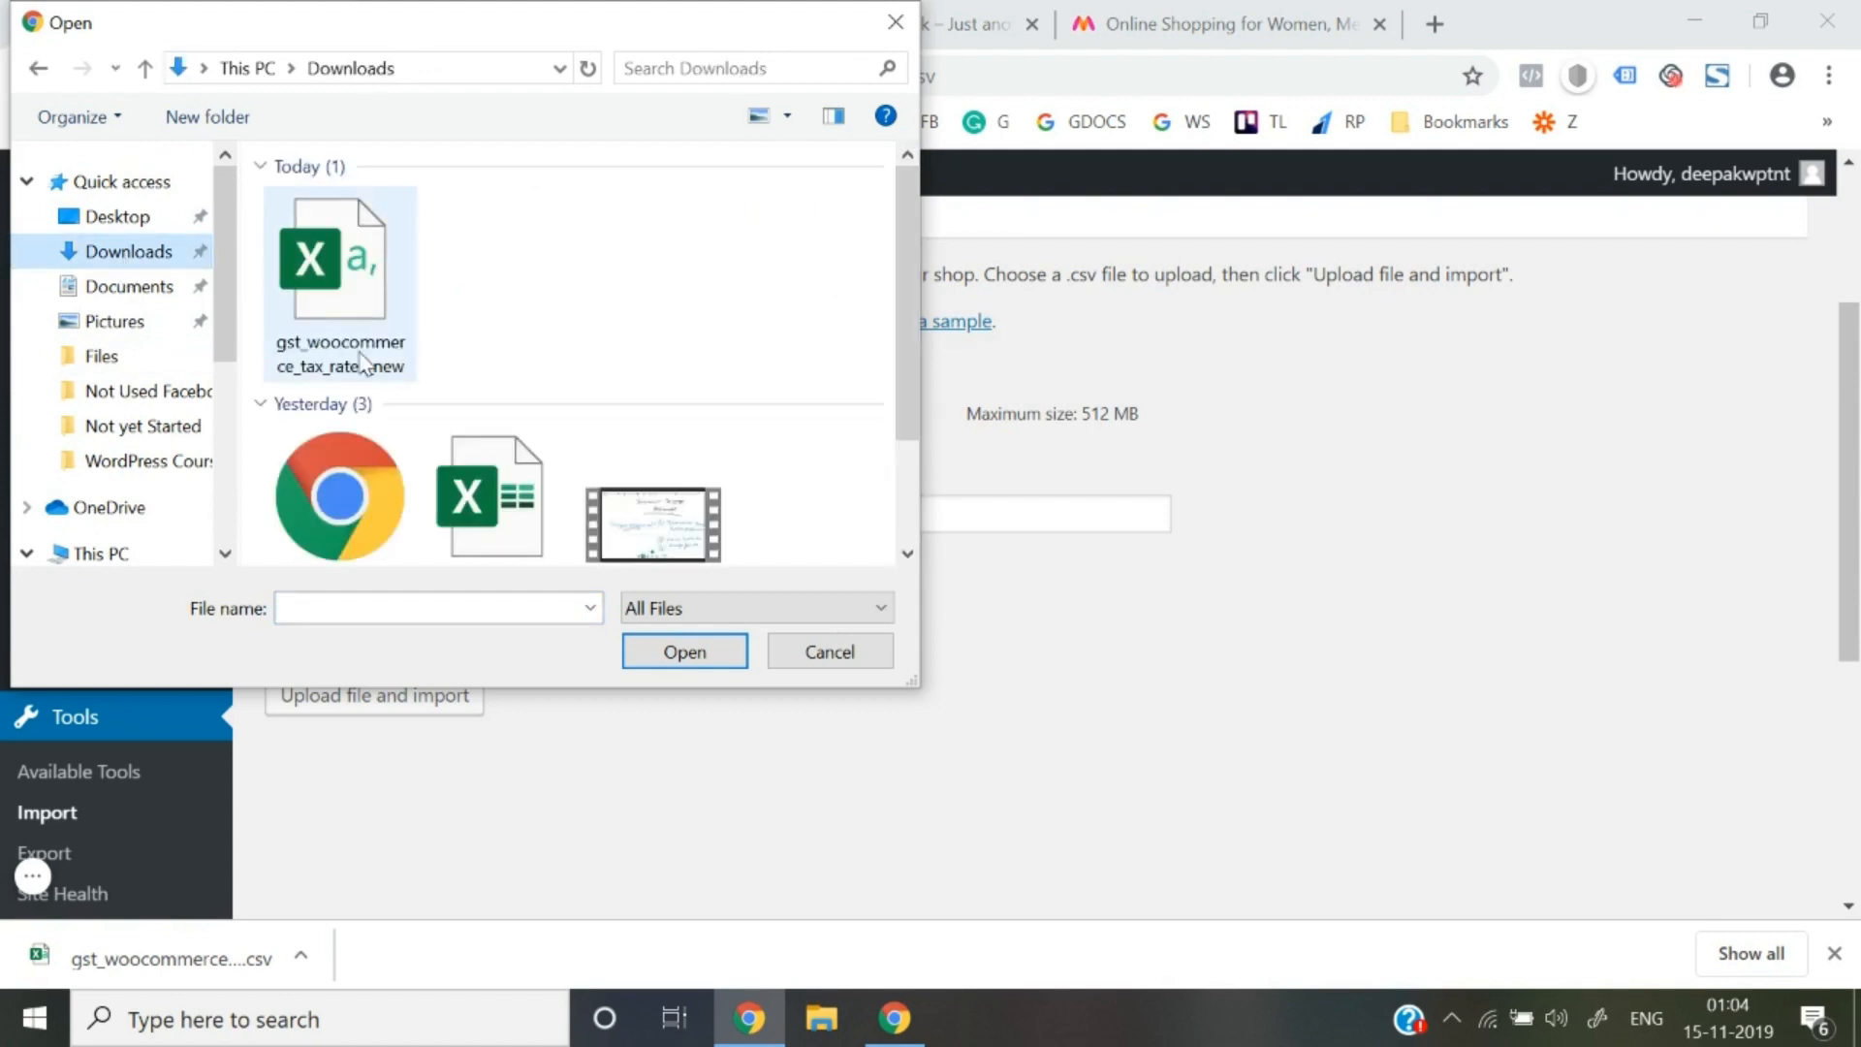
{"action": "double_click", "coordinate": [360, 357]}
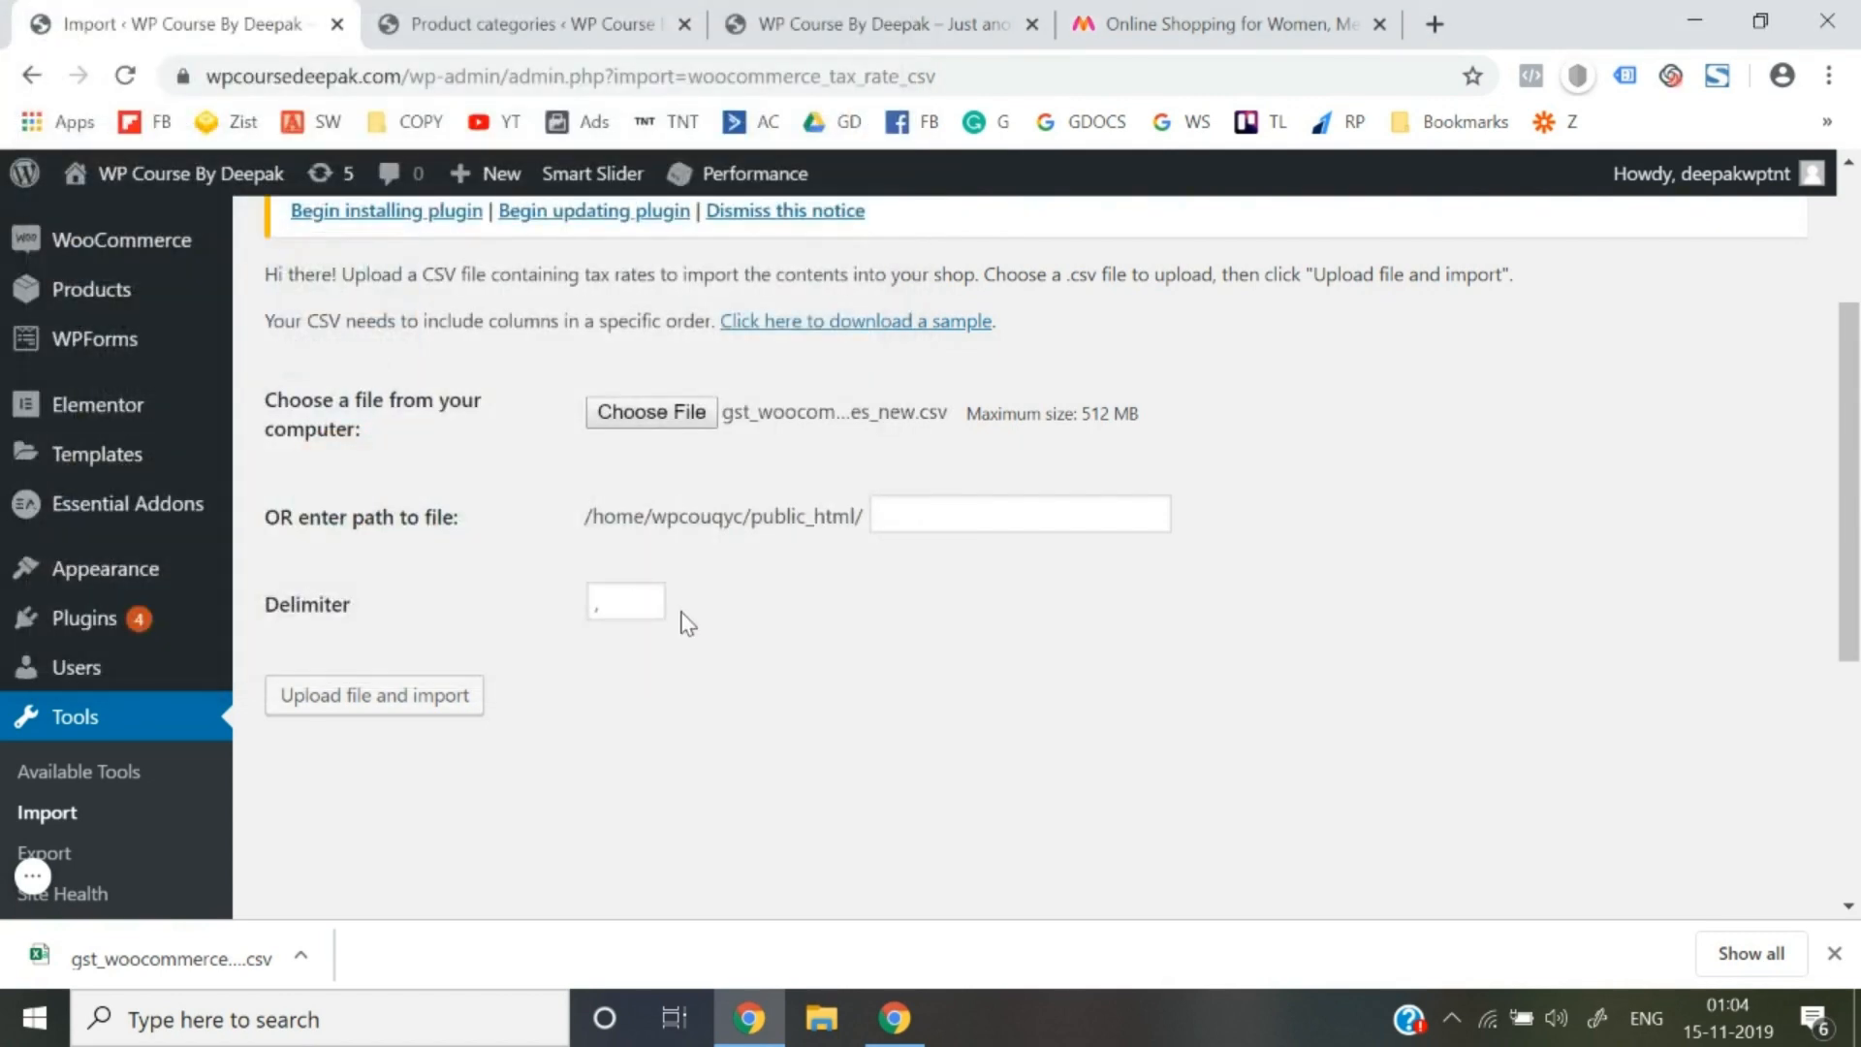
{"action": "left_click", "coordinate": [397, 708]}
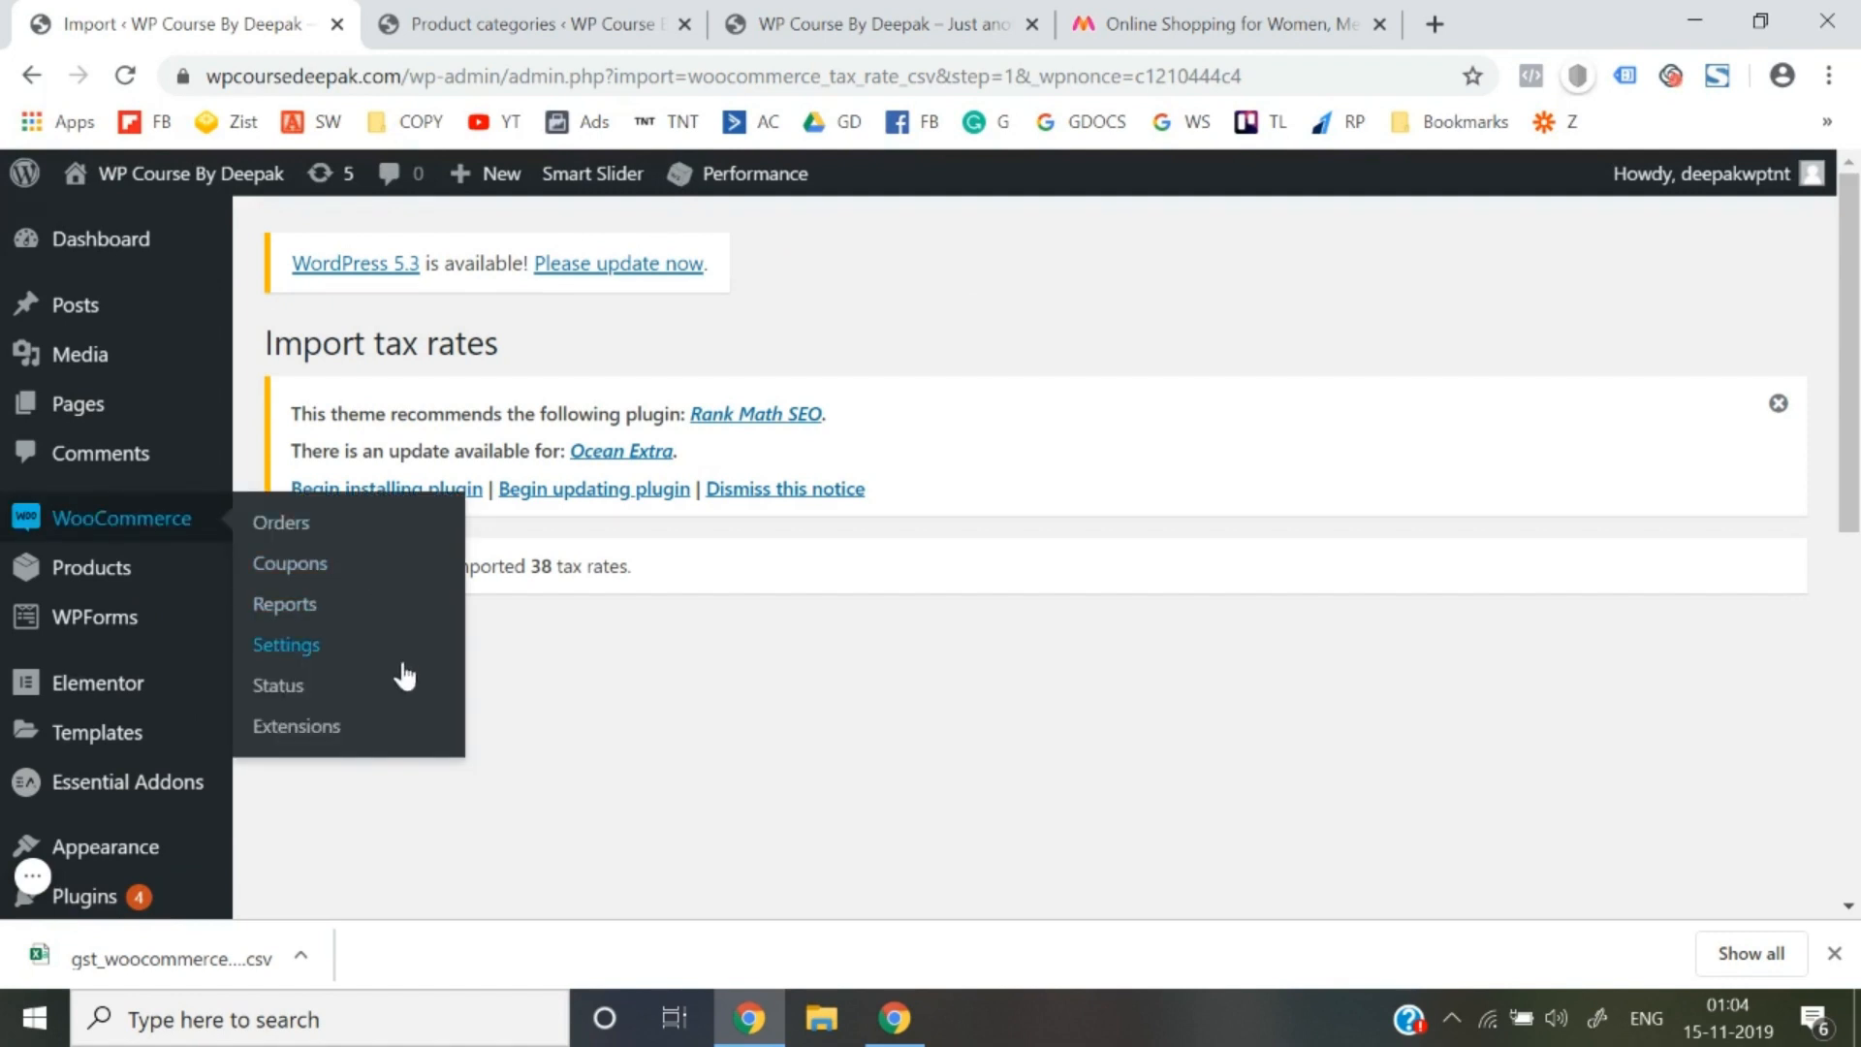
Return to the WooCommerce tax settings, look over the tax options, and open the Standard rates
{"action": "left_click", "coordinate": [391, 643]}
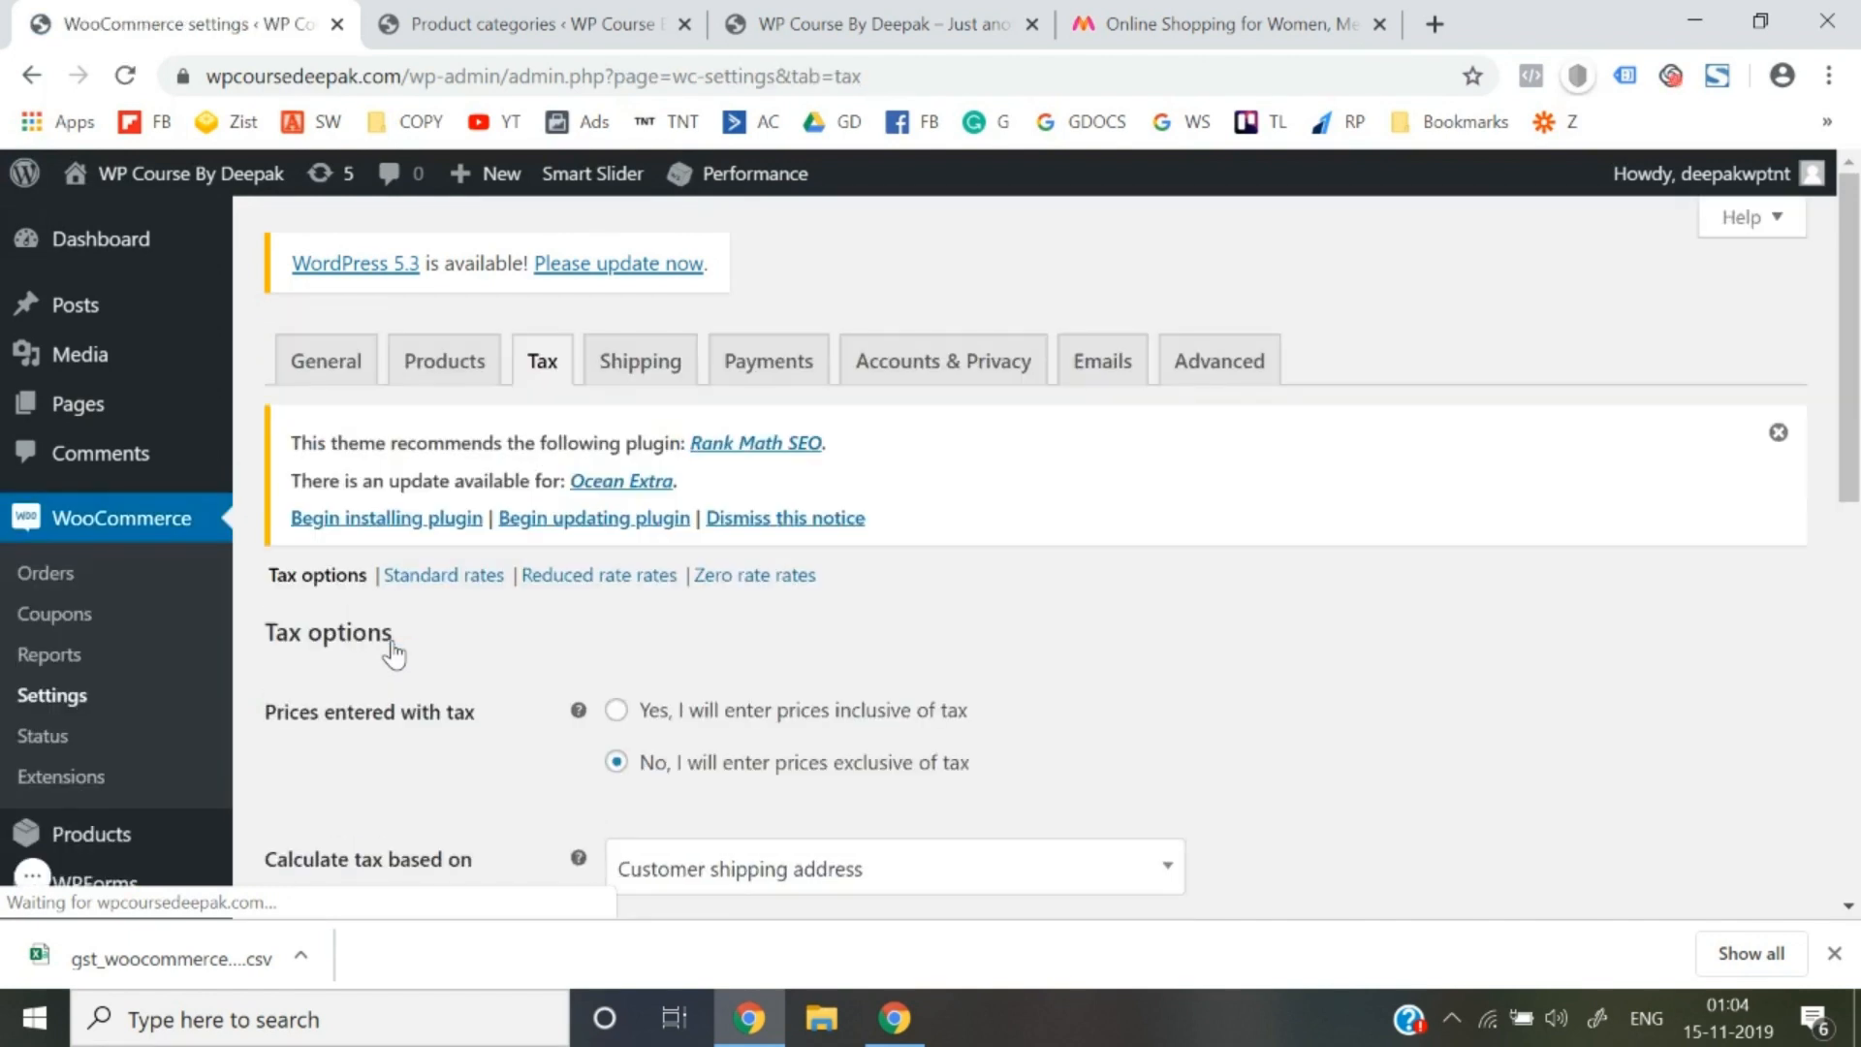
{"action": "scroll", "coordinate": [393, 653], "scroll_direction": "down", "scroll_amount": 5}
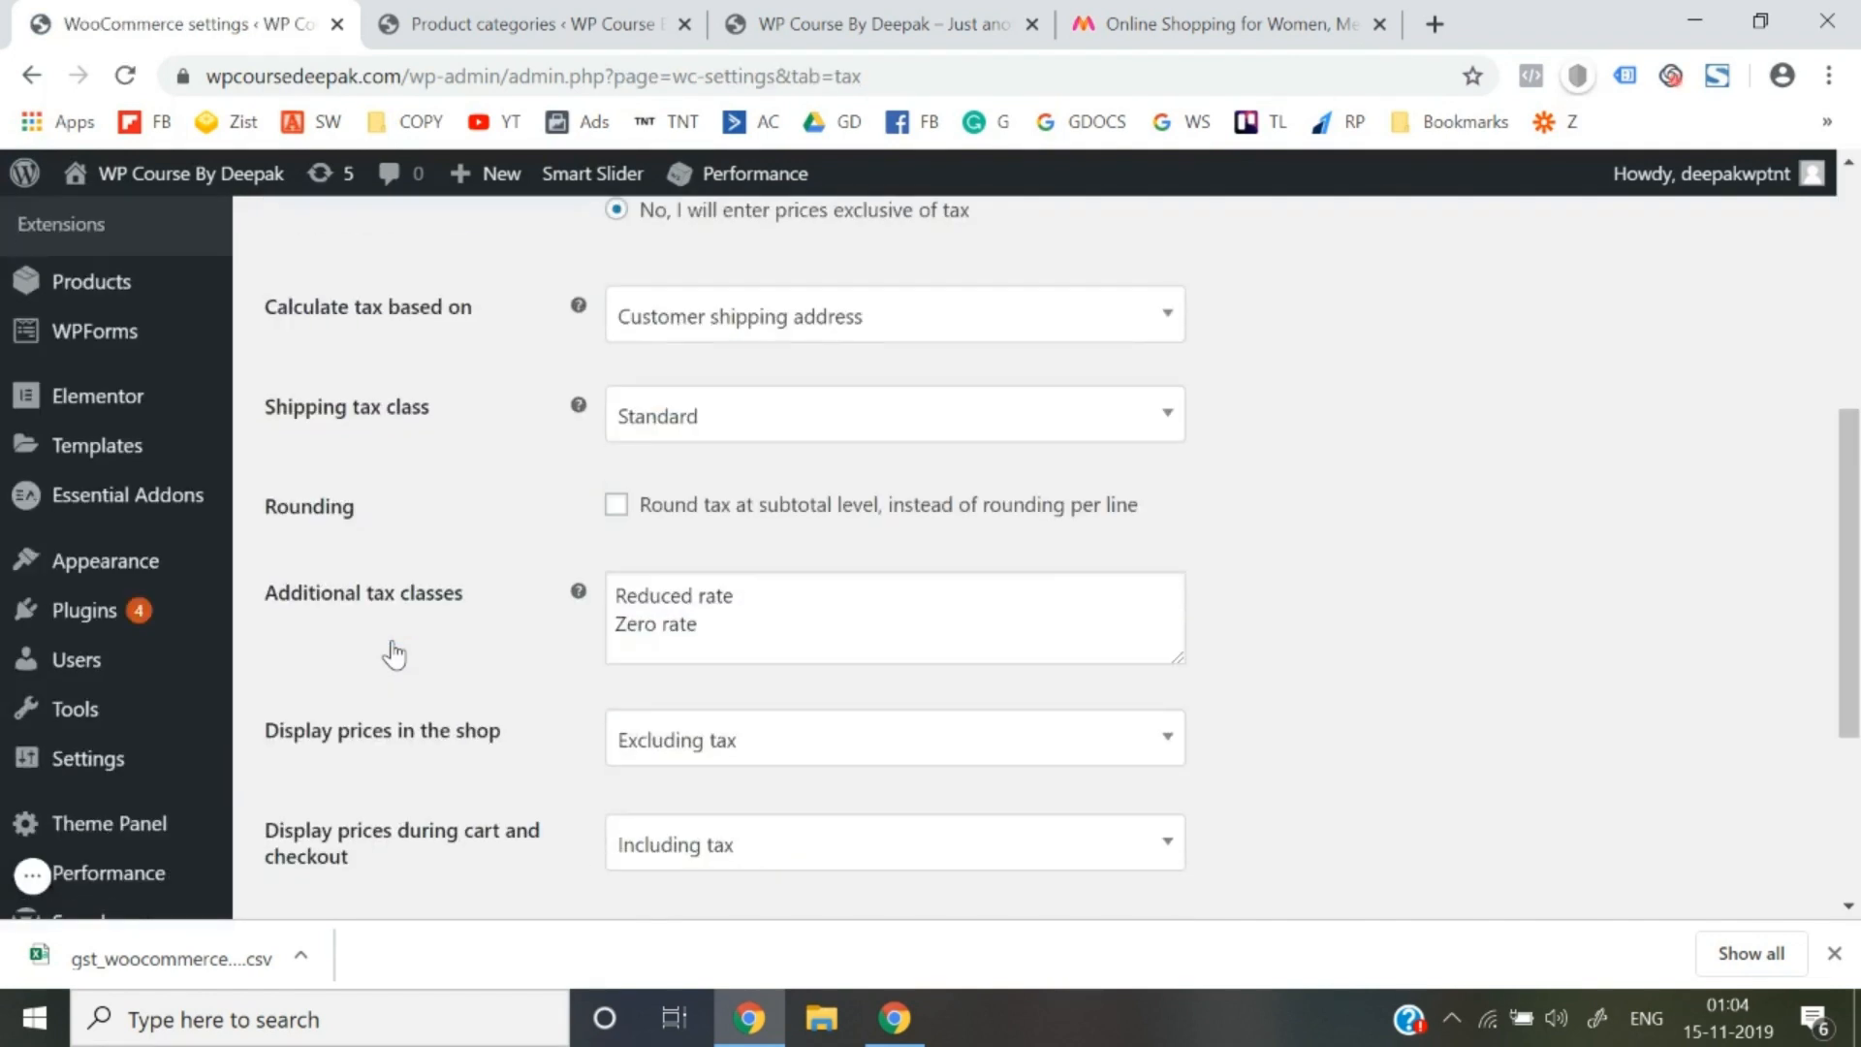
{"action": "scroll", "coordinate": [392, 652], "scroll_direction": "down", "scroll_amount": 5}
{"action": "scroll", "coordinate": [392, 653], "scroll_direction": "up", "scroll_amount": 15}
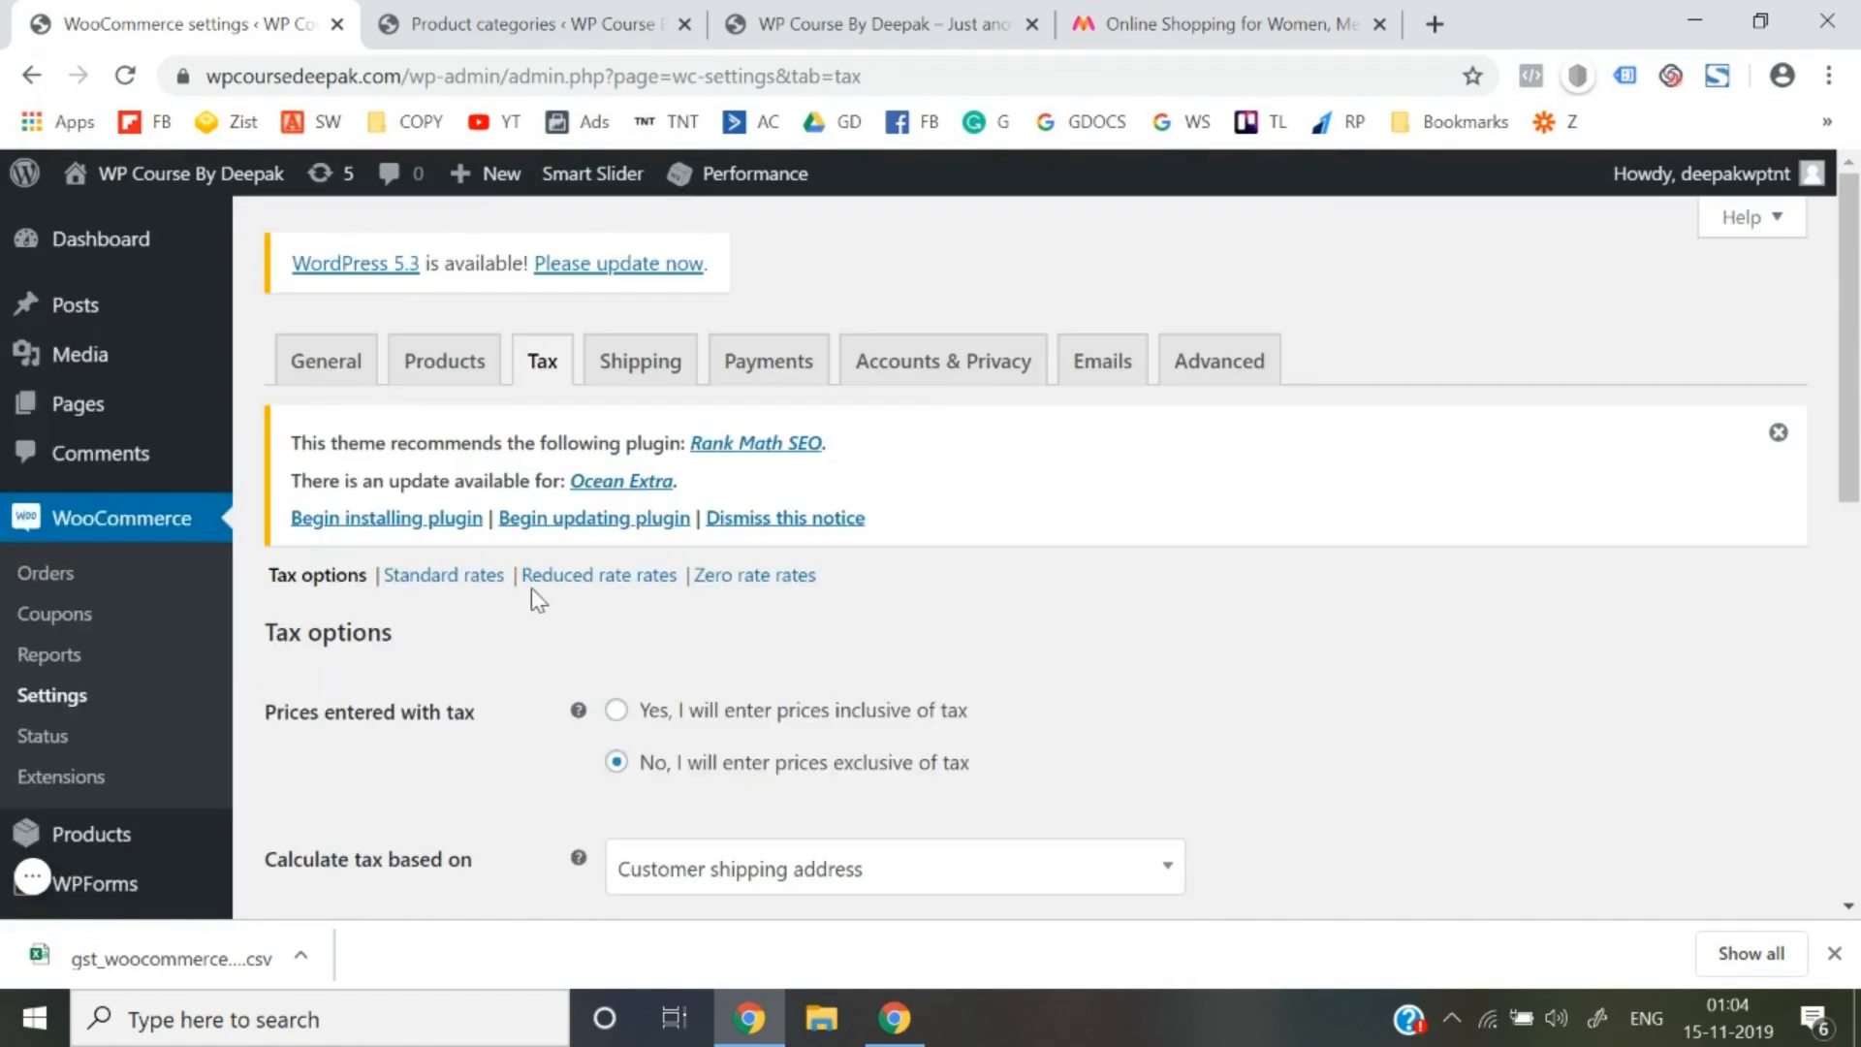
{"action": "left_click", "coordinate": [441, 586]}
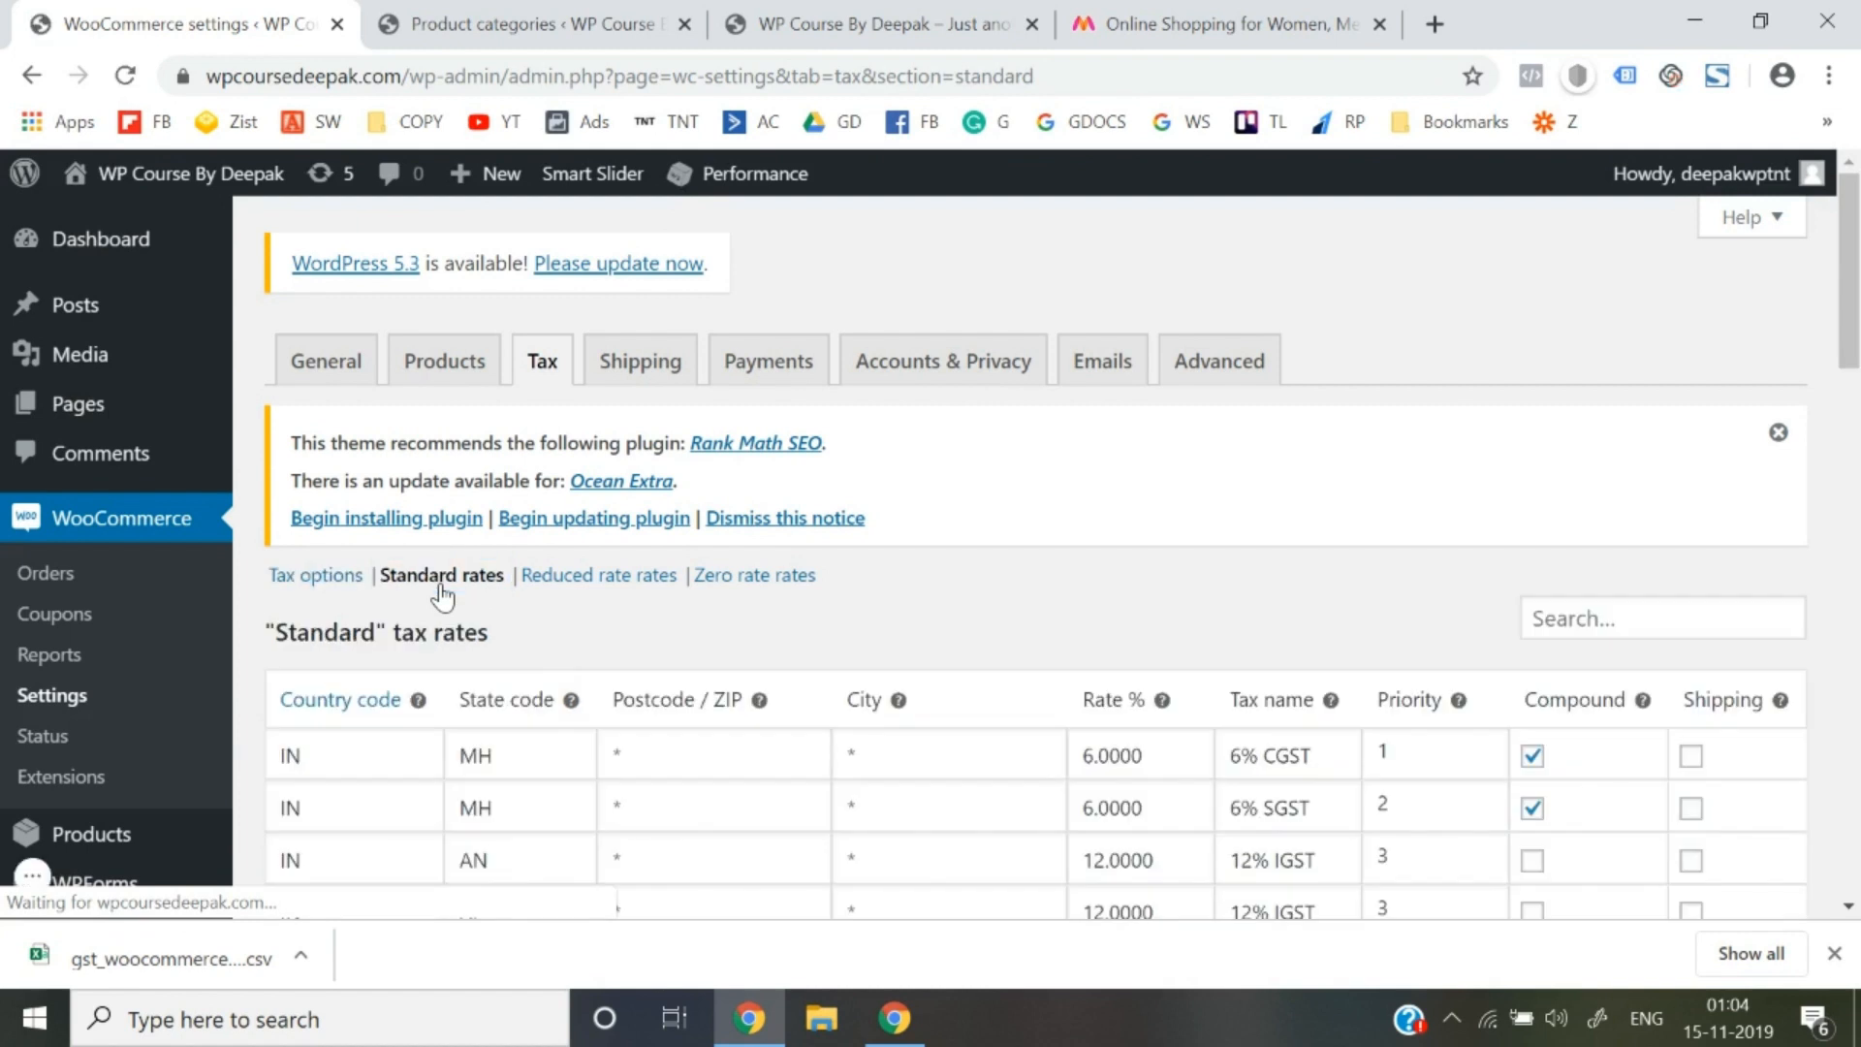
Turn off Compound for the MH 6% CGST and 6% SGST rates and save the Standard tax rates
{"action": "scroll", "coordinate": [443, 596], "scroll_direction": "down", "scroll_amount": 2}
{"action": "scroll", "coordinate": [443, 598], "scroll_direction": "down", "scroll_amount": 1}
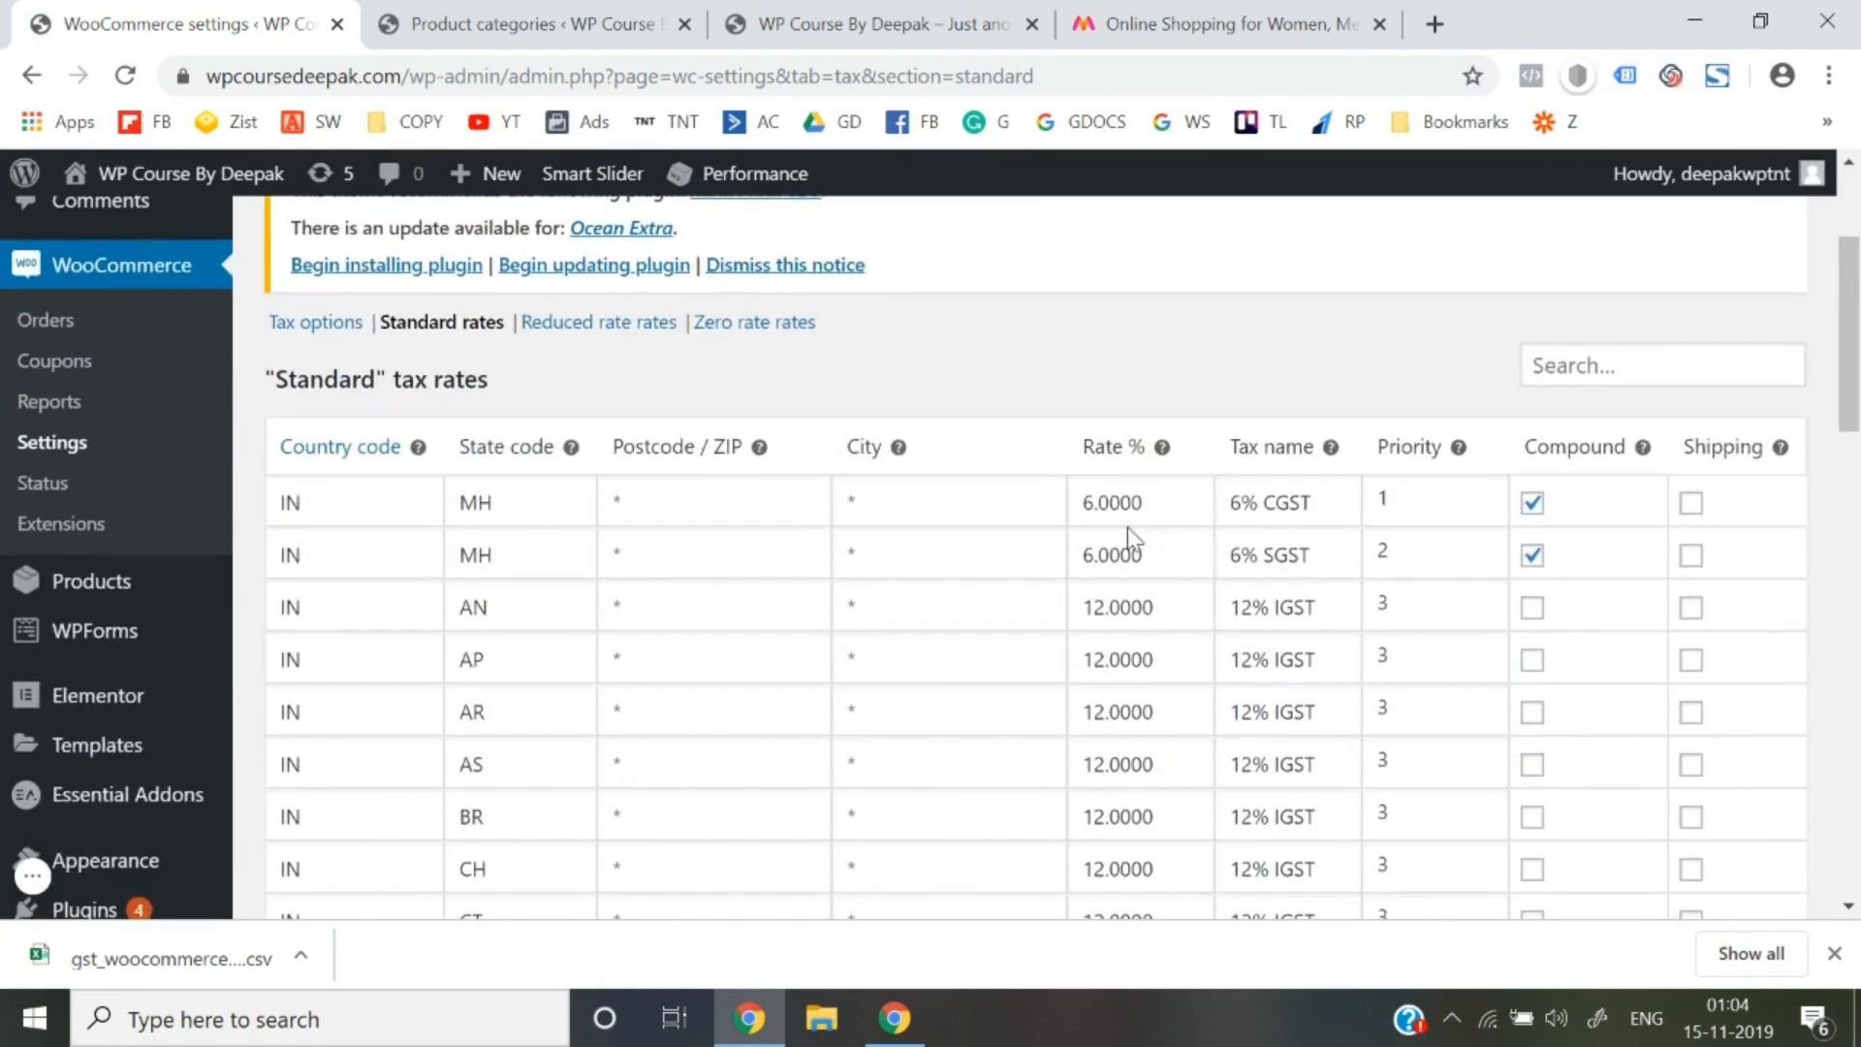
{"action": "left_click", "coordinate": [1532, 503]}
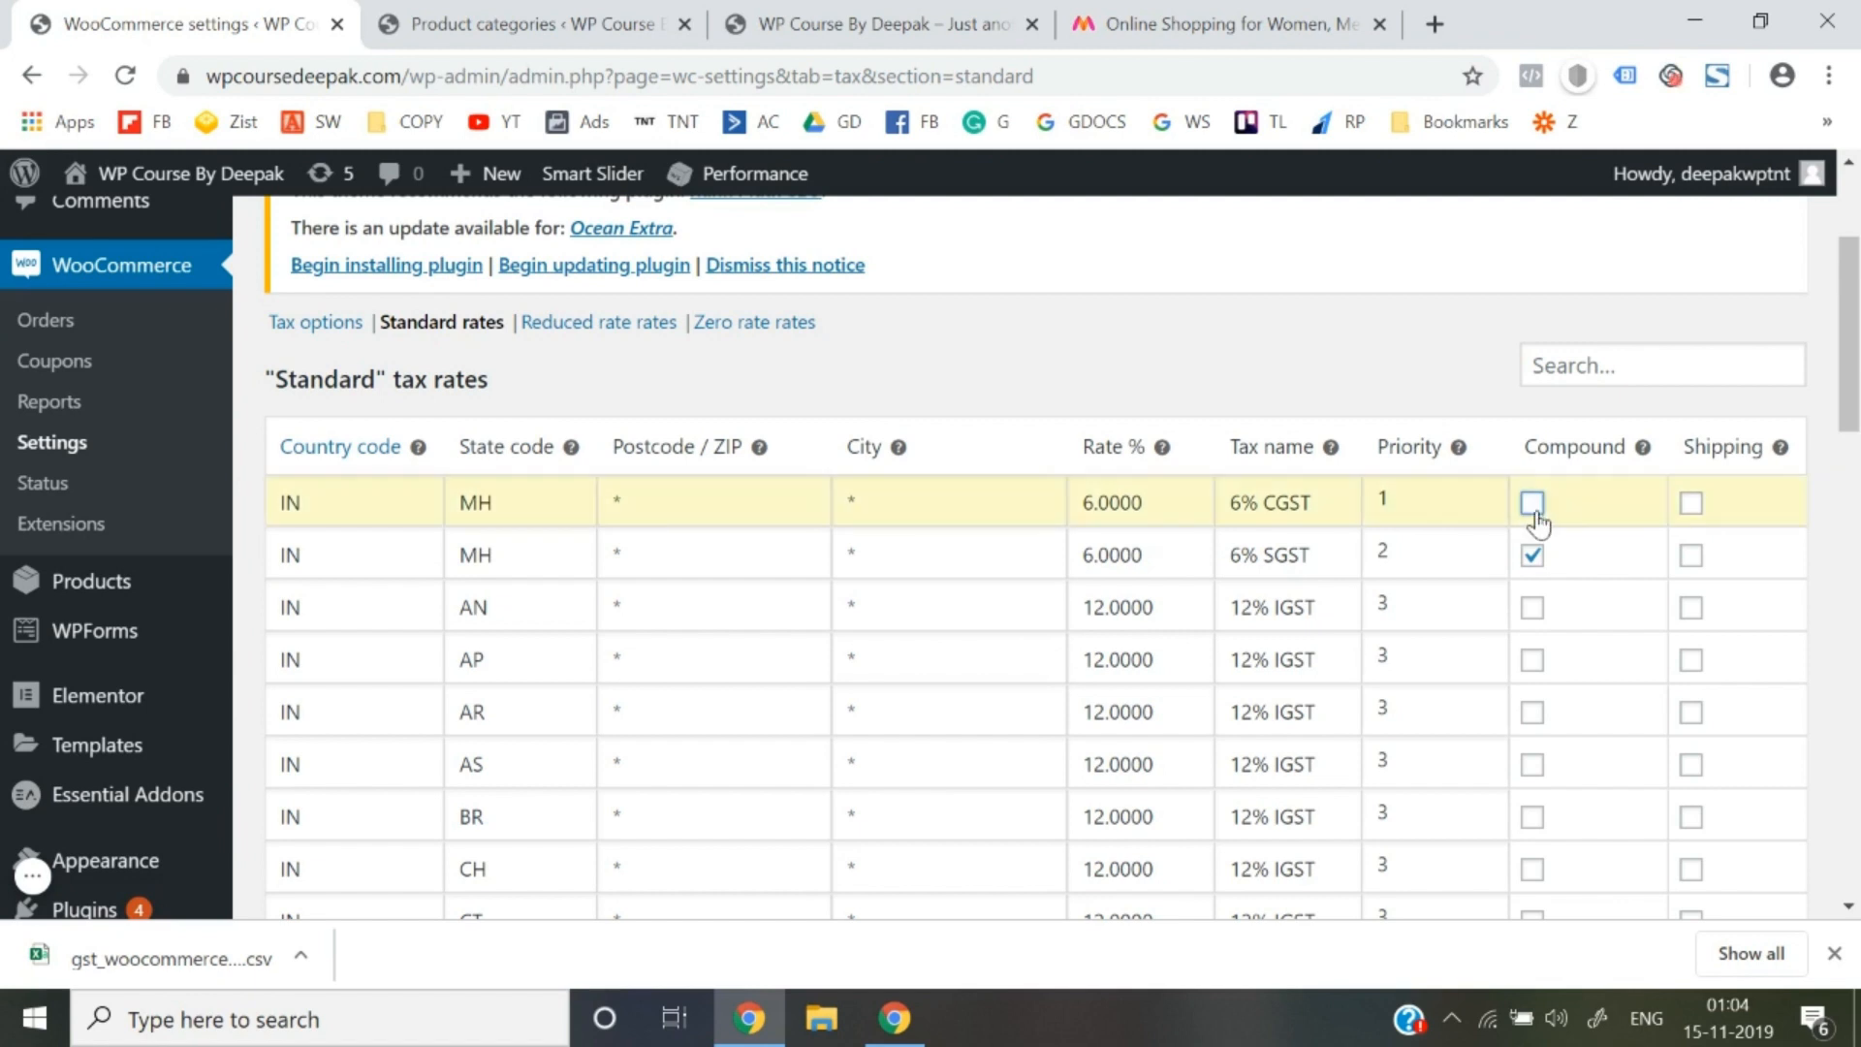
{"action": "left_click", "coordinate": [1533, 556]}
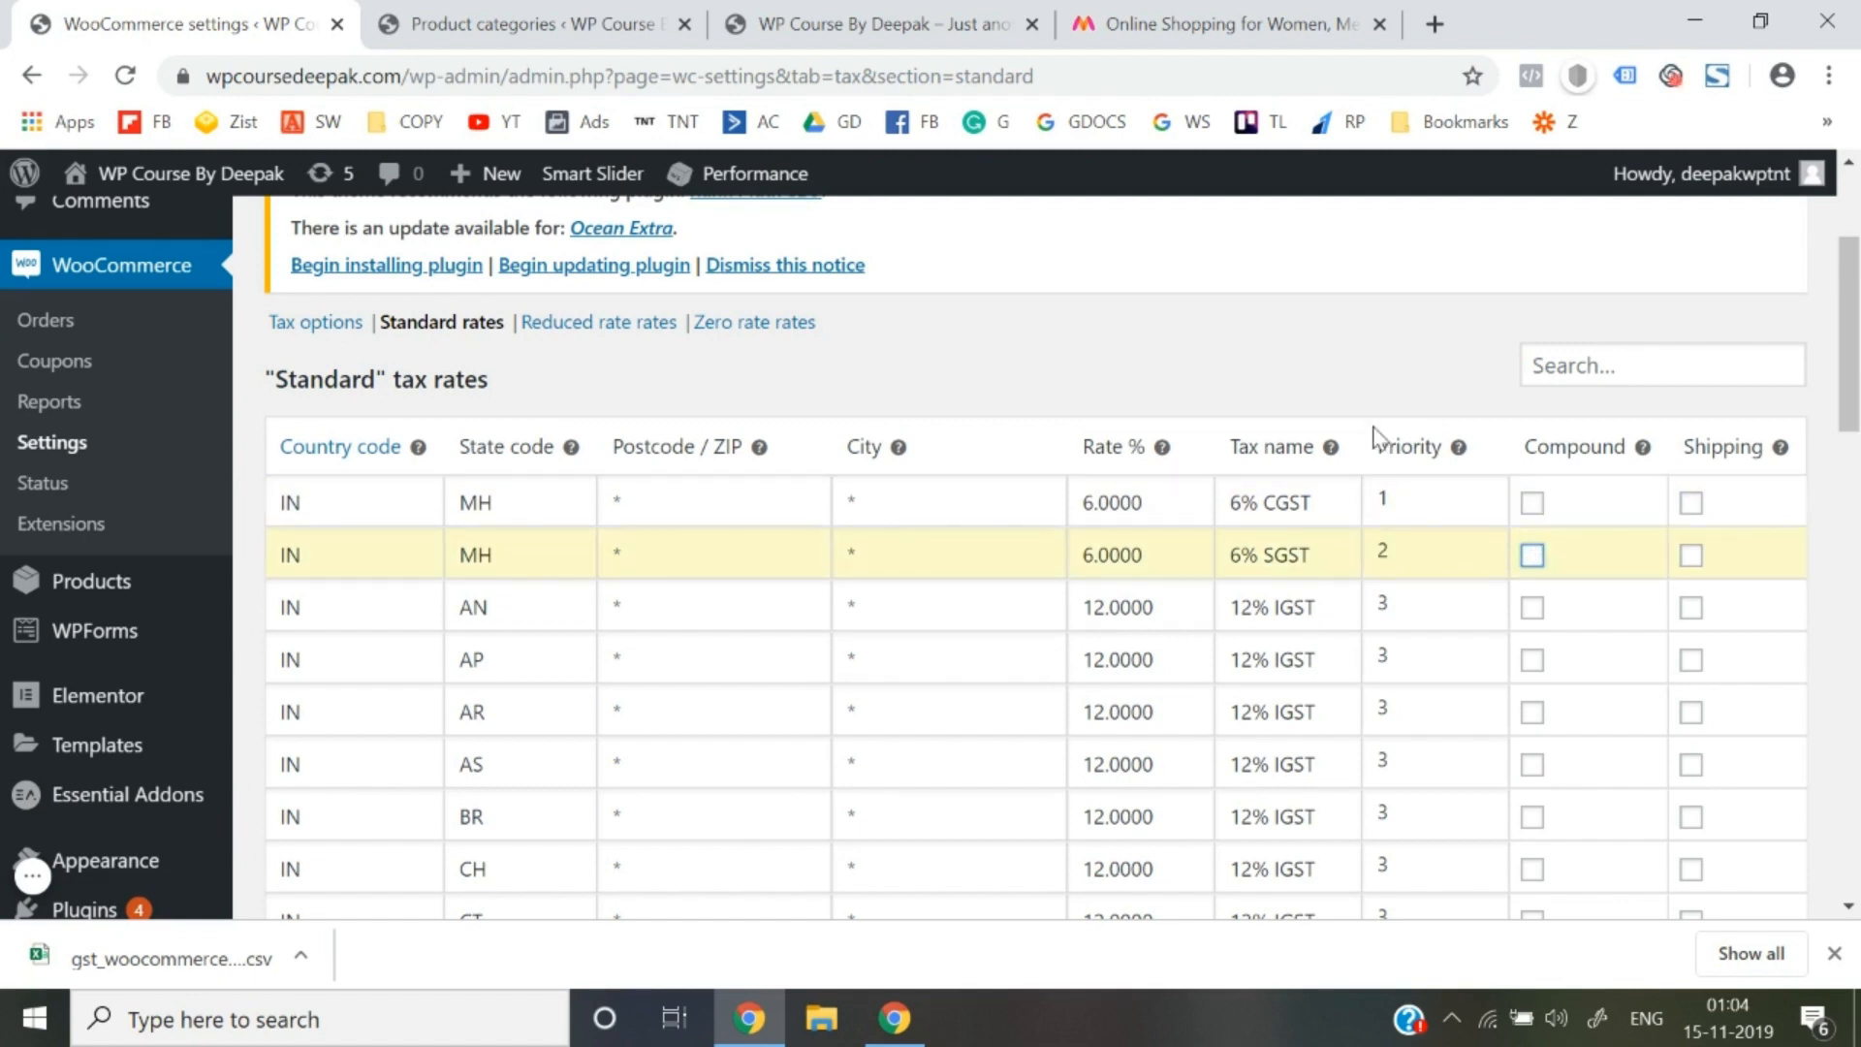
{"action": "scroll", "coordinate": [1288, 595], "scroll_direction": "down", "scroll_amount": 20}
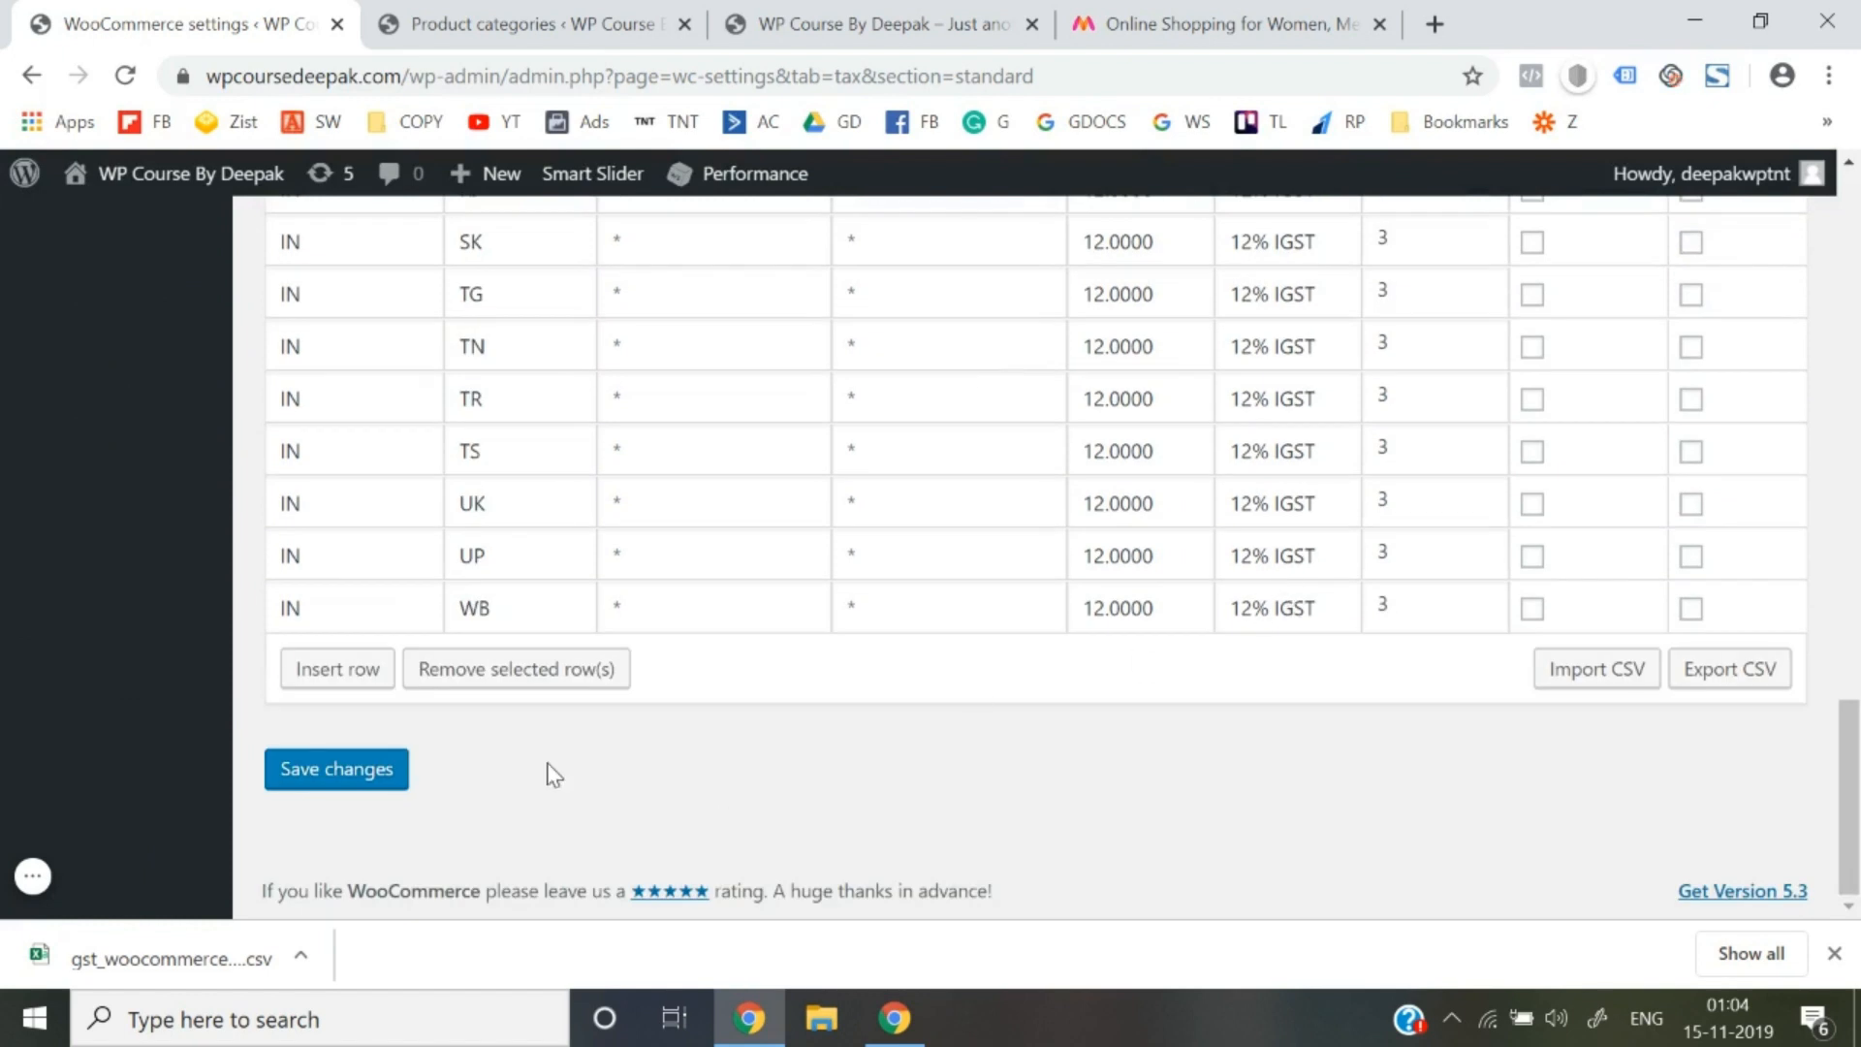
{"action": "left_click", "coordinate": [340, 774]}
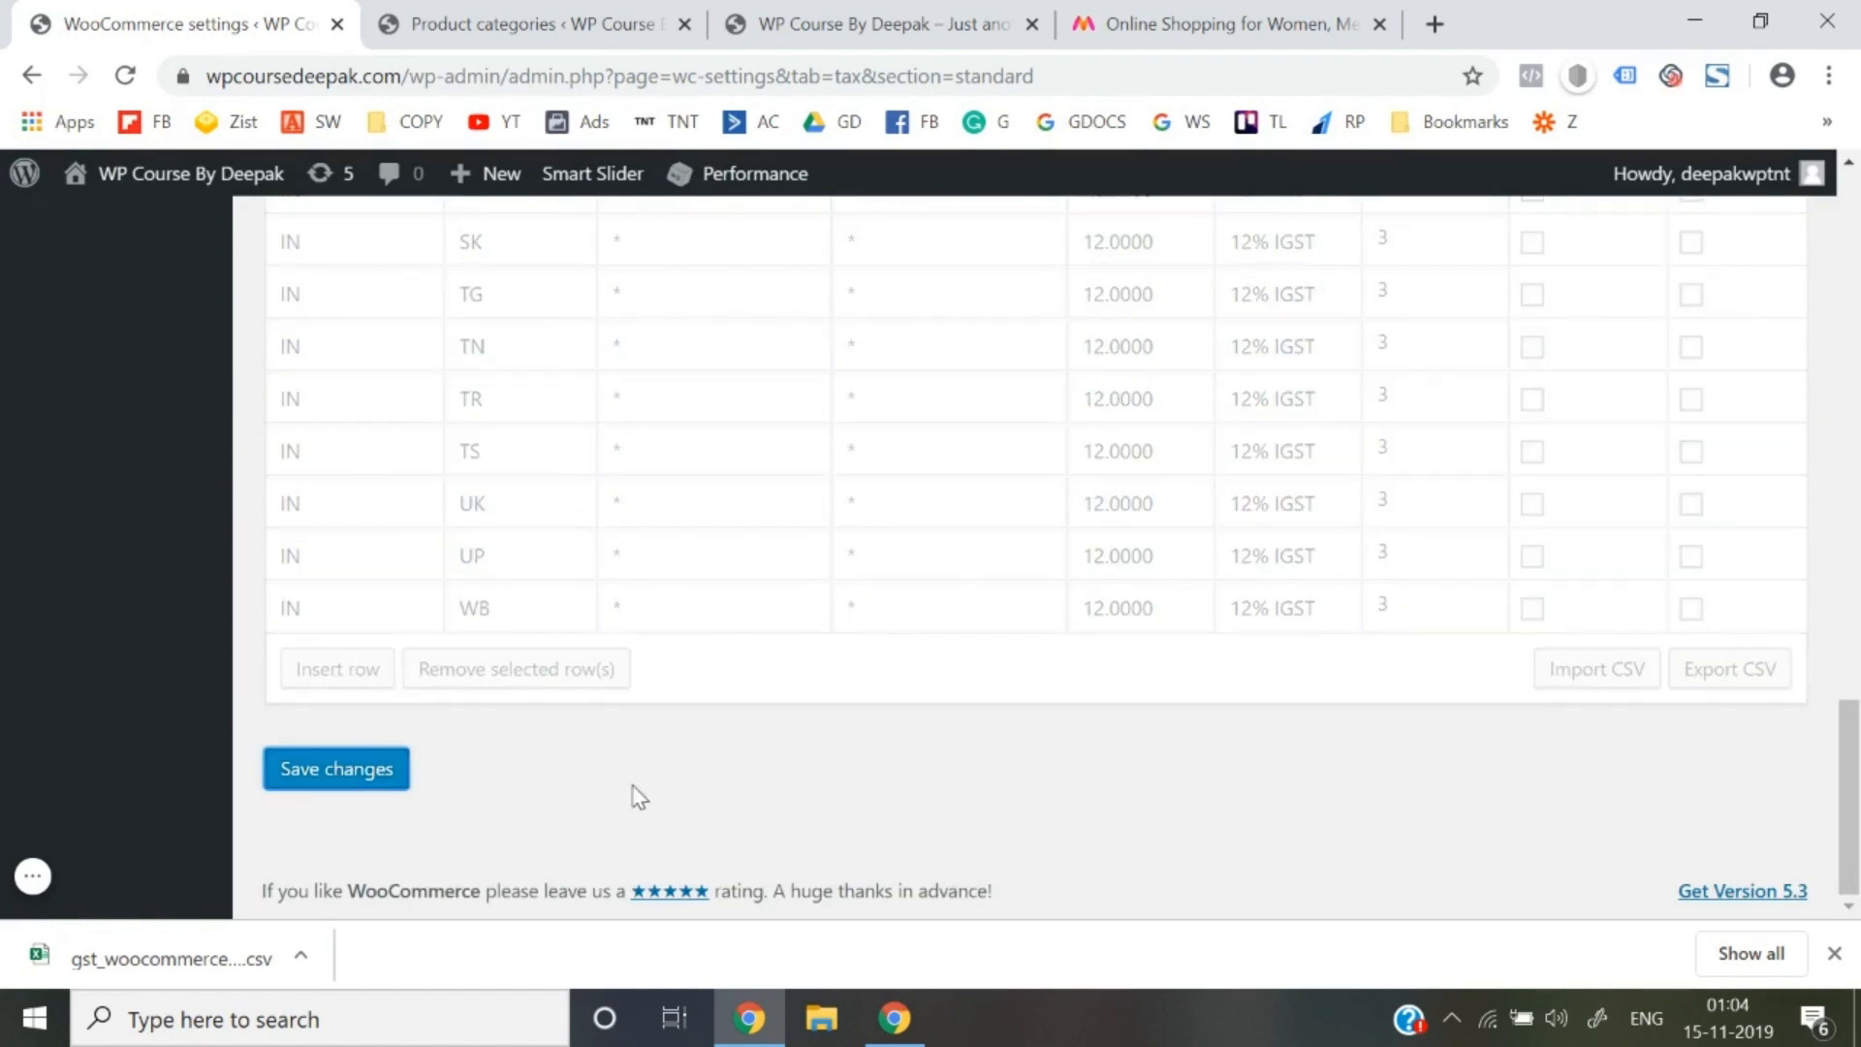
Look through the Standard tax rates table, examining the rates, tax names and priorities for each state code
{"action": "scroll", "coordinate": [632, 790], "scroll_direction": "up", "scroll_amount": 15}
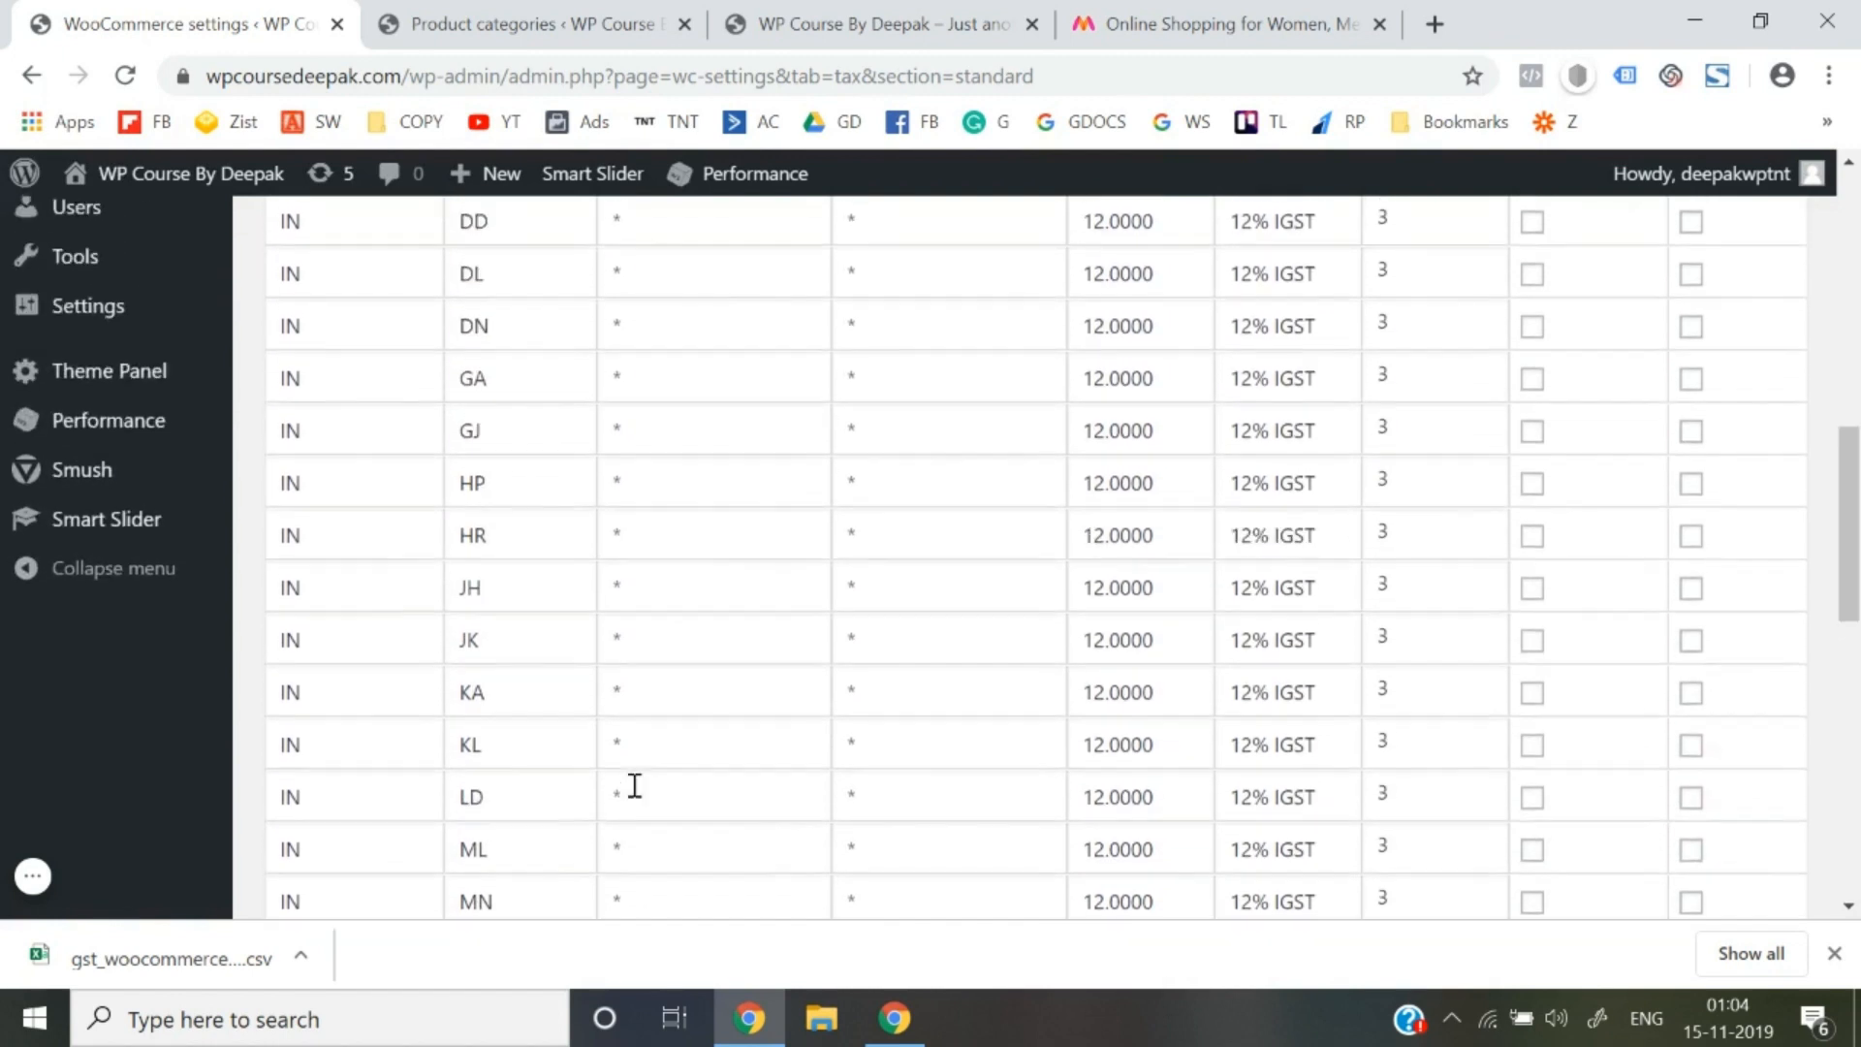
{"action": "scroll", "coordinate": [1208, 586], "scroll_direction": "up", "scroll_amount": 3}
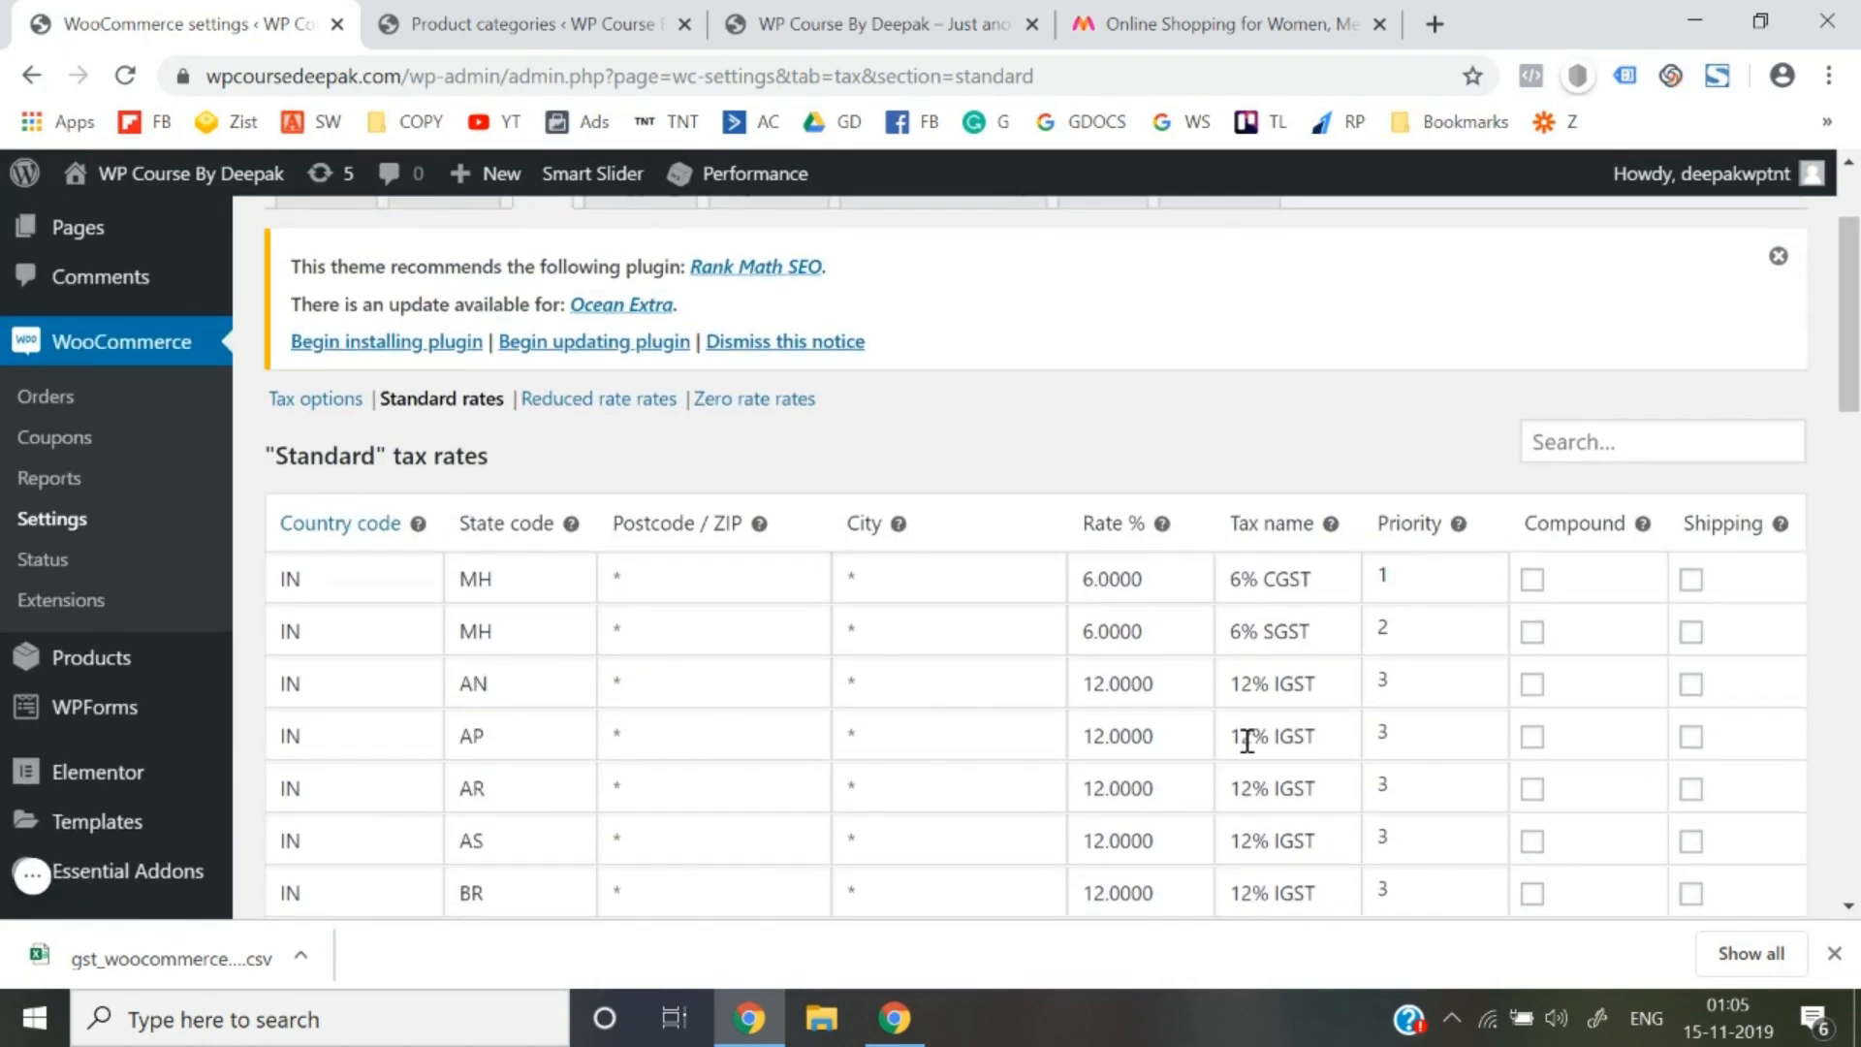
{"action": "scroll", "coordinate": [1451, 745], "scroll_direction": "down", "scroll_amount": 1}
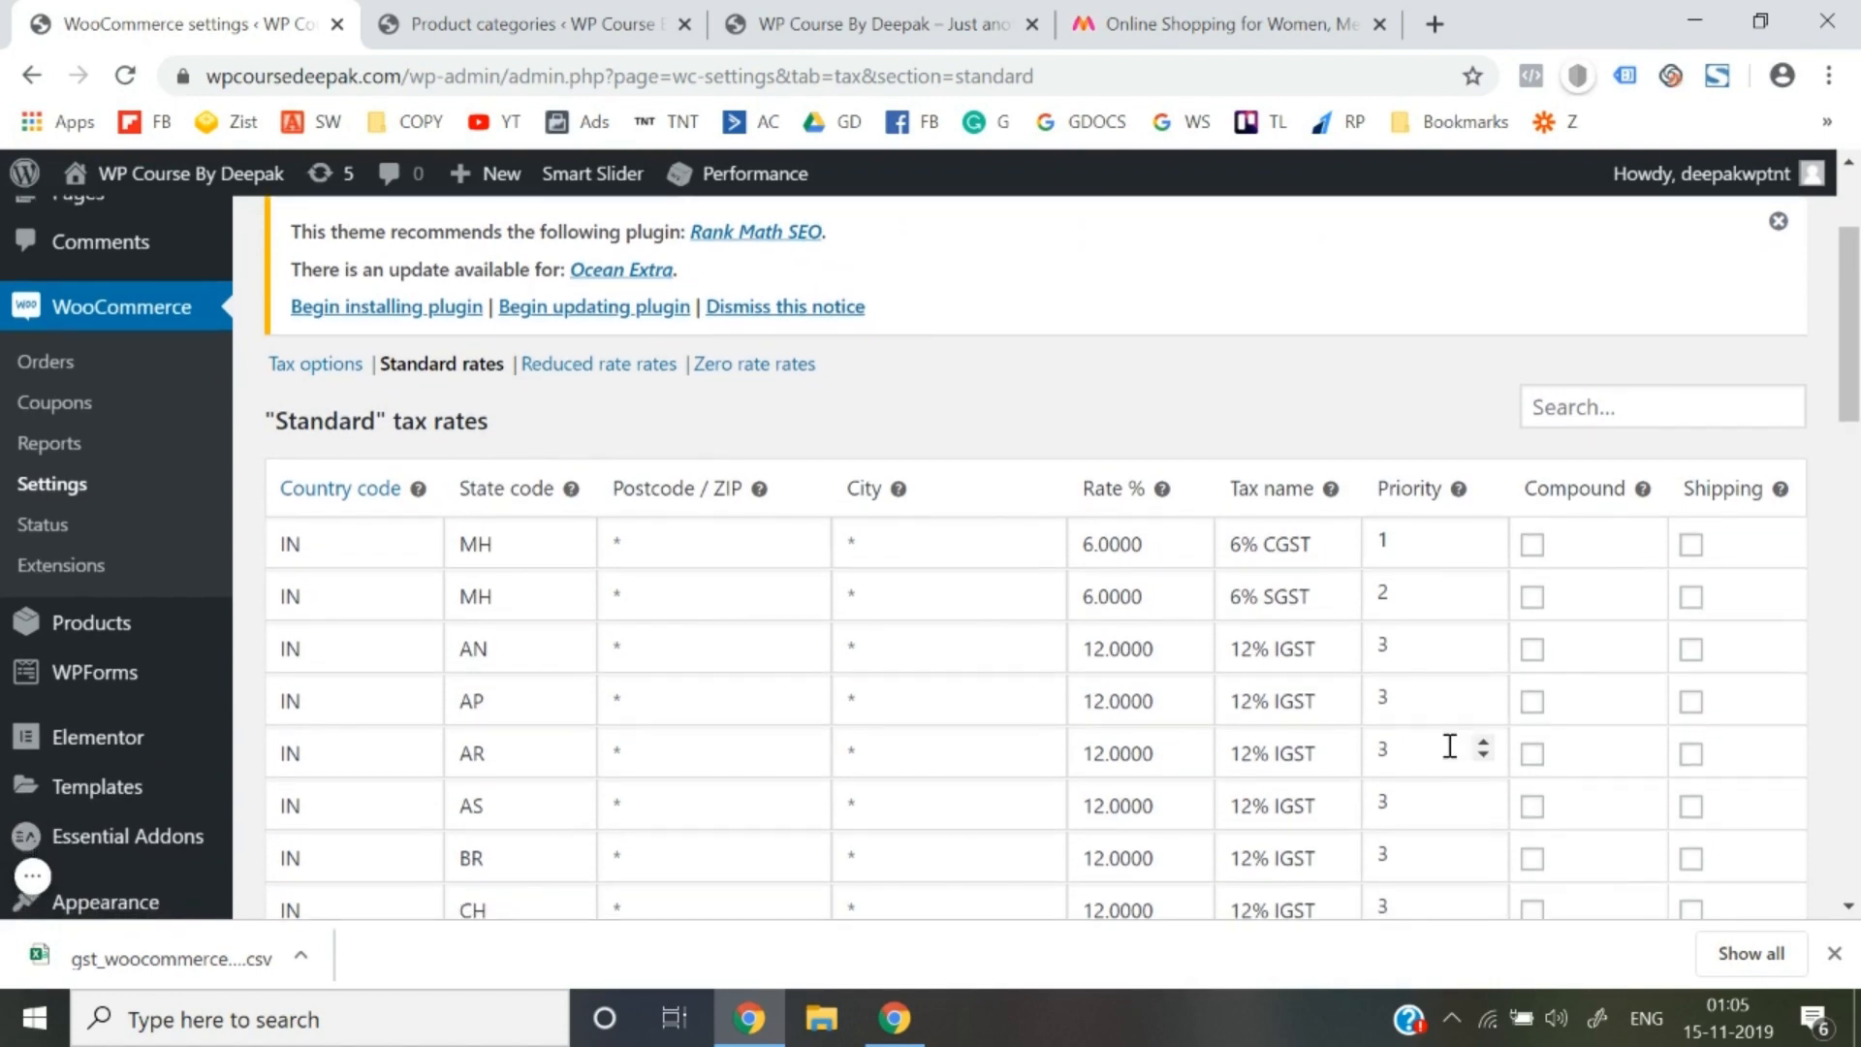
{"action": "scroll", "coordinate": [484, 751], "scroll_direction": "down", "scroll_amount": 2}
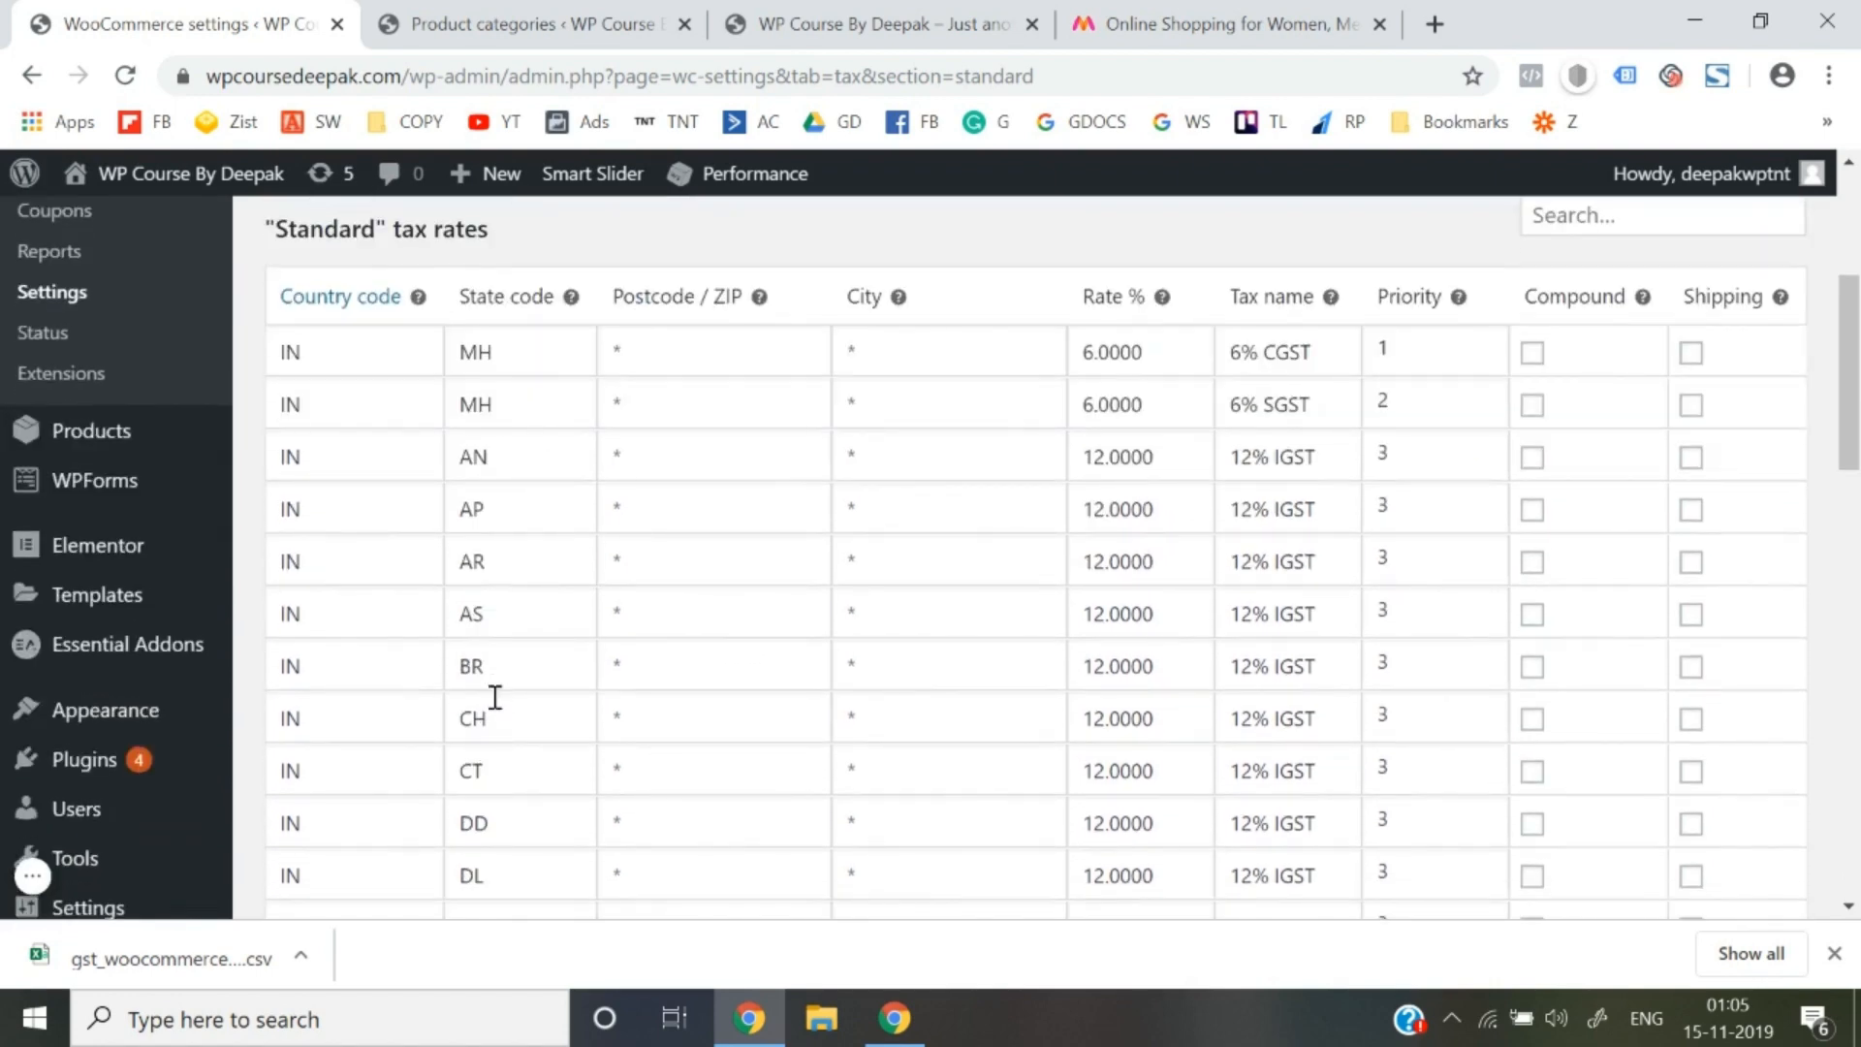
{"action": "scroll", "coordinate": [1226, 739], "scroll_direction": "down", "scroll_amount": 1}
{"action": "scroll", "coordinate": [1270, 756], "scroll_direction": "up", "scroll_amount": 3}
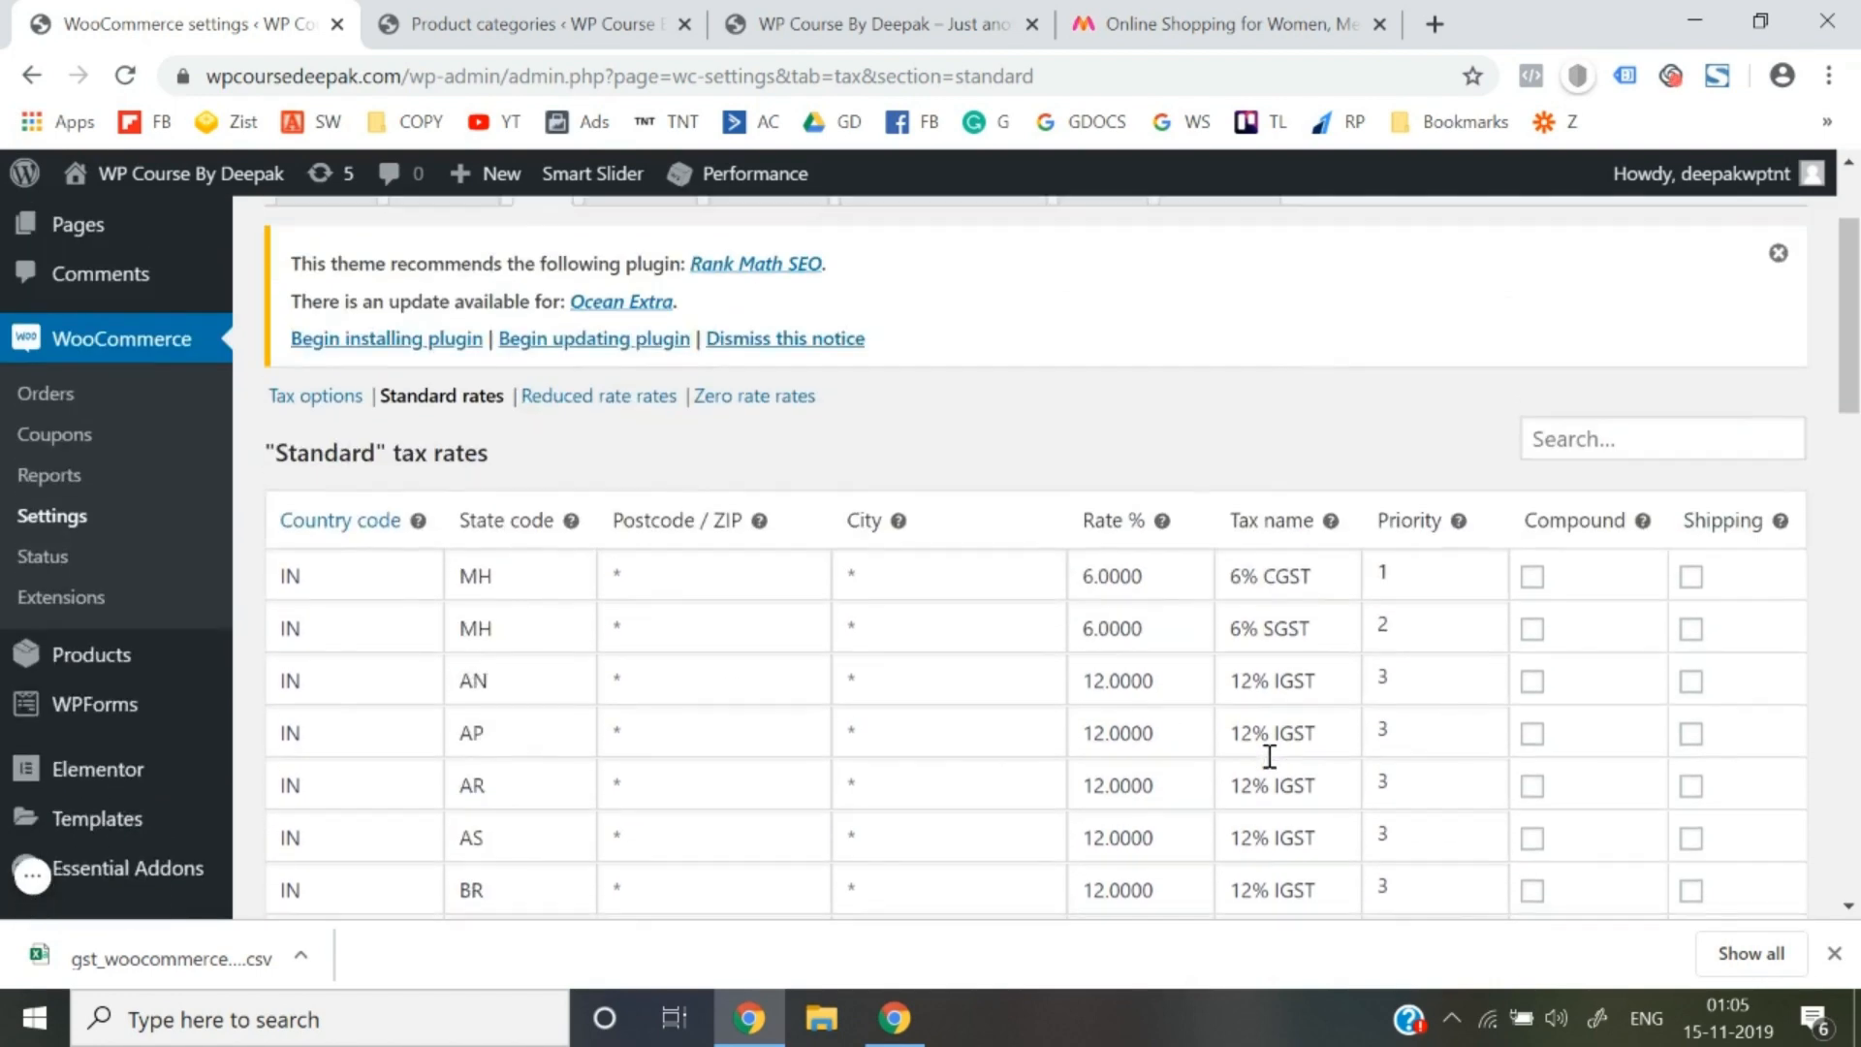
{"action": "scroll", "coordinate": [1270, 756], "scroll_direction": "down", "scroll_amount": 5}
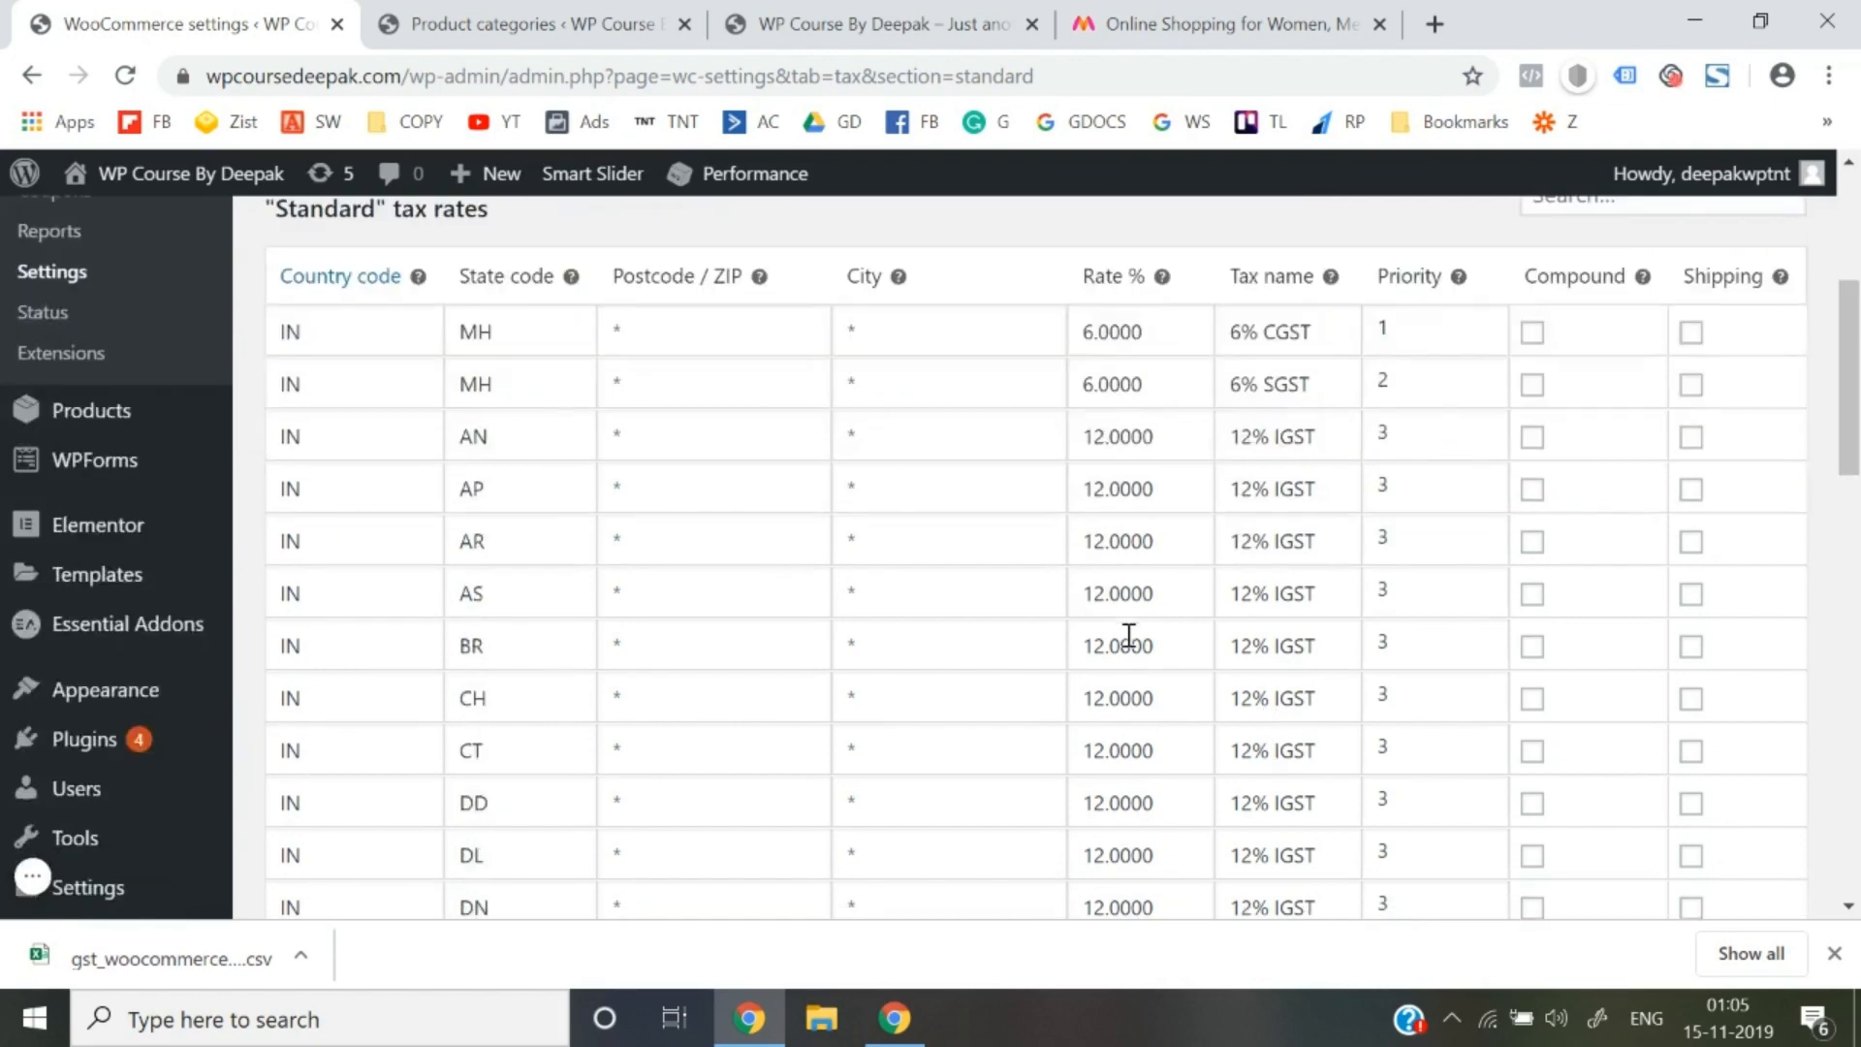
{"action": "left_click", "coordinate": [1105, 630]}
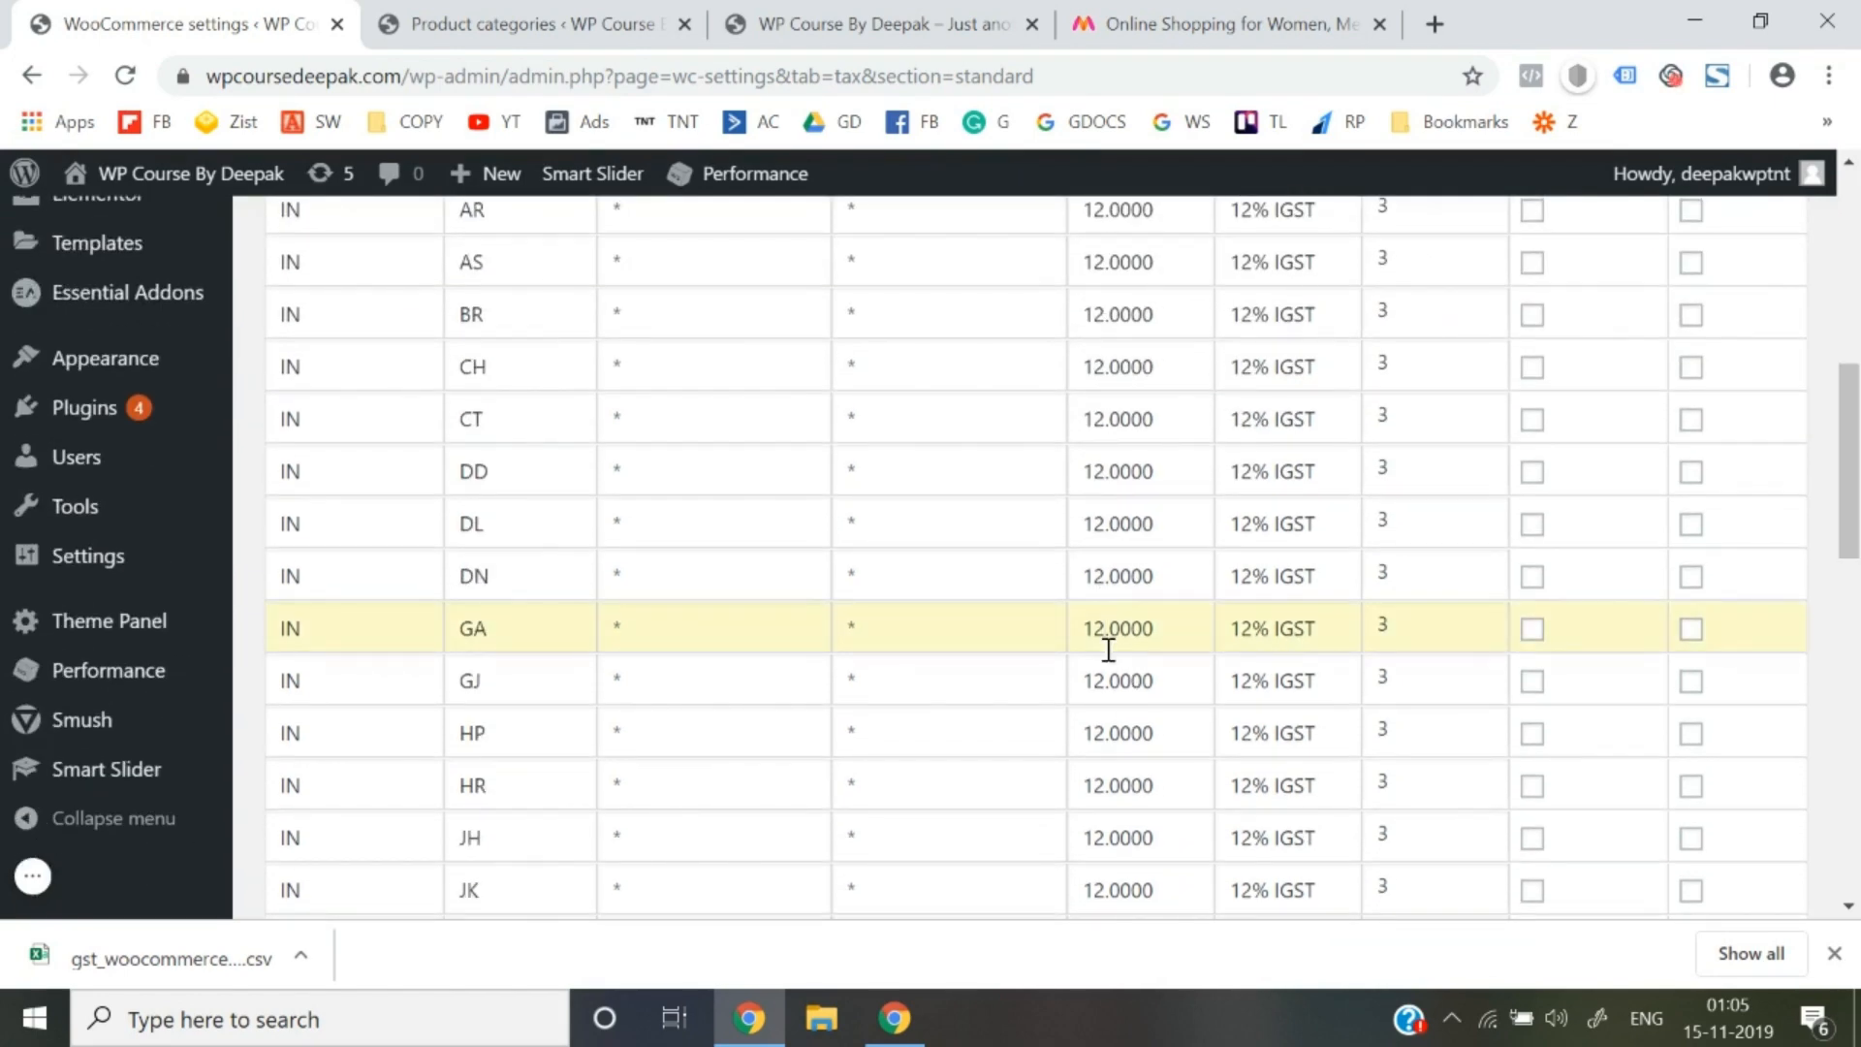
{"action": "scroll", "coordinate": [1111, 643], "scroll_direction": "down", "scroll_amount": 2}
{"action": "scroll", "coordinate": [1109, 640], "scroll_direction": "down", "scroll_amount": 1}
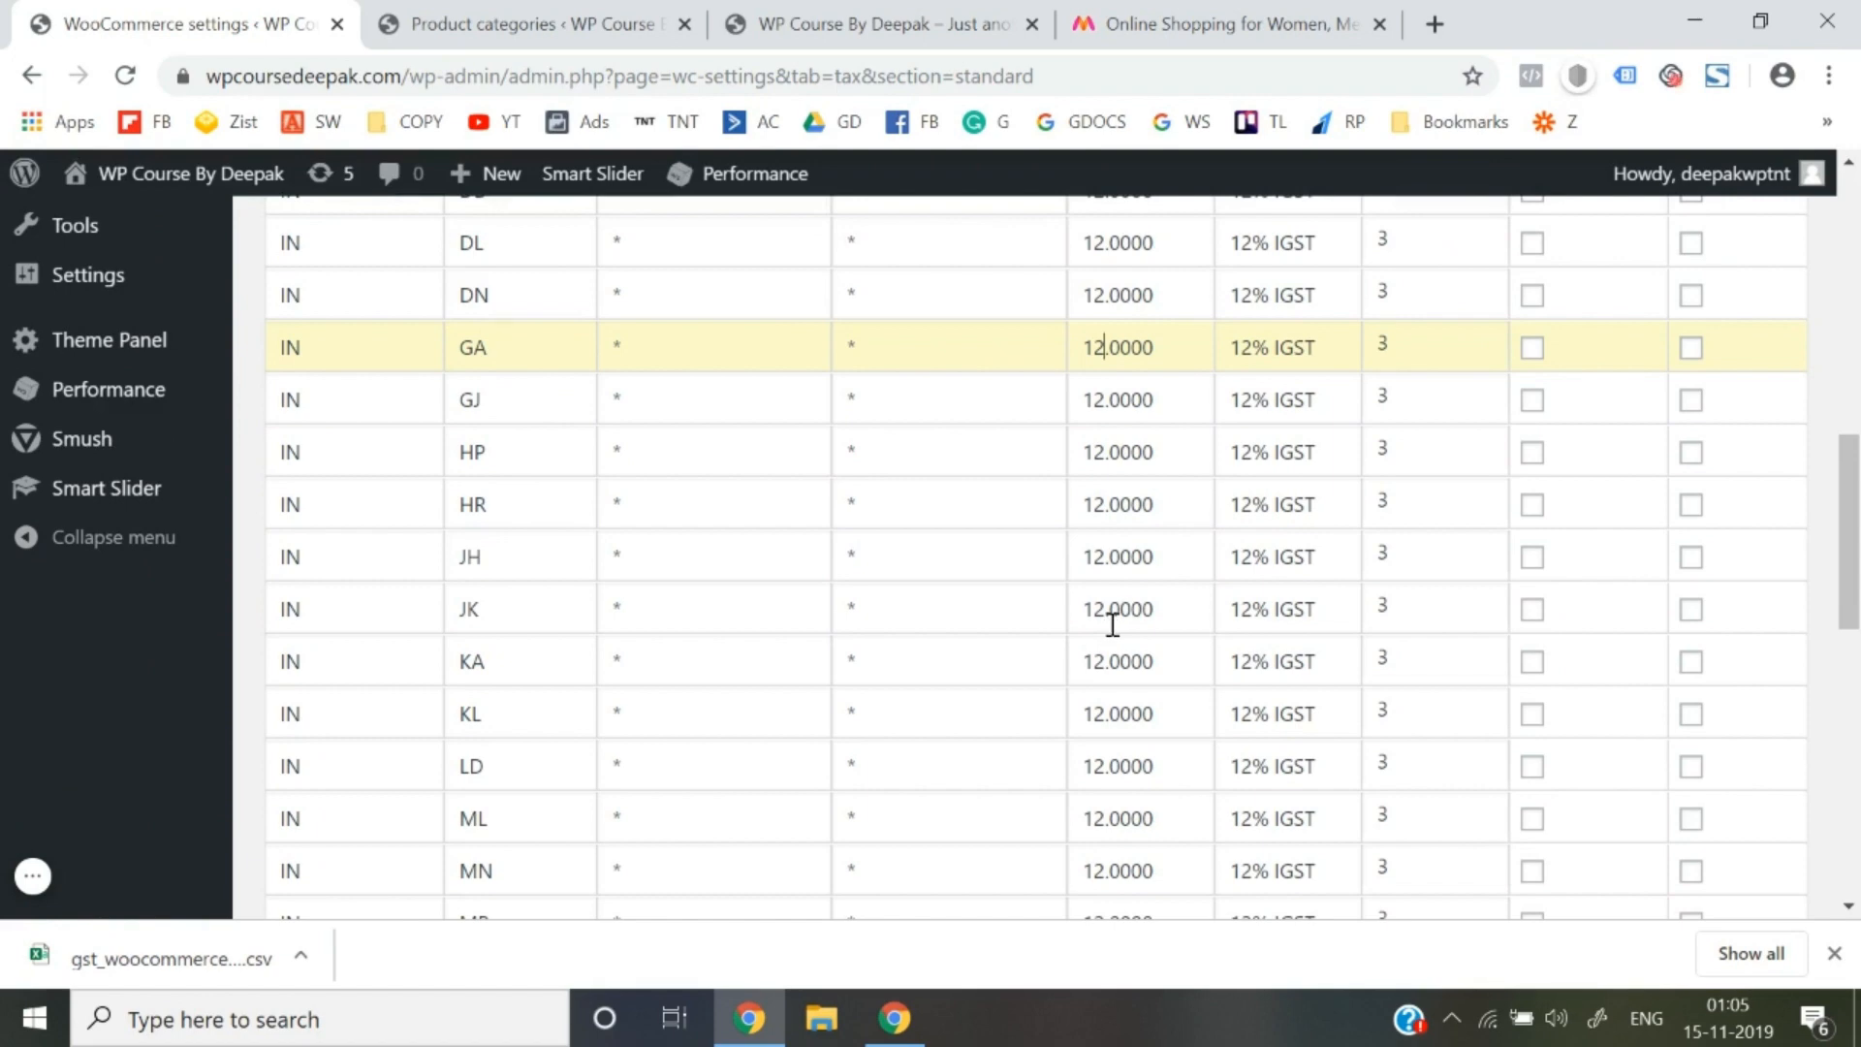
{"action": "scroll", "coordinate": [1110, 625], "scroll_direction": "up", "scroll_amount": 5}
{"action": "scroll", "coordinate": [1114, 655], "scroll_direction": "down", "scroll_amount": 10}
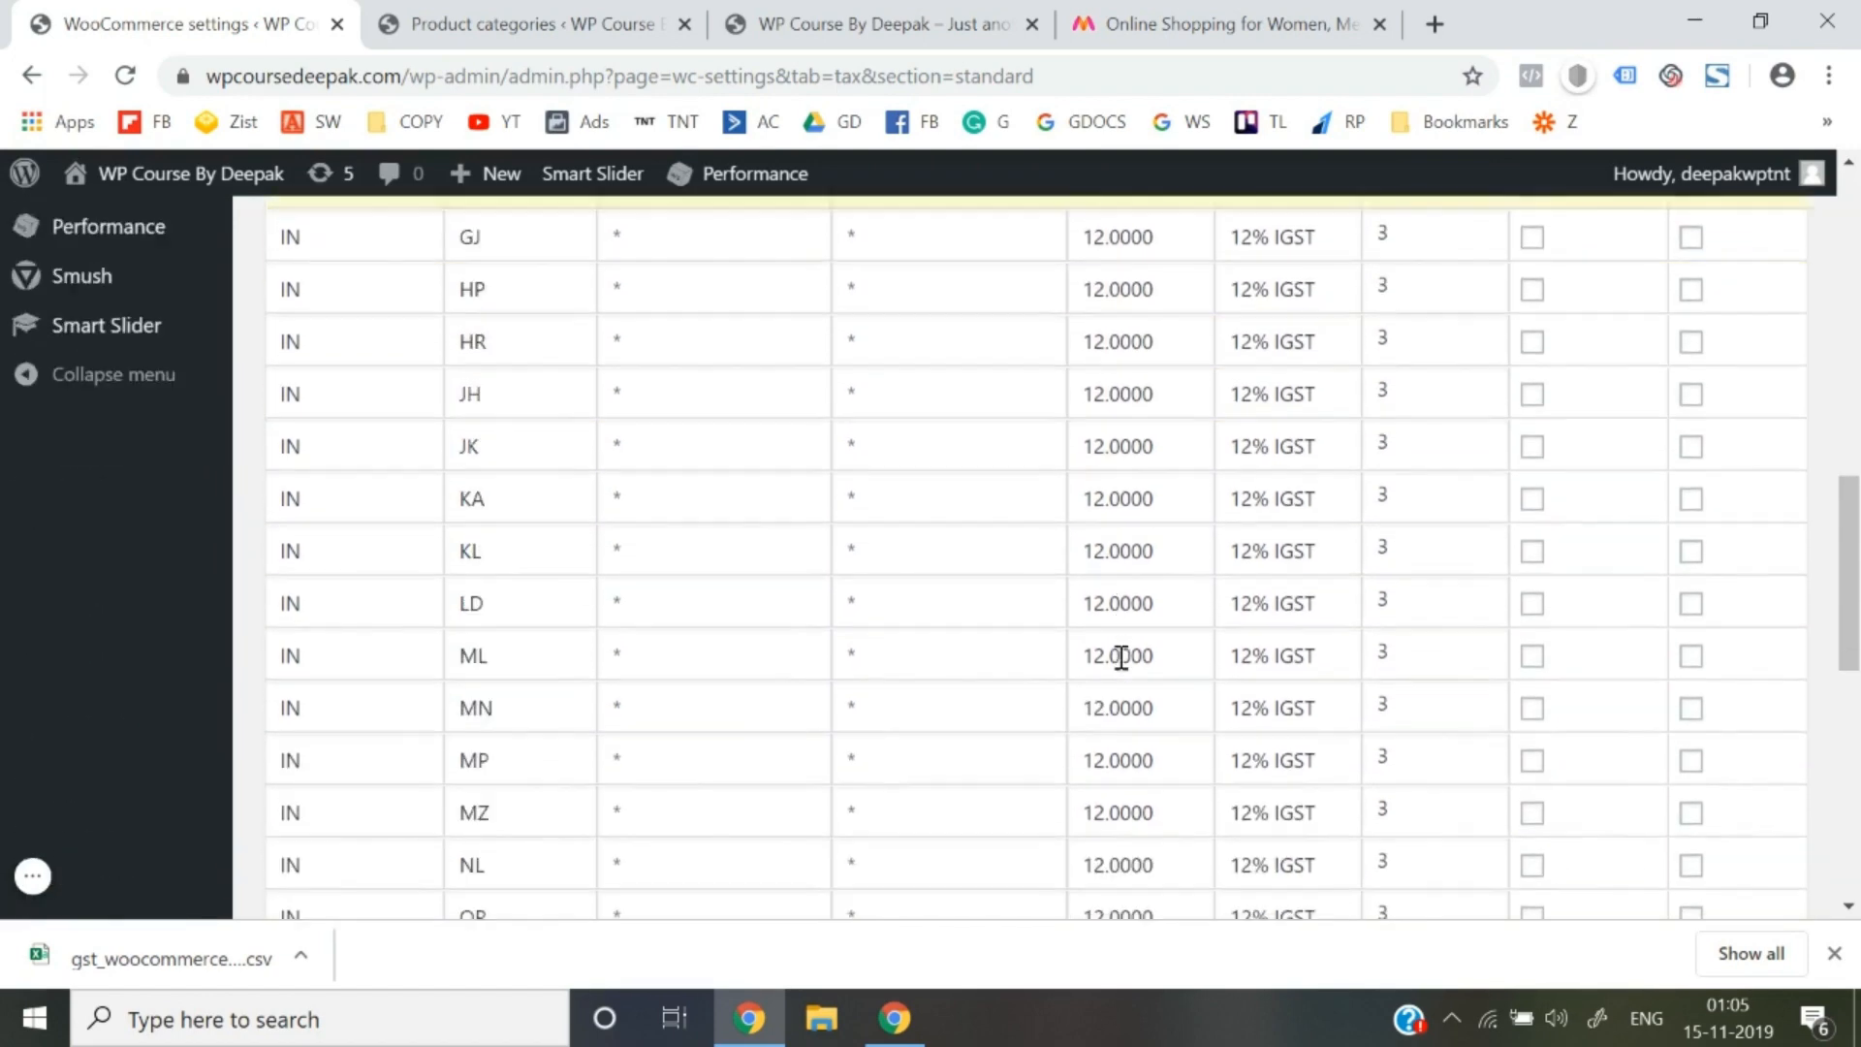
Set the tax rate of the MZ and NL state rows to 18 percent and save the Standard tax rates
{"action": "left_click", "coordinate": [1097, 560]}
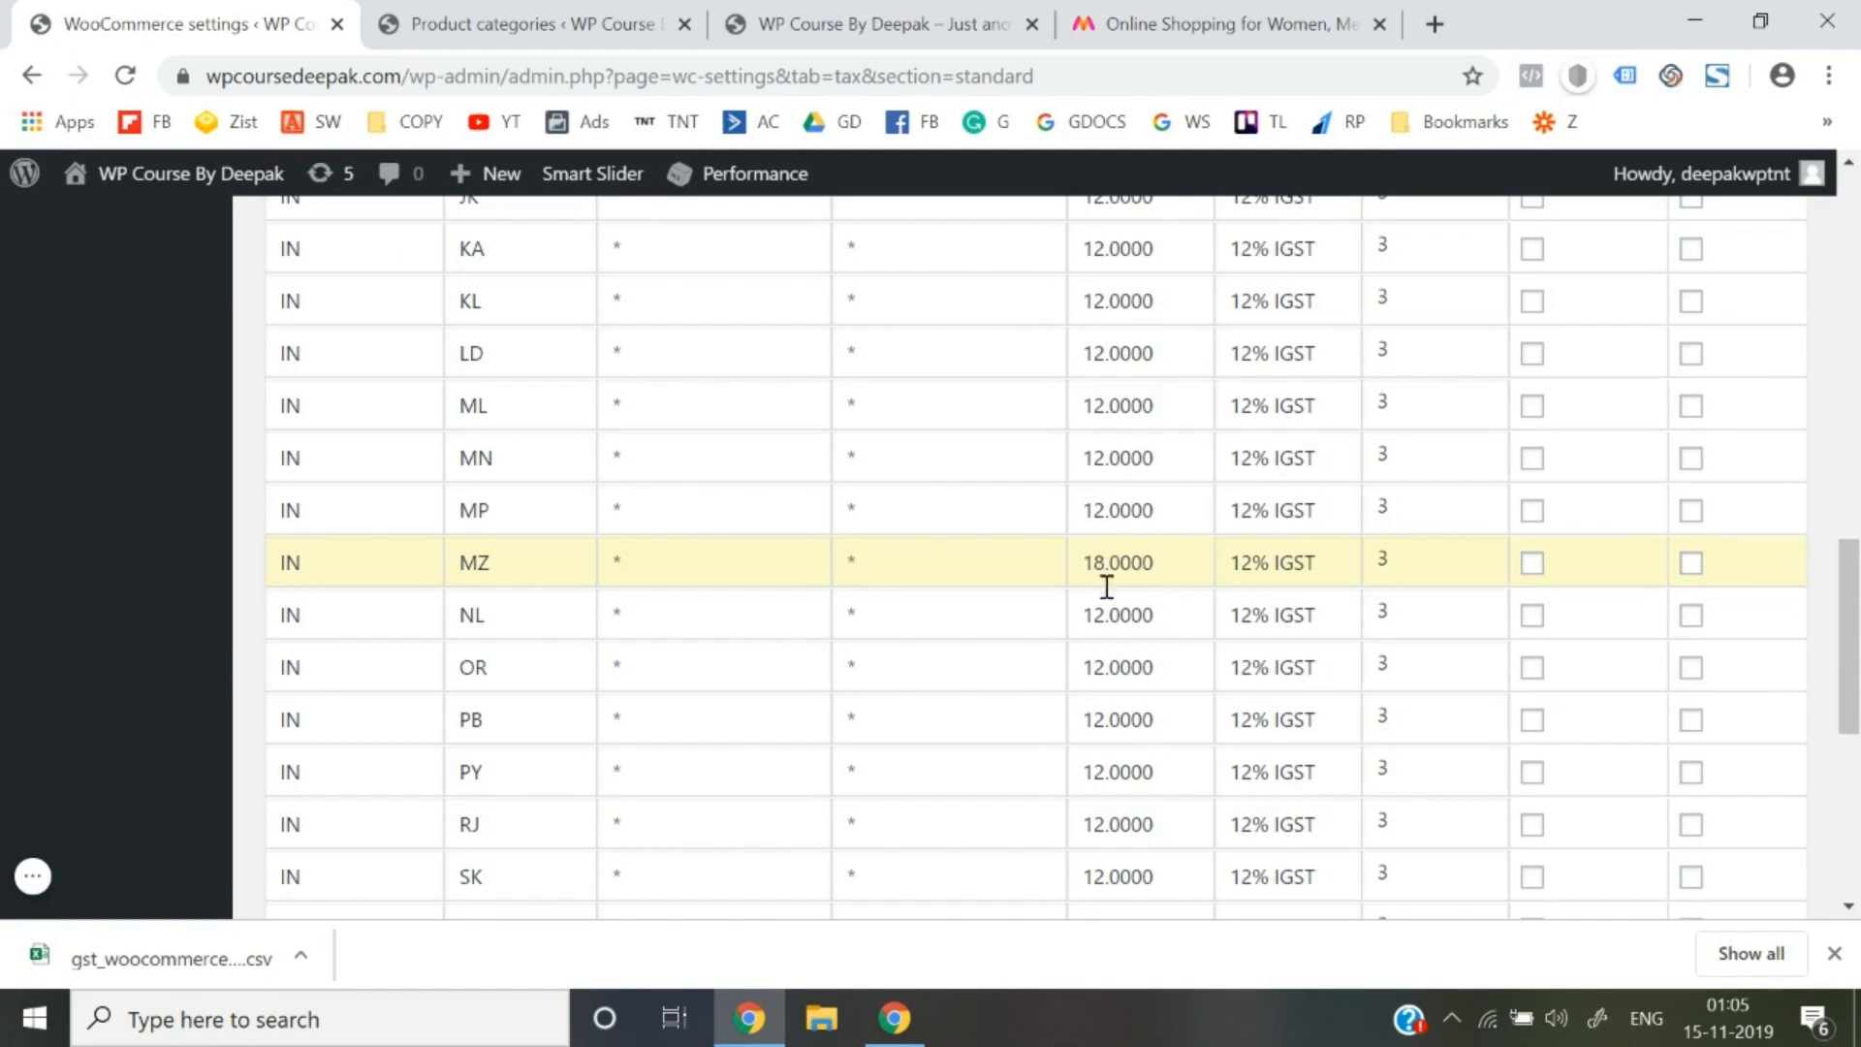
{"action": "left_click", "coordinate": [1104, 615]}
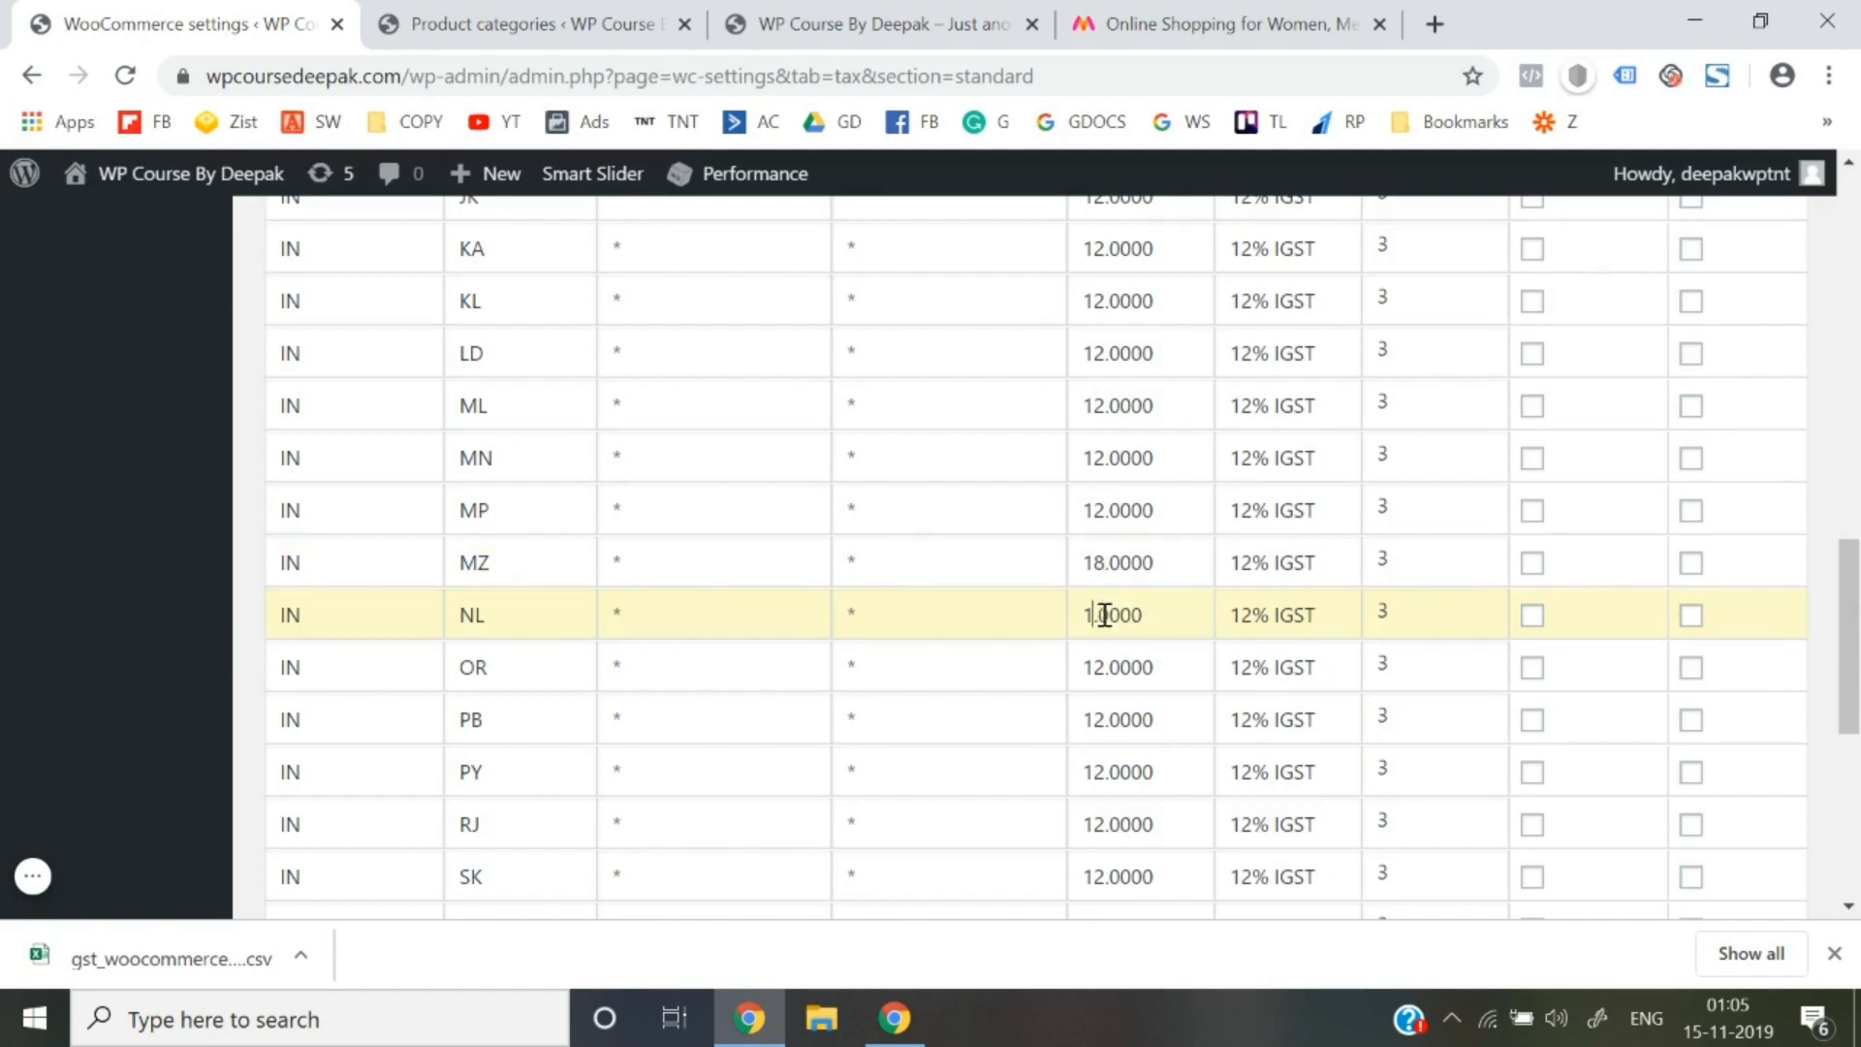
{"action": "scroll", "coordinate": [1102, 611], "scroll_direction": "down", "scroll_amount": 6}
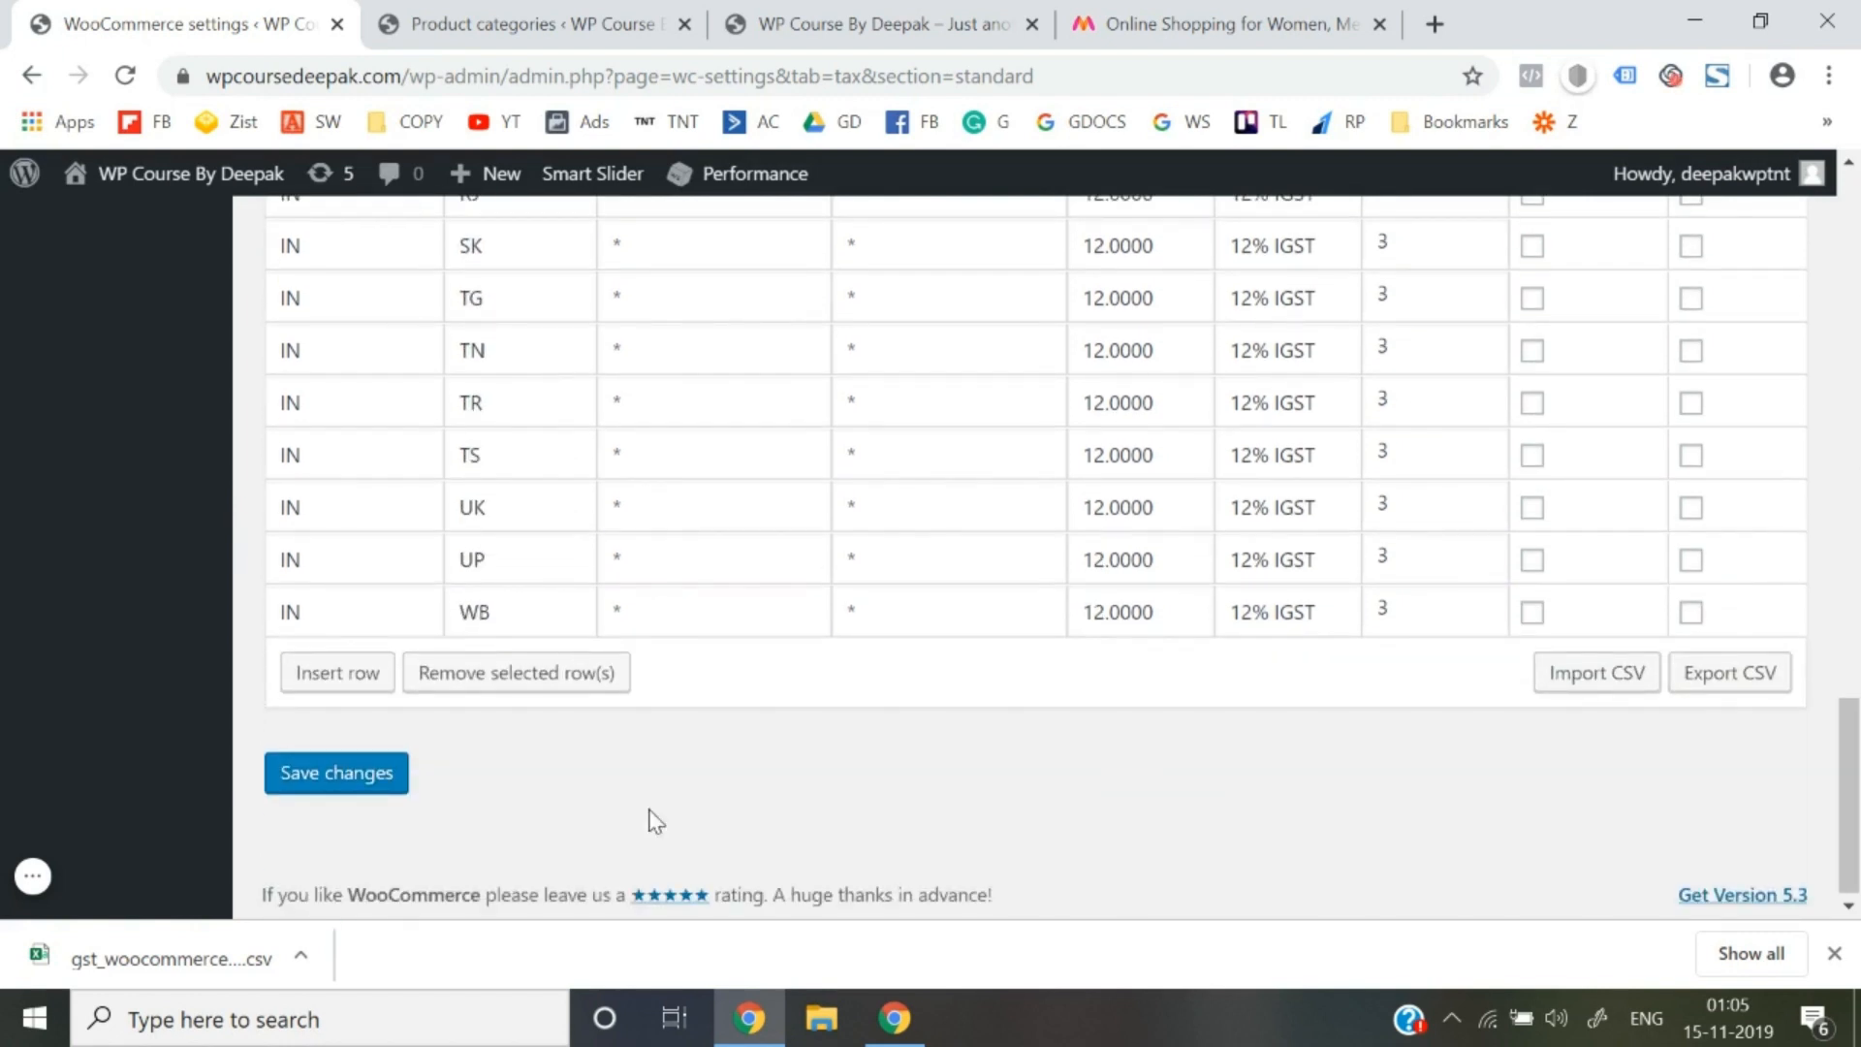
{"action": "left_click", "coordinate": [347, 785]}
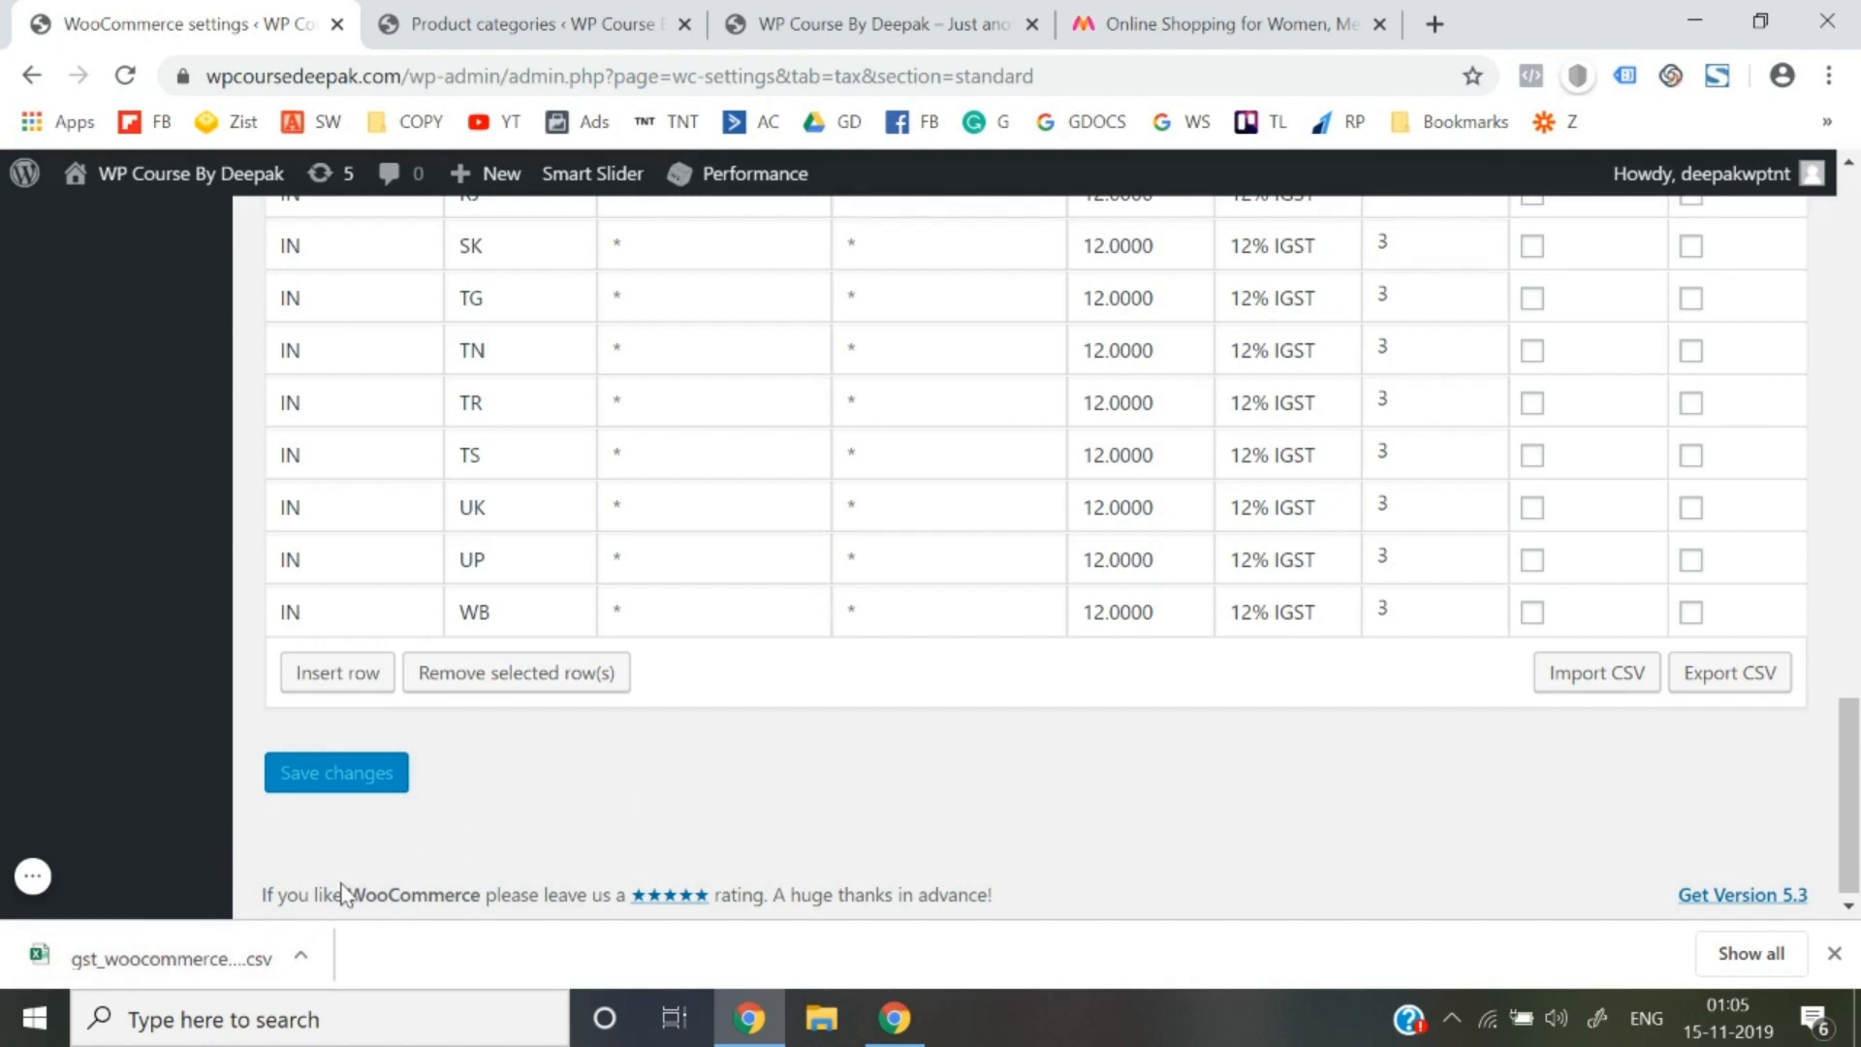
Dismiss the theme's plugin notice and try to open the General settings, cancelling the prompt to leave the Standard rates
{"action": "scroll", "coordinate": [772, 778], "scroll_direction": "up", "scroll_amount": 3}
{"action": "scroll", "coordinate": [775, 782], "scroll_direction": "up", "scroll_amount": 15}
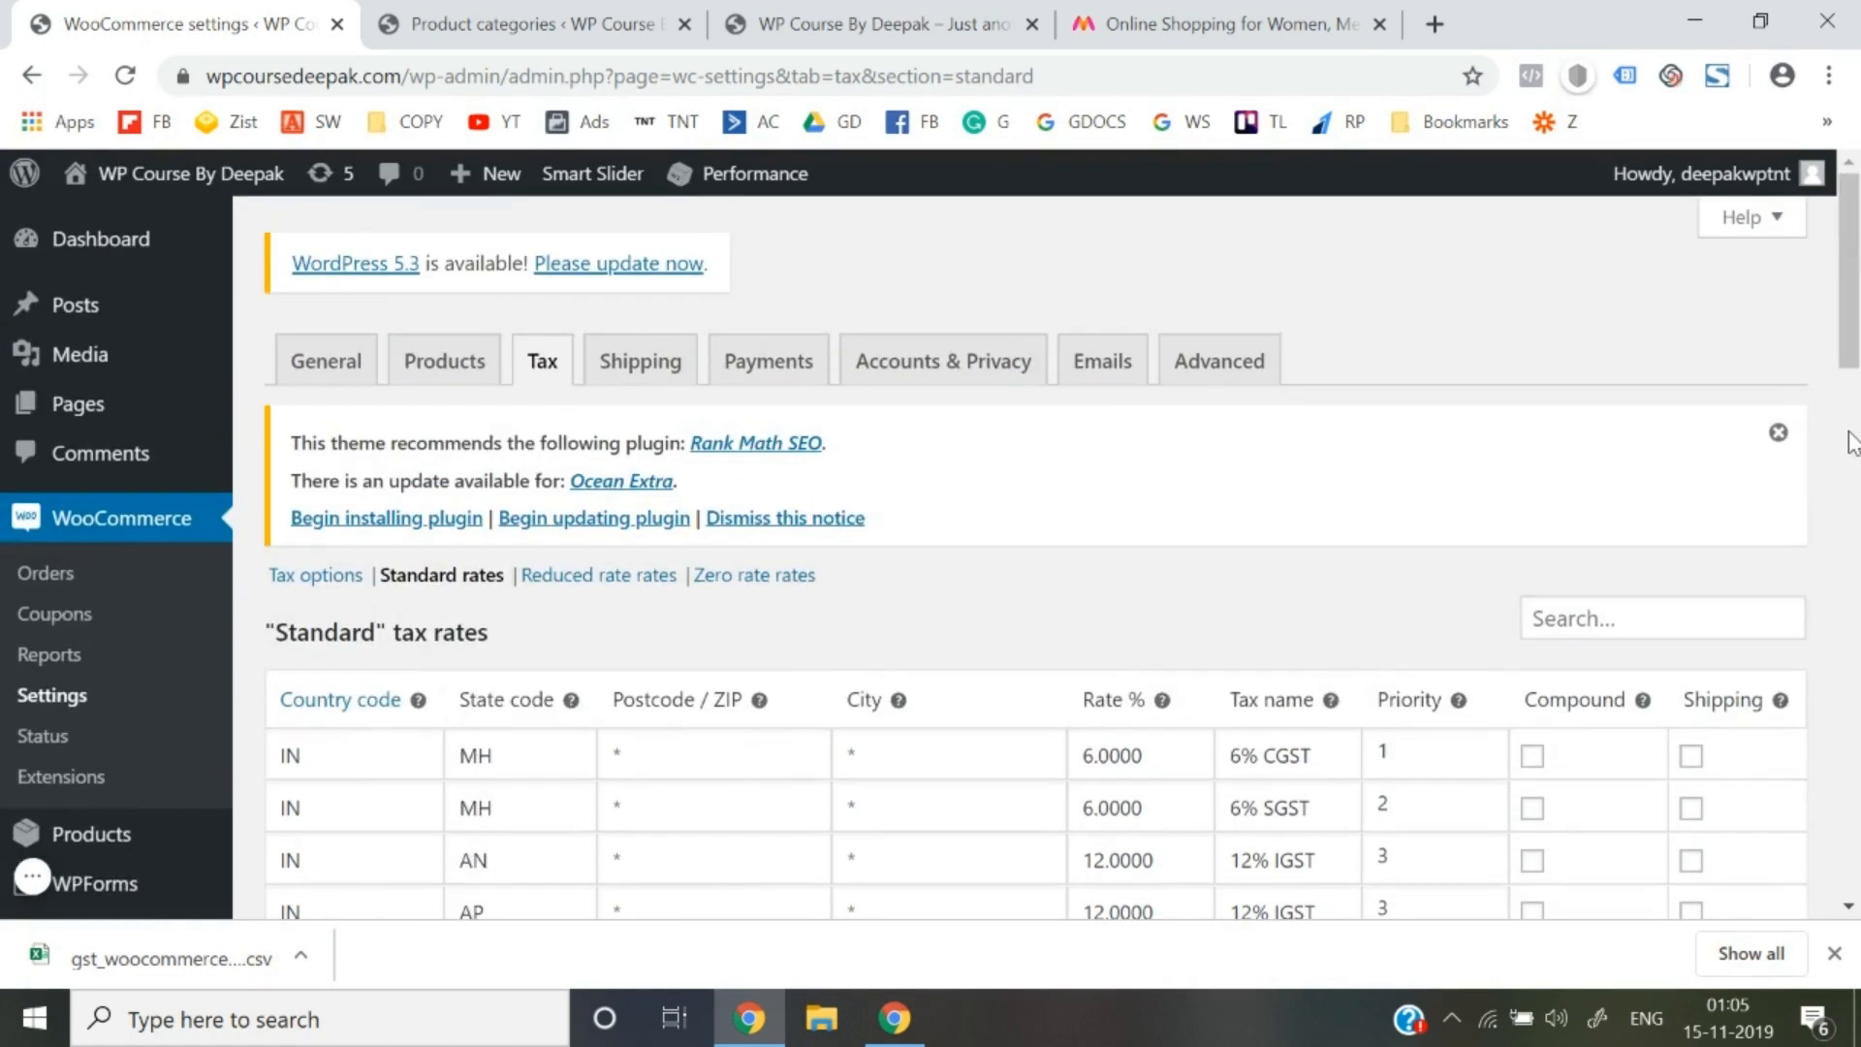
{"action": "left_click", "coordinate": [1778, 432]}
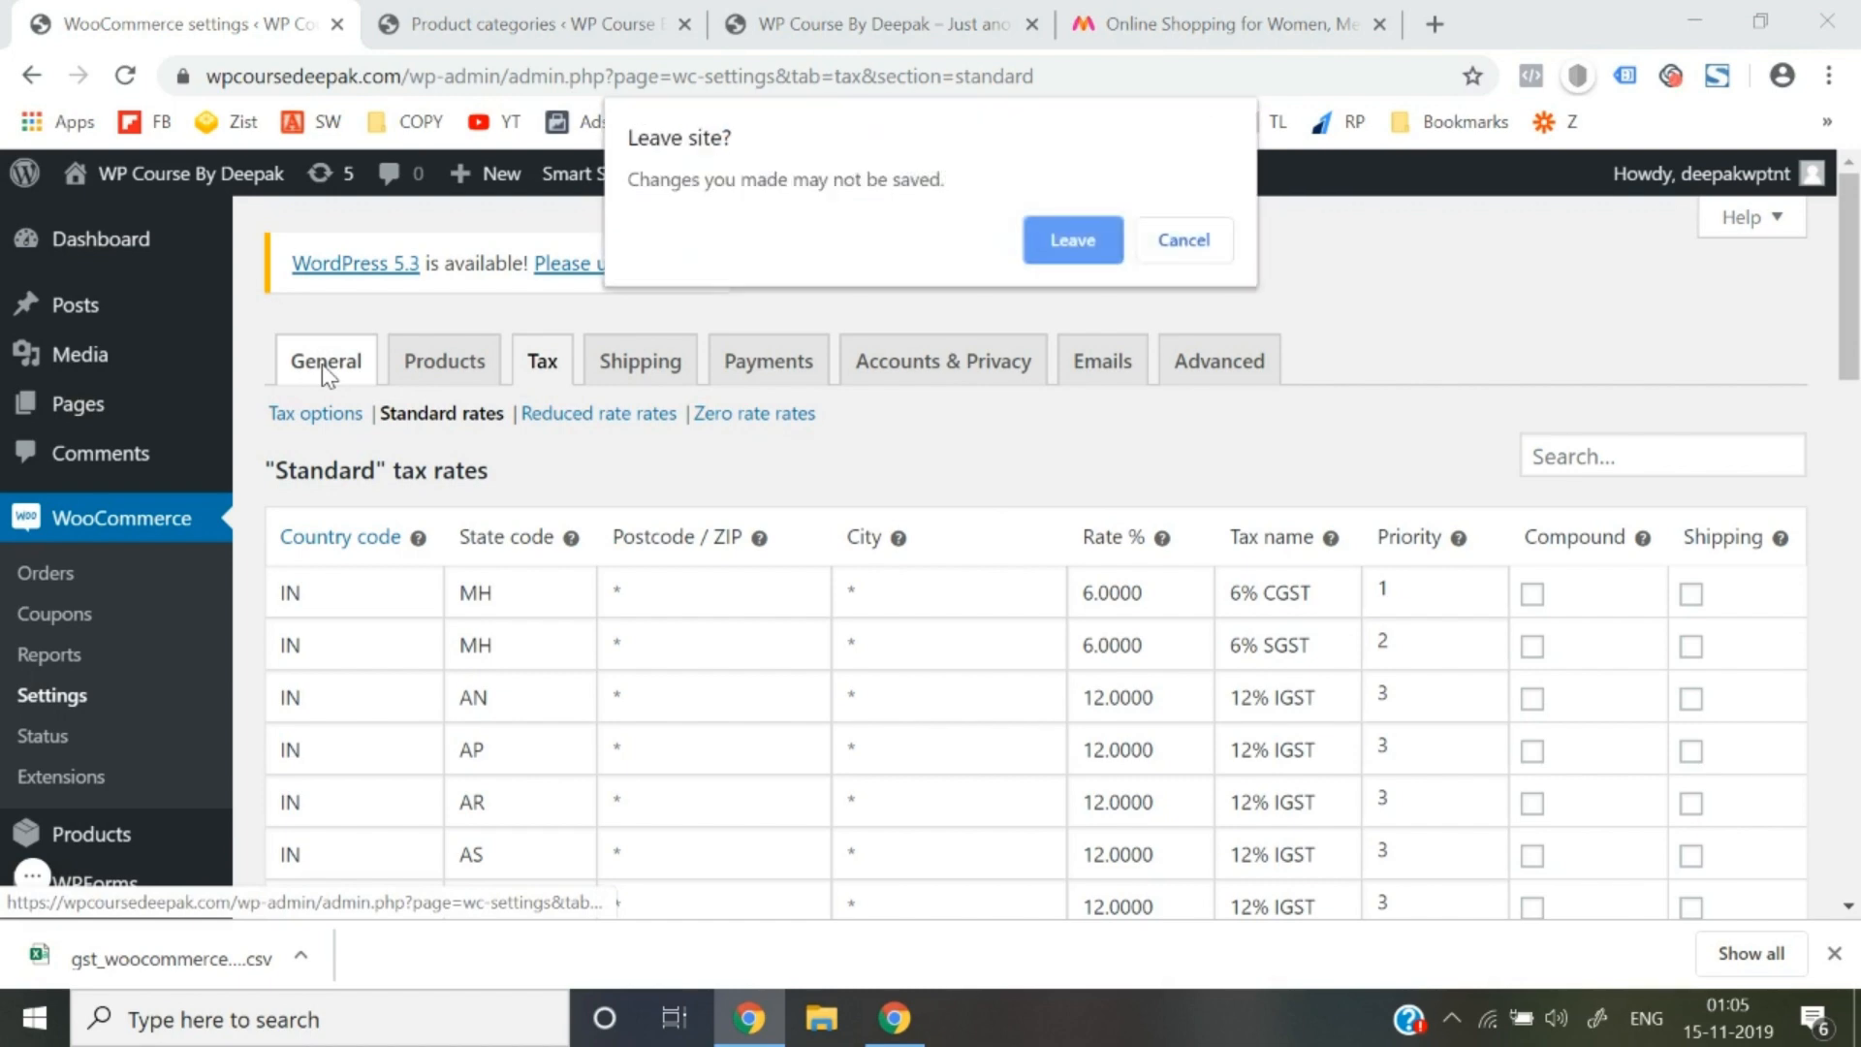
{"action": "left_click", "coordinate": [1187, 240]}
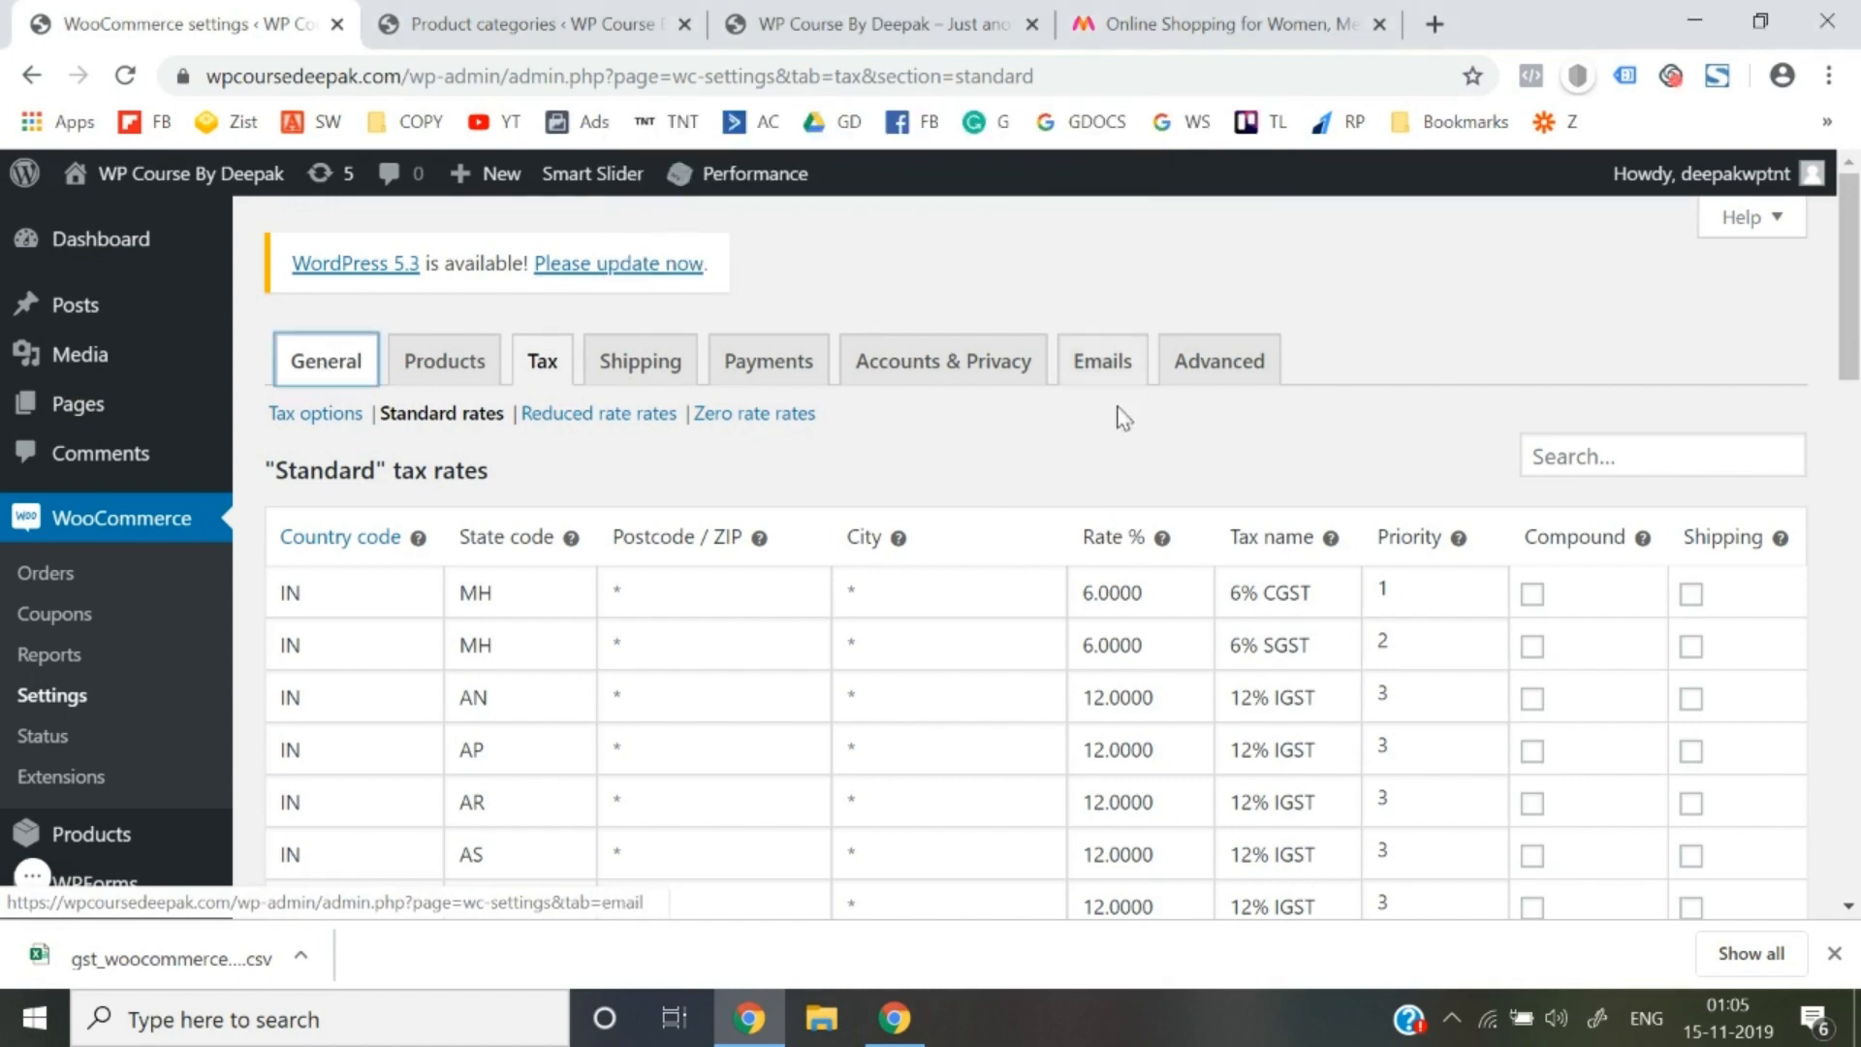
Try to save the Standard tax rates again from the end of the rates table
{"action": "scroll", "coordinate": [1113, 436], "scroll_direction": "down", "scroll_amount": 10}
{"action": "scroll", "coordinate": [1113, 436], "scroll_direction": "down", "scroll_amount": 5}
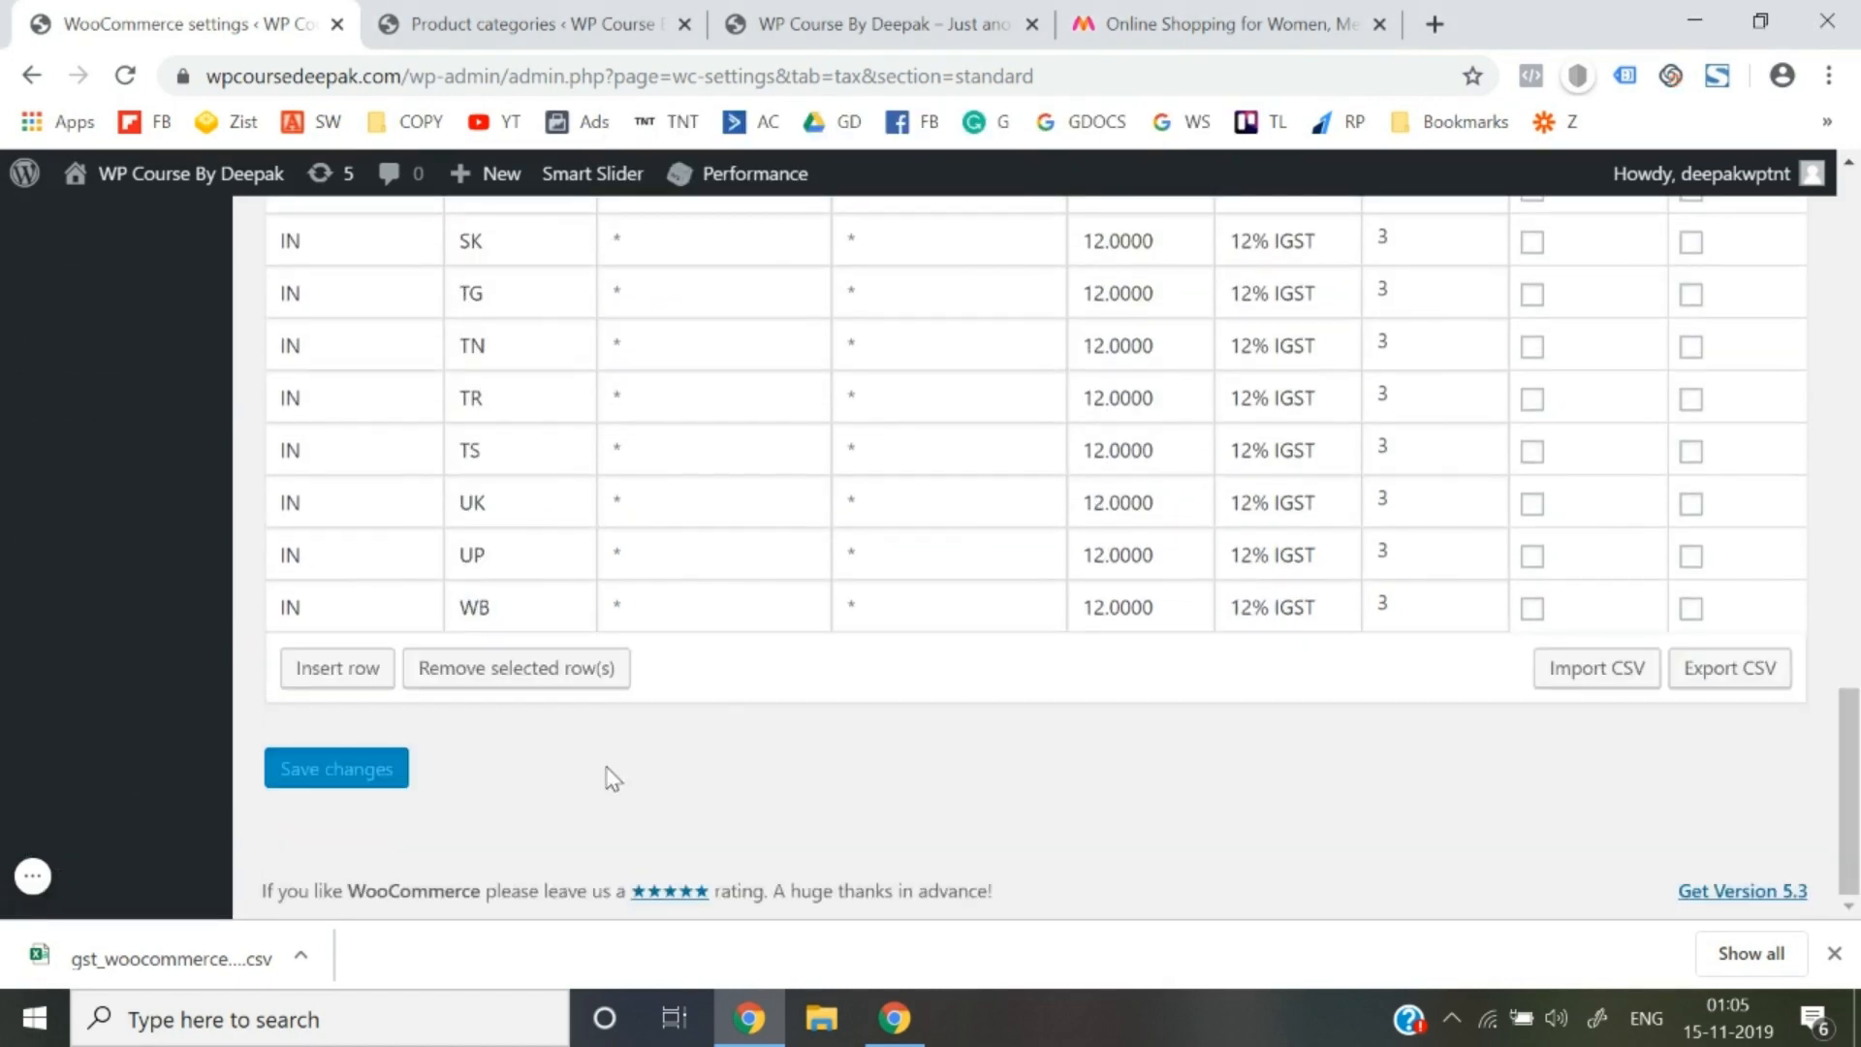
{"action": "left_click", "coordinate": [332, 767]}
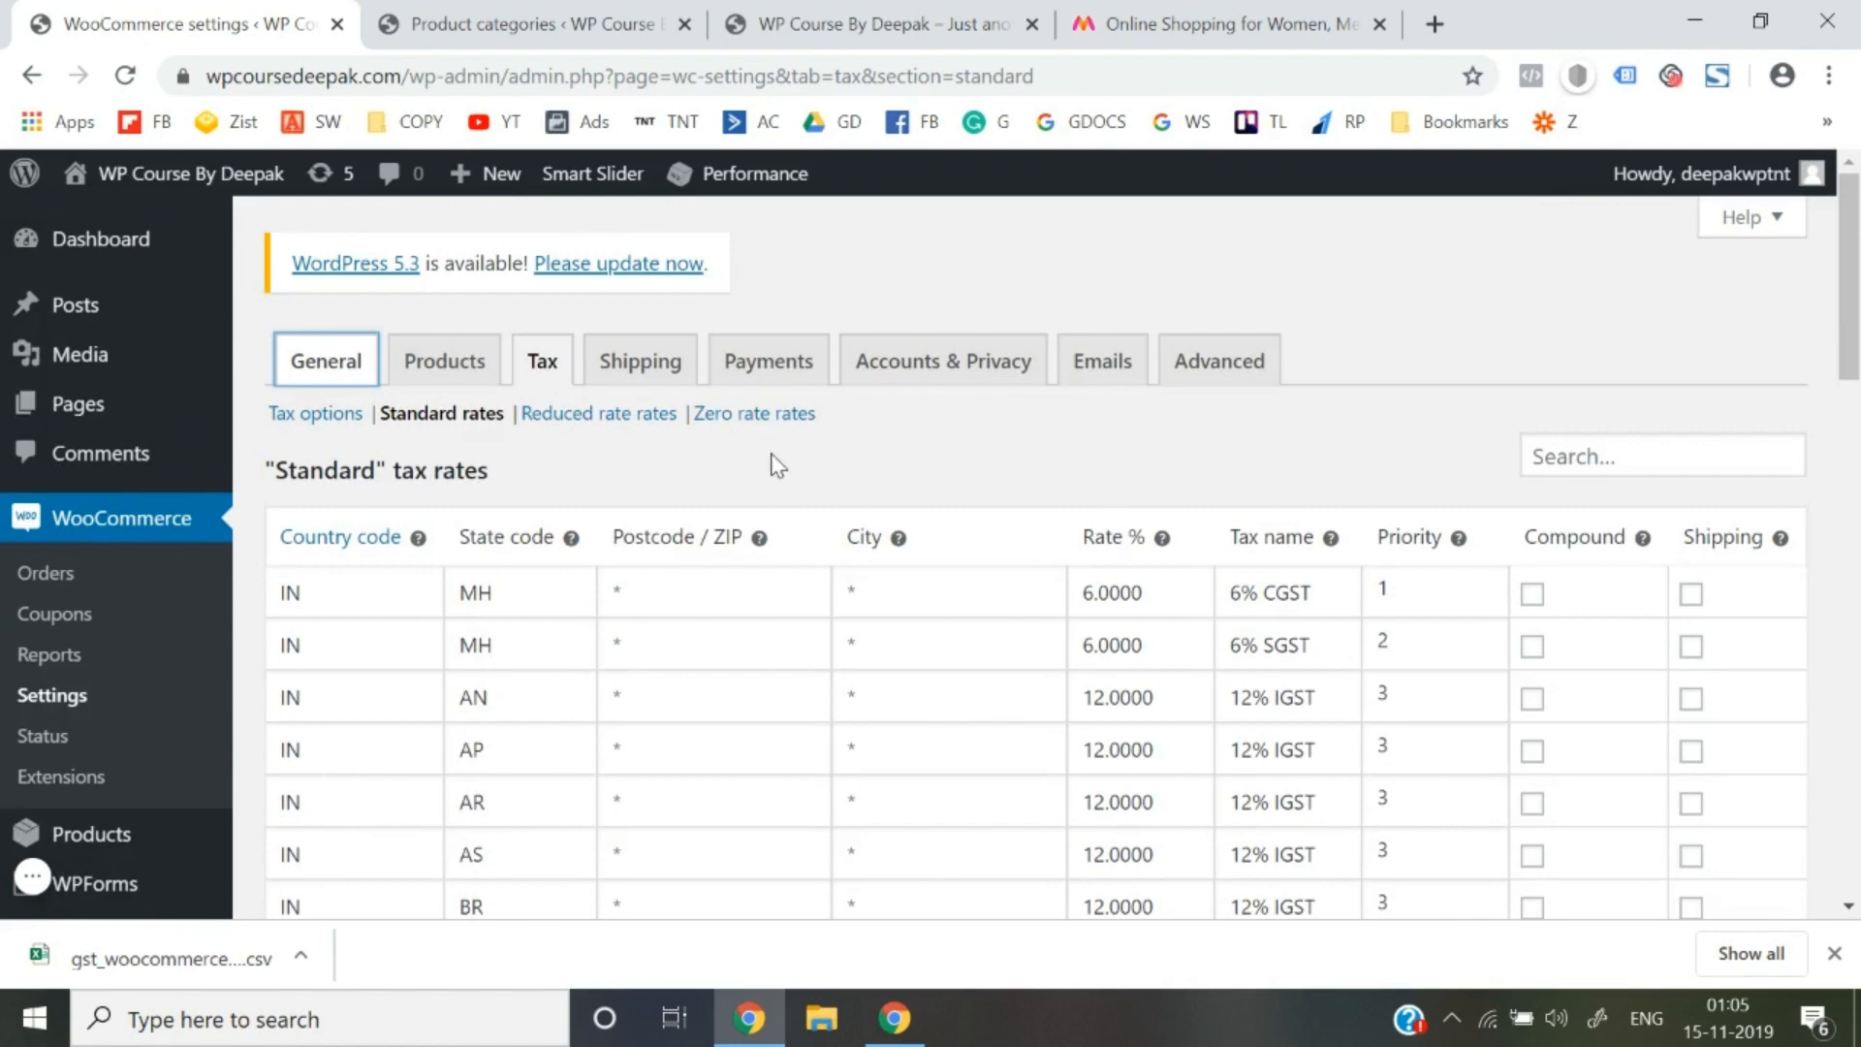
{"action": "scroll", "coordinate": [1225, 449], "scroll_direction": "down", "scroll_amount": 15}
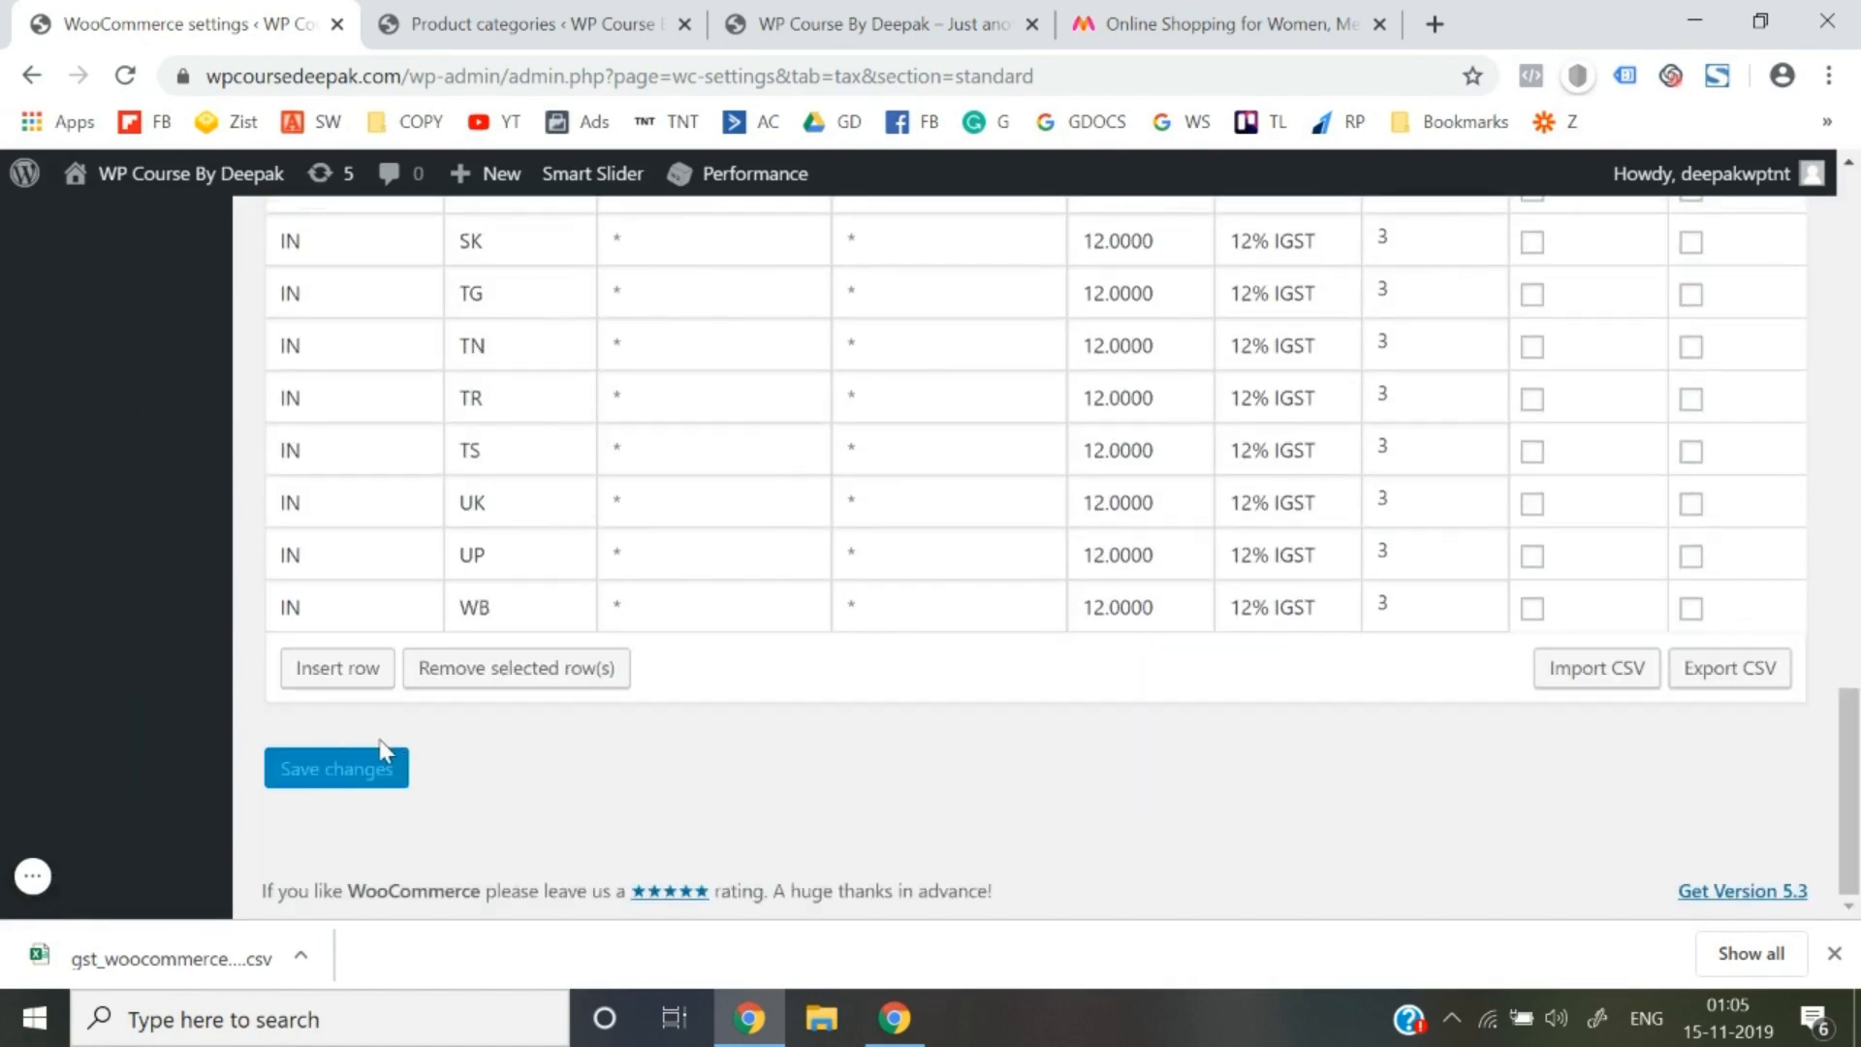
{"action": "left_click", "coordinate": [357, 769]}
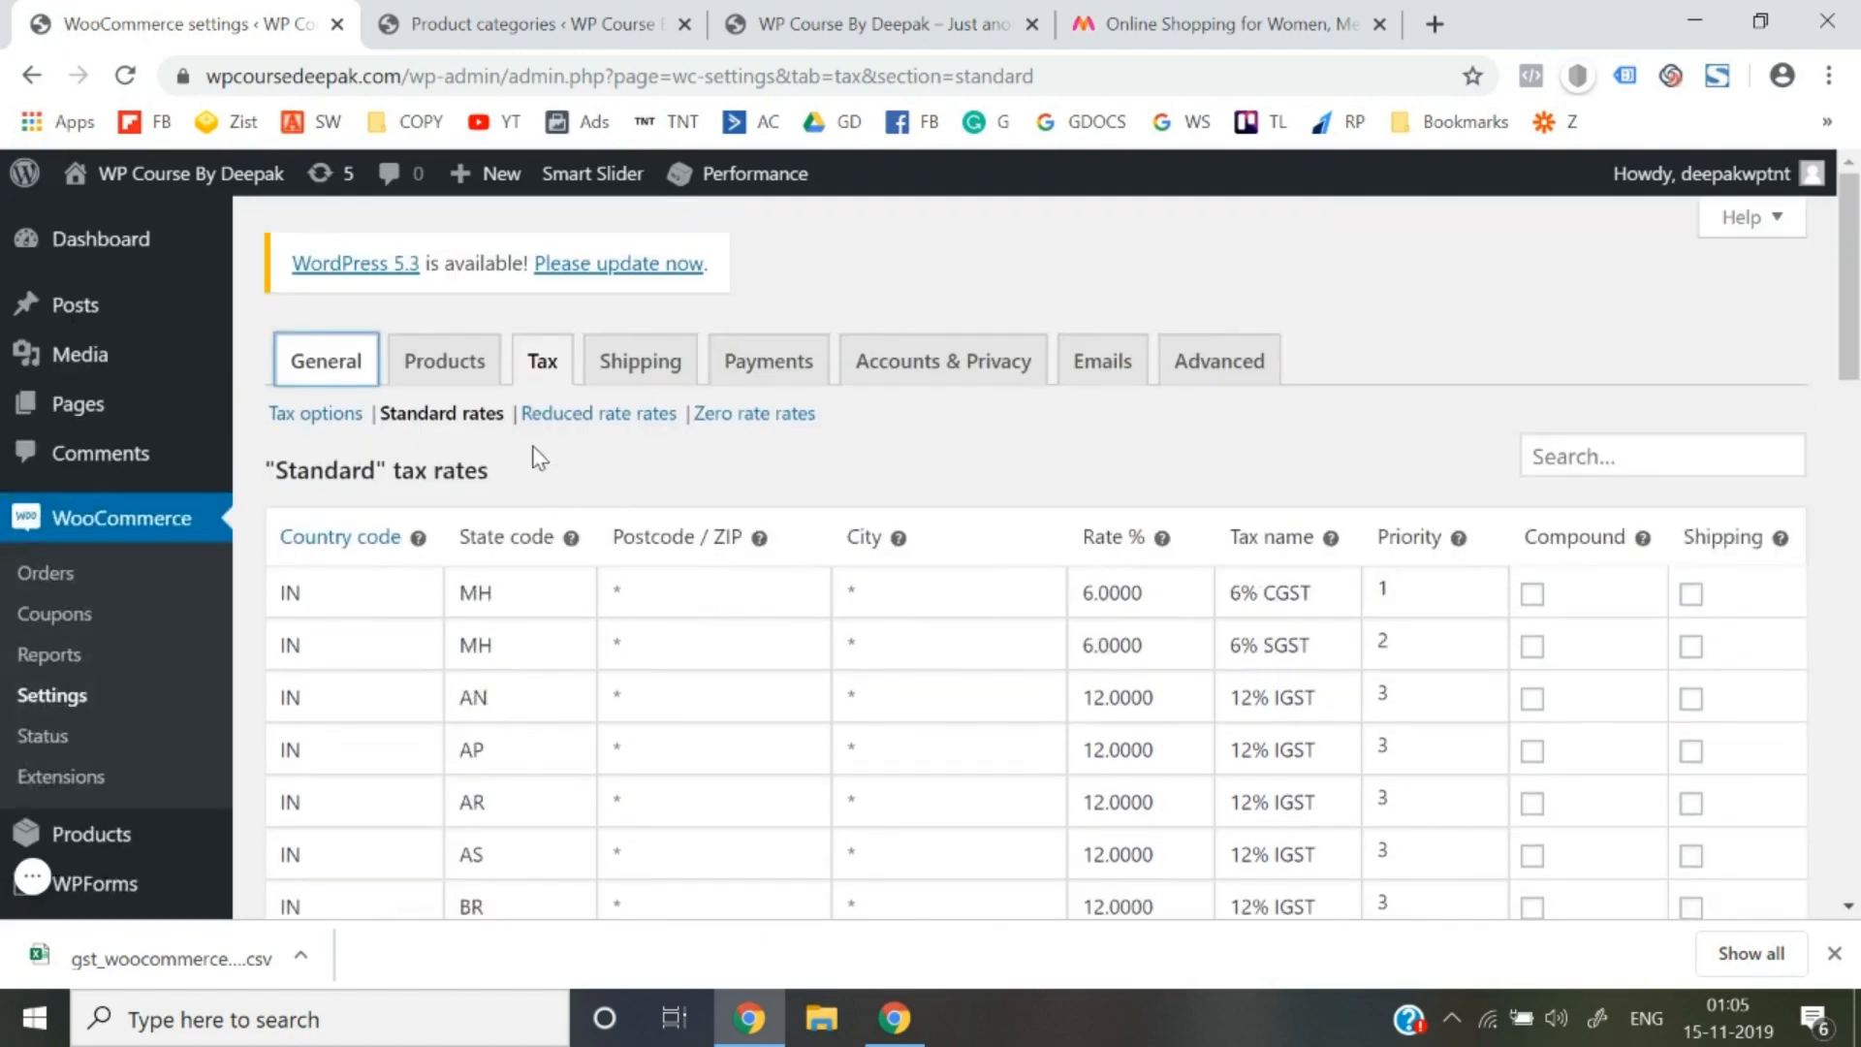
Close the browser's downloads bar and open the General WooCommerce settings, agreeing to leave the Standard rates page
{"action": "left_click", "coordinate": [445, 361]}
{"action": "left_click", "coordinate": [1190, 302]}
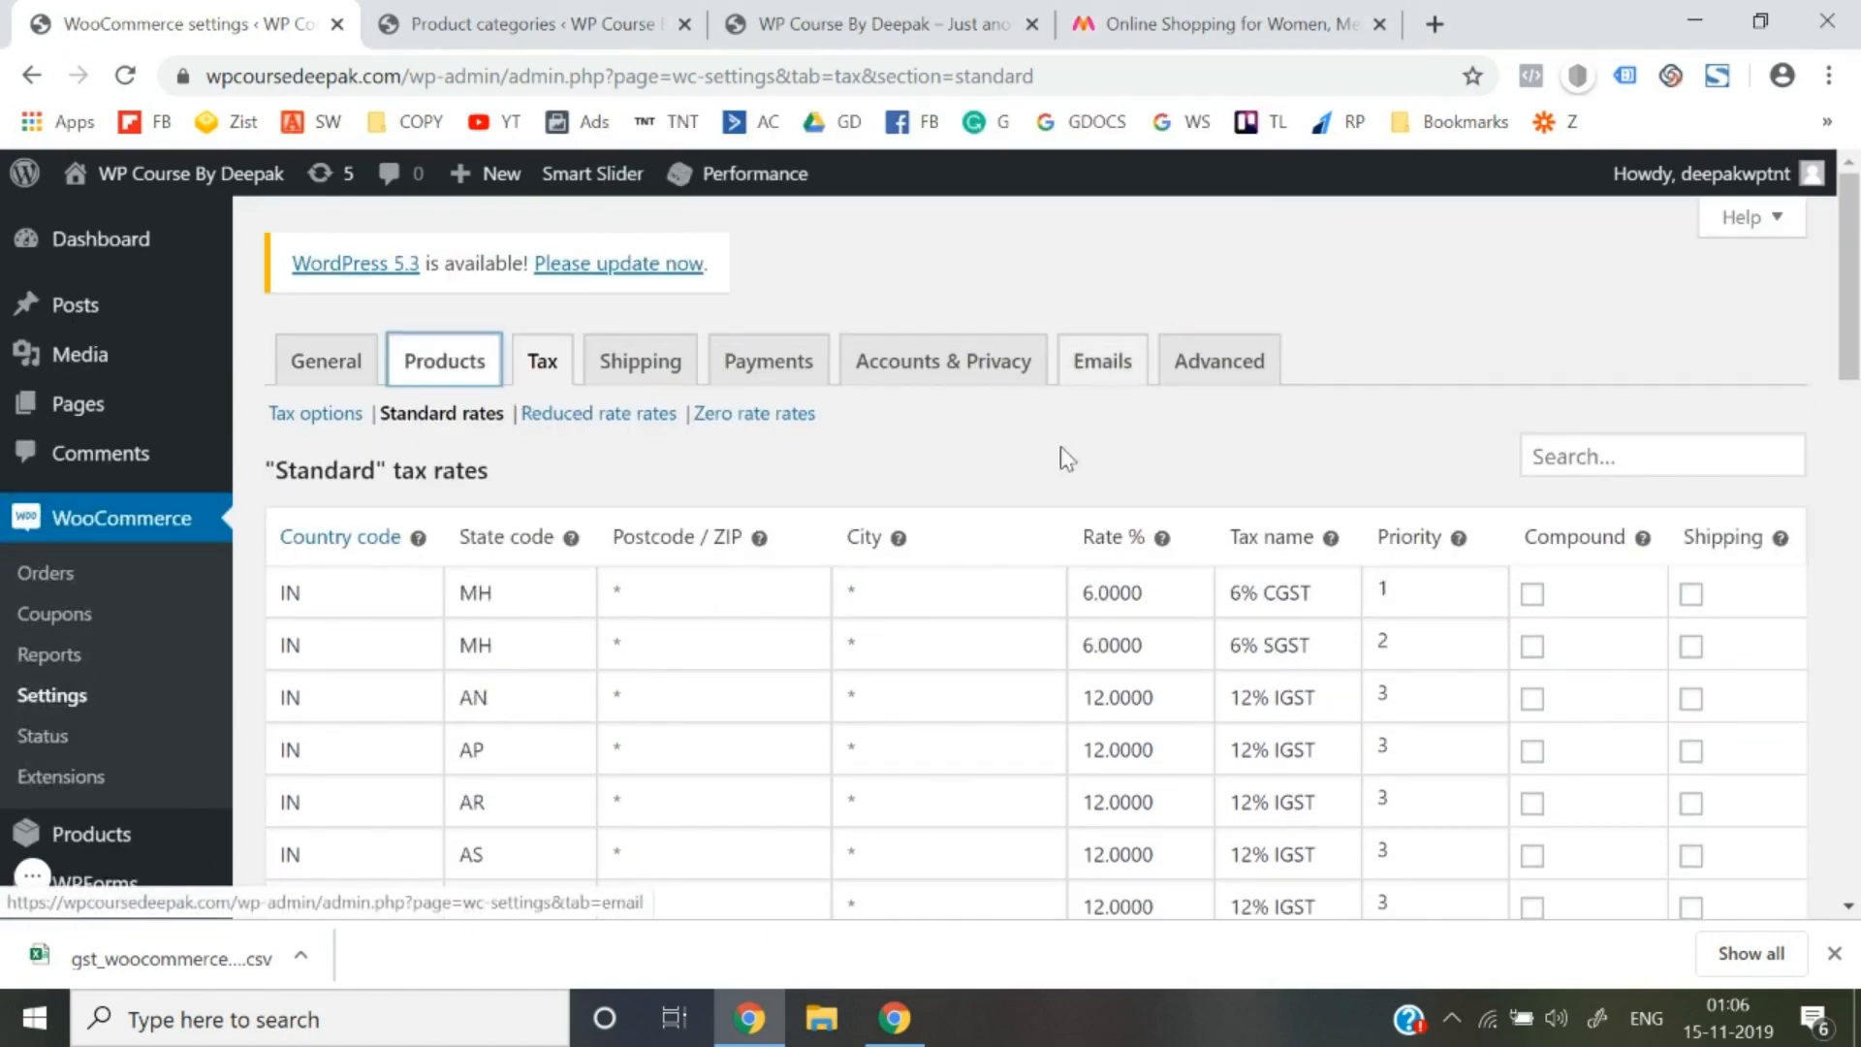
{"action": "left_click", "coordinate": [1831, 955]}
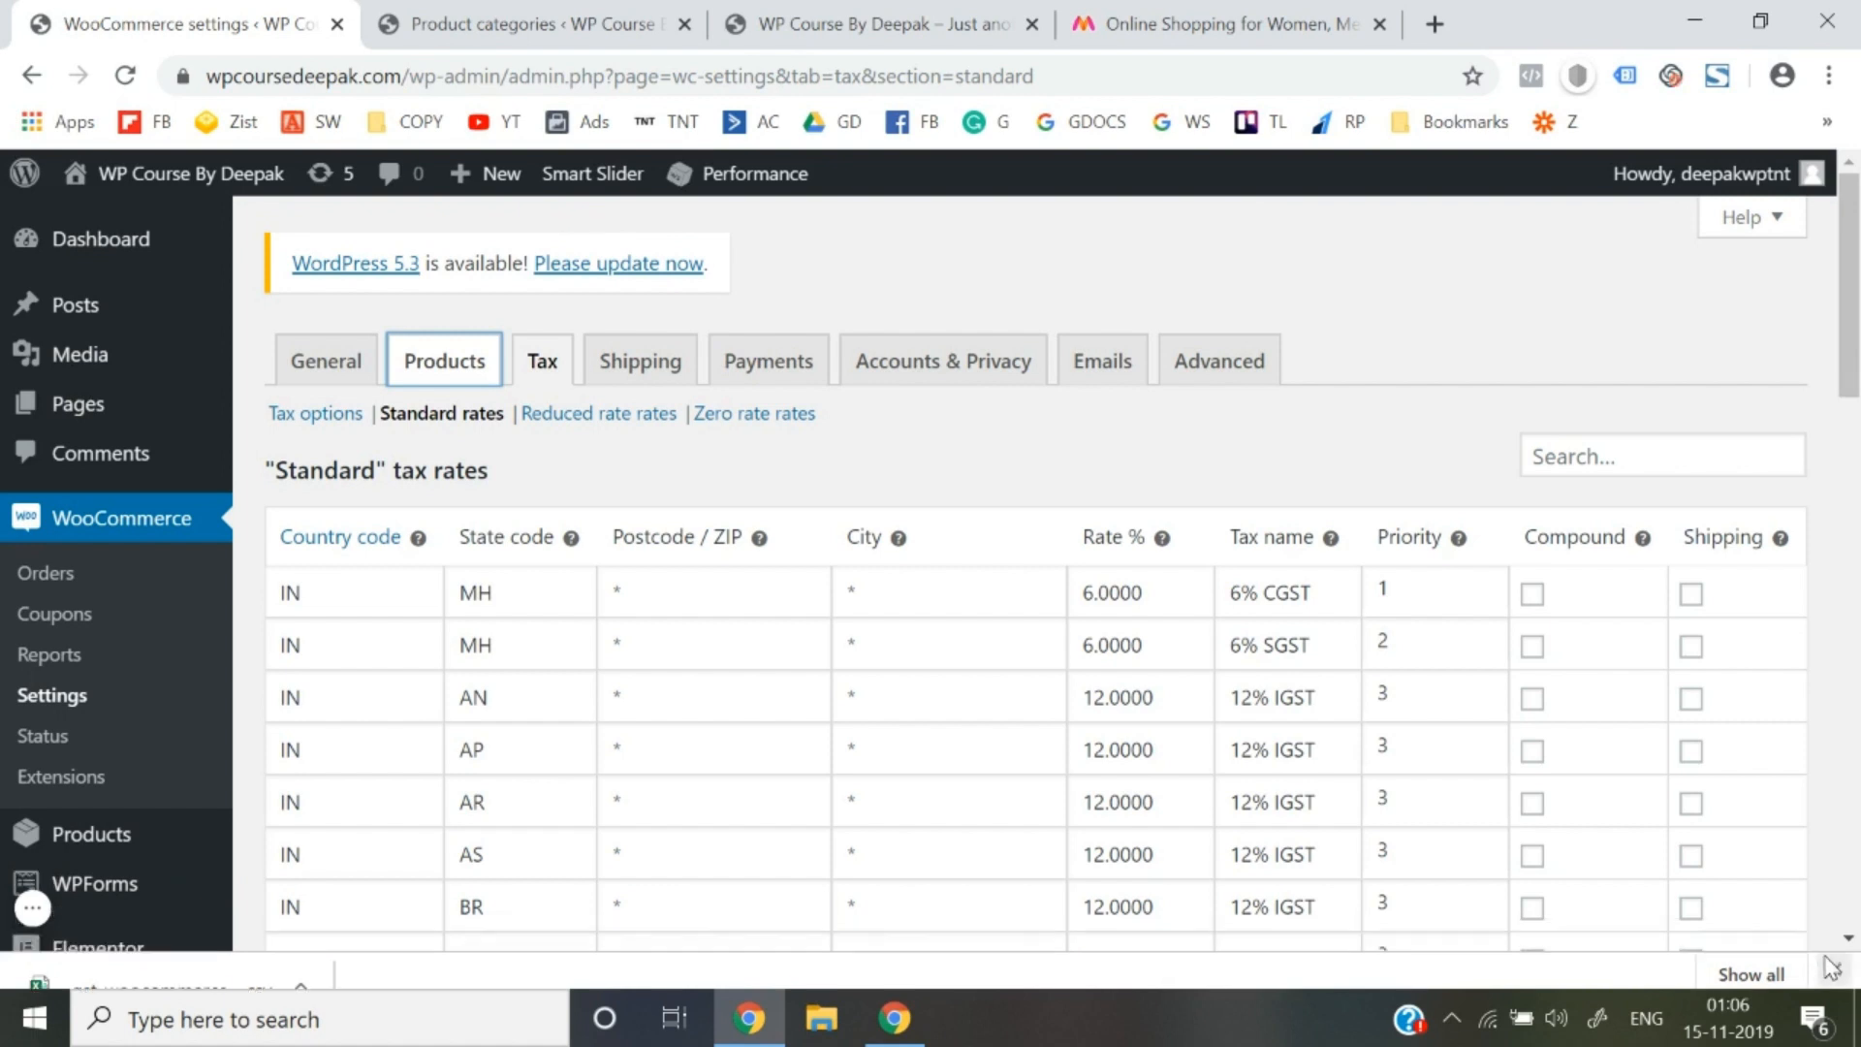
{"action": "left_click", "coordinate": [344, 391]}
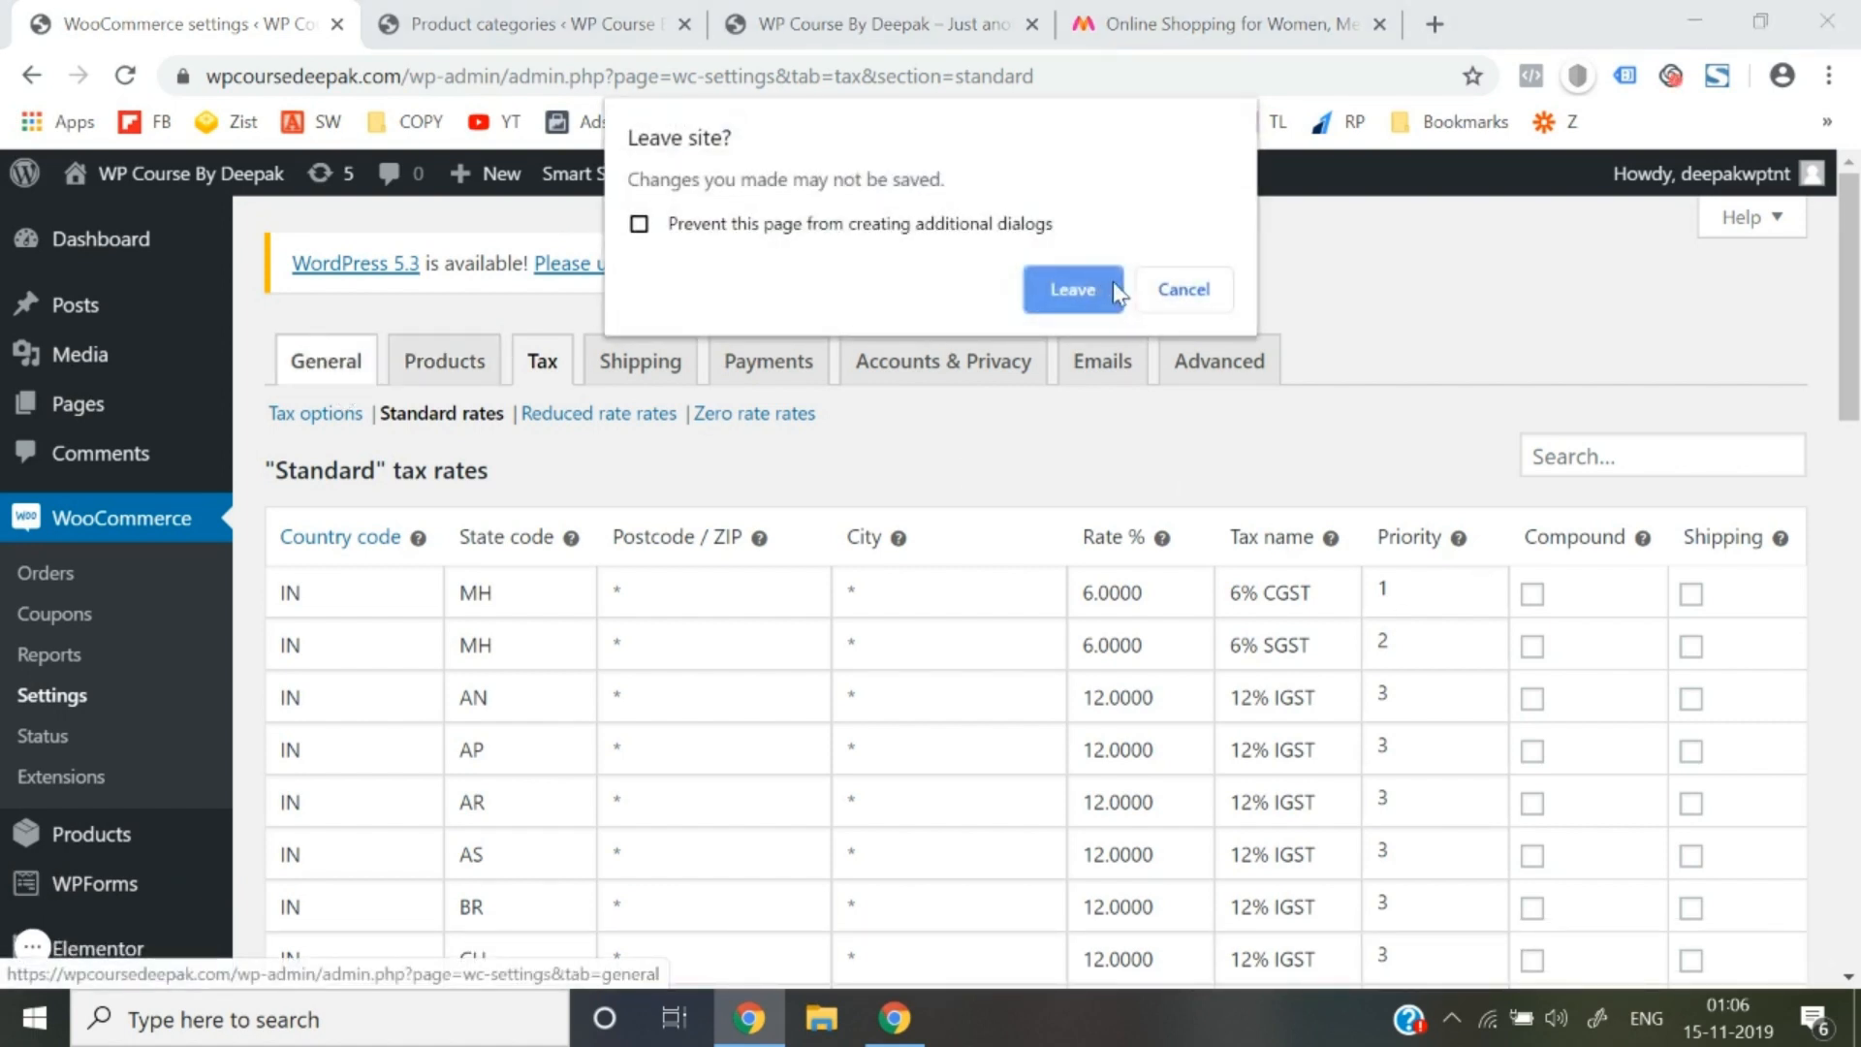
{"action": "left_click", "coordinate": [1092, 287]}
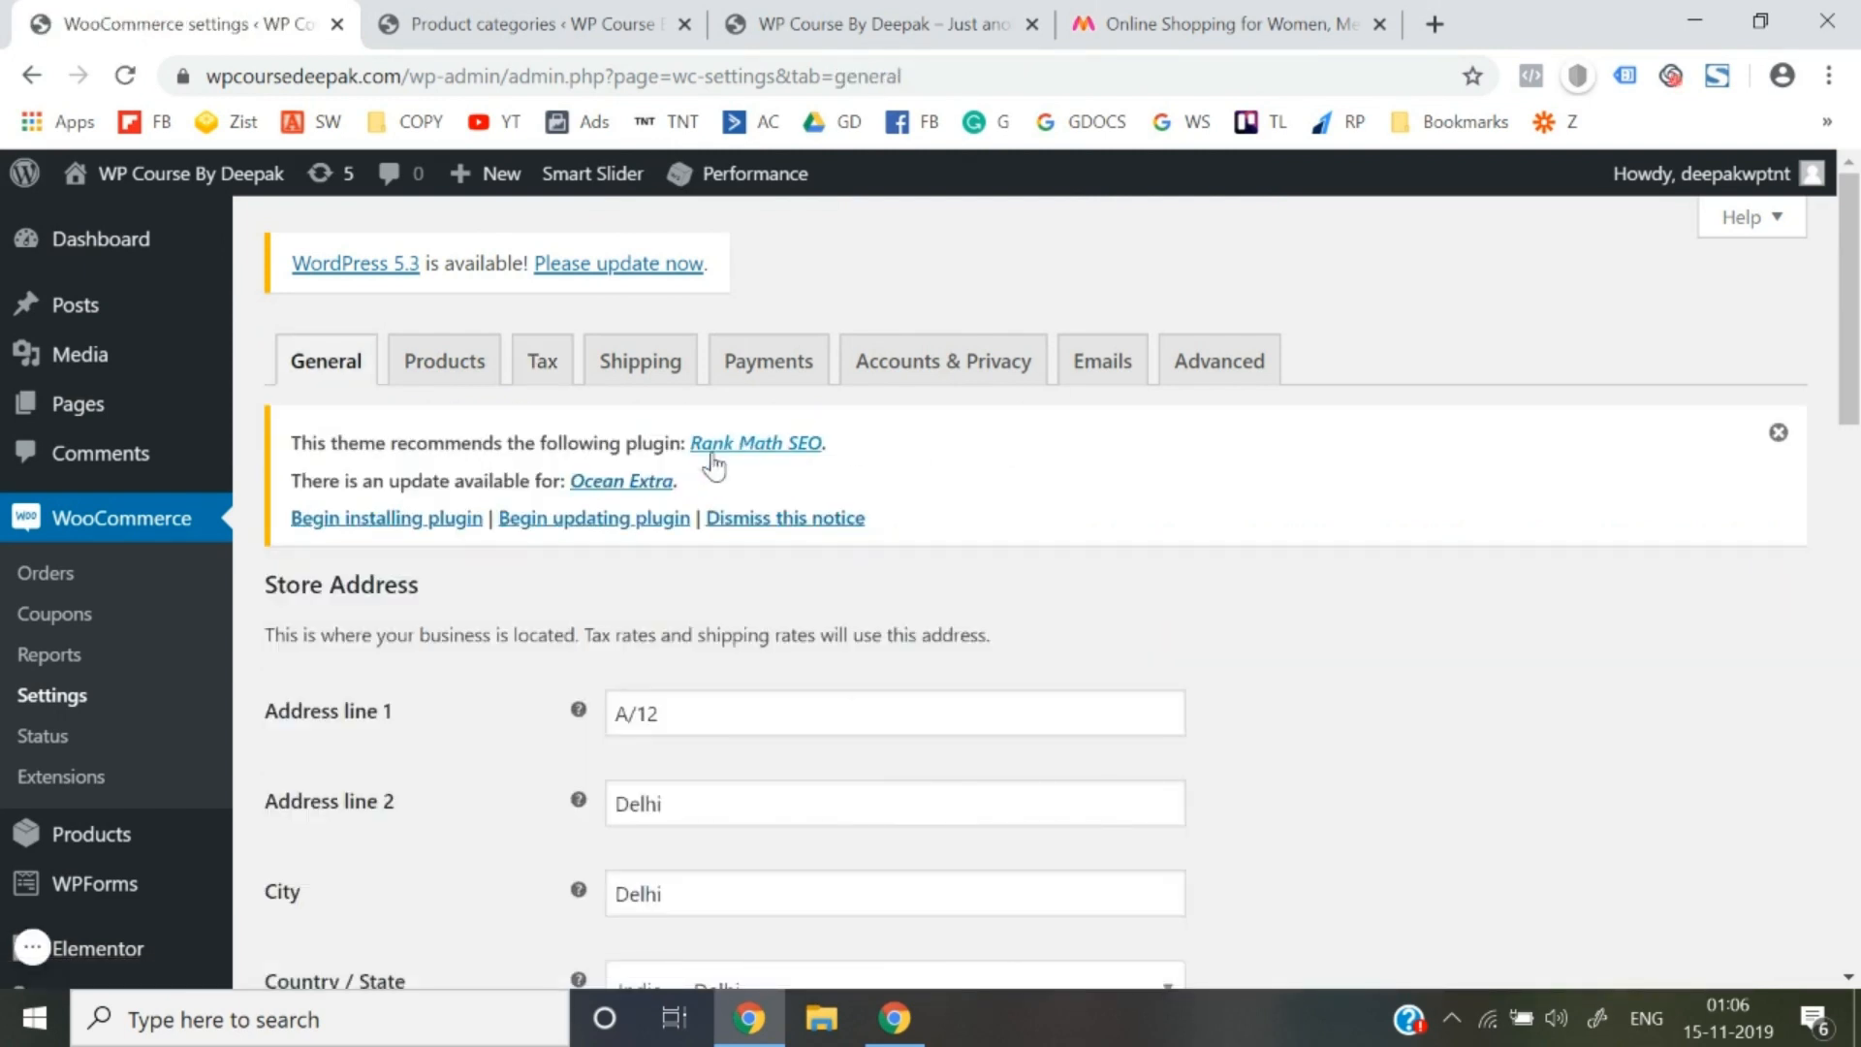
Return to the tax settings, look over the tax options, and reopen the Standard rates
{"action": "left_click", "coordinate": [546, 371]}
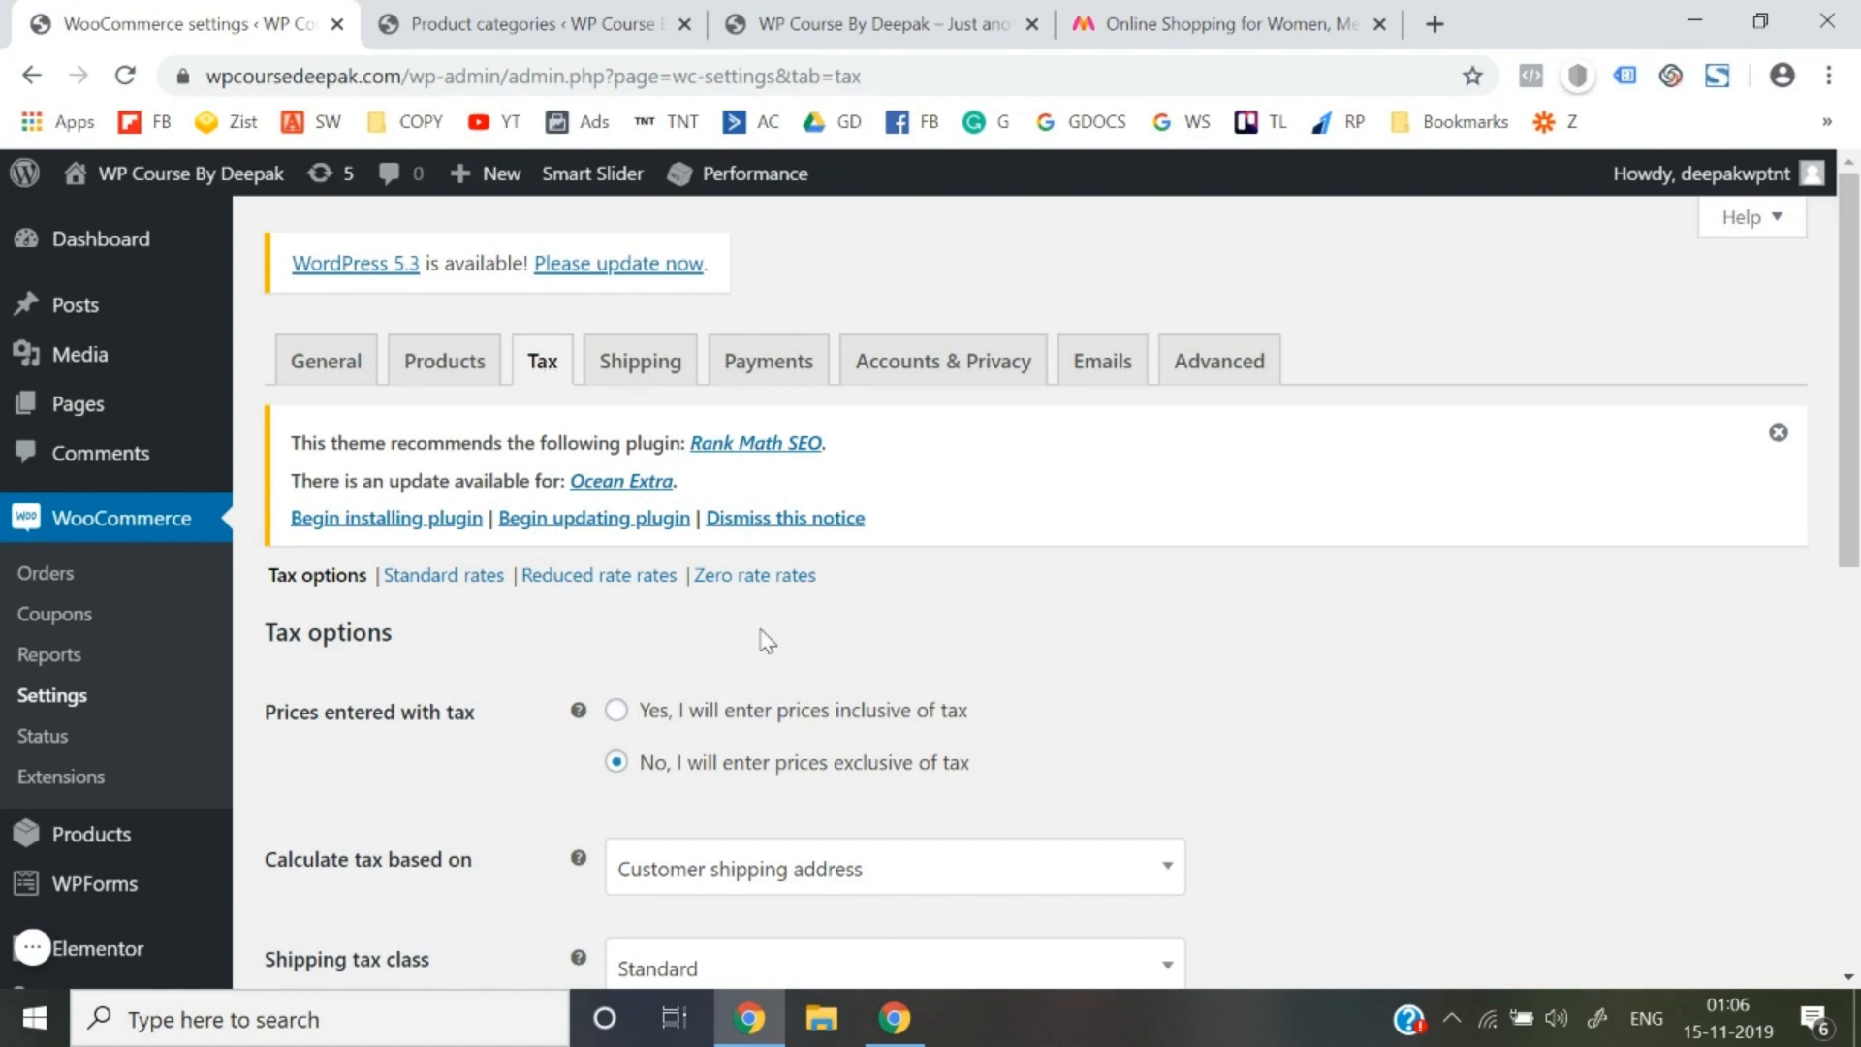
{"action": "scroll", "coordinate": [761, 637], "scroll_direction": "down", "scroll_amount": 8}
{"action": "scroll", "coordinate": [763, 641], "scroll_direction": "up", "scroll_amount": 5}
{"action": "scroll", "coordinate": [762, 641], "scroll_direction": "up", "scroll_amount": 3}
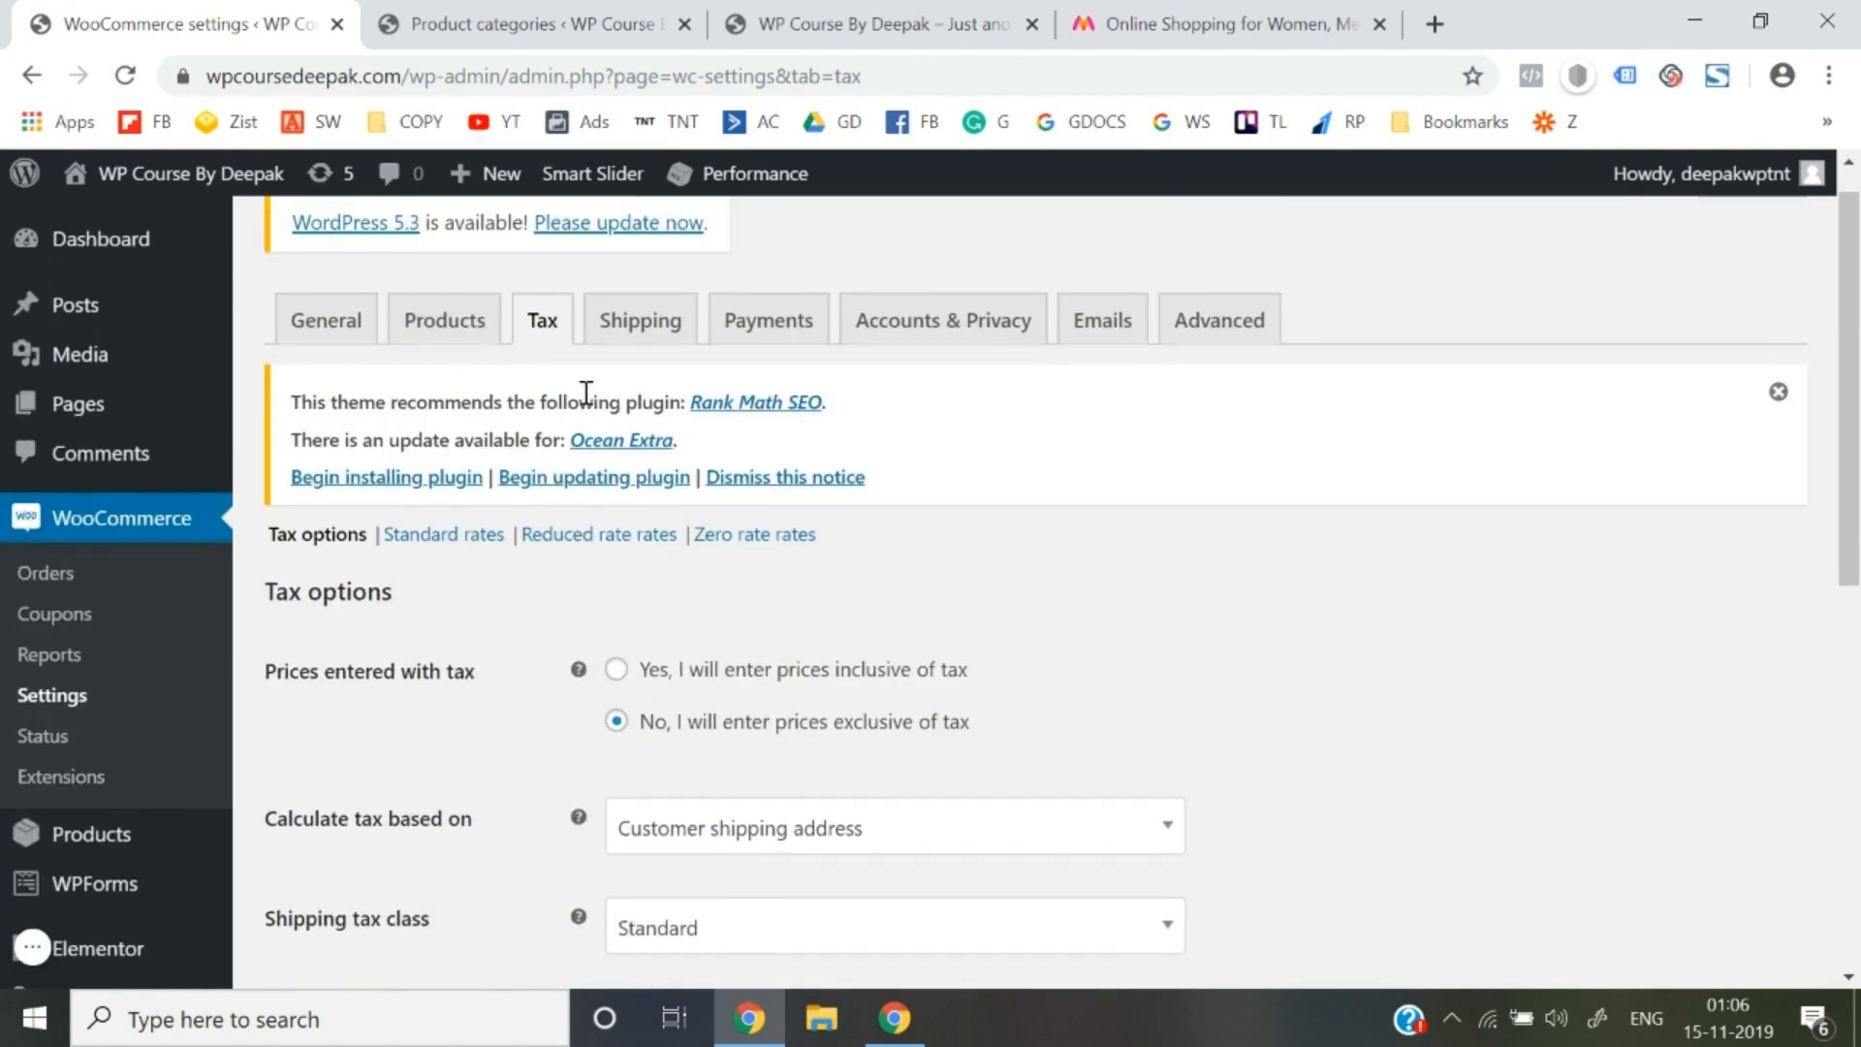
{"action": "left_click", "coordinate": [466, 538]}
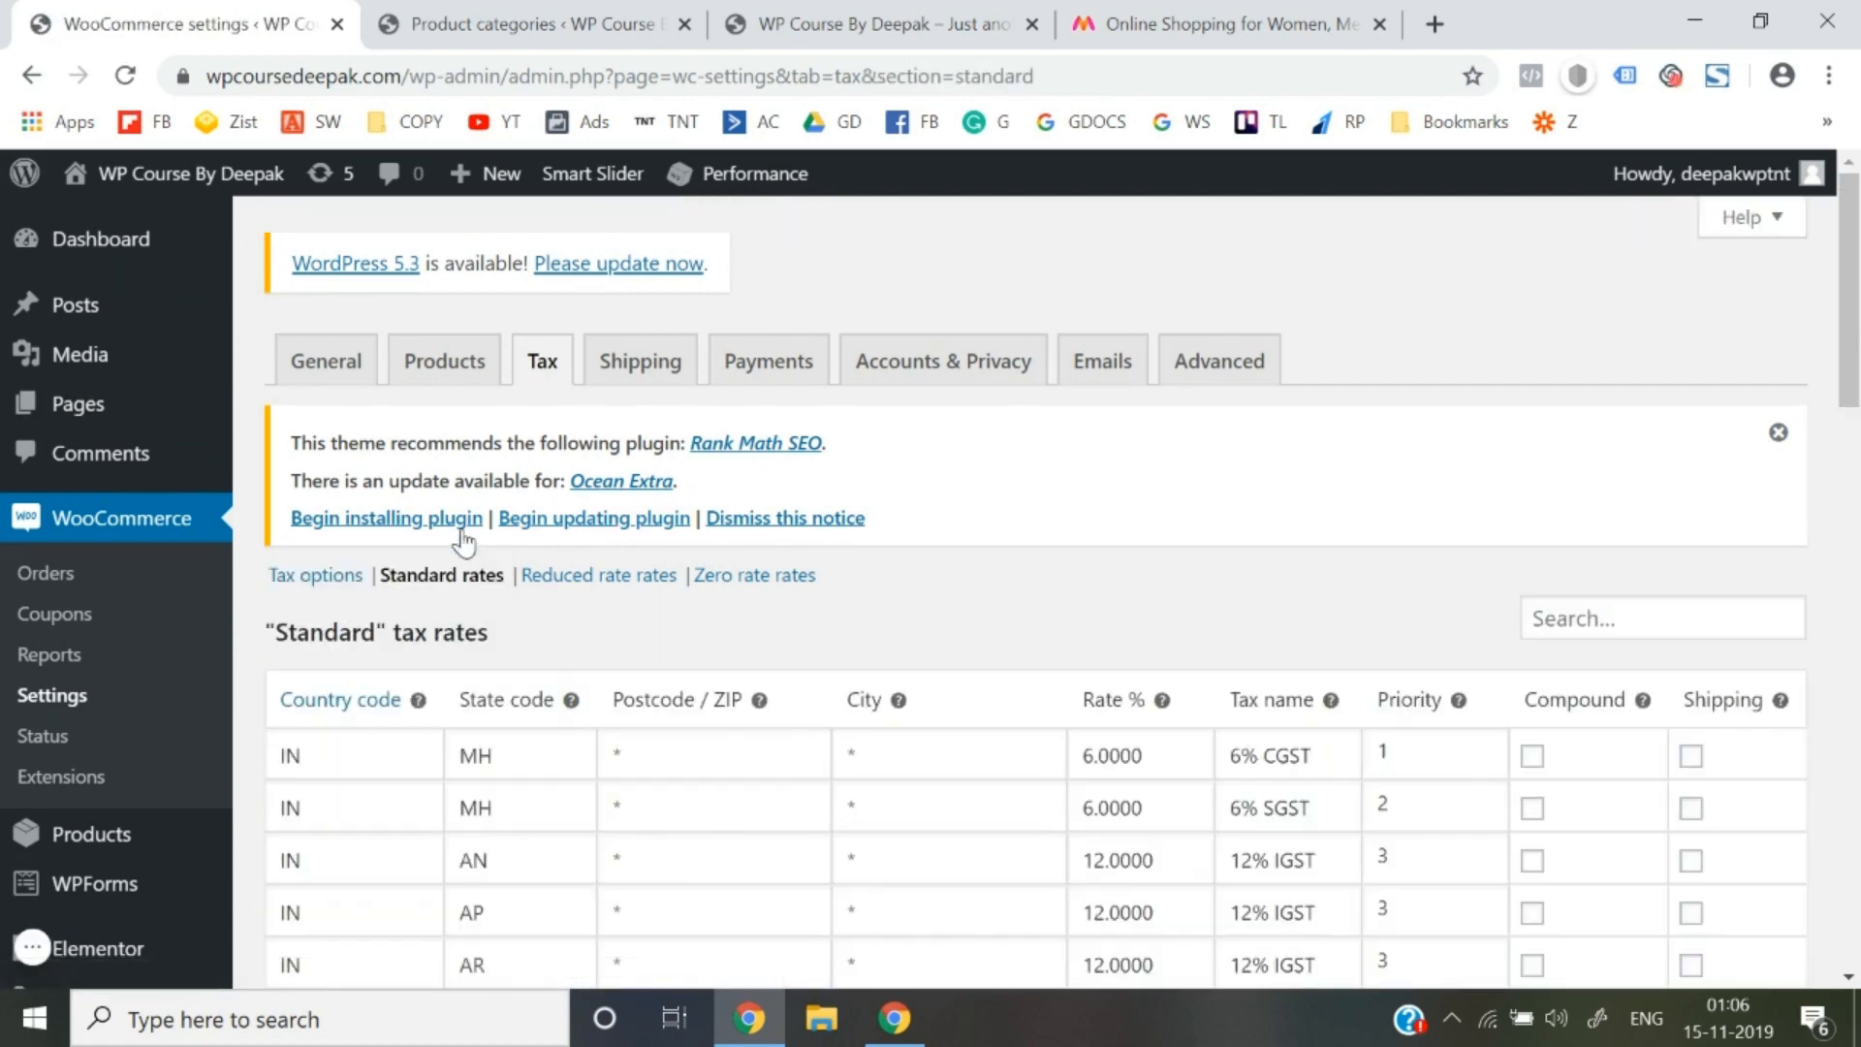
Check the rates saved for each state code in the Standard tax rates table, including MZ and NL, and return to the General settings
{"action": "scroll", "coordinate": [727, 656], "scroll_direction": "down", "scroll_amount": 10}
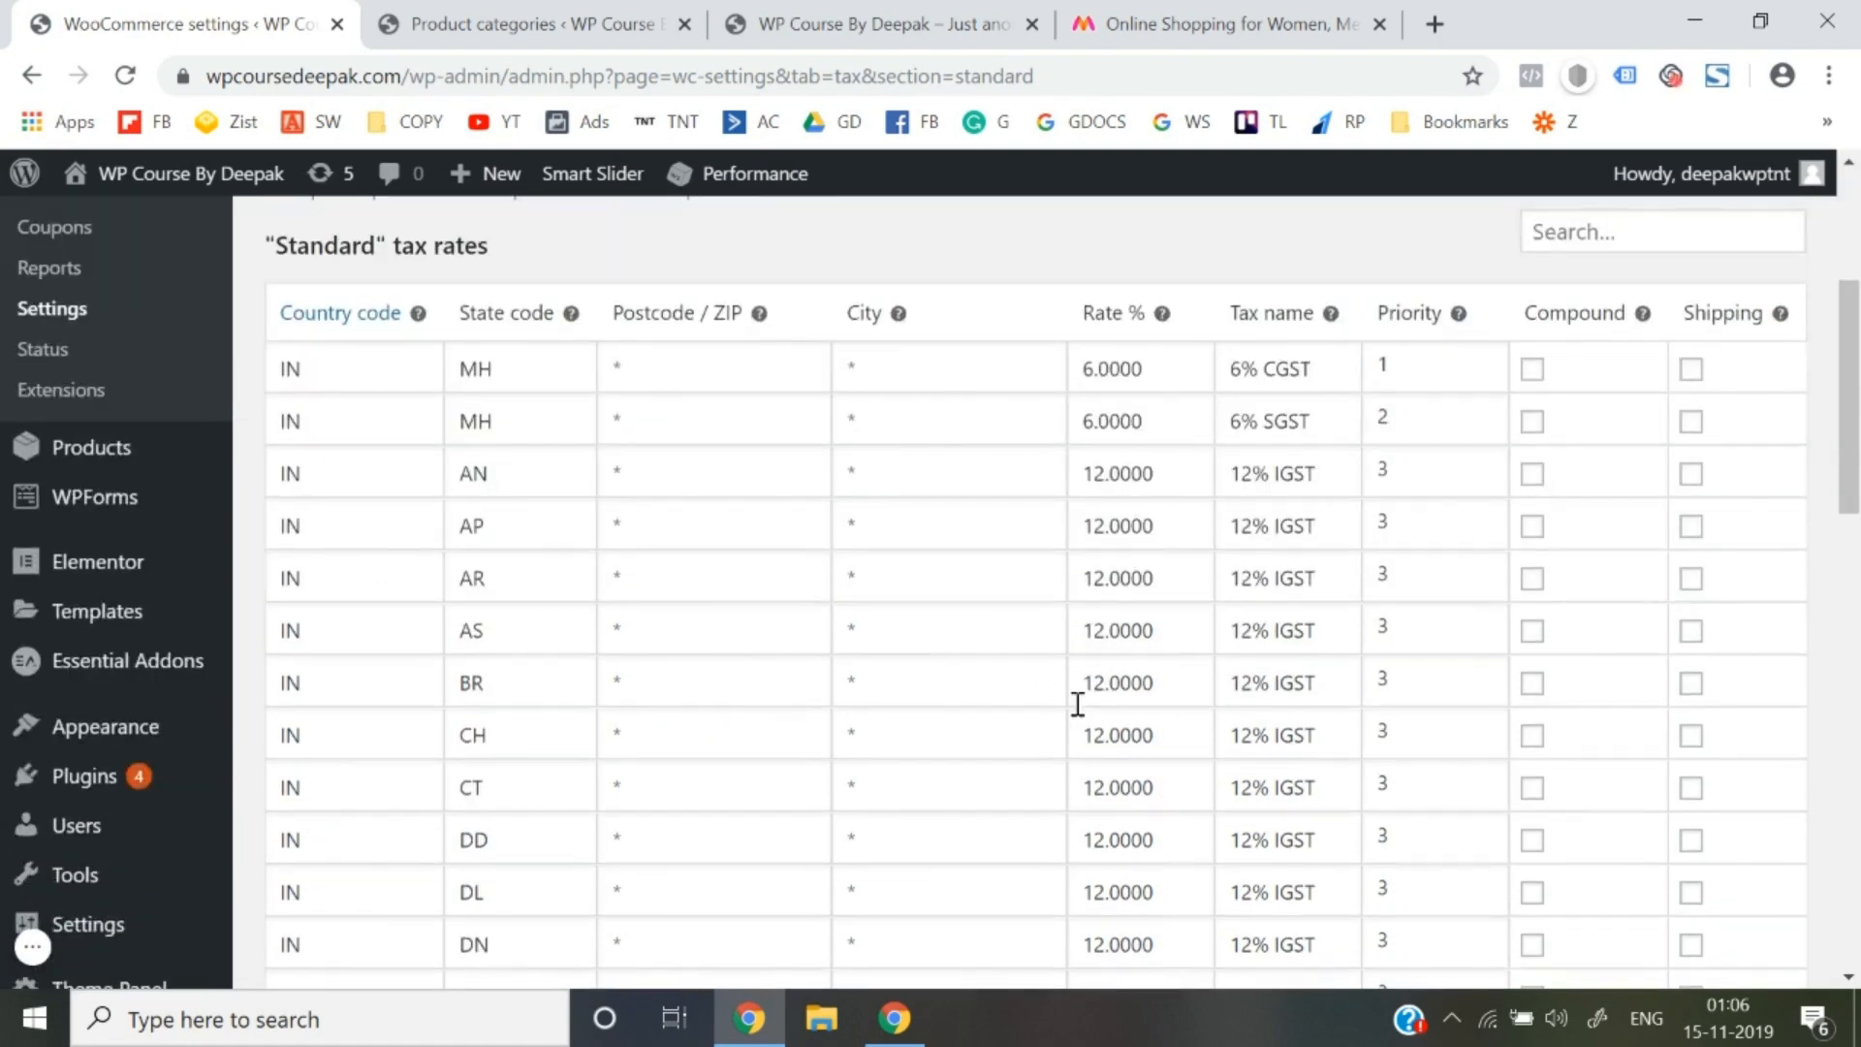
{"action": "scroll", "coordinate": [1084, 720], "scroll_direction": "down", "scroll_amount": 10}
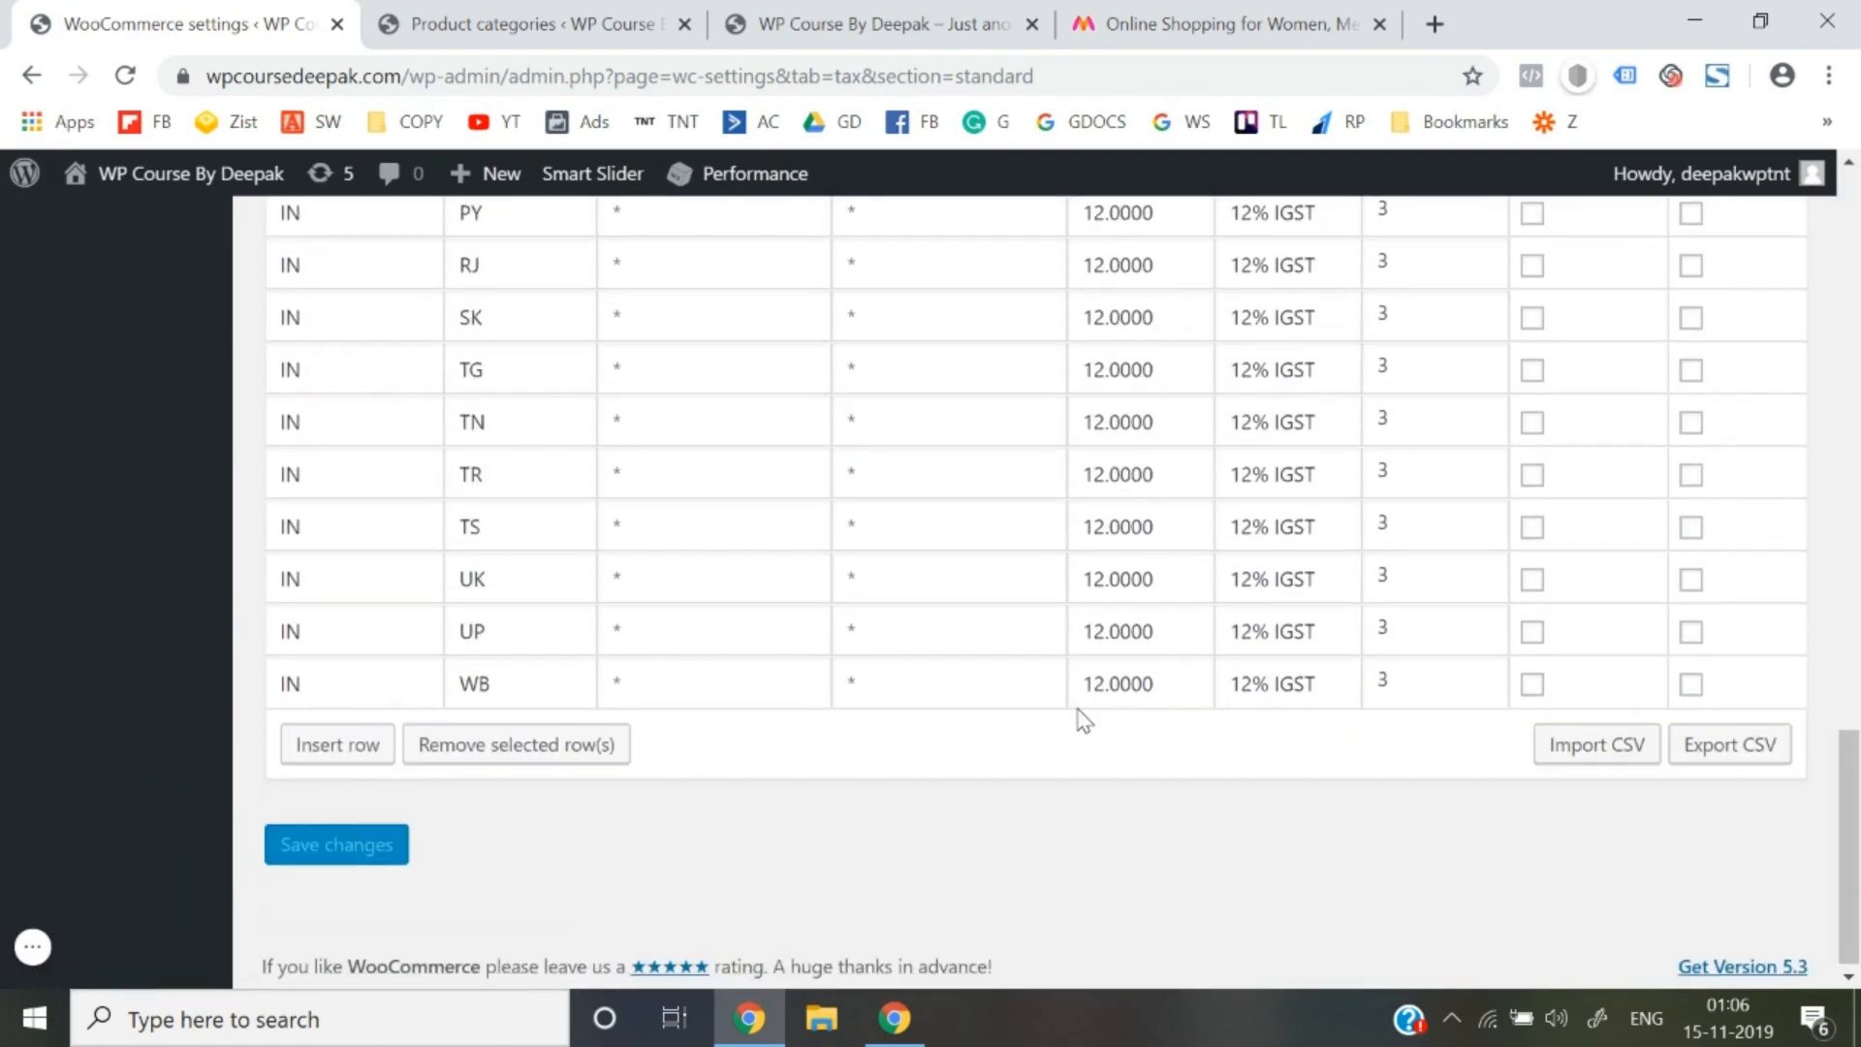
{"action": "scroll", "coordinate": [1171, 581], "scroll_direction": "up", "scroll_amount": 1}
{"action": "scroll", "coordinate": [1171, 581], "scroll_direction": "down", "scroll_amount": 1}
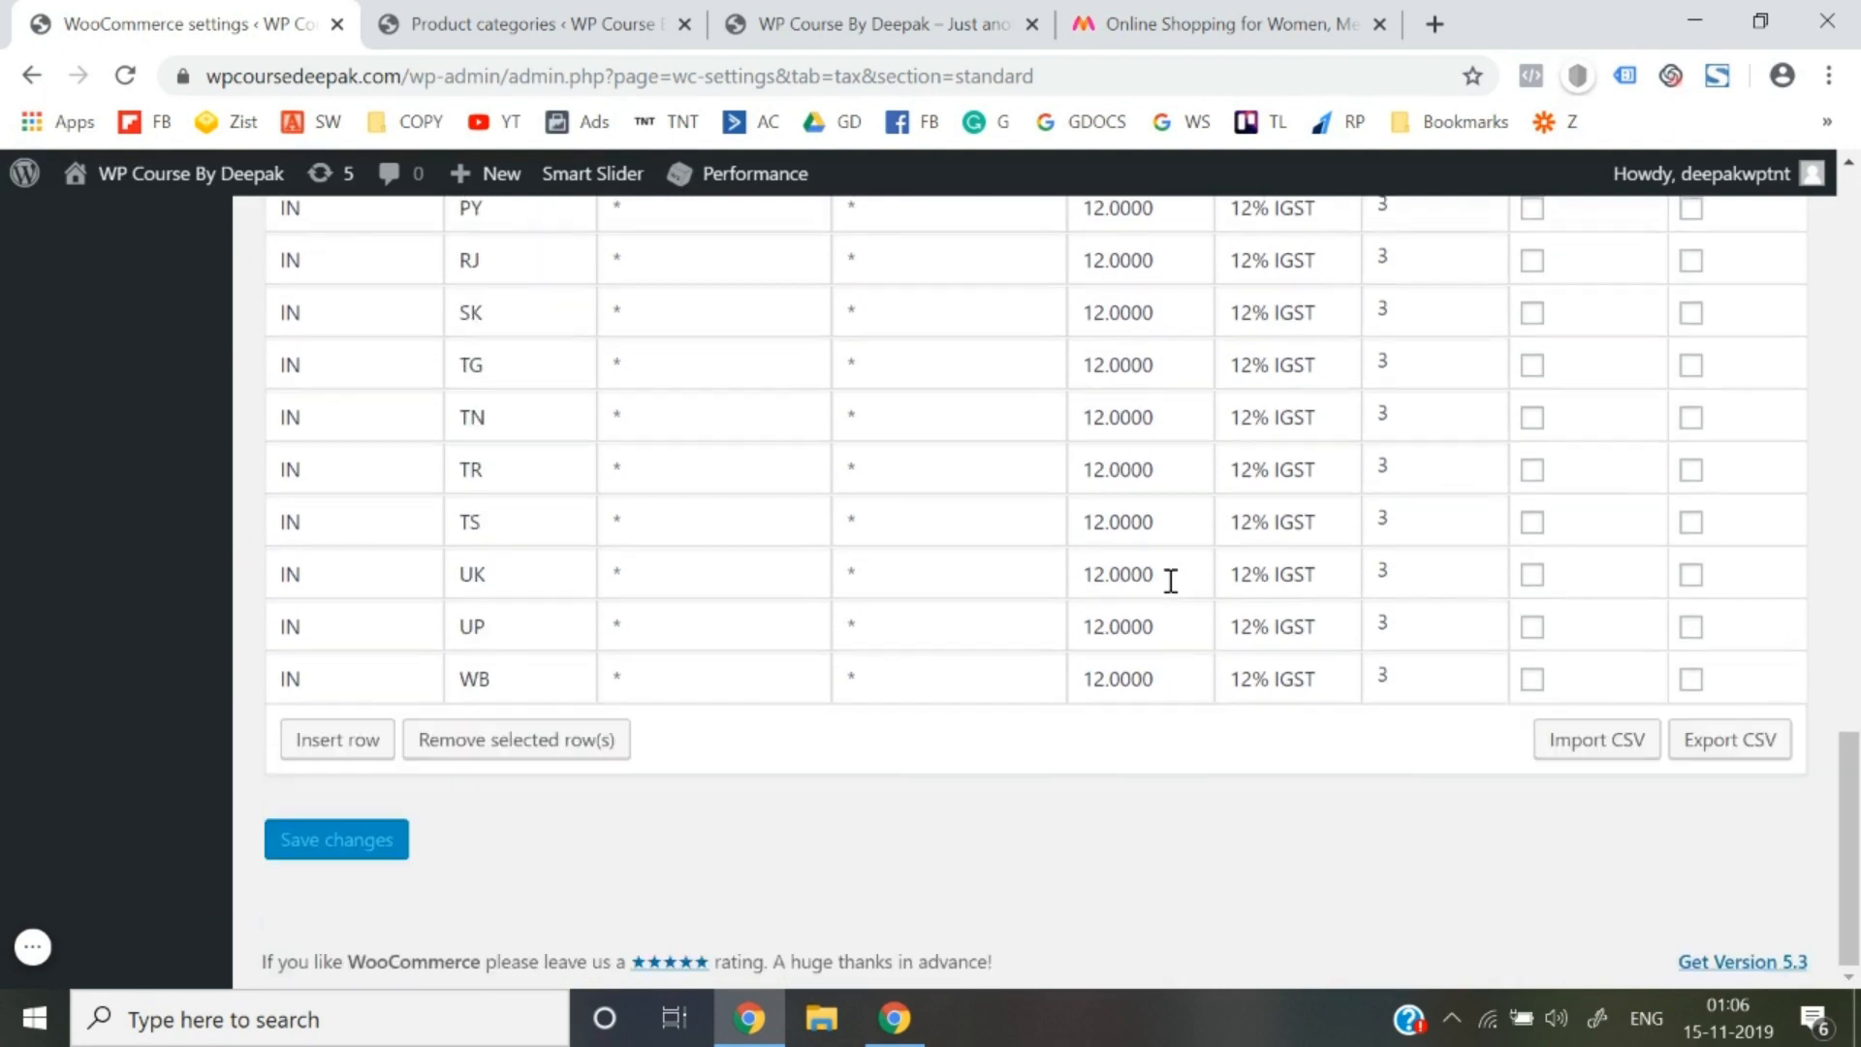
{"action": "scroll", "coordinate": [1171, 582], "scroll_direction": "up", "scroll_amount": 12}
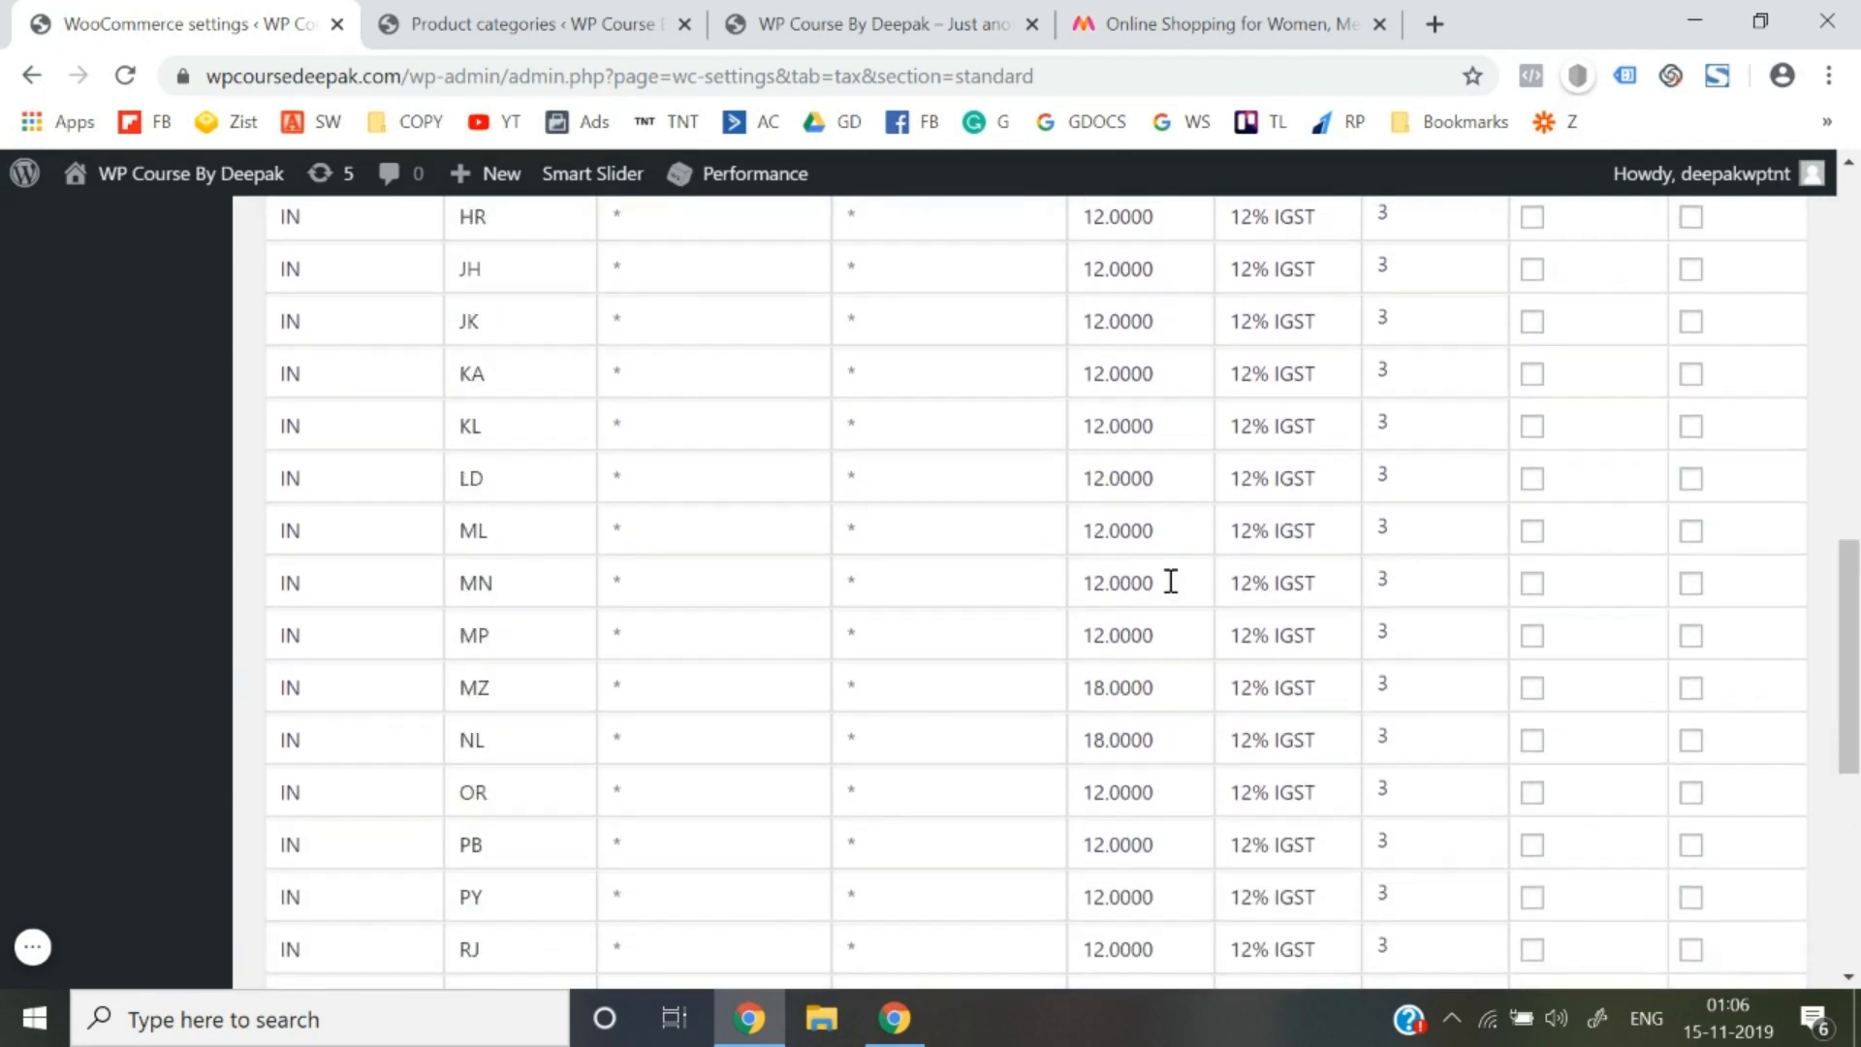
{"action": "scroll", "coordinate": [295, 427], "scroll_direction": "up", "scroll_amount": 7}
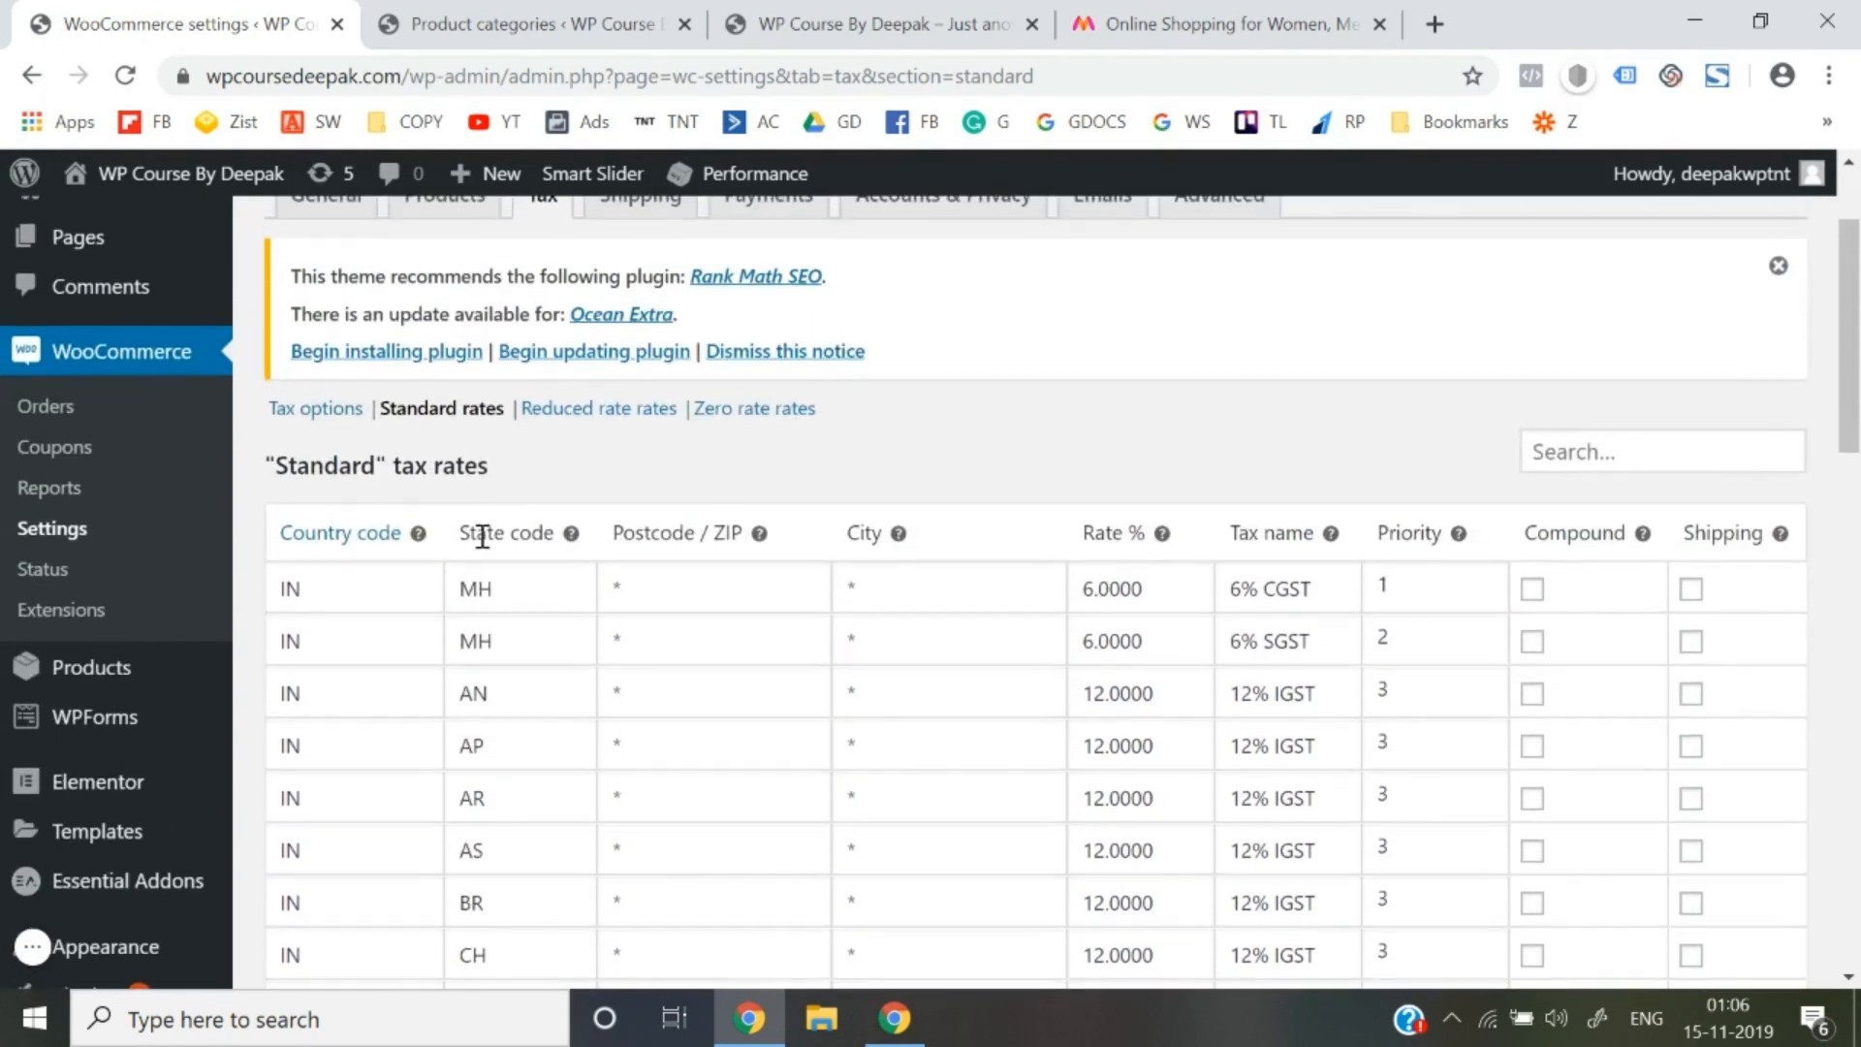
{"action": "scroll", "coordinate": [487, 596], "scroll_direction": "down", "scroll_amount": 2}
{"action": "scroll", "coordinate": [492, 612], "scroll_direction": "down", "scroll_amount": 1}
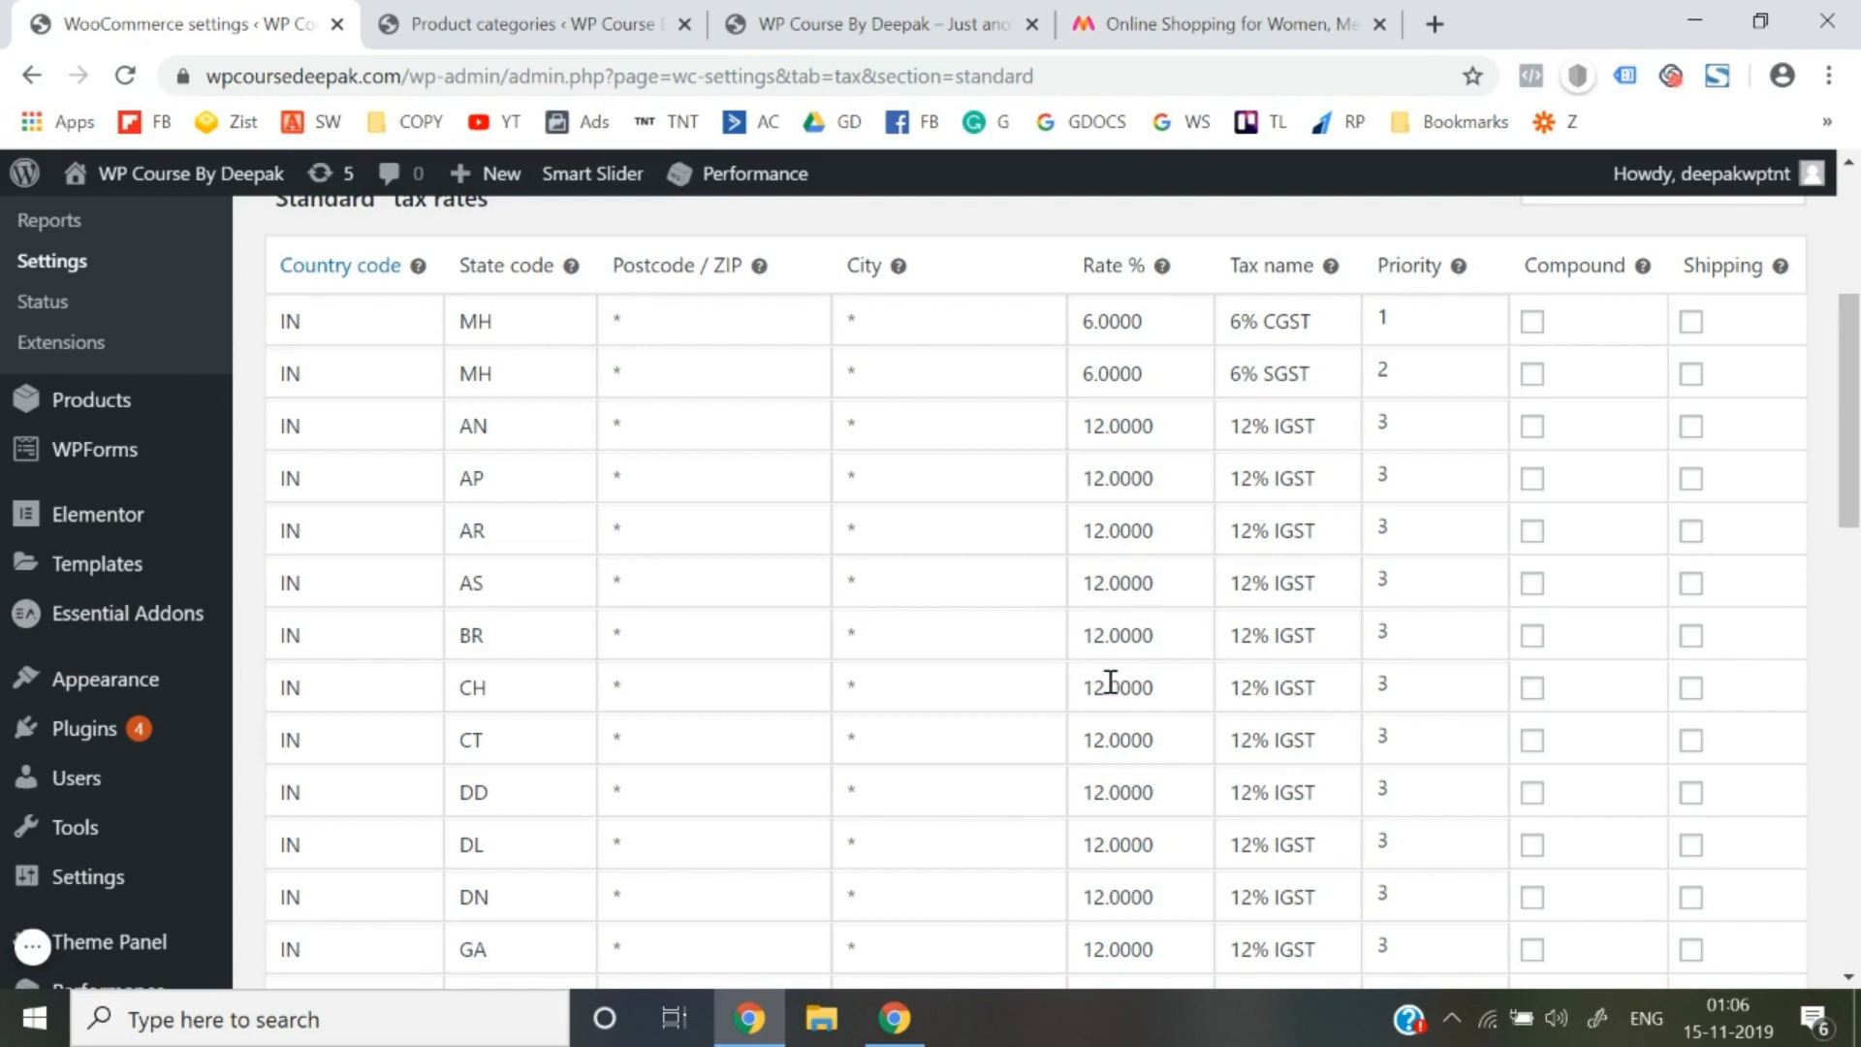
{"action": "scroll", "coordinate": [1110, 682], "scroll_direction": "up", "scroll_amount": 5}
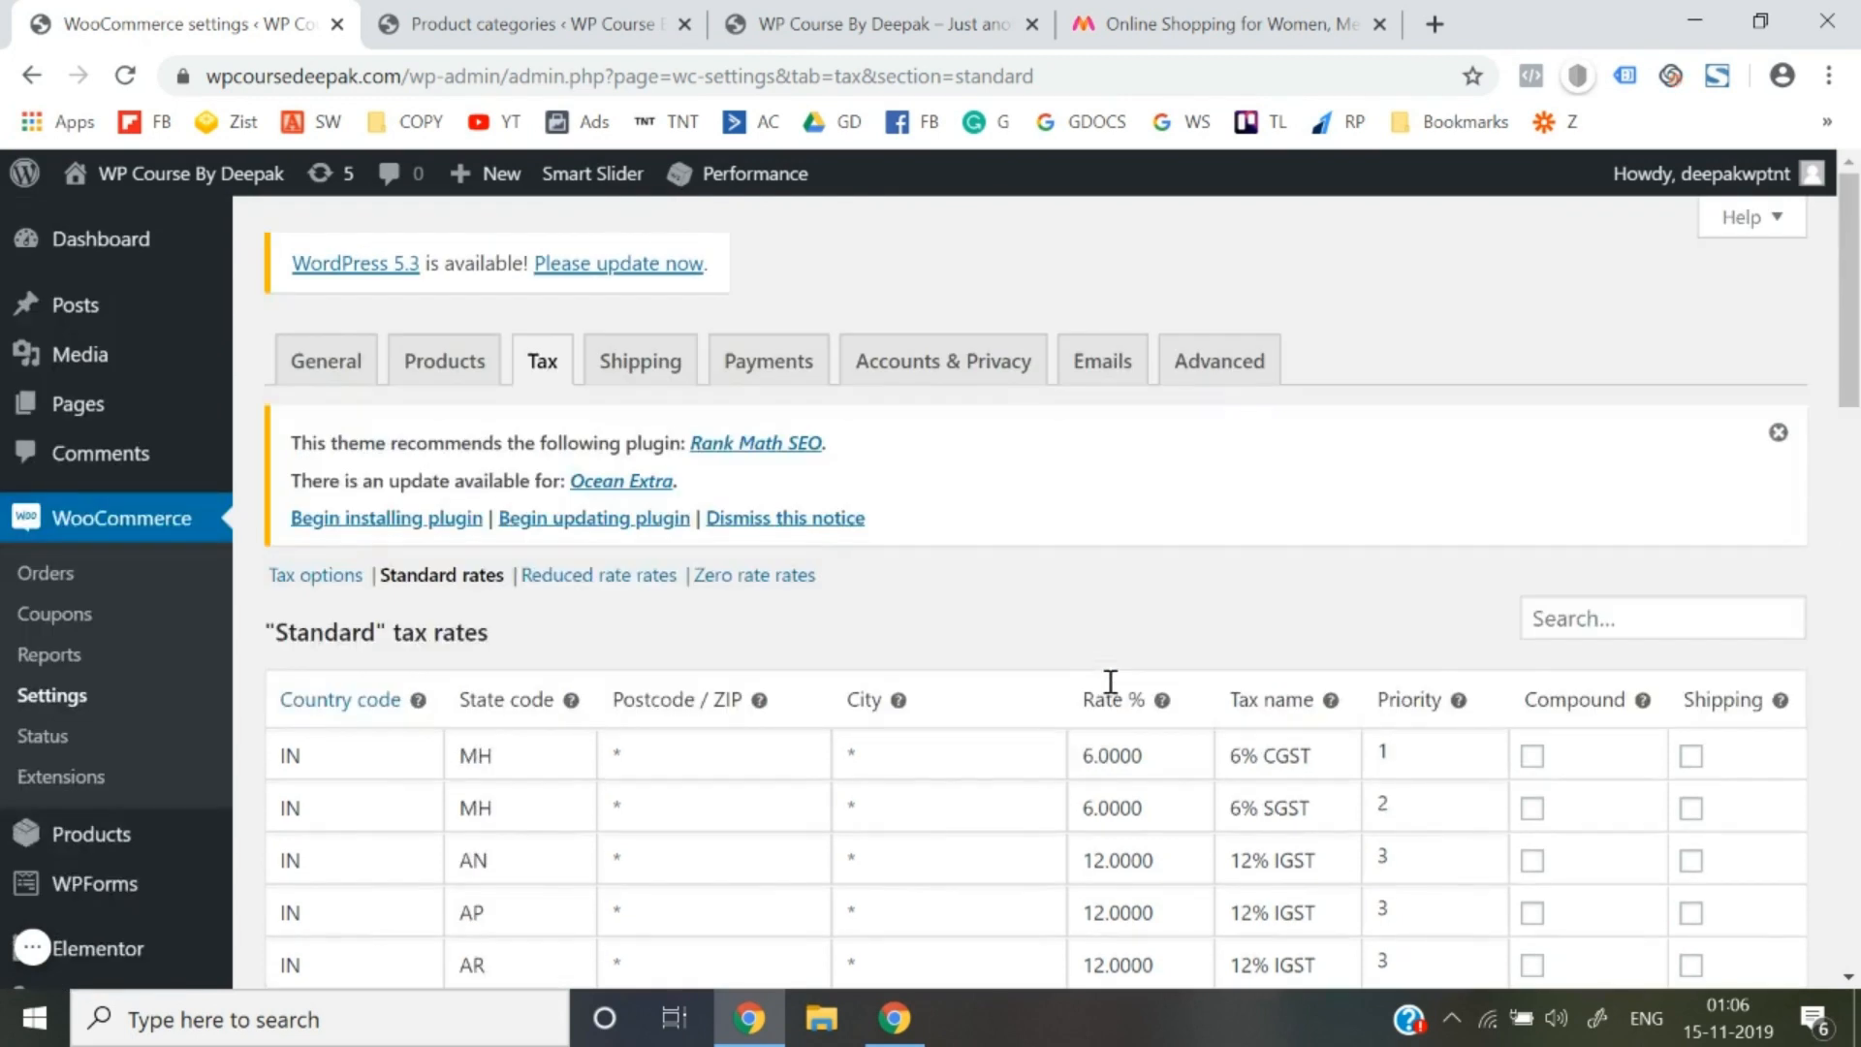
{"action": "left_click", "coordinate": [323, 393]}
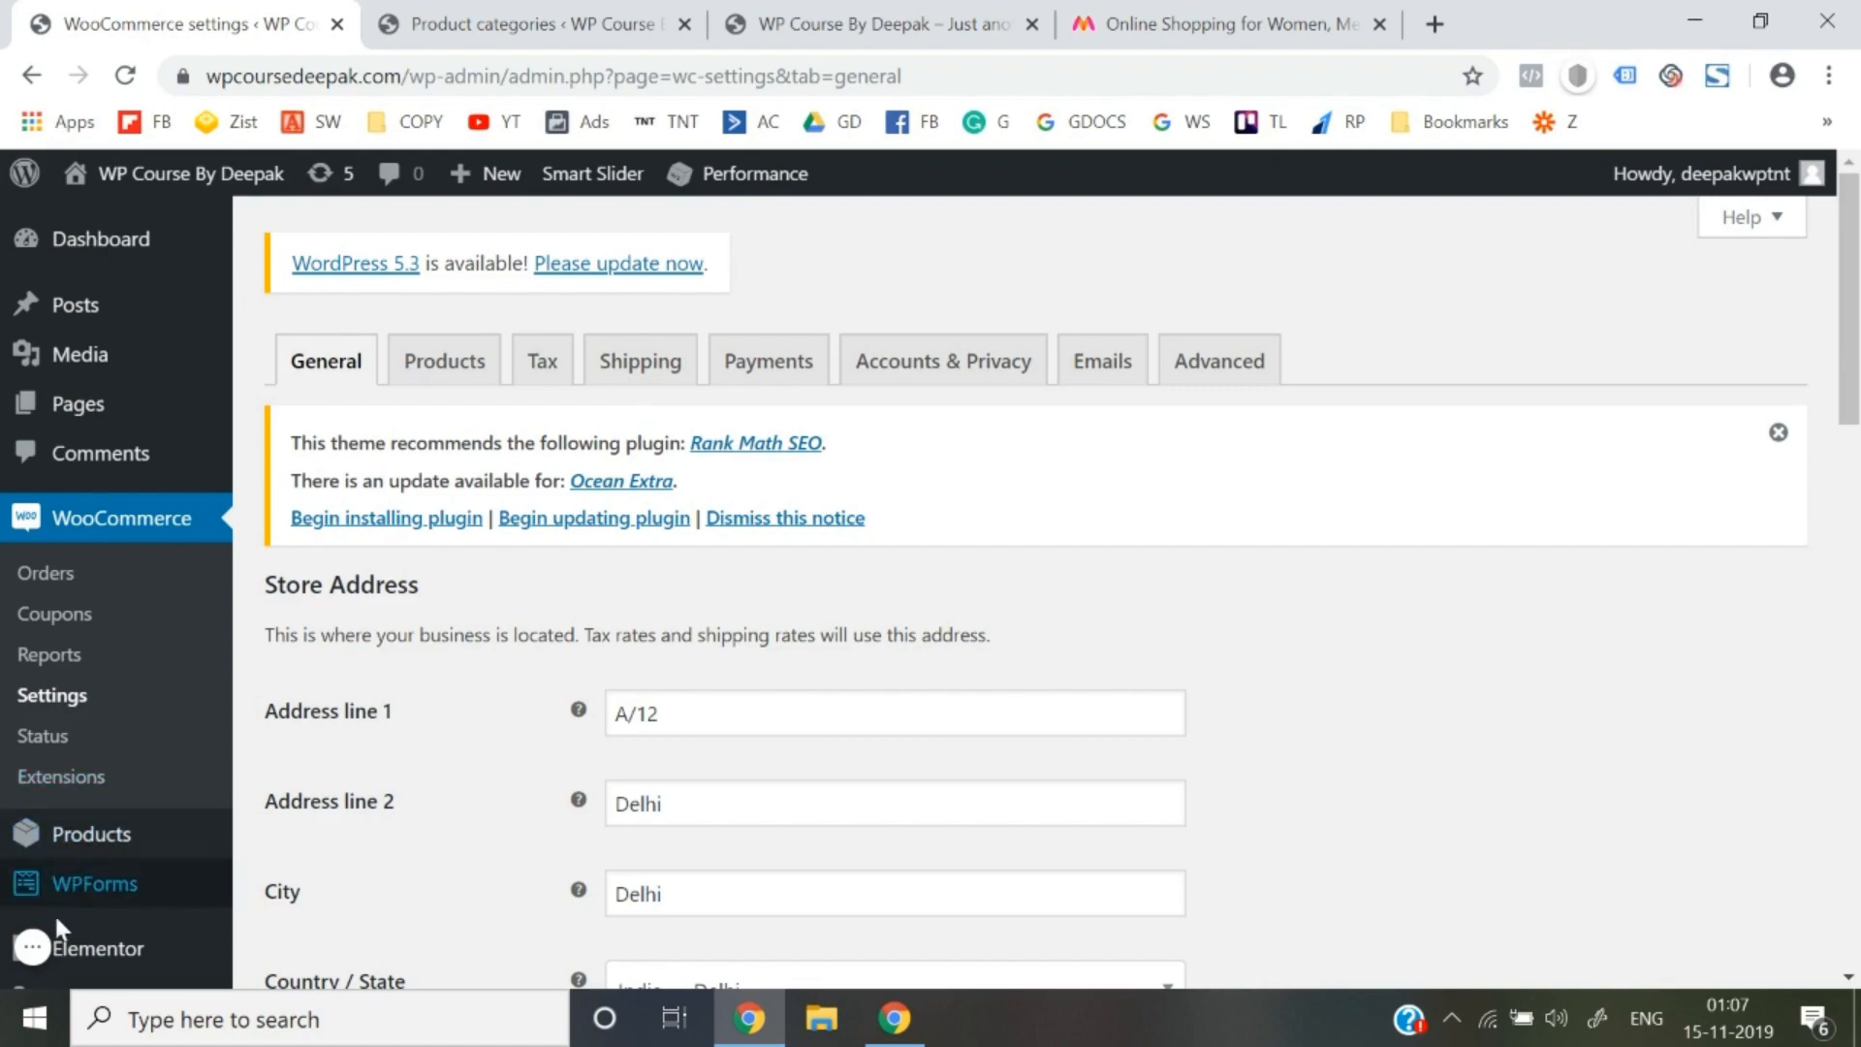
{"action": "left_click", "coordinate": [35, 948]}
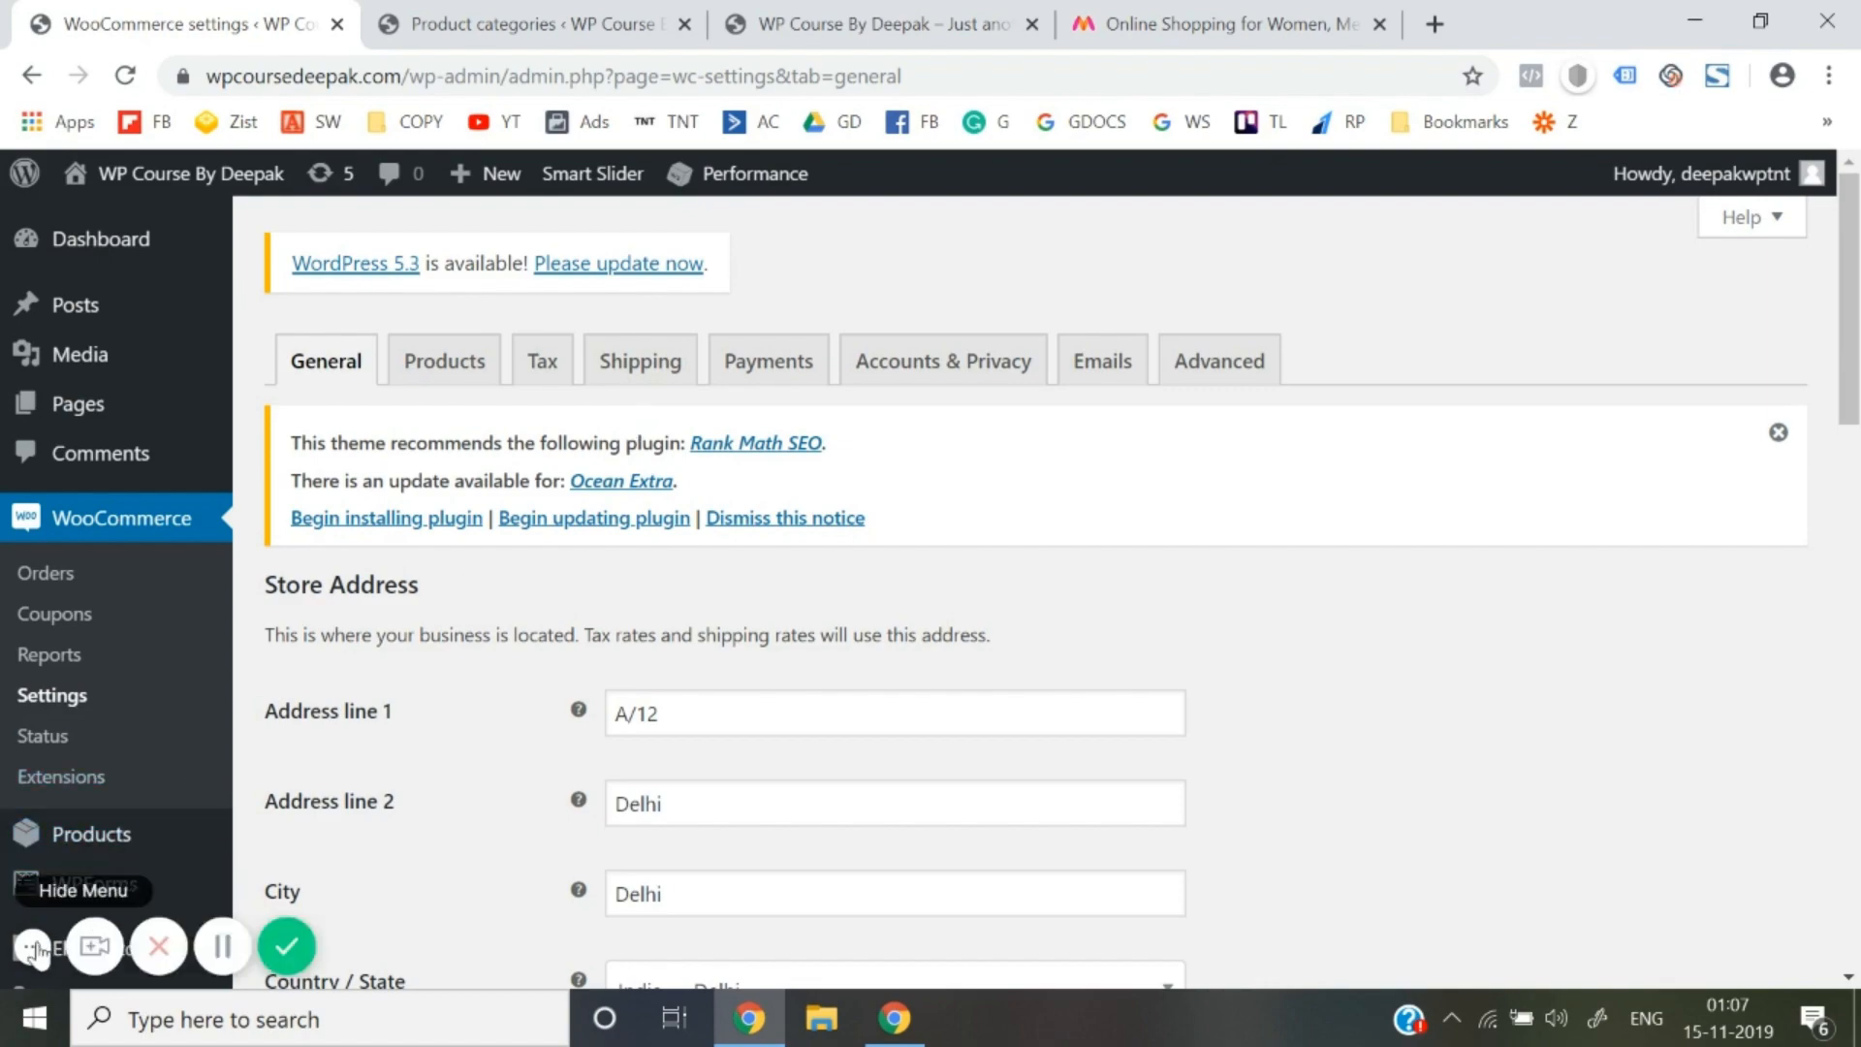
{"action": "left_click", "coordinate": [282, 945]}
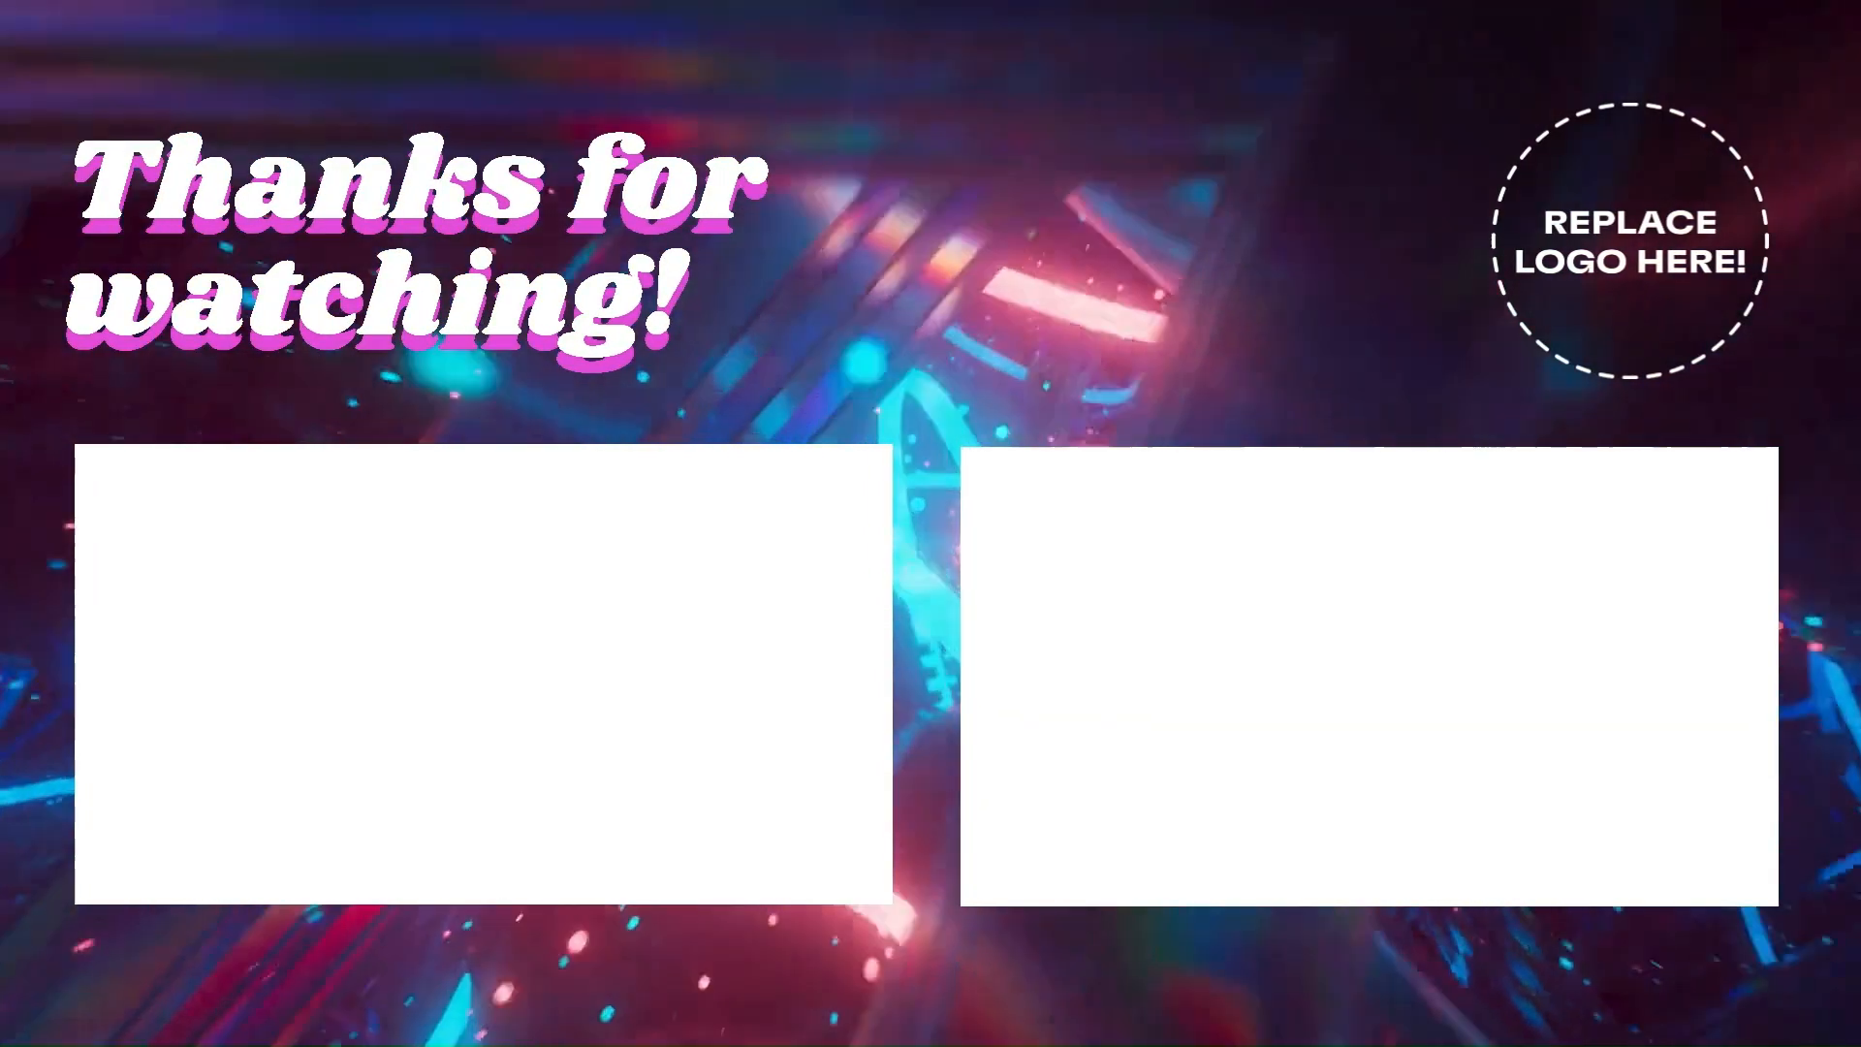